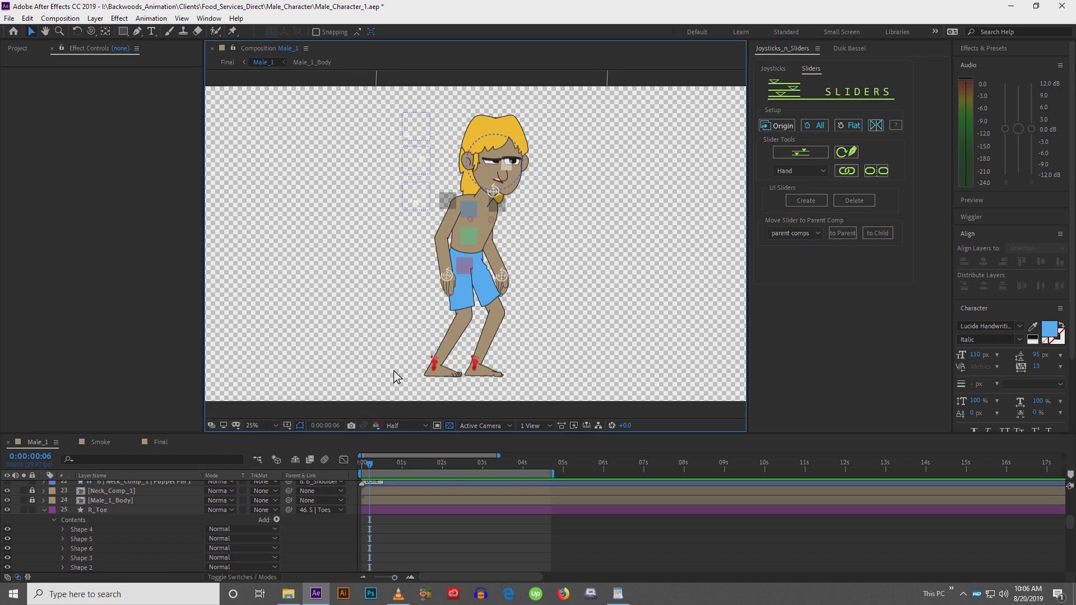
Draw a long, curved surfboard shape with the Pen tool beneath the character's feet
left_click_drag(392, 373, 401, 356)
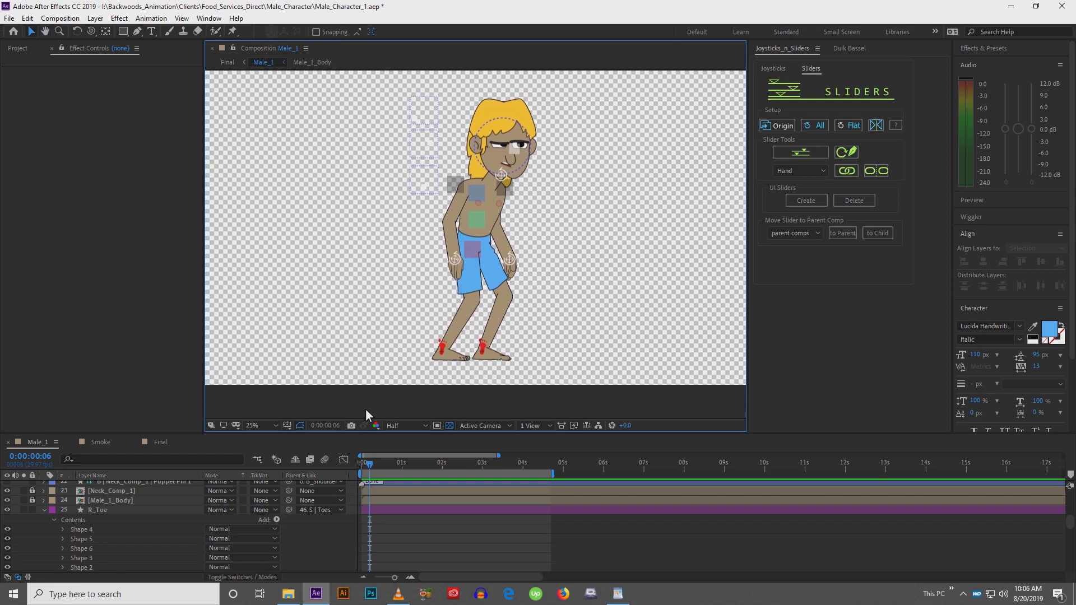
left_click_drag(365, 400, 357, 396)
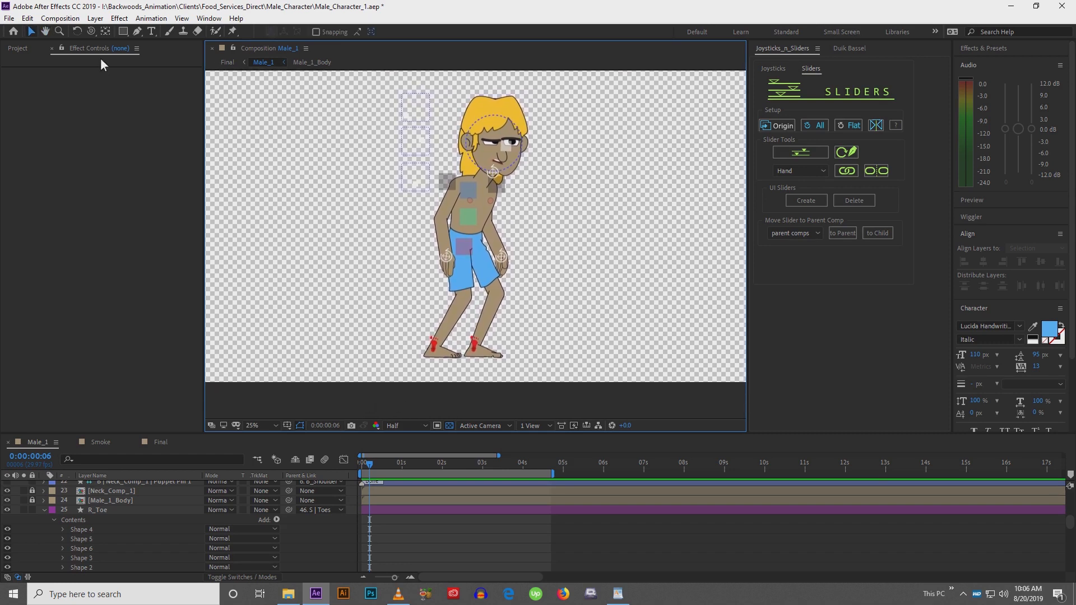
left_click(135, 34)
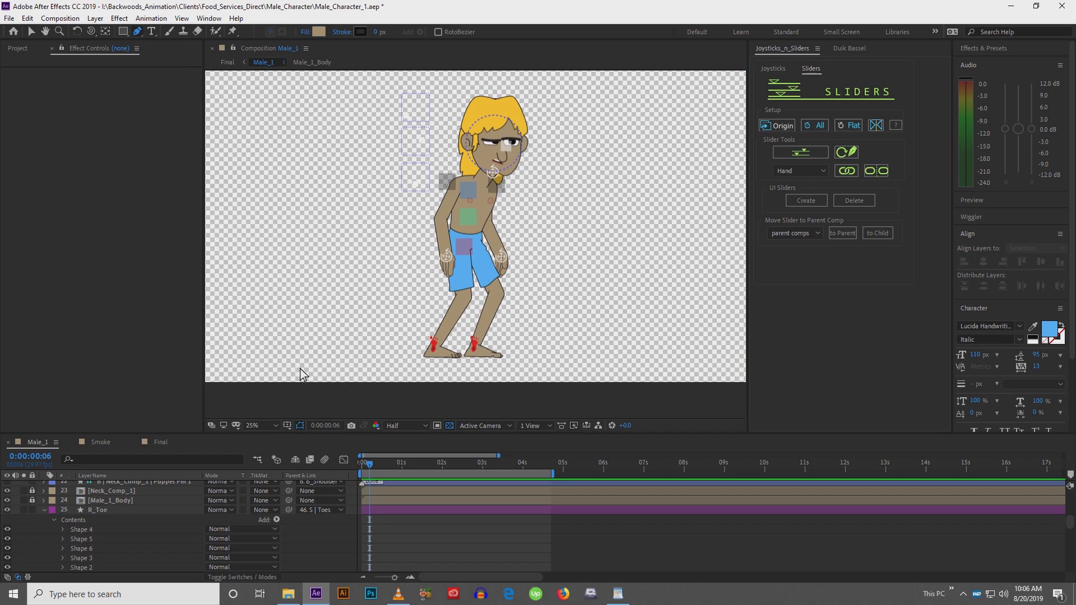
left_click(266, 367)
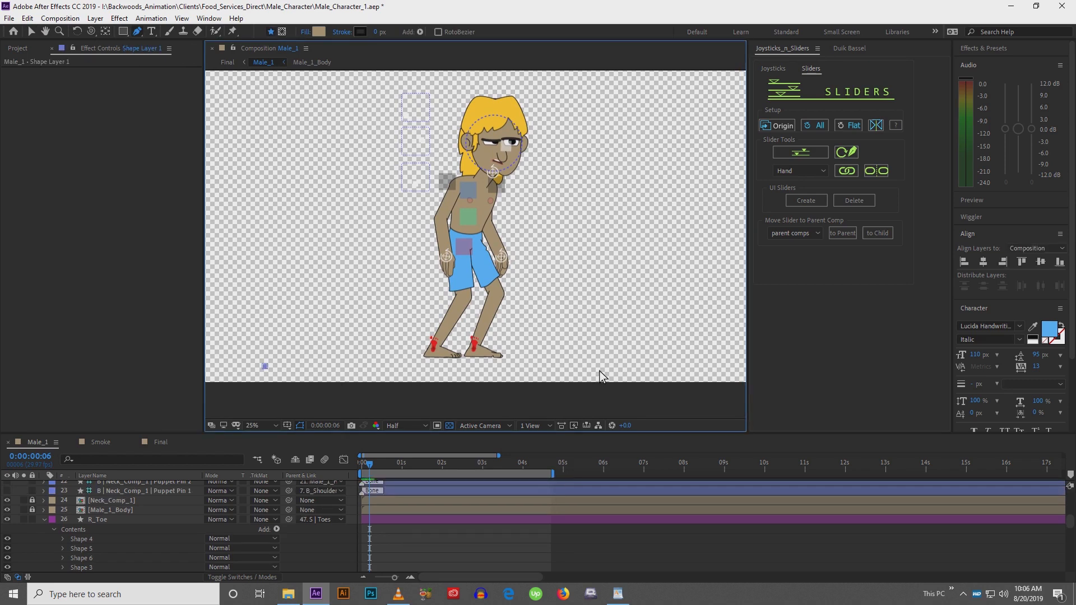
left_click(533, 372, "shift")
left_click_drag(651, 351, 680, 334)
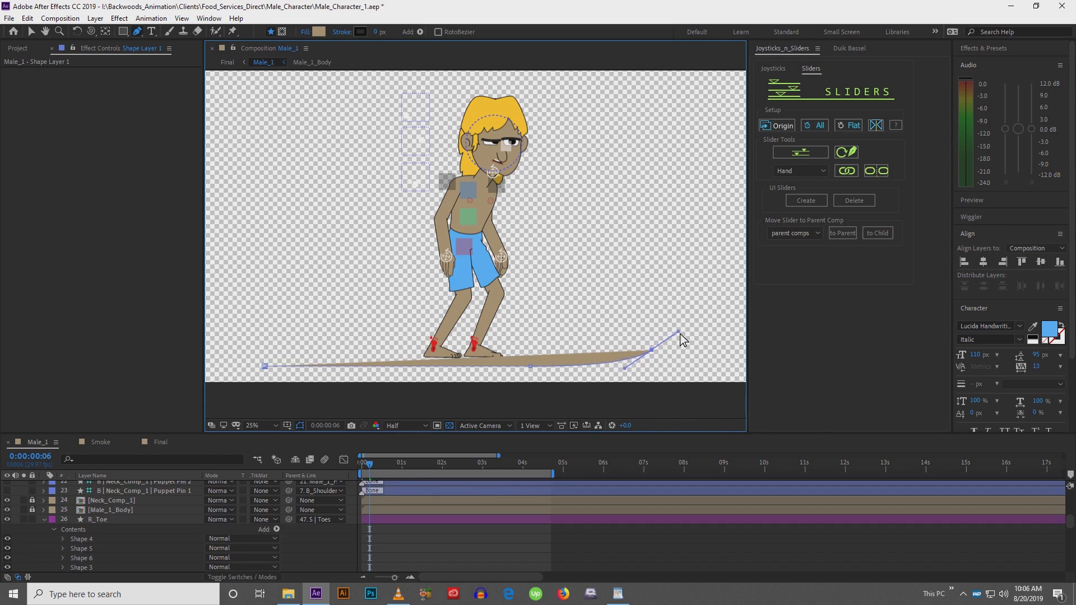
left_click_drag(635, 355, 635, 356)
left_click(520, 353)
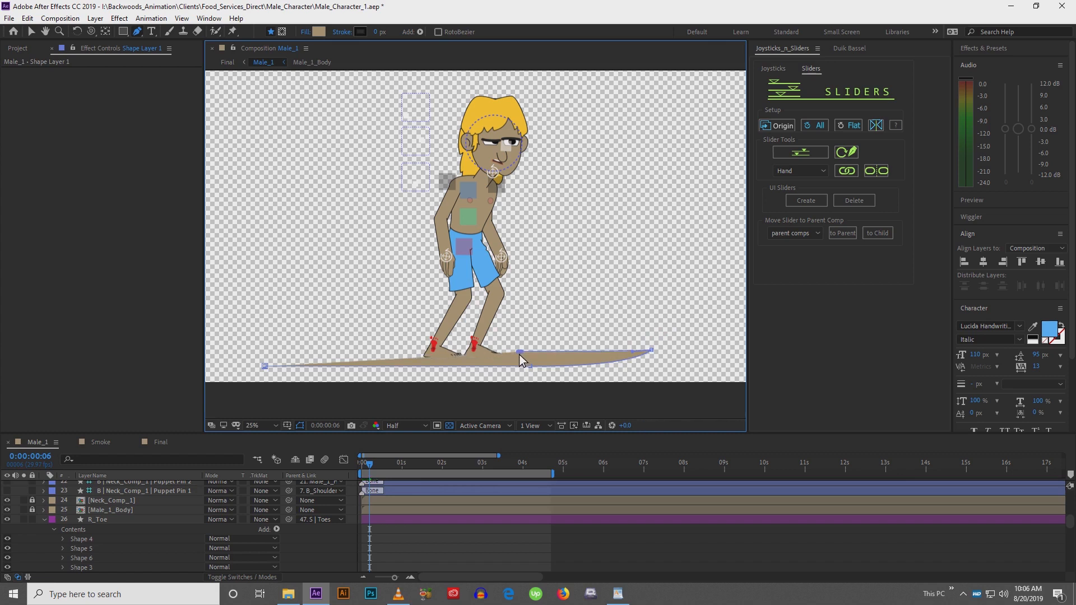
left_click(303, 355)
mouse_move(266, 365)
left_mouse_down()
mouse_move(267, 382)
mouse_move(267, 369)
left_mouse_up()
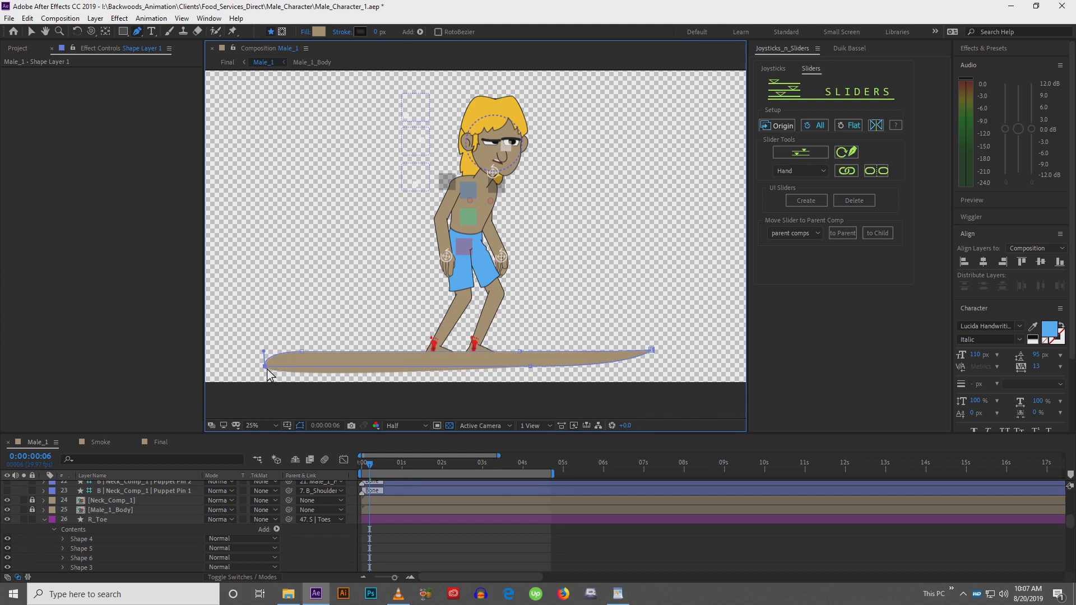
Set the surfboard's fill colour to white (FFFFFF)
key("v")
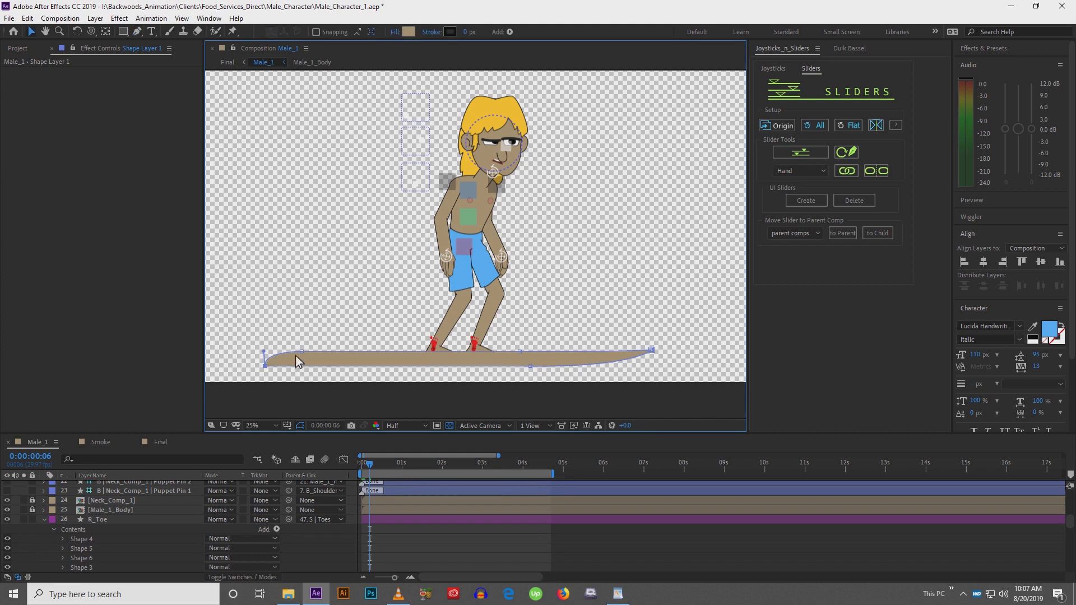
left_click_drag(304, 354, 372, 320)
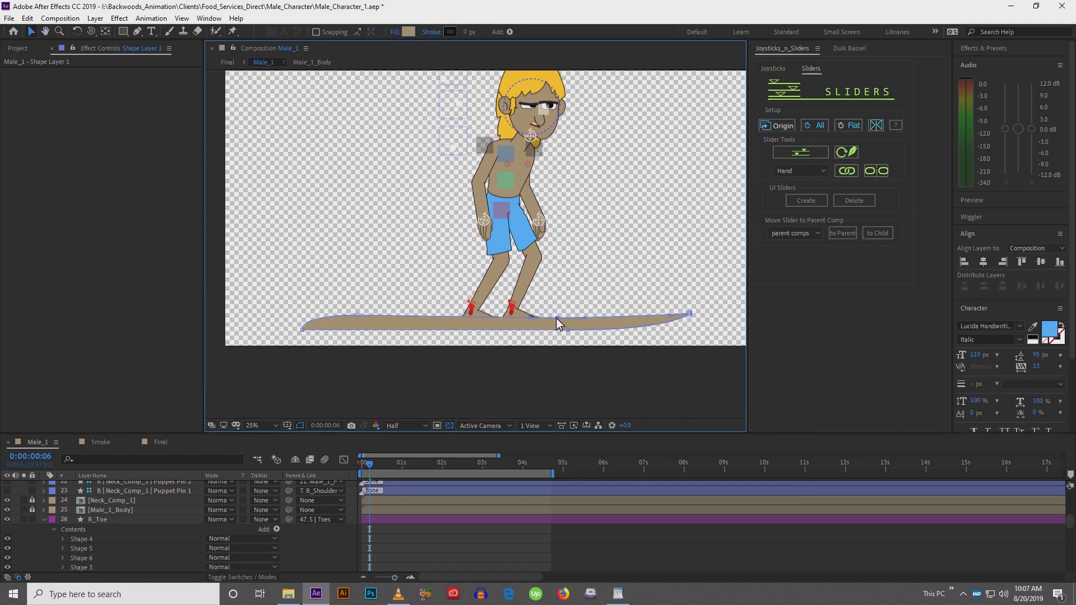
left_click(358, 317)
left_click(408, 31)
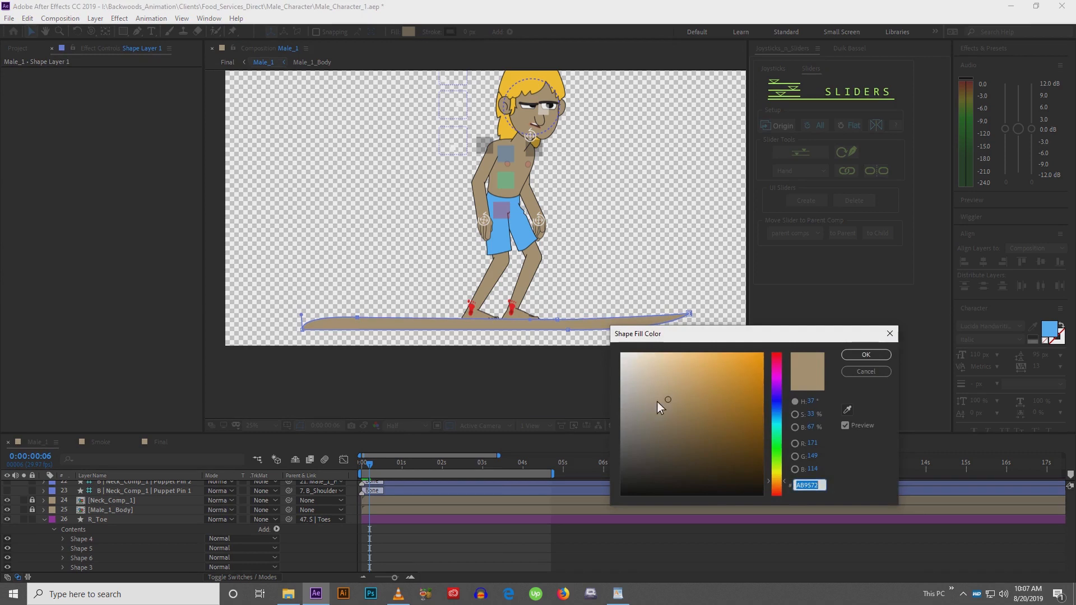
left_click_drag(657, 401, 590, 325)
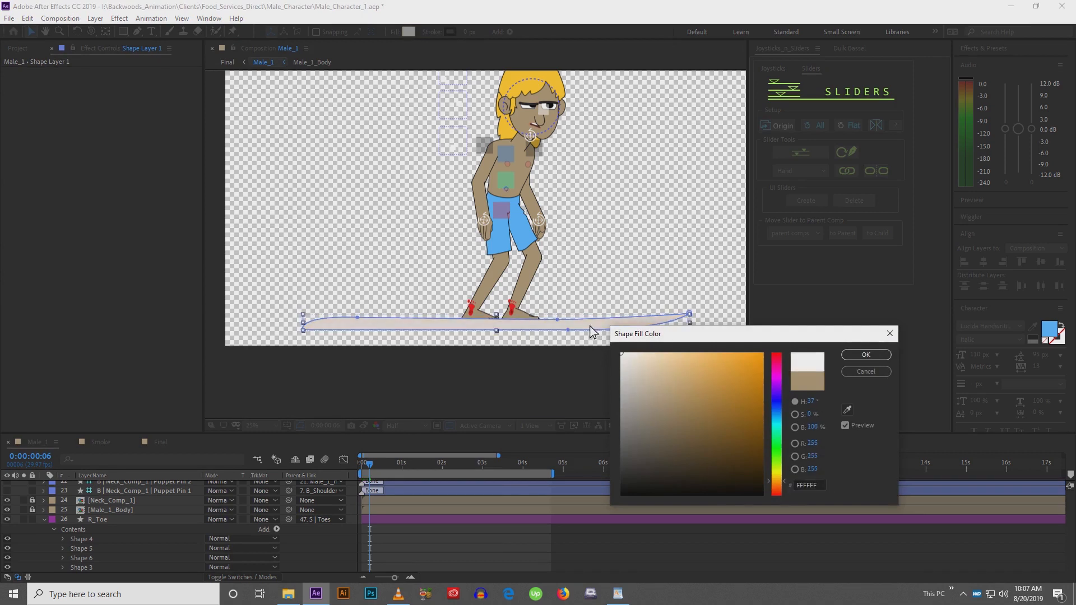
left_click(872, 355)
Rename the new shape layer as Surfboard
scroll(123, 539, "up", 2)
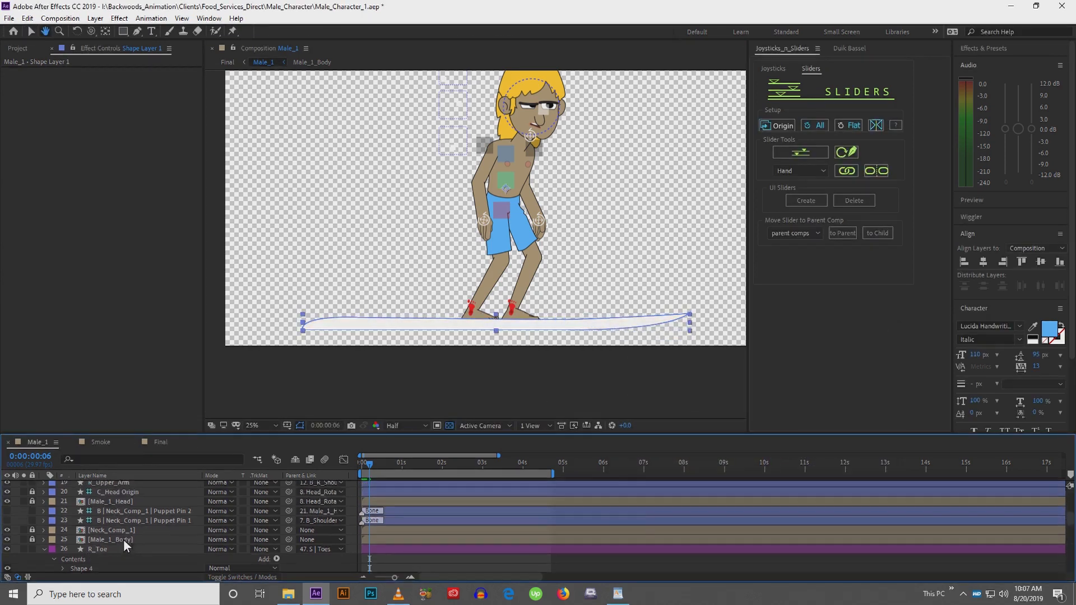
scroll(124, 539, "up", 8)
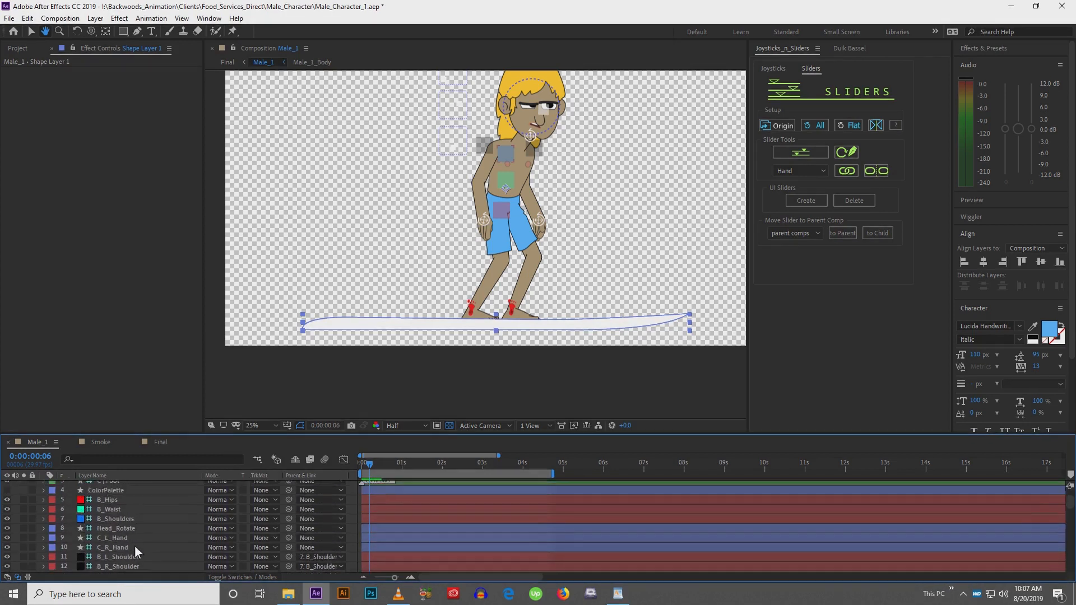
scroll(134, 546, "up", 2)
key("v")
left_click(105, 489)
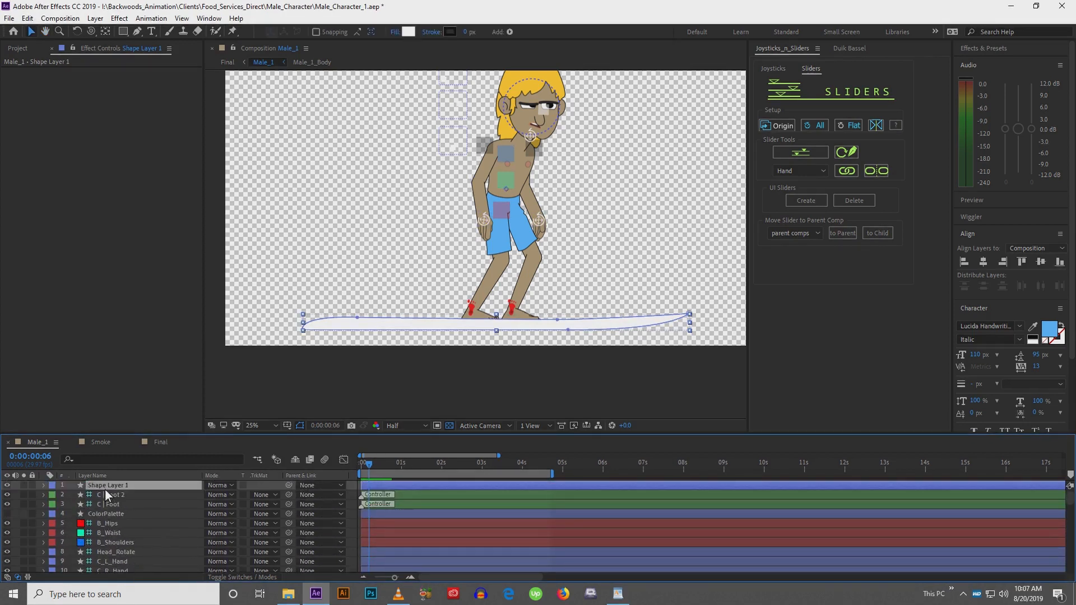
key("Return")
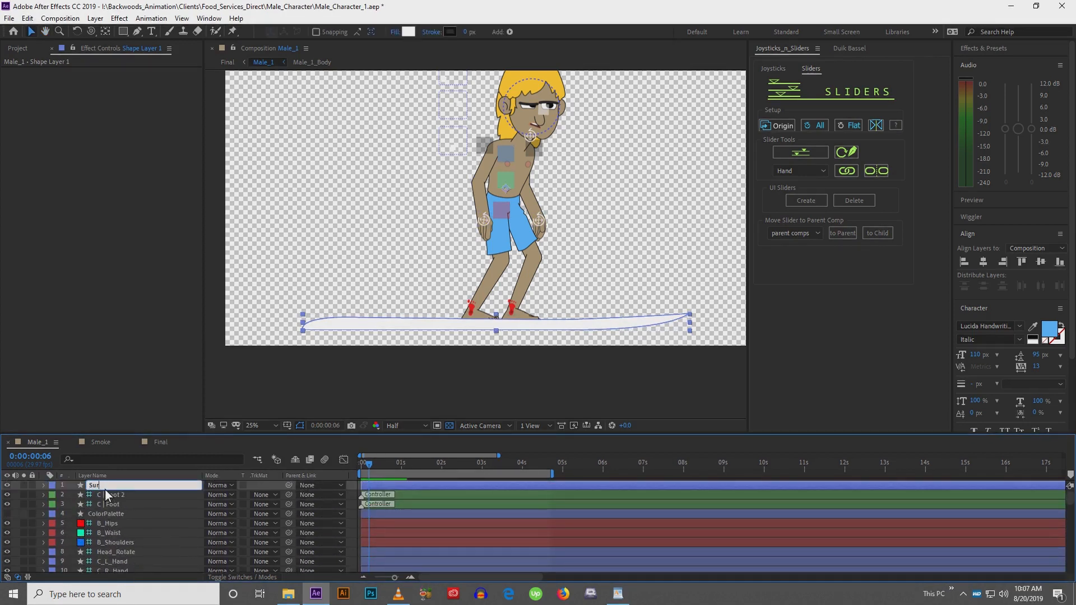
type("Surfboard")
key("Return")
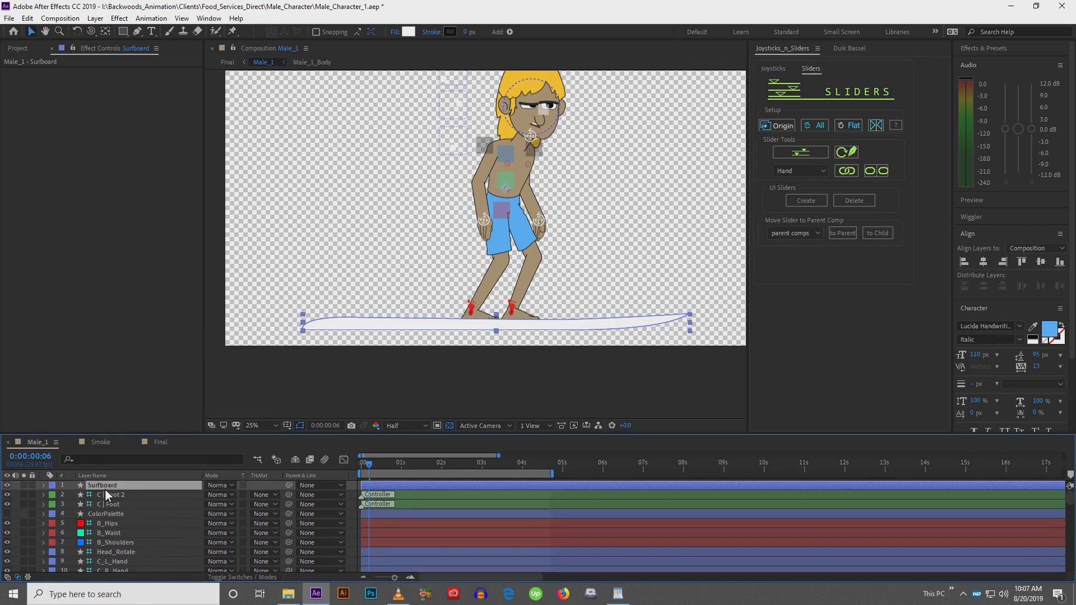
Move the Surfboard layer down the stack below R_Upper_Arm_2 and nudge the board up and to the right
left_click_drag(105, 488, 130, 552)
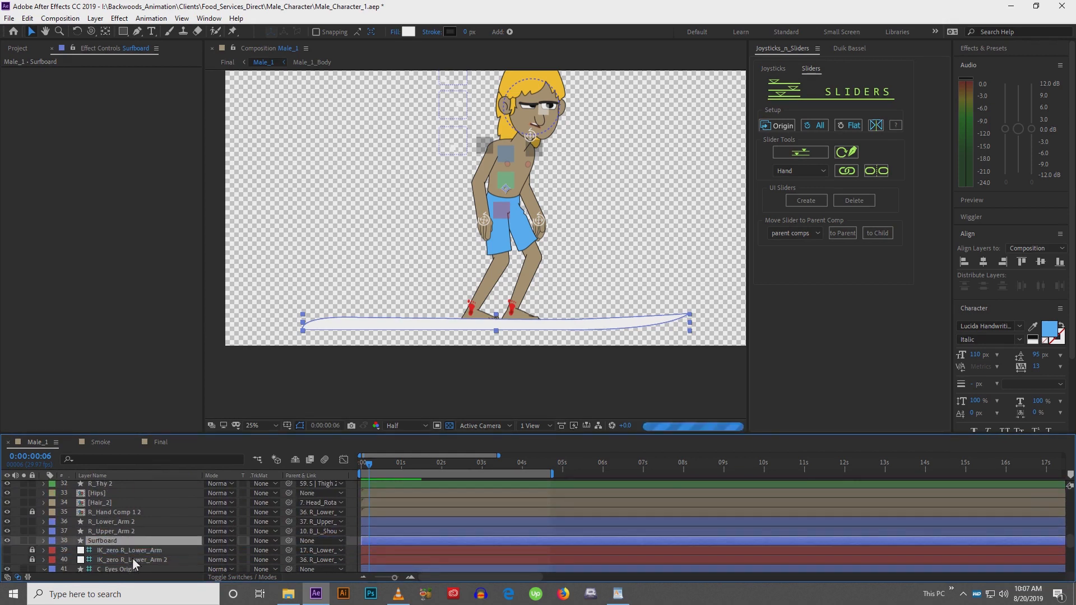
left_click(387, 321)
key("shift+Up")
key("shift+Right")
key("shift+Right")
key("shift+Right")
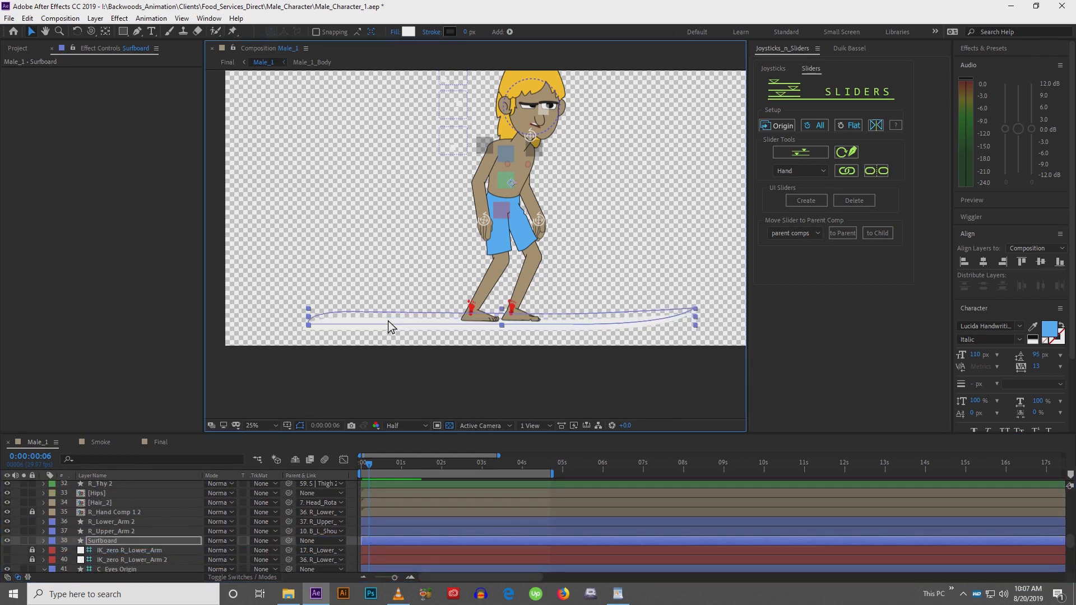
key("shift+Down")
key("shift+Right")
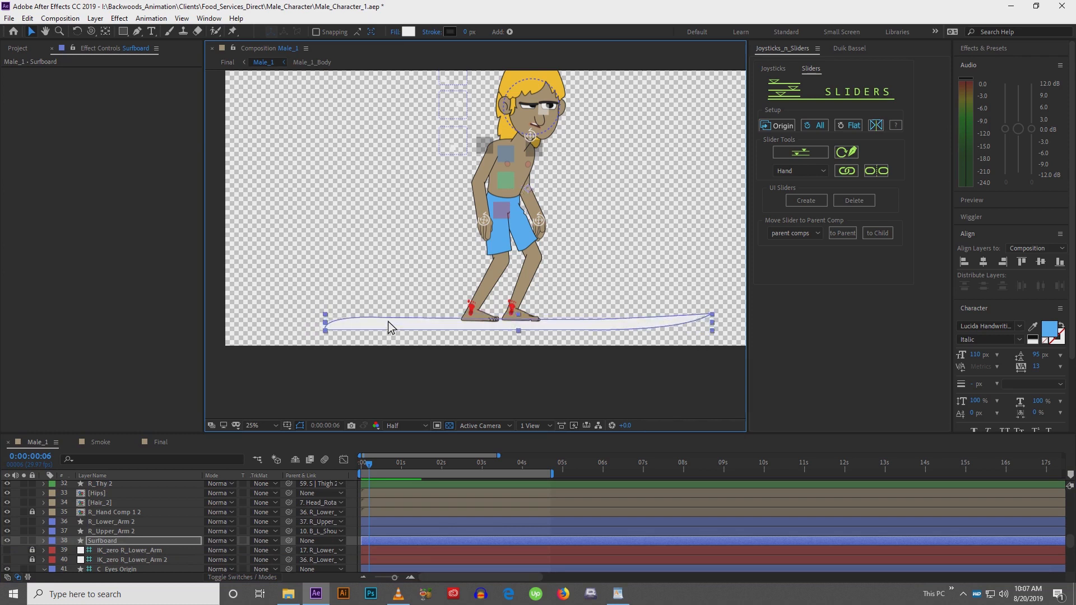
Move the surfboard's anchor point onto the board with the Pan Behind tool
key("h")
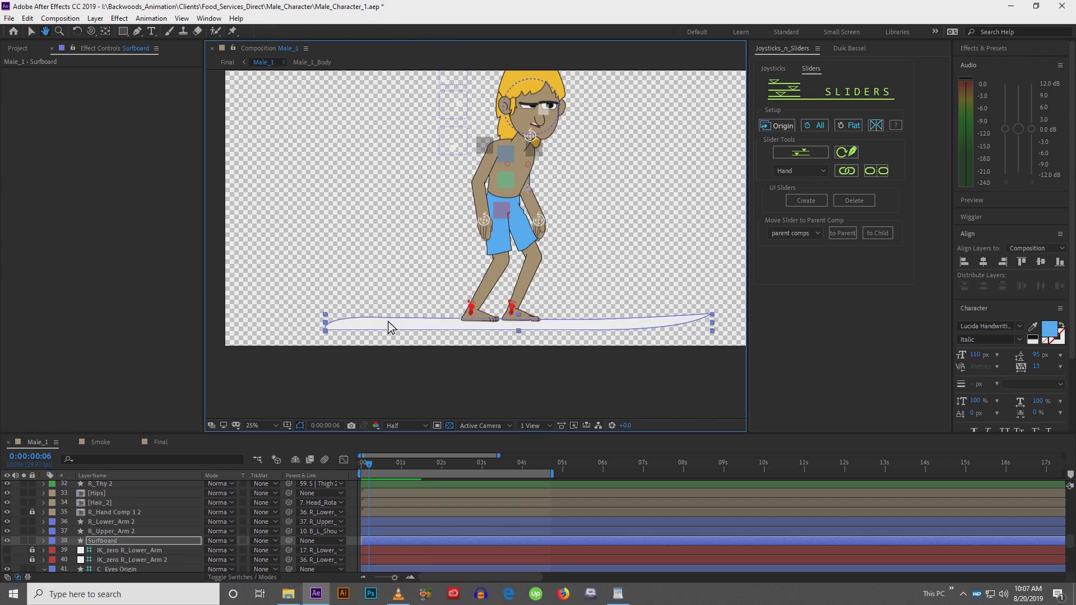
key("v")
left_click_drag(639, 234, 604, 248)
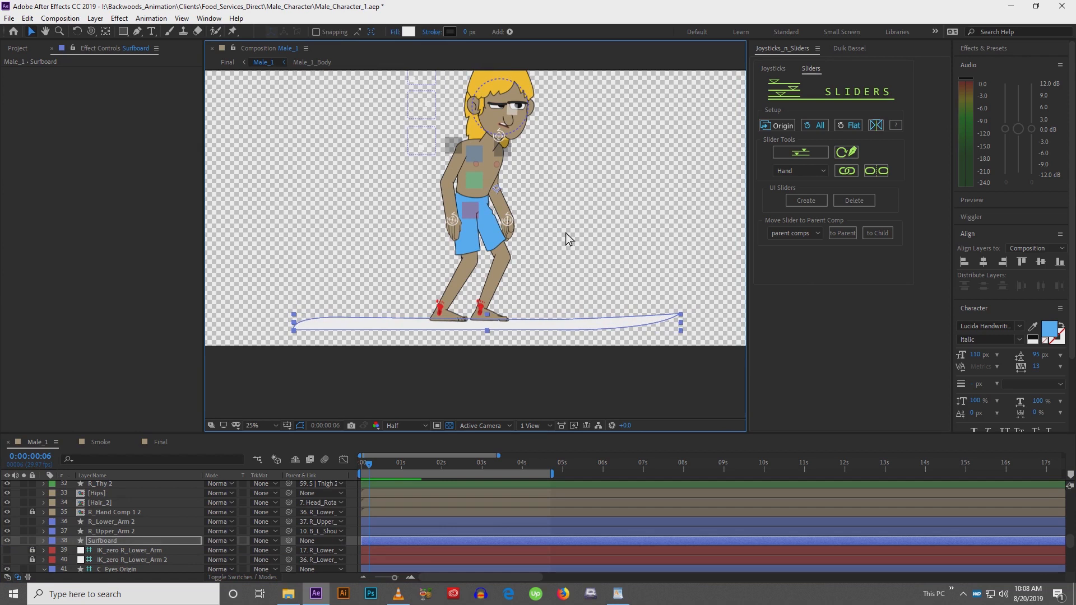
key("y")
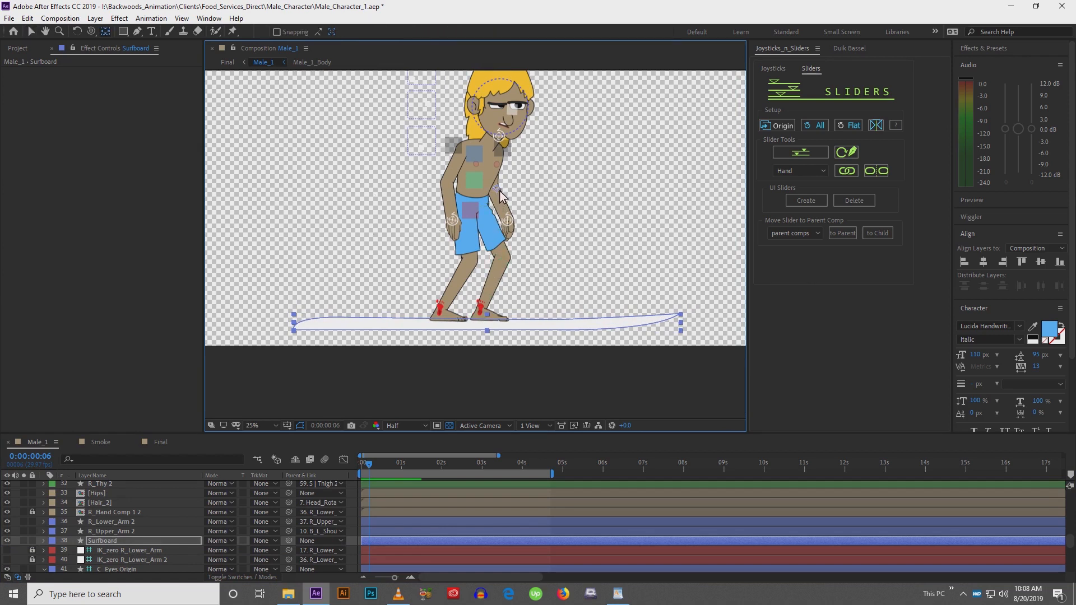
left_click(498, 189)
left_click_drag(447, 264, 405, 328)
key("v")
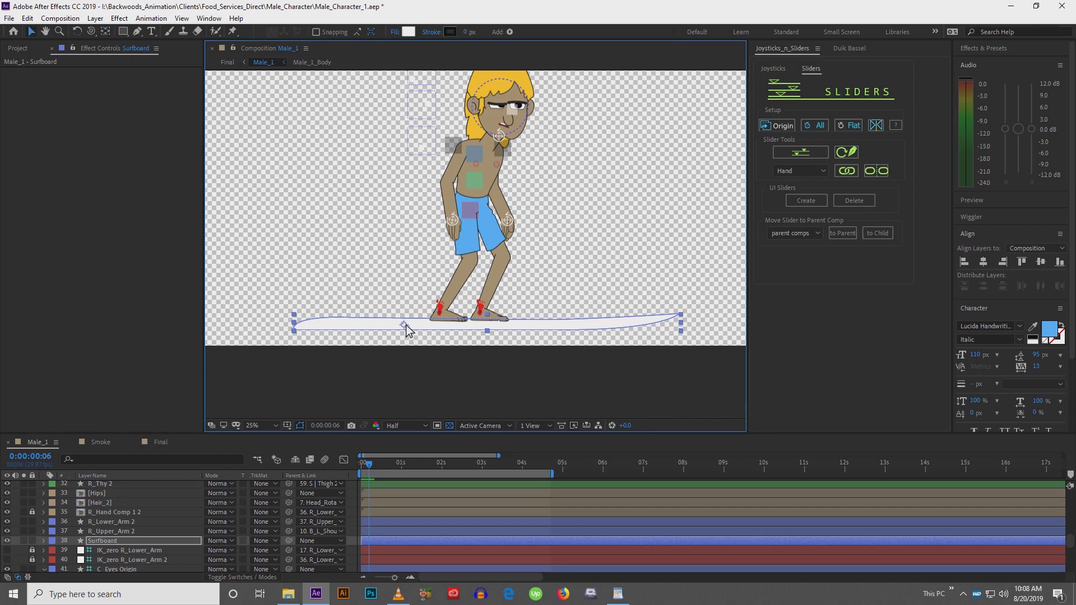
Set the surfboard's stroke width to 4 px
left_click(466, 33)
type("4")
key("Return")
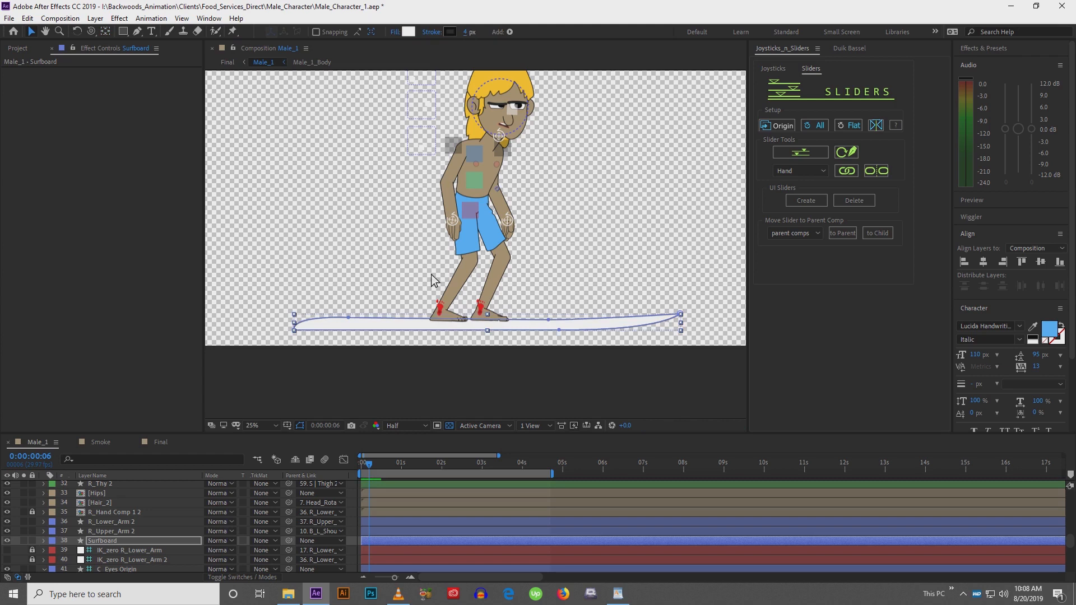
left_click(421, 371)
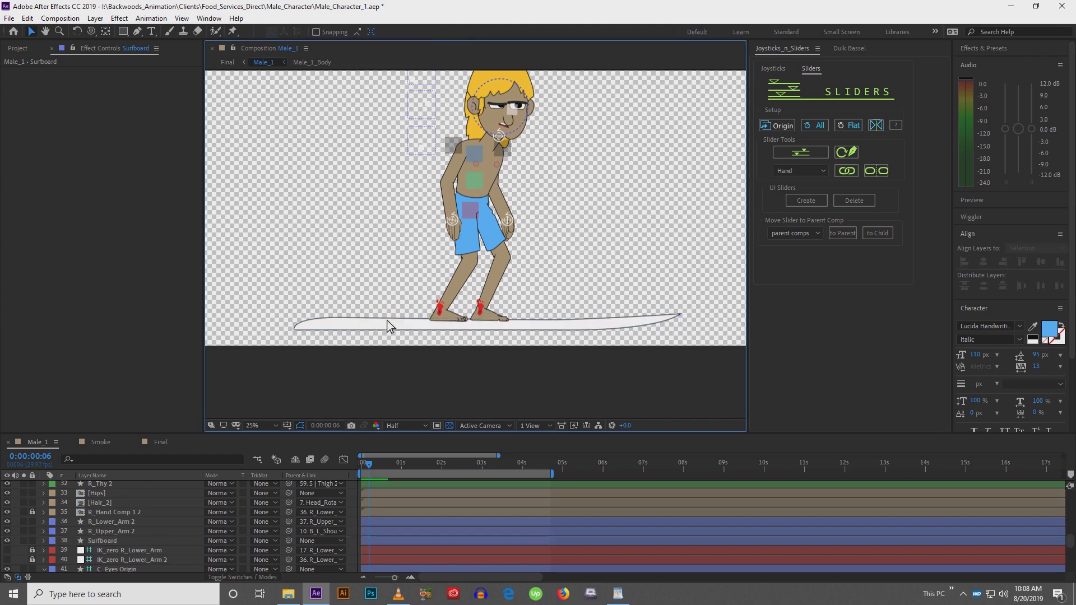
Set the surfboard's stroke width to 5 px
left_click(386, 322)
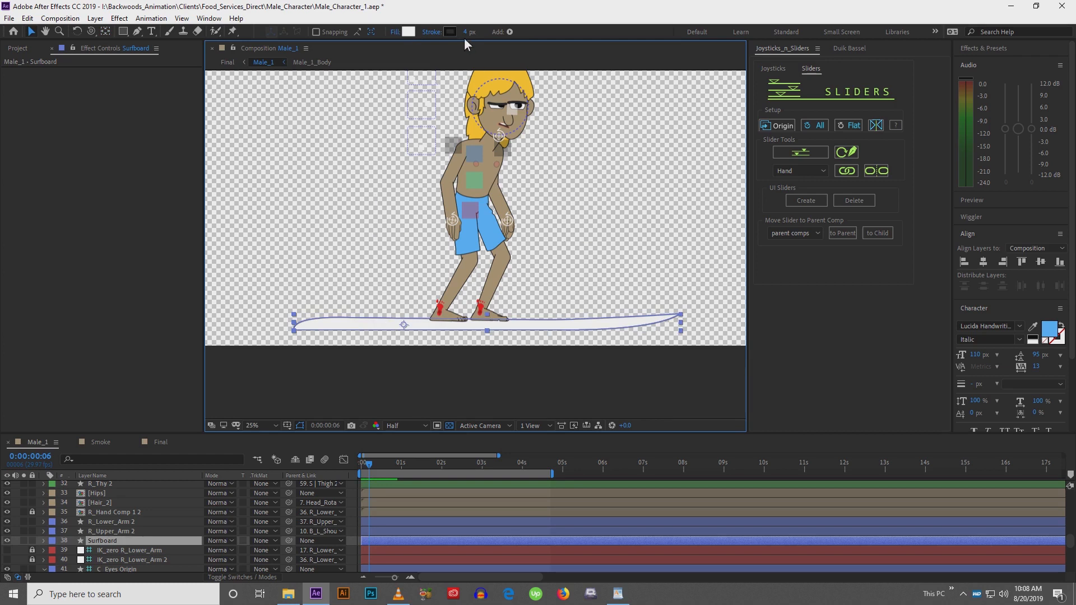
left_click(466, 33)
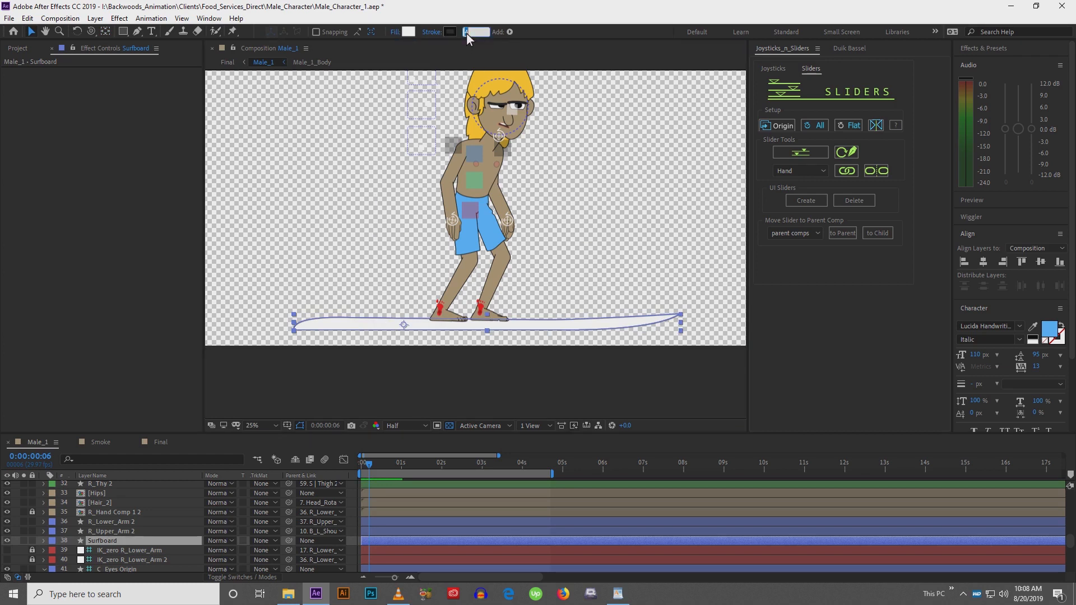
type("5")
key("Return")
left_click(359, 388)
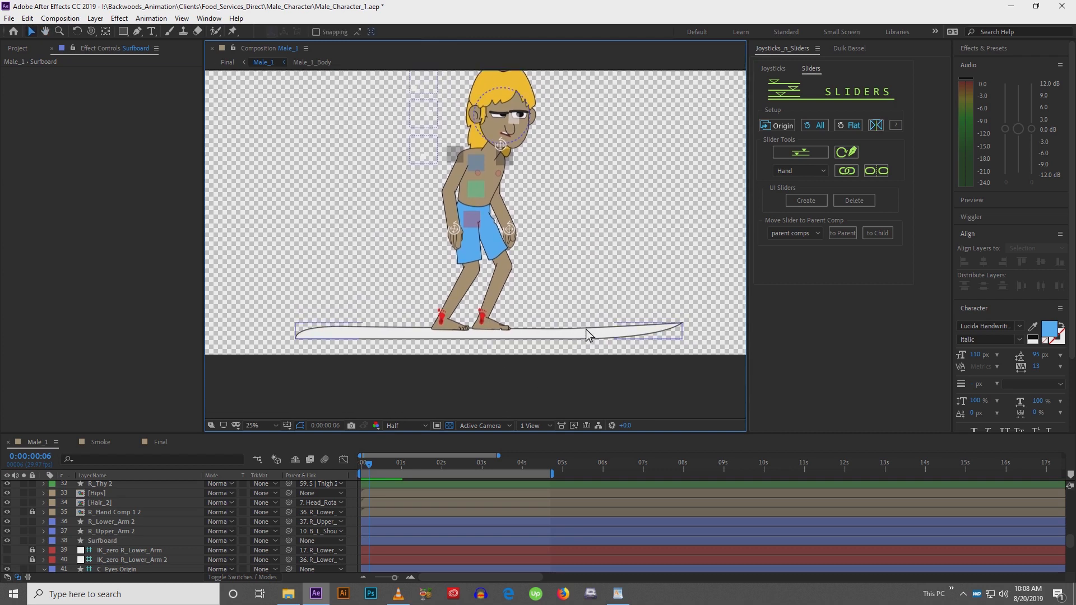
Adjust a point near the surfboard's tail slightly to the right and apply free transform to the path
left_click(586, 328)
left_click(582, 333)
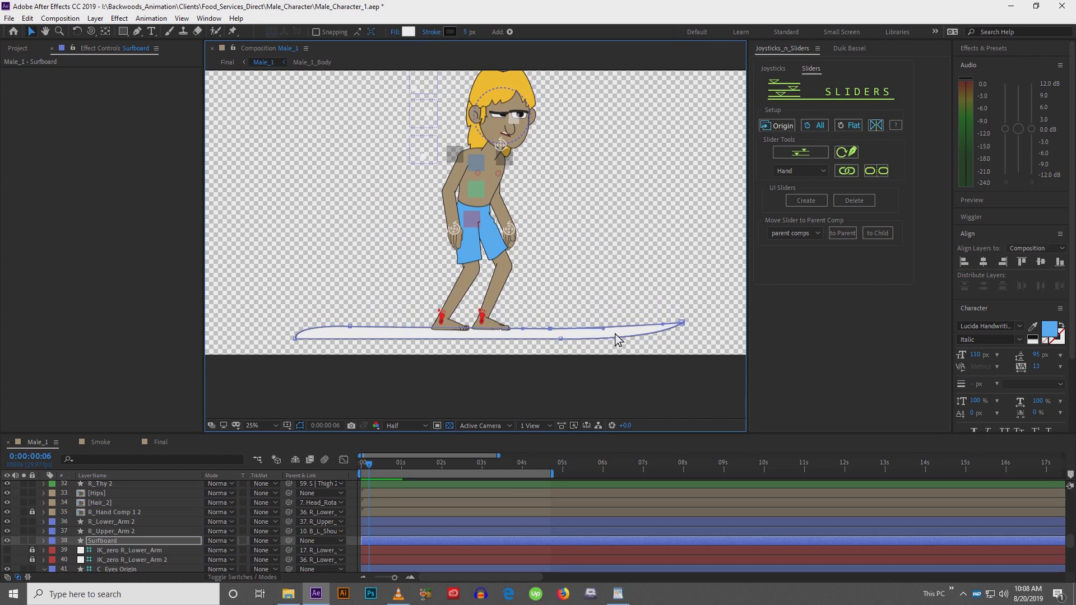
left_click_drag(615, 334, 625, 334)
key("ctrl+t")
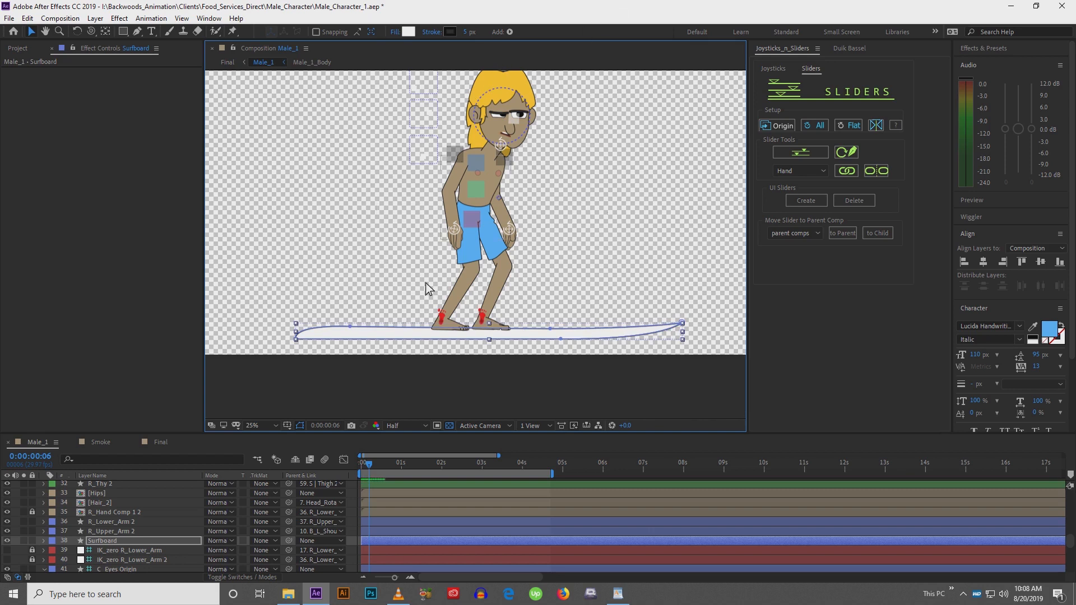
left_click(409, 418)
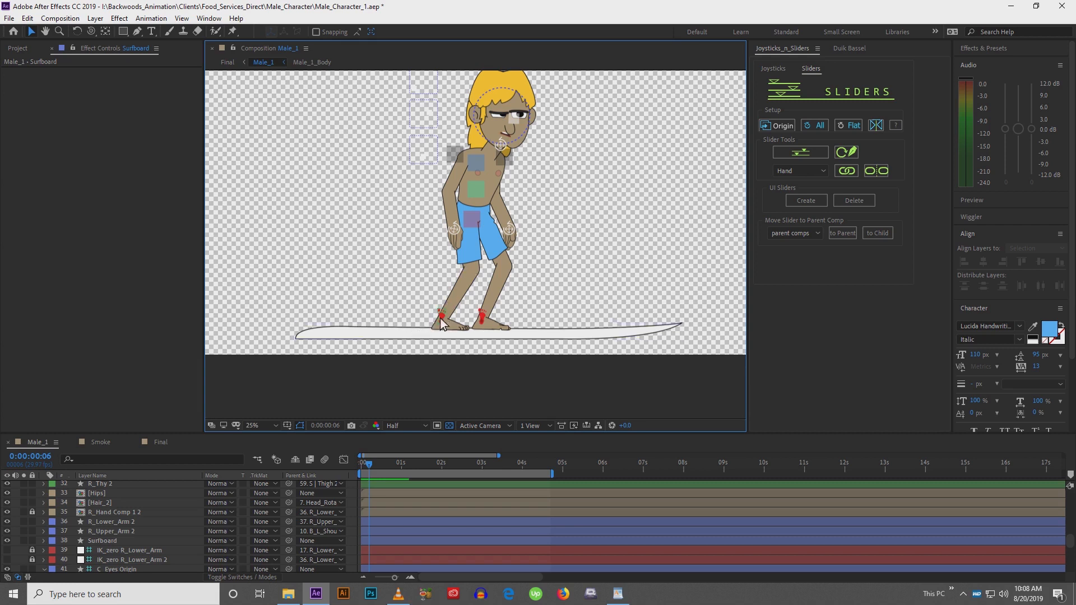
Select both foot controllers and raise the feet upward off the surfboard
mouse_move(440, 318)
left_mouse_down()
mouse_move(440, 332)
mouse_move(439, 321)
left_mouse_up()
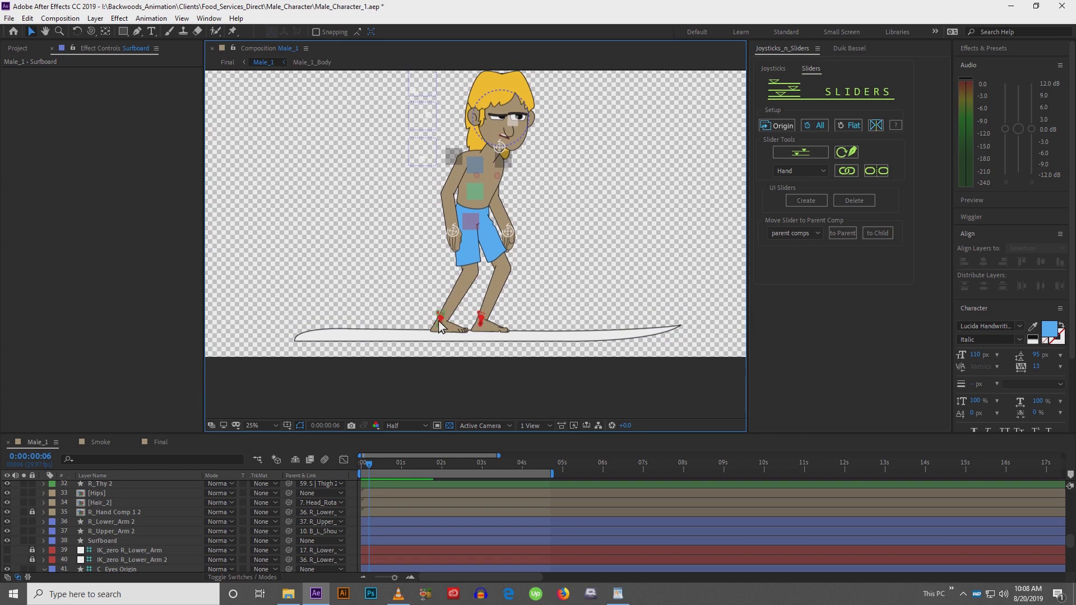
left_click(439, 320)
left_click(481, 321, "shift")
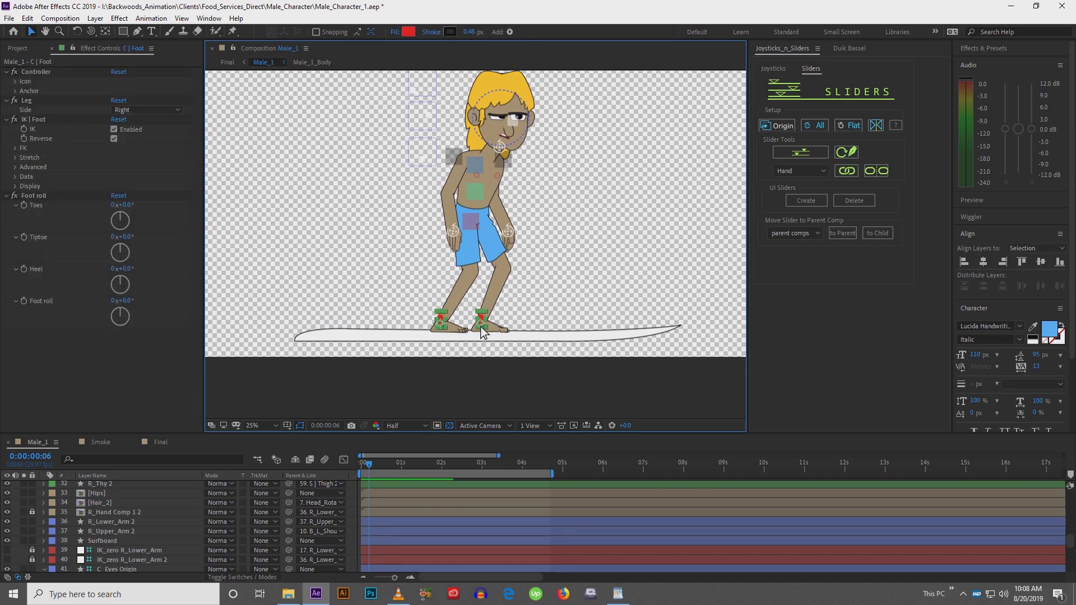
key("shift+Up")
key("shift+Up")
key("shift+Up")
key("shift+Up")
key("shift+Up")
key("shift+Up")
key("shift+Up")
key("shift+Up")
key("shift+Up")
key("shift+Up")
key("shift+Up")
key("shift+Up")
key("shift+Up")
key("shift+Up")
key("shift+Up")
key("shift+Up")
key("shift+Up")
key("shift+Up")
key("shift+Up")
key("shift+Up")
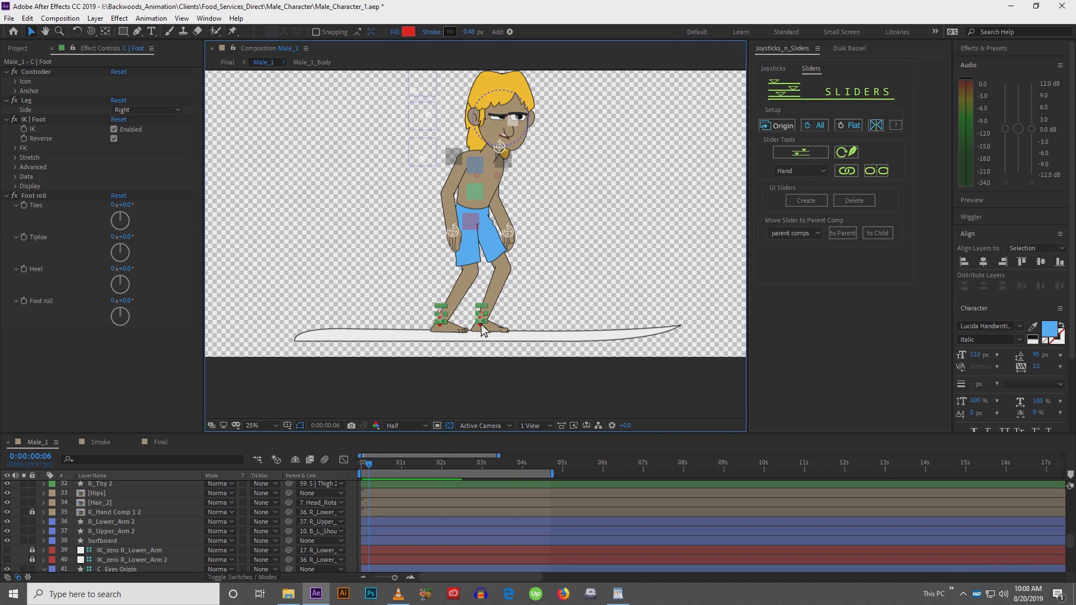
key("shift+Up")
key("shift+Up")
key("shift+Up")
key("shift+Up")
key("shift+Up")
key("shift+Up")
key("shift+Up")
key("shift+Up")
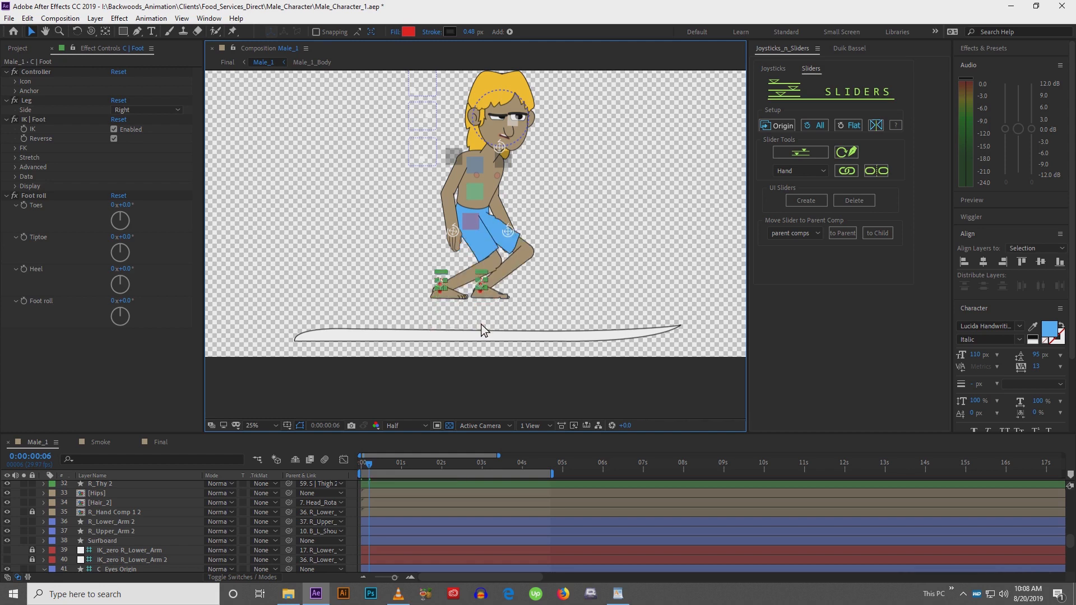
Select the right foot controller and nudge it to the left
left_click(469, 336)
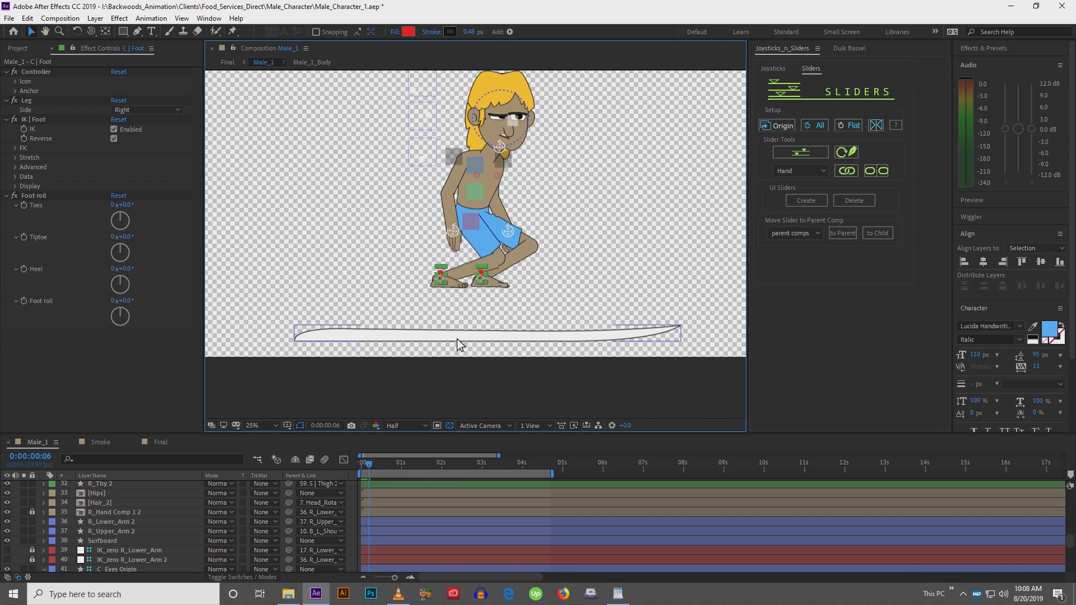
left_click(445, 402)
left_click(443, 279)
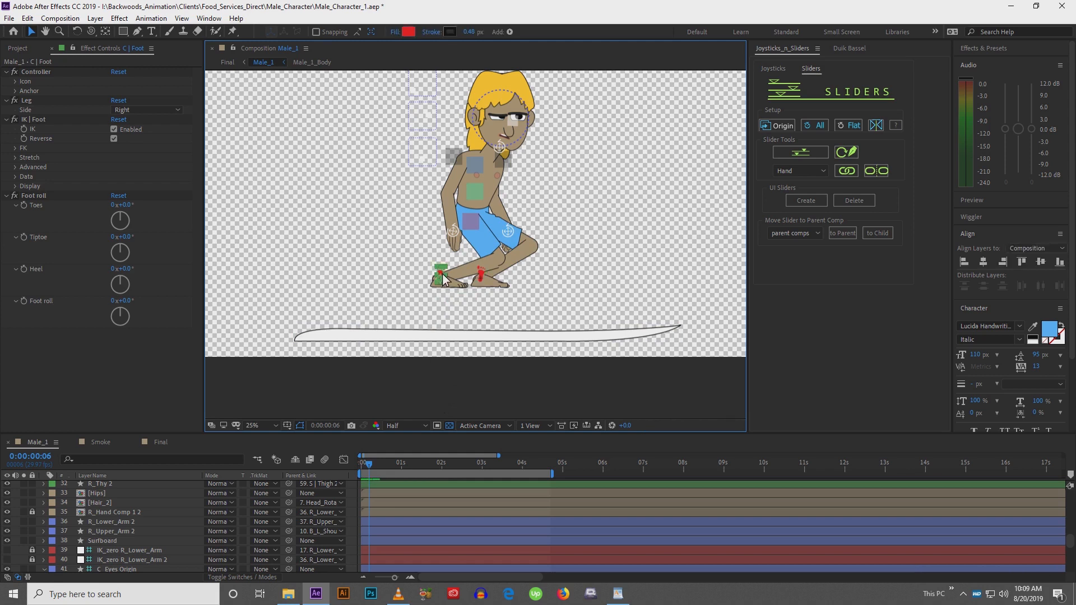
key("shift+Left")
key("shift+Left")
key("shift+Left")
key("shift+Left")
key("shift+Left")
key("shift+Left")
key("shift+Left")
key("shift+Left")
key("shift+Left")
key("shift+Left")
key("shift+Left")
key("shift+Left")
key("shift+Left")
key("shift+Left")
key("shift+Left")
key("shift+Left")
key("shift+Left")
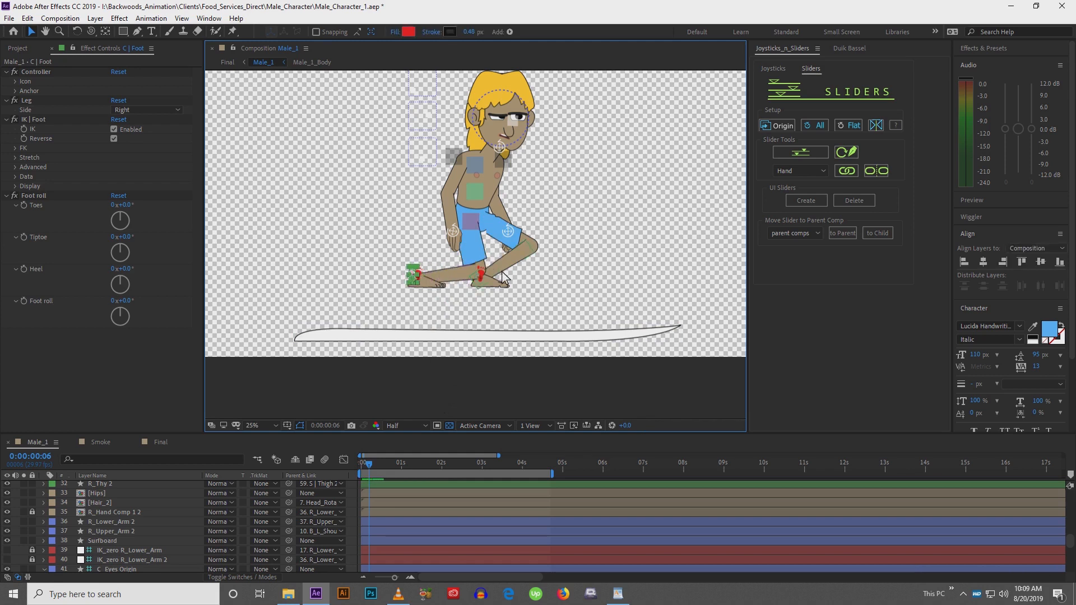
Select the left foot controller and nudge it to the right, widening the stance
left_click(484, 279)
key("shift+Right")
key("shift+Right")
key("shift+Right")
key("shift+Right")
key("shift+Right")
key("shift+Right")
key("shift+Right")
key("shift+Right")
key("shift+Right")
key("shift+Right")
key("shift+Right")
key("shift+Right")
key("shift+Right")
key("shift+Right")
key("shift+Right")
key("shift+Right")
key("shift+Right")
key("shift+Right")
key("shift+Right")
key("shift+Right")
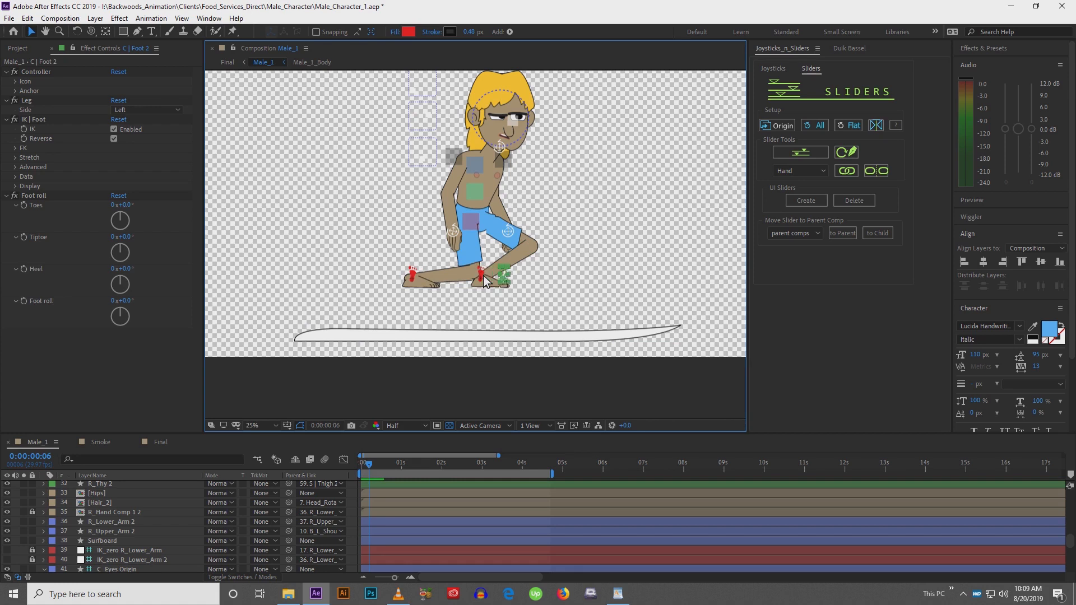
key("shift+Right")
key("shift+Right")
key("shift+Right")
key("shift+Right")
key("shift+Right")
key("shift+Right")
key("shift+Right")
key("shift+Right")
key("shift+Right")
key("shift+Right")
key("shift+Right")
key("shift+Right")
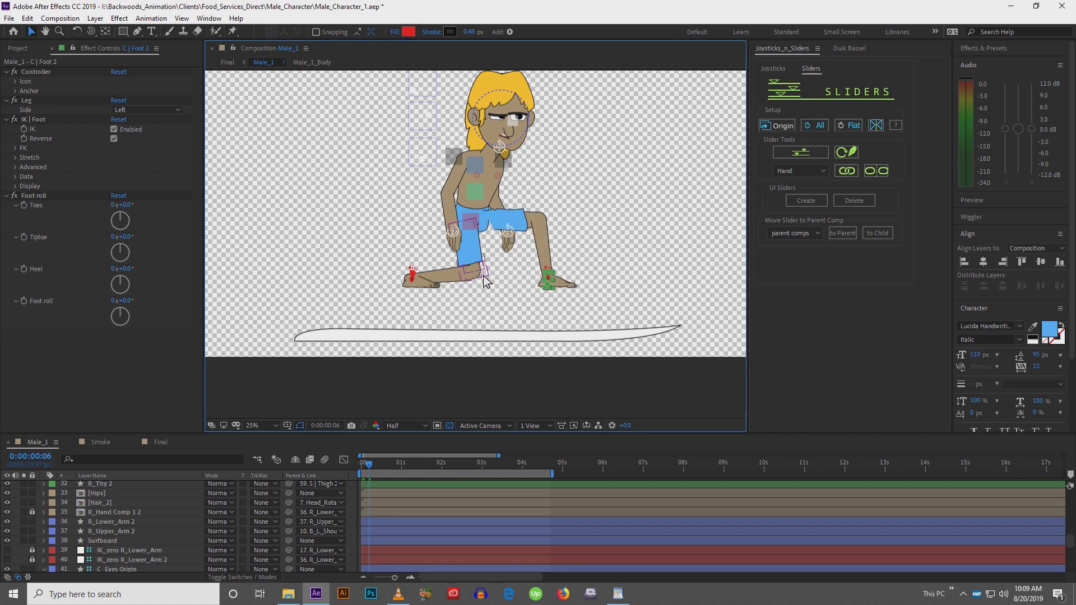
Slightly adjust the left foot controller's Foot roll
left_click(412, 279)
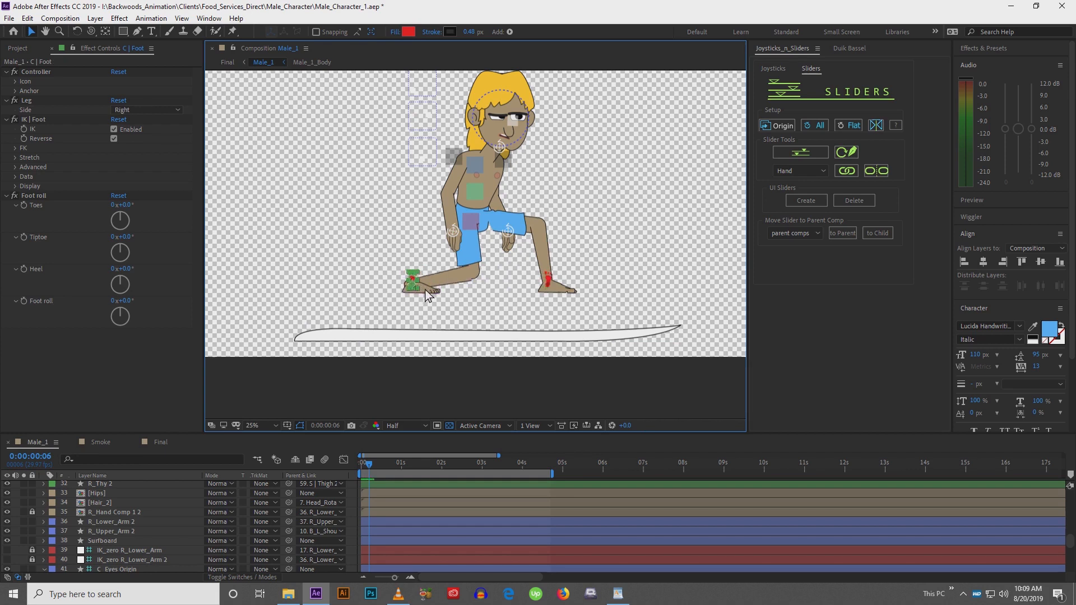
scroll(415, 293, "up", 1)
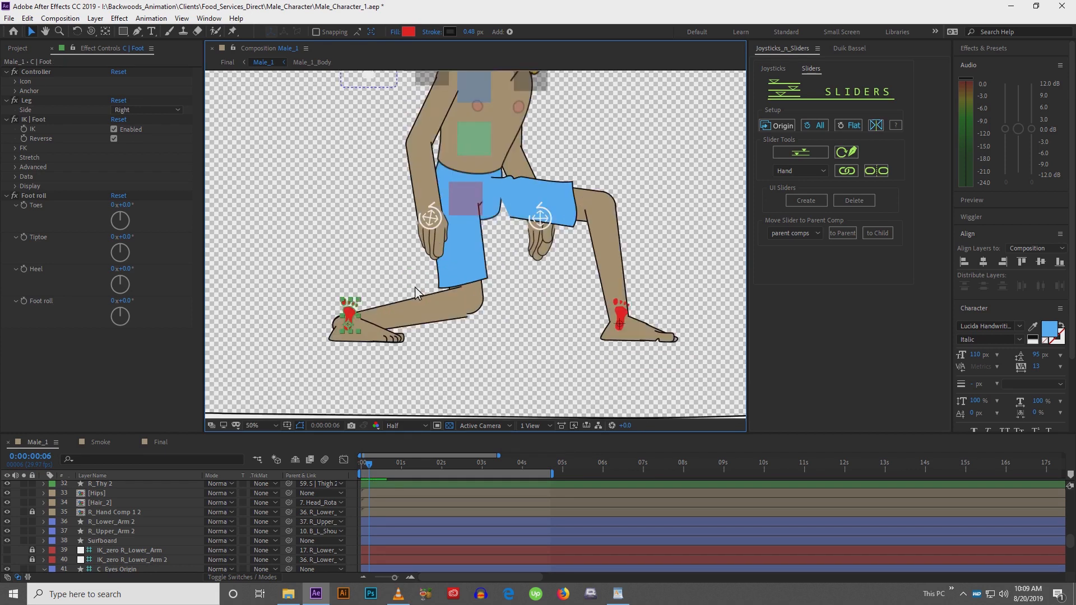
scroll(358, 311, "up", 1)
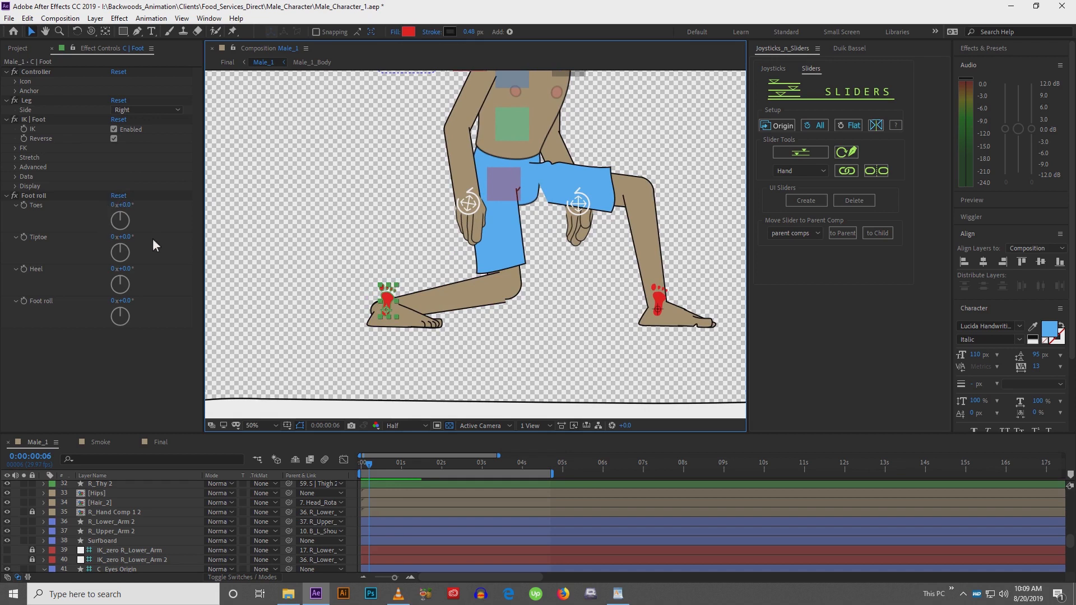
left_click(661, 302)
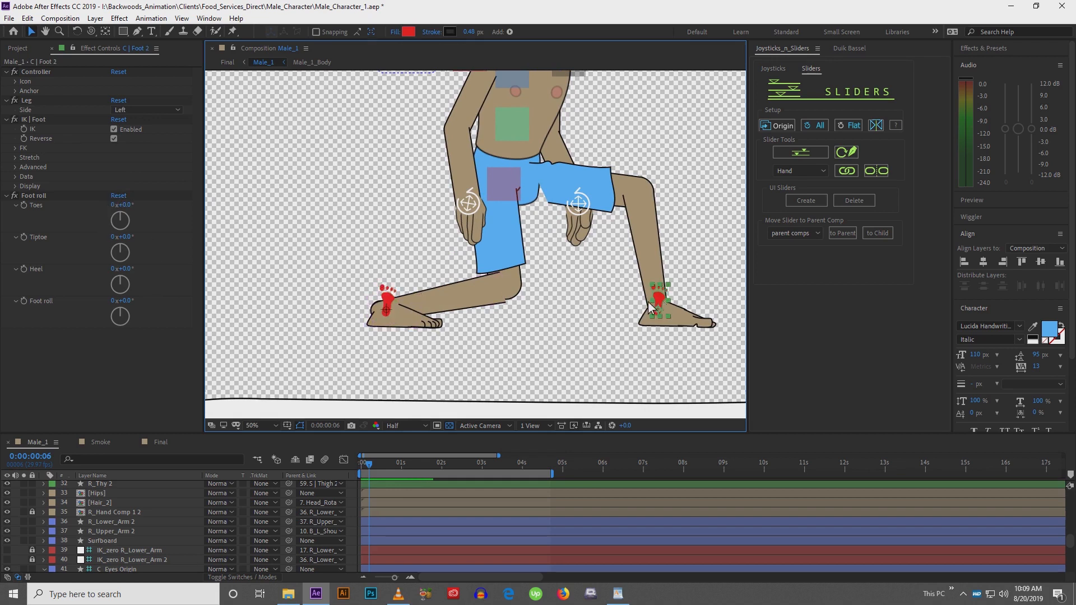
left_click_drag(615, 297, 572, 290)
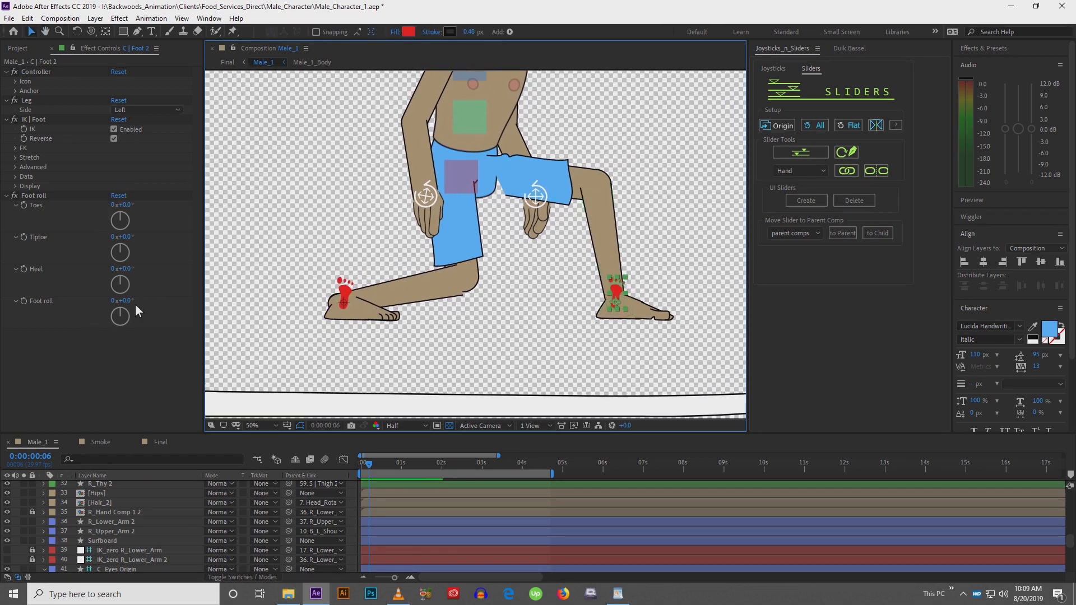
mouse_move(131, 304)
left_mouse_down()
mouse_move(157, 301)
mouse_move(132, 300)
left_mouse_up()
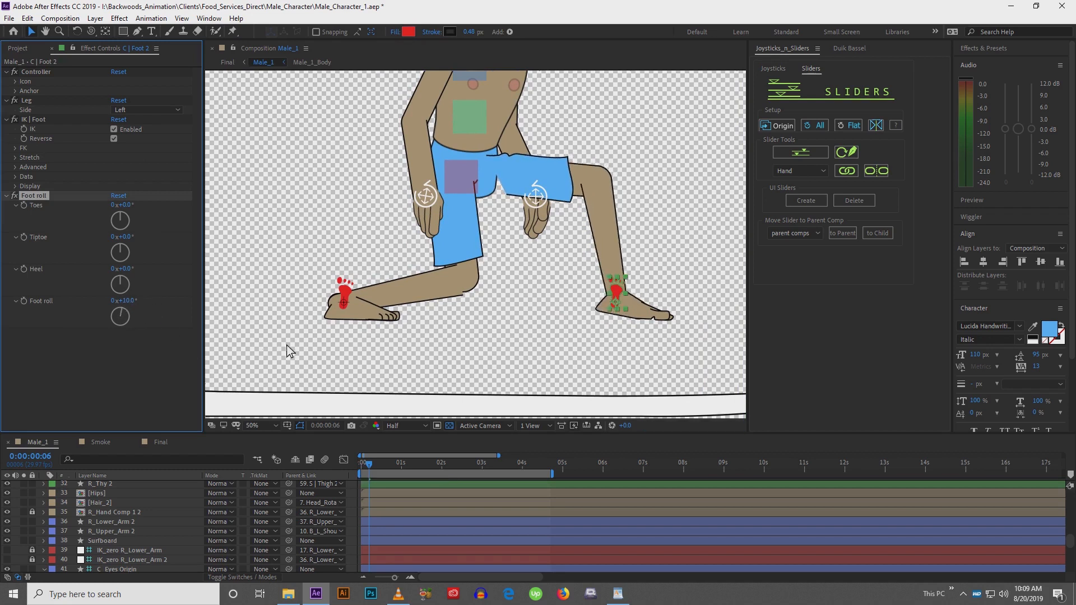
Try rotating the right foot and toe layers directly, and undo the attempts
left_click(369, 317)
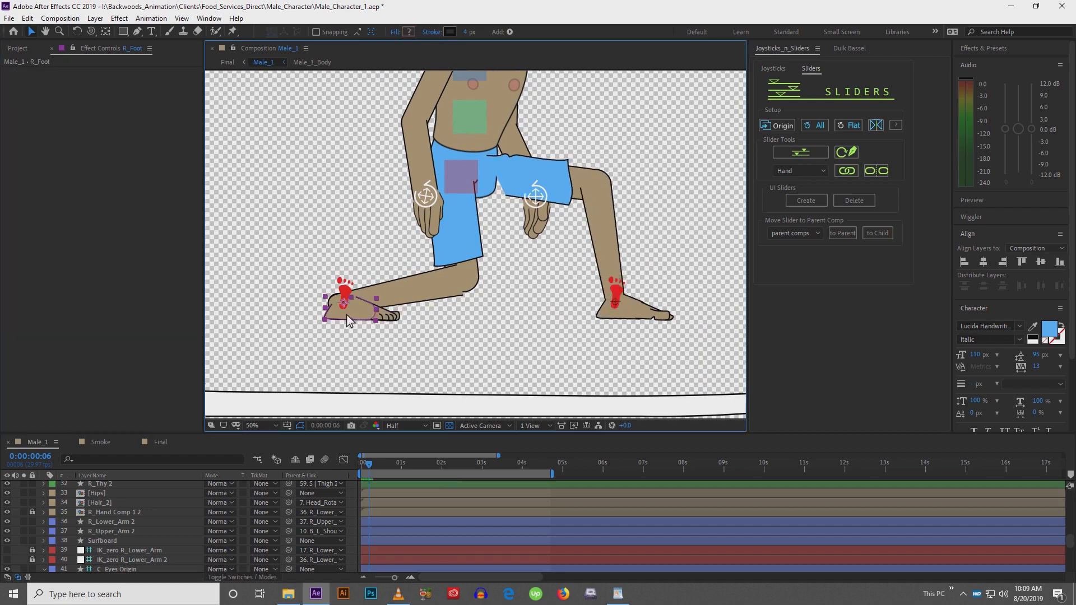
key("w")
left_click_drag(349, 314, 302, 289)
left_click(378, 316)
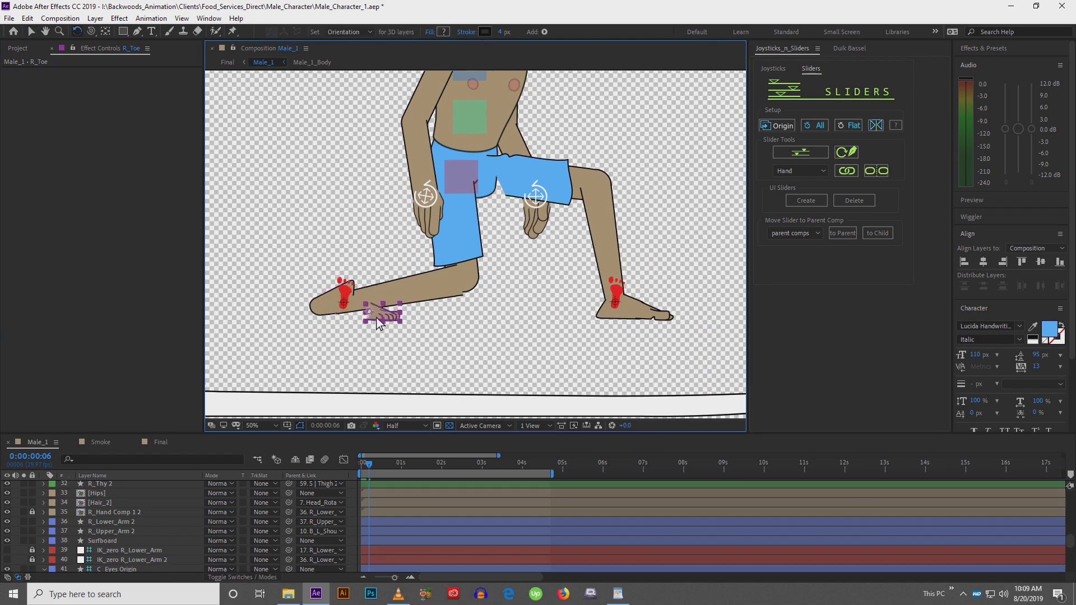
left_click_drag(382, 318, 271, 327)
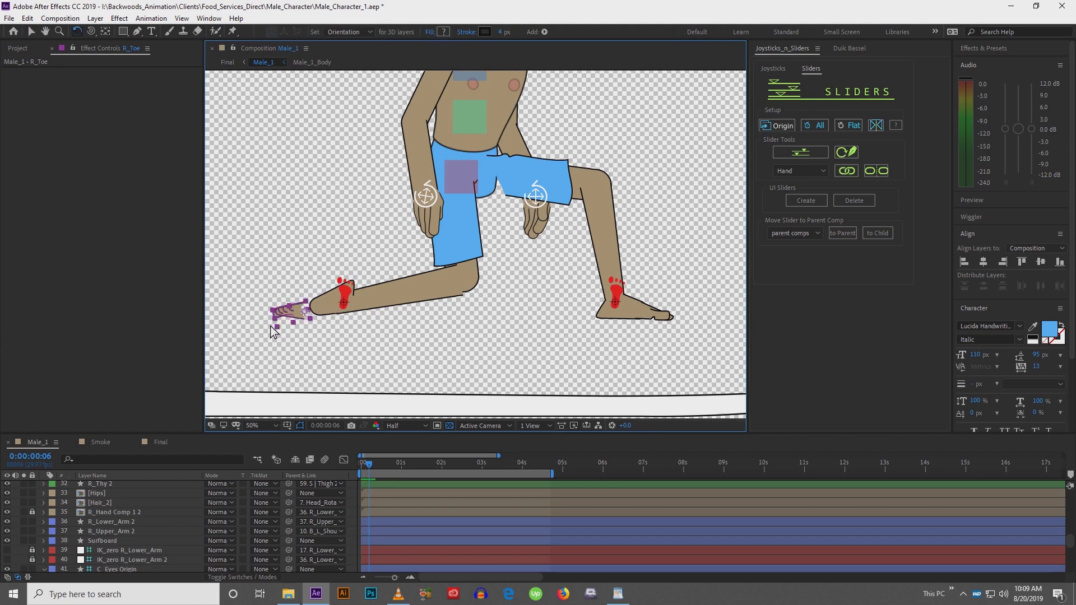
key("v")
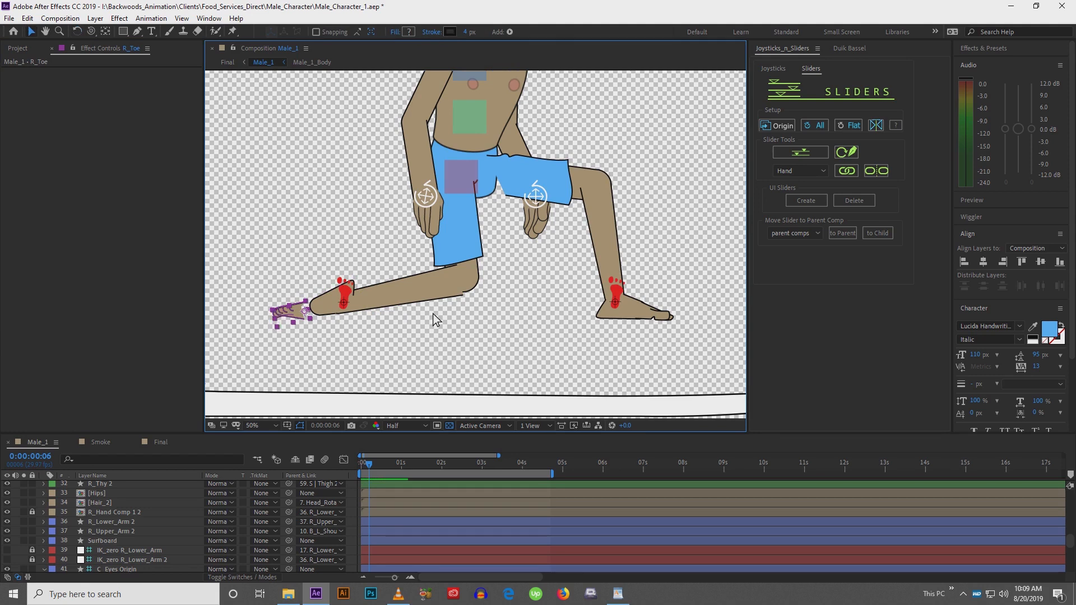
key("ctrl+z")
key("ctrl+z")
key("ctrl+z")
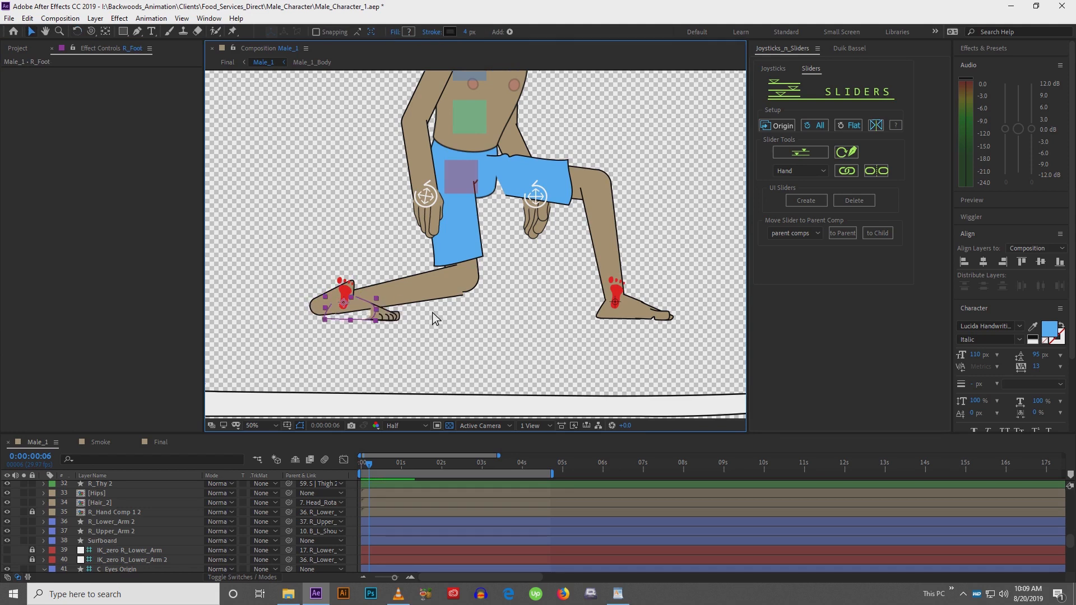
key("ctrl+z")
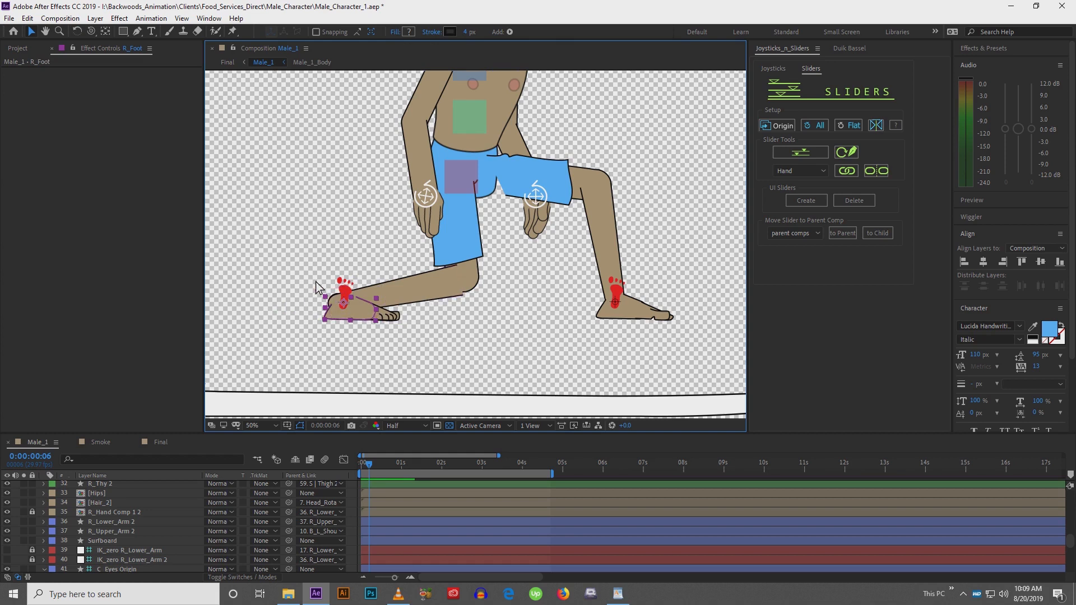
Set the right foot controller's Tiptoe to 29°, Foot roll to 24° and Toes to -55°
left_click(344, 290)
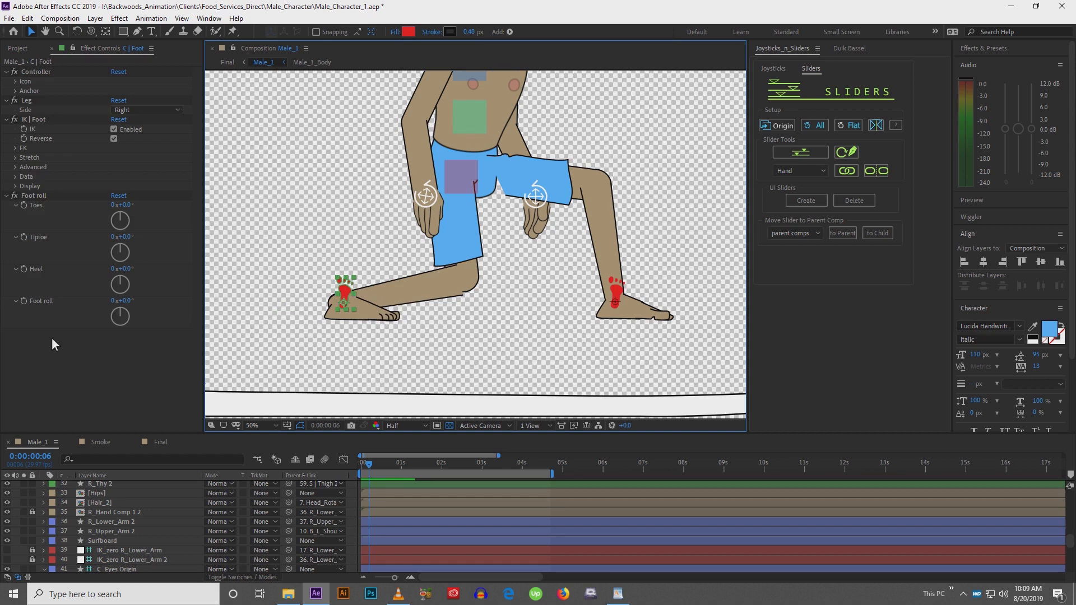
left_click_drag(120, 301, 149, 301)
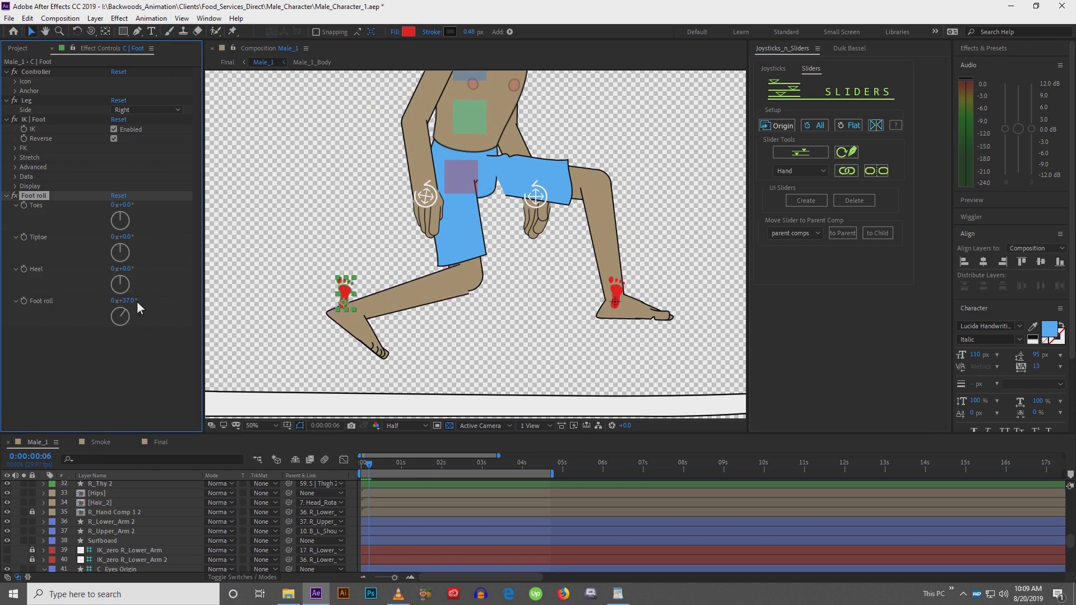
key("ctrl+z")
left_click_drag(133, 283, 106, 209)
key("ctrl+z")
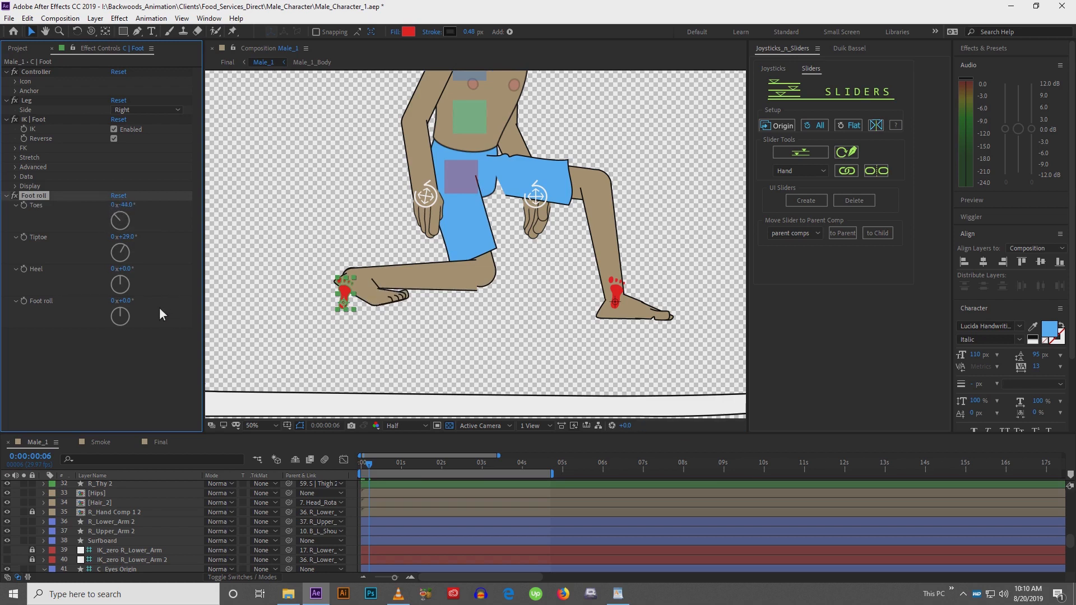
mouse_move(130, 305)
left_mouse_down()
mouse_move(152, 302)
mouse_move(136, 300)
left_mouse_up()
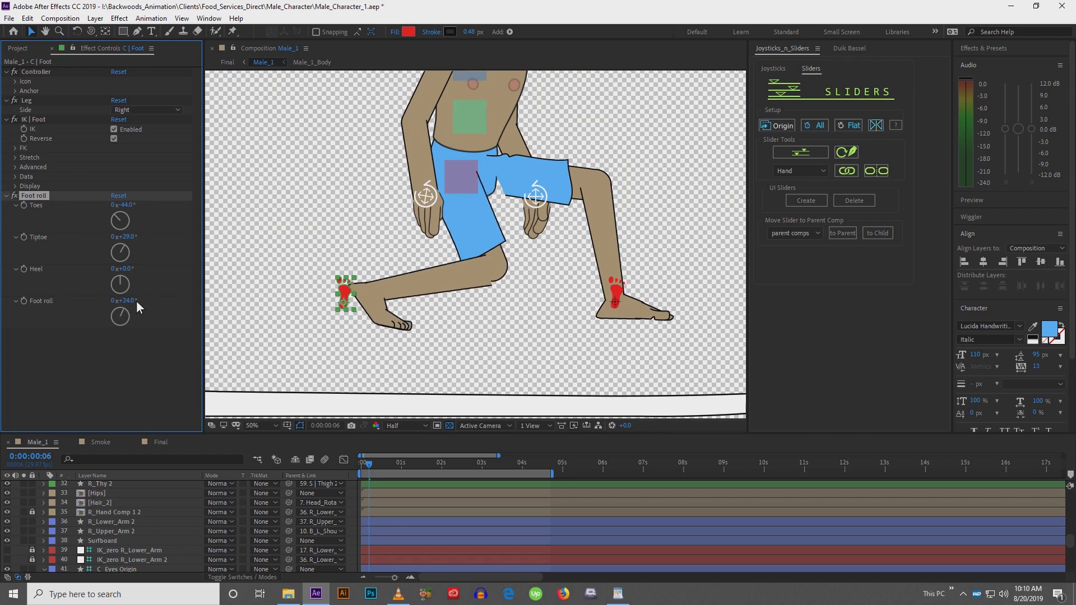
left_click_drag(132, 206, 120, 206)
left_click_drag(132, 208, 130, 209)
Nudge the right foot controller slightly to the left
left_click(349, 296)
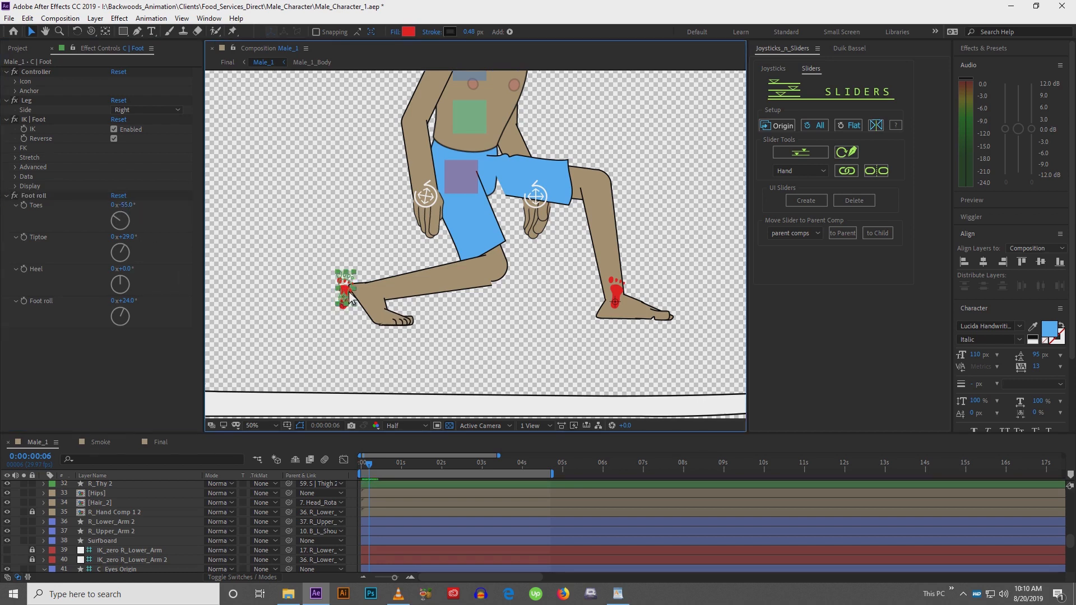
left_click_drag(349, 297, 351, 295)
key("shift+Up")
key("shift+Left")
key("shift+Left")
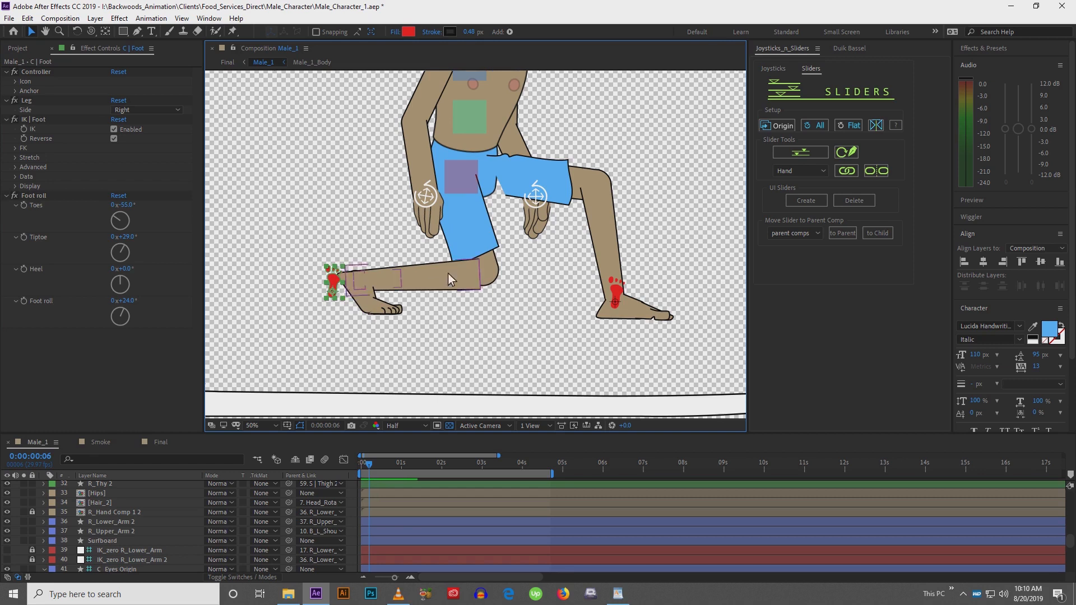
key("shift+Down")
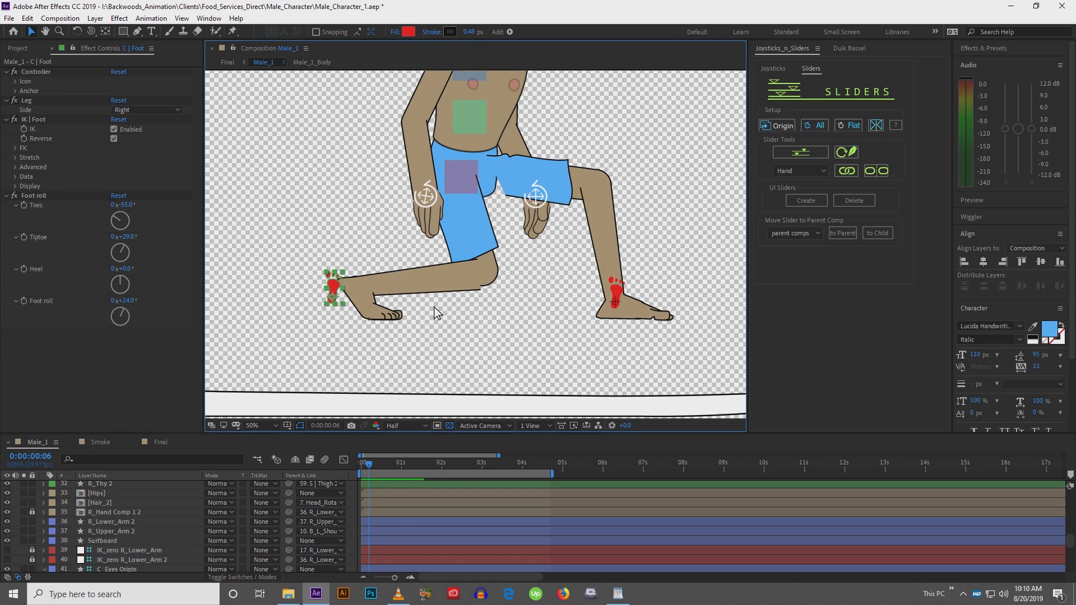
Try moving the right shin layer upward, and undo it
key("comma")
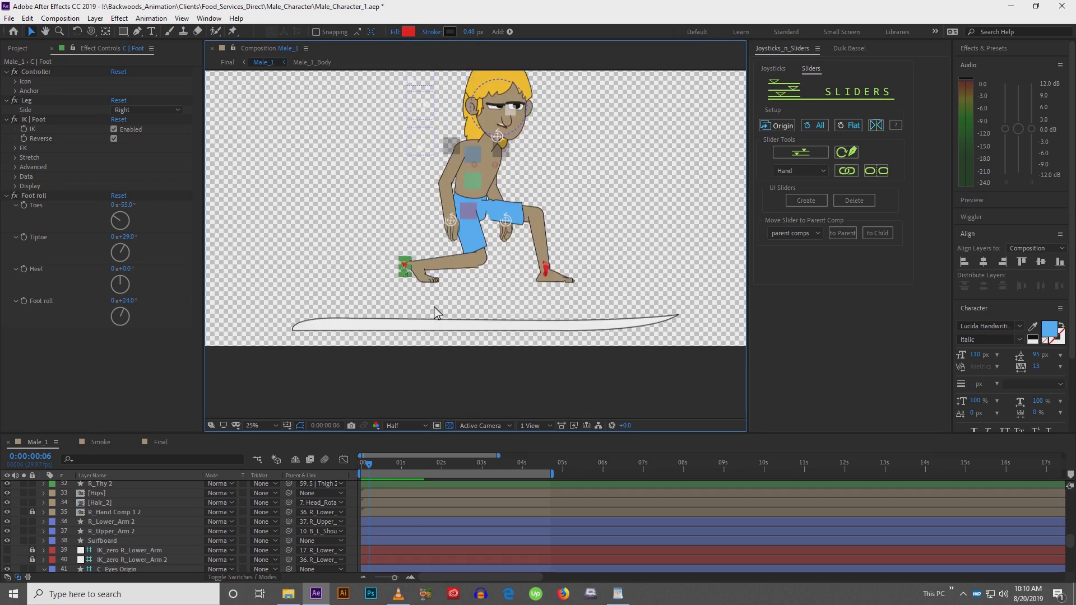
key("period")
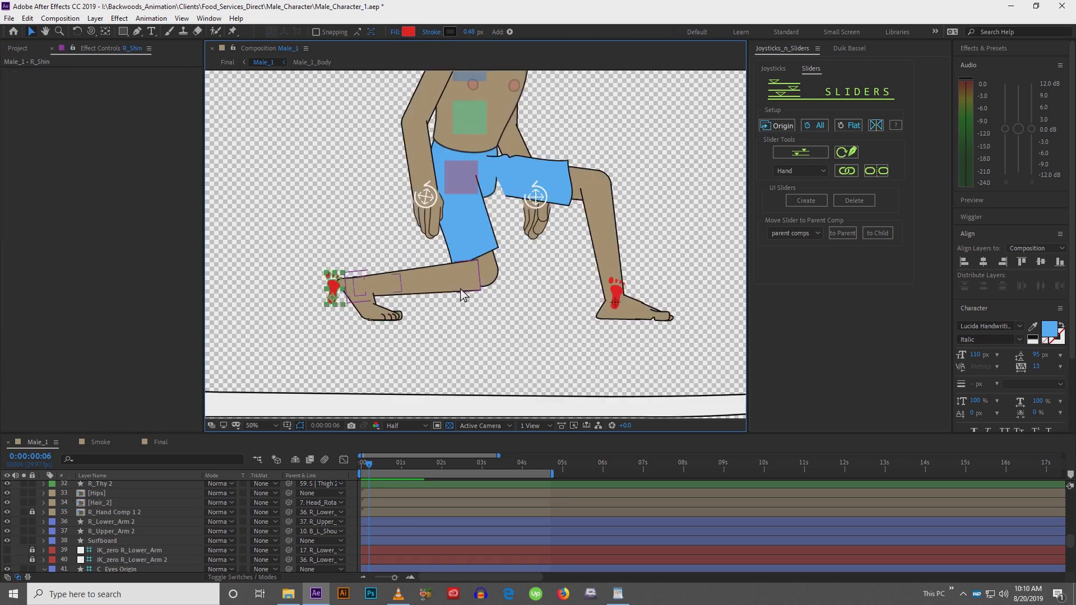
left_click(459, 288)
key("w")
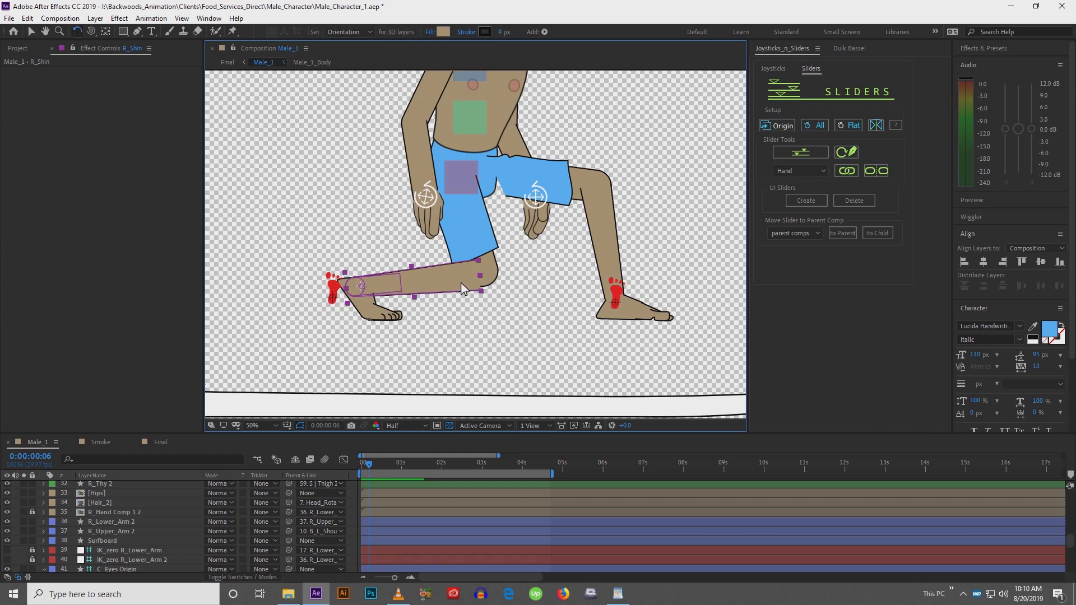
left_click_drag(461, 283, 461, 281)
scroll(460, 281, "up", 2)
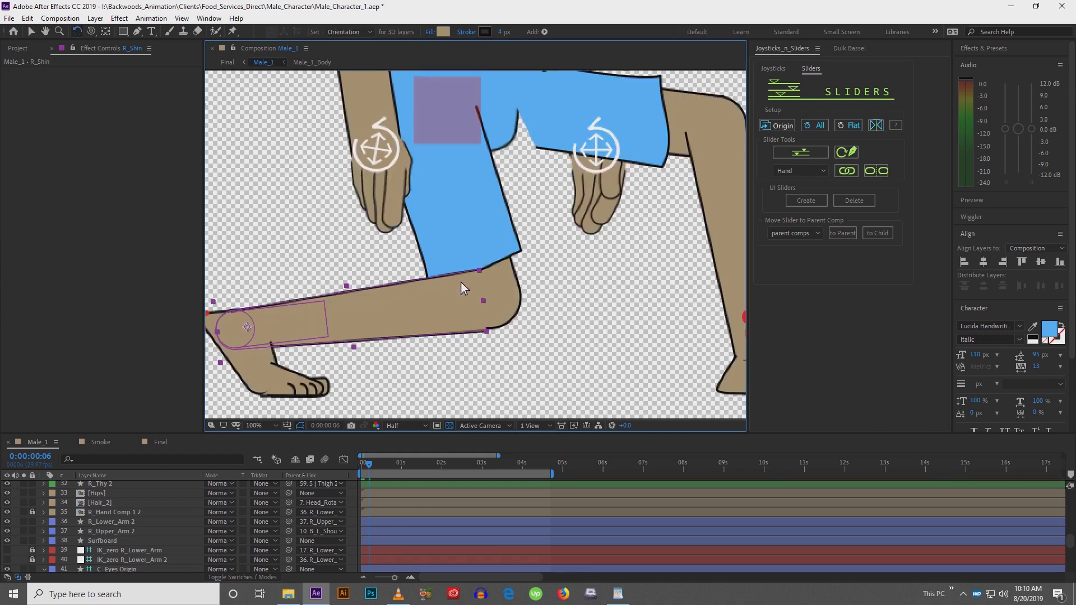
left_click_drag(379, 328, 465, 287)
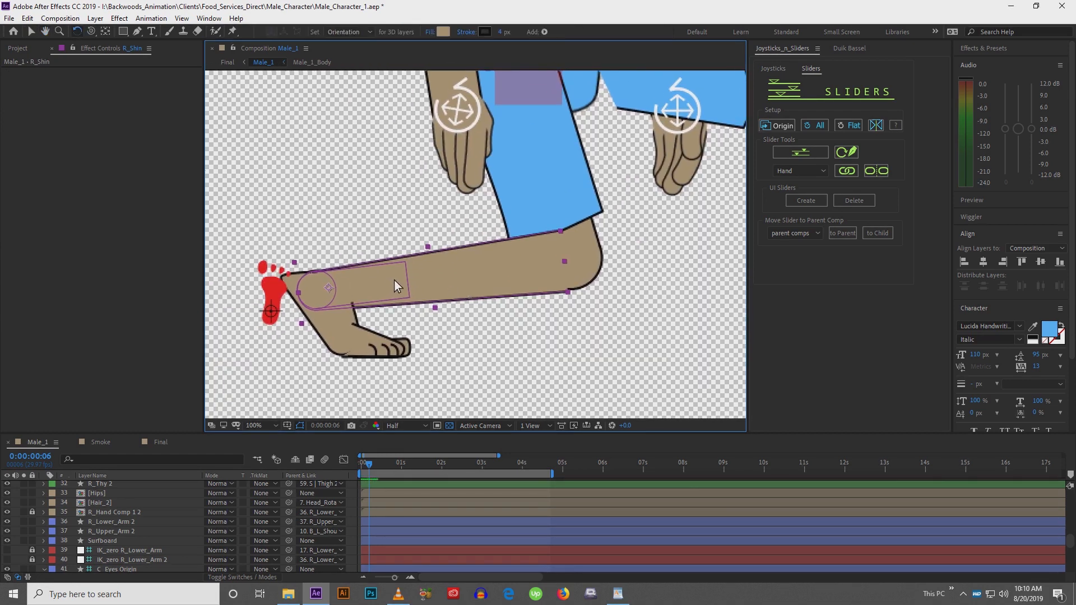
key("v")
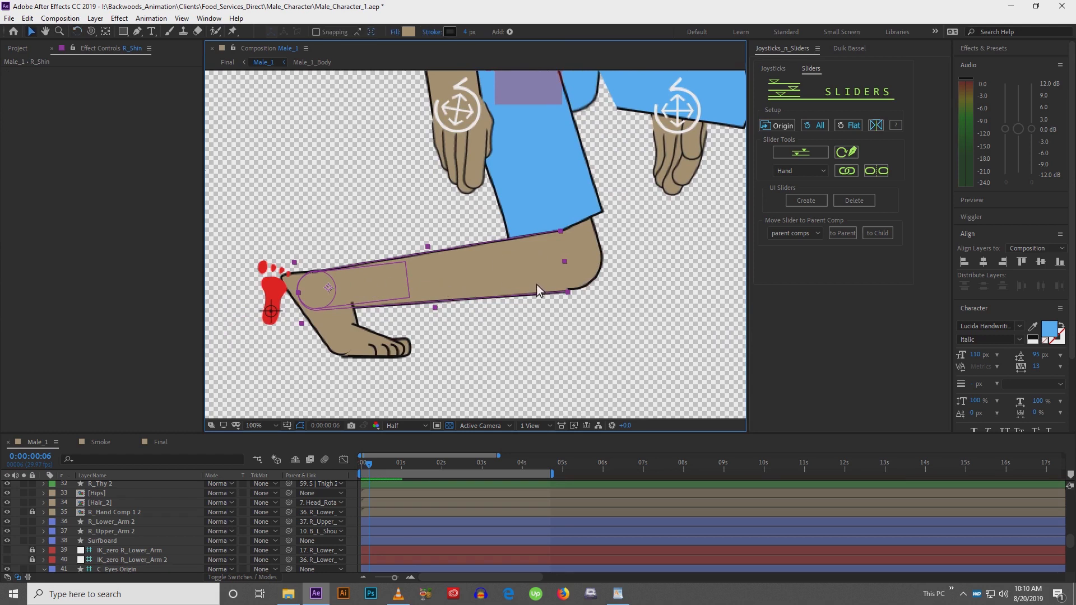
left_click_drag(478, 280, 445, 217)
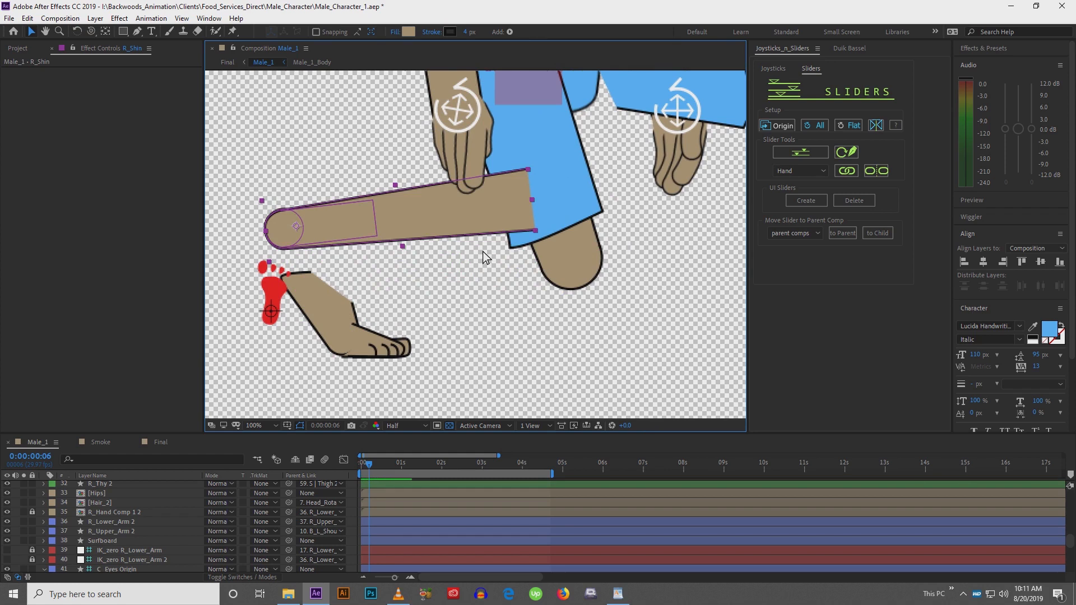
key("ctrl+z")
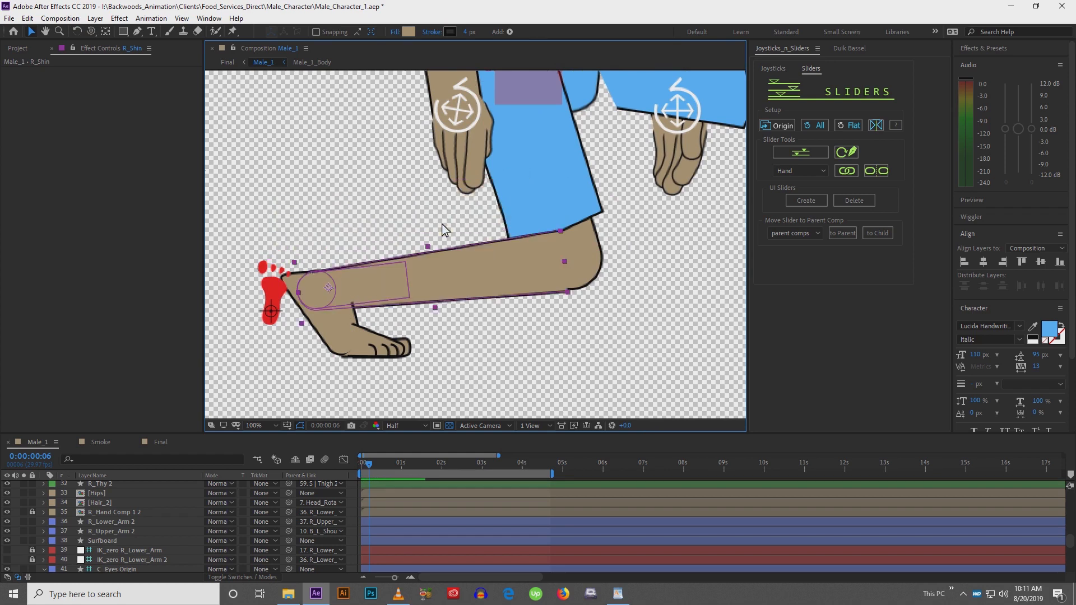
Rotate the right shin layer very slightly with the Rotation tool
key("w")
mouse_move(514, 268)
left_mouse_down()
mouse_move(506, 249)
mouse_move(523, 288)
mouse_move(519, 266)
left_mouse_up()
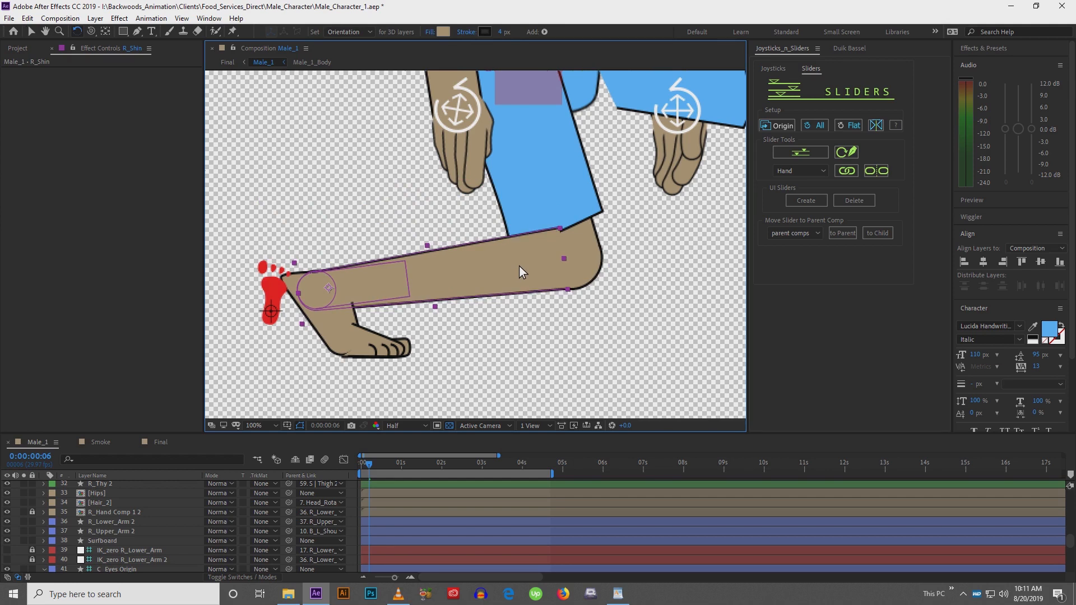
left_click_drag(519, 266, 519, 266)
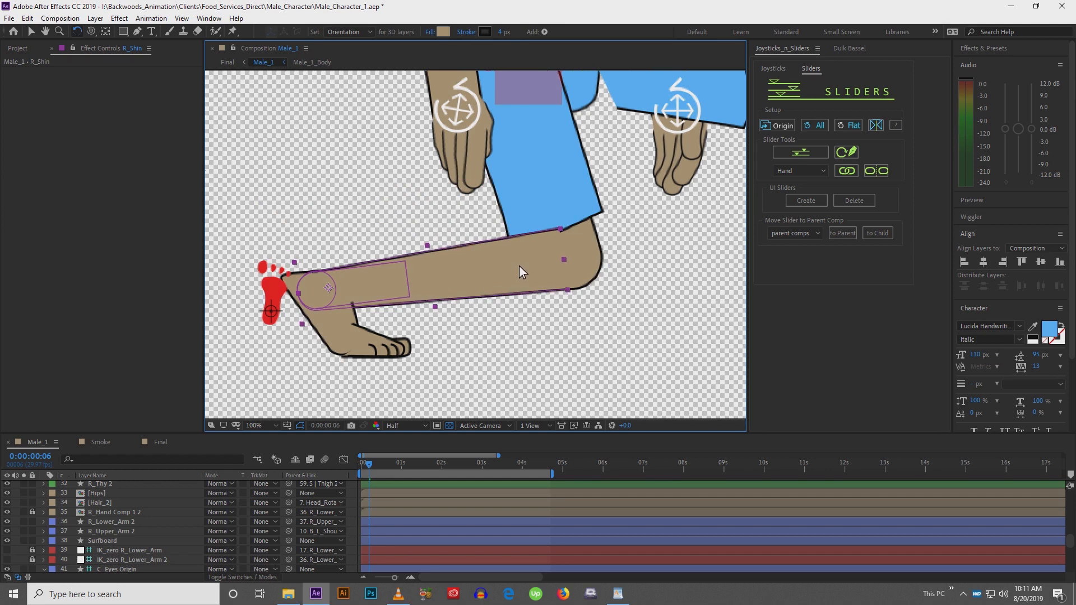
key("v")
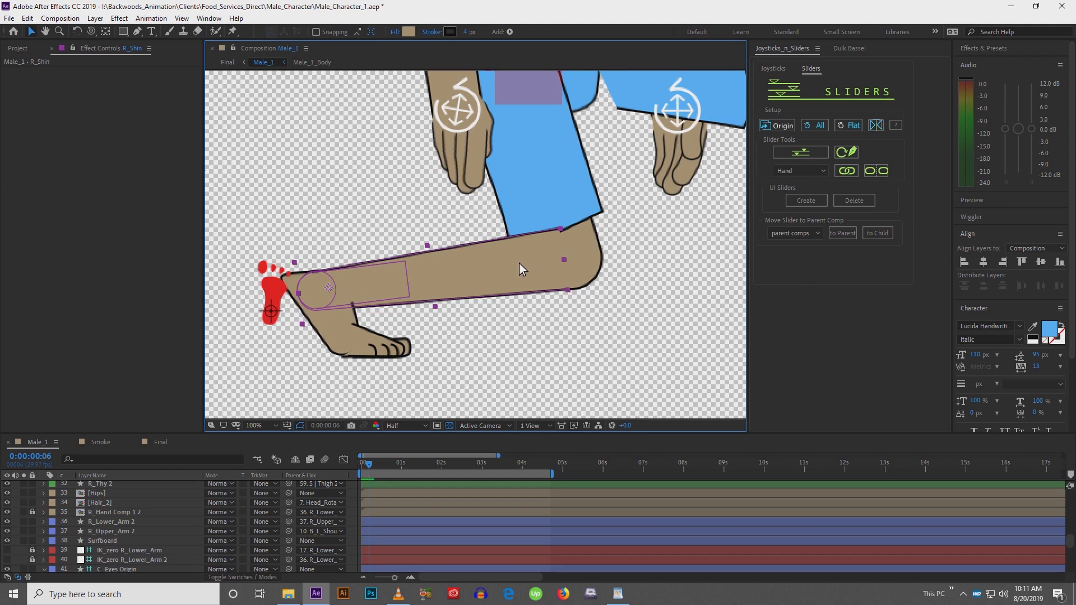
Reshape the top edge of the shorts on the R_Thy 2 thigh layer by moving its path vertices
key("comma")
key("comma")
left_click_drag(566, 246, 551, 309)
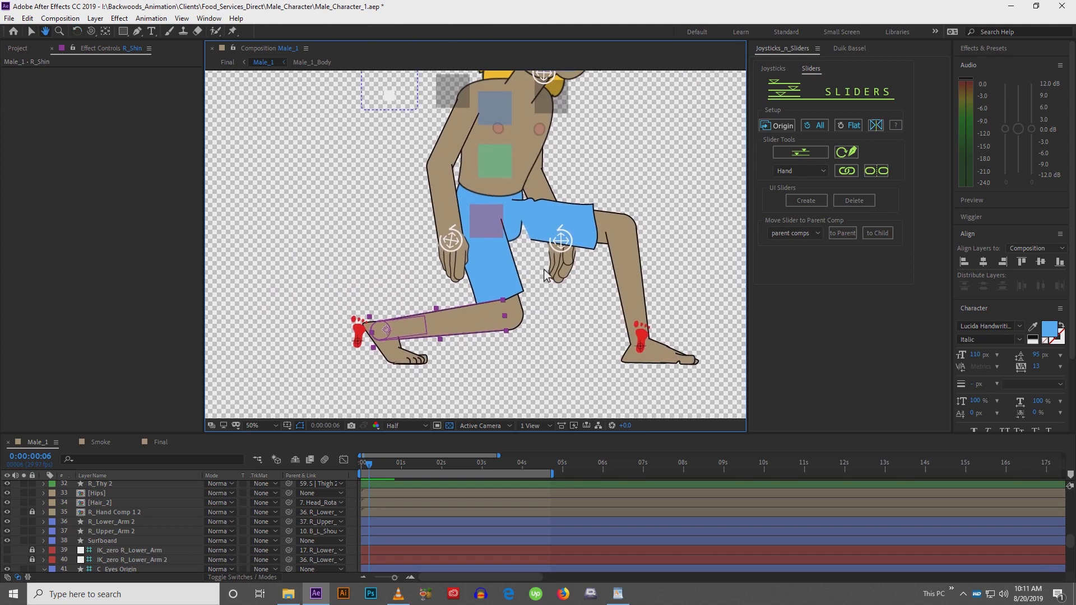
left_click(535, 225)
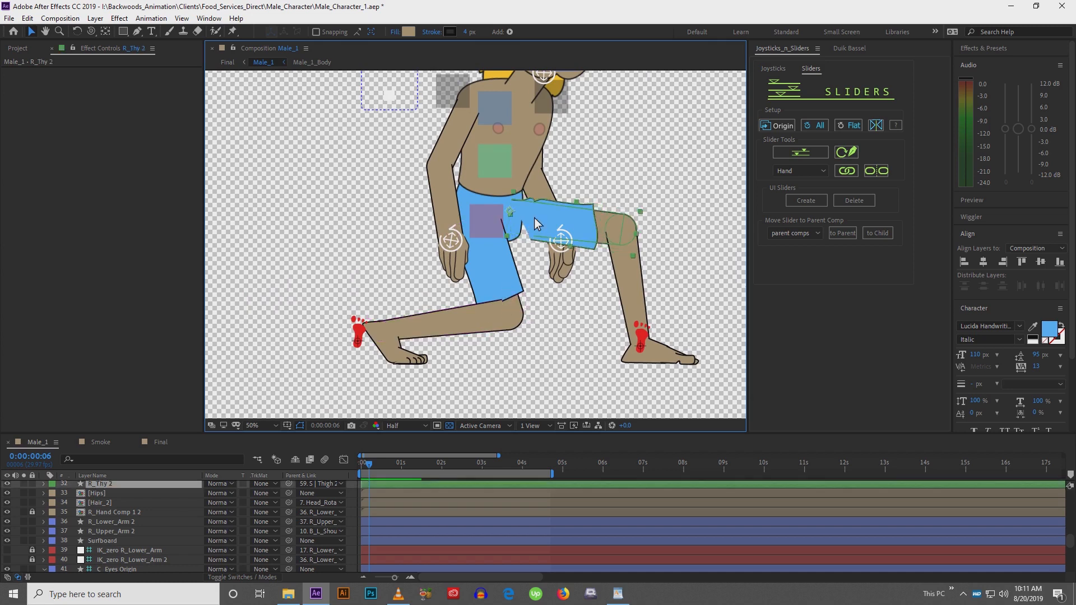
key("period")
left_click_drag(533, 219, 455, 298)
left_click(503, 297)
left_click(498, 297)
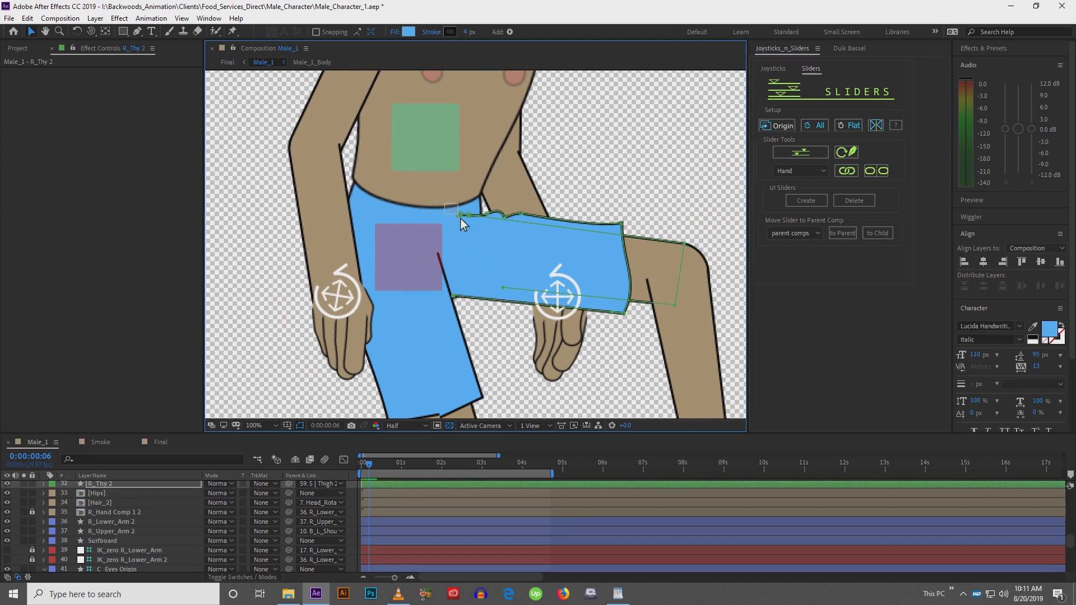
left_click_drag(500, 227, 532, 231)
left_click_drag(459, 217, 476, 210)
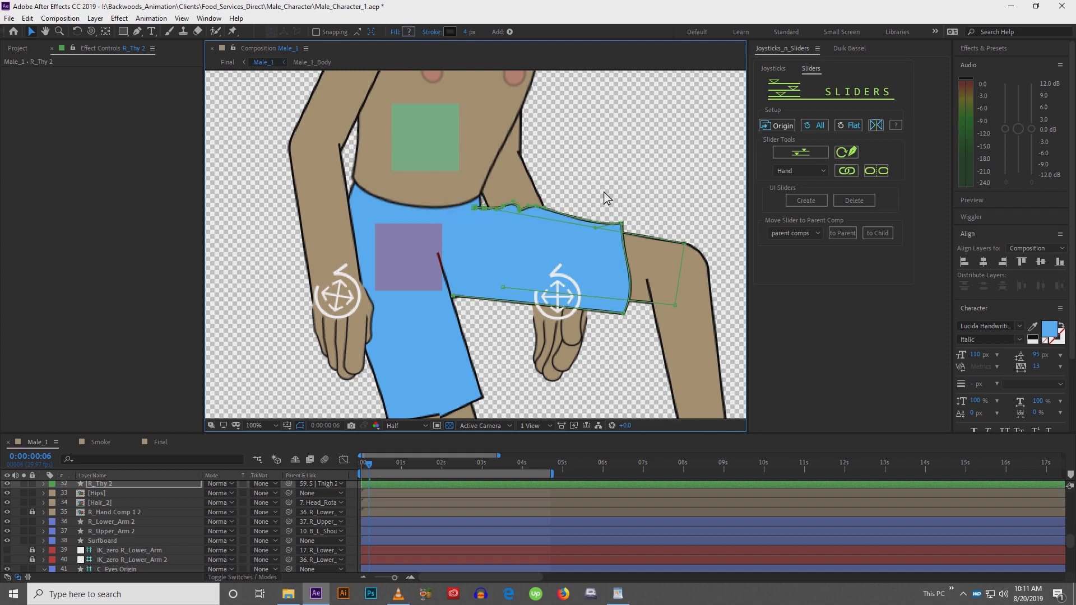
Pull the lower corner vertex of the R_Thy 2 shorts inward
left_click_drag(597, 194, 608, 314)
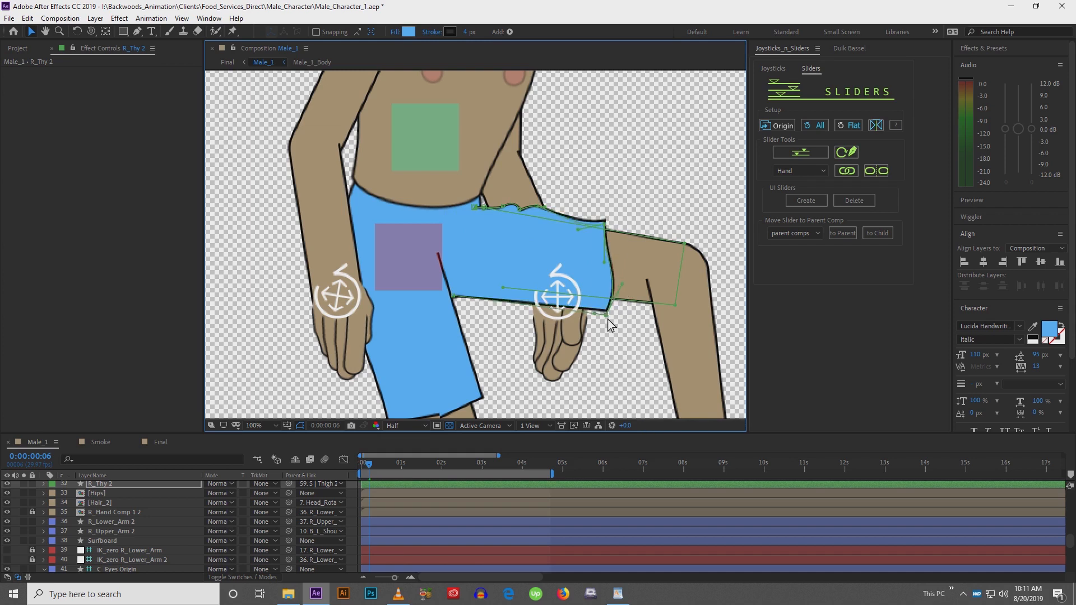
left_click_drag(607, 318, 580, 314)
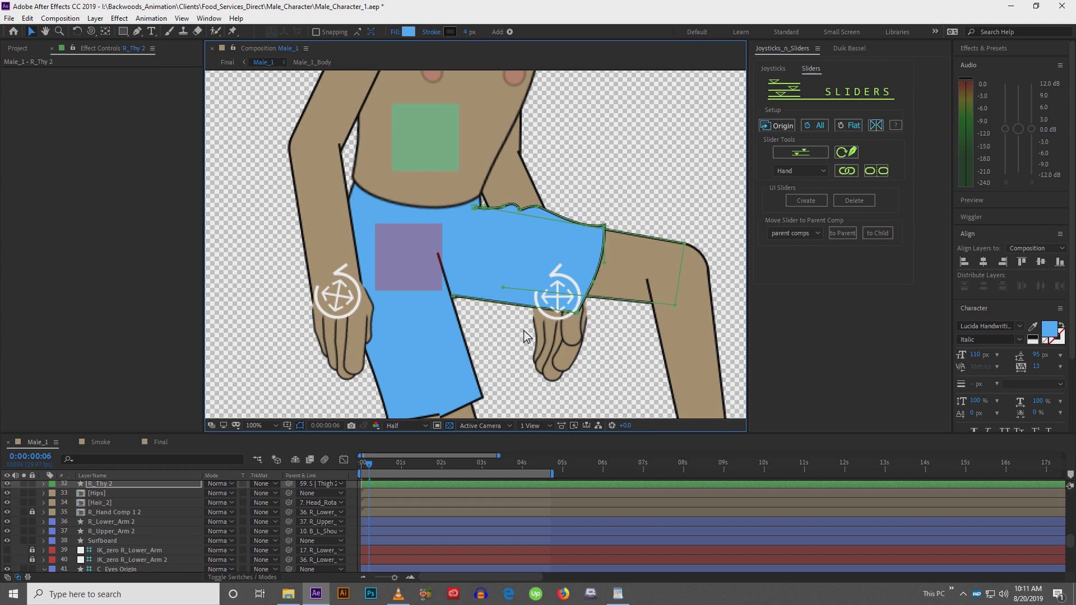
left_click_drag(524, 336, 571, 219)
Move the lower corner vertex of the shorts on the R_Thy layer to tidy the knee
left_click(476, 291)
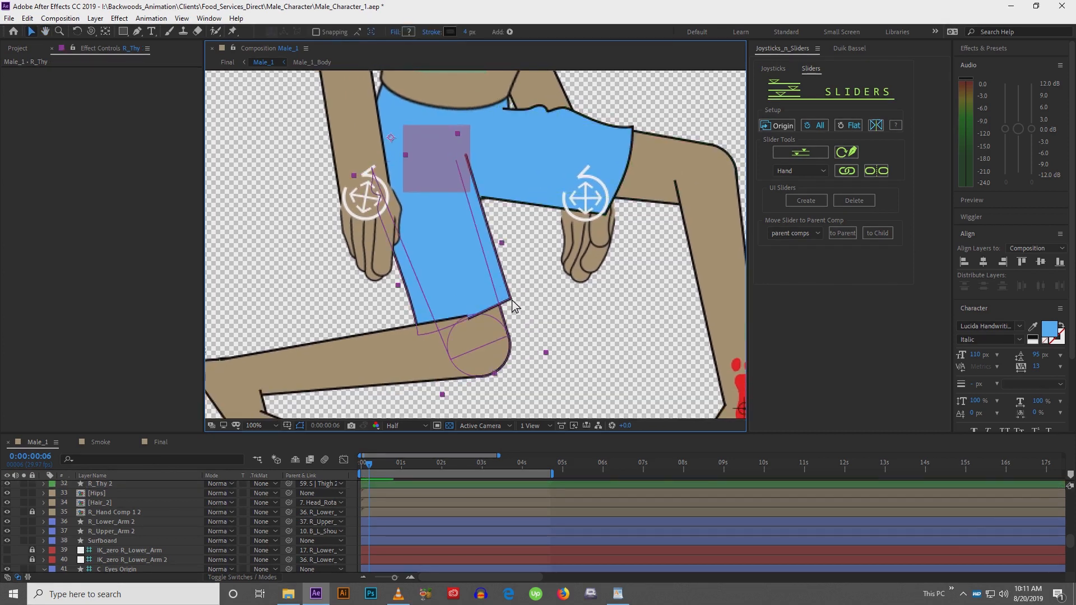
left_click(512, 301)
left_click_drag(509, 302, 450, 314)
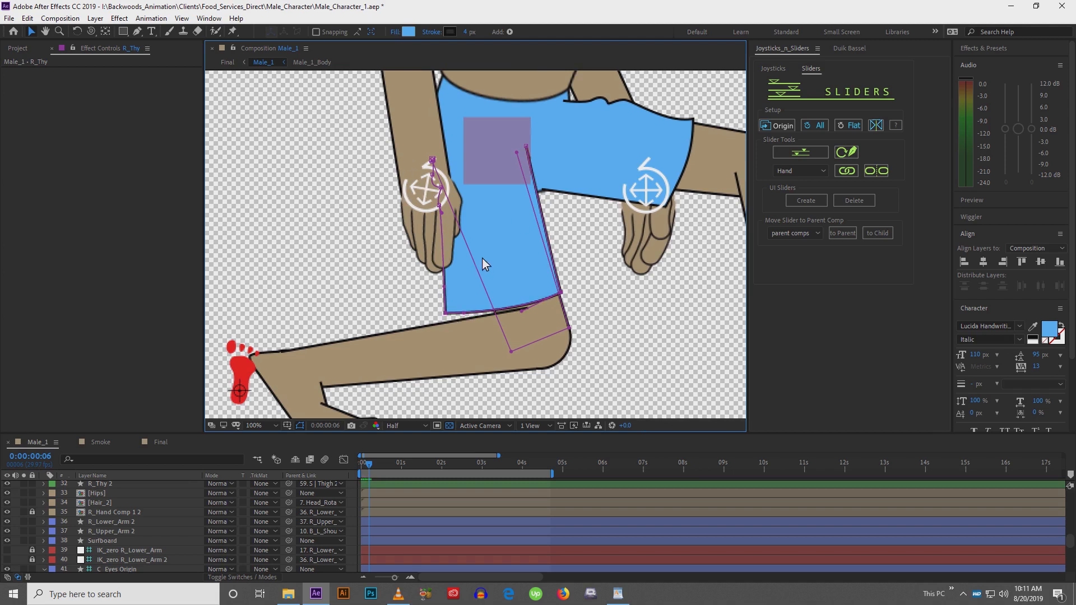
Nudge the surfboard up under the character's feet and slightly to the right
scroll(486, 254, "down", 4)
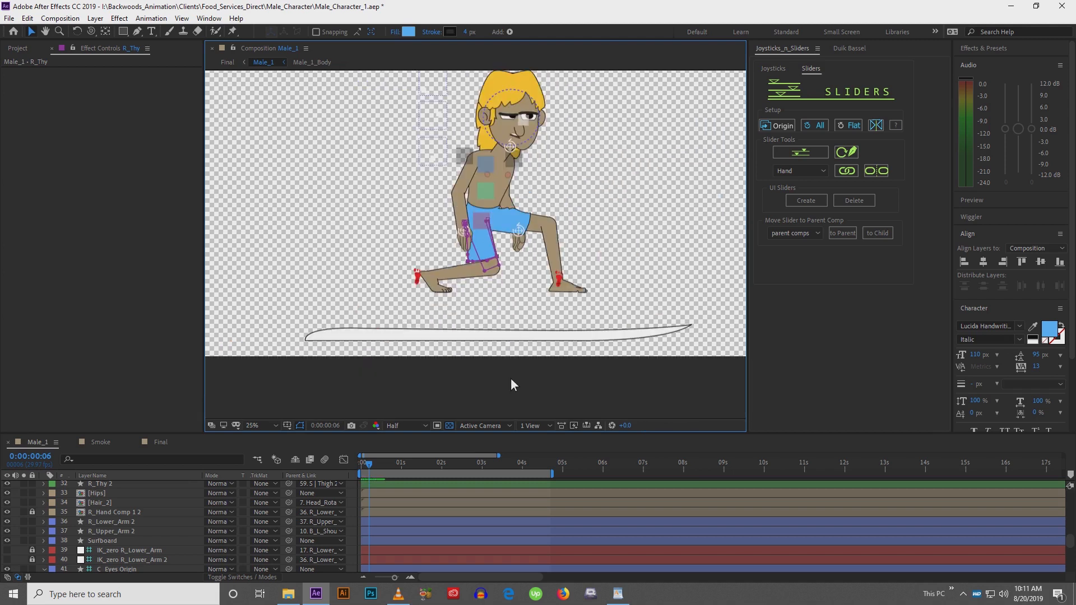
left_click(509, 336)
key("minus")
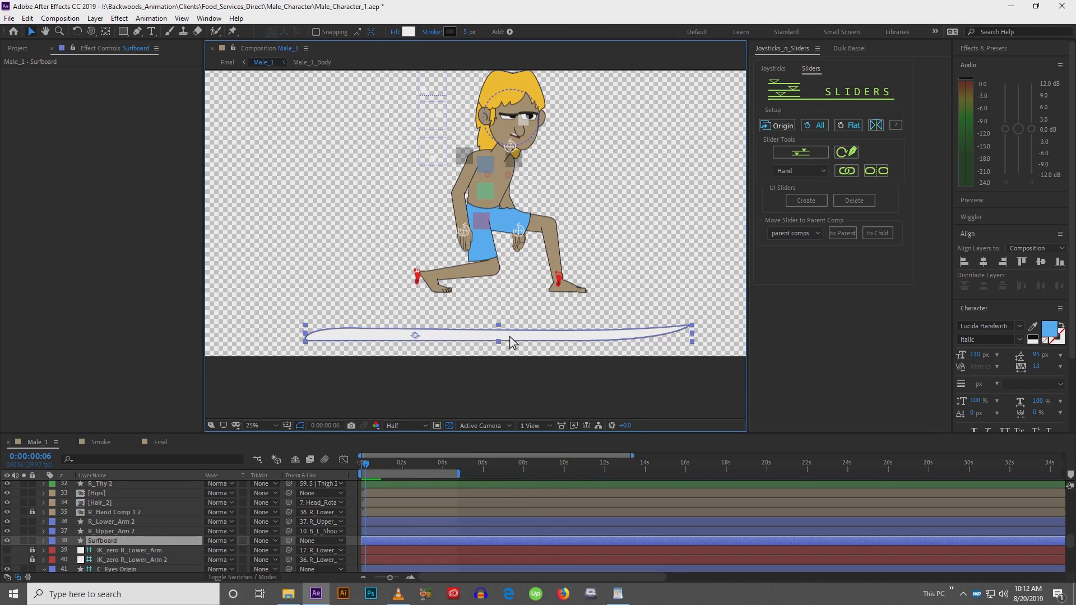
key("shift+Up")
key("shift+Up")
key("shift+Up")
key("shift+Up")
key("shift+Up")
key("shift+Up")
key("shift+Up")
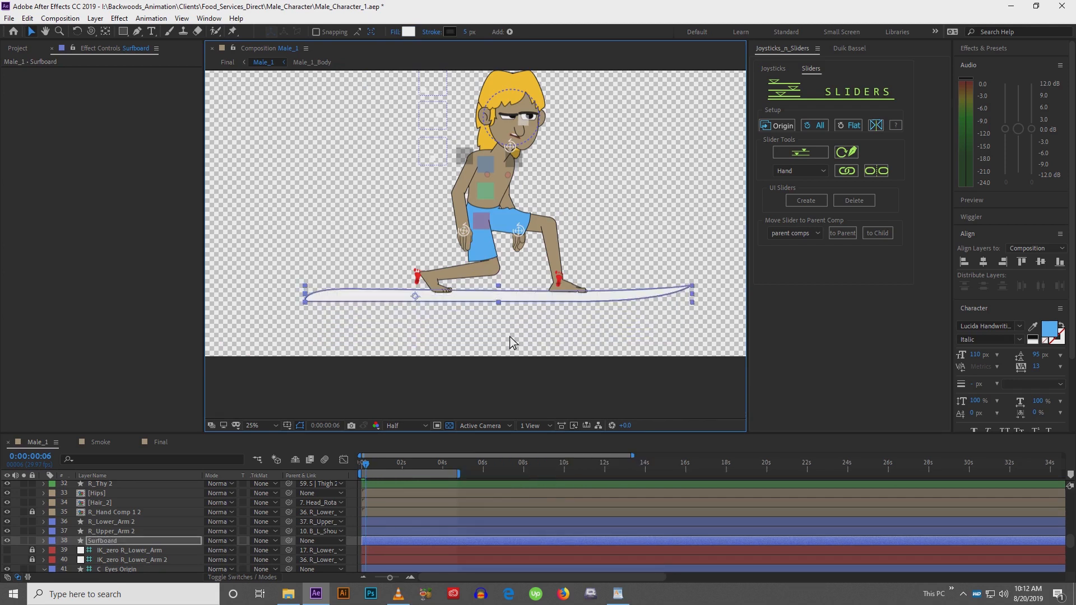
key("shift+Right")
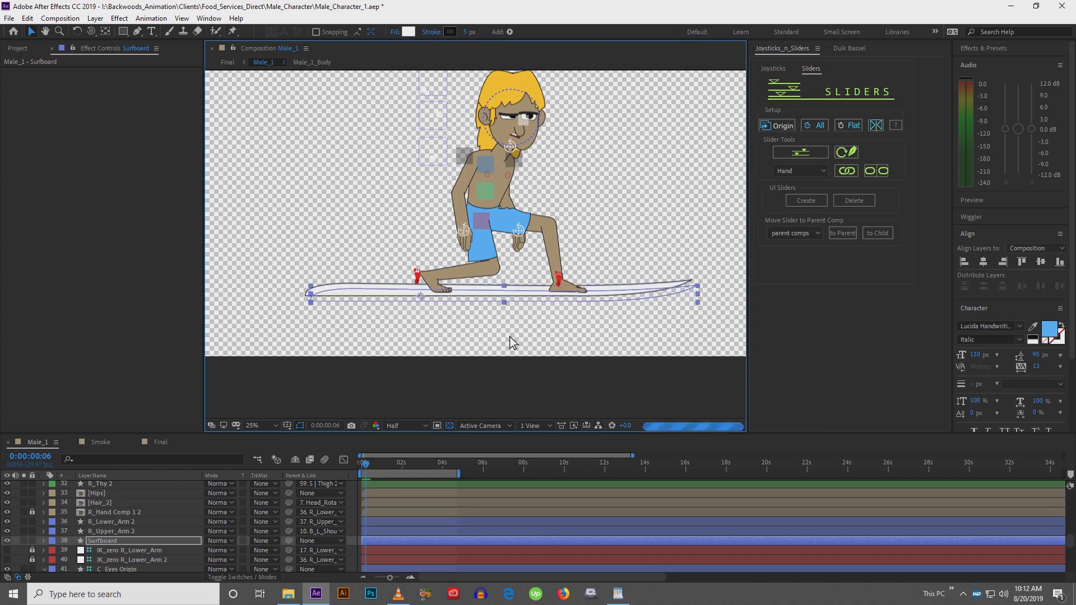
Shorten the surfboard by moving its left-end path vertices inward
double_click(464, 296)
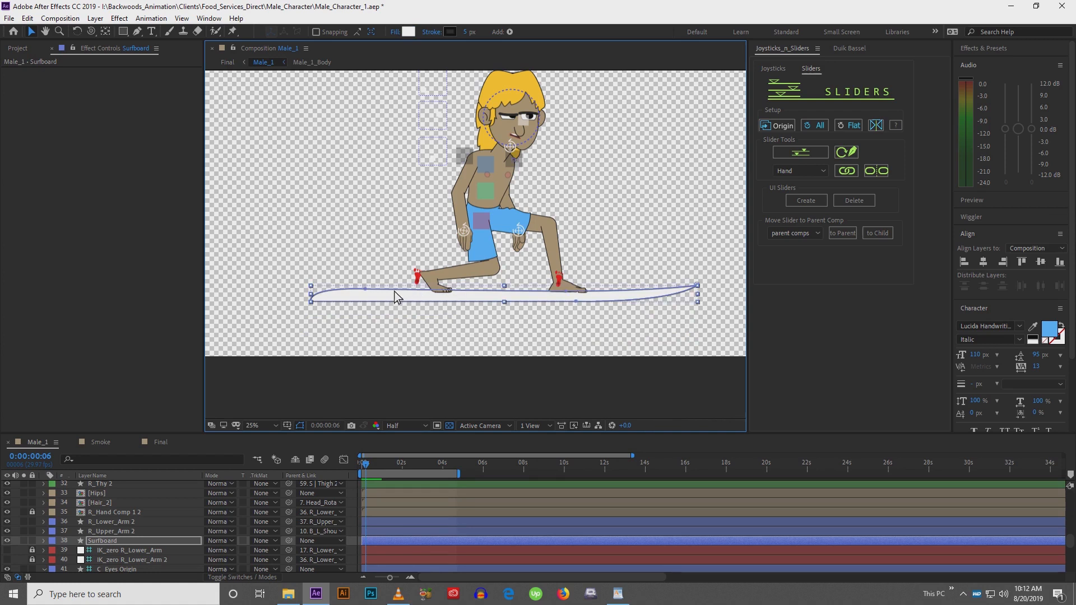
left_click_drag(256, 276, 388, 324)
left_click_drag(314, 304, 371, 298)
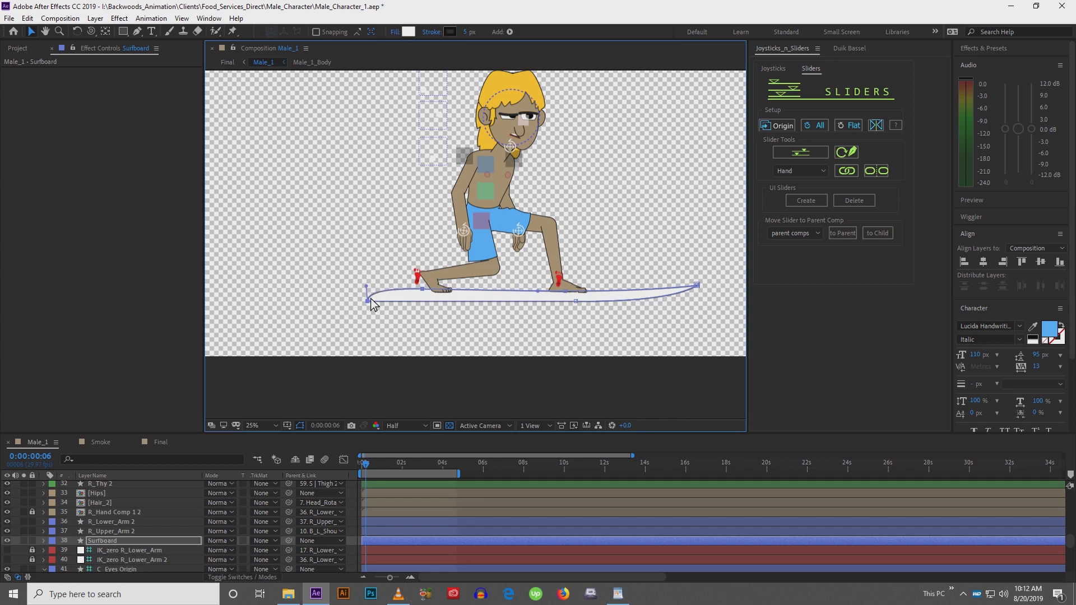
left_click_drag(717, 262, 528, 340)
left_click(505, 351)
left_click(504, 403)
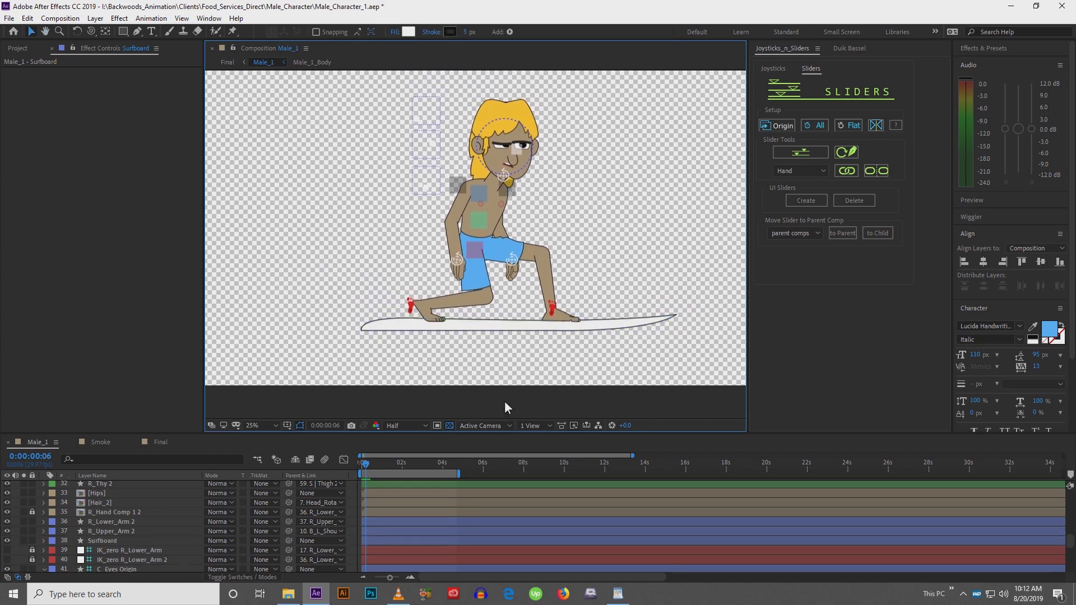
Reposition the surfboard's anchor point with the Pan Behind tool
left_click(535, 329)
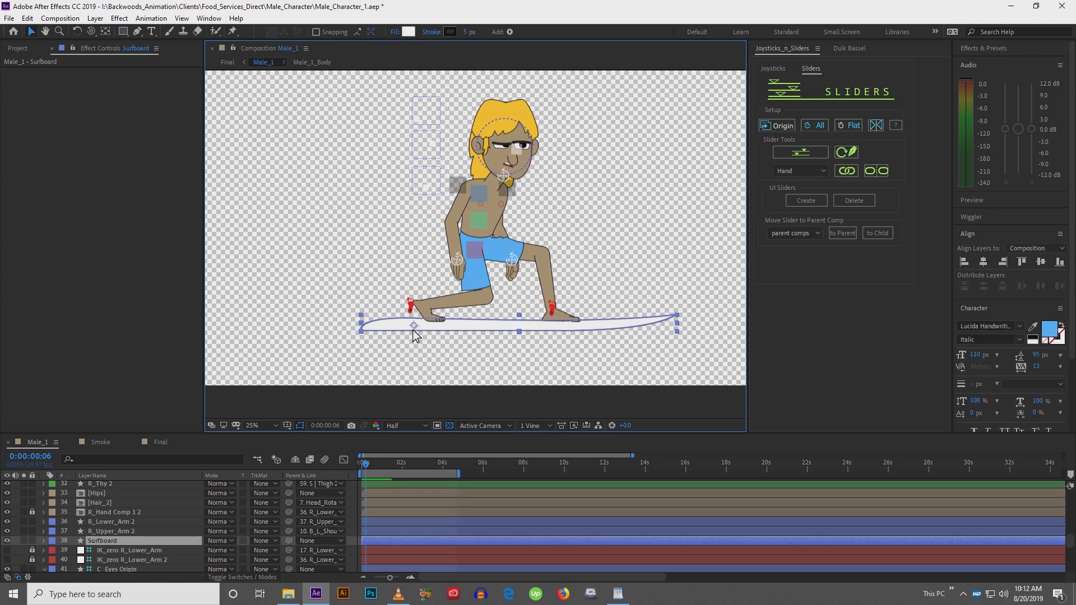
key("y")
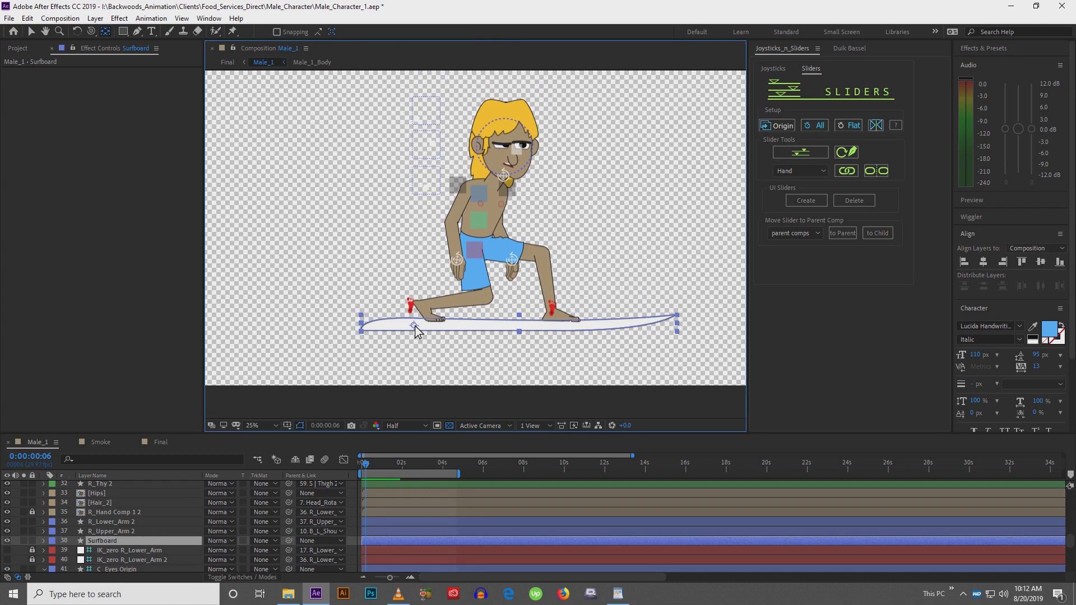
left_click_drag(415, 325, 451, 328)
key("w")
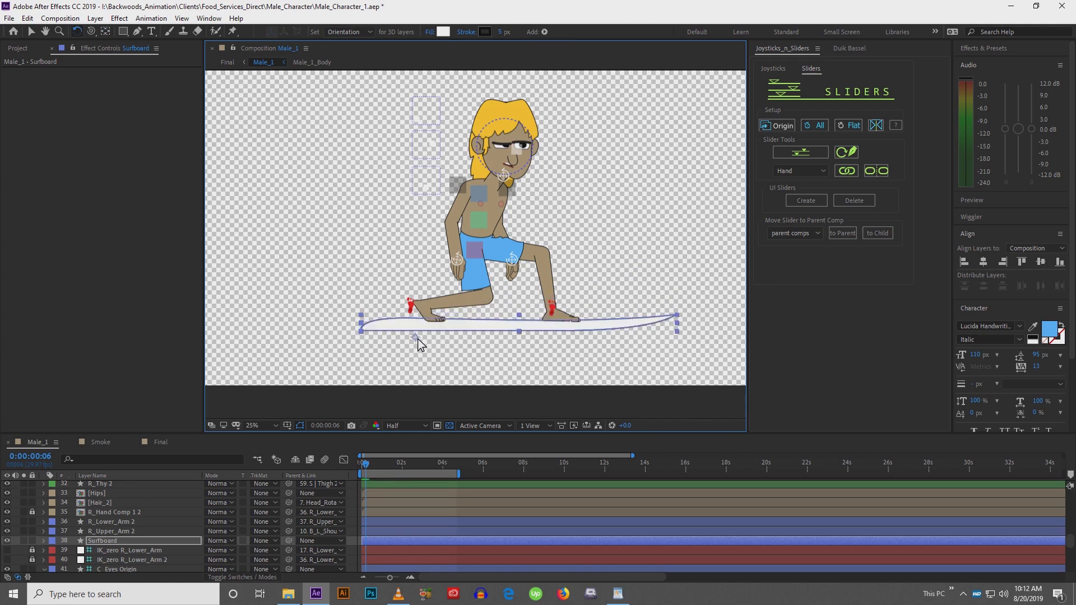
key("v")
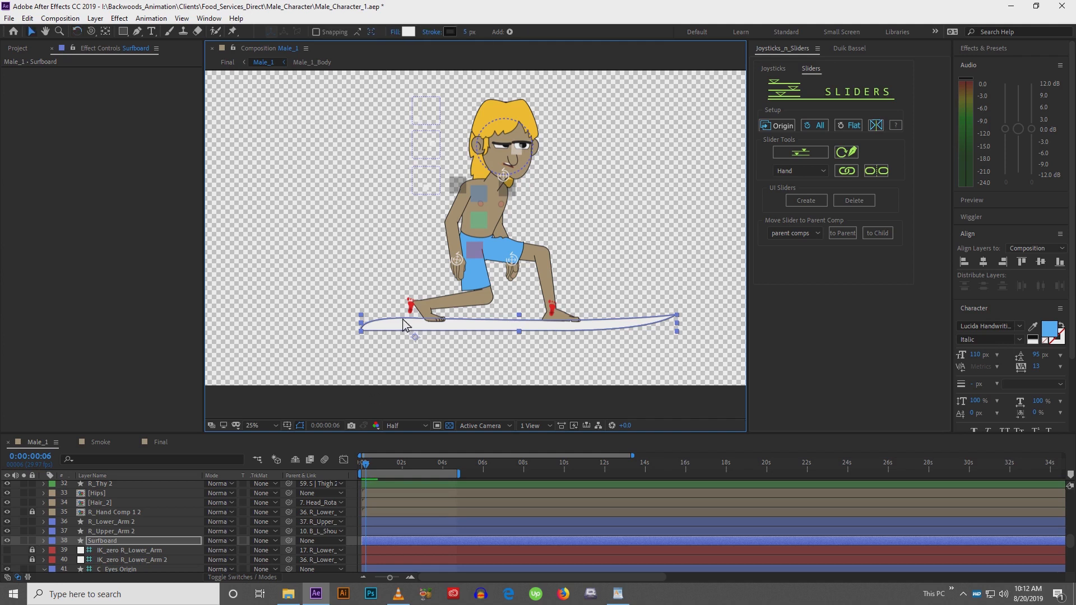
Parent both foot controllers, C | Foot and C | Foot 2, to the Surfboard layer
left_click(411, 306)
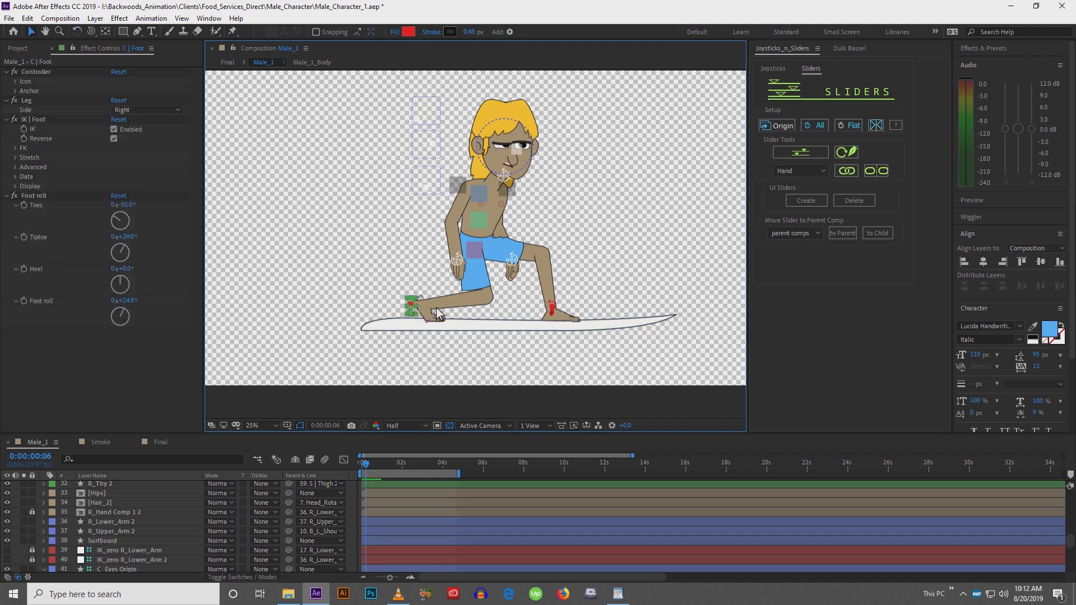
left_click(553, 310, "shift")
left_click_drag(49, 547, 131, 601)
left_click_drag(119, 496, 141, 602)
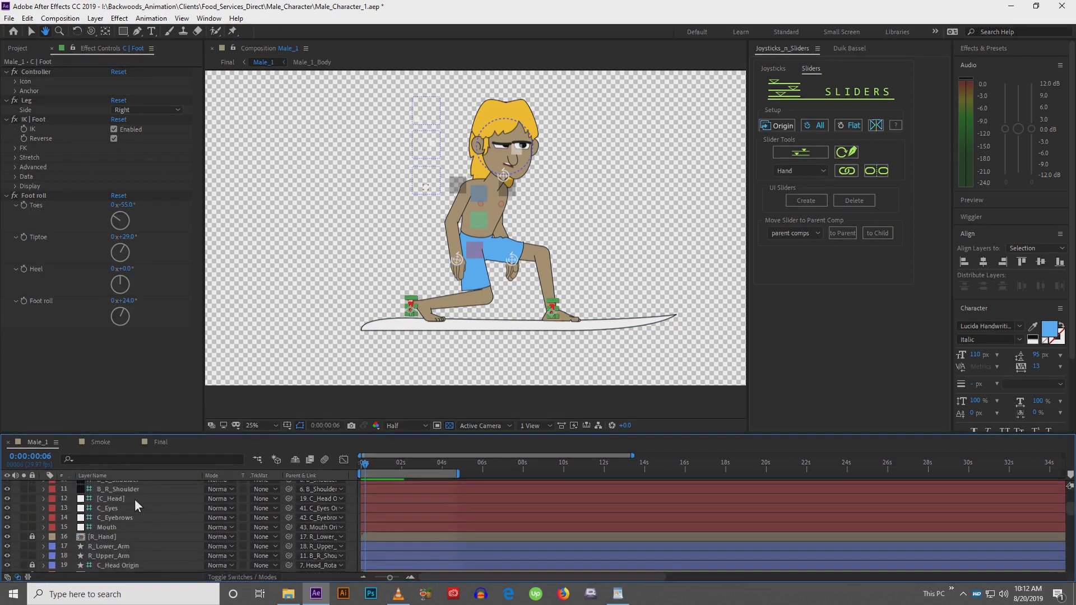
left_click_drag(134, 499, 154, 579)
left_click_drag(155, 517, 166, 569)
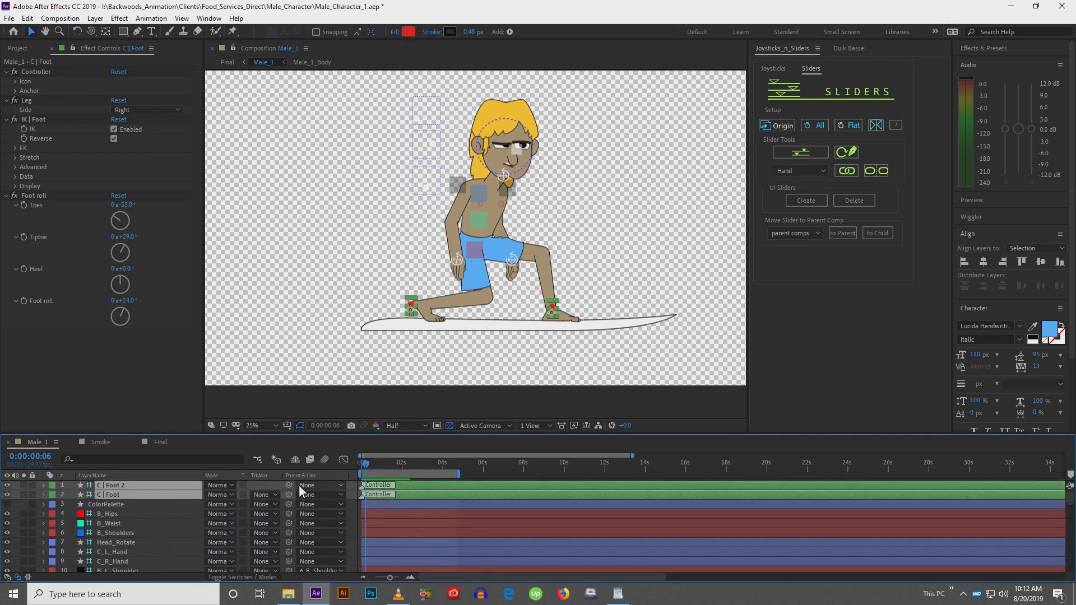
left_click(308, 485)
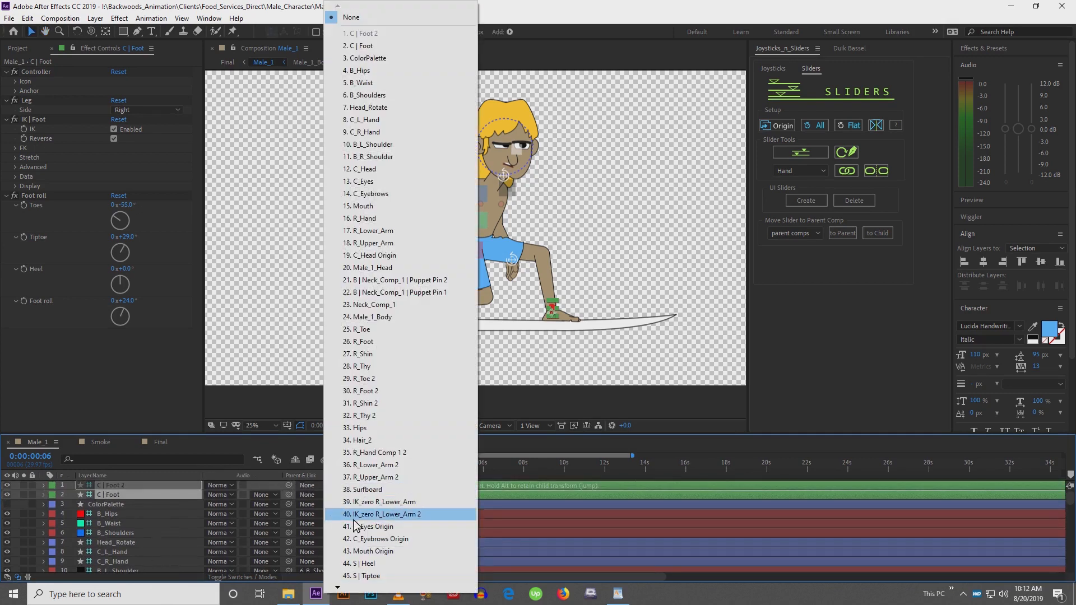
left_click(370, 490)
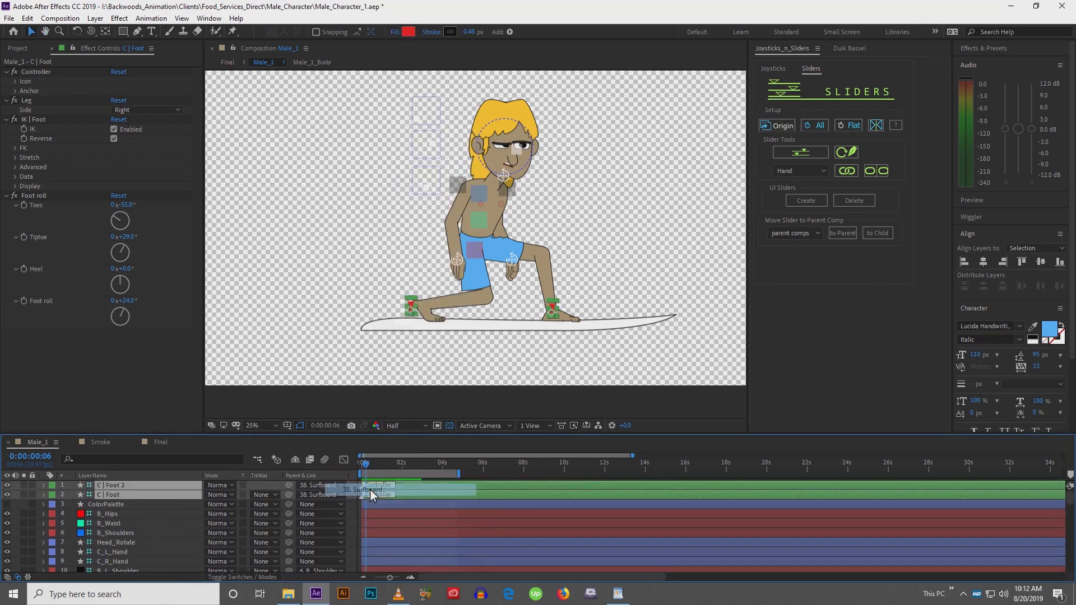
left_click(348, 412)
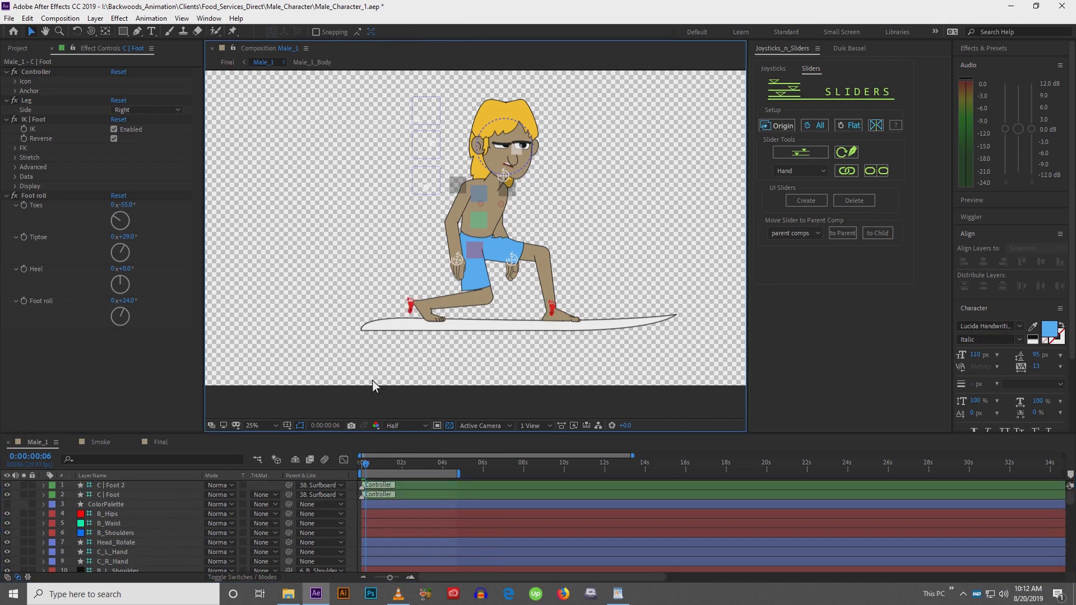
Rotate the surfboard slightly with the Rotation tool
left_click(412, 331)
key("w")
left_click_drag(468, 323, 462, 317)
left_click_drag(464, 317, 445, 335)
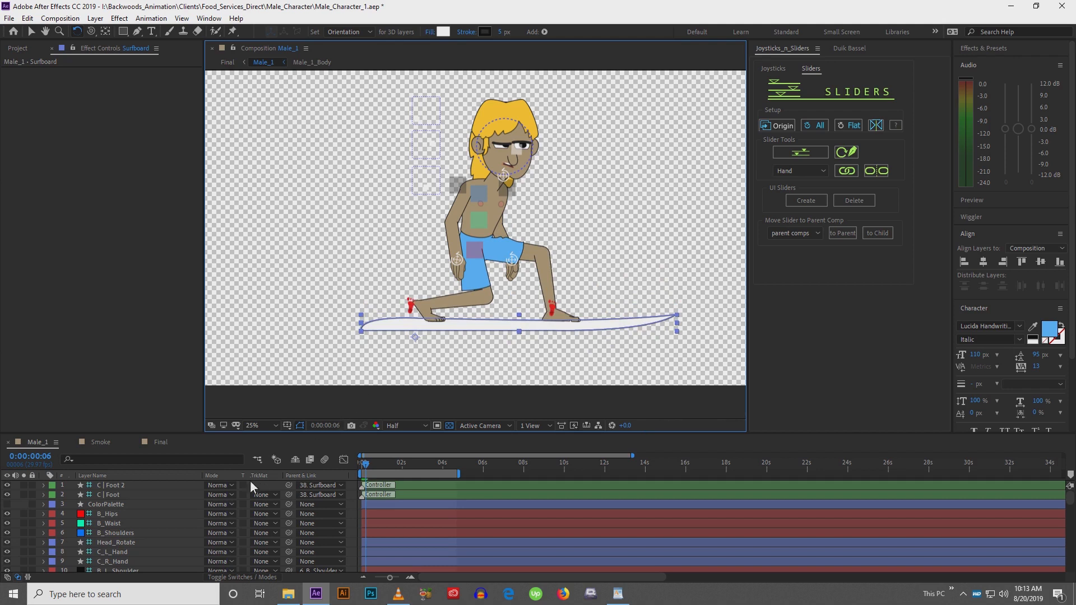
key("v")
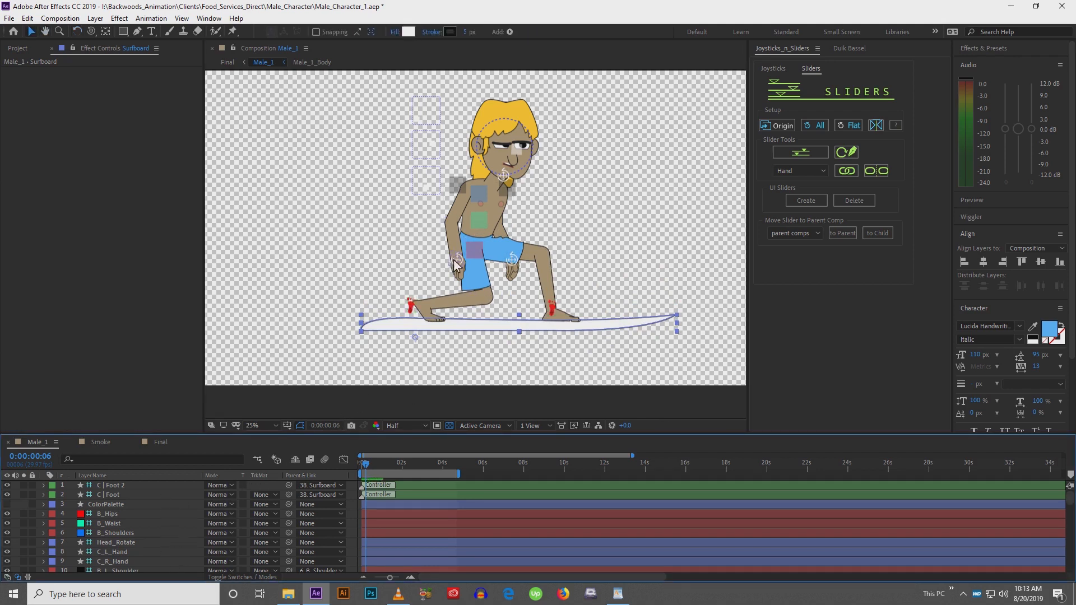
Raise the right hand controller toward the chest and move the left hand controller up and outward
left_click_drag(458, 261, 459, 177)
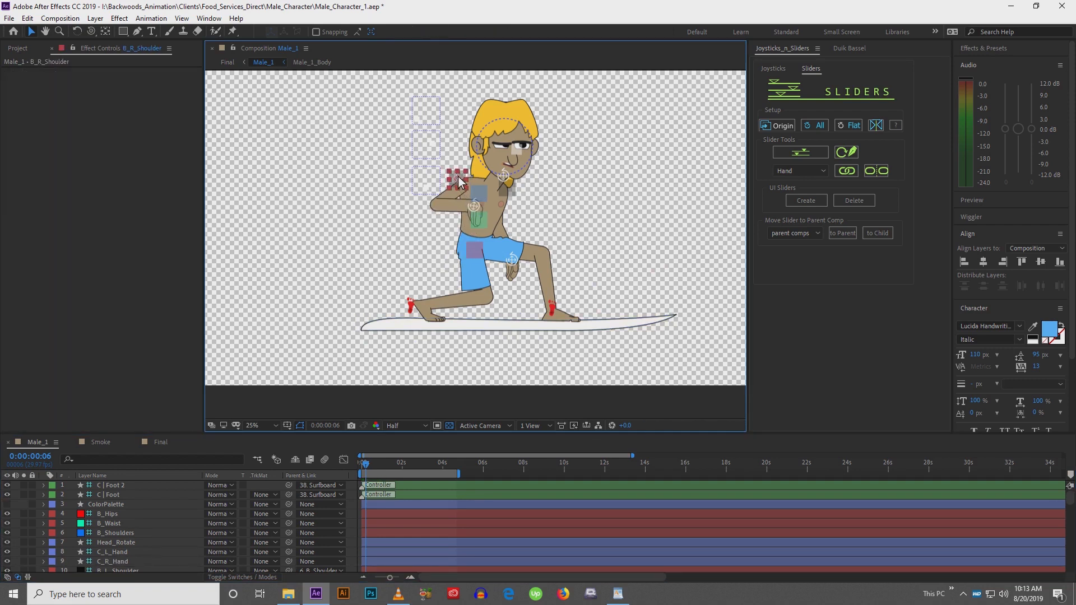
left_click(514, 257)
left_click_drag(514, 257, 557, 213)
Adjust the head and right shoulder controllers to refine the upper-body pose
mouse_move(505, 177)
left_mouse_down()
mouse_move(513, 190)
mouse_move(511, 171)
mouse_move(511, 186)
left_mouse_up()
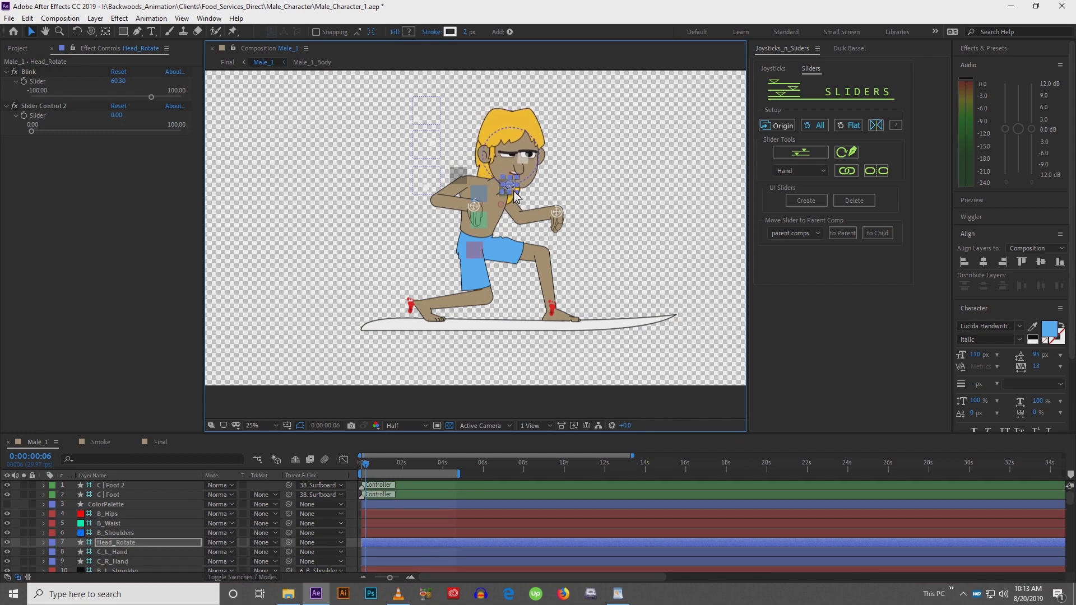
scroll(513, 191, "up", 2)
left_click_drag(576, 184, 541, 224)
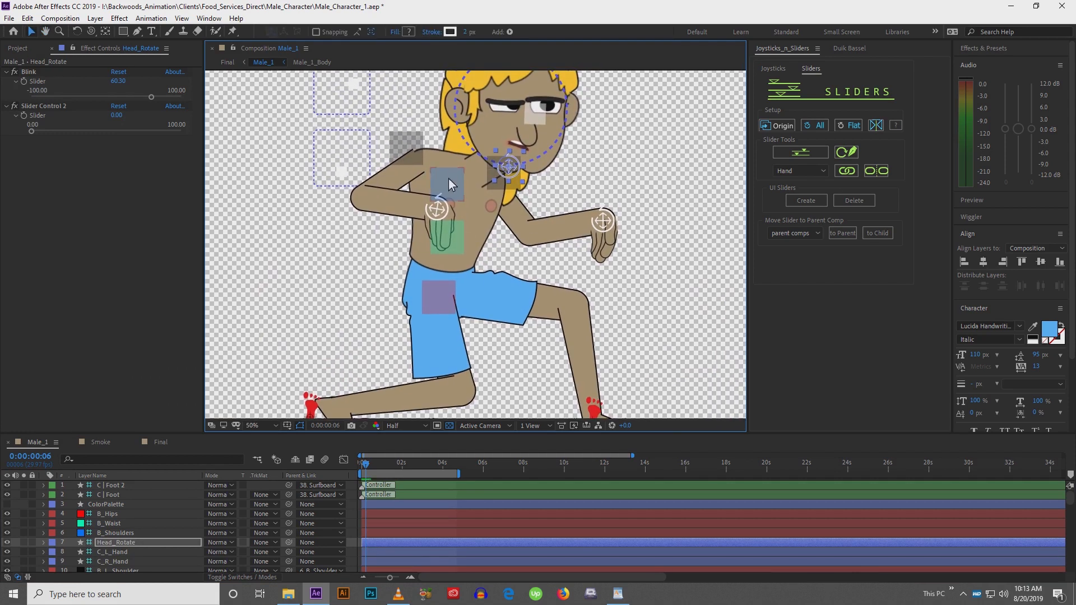
left_click_drag(448, 178, 476, 205)
left_click_drag(514, 167, 532, 190)
Extend the left hand controller further outward from the body
left_click_drag(603, 220, 651, 241)
key("w")
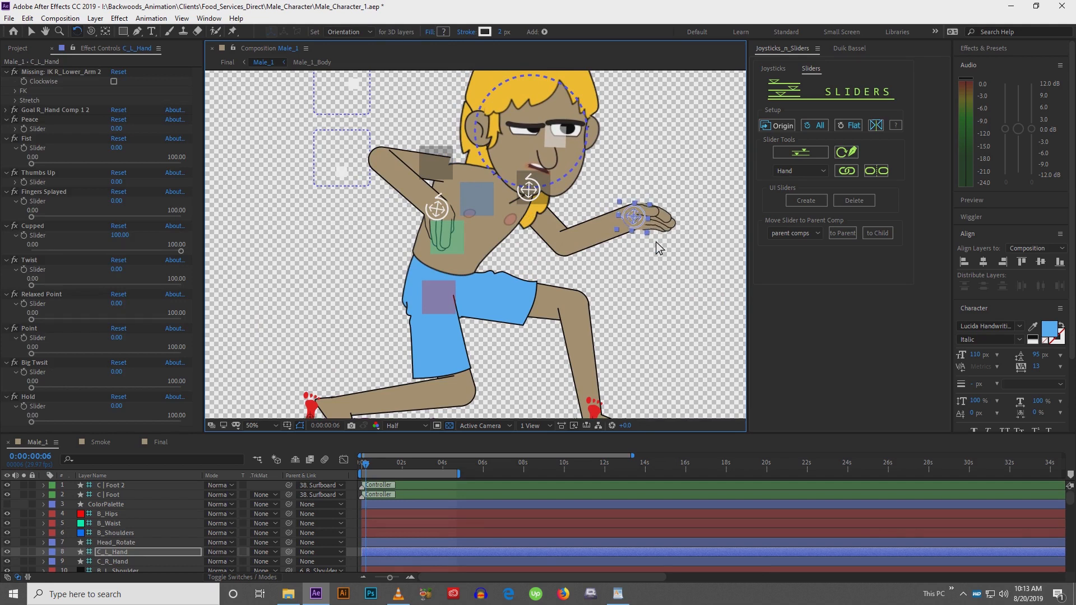
key("v")
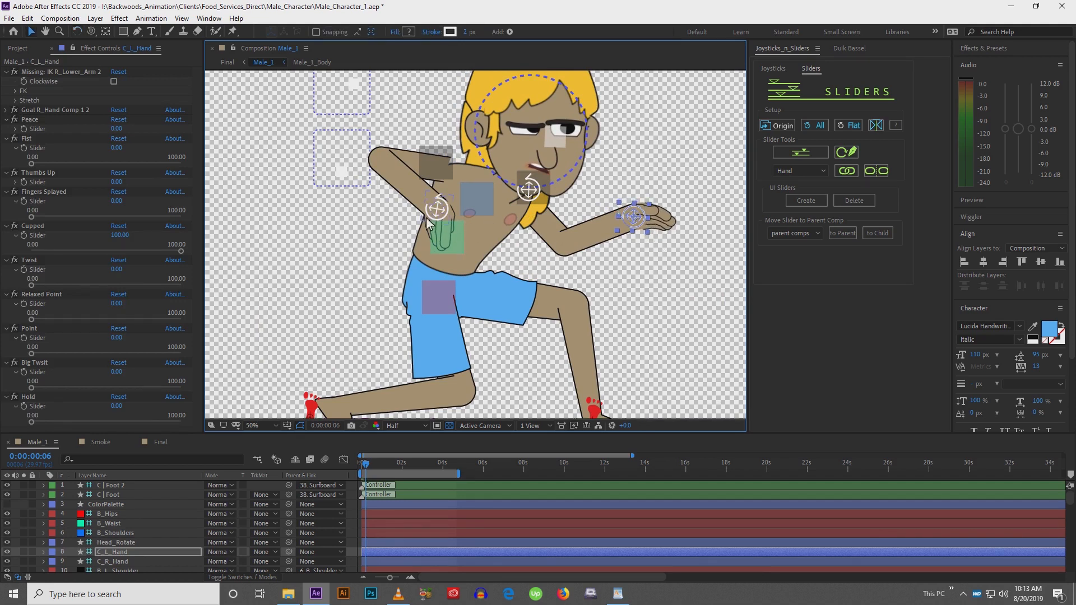
Adjust the right hand's Cupped slider, then select the right upper arm
left_click(436, 216)
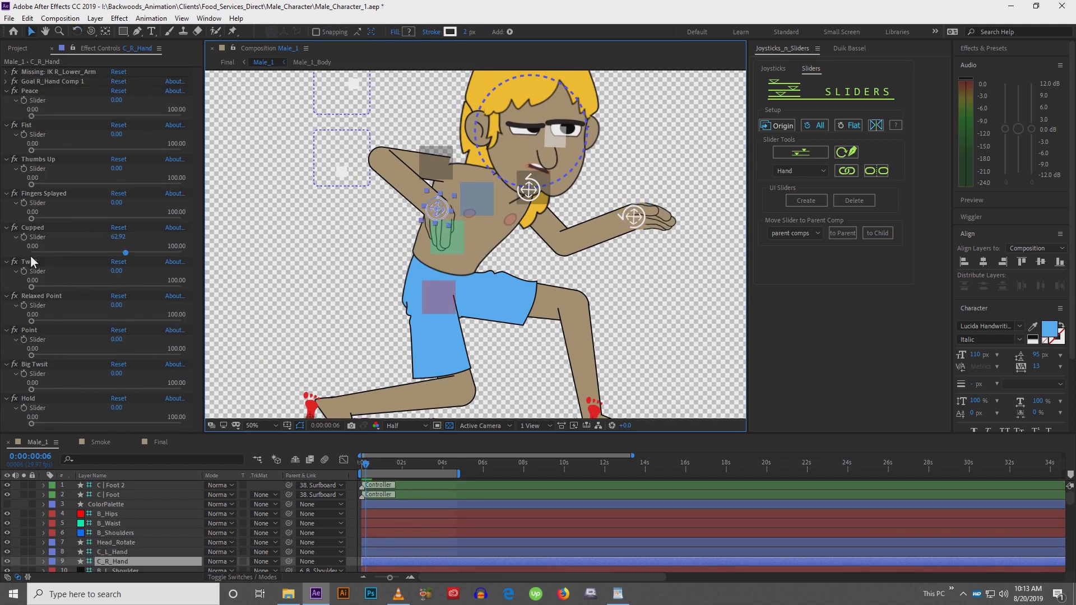
left_click_drag(32, 254, 27, 254)
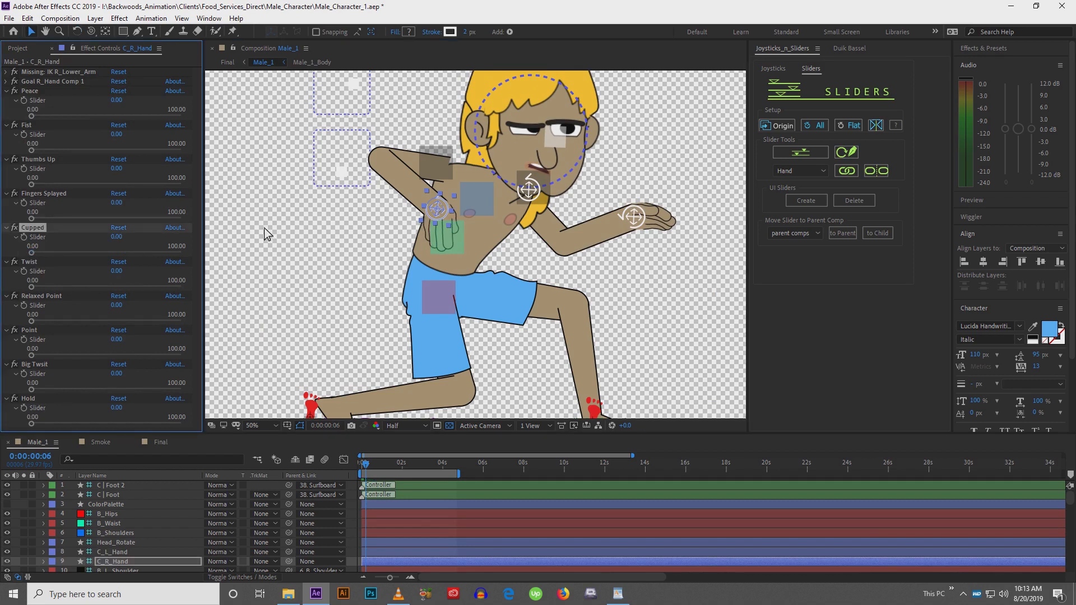
left_click(409, 162)
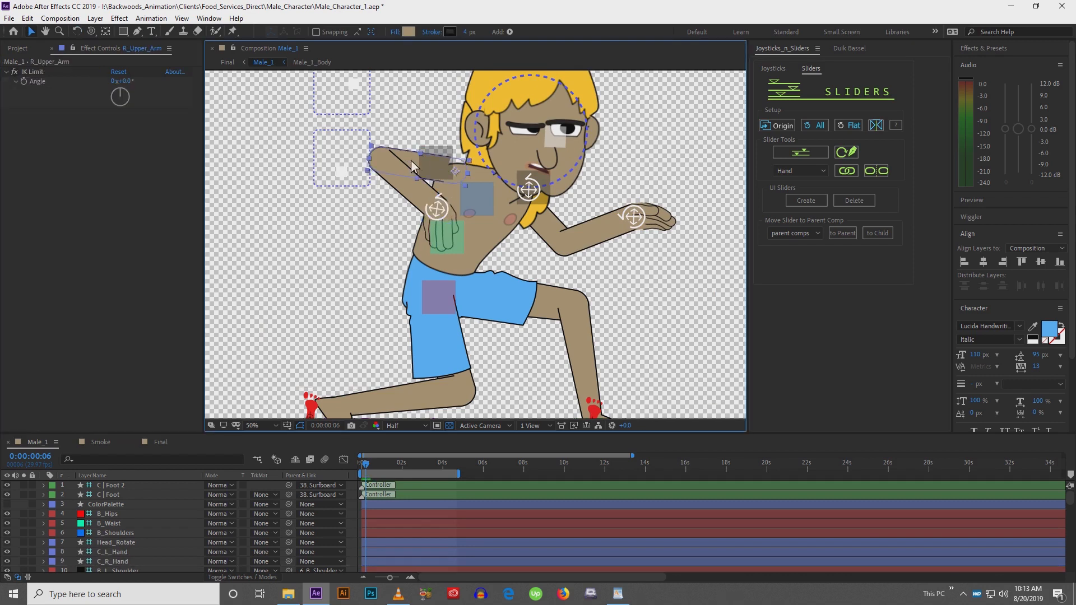
Nudge the right upper arm and drag the right hand controller lower toward the waist
left_click_drag(430, 165, 430, 172)
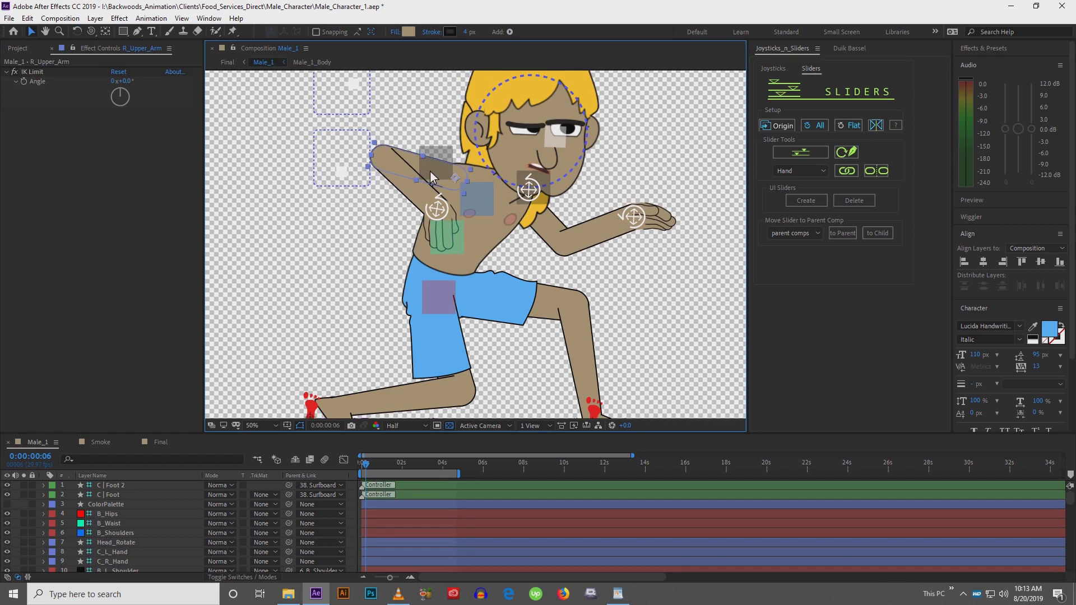
left_click(439, 209)
left_click_drag(439, 209, 449, 227)
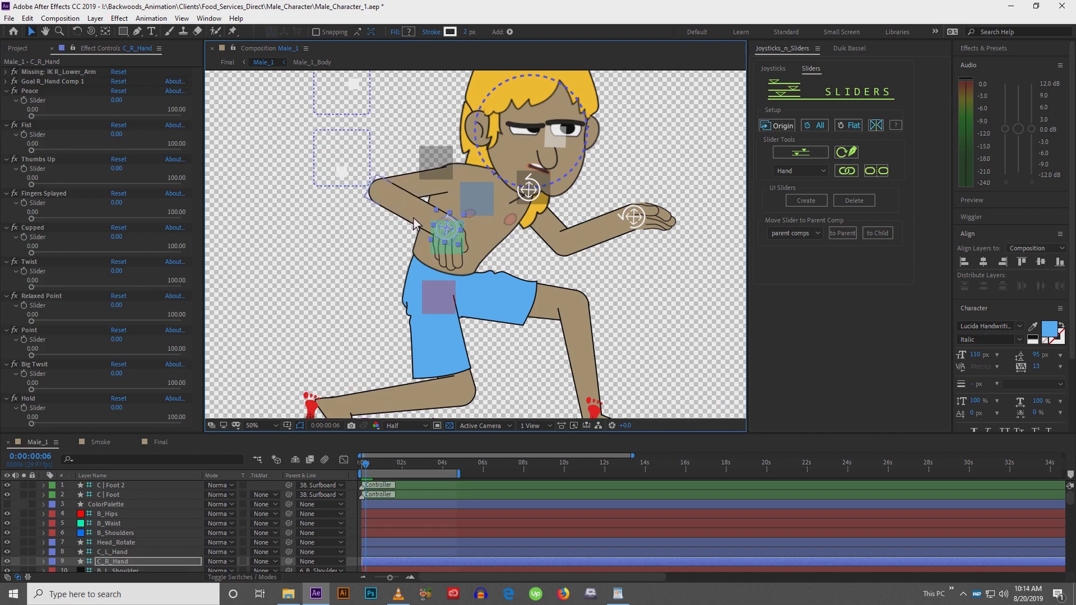
Reposition the right upper arm so the elbow bends down toward the hand
left_click(422, 187)
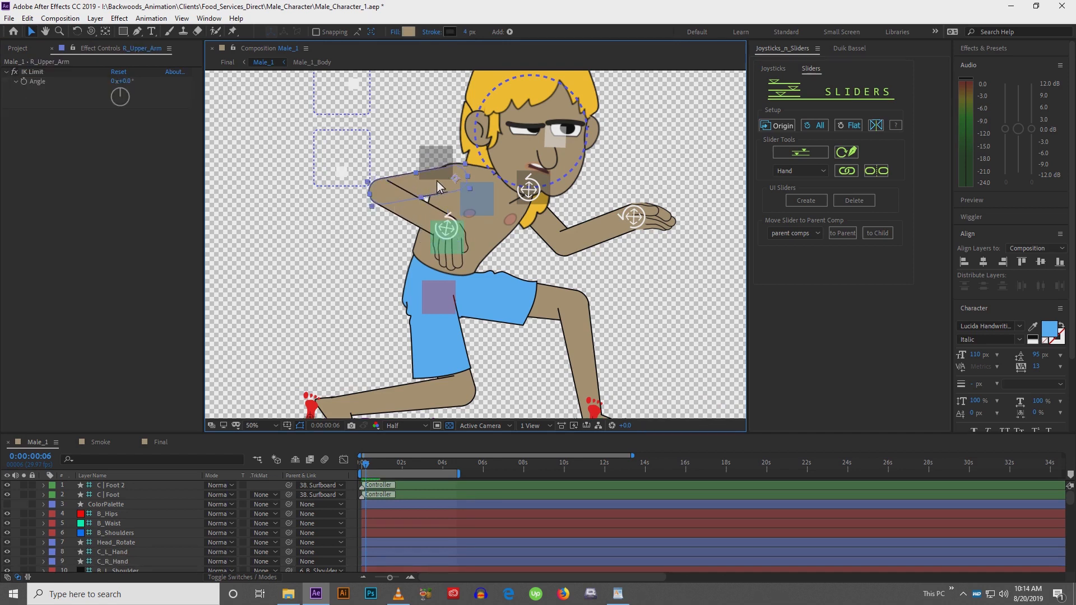
mouse_move(422, 168)
left_mouse_down()
mouse_move(401, 151)
mouse_move(425, 168)
left_mouse_up()
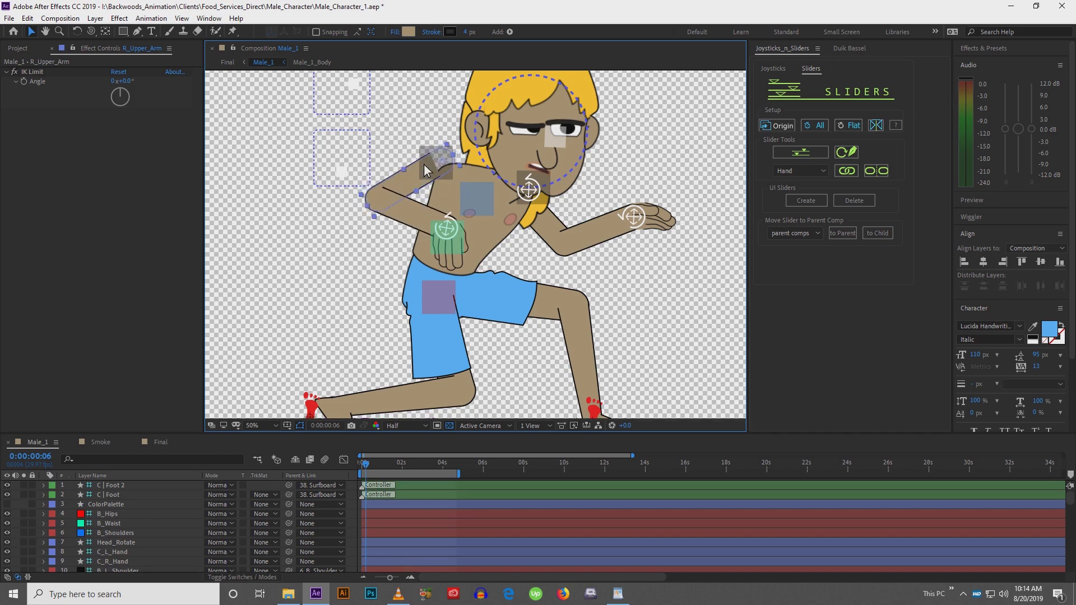
left_click_drag(425, 168, 448, 217)
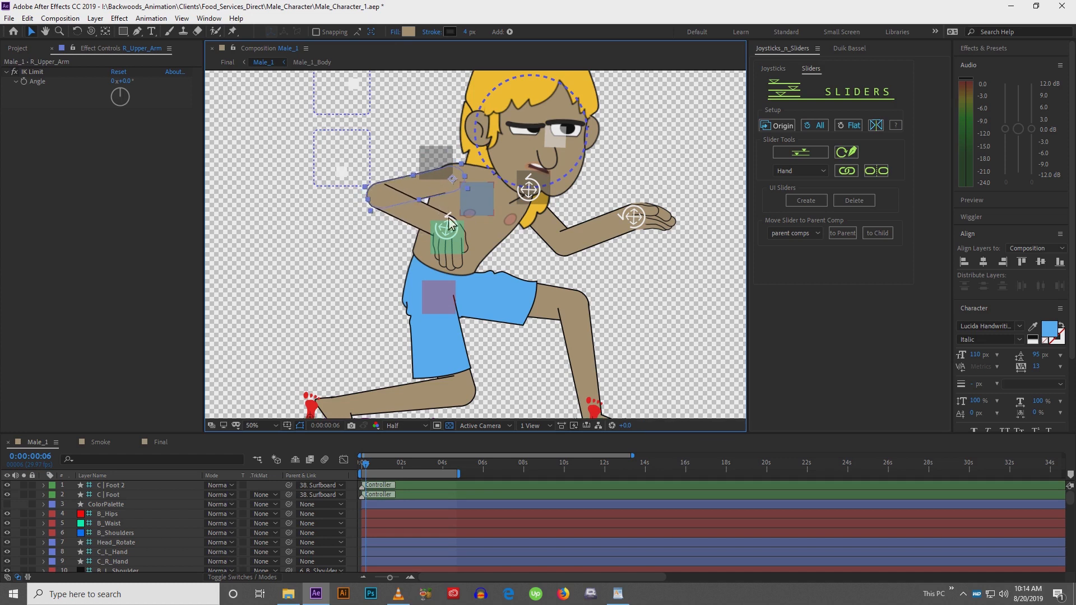
left_click(451, 226)
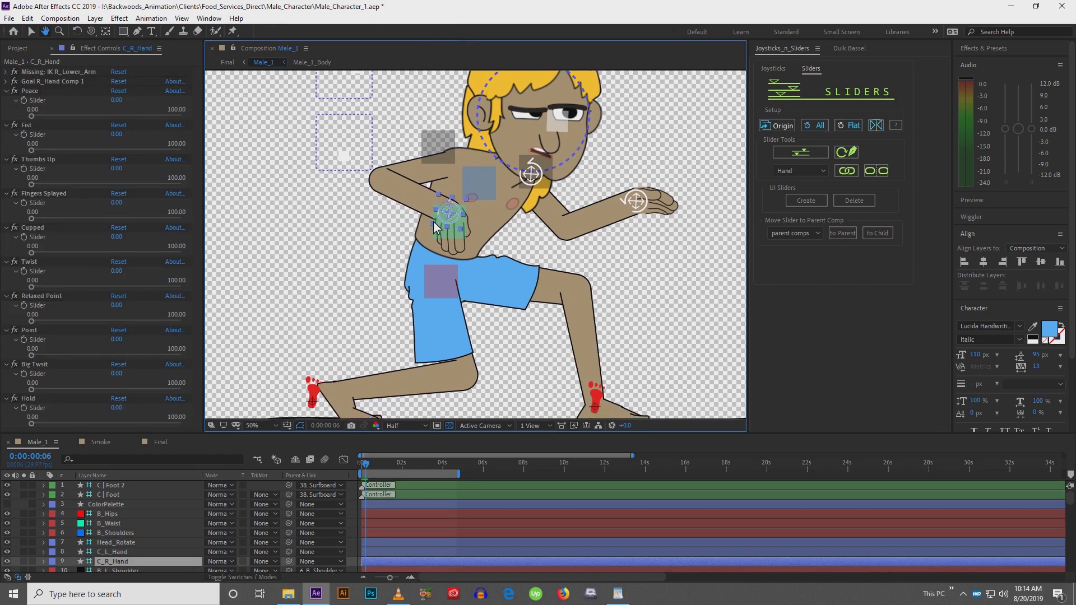
Fine-tune the right upper arm and shift the right hand controller slightly to the right
left_click(426, 174)
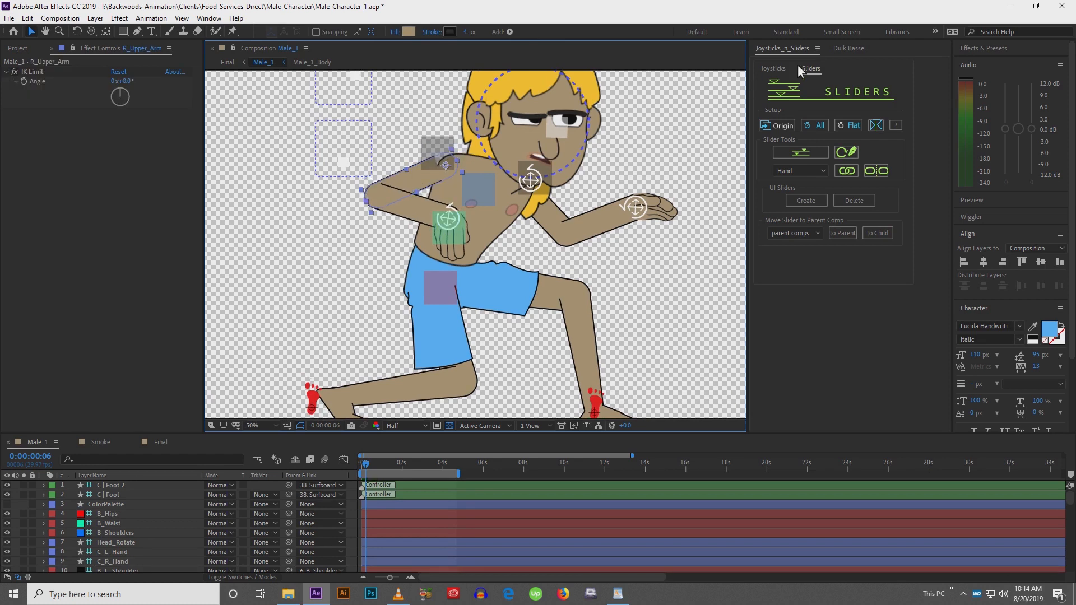
left_click(850, 48)
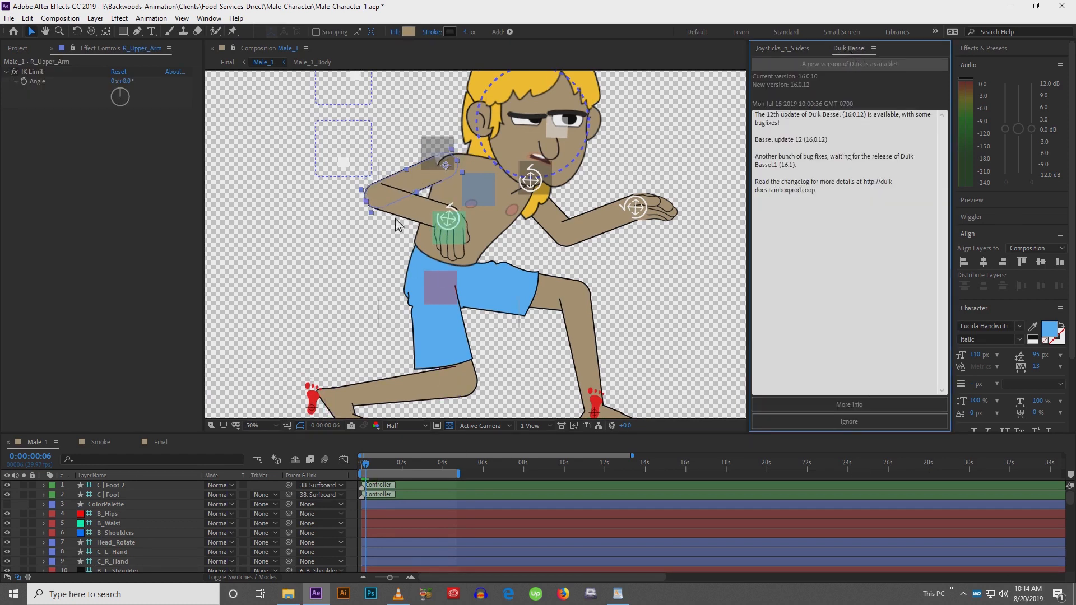
left_click(790, 48)
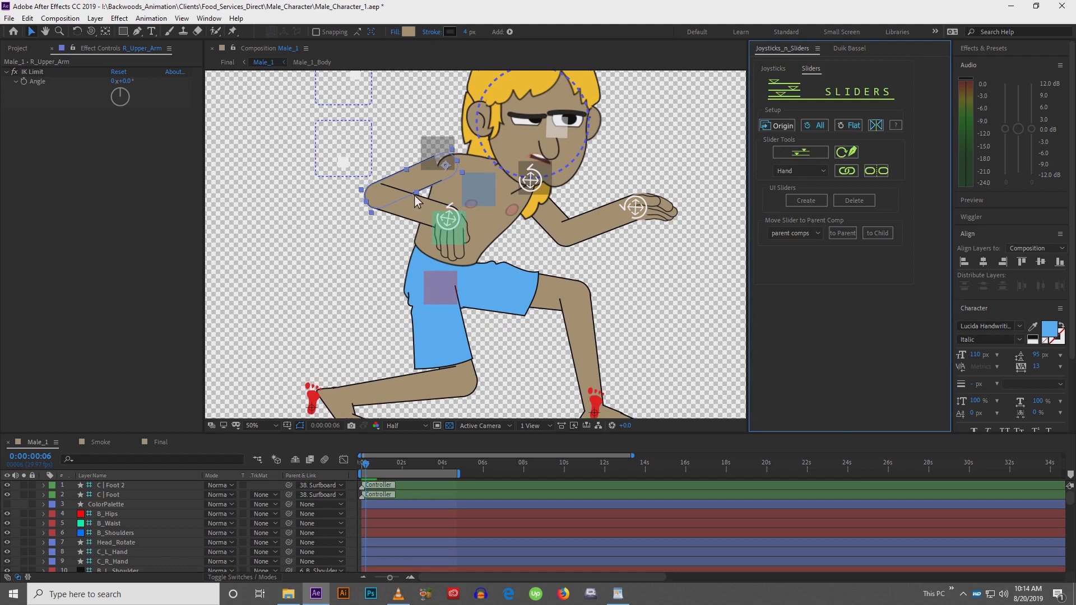
left_click_drag(421, 178, 430, 180)
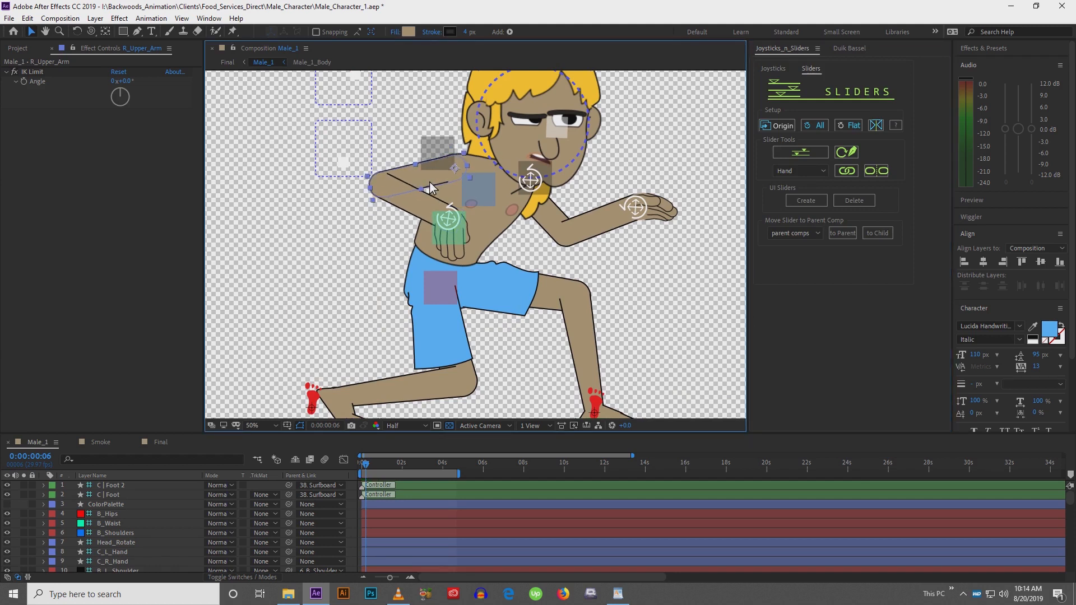
left_click(448, 224)
left_click_drag(453, 225, 458, 220)
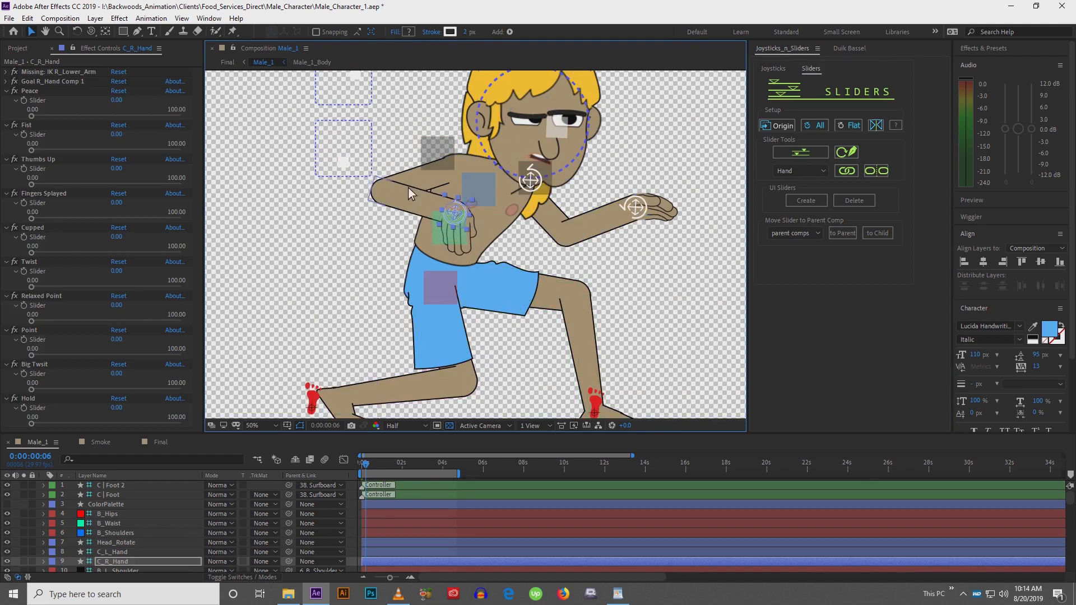
Drag the back foot controller slightly right and down on the surfboard
left_click(428, 185)
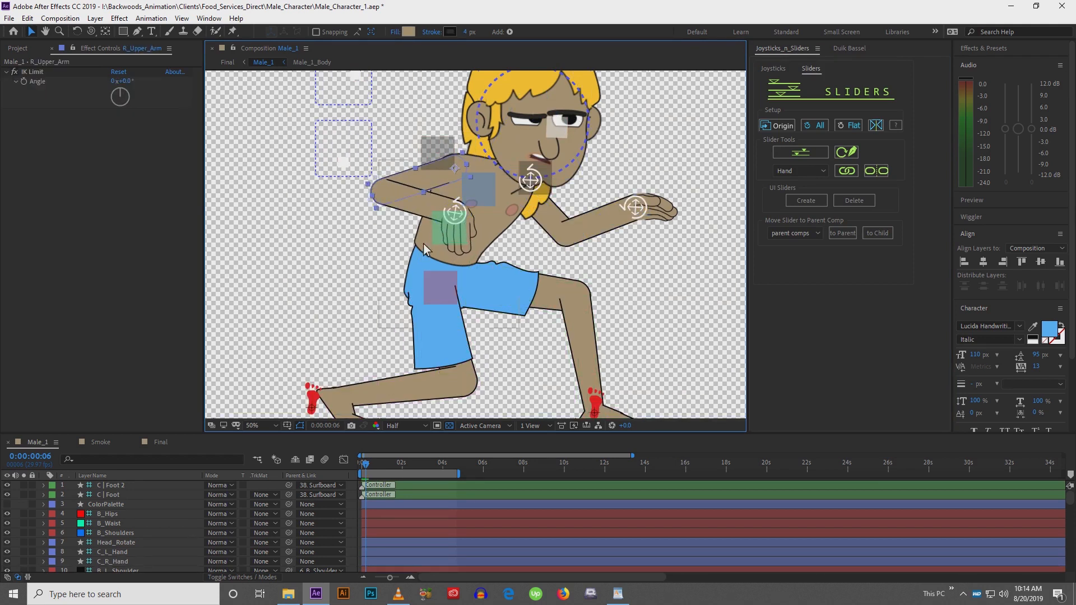
scroll(429, 188, "down", 3)
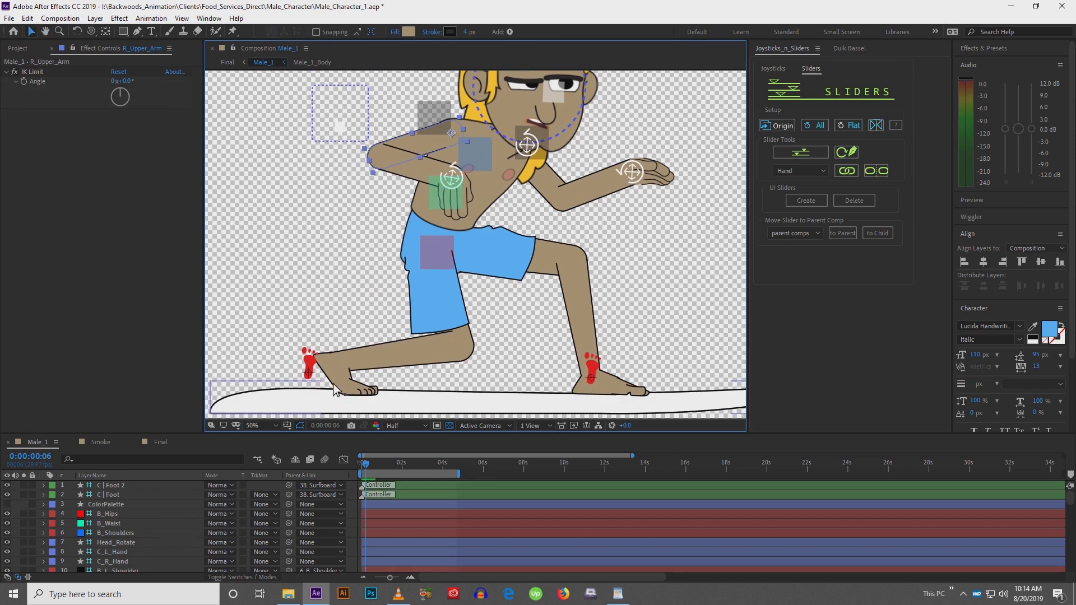
left_click(311, 364)
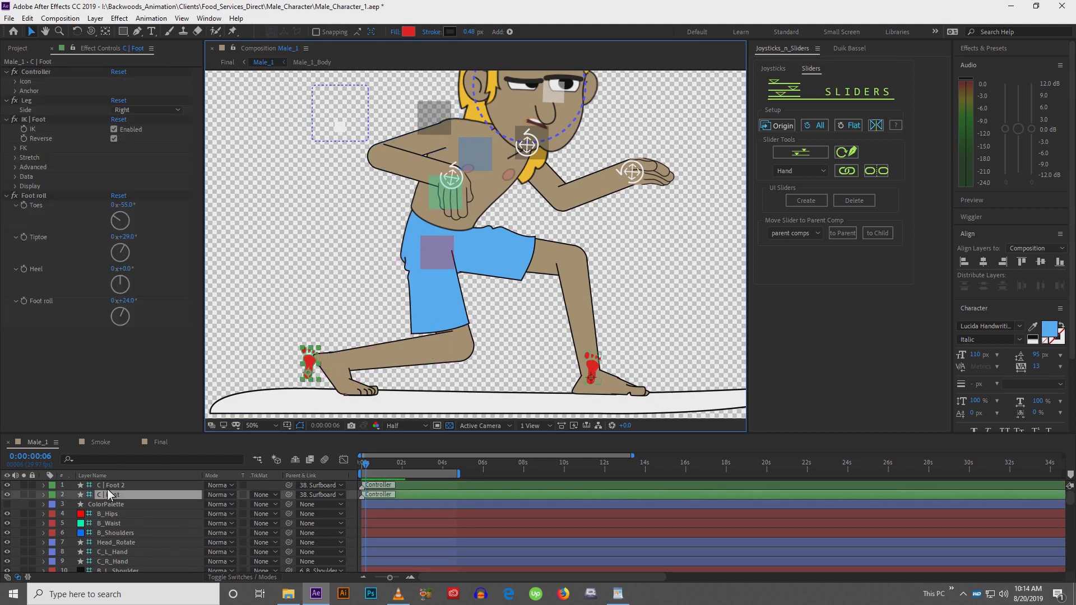
mouse_move(312, 367)
left_mouse_down()
mouse_move(399, 315)
mouse_move(428, 338)
mouse_move(406, 386)
mouse_move(364, 395)
mouse_move(322, 374)
left_mouse_up()
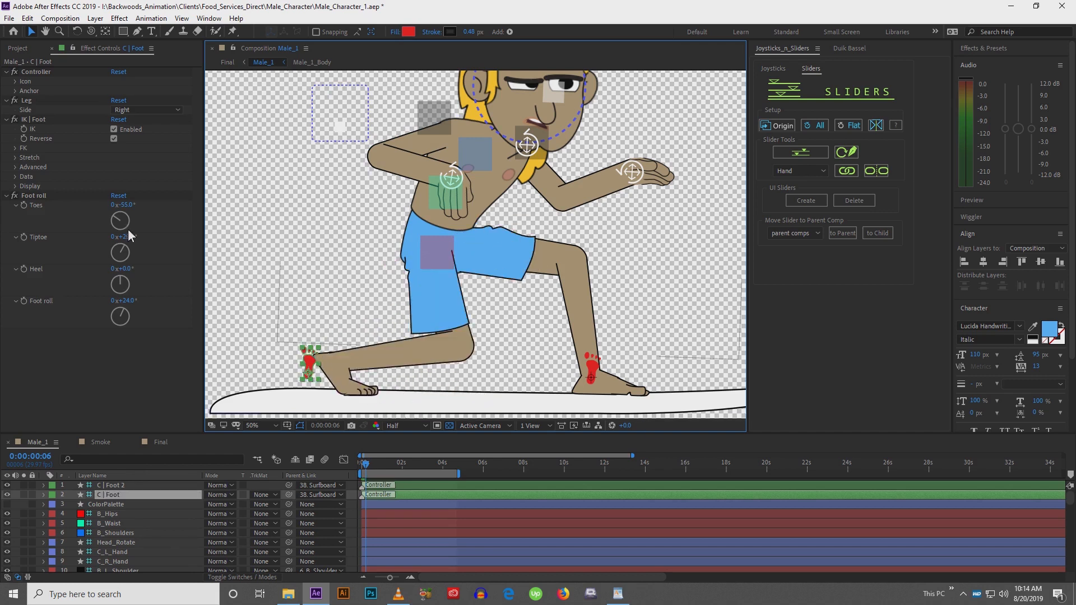
Set the front foot controller's Foot roll to about 25°
left_click(596, 371)
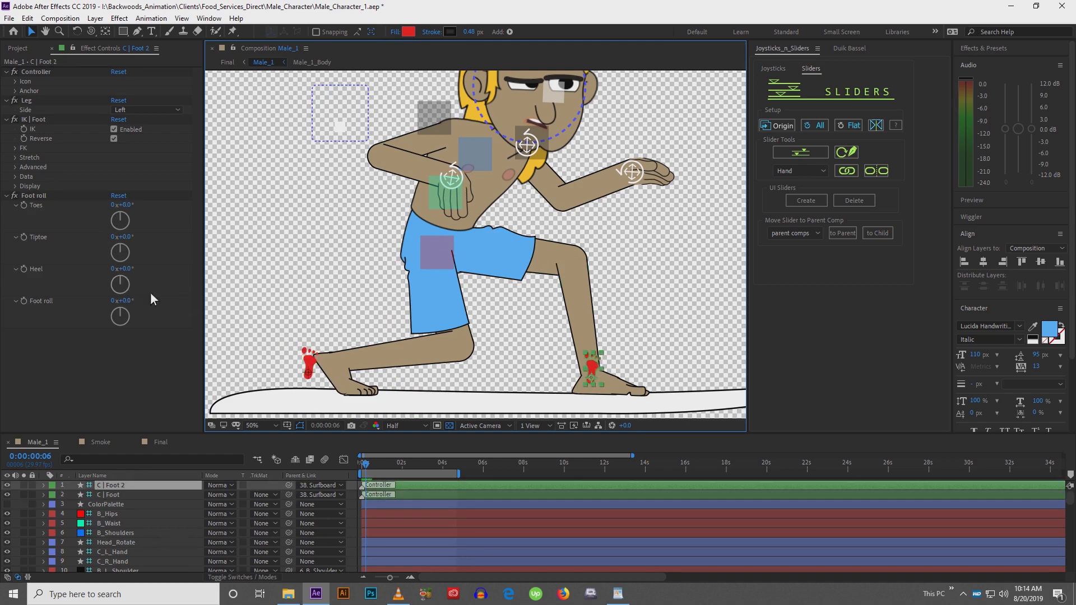
mouse_move(132, 303)
left_mouse_down()
mouse_move(147, 300)
mouse_move(125, 297)
mouse_move(143, 300)
left_mouse_up()
key("ctrl+z")
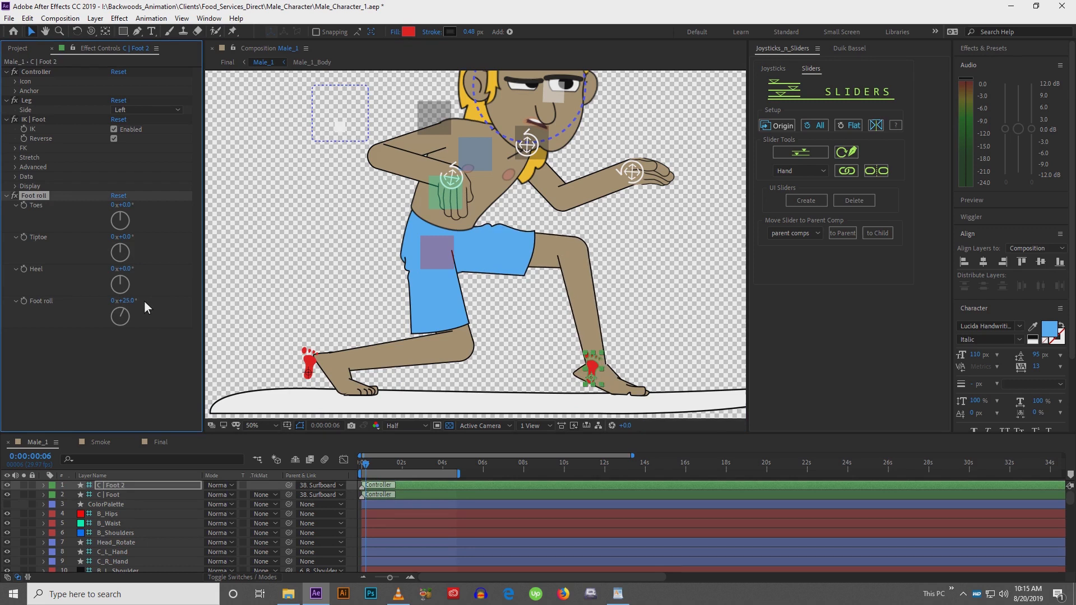
Nudge the back foot controller rightward along the surfboard in several steps
key("h")
left_click_drag(213, 304, 306, 385)
key("v")
left_click(324, 384)
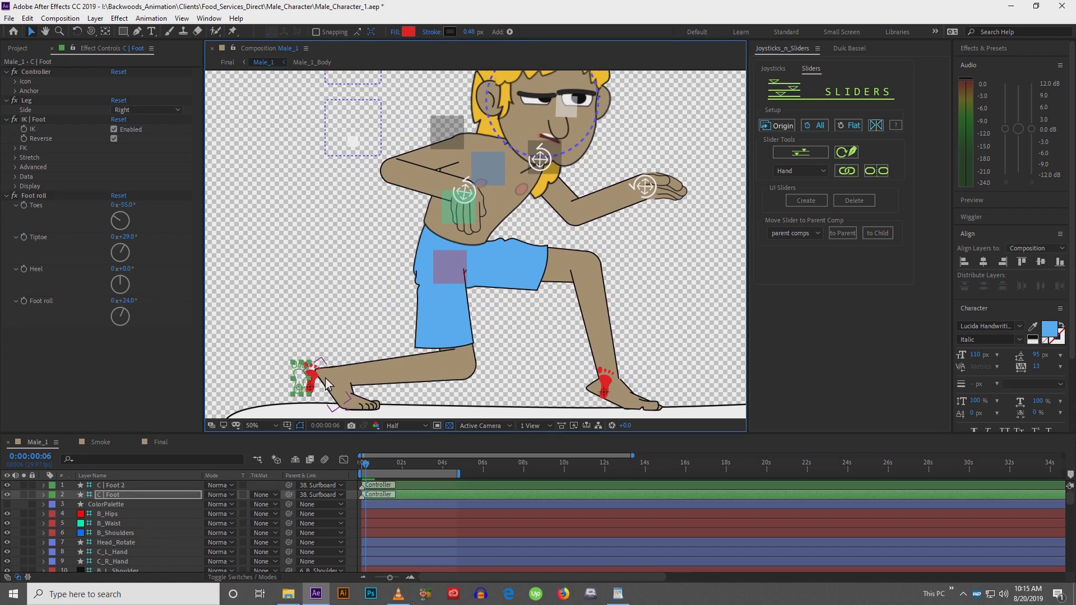
key("comma")
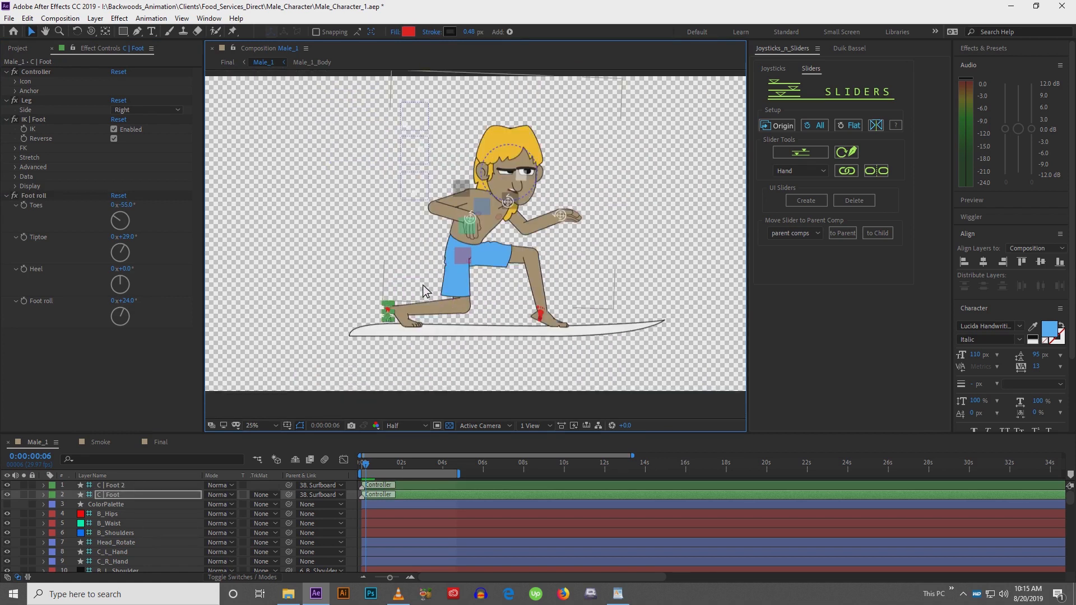
key("shift+Right")
key("shift+Right")
key("shift+Right")
key("shift+Right")
key("shift+Right")
key("shift+Right")
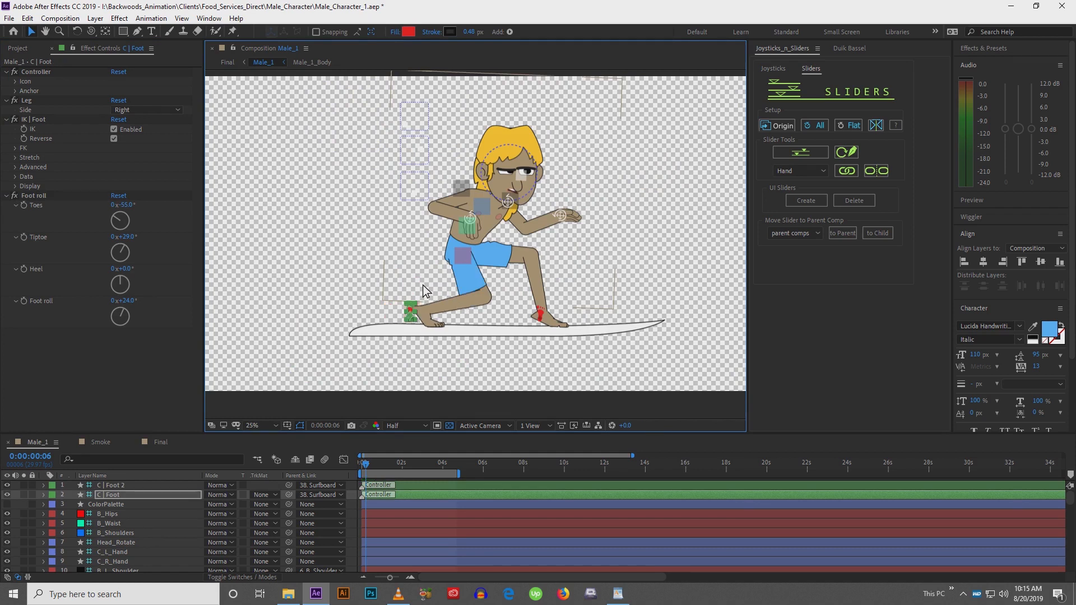
key("shift+Right")
key("shift+Right")
key("shift+Right")
key("shift+Right")
key("shift+Right")
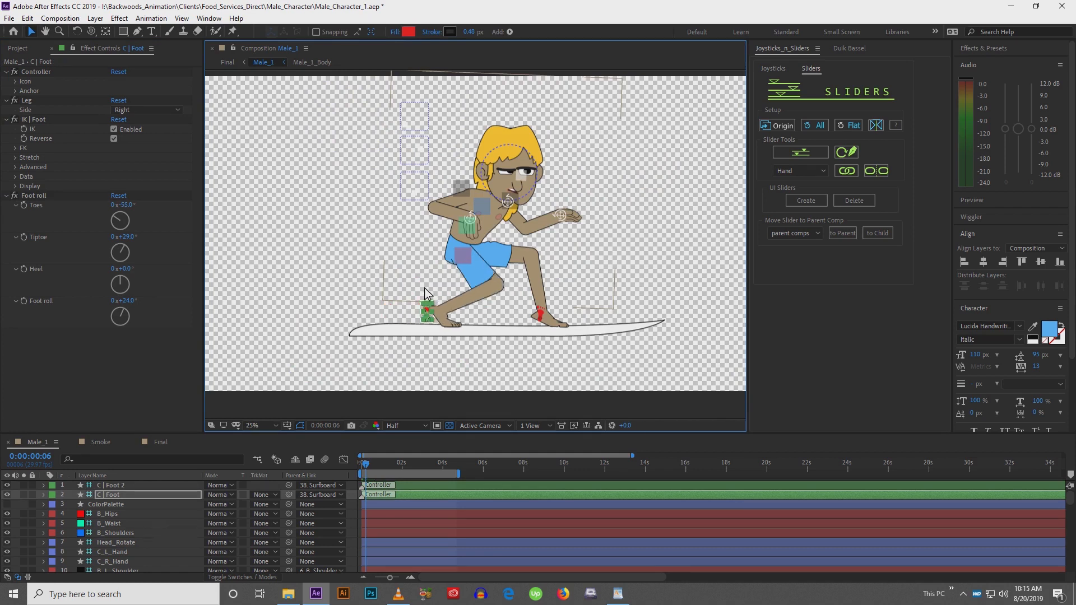
Nudge the front foot controller rightward along the board as well
left_click(541, 315)
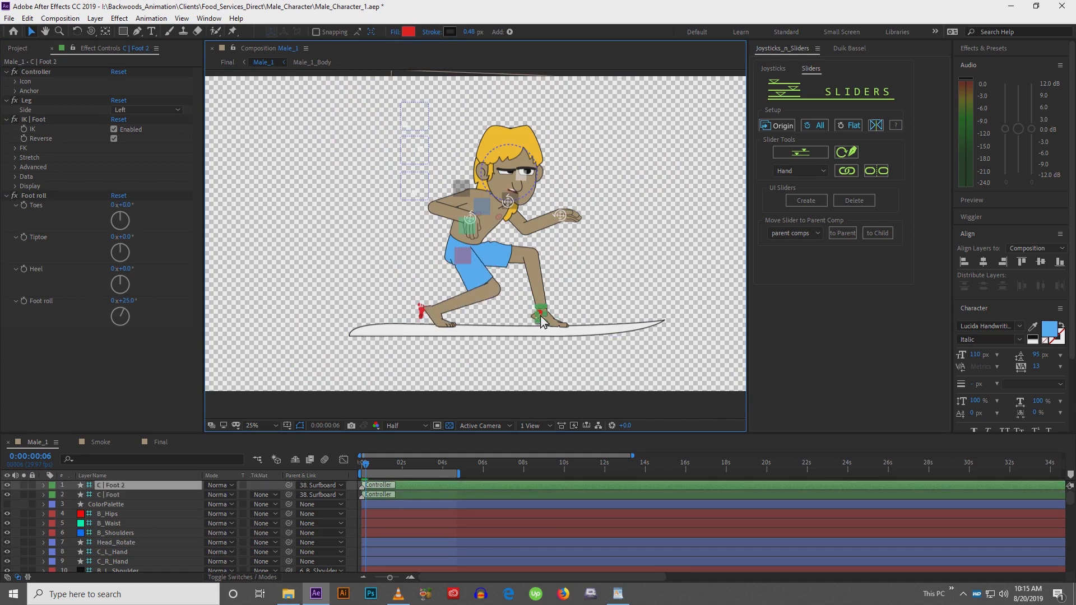
key("shift+Right")
key("shift+Right")
key("shift+Right")
key("shift+Right")
key("shift+Right")
key("shift+Right")
key("shift+Right")
key("shift+Right")
key("shift+Right")
key("shift+Right")
key("shift+Right")
key("shift+Right")
key("shift+Right")
key("shift+Right")
key("shift+Right")
key("shift+Right")
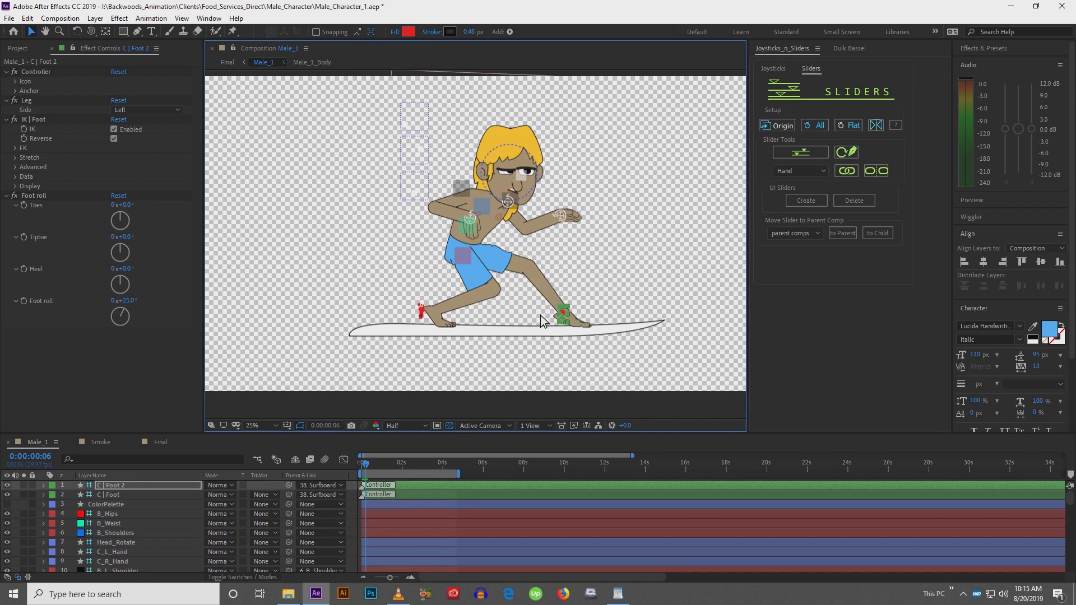
Nudge the back foot controller a few more steps to the right
left_click(422, 315)
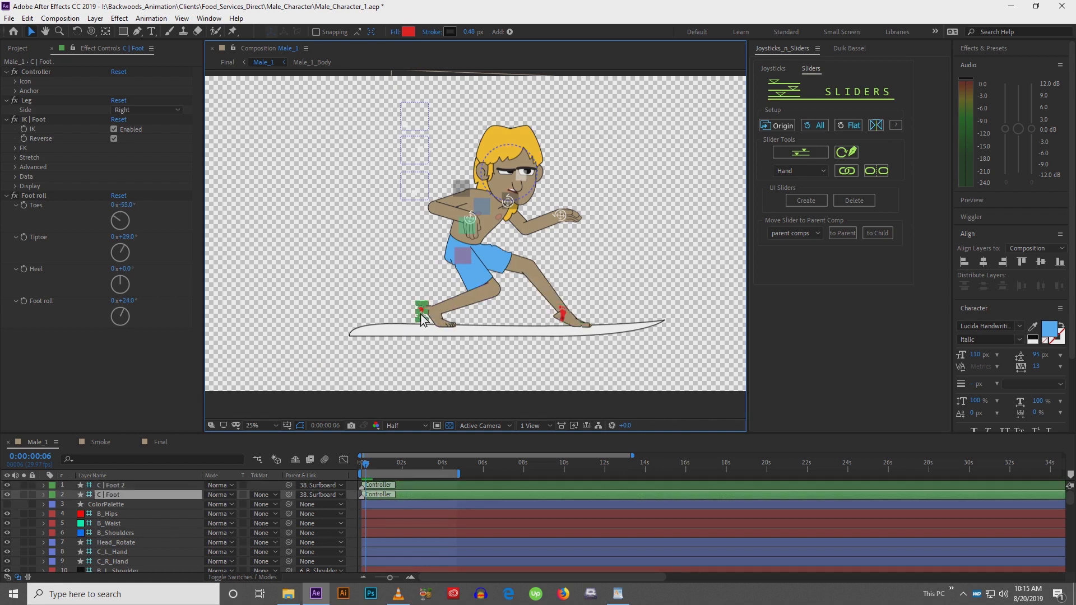
key("shift+Right")
key("shift+Right")
key("shift+Right")
key("shift+Right")
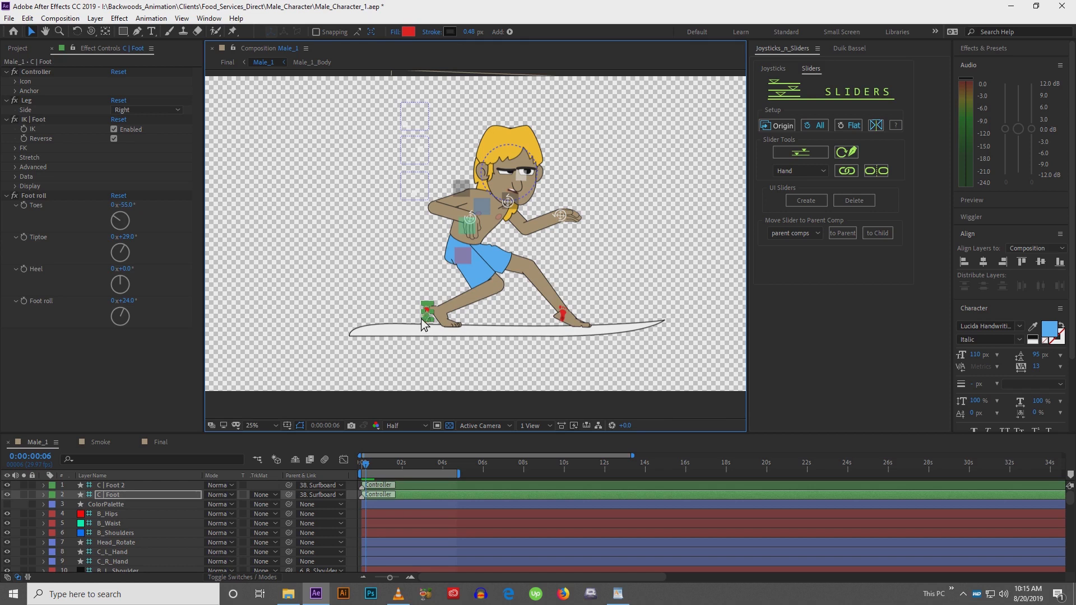
Reshape the right thigh near the hip by moving its top points down and inward
scroll(424, 314, "up", 2)
left_click(456, 295)
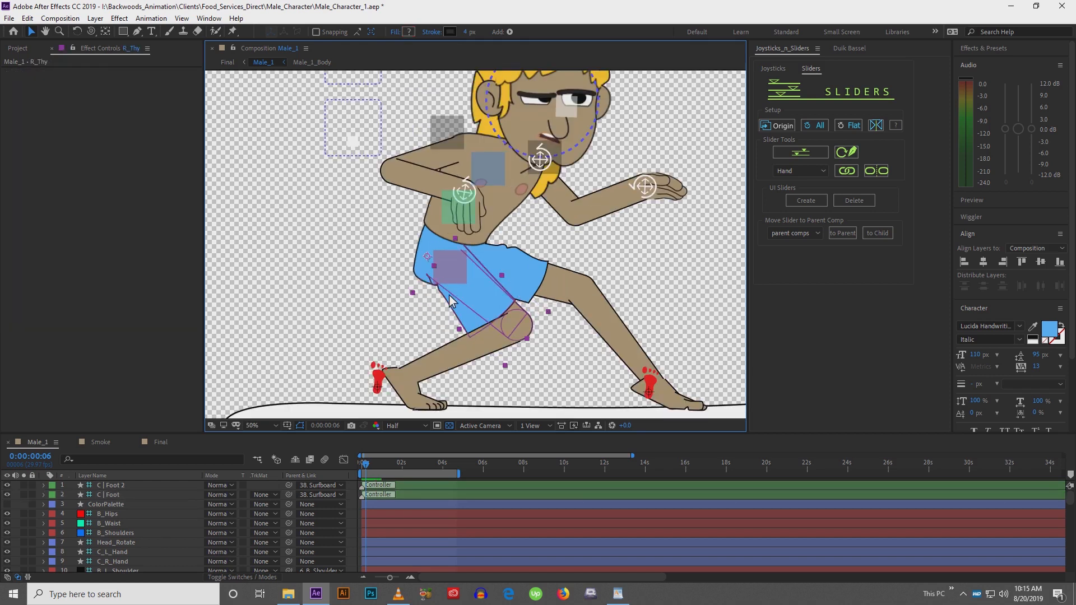
left_click(432, 285)
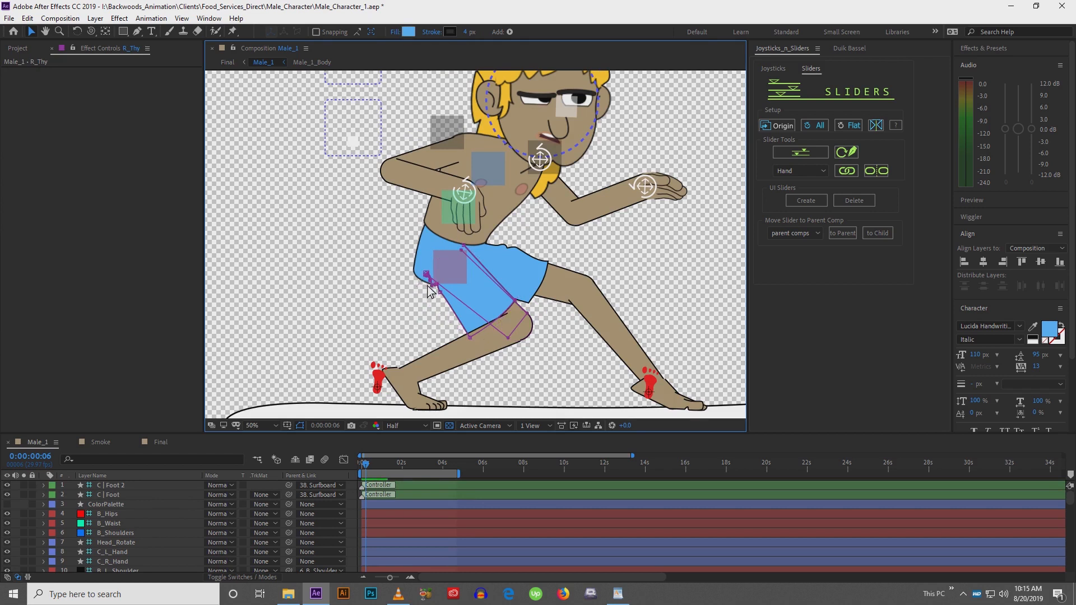
mouse_move(409, 269)
left_mouse_down()
mouse_move(449, 304)
mouse_move(421, 283)
left_mouse_up()
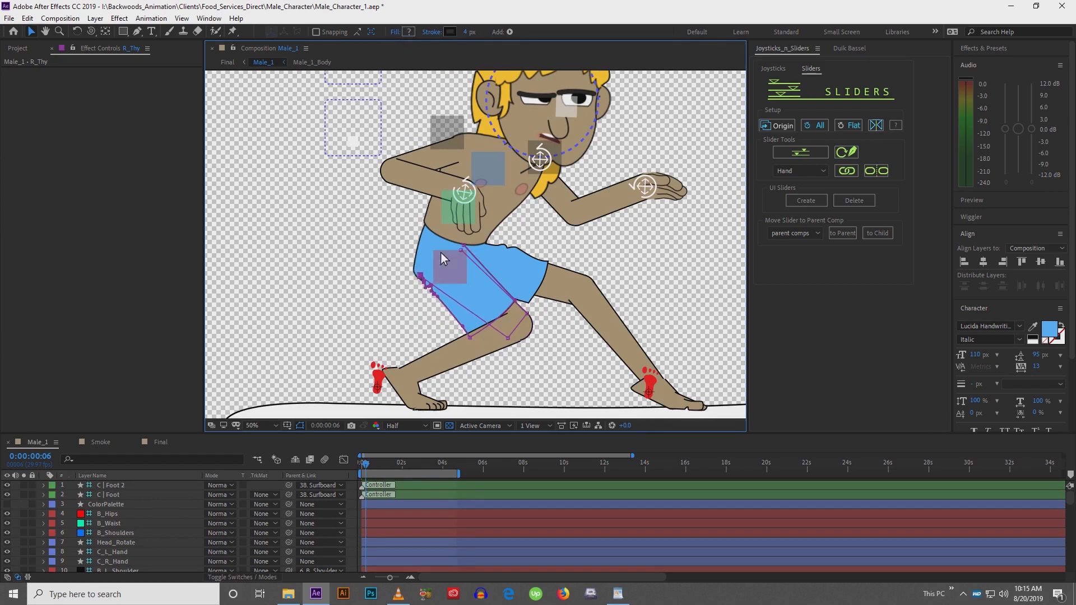
scroll(453, 251, "up", 2)
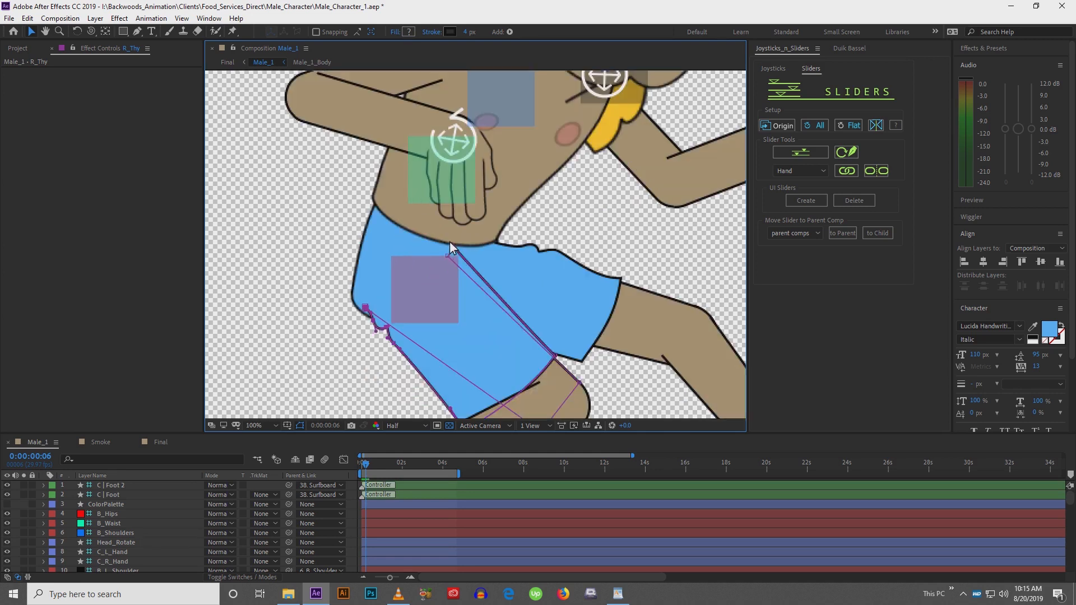
mouse_move(427, 234)
left_mouse_down()
mouse_move(484, 275)
mouse_move(468, 280)
mouse_move(476, 290)
mouse_move(420, 220)
left_mouse_up()
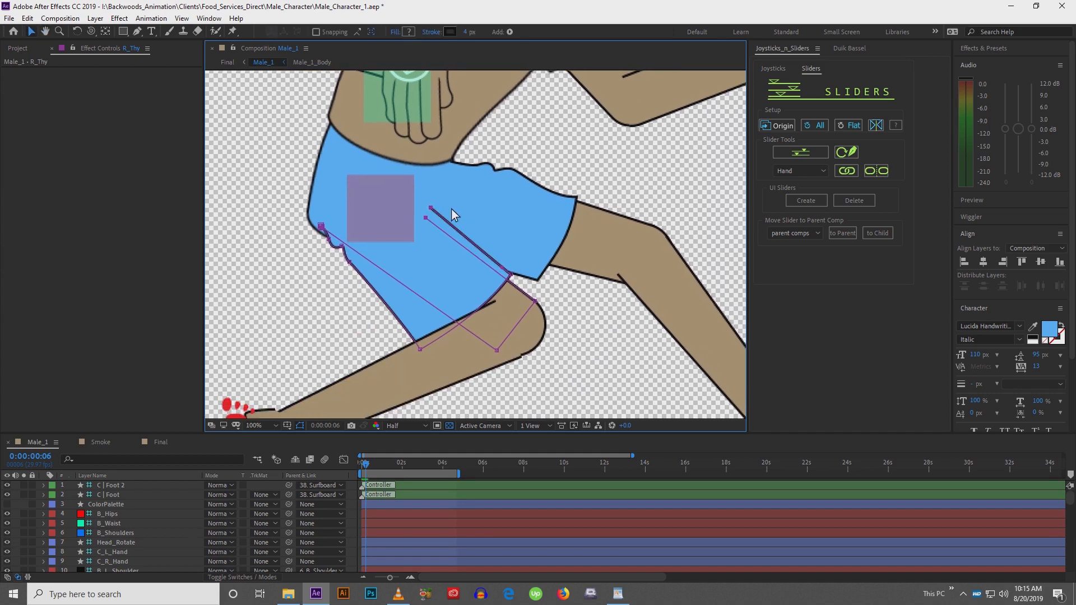
scroll(452, 209, "down", 4)
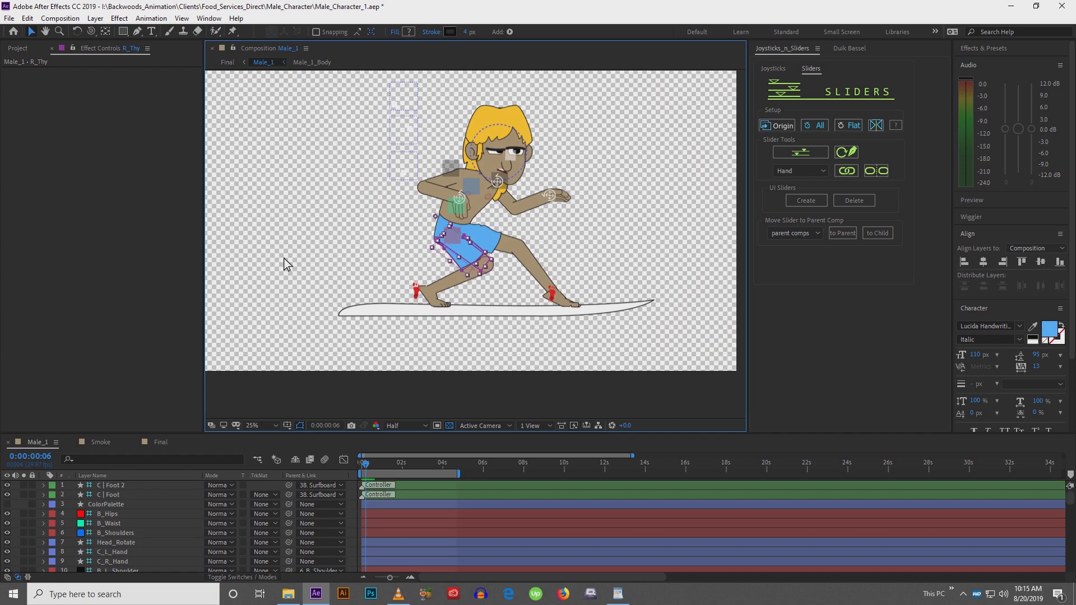
left_click(283, 258)
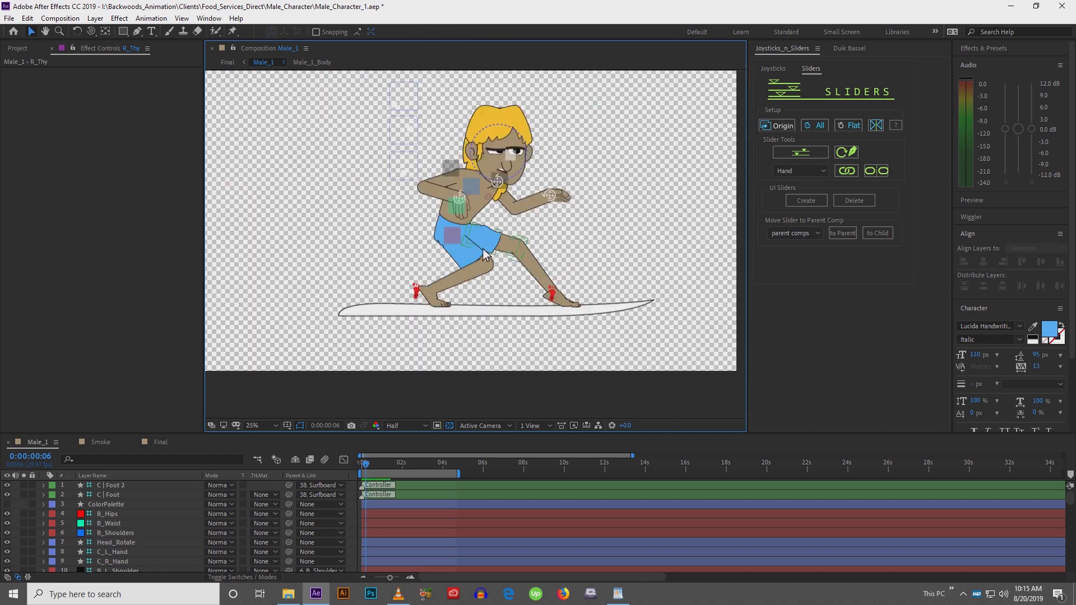
left_click(427, 335)
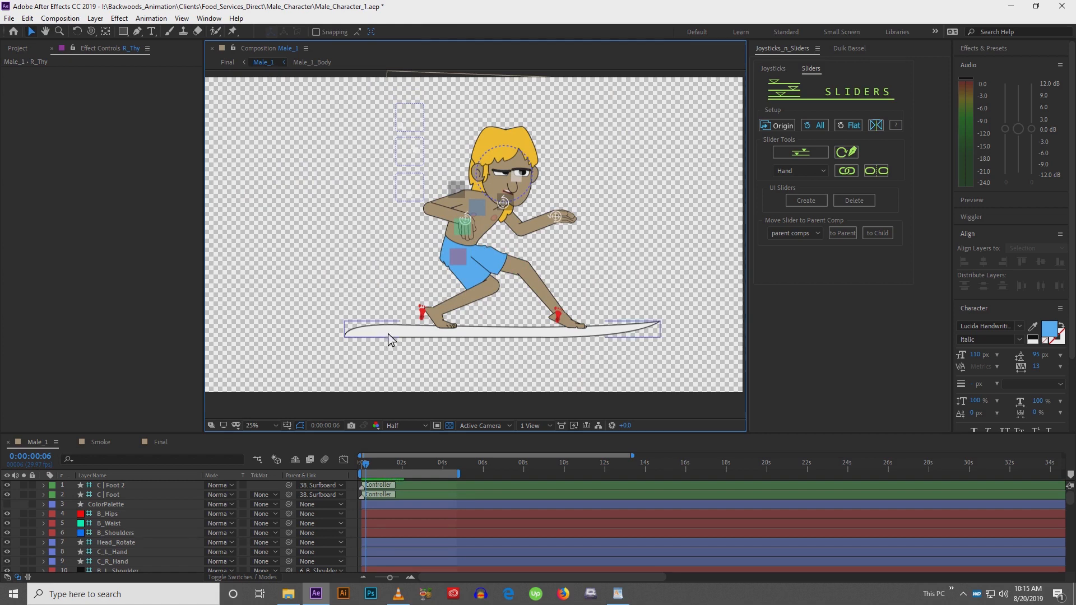
left_click_drag(433, 224, 427, 249)
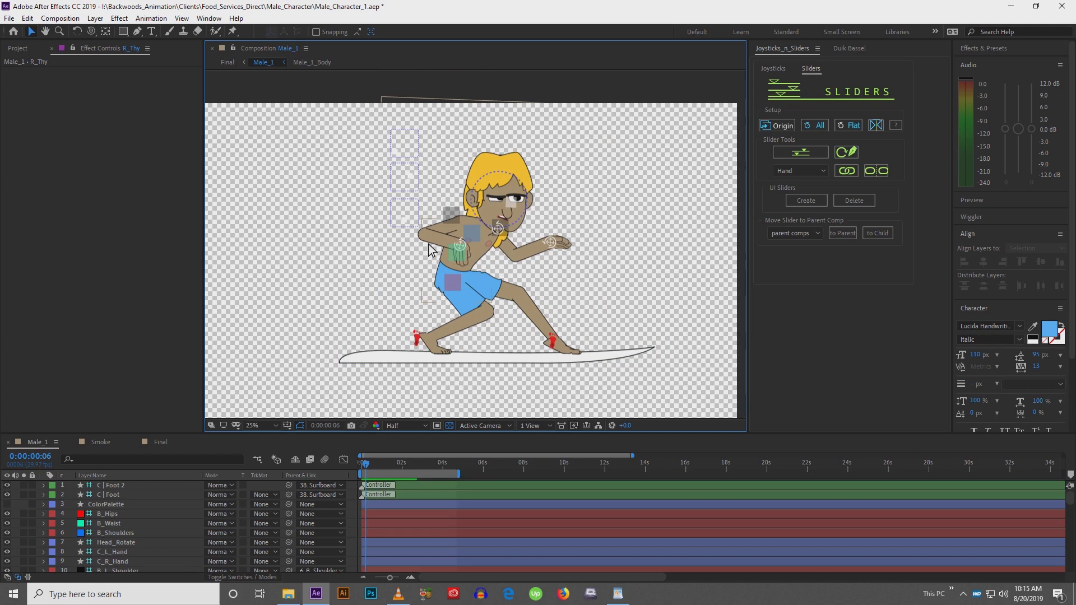
left_click_drag(380, 301, 362, 274)
left_click(443, 213)
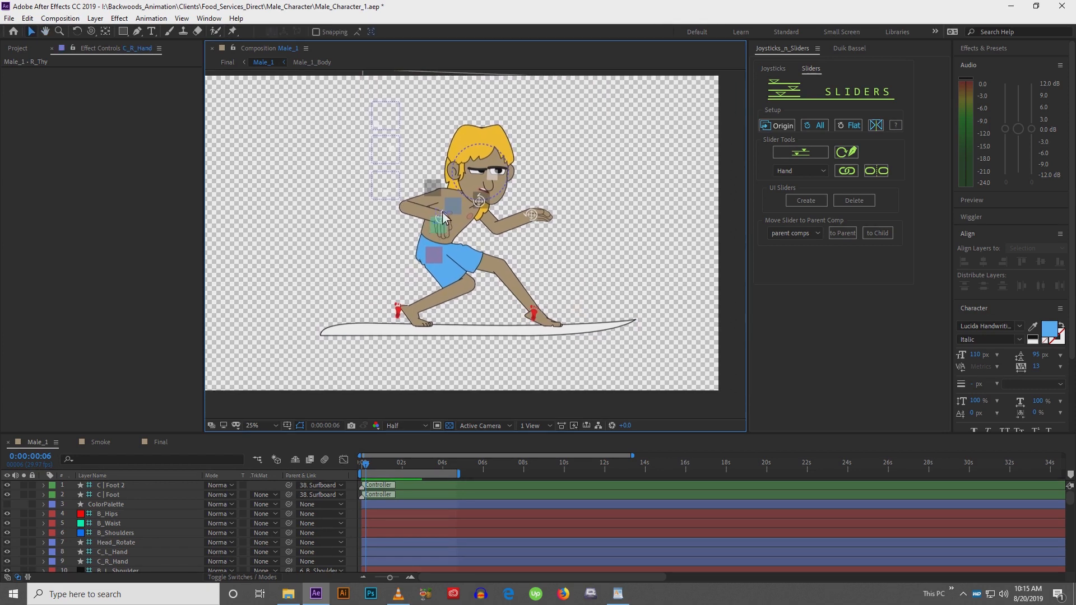
Zoom into the chest and rotate the right hand controller slightly clockwise
scroll(442, 212, "up", 4)
left_click_drag(405, 194, 480, 298)
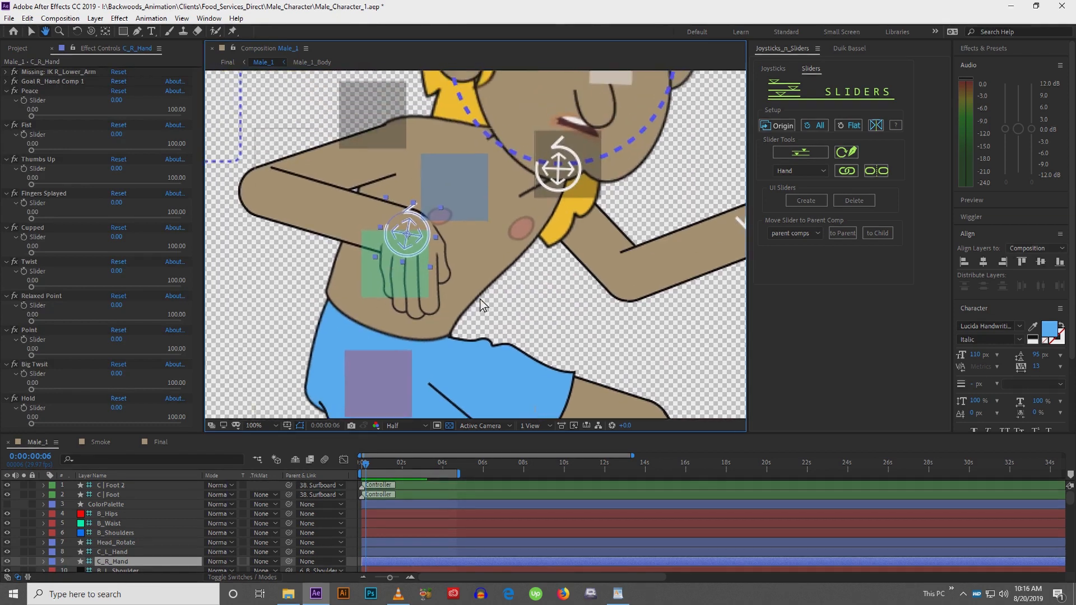
key("w")
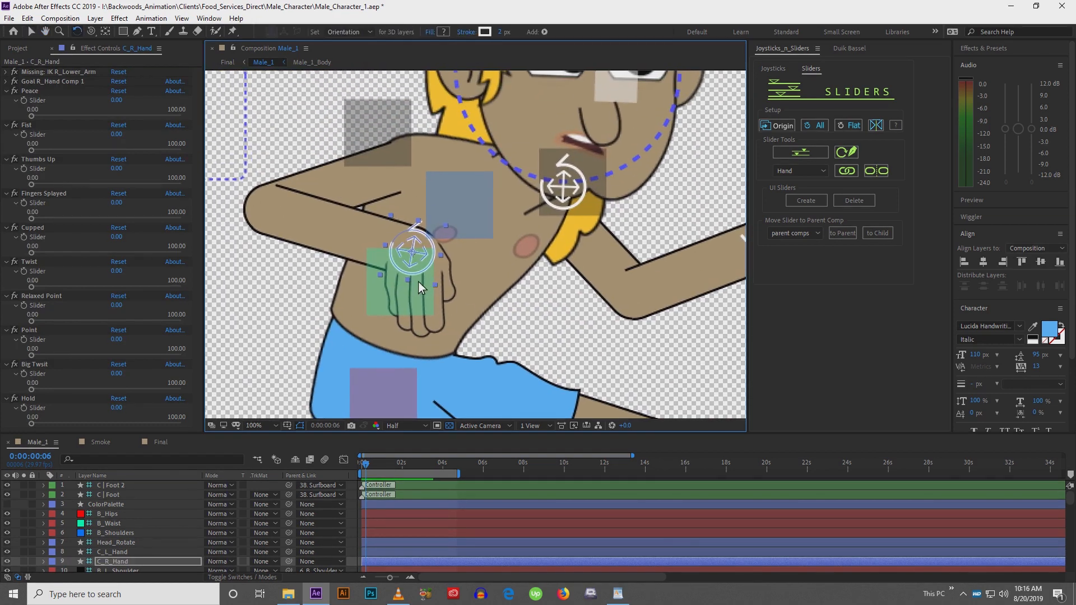
left_click_drag(418, 281, 442, 281)
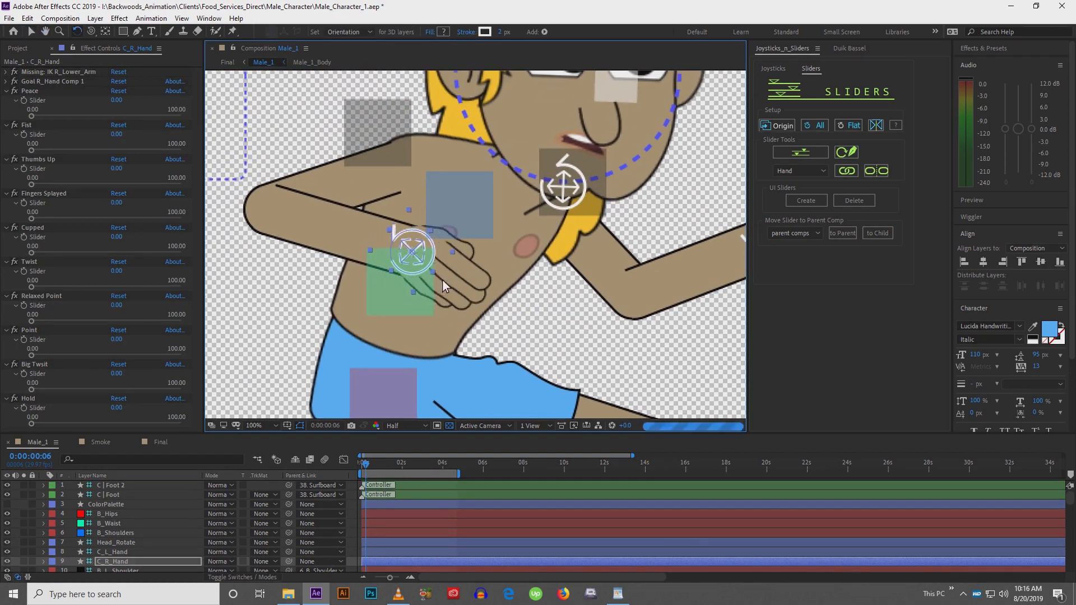
left_click_drag(31, 424, 224, 429)
left_click_drag(132, 425, 5, 427)
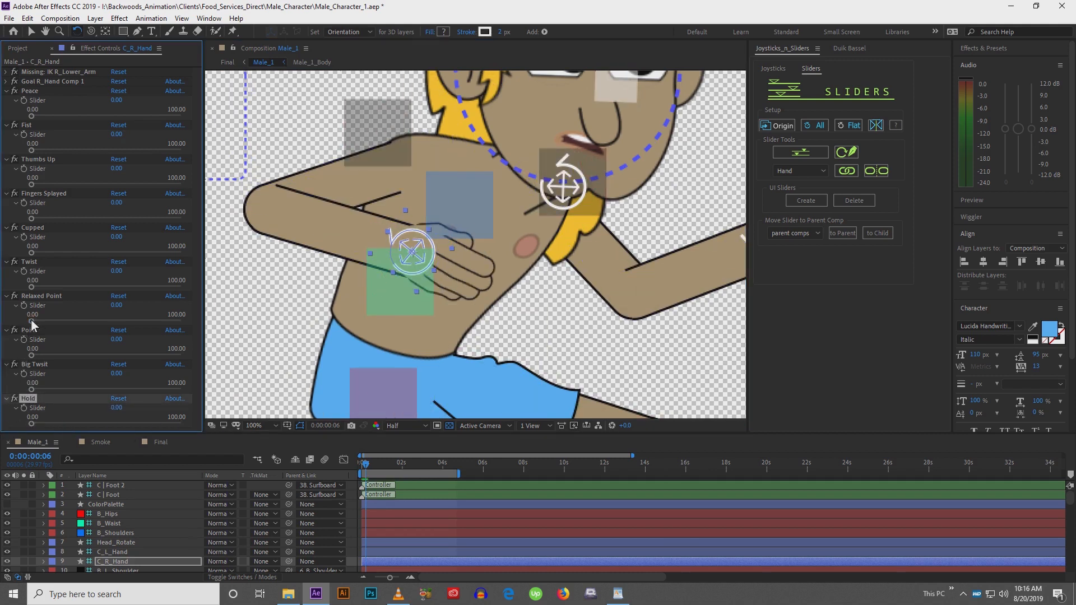
left_click_drag(31, 319, 200, 332)
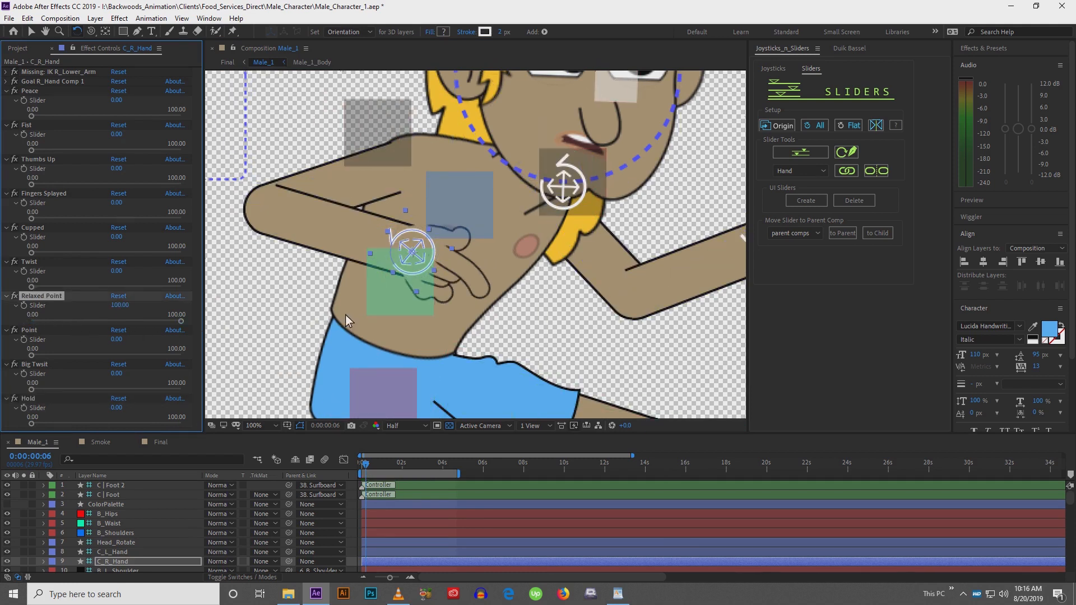
left_click(33, 320)
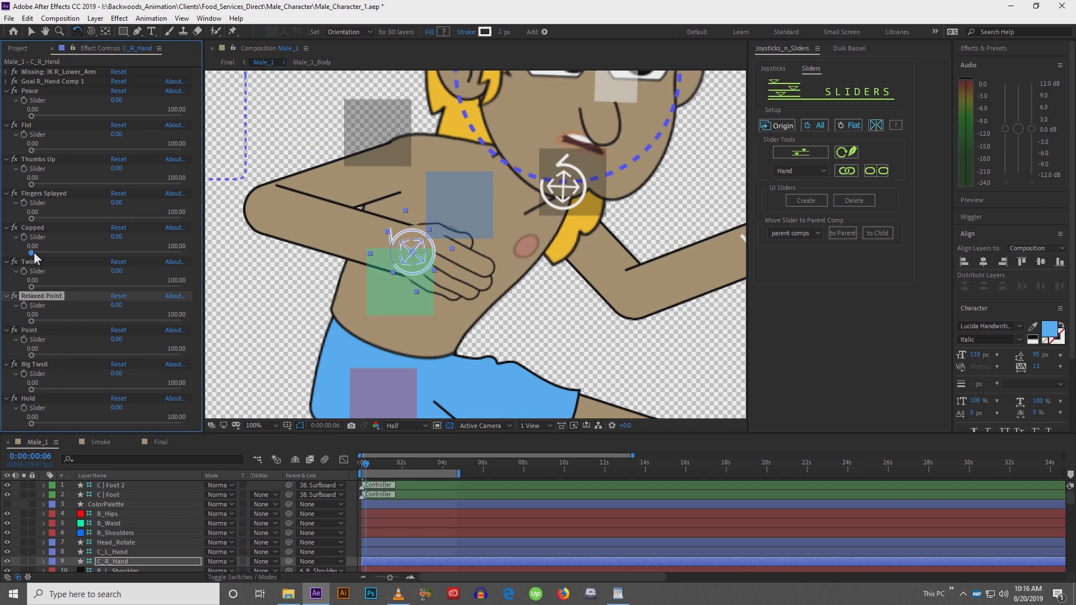
Set the right hand's Fist slider to 100
left_click_drag(31, 149, 181, 150)
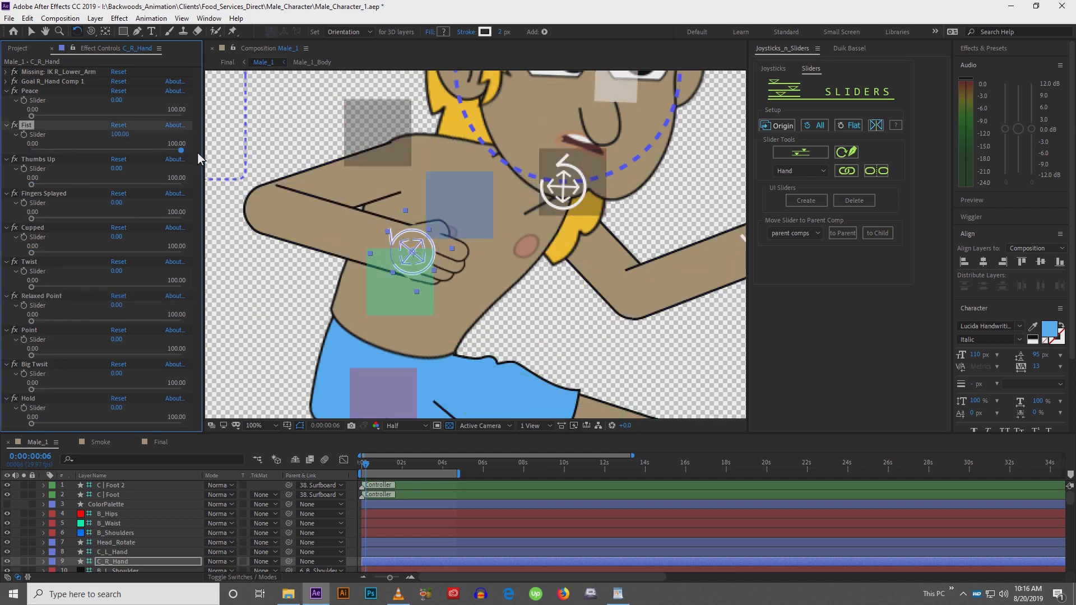
key("comma")
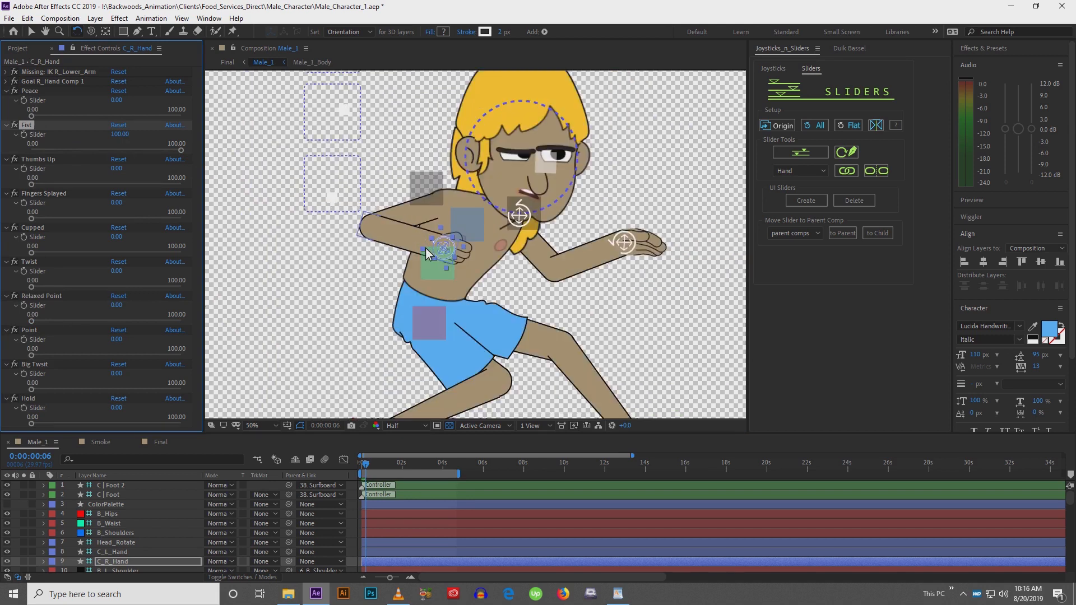
key("comma")
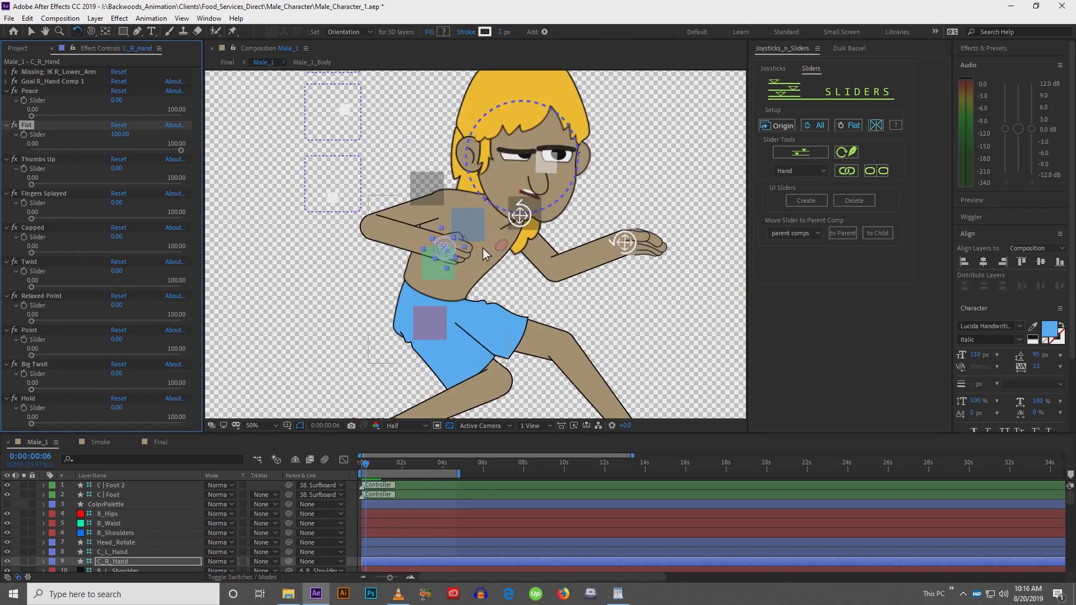
Move the right hand controller down in front of the chest
key("v")
left_click(635, 248)
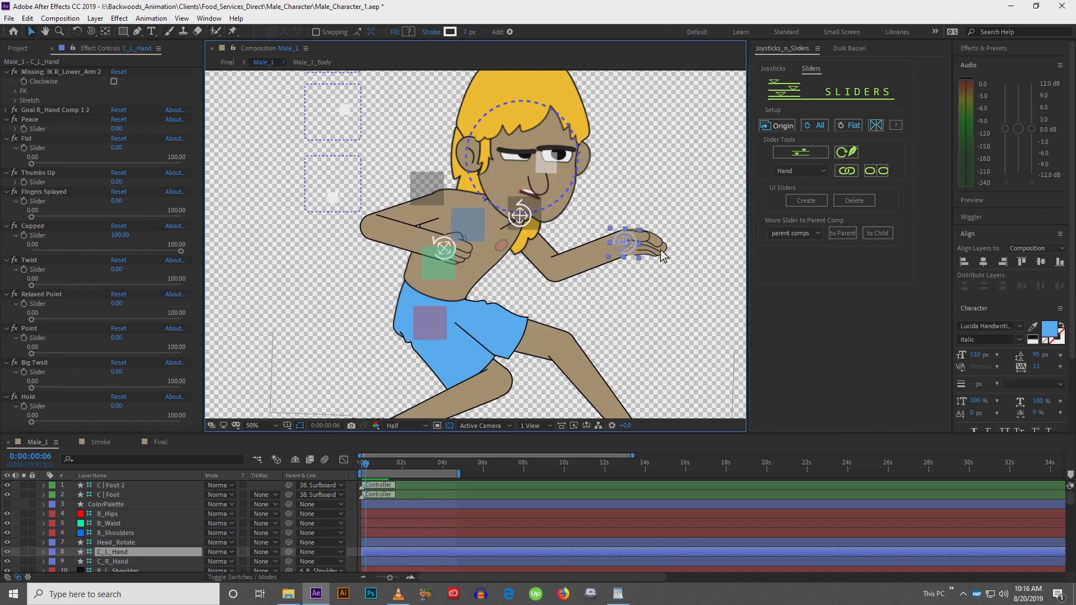
left_click_drag(595, 291, 527, 282)
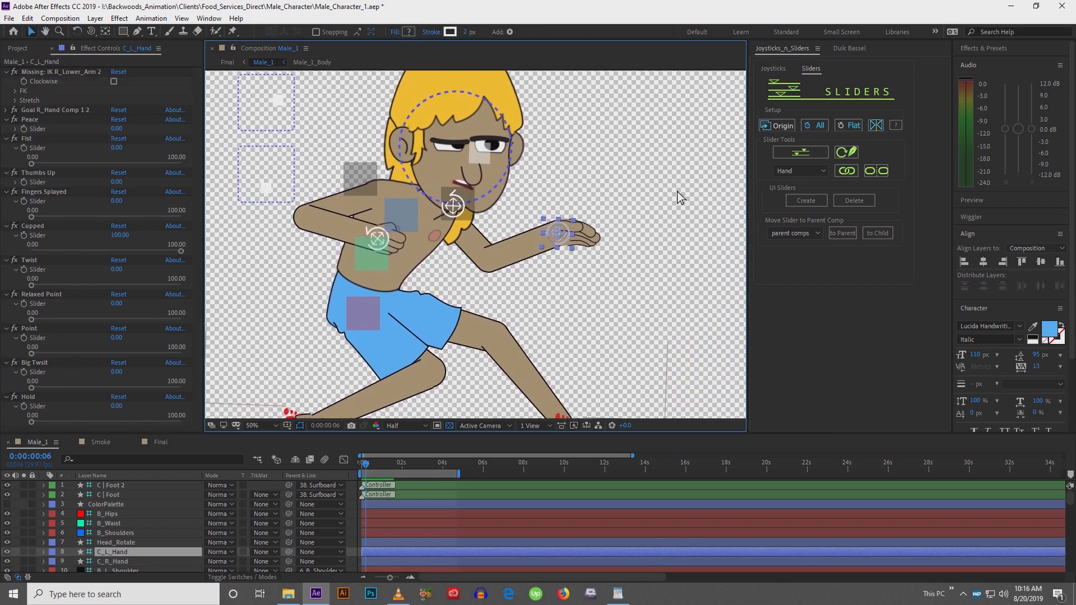
left_click(378, 238)
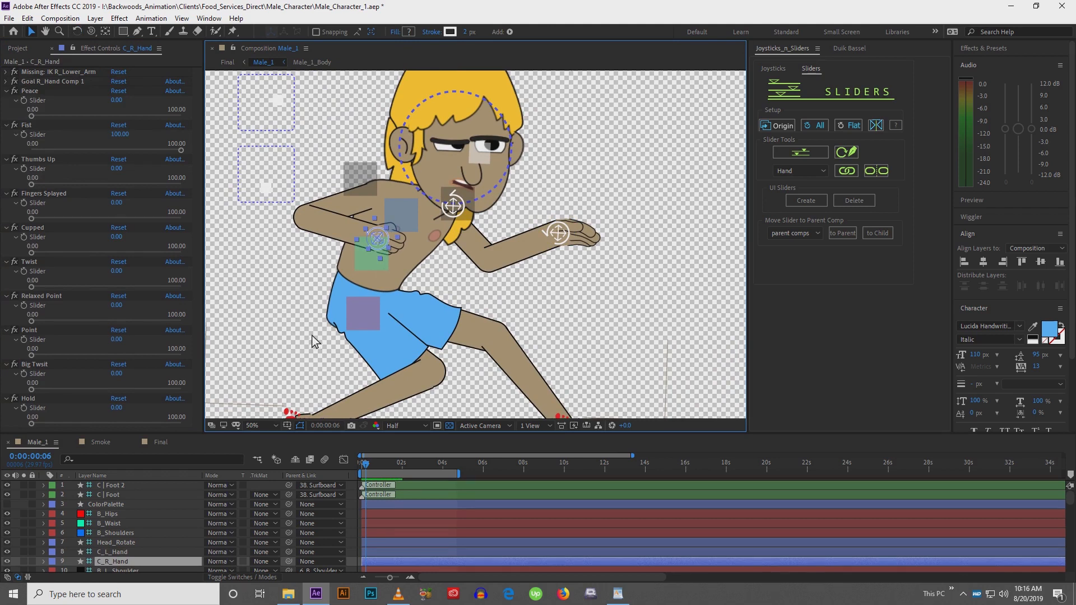
left_click_drag(312, 335, 357, 305)
left_click_drag(396, 266, 382, 300)
key("comma")
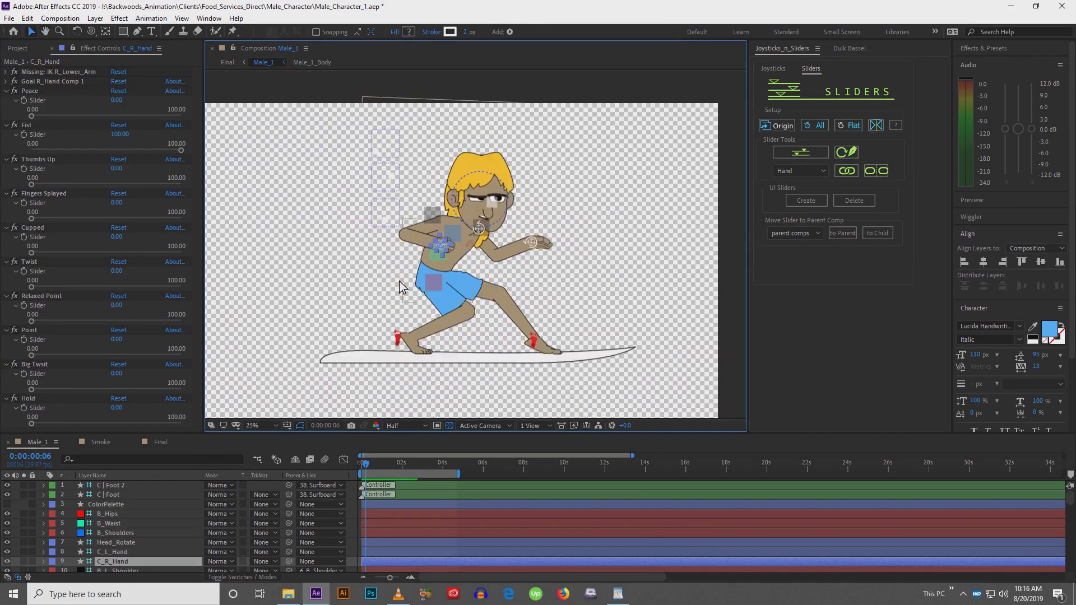
Select the surfboard layer and show its Position and Rotation properties in the timeline
left_click(392, 356)
left_click_drag(346, 365, 360, 344)
left_click_drag(125, 532, 185, 160)
left_click_drag(117, 513, 117, 507)
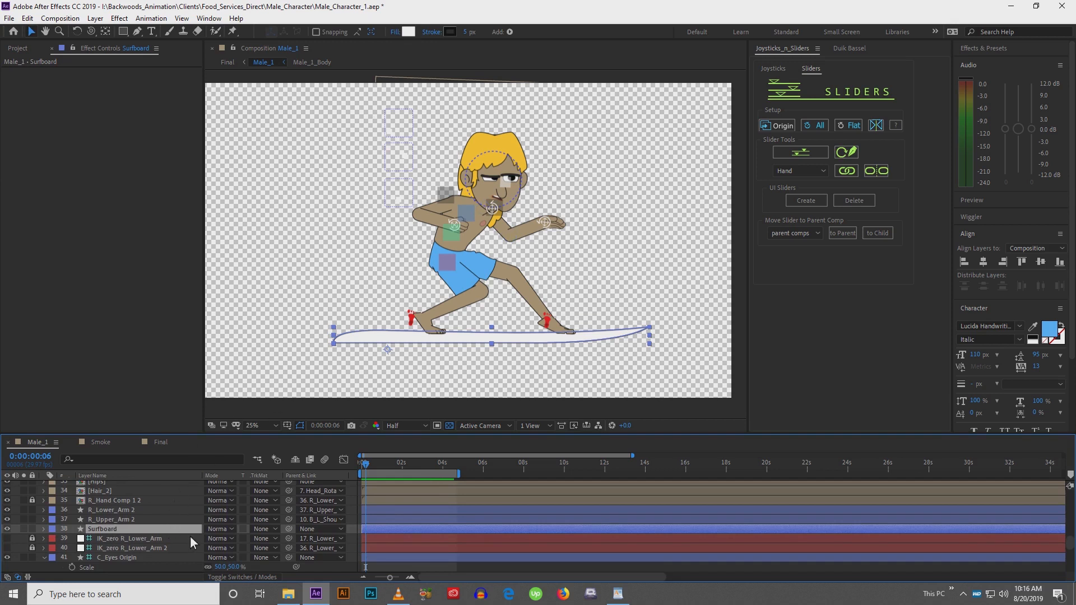
key("p")
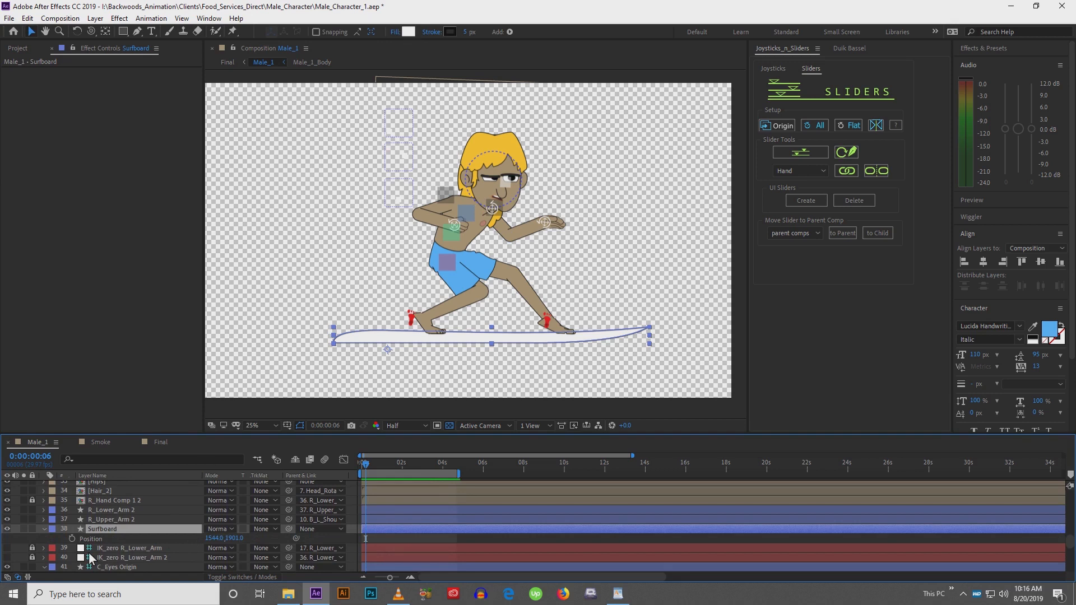
key("shift+r")
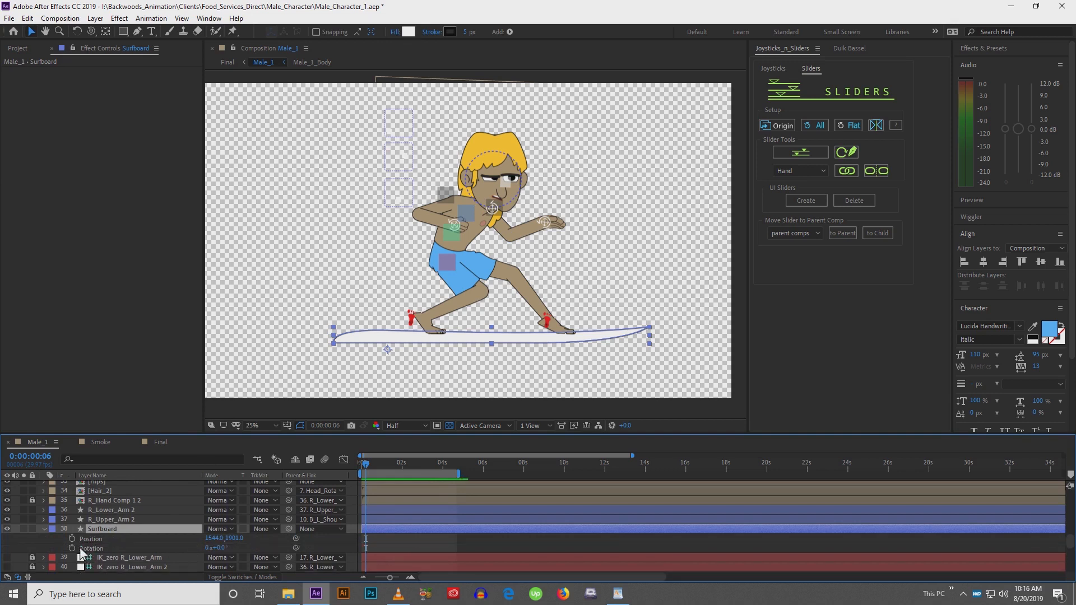
Set the work area to end at 1 second and preview it
left_click_drag(632, 456, 427, 447)
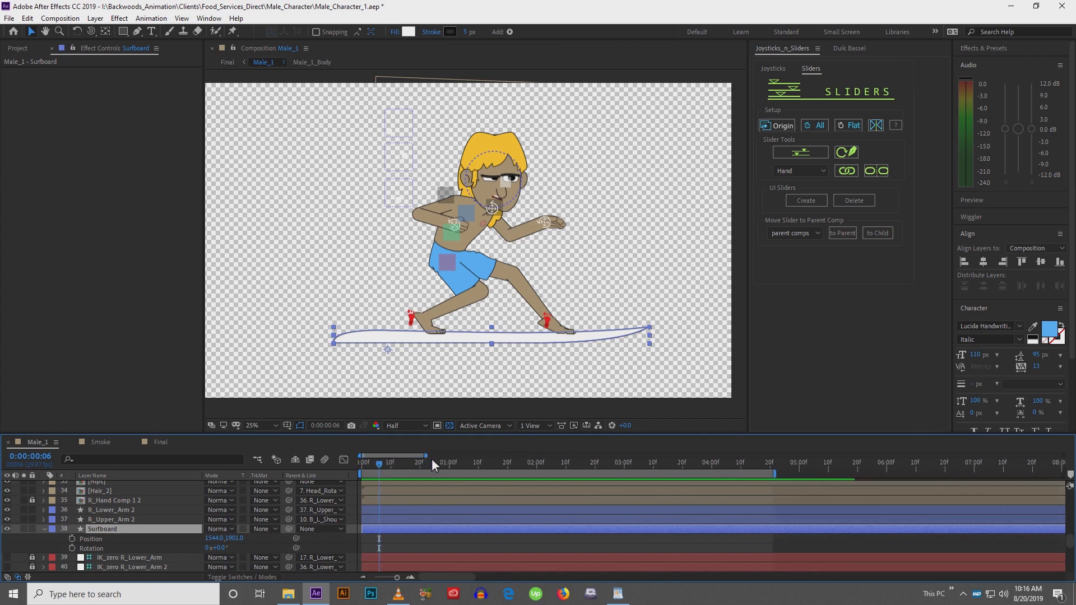
left_click(449, 465)
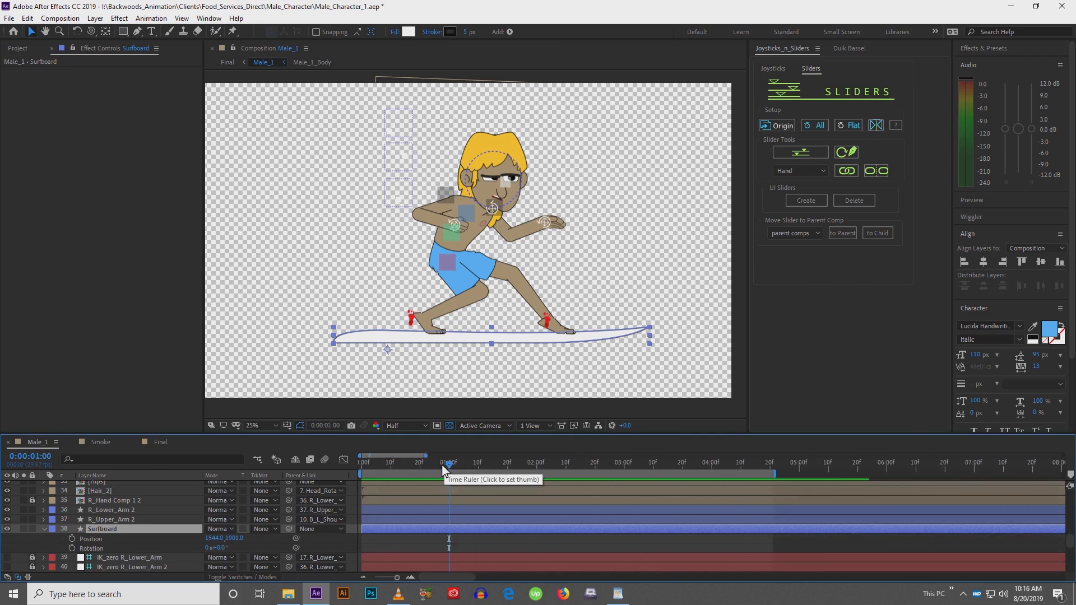
key("n")
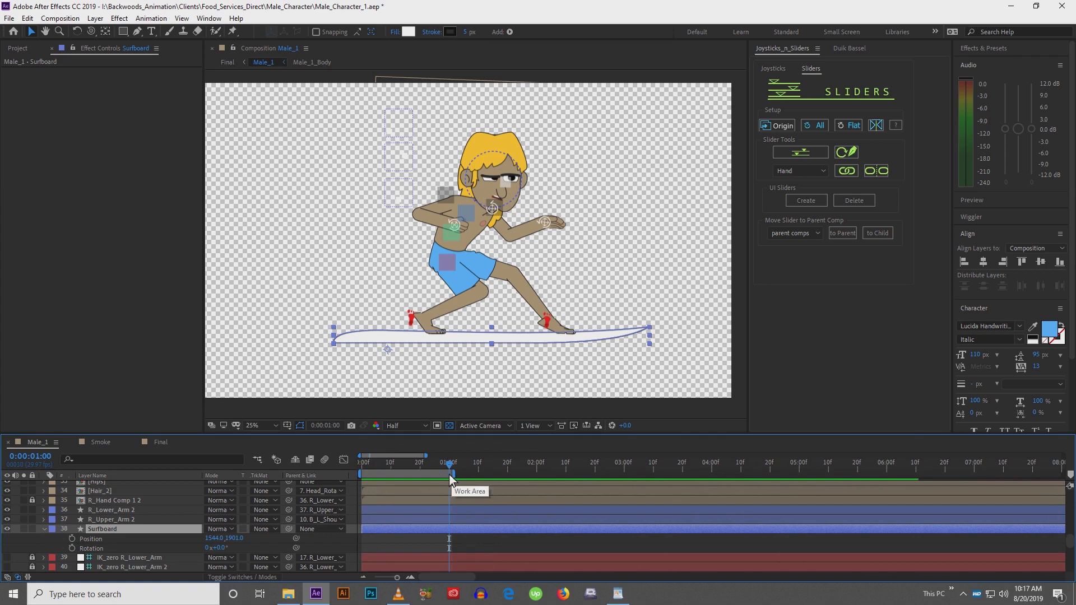
key("space")
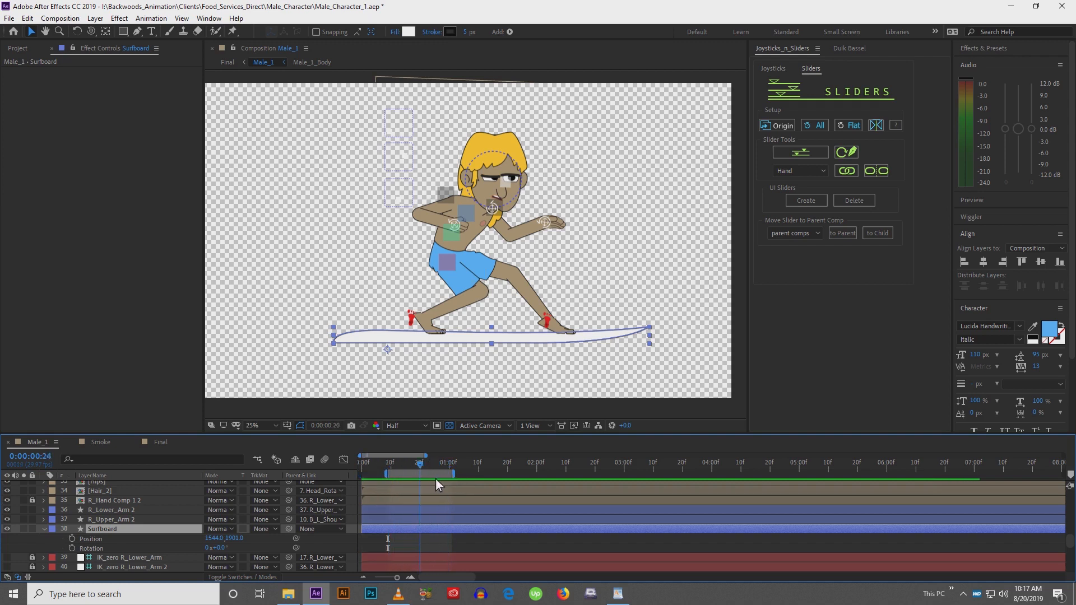
Set starting keyframes for the surfboard's Position and Rotation at frame 0
left_click_drag(386, 474, 345, 473)
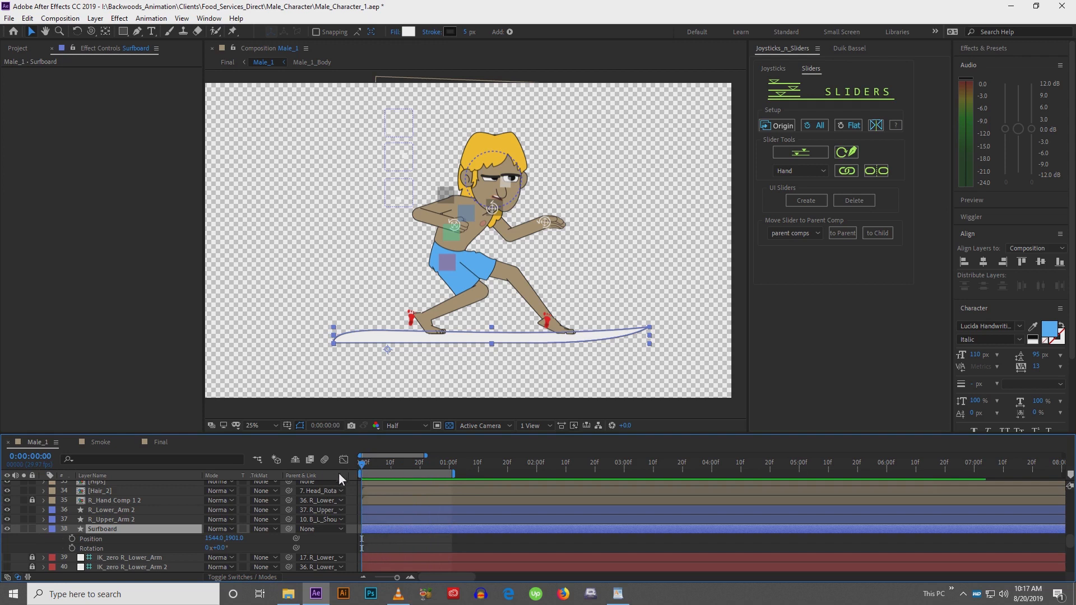
left_click(72, 539)
left_click(71, 548)
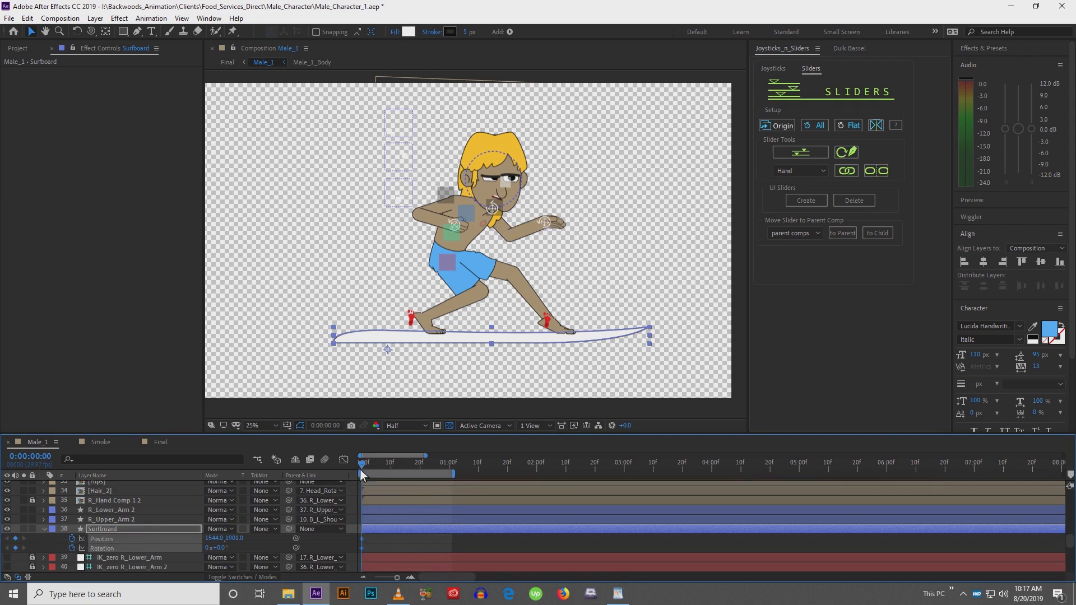
At frame 5, move the surfboard slightly down
left_click_drag(427, 454, 396, 468)
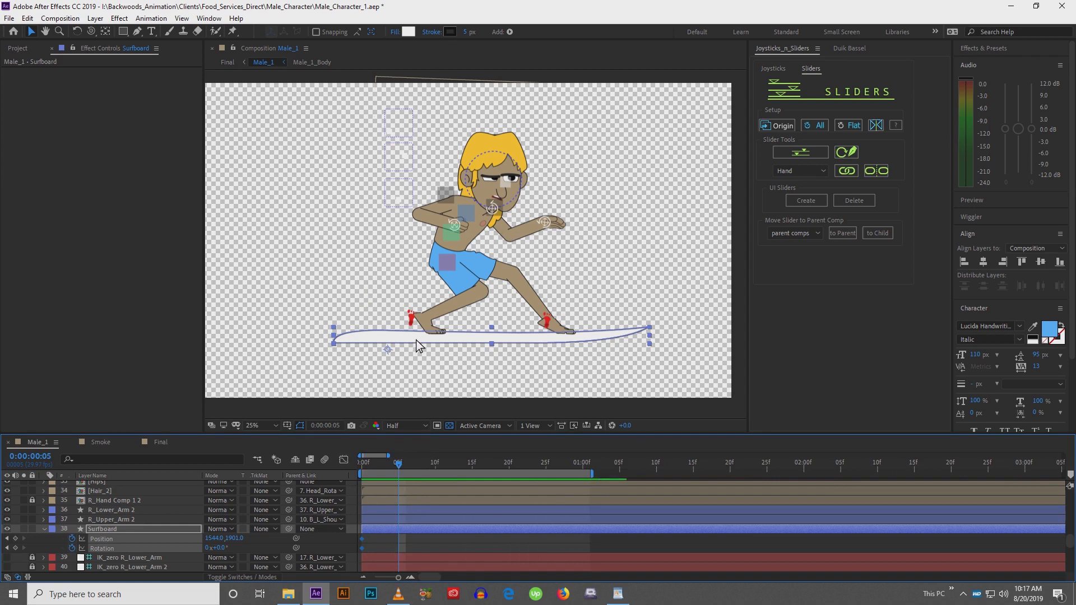
key("Down")
key("Down")
key("Down")
key("Down")
key("Down")
key("Down")
key("Down")
key("Down")
left_click_drag(416, 341, 416, 345)
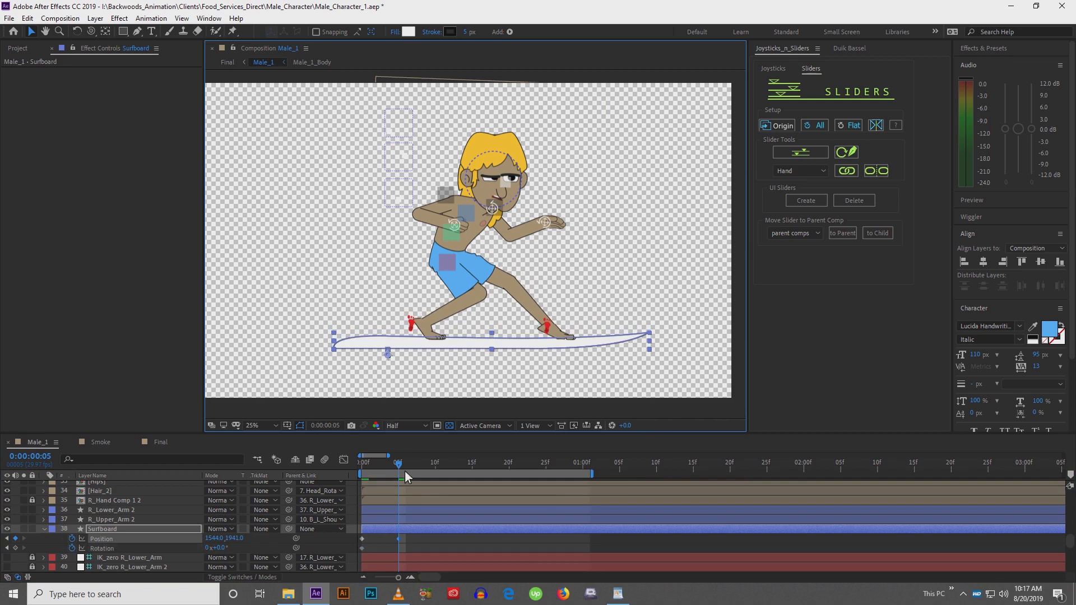
At frame 10, move the surfboard back up to position 1544, 1901
left_click_drag(399, 465, 435, 468)
left_click(422, 342)
left_click_drag(422, 342, 423, 338)
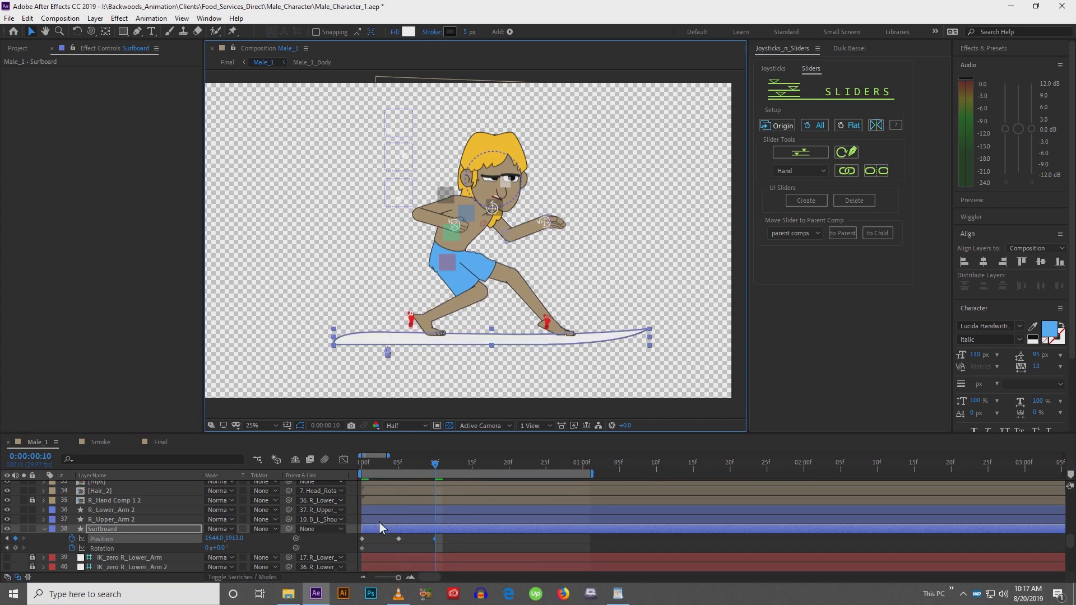
left_click(365, 539)
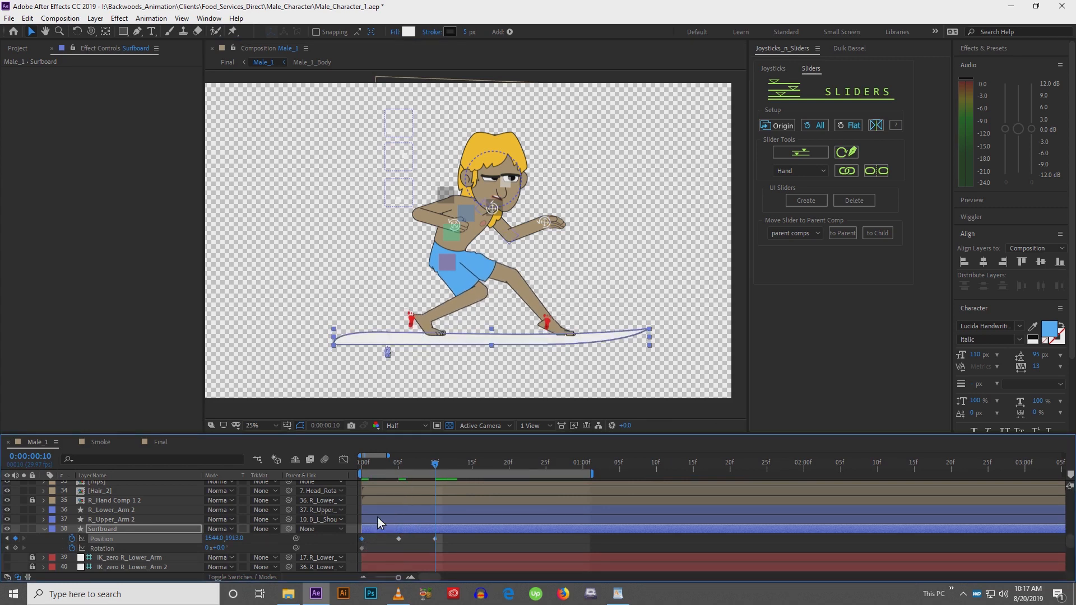
key("Up")
key("Up")
key("Up")
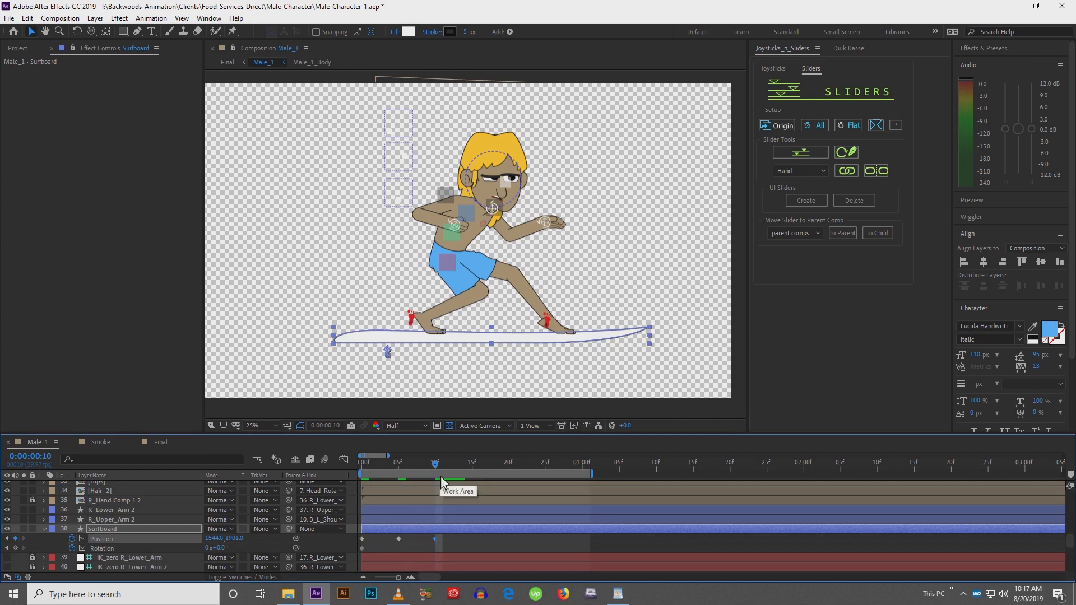
Set the work area to end at frame 10 and preview the board's bob
key("n")
key("space")
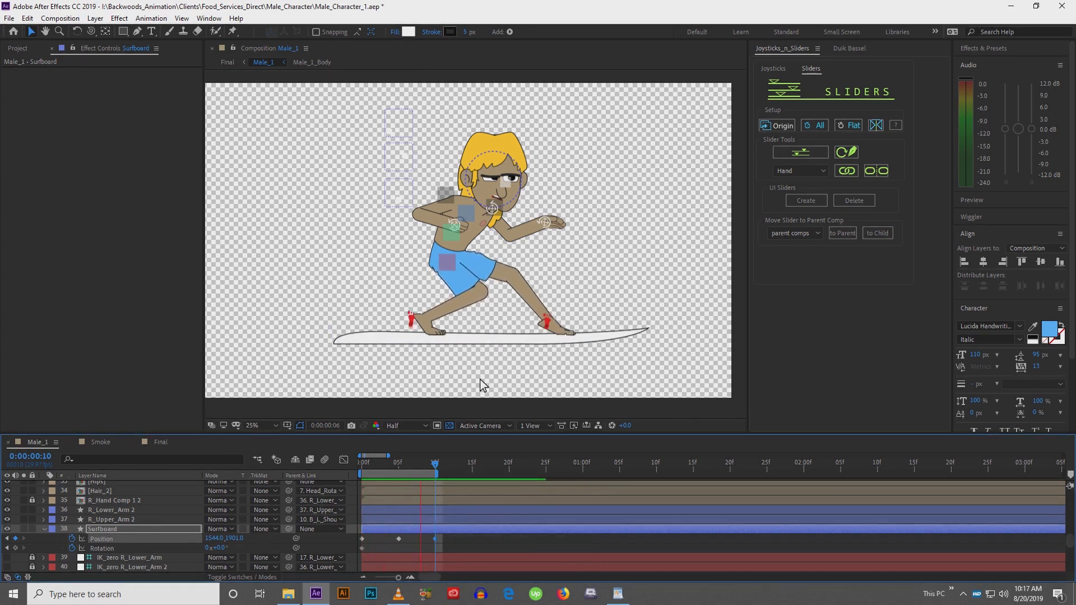
key("space")
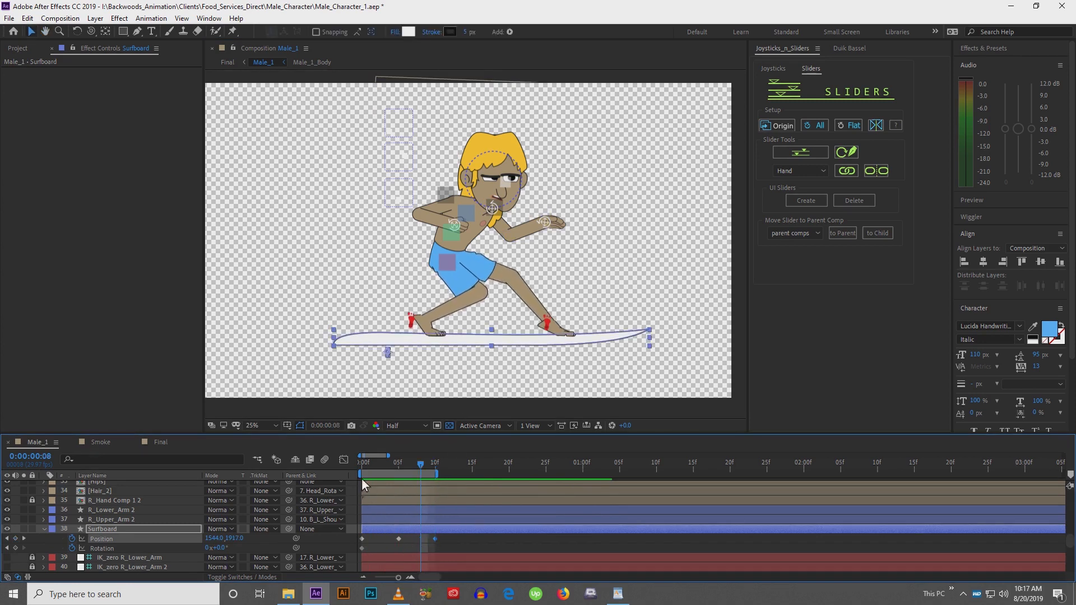
Retime the surfboard's bob keyframes to frames 2 and 4
left_click_drag(367, 465, 373, 467)
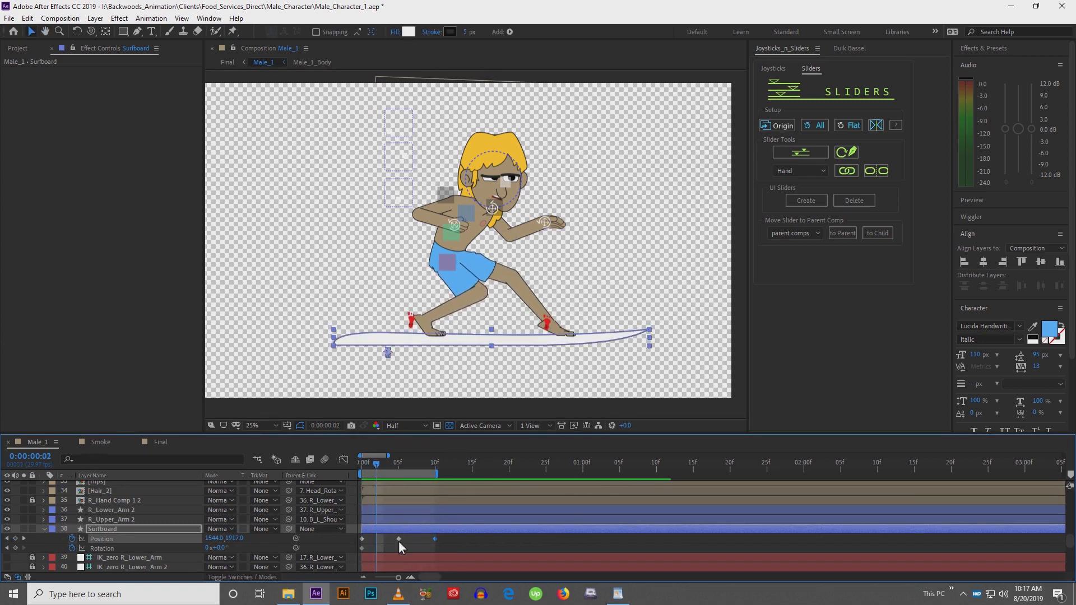
mouse_move(398, 539)
left_mouse_down()
mouse_move(376, 538)
mouse_move(392, 538)
left_mouse_up()
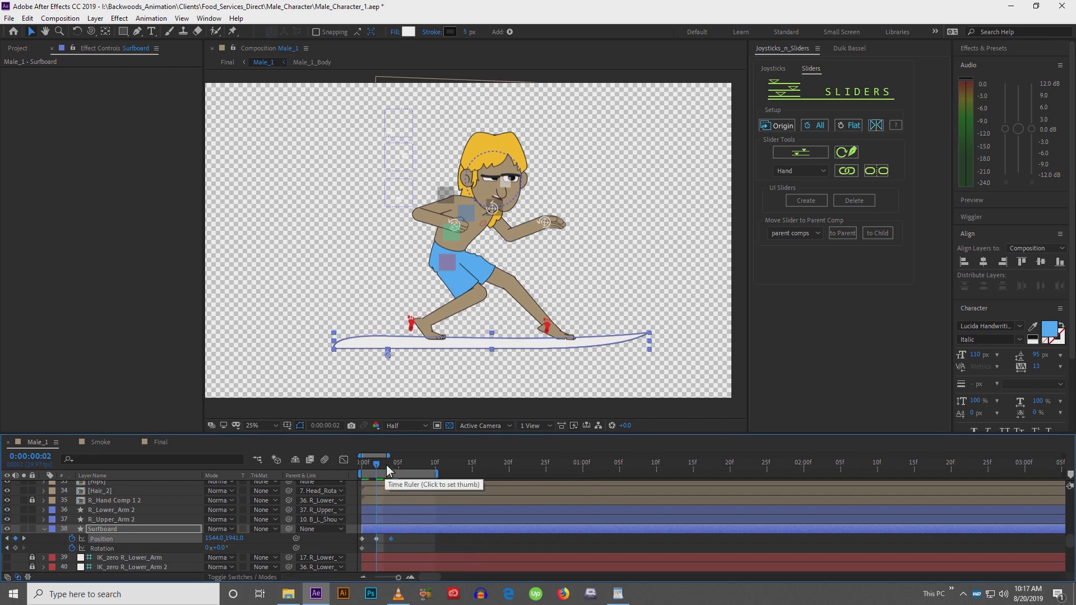
left_click_drag(386, 466, 392, 465)
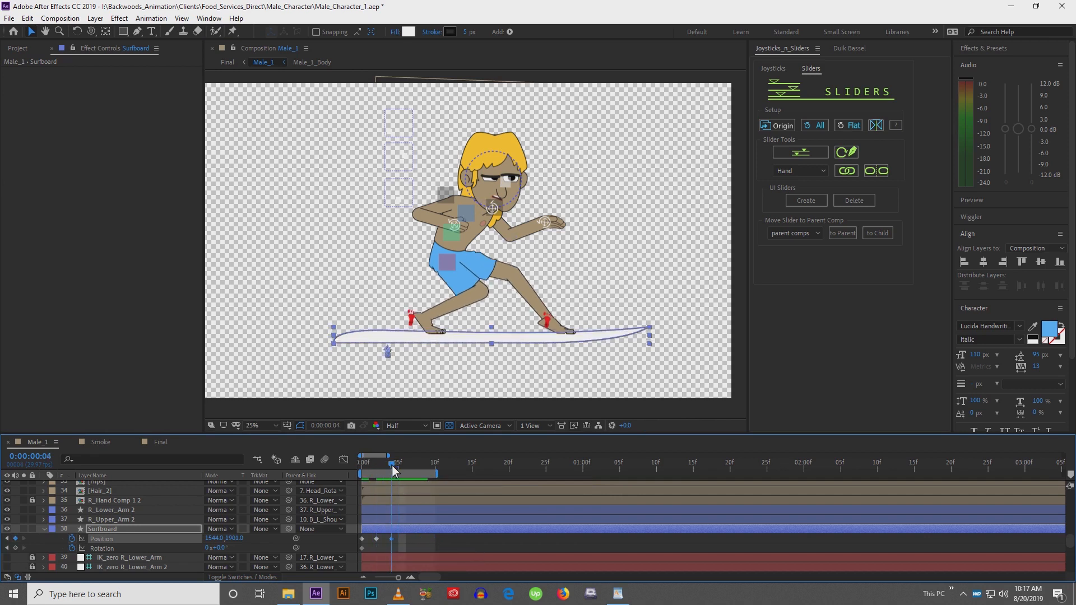
Duplicate the bob keyframes so the board's up-and-down motion repeats through frame 8
left_click(389, 536)
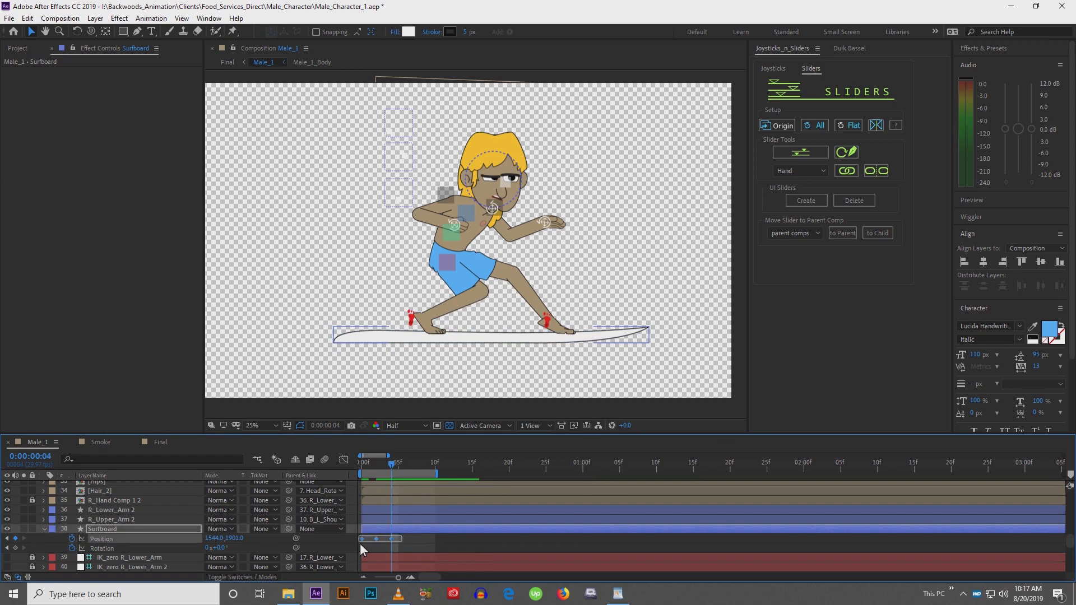
left_click(362, 540)
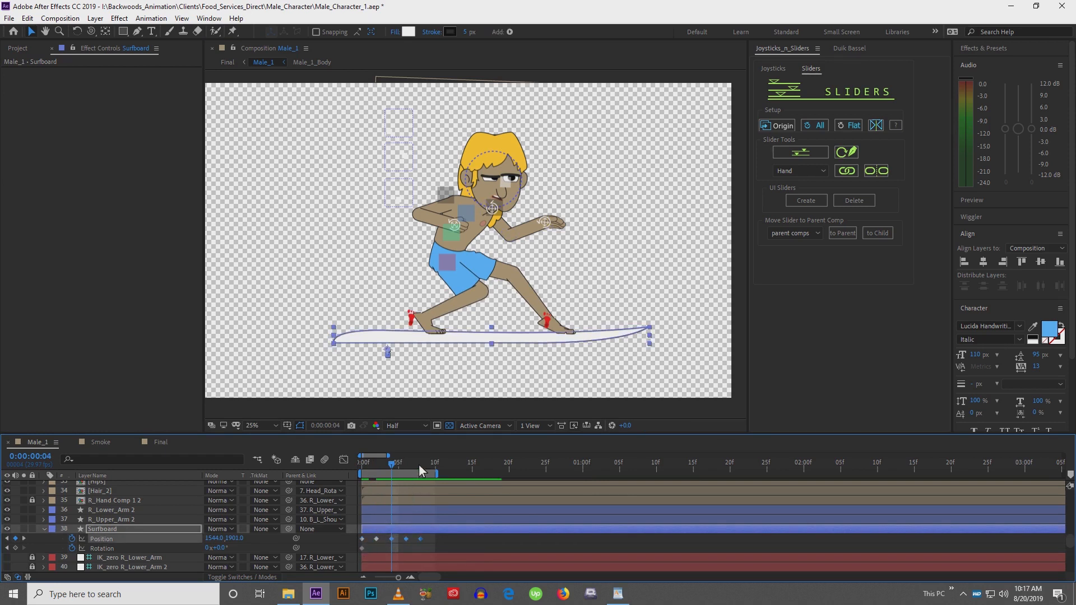
left_click_drag(420, 465, 436, 465)
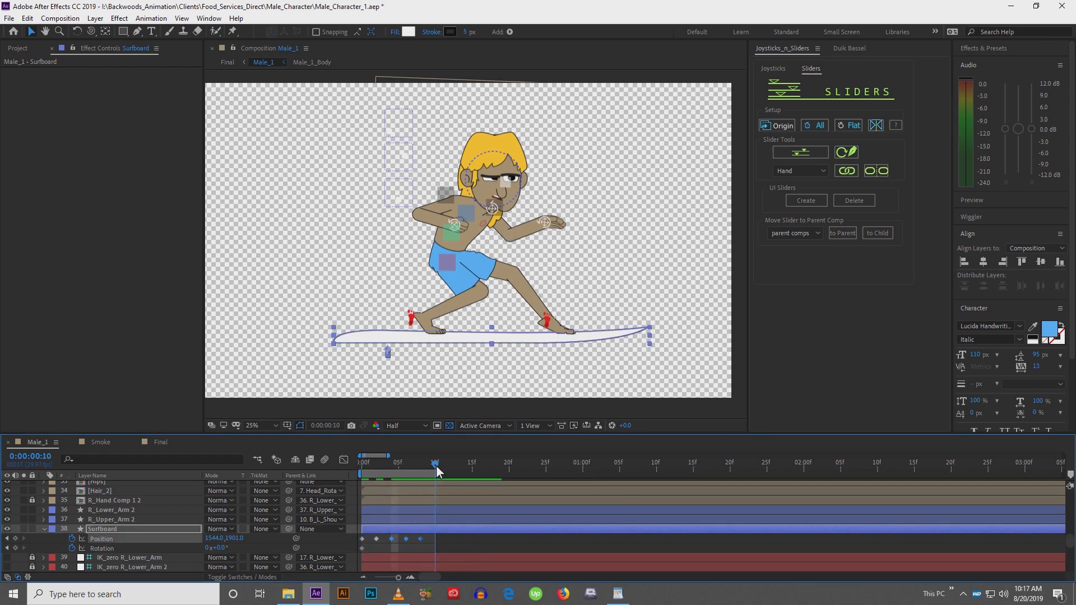
left_click(384, 550)
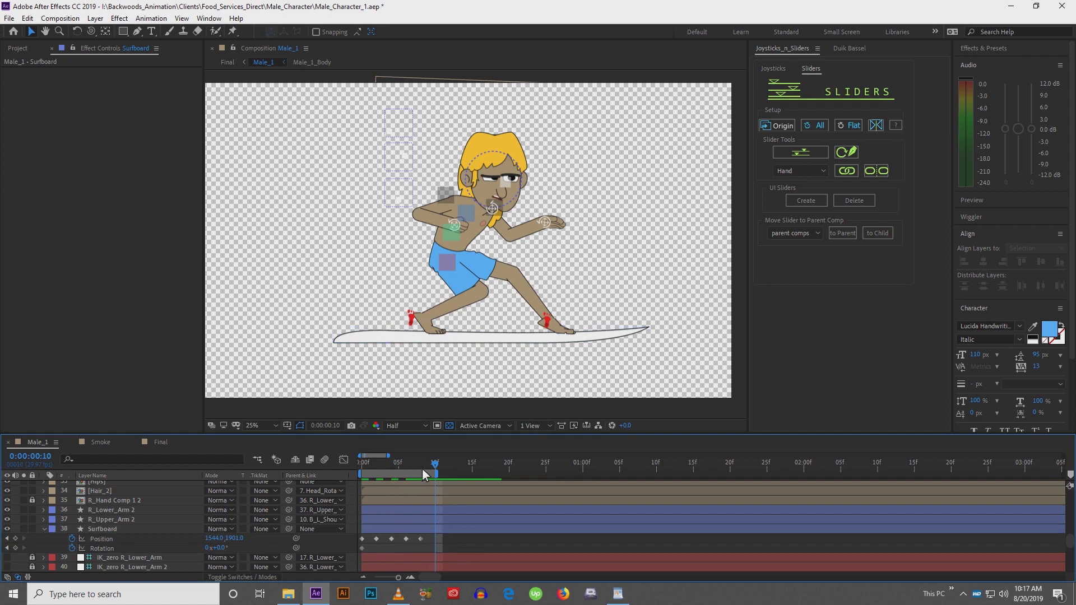
Remove the surfboard's position keyframe at frame 10
left_click(362, 539)
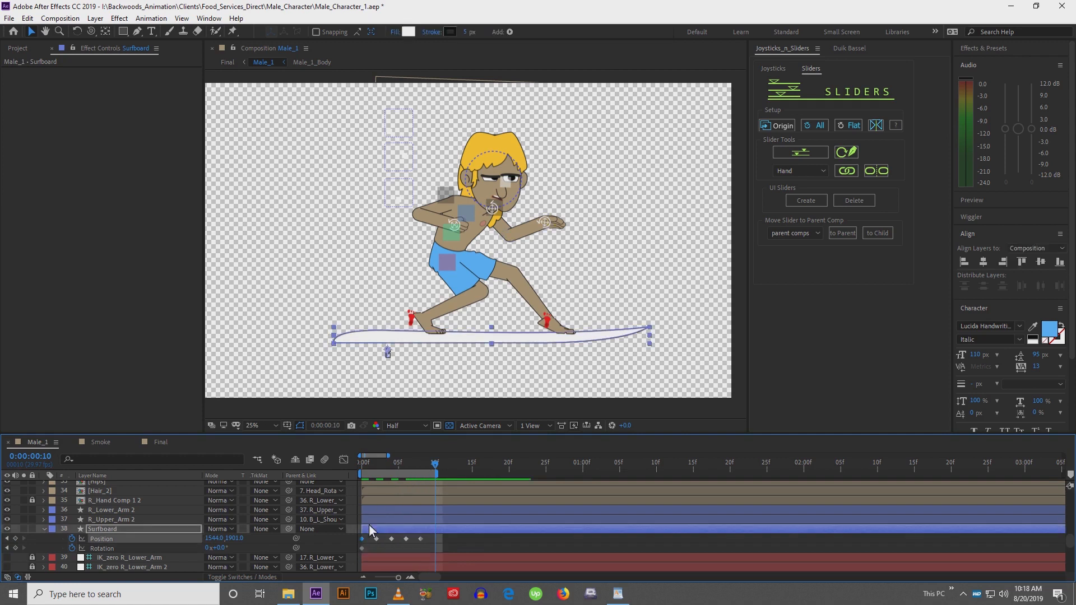
key("alt+shift+p")
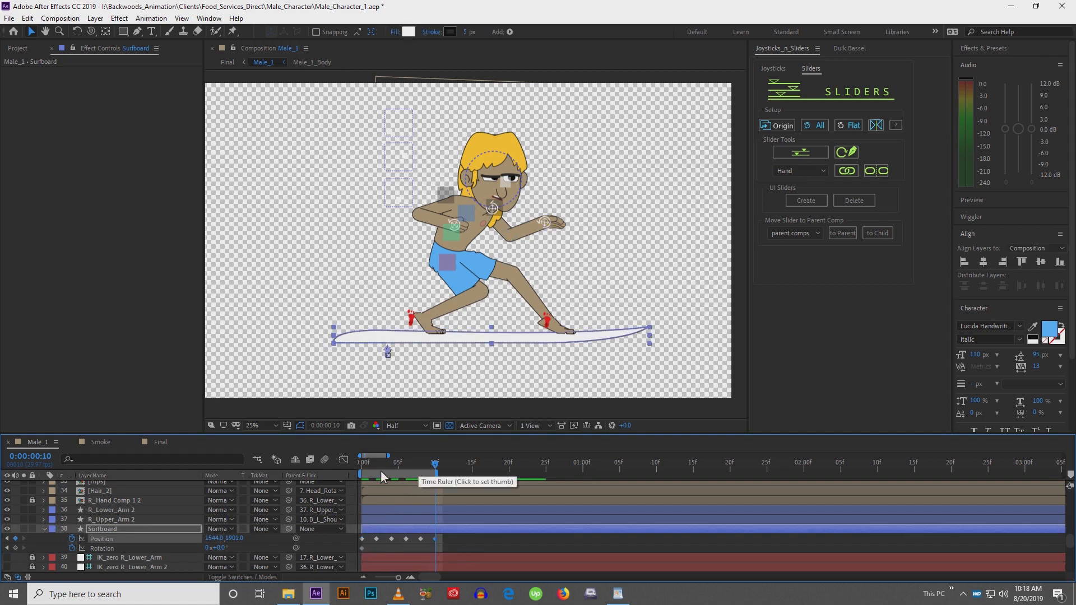
left_click(424, 468)
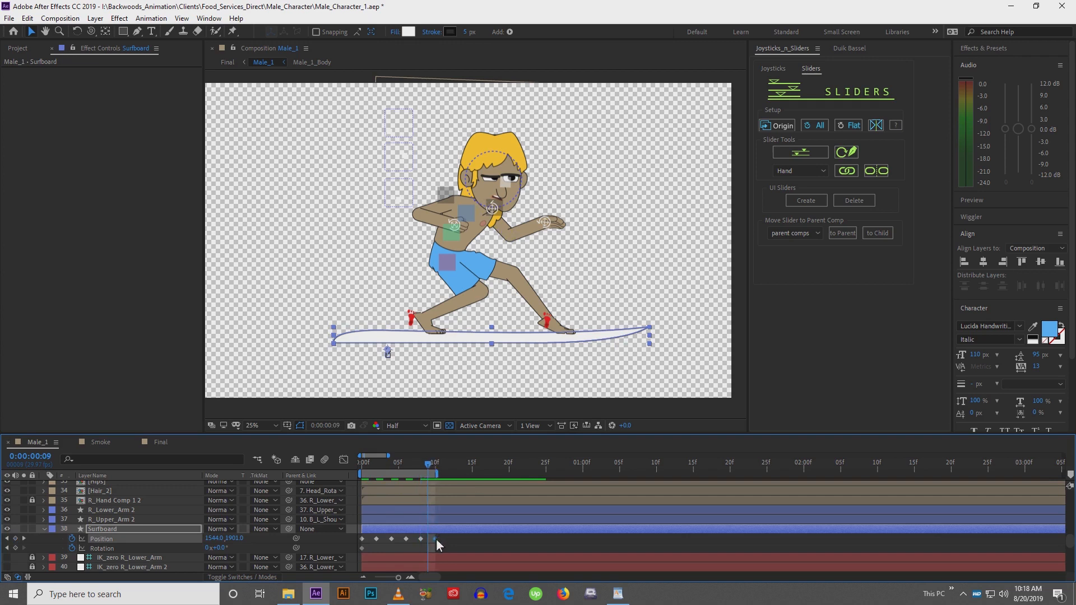
key("Delete")
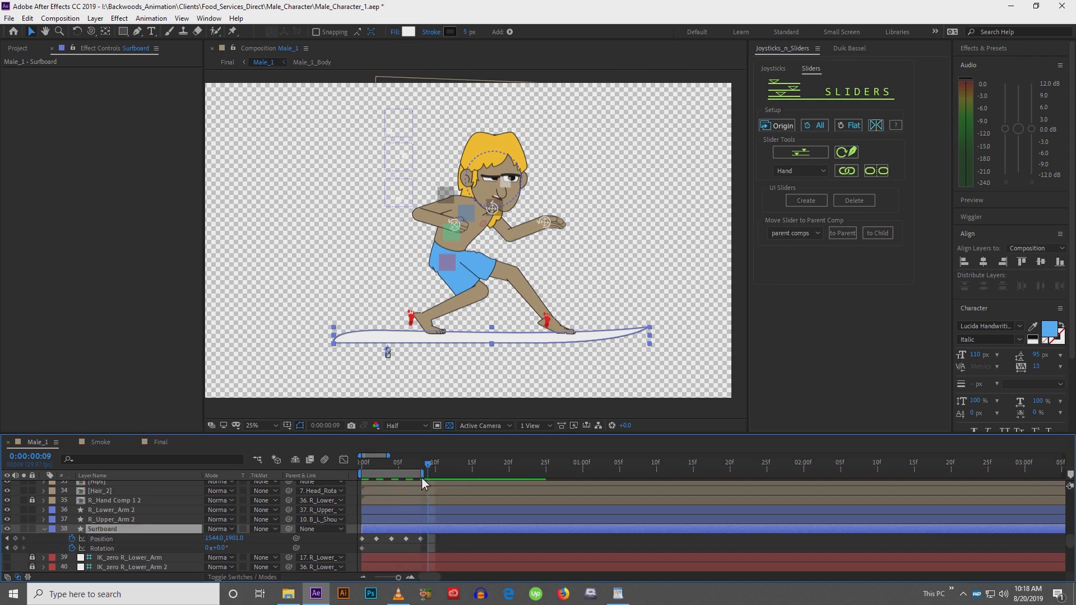
Apply Easy Ease to all of the surfboard's position keyframes and preview the motion
left_click(442, 546)
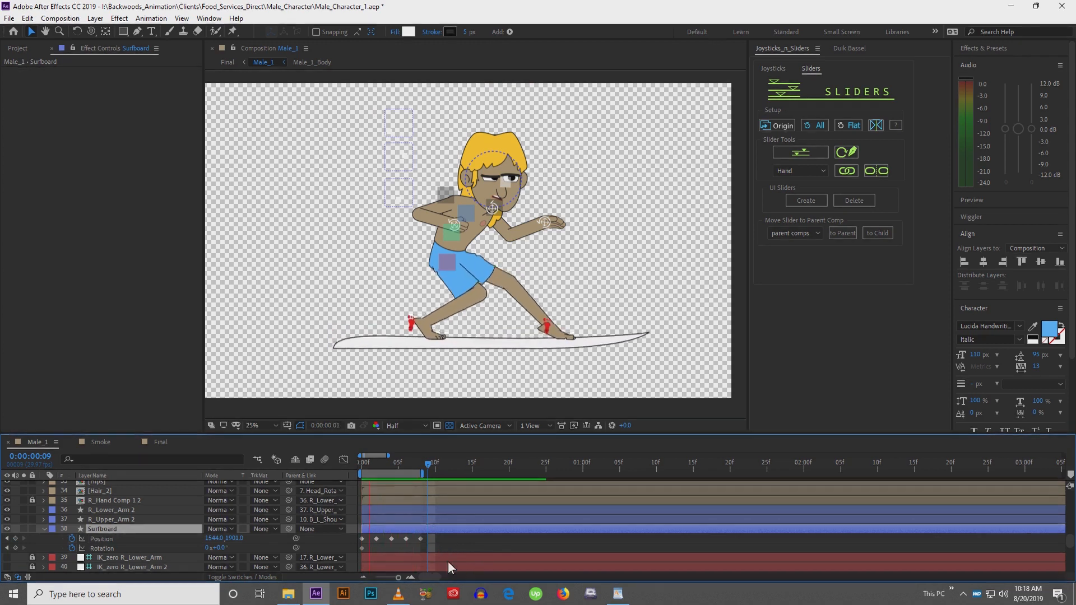
key("space")
left_click_drag(441, 541, 361, 541)
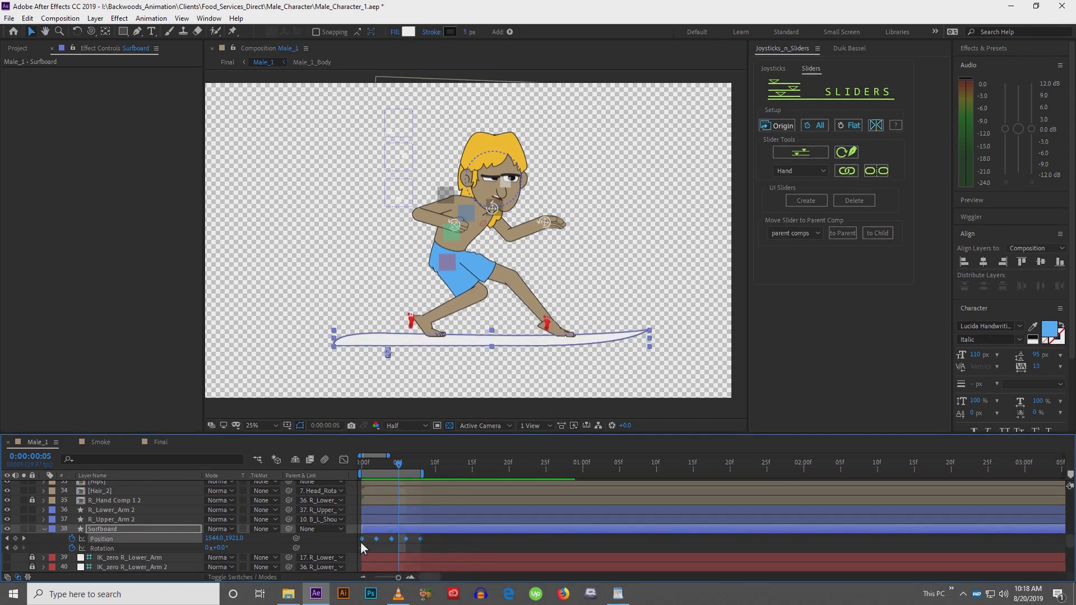
key("F9")
left_click(447, 547)
key("space")
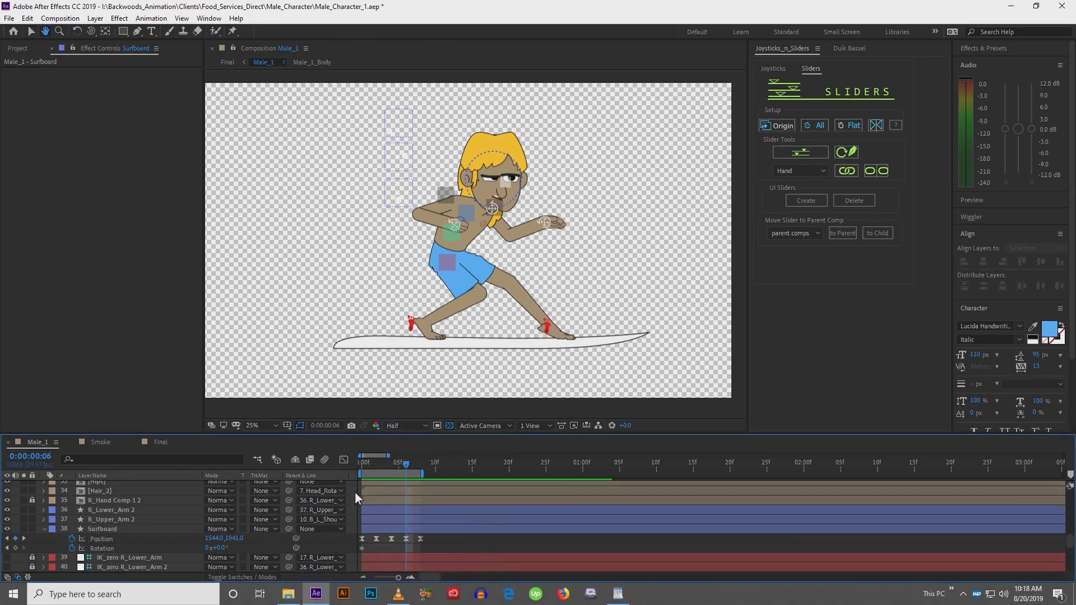
At frame 0, tilt the surfboard to -1° rotation with the Rotation tool, setting a rotation keyframe
key("space")
left_click(364, 466)
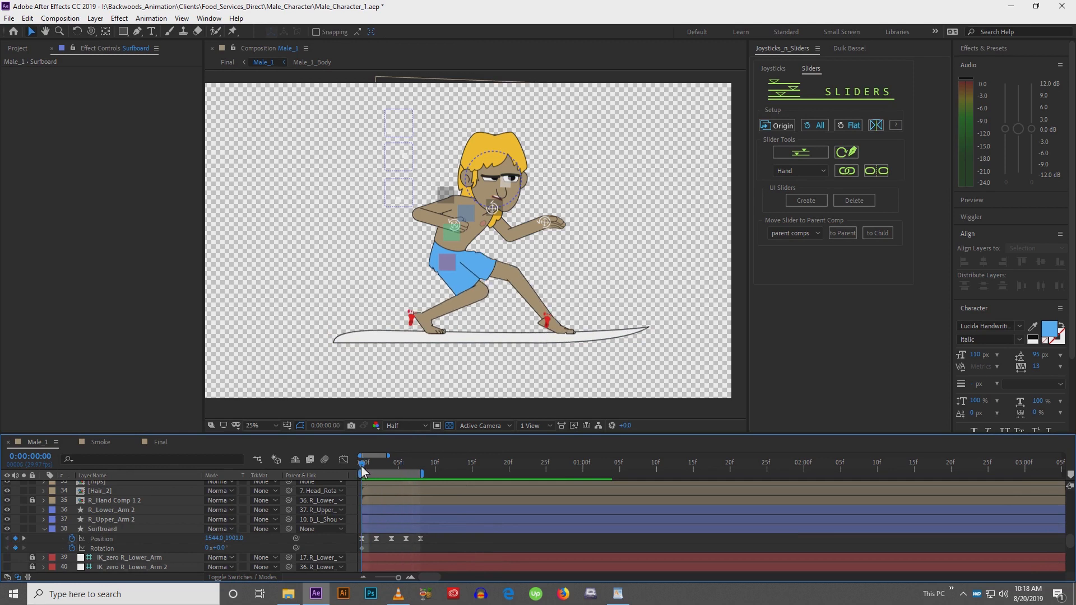
left_click(375, 530)
key("w")
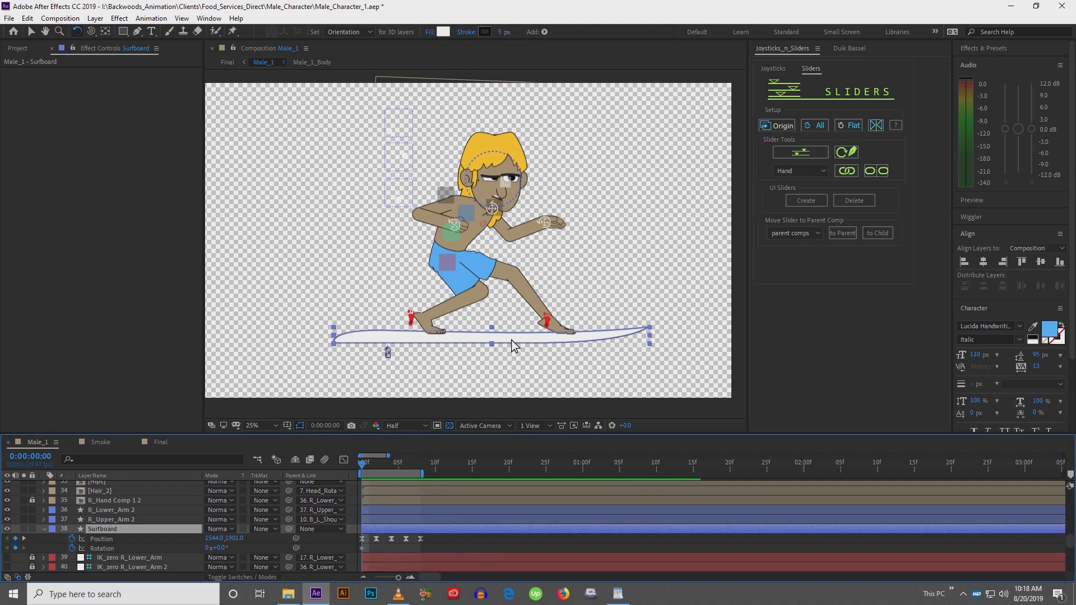
left_click(511, 339)
left_click_drag(511, 338, 509, 337)
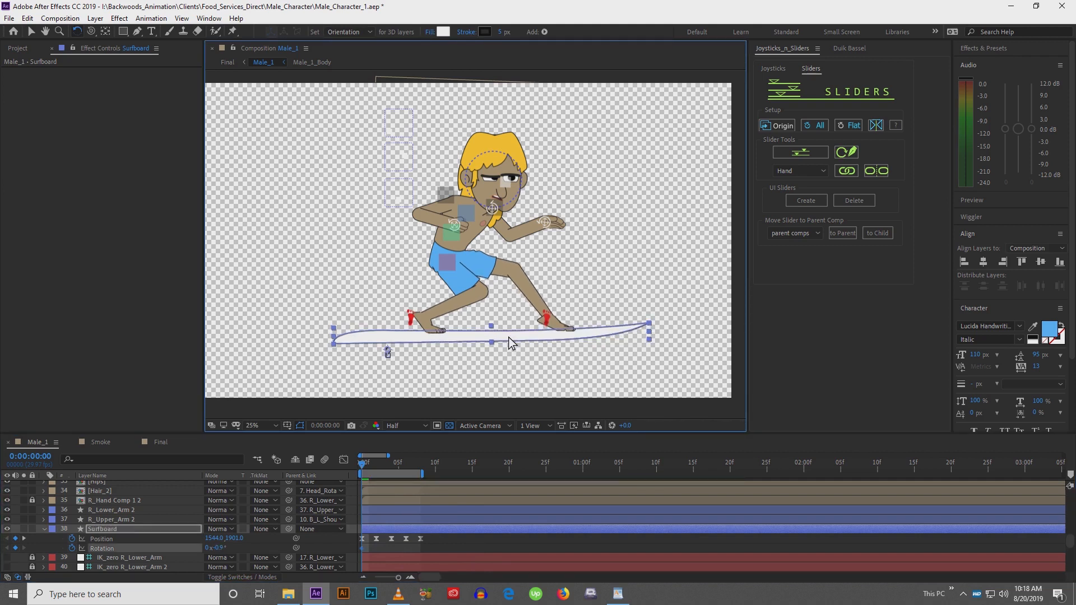
Tilt the surfboard to 0.7° at frame 2 and copy the -1° rotation keyframe to frame 4
left_click(376, 466)
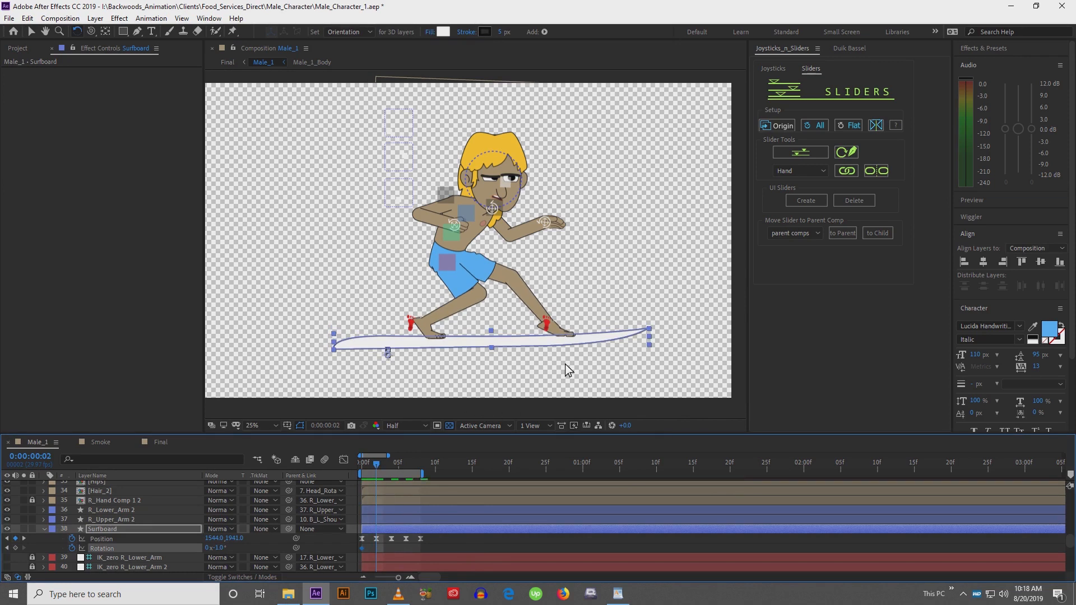
left_click_drag(576, 335, 576, 342)
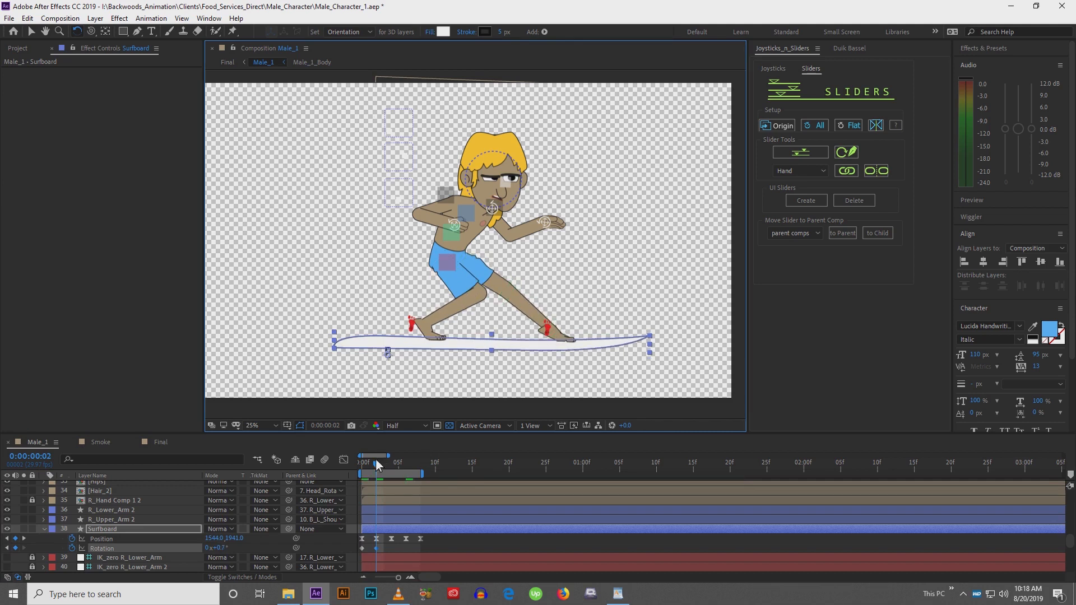
left_click_drag(375, 462, 392, 466)
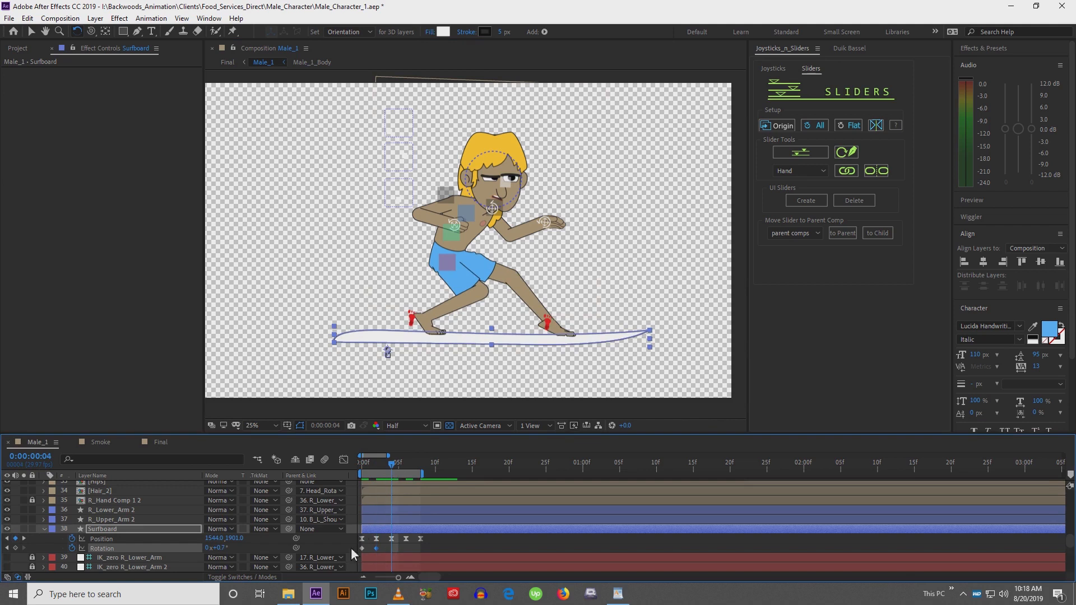
left_click(363, 547)
key("ctrl+c")
key("ctrl+v")
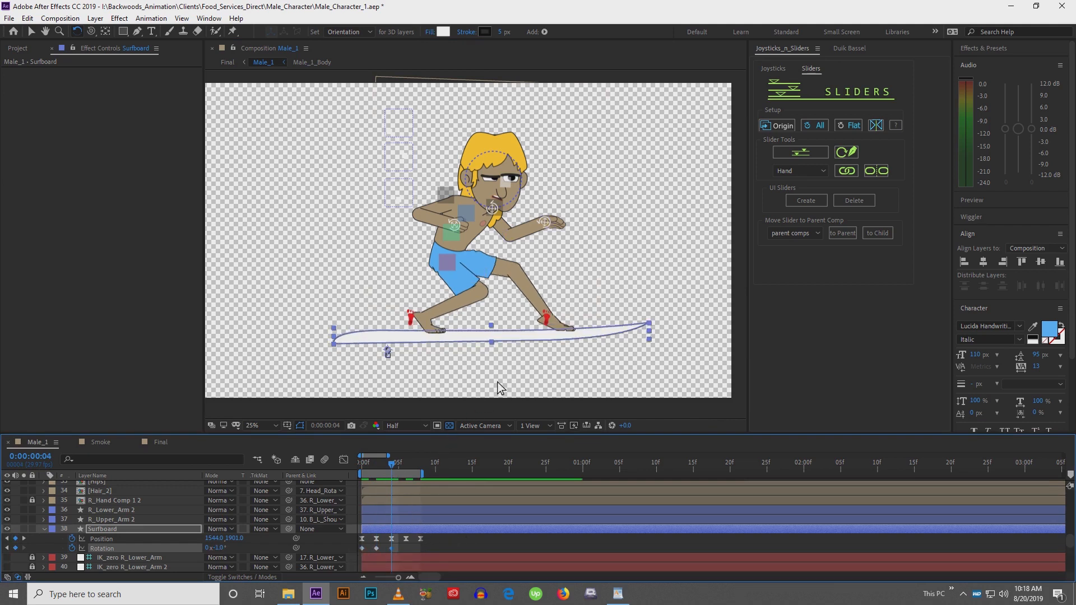
Paste copies of the tilt keyframes at frames 6 and 8 so the board rocks back and forth
left_click(395, 467)
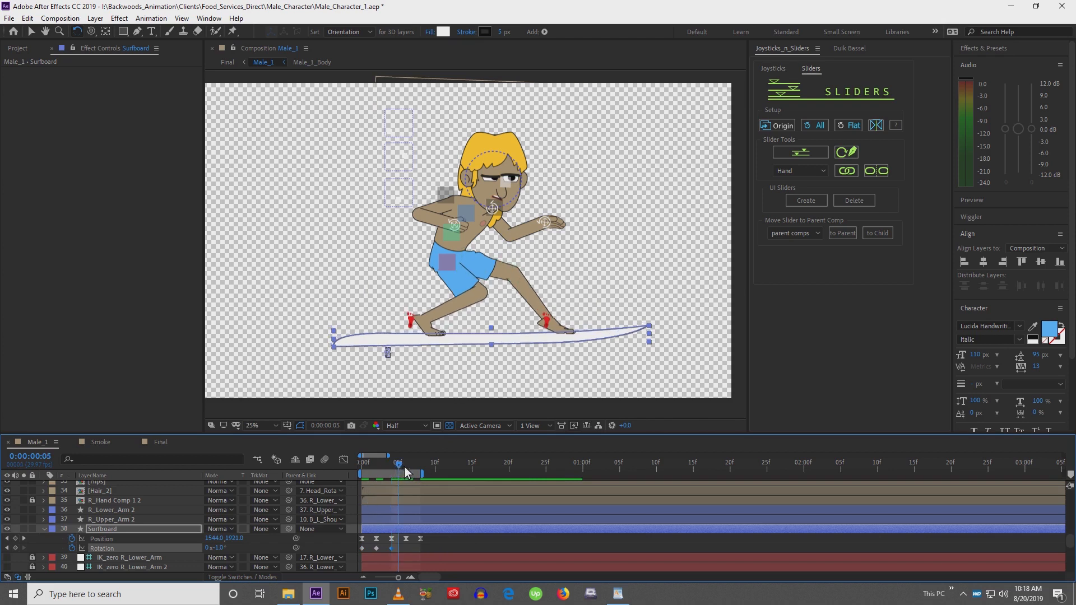
left_click(406, 470)
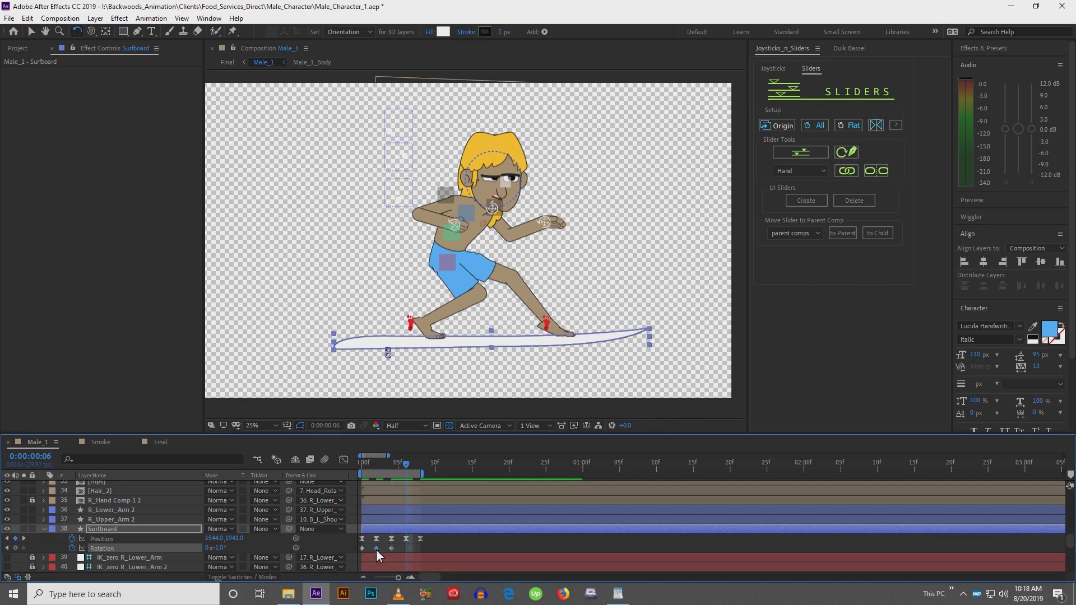
key("ctrl+c")
key("ctrl+v")
left_click(414, 465)
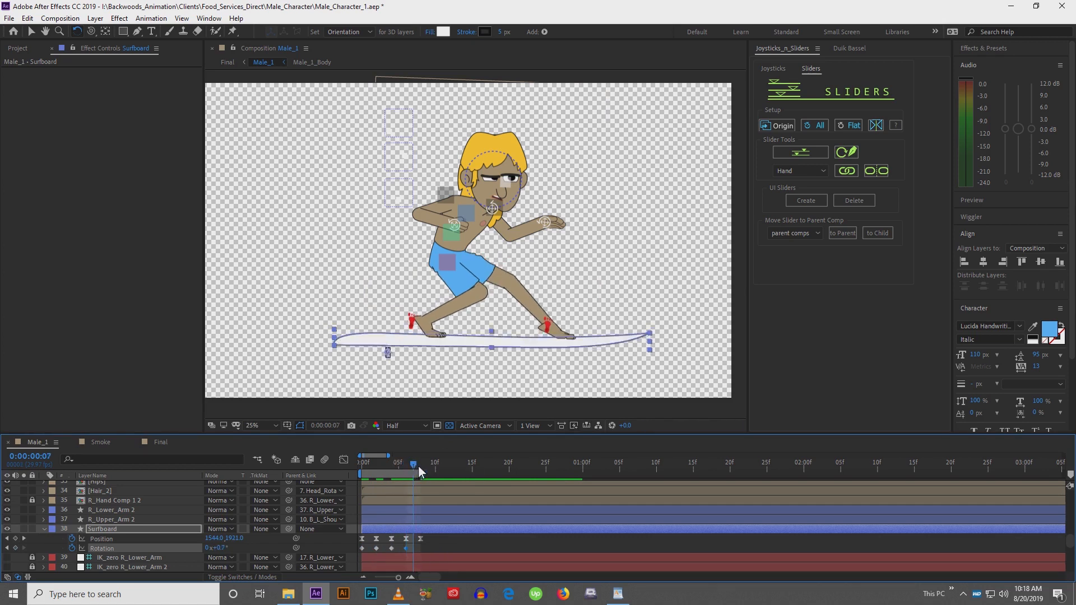
left_click(419, 466)
left_click(362, 547)
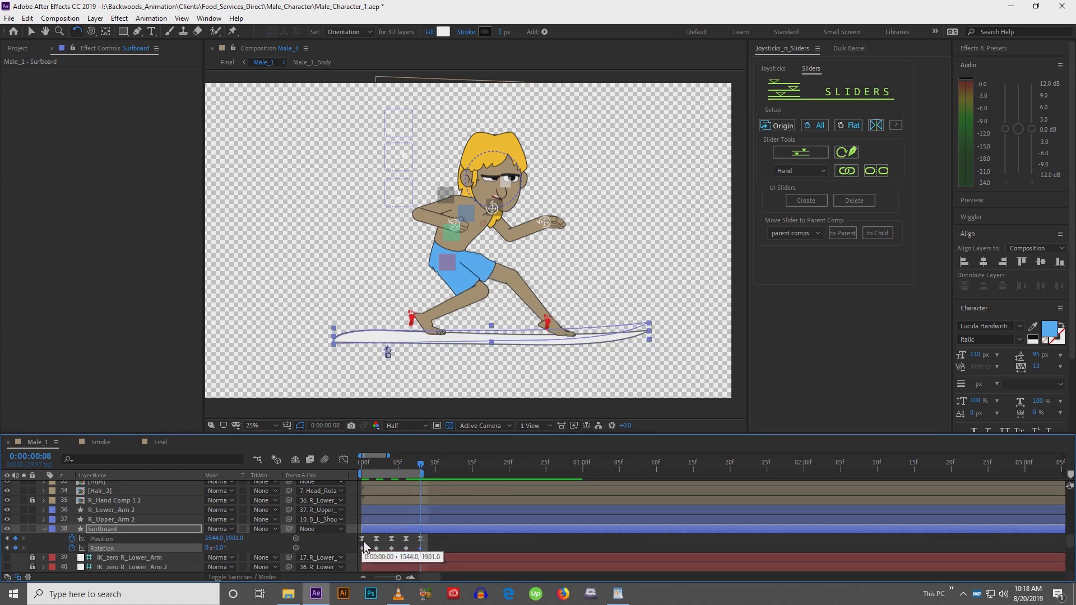
key("ctrl+c")
key("ctrl+v")
Shift all the surfboard's rotation keyframes one frame later and preview the motion
left_click_drag(429, 549, 355, 547)
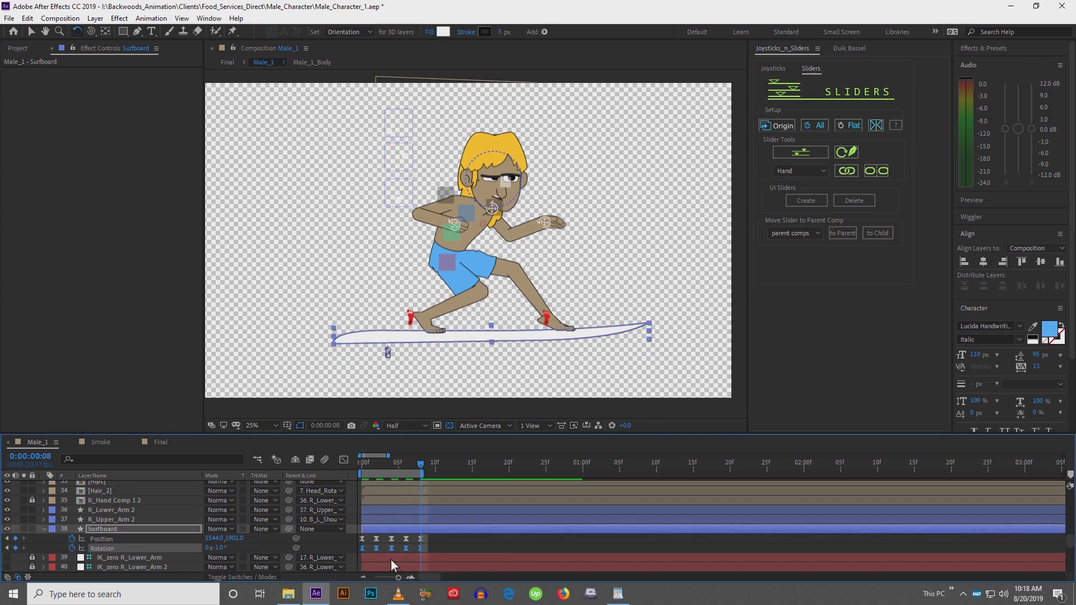
left_click_drag(363, 551, 368, 552)
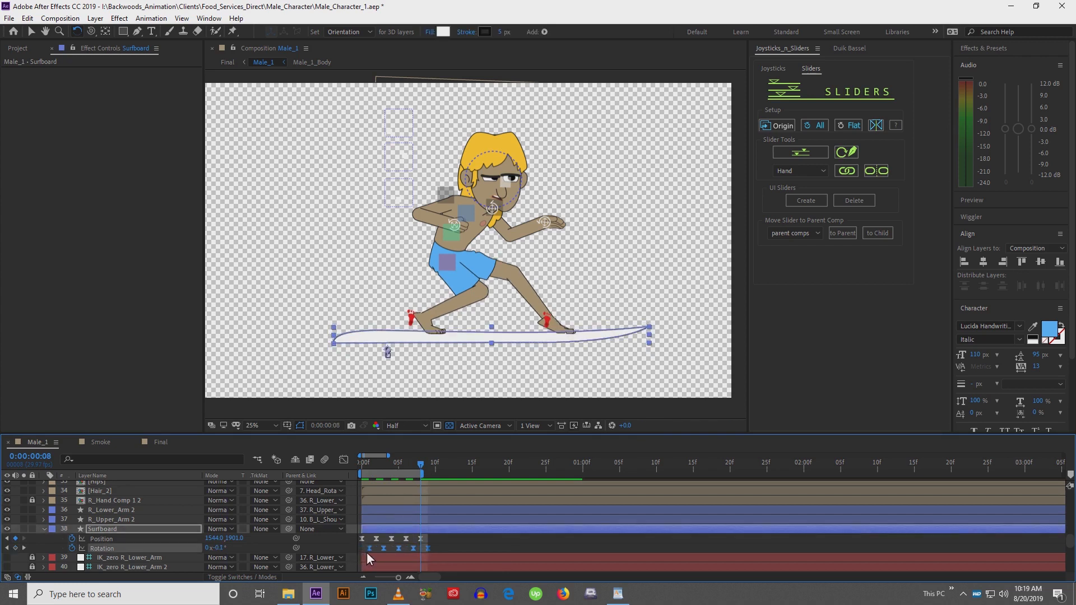
key("space")
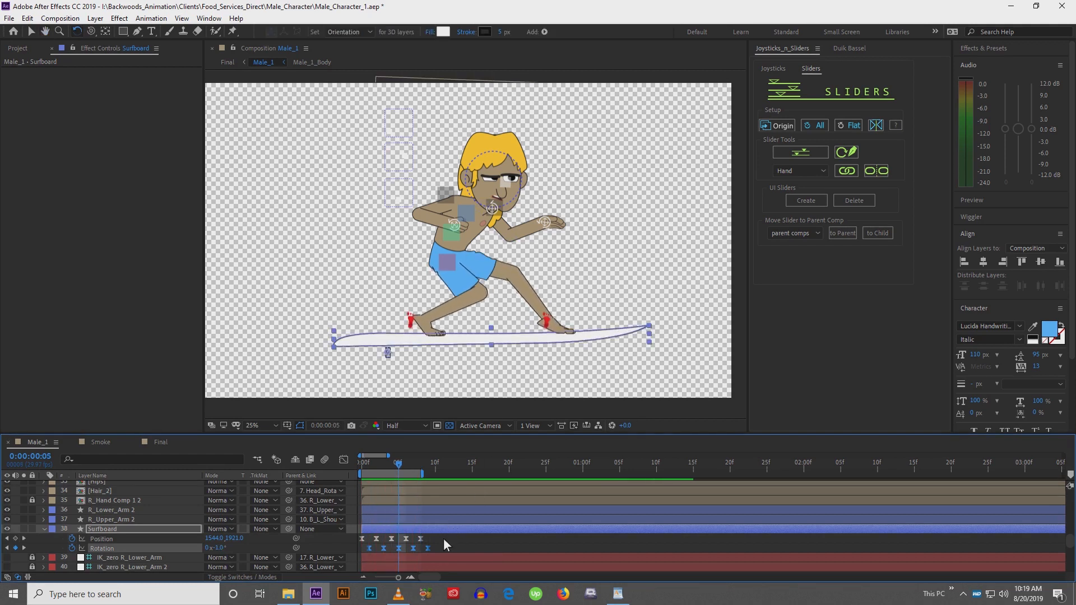
Stretch the position and rotation keyframes to three-frame spacing, extend the work area to frame 12, and preview
mouse_move(442, 538)
left_mouse_down()
mouse_move(374, 550)
mouse_move(388, 552)
mouse_move(394, 536)
mouse_move(440, 551)
left_mouse_up()
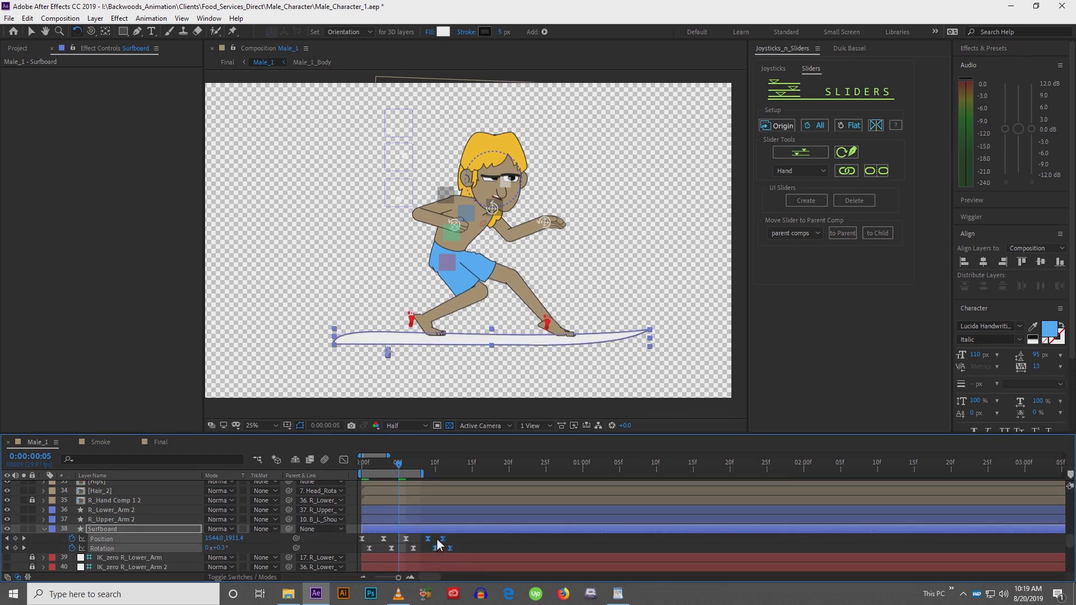
left_click_drag(438, 537, 456, 551)
left_click_drag(424, 477, 452, 479)
key("space")
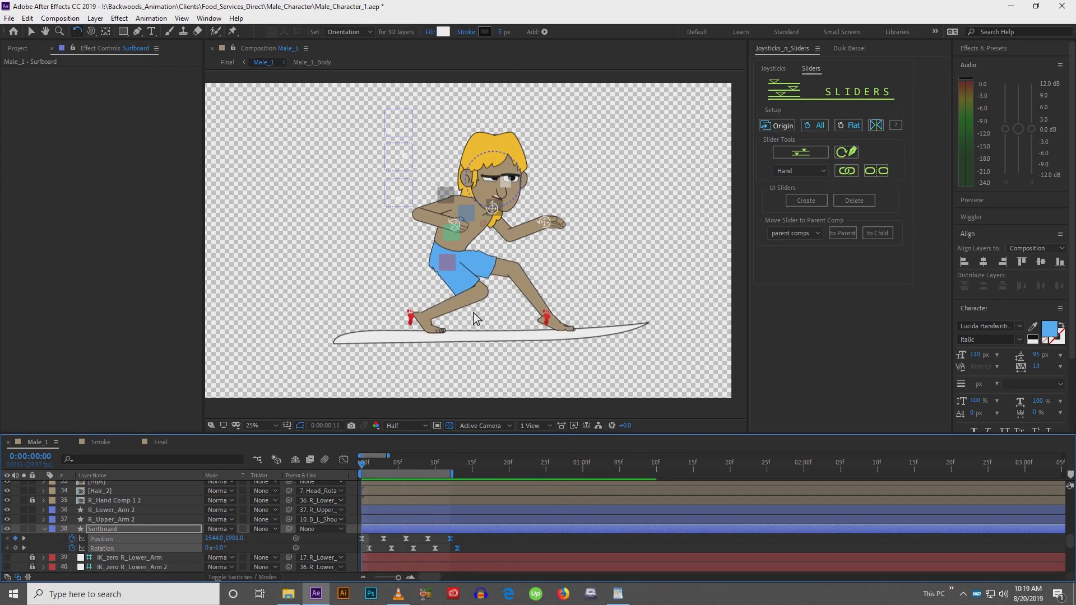
At frame 3, raise the surfboard's position to 1544, 1921
key("space")
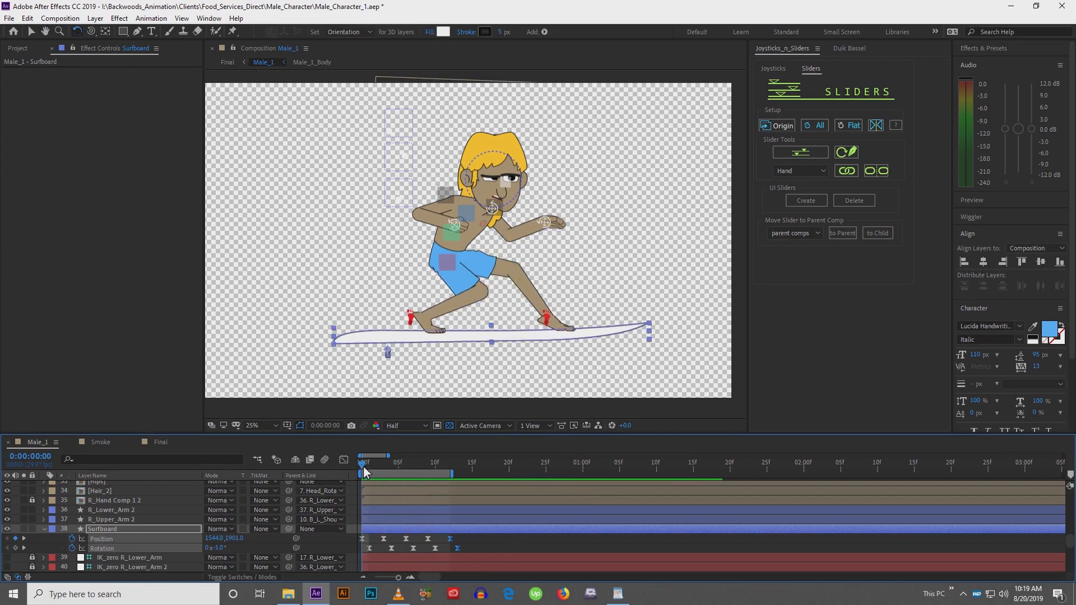
left_click_drag(363, 467, 388, 460)
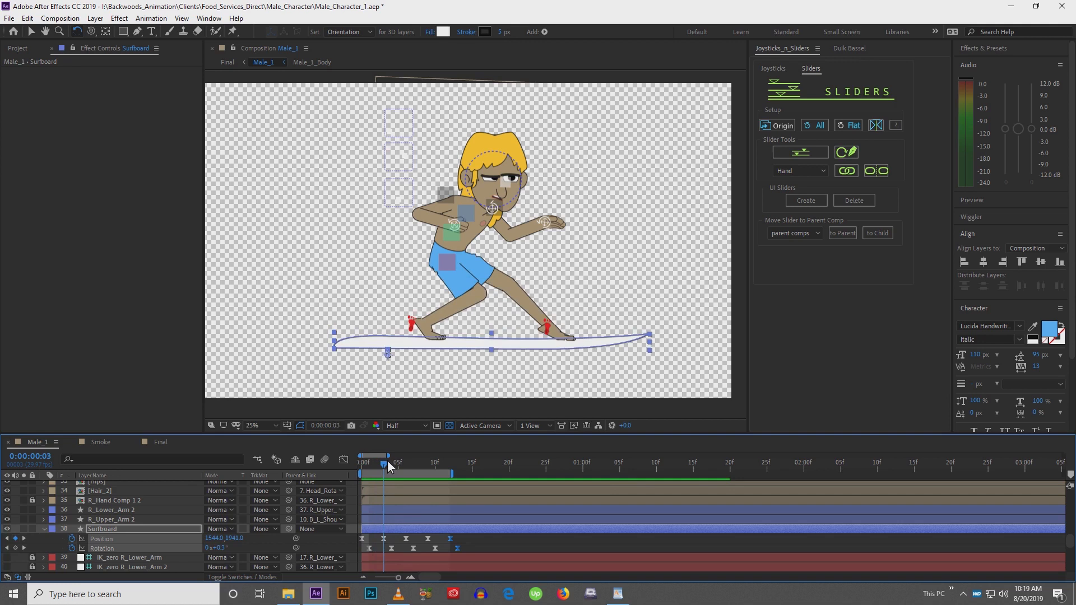
left_click(376, 539)
left_click(377, 528)
scroll(388, 355, "up", 2)
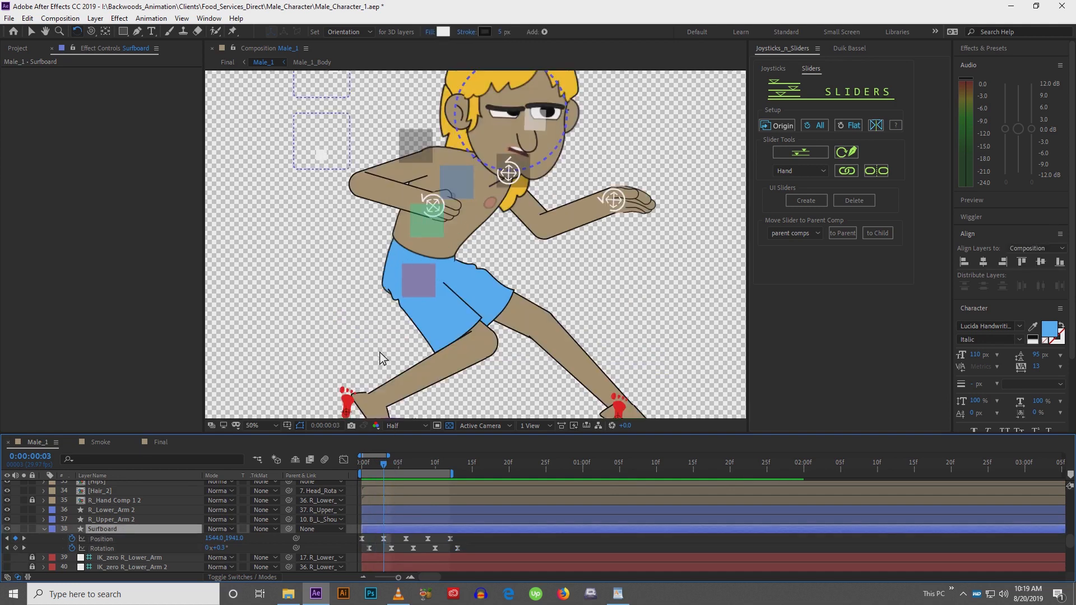
left_click_drag(422, 335, 472, 243)
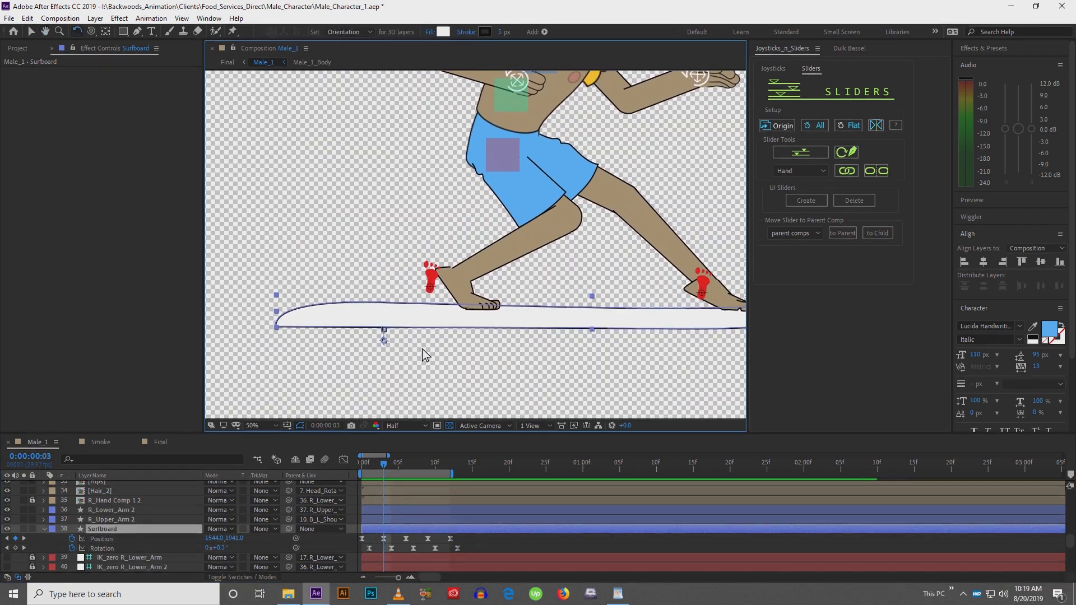
key("shift+Up")
key("shift+Up")
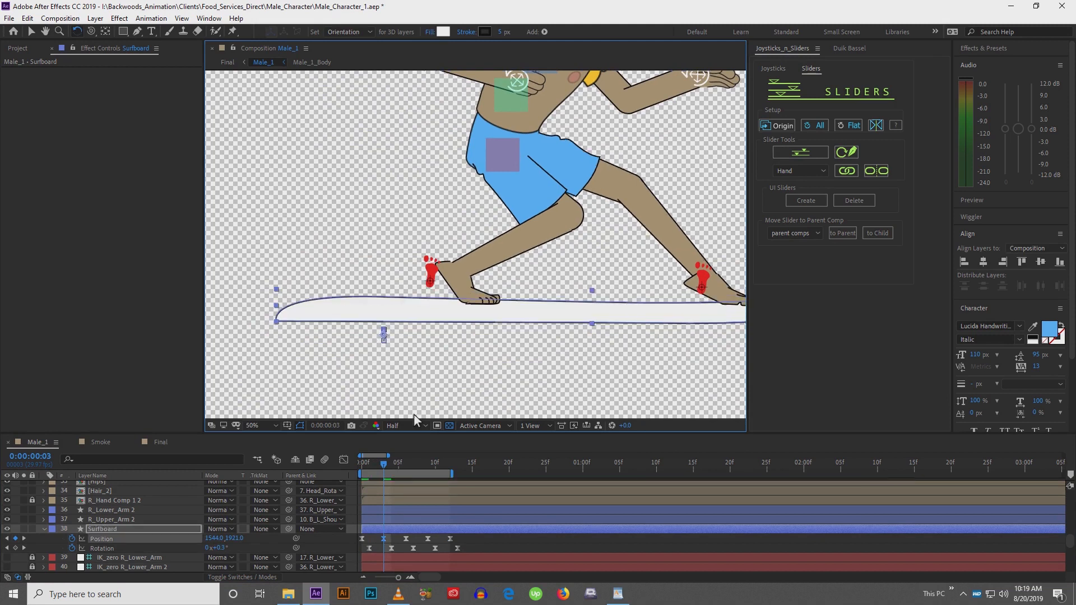
Copy the first position keyframes and paste them at frame 6 so the bob repeats
left_click(380, 466)
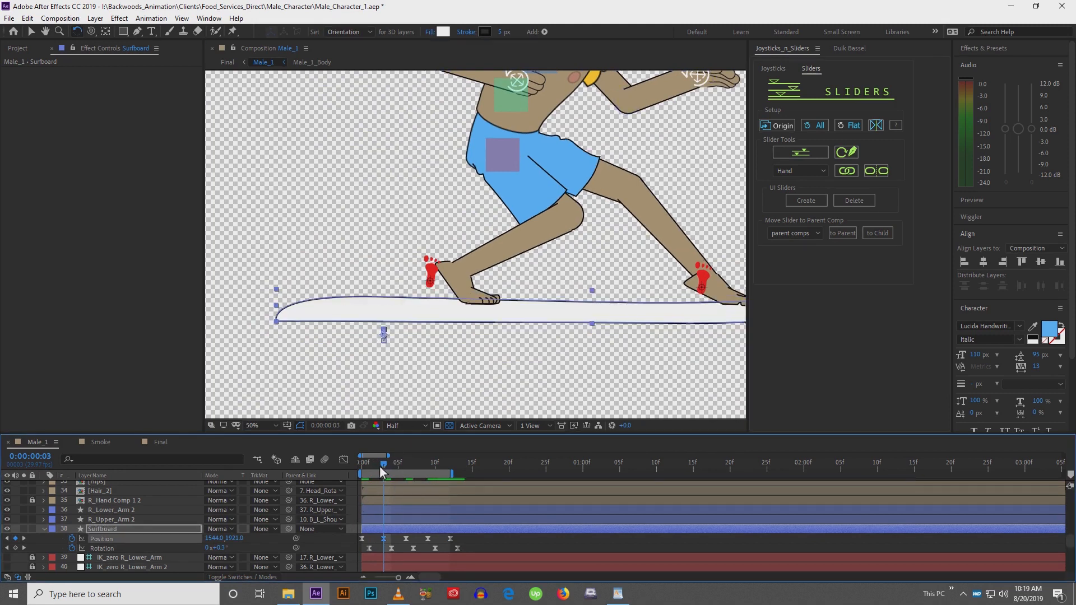
mouse_move(379, 466)
left_mouse_down()
mouse_move(351, 465)
mouse_move(373, 469)
left_mouse_up()
left_click_drag(392, 471, 405, 472)
left_click(362, 539)
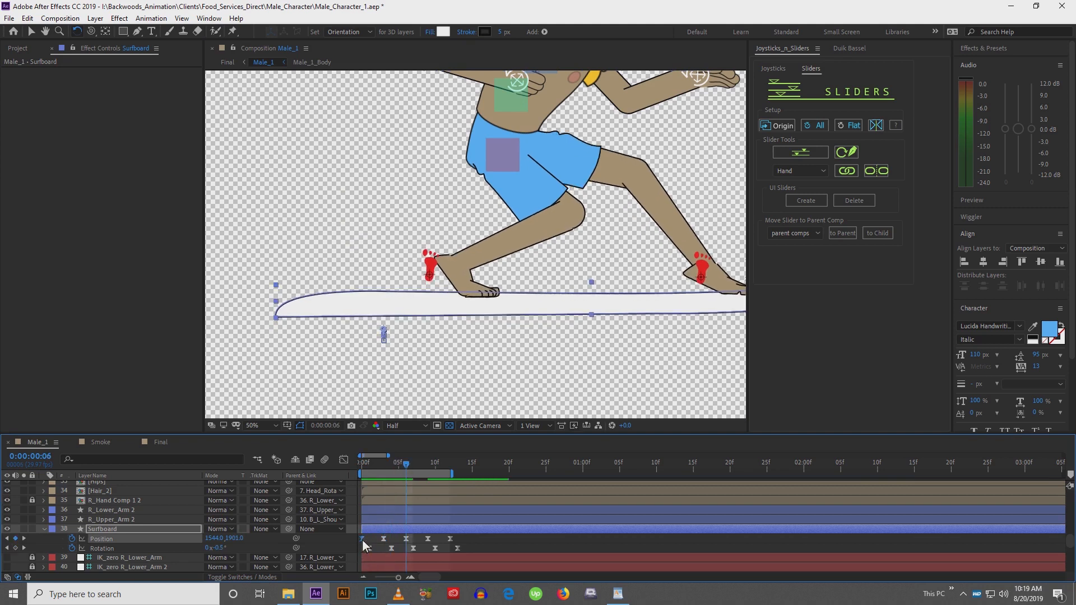
key("ctrl+c")
key("ctrl+v")
left_click_drag(418, 537, 353, 542)
key("ctrl+c")
key("ctrl+v")
Preview the surfboard's bobbing and tilting animation
left_click_drag(480, 322, 412, 325)
key("comma")
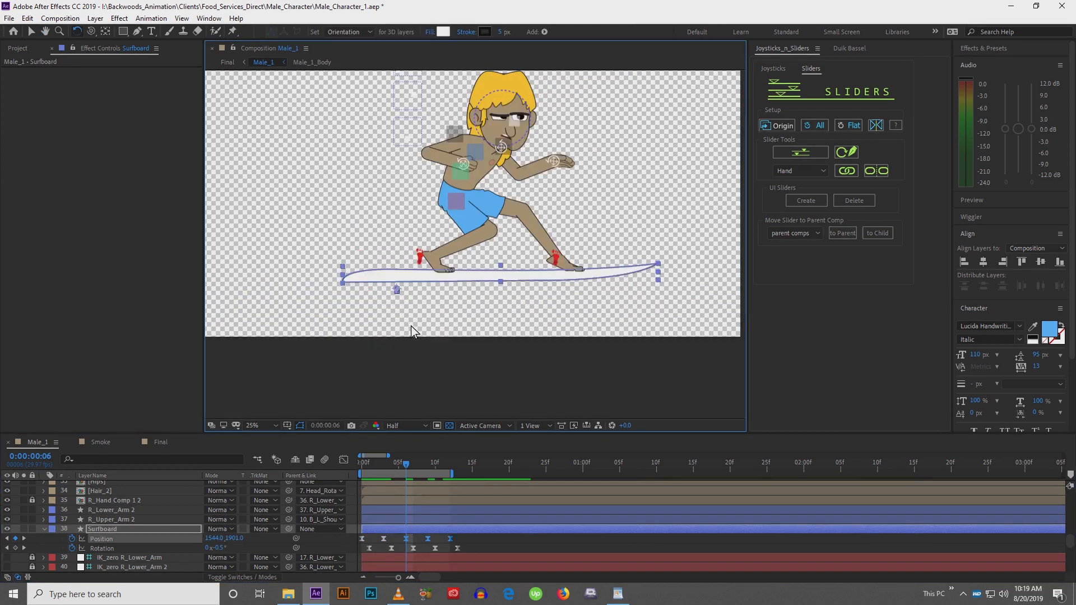
key("space")
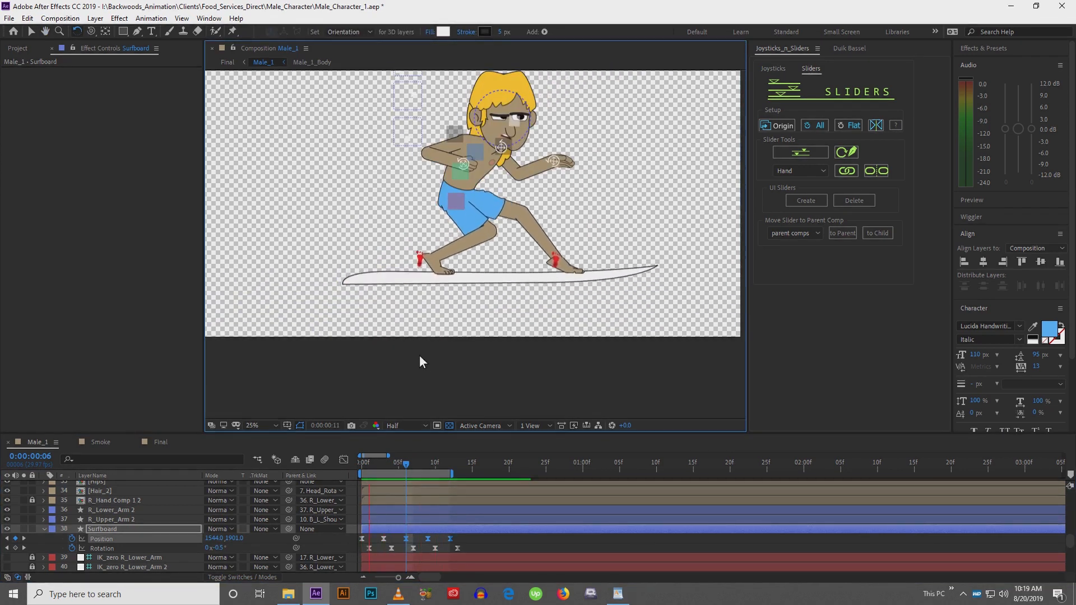
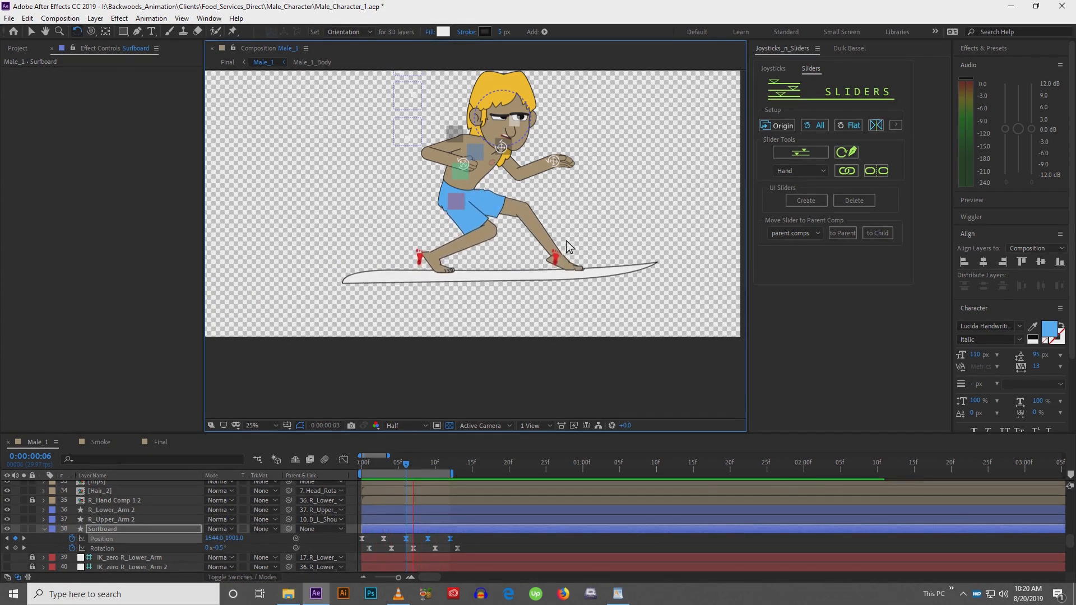
Paste the surfboard's position and rotation keyframes at frame 12 to continue the bob cycle
key("space")
left_click_drag(572, 231, 537, 272)
left_click_drag(432, 463, 450, 466)
left_click_drag(475, 537, 387, 552)
key("ctrl+v")
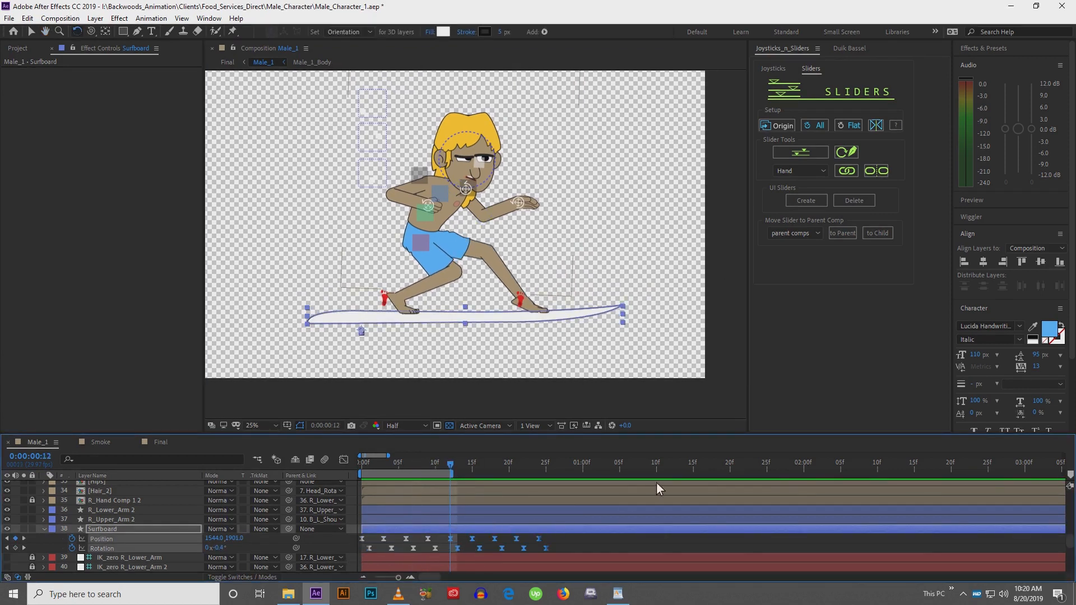
Copy all the surfboard keyframes and paste them repeatedly to loop the bobbing over about three seconds
left_click_drag(561, 463, 540, 473)
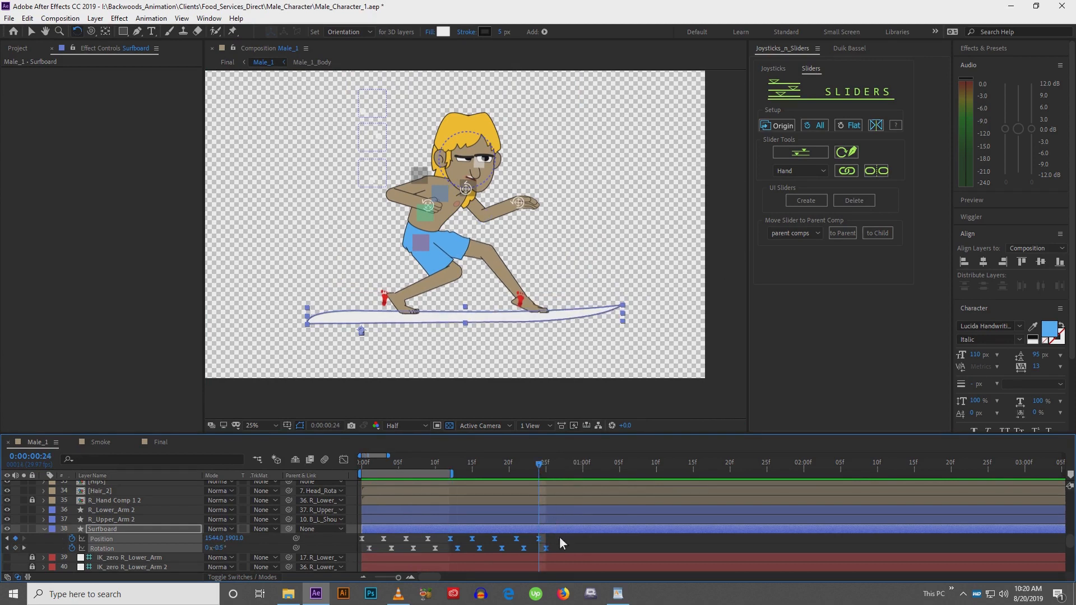
left_click_drag(560, 536, 360, 554)
key("ctrl+c")
left_click(715, 471)
key("ctrl+v")
left_click_drag(739, 539, 359, 553)
key("ctrl+c")
key("ctrl+v")
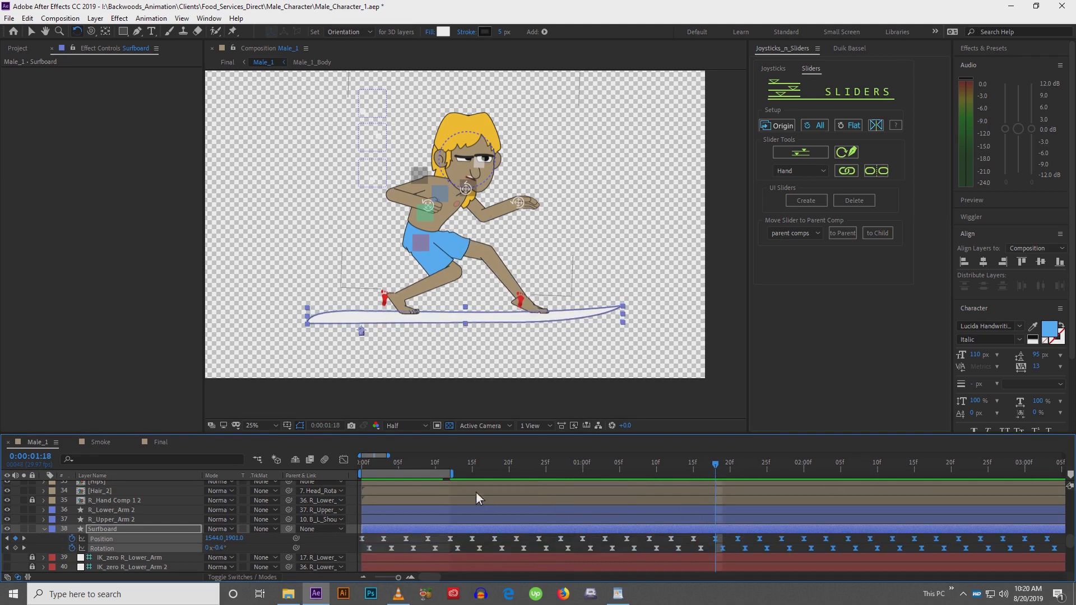
left_click_drag(389, 454, 404, 455)
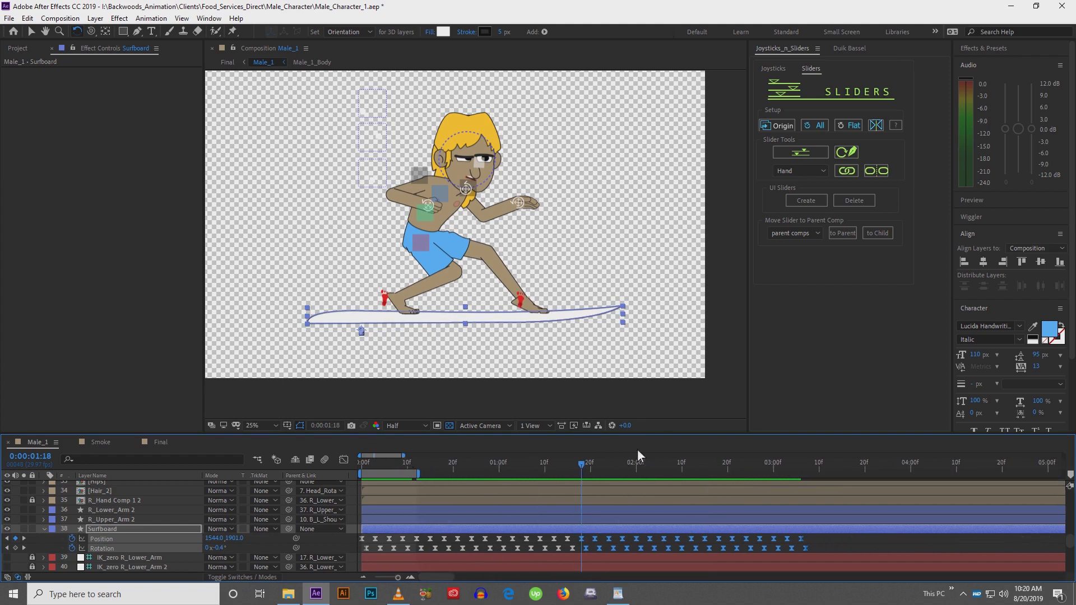
left_click(771, 468)
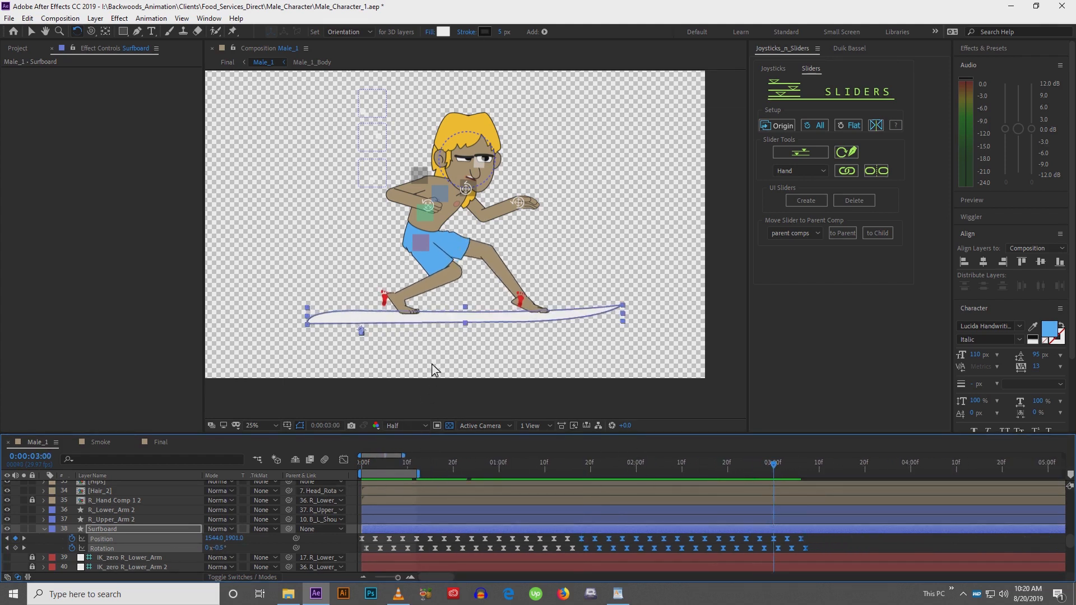
key("v")
left_click(366, 464)
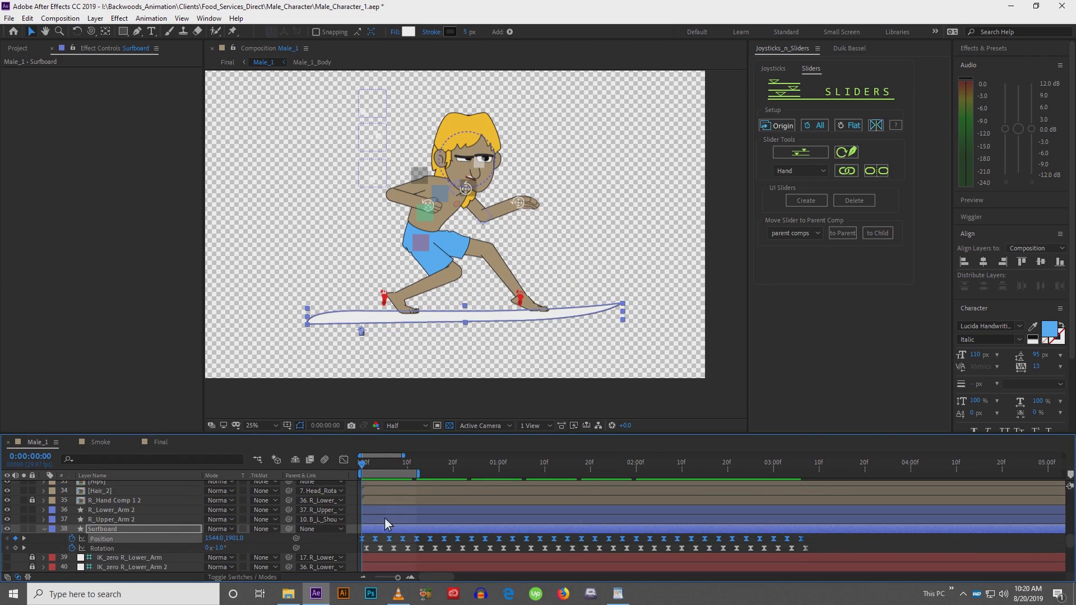
Keyframe the B_Hips controller's position at frame 0 and lower it to 1970, 1309 at frame 3
scroll(415, 529, "up", 2)
key("v")
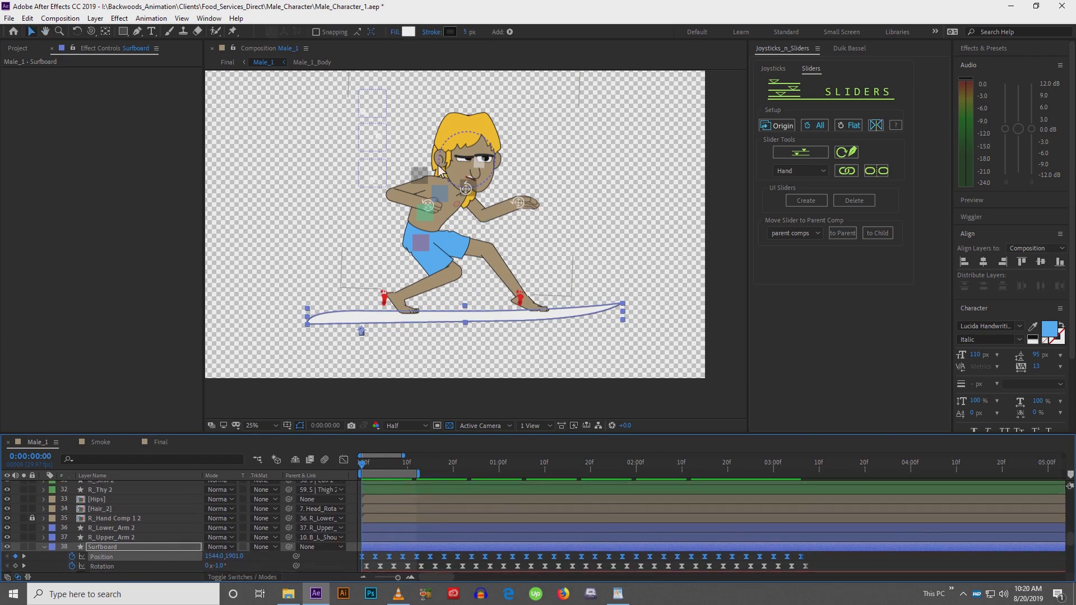
left_click(420, 247)
scroll(432, 247, "up", 2)
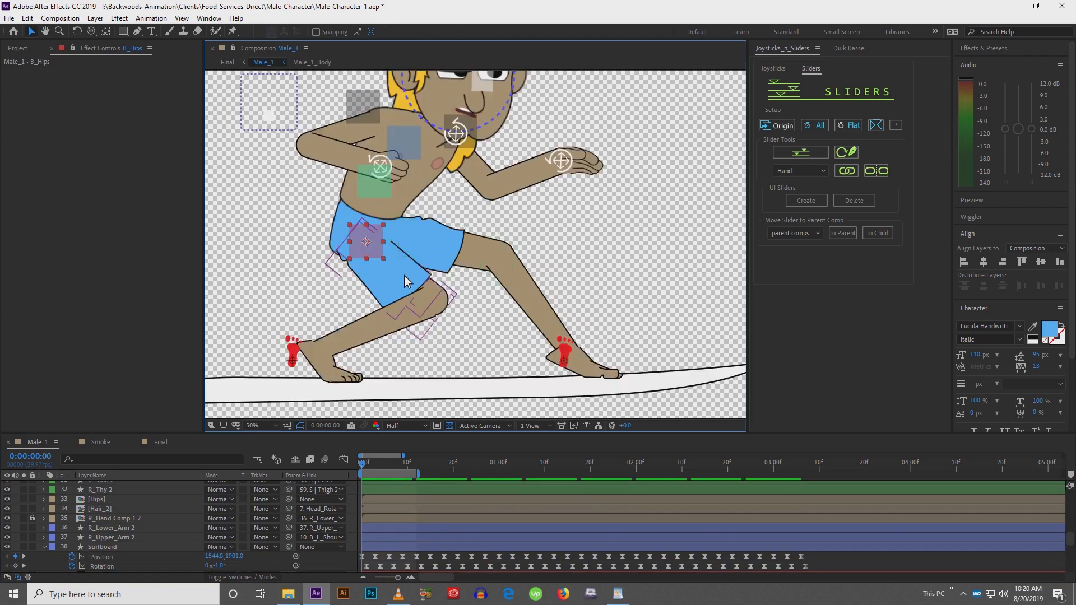
scroll(122, 533, "up", 5)
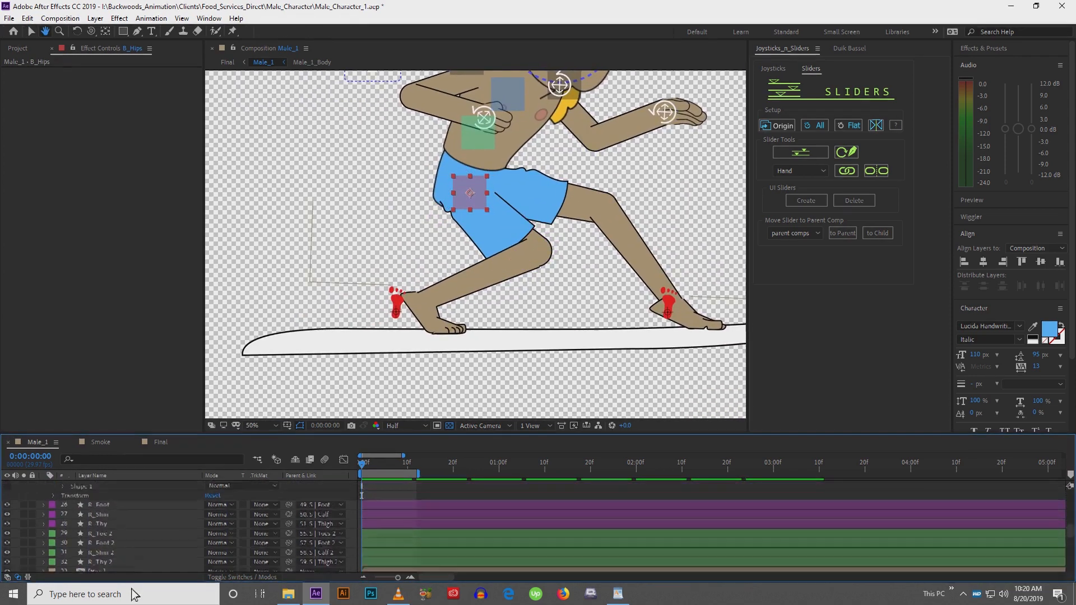
scroll(137, 524, "up", 5)
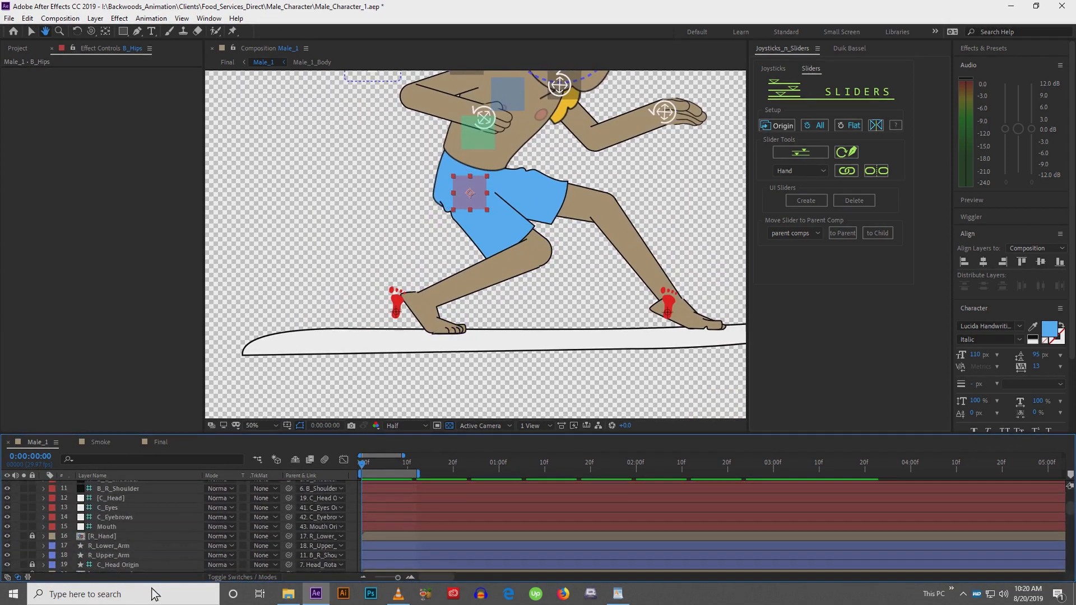
key("p")
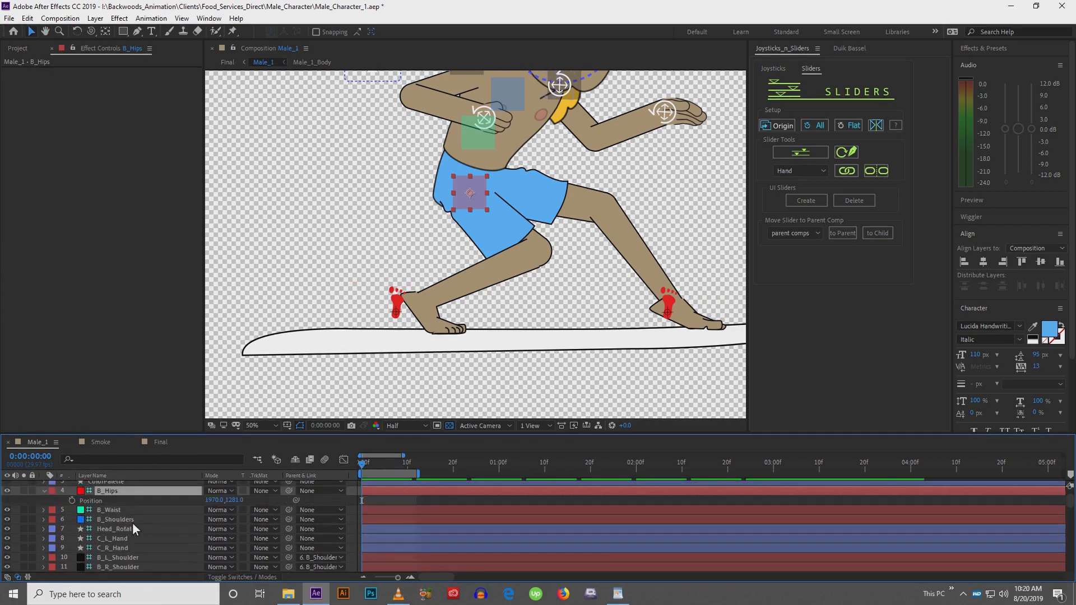
left_click(72, 501)
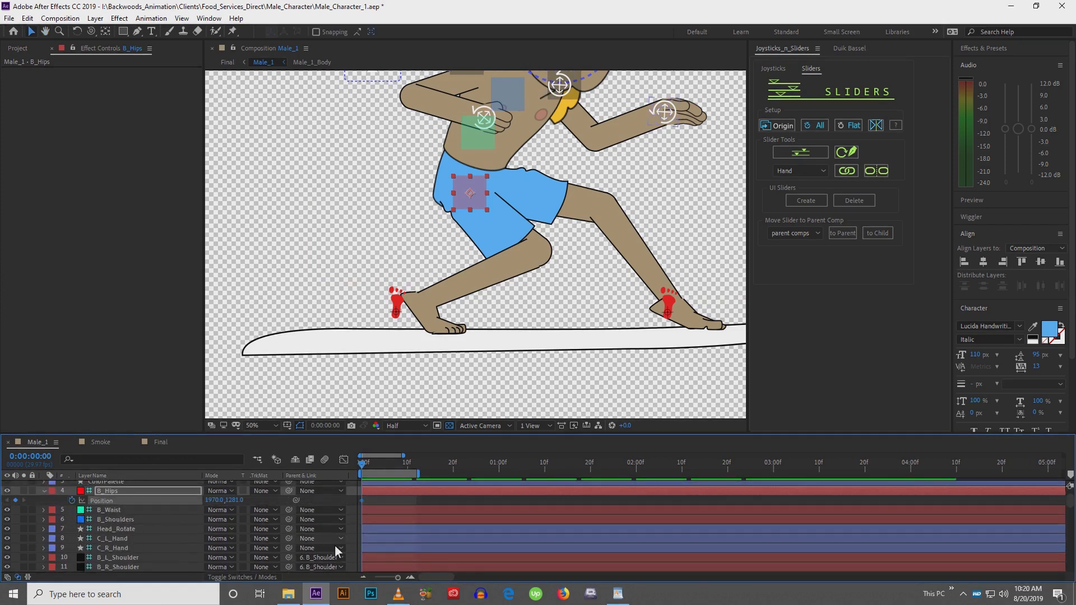
left_click_drag(335, 546, 441, 157)
left_click_drag(370, 466, 388, 604)
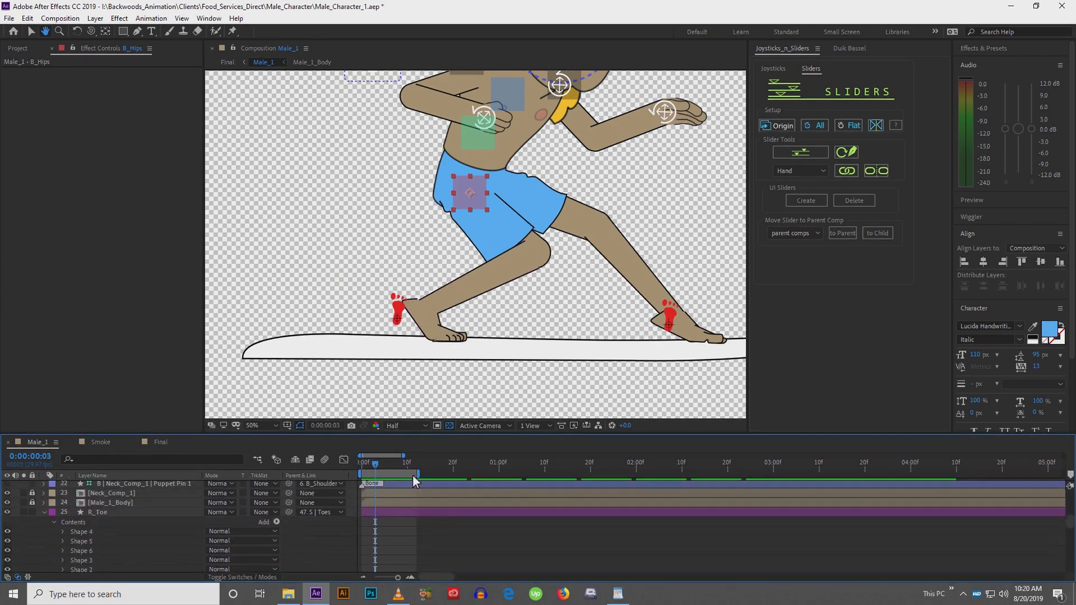
left_click_drag(416, 487, 448, 538)
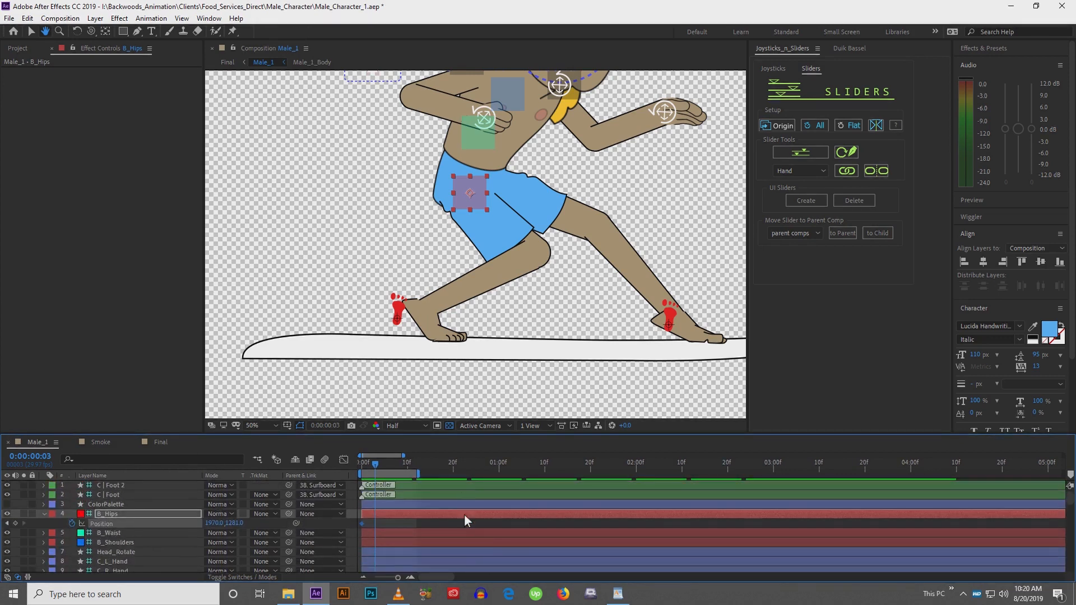
key("shift+Down")
key("Down")
key("Down")
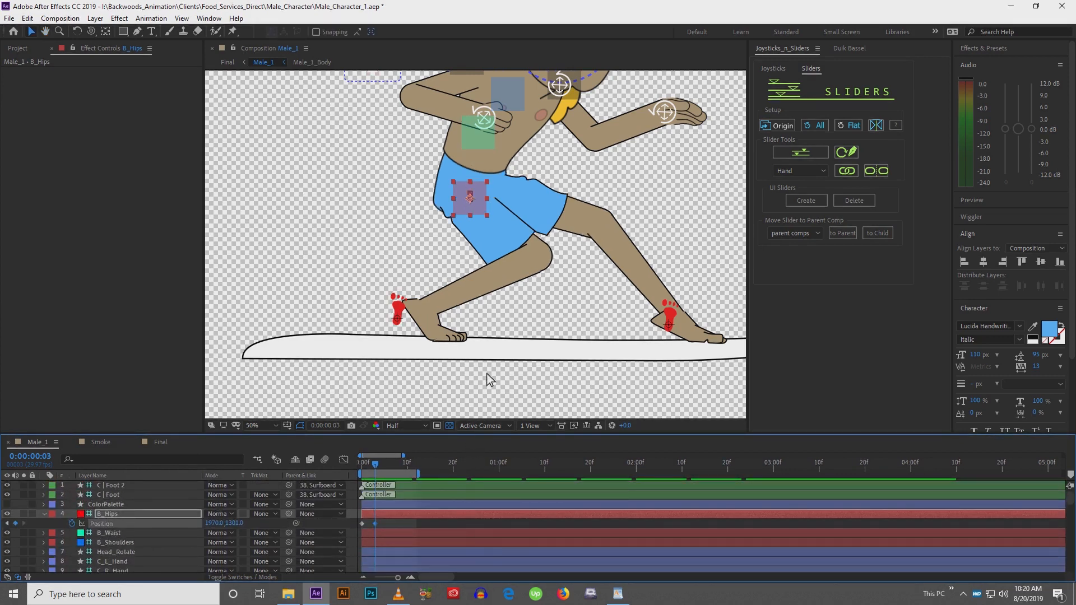
key("Down")
key("Down")
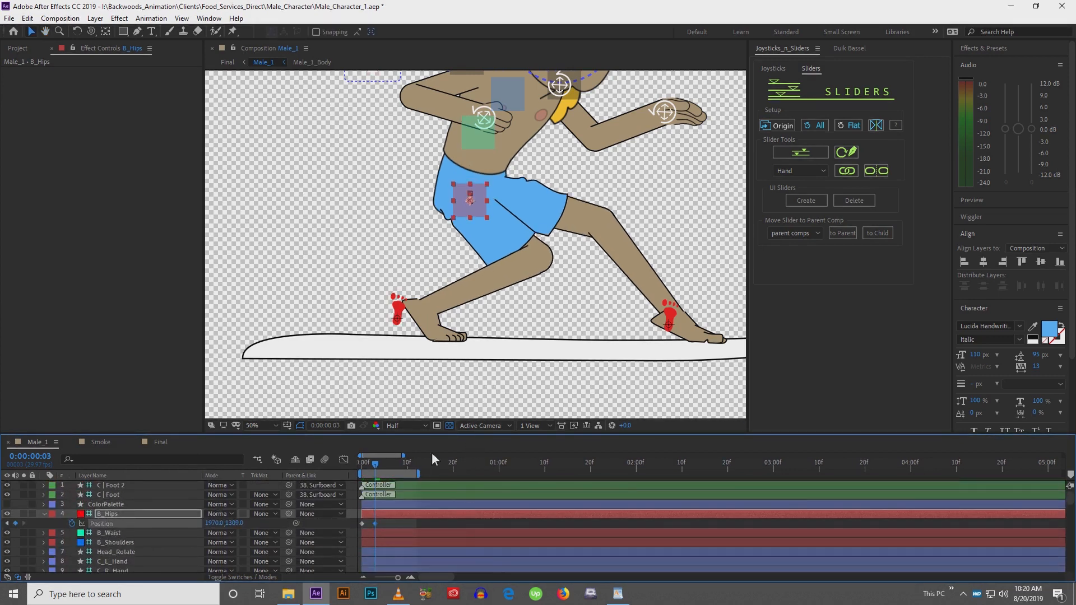
Copy the first hip keyframe to frame 6, then shift the hip keyframes three frames later
left_click_drag(375, 466, 389, 467)
left_click(362, 526)
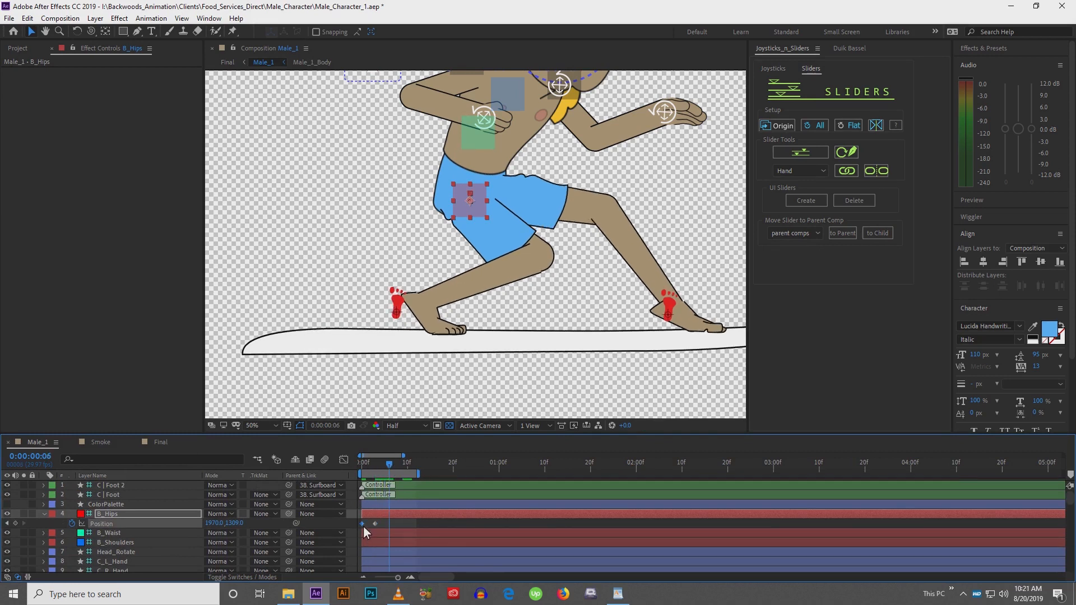
key("ctrl+c")
key("ctrl+v")
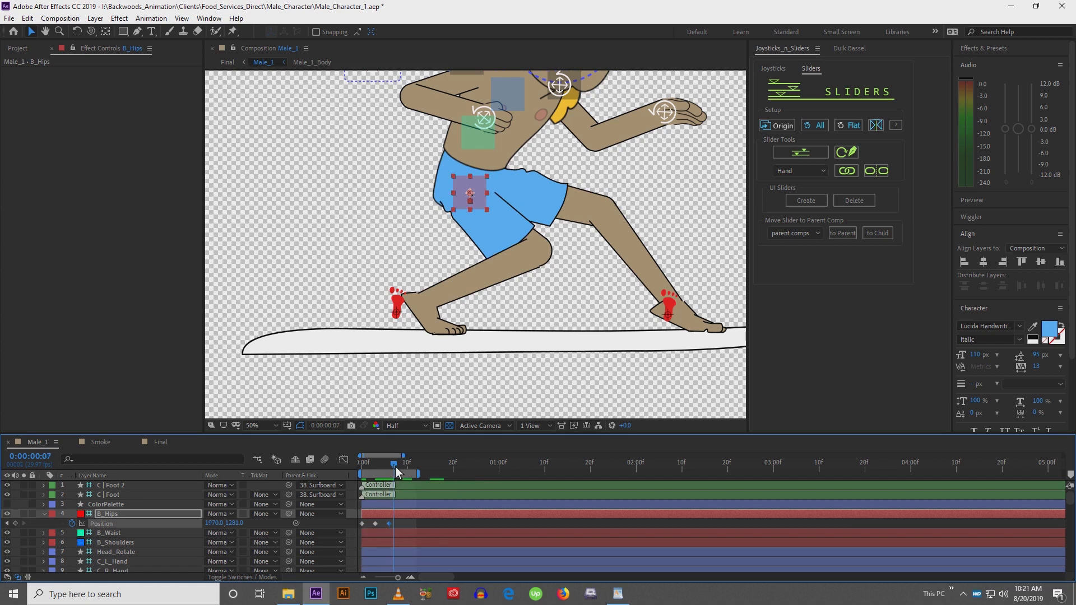
left_click_drag(395, 466, 391, 468)
left_click_drag(396, 524, 355, 530)
mouse_move(362, 527)
left_click_drag(362, 527, 375, 527)
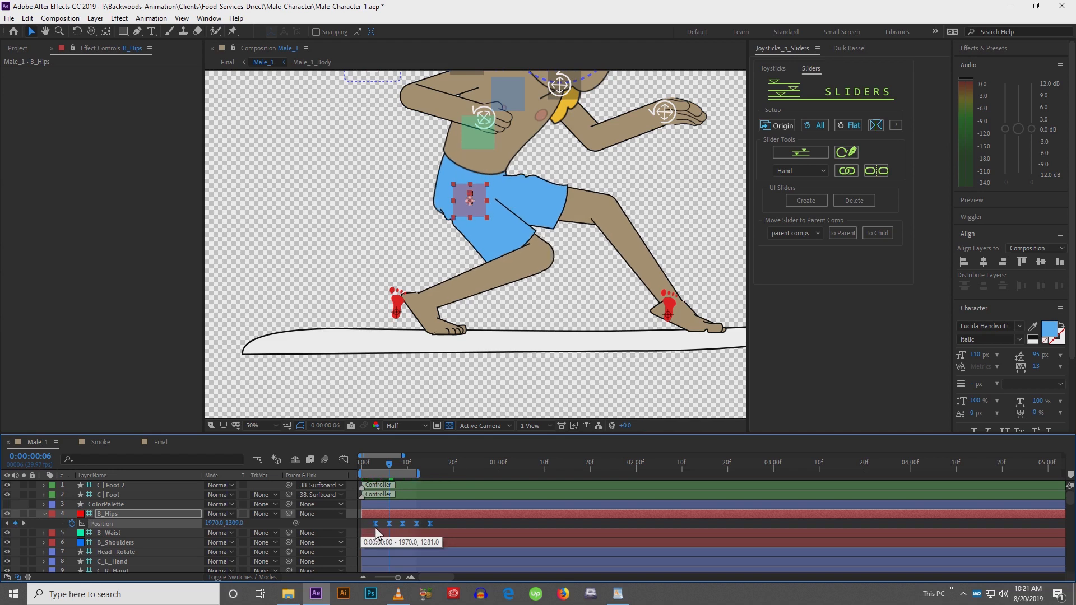
left_click_drag(373, 467, 348, 464)
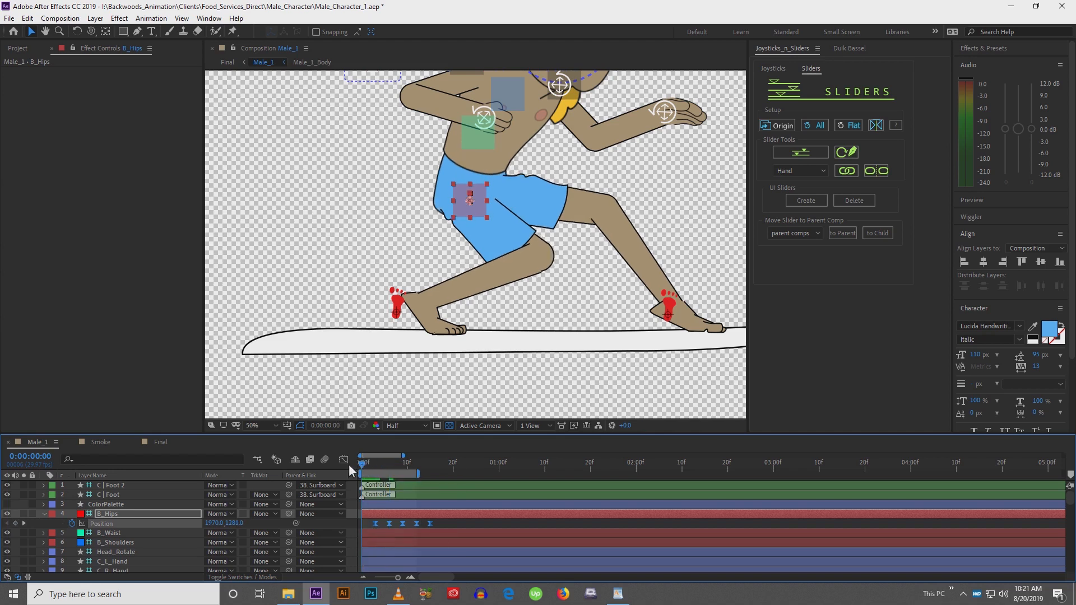
Copy the lowered hip keyframe and paste it at frame 0
left_click(392, 526)
left_click(389, 525)
key("ctrl+c")
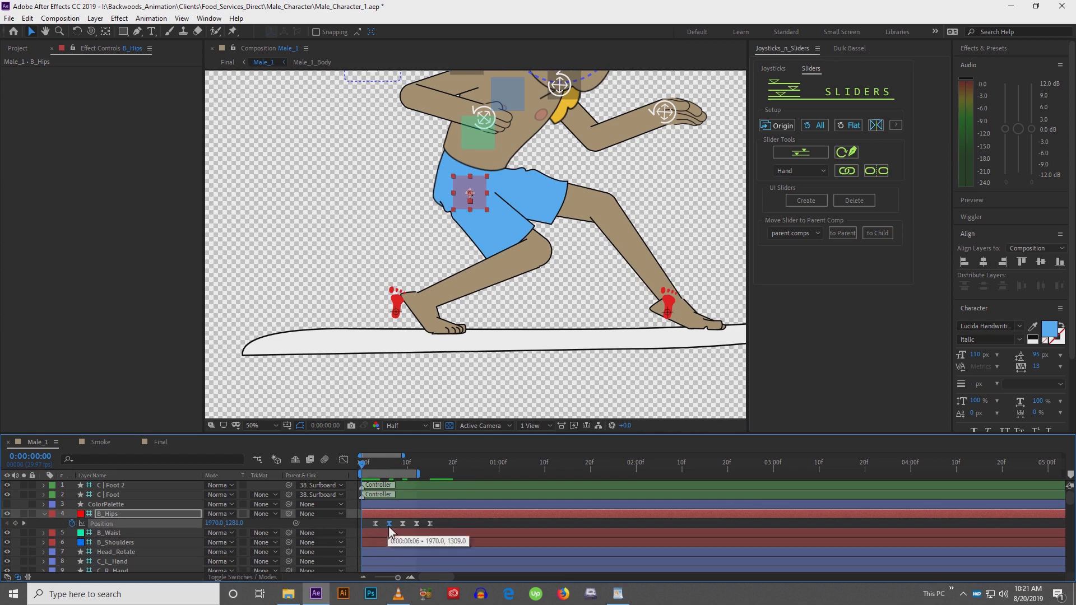
key("ctrl+v")
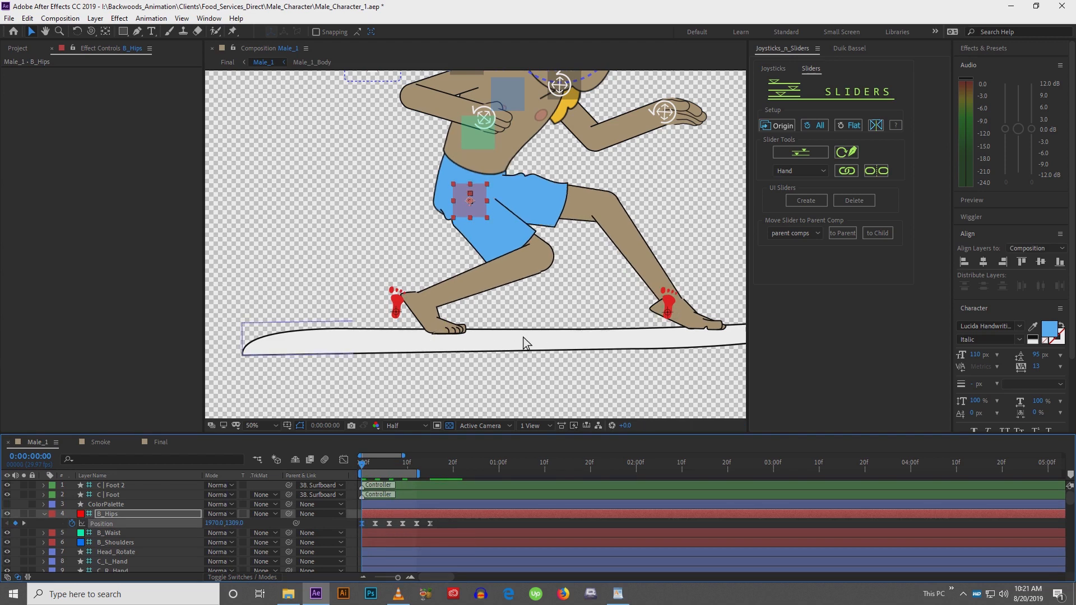
Preview the hips bobbing together with the surfboard
left_click_drag(523, 337, 477, 330)
scroll(477, 331, "down", 2)
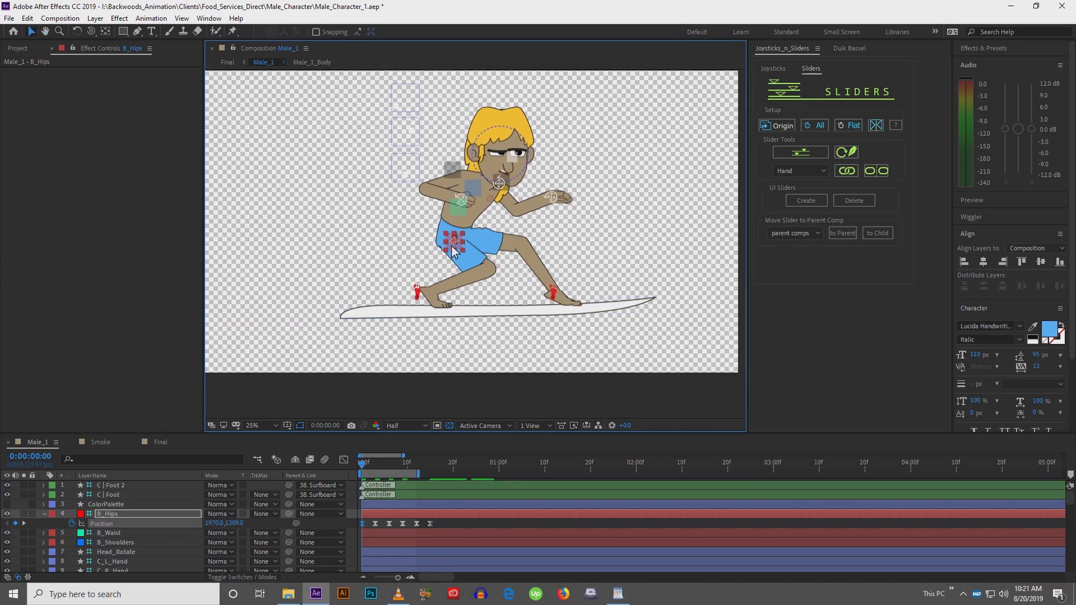
key("space")
left_click(362, 462)
left_click_drag(364, 463, 365, 463)
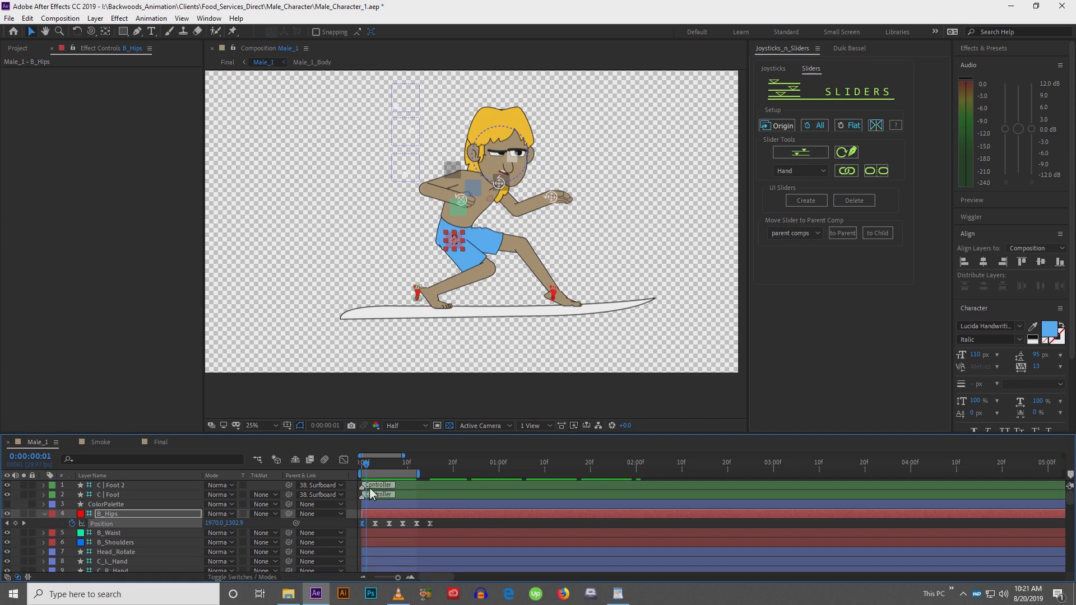
mouse_move(364, 465)
left_mouse_down()
mouse_move(374, 465)
mouse_move(355, 466)
left_mouse_up()
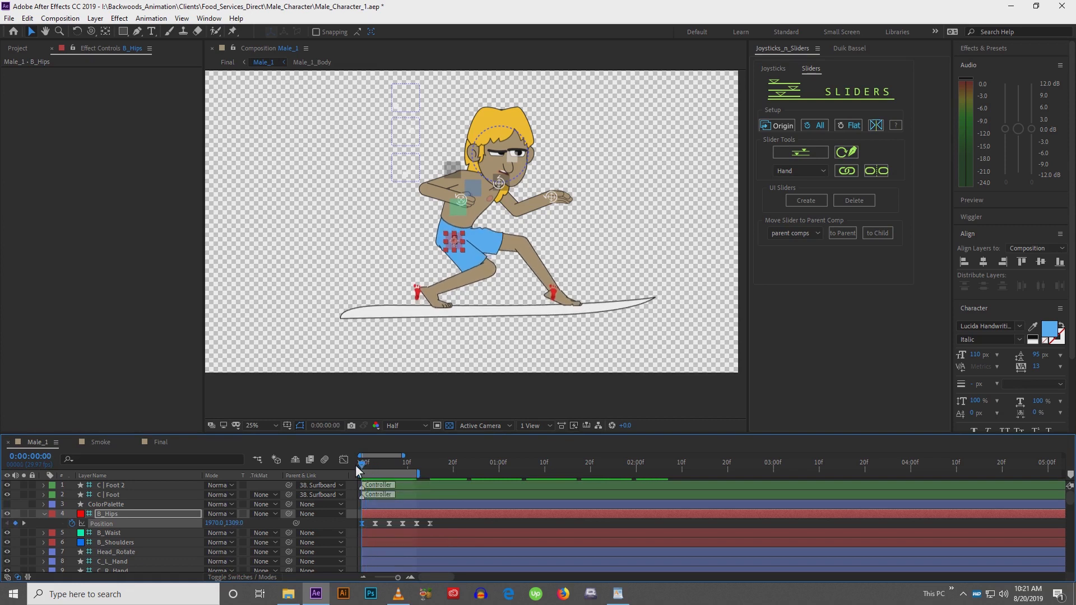
Delete the first hip keyframe, offset the remaining hip keyframes to start at frame 2, and preview
left_click(362, 523)
key("Delete")
left_click_drag(365, 521, 415, 524)
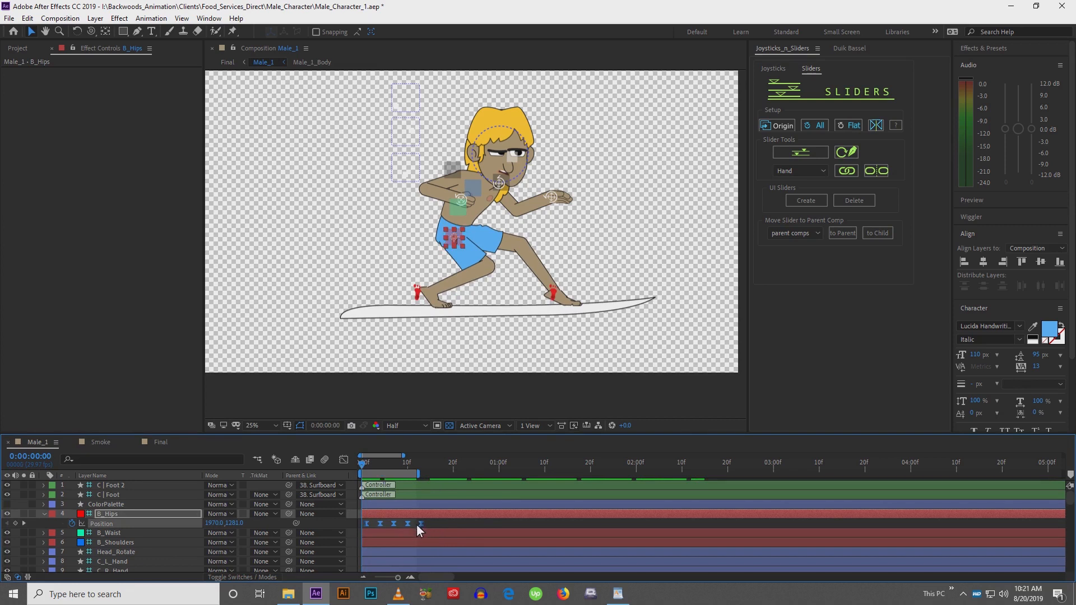
left_click_drag(363, 468, 376, 469)
left_click_drag(374, 529, 383, 528)
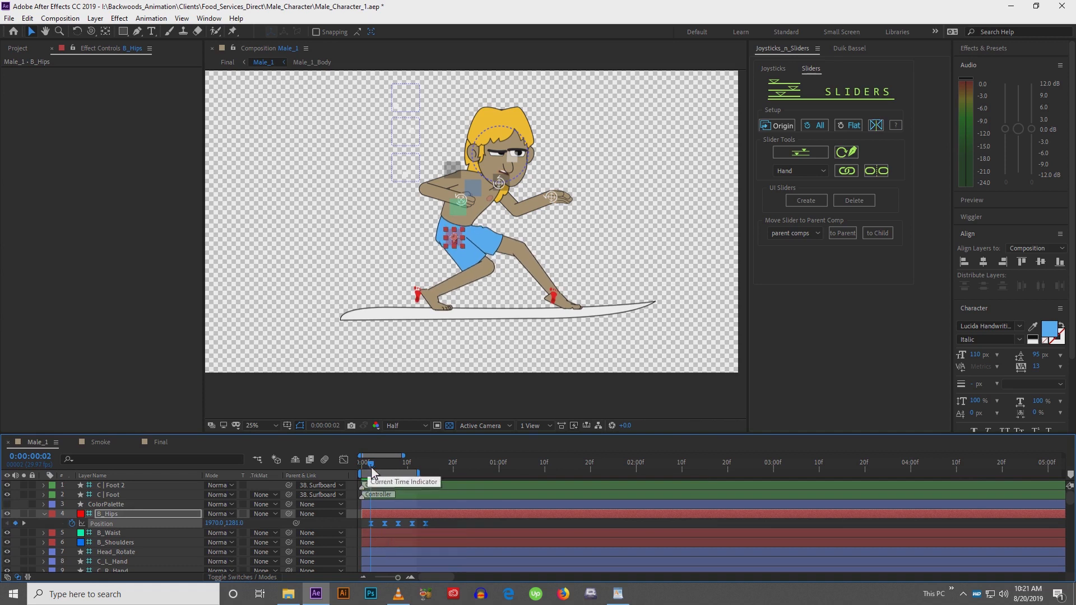
left_click_drag(371, 467, 433, 467)
key("space")
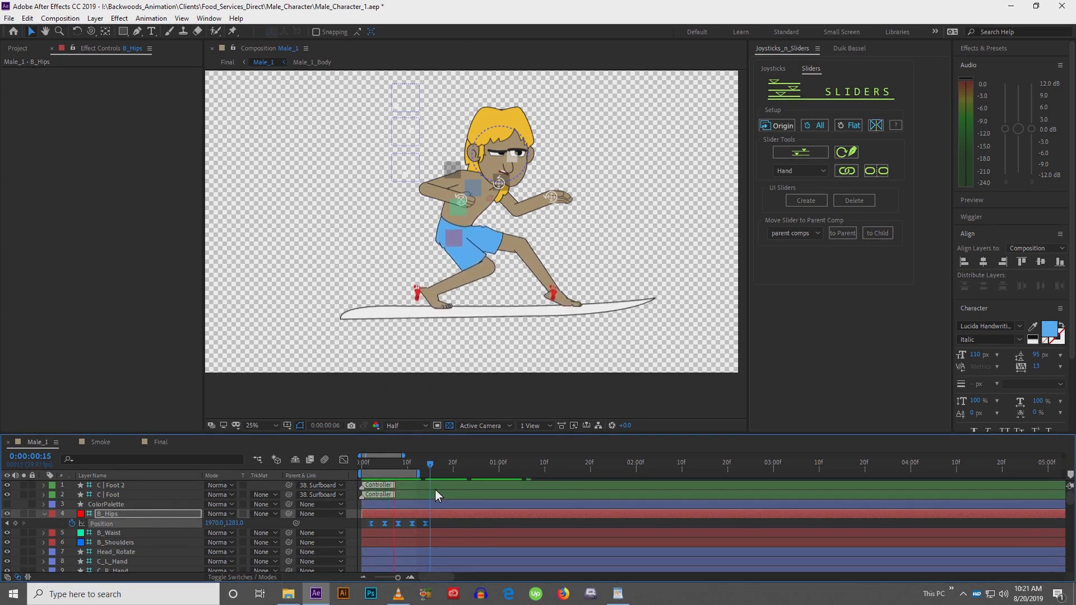
Copy the hip keyframes and paste them repeatedly to loop the hips' bob along the timeline
left_click(377, 465)
left_click_drag(375, 466, 427, 472)
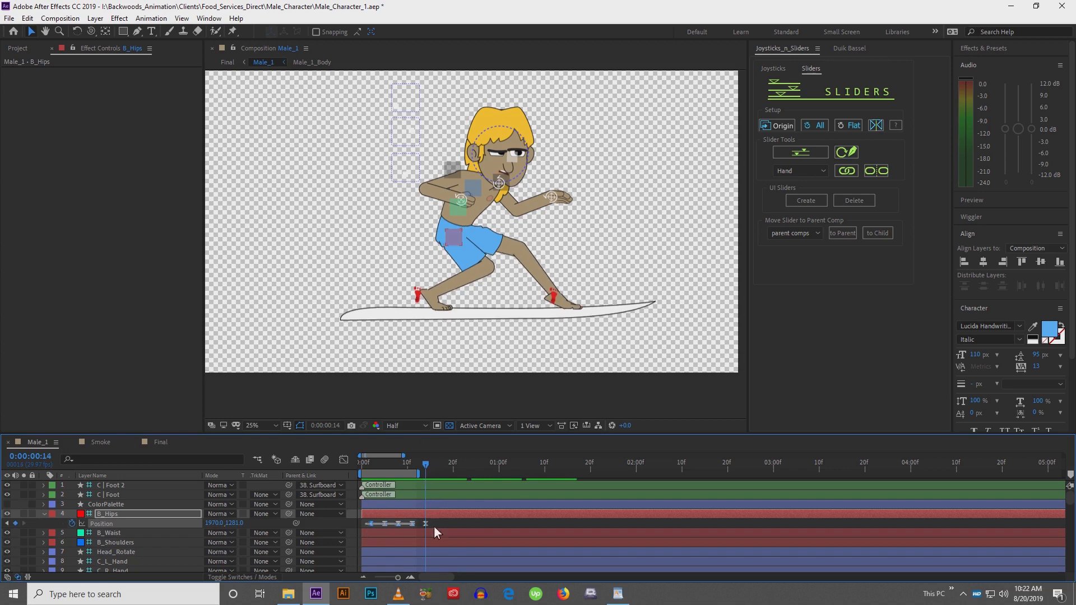
key("ctrl+c")
key("ctrl+v")
left_click(480, 471)
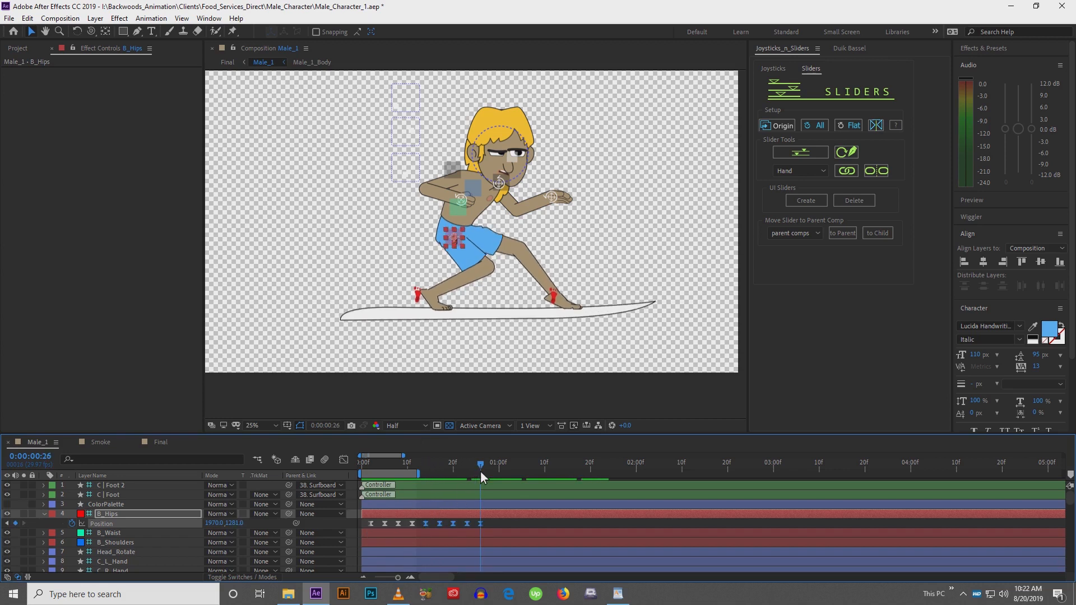
left_click_drag(361, 520, 538, 537)
left_click(537, 469)
left_click_drag(366, 523, 714, 522)
left_click(701, 466)
left_click(371, 468)
Paste the hip position keyframes onto the B_Waist controller at frame 3 and nudge its position upward
left_click(459, 213)
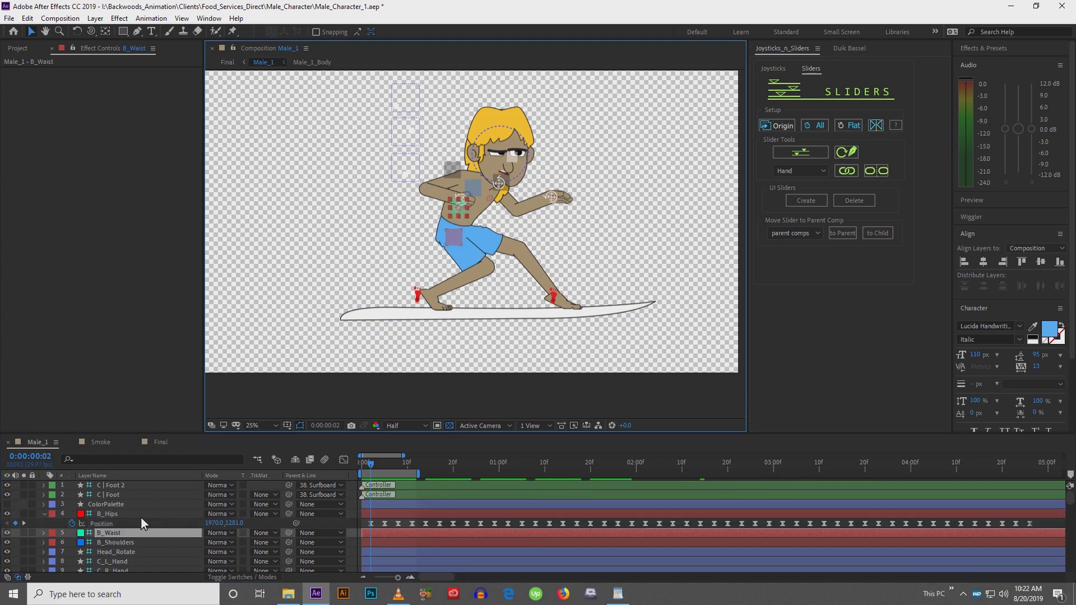
key("p")
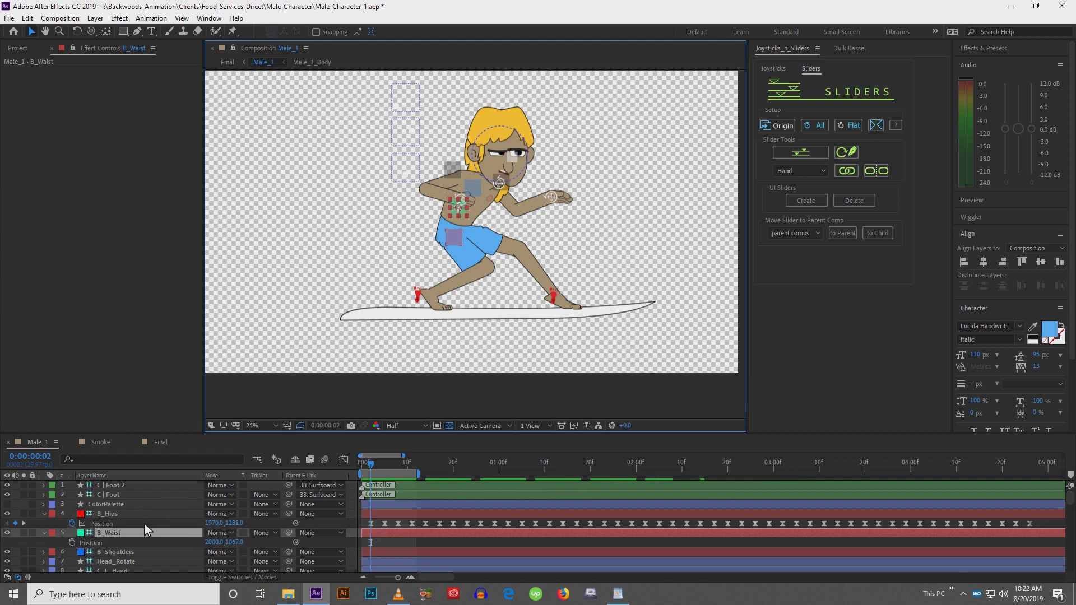
key("Page_Down")
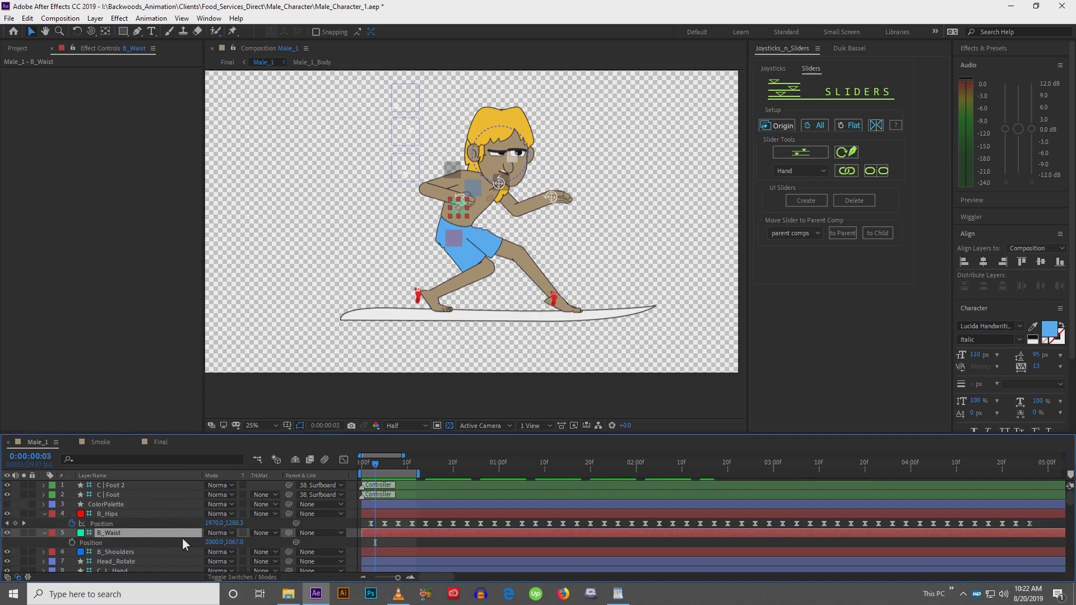
key("ctrl+v")
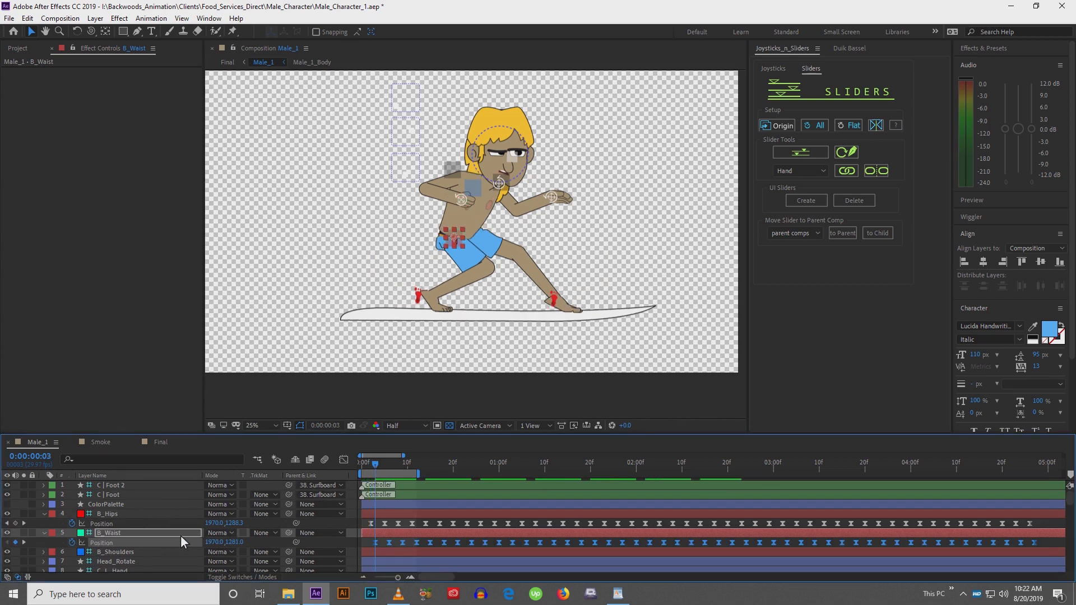
key("shift+Up")
key("shift+Up")
key("shift+Up")
key("shift+Up")
key("shift+Up")
key("shift+Up")
key("shift+Up")
key("shift+Up")
key("shift+Up")
key("shift+Up")
key("shift+Up")
key("shift+Up")
key("shift+Up")
key("shift+Up")
key("shift+Up")
key("shift+Up")
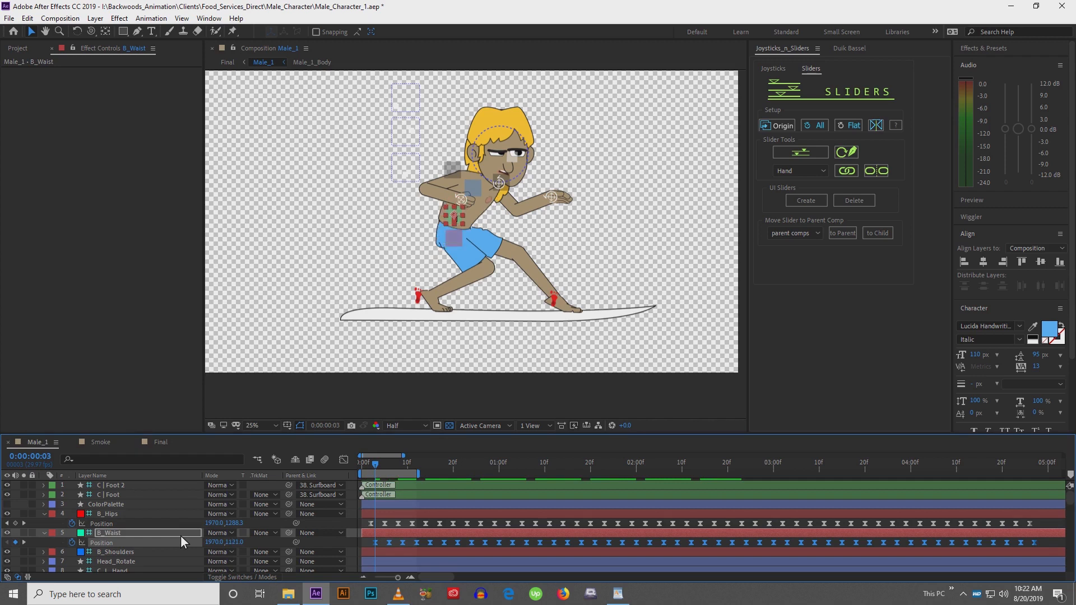
Nudge the B_Waist controller further right and up, and preview the animation
key("shift+Right")
key("shift+Right")
key("shift+Right")
key("shift+Right")
key("shift+Up")
key("shift+Up")
key("shift+Up")
key("shift+Up")
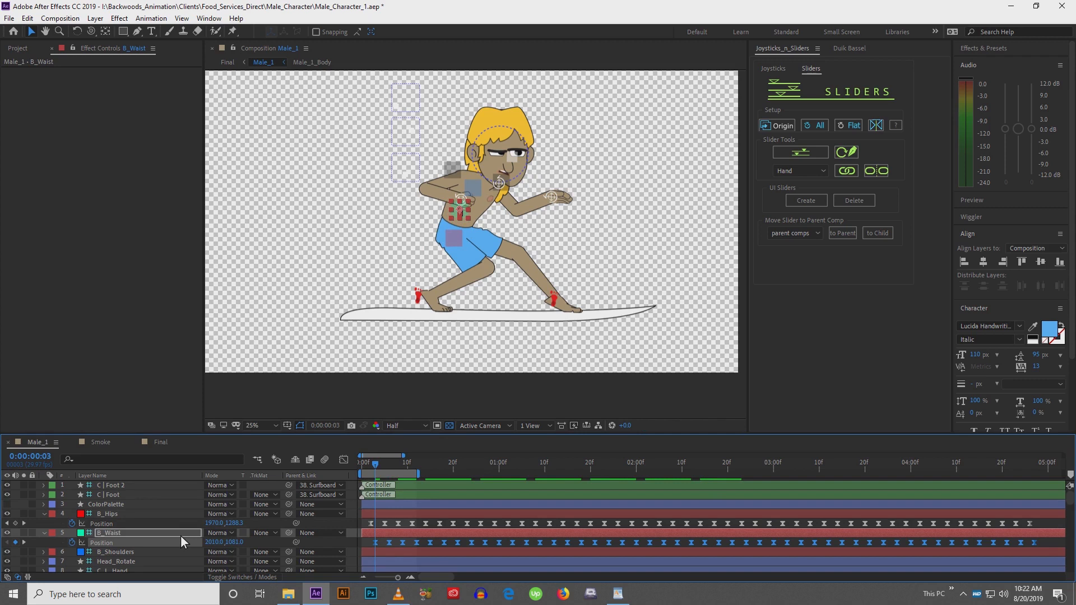
key("space")
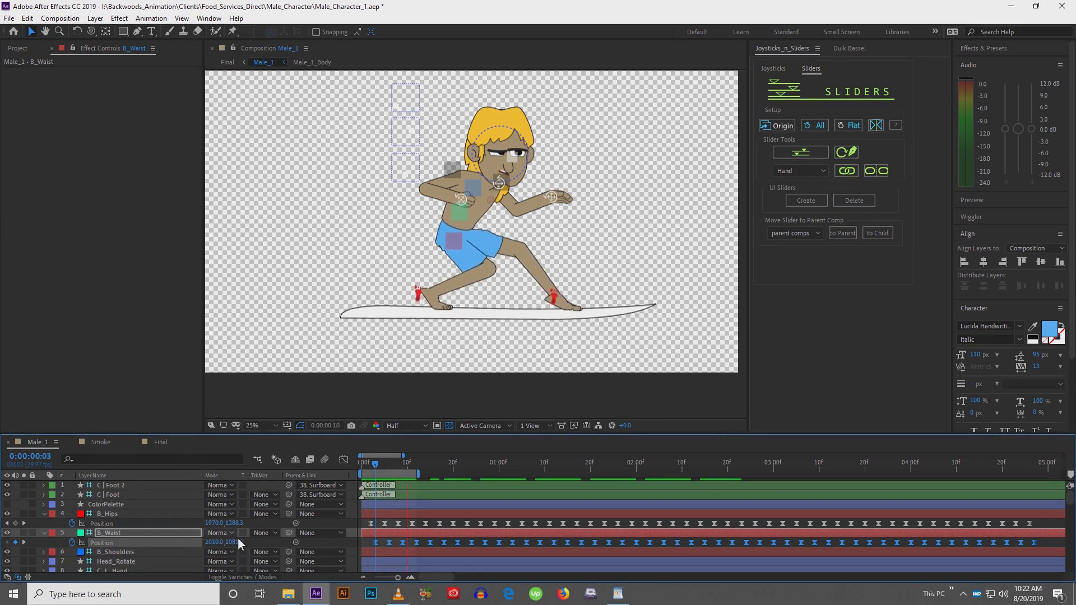
key("space")
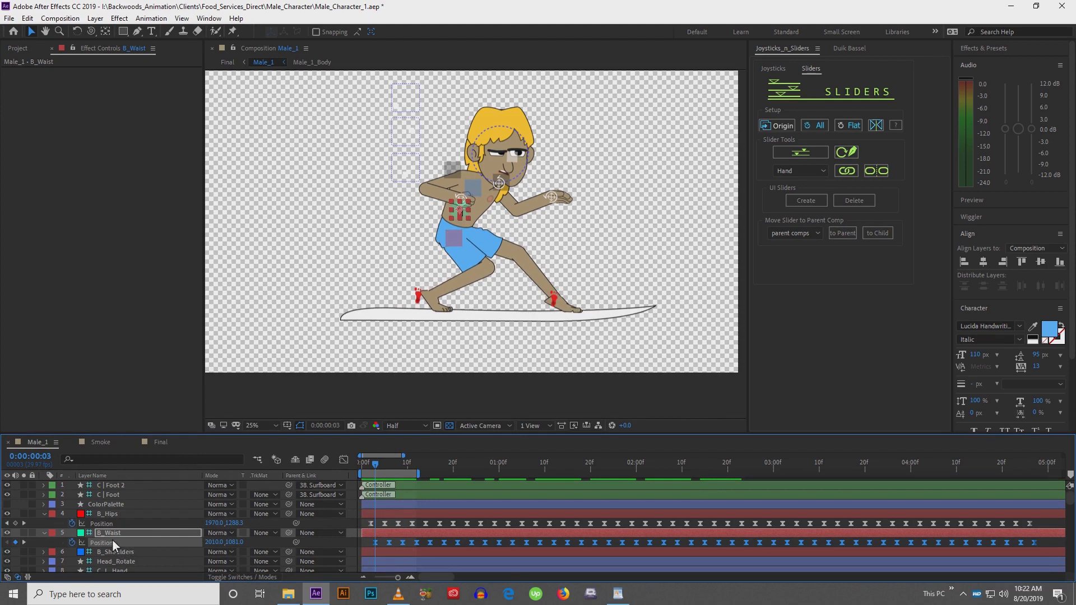
Shift the B_Shoulders position keyframes one frame later, nudge the shoulders up and right at frame 4, and preview
left_click(112, 552)
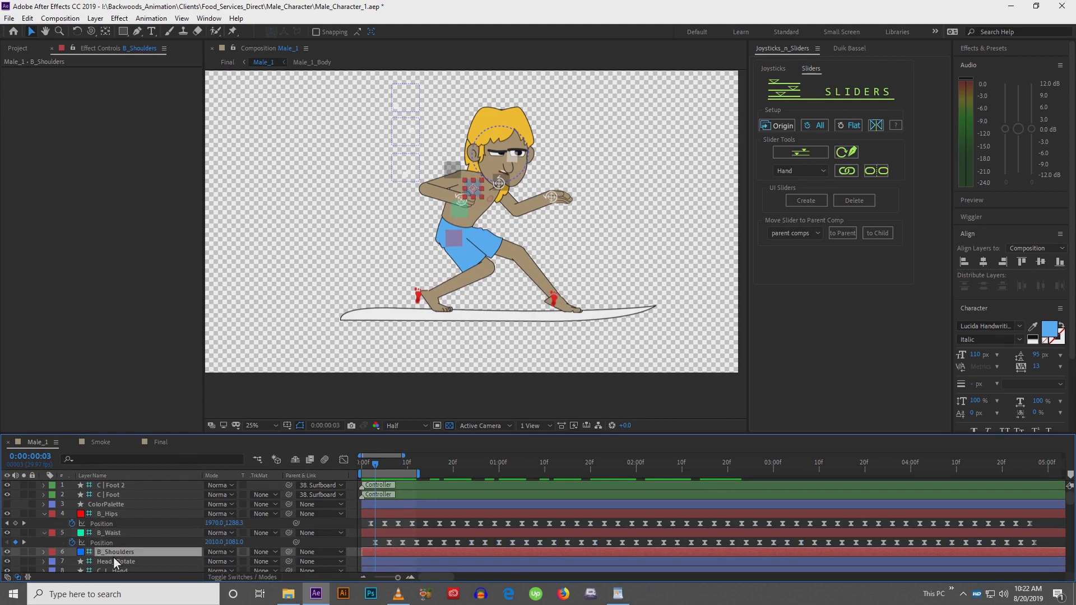
key("p")
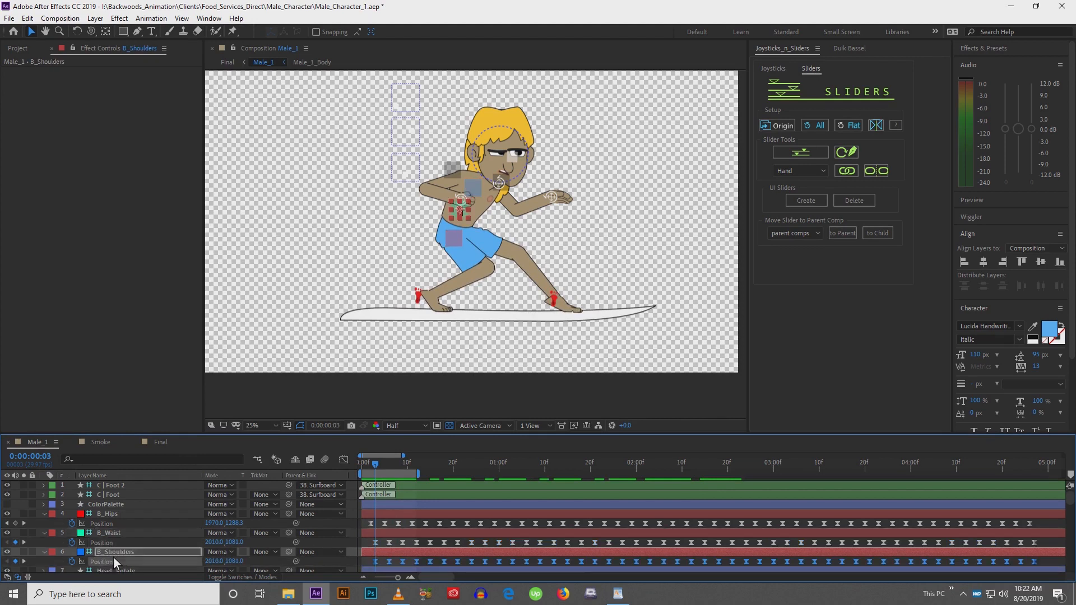
left_click_drag(375, 562, 379, 564)
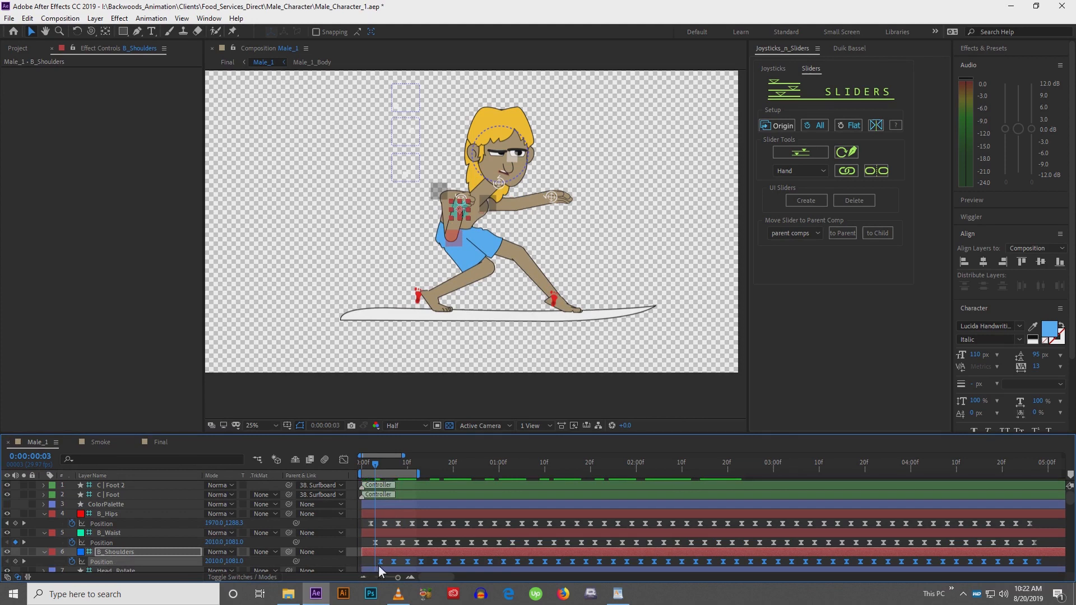
left_click_drag(378, 466, 400, 478)
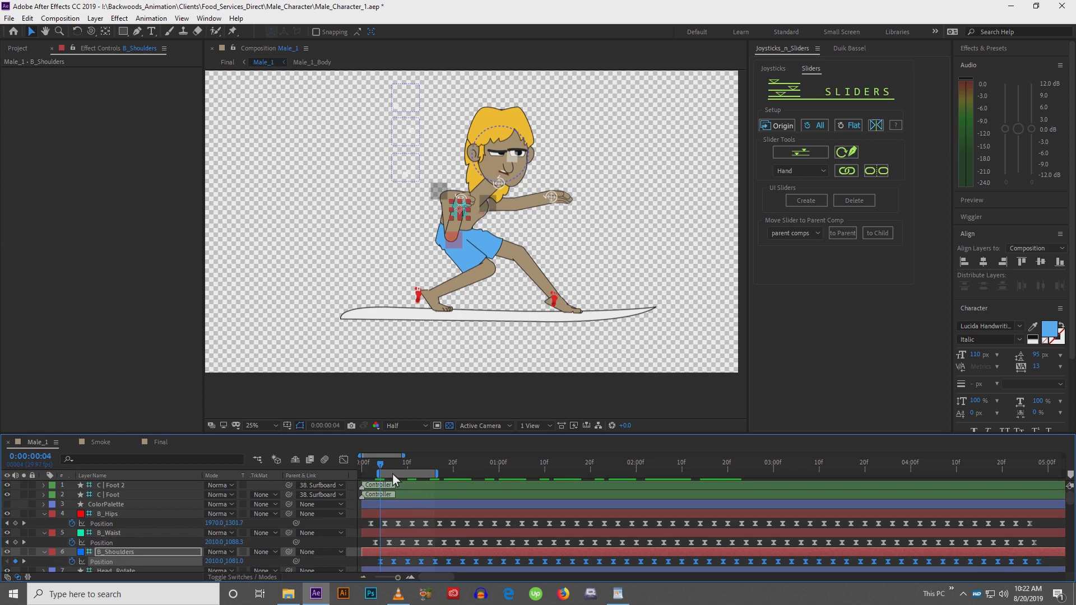
key("shift+Up")
key("shift+Up")
key("shift+Up")
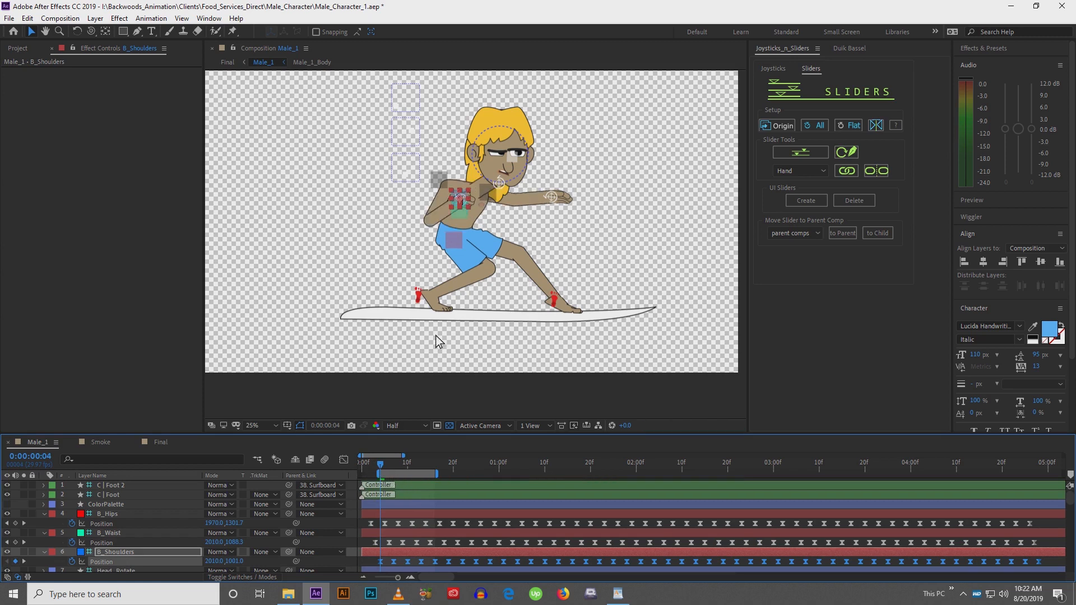
key("shift+Right")
key("shift+Right")
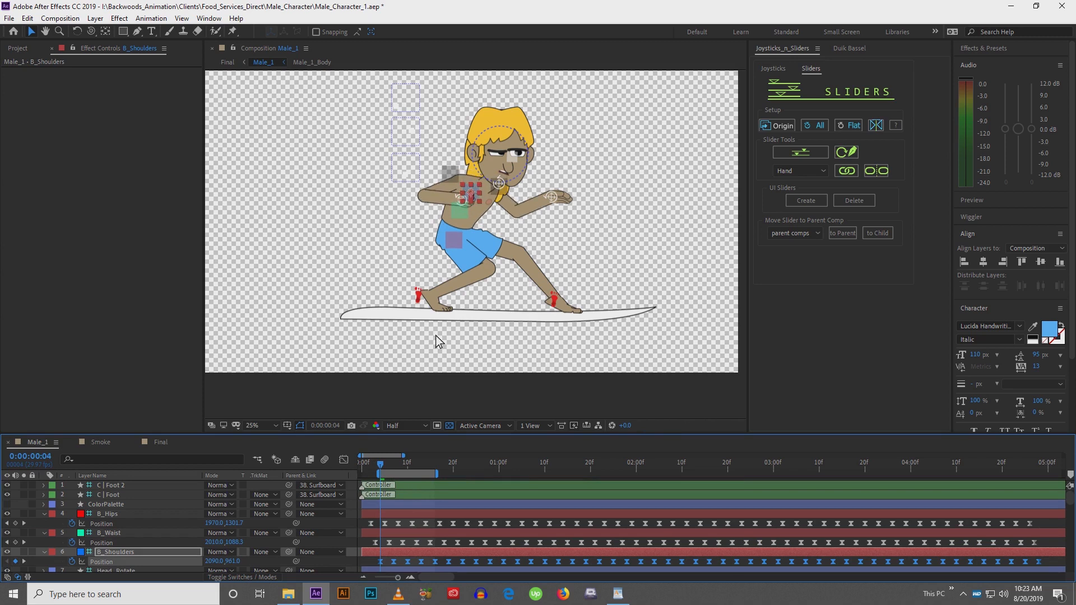
key("space")
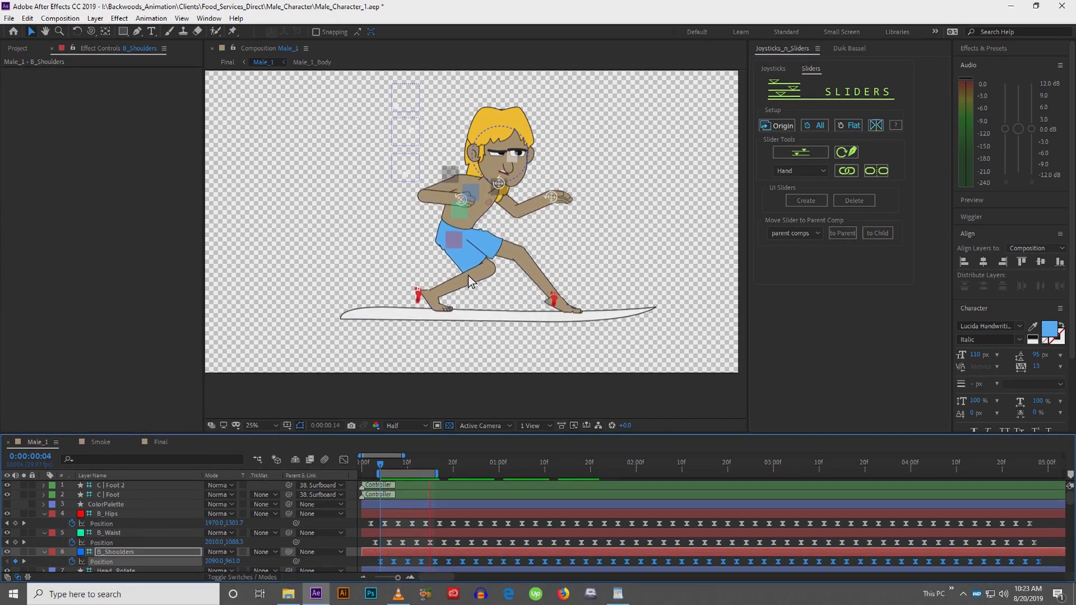
Raise the B_Shoulders position slightly at frame 7
key("v")
scroll(492, 269, "up", 2)
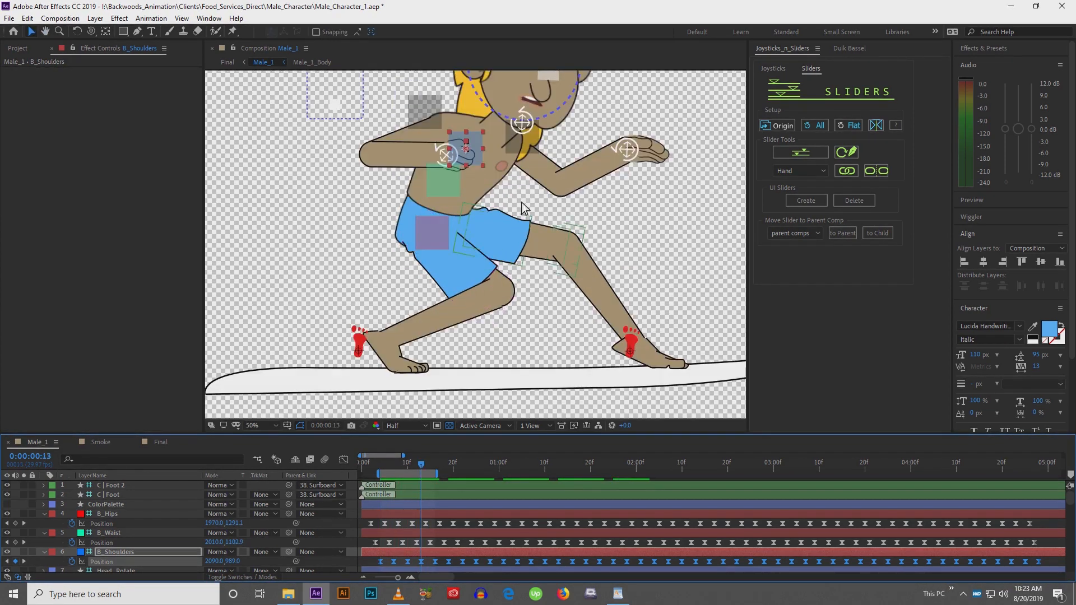
scroll(457, 196, "up", 2)
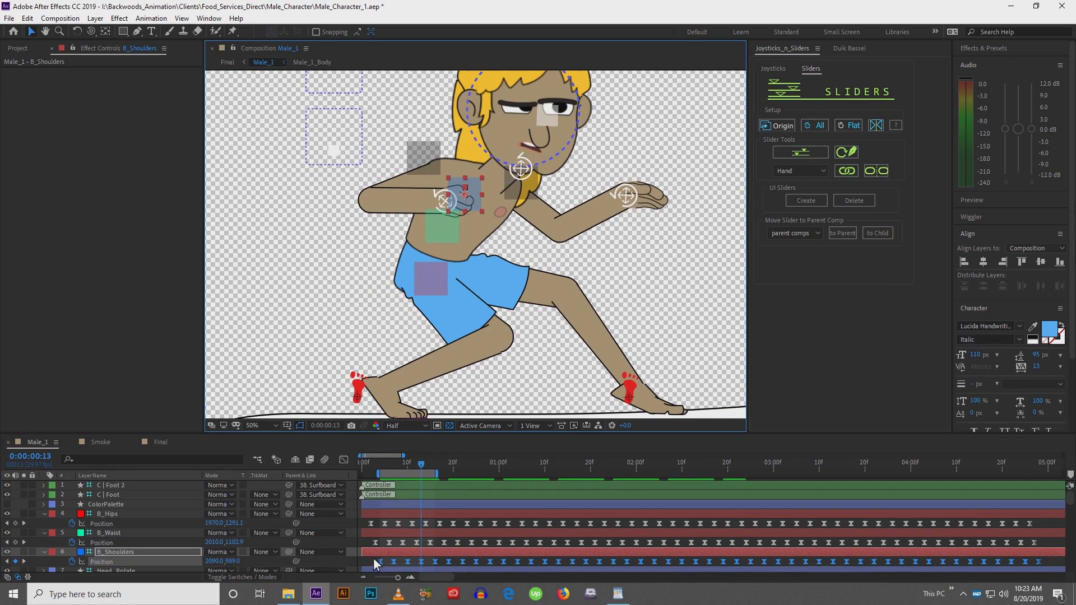
left_click(374, 563)
left_click(383, 469)
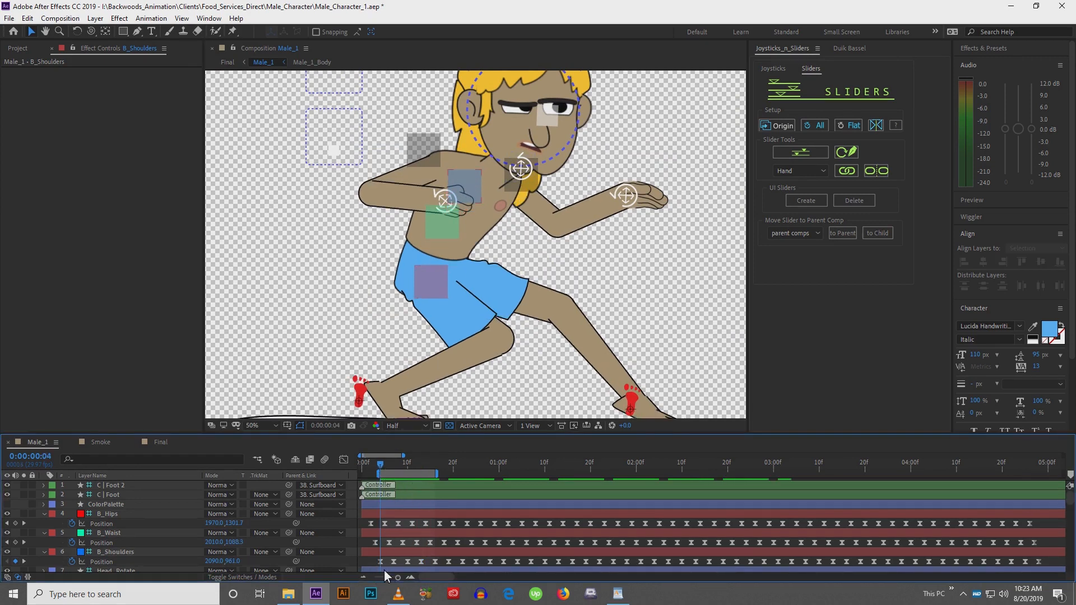
left_click(387, 551)
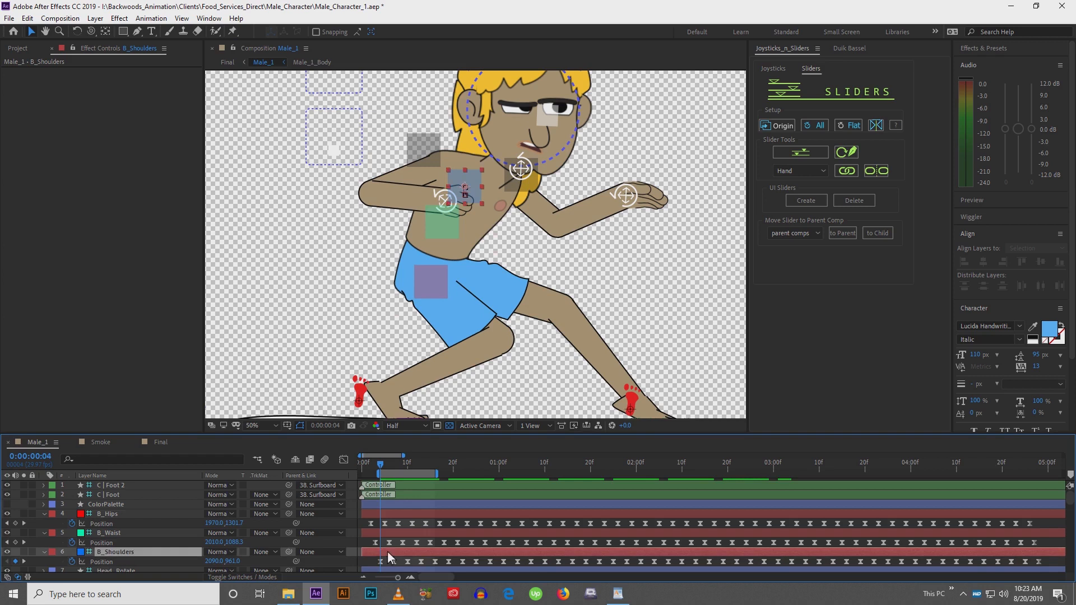
left_click(394, 467)
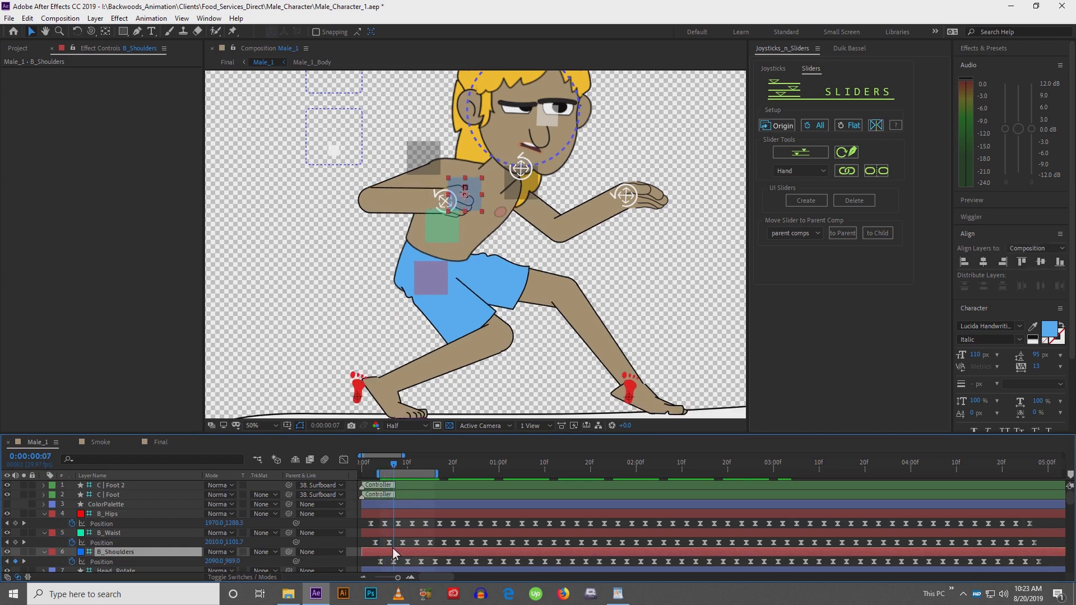
key("shift+Up")
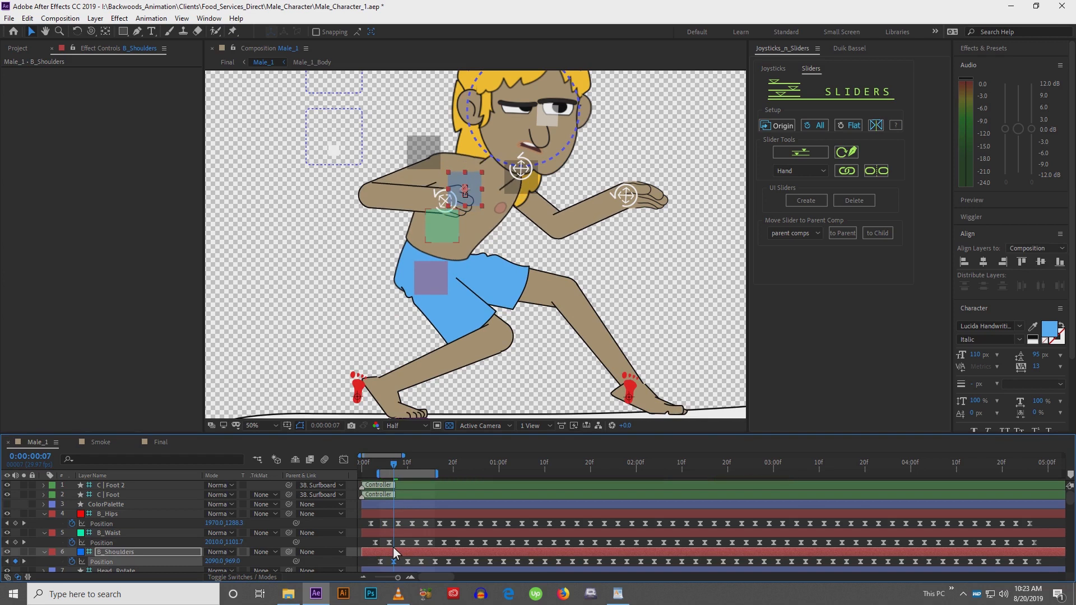
key("Down")
key("Down")
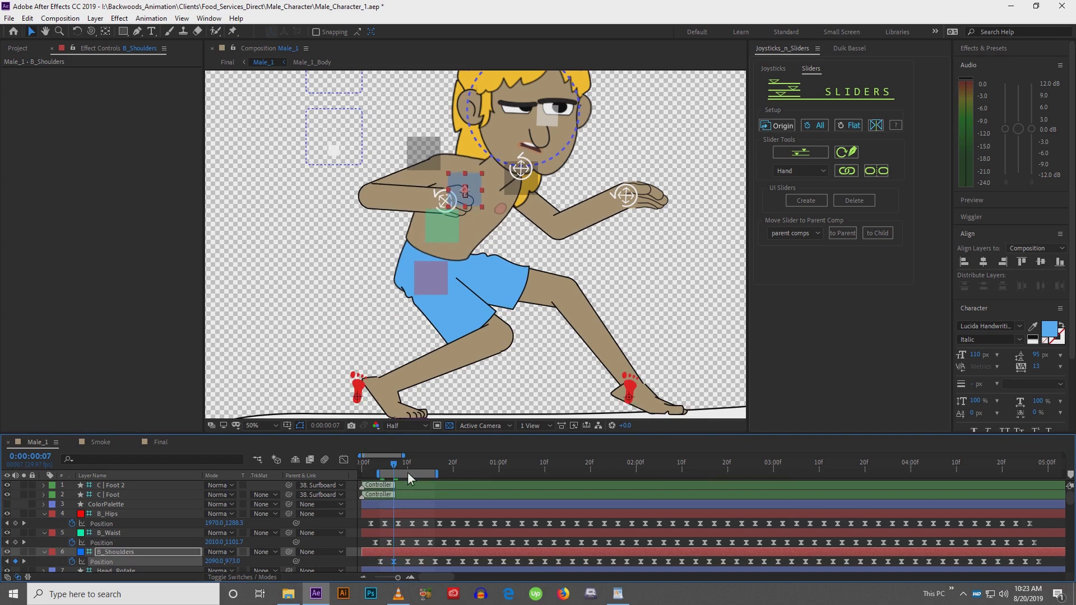
Copy the B_Shoulders bob keyframes and paste them at frame 16
left_click(408, 469)
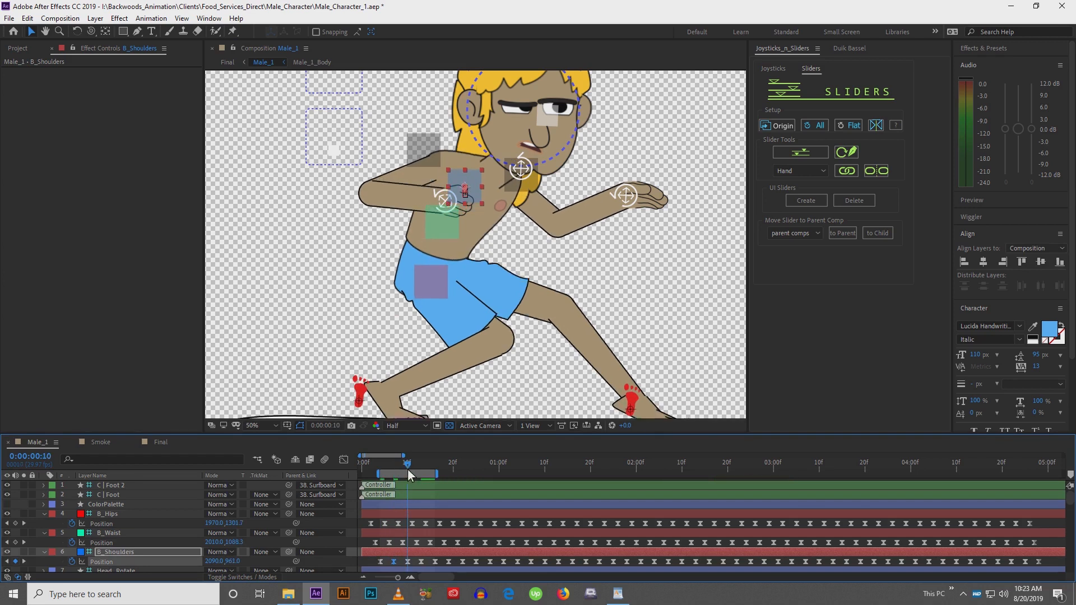
left_click_drag(365, 558, 415, 563)
left_click(436, 470)
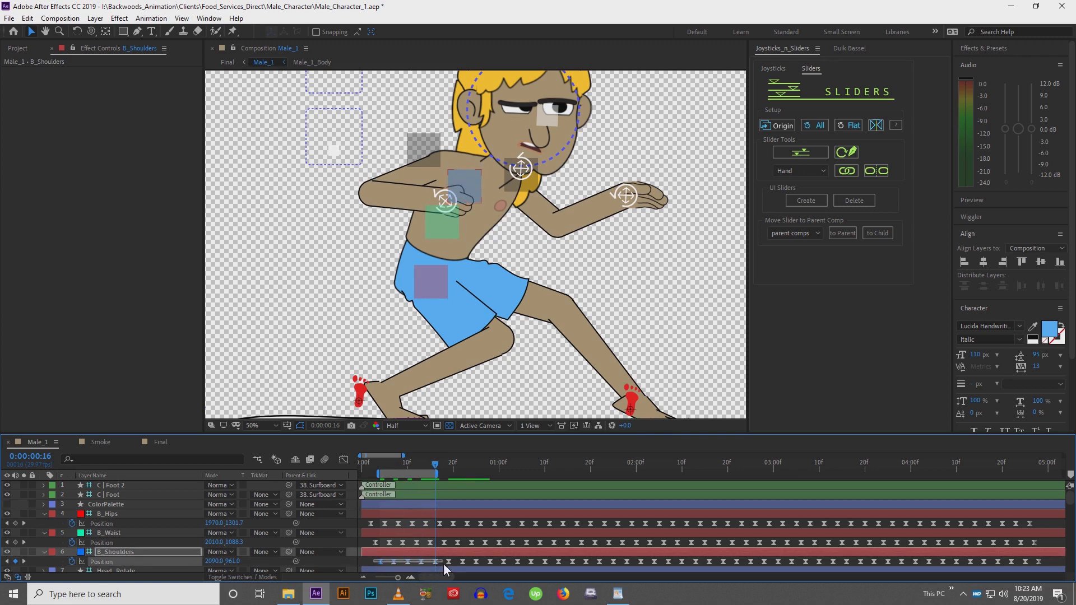
left_click_drag(374, 559, 443, 563)
key("ctrl+c")
key("ctrl+v")
Copy the B_Shoulders keyframes up to frame 28 and paste them repeatedly along the timeline to loop the shoulder bob
left_click(494, 472)
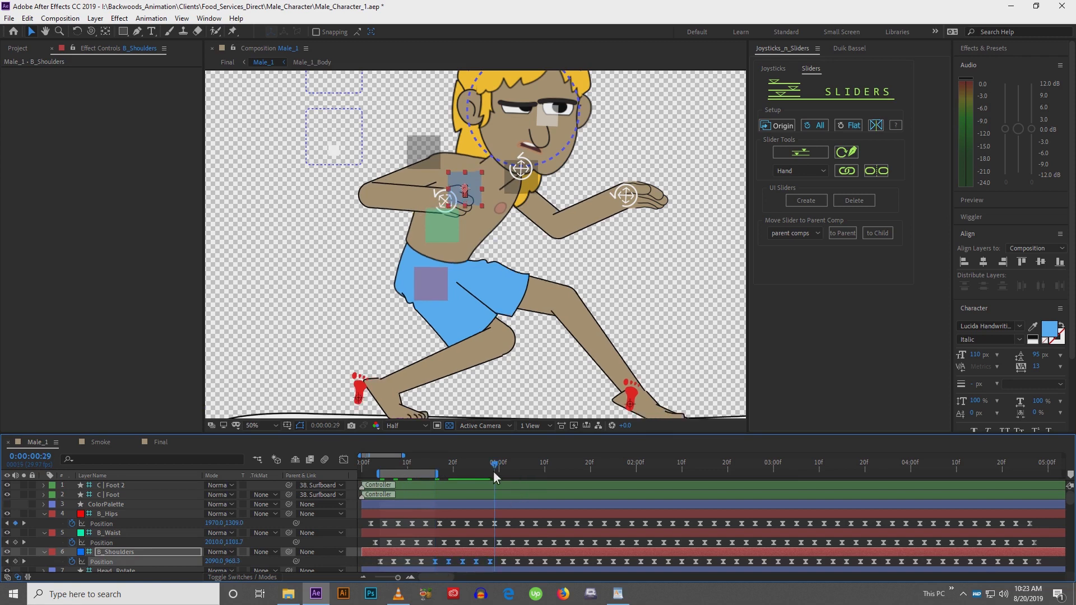
key("Page_Up")
left_click_drag(372, 561, 492, 566)
key("ctrl+c")
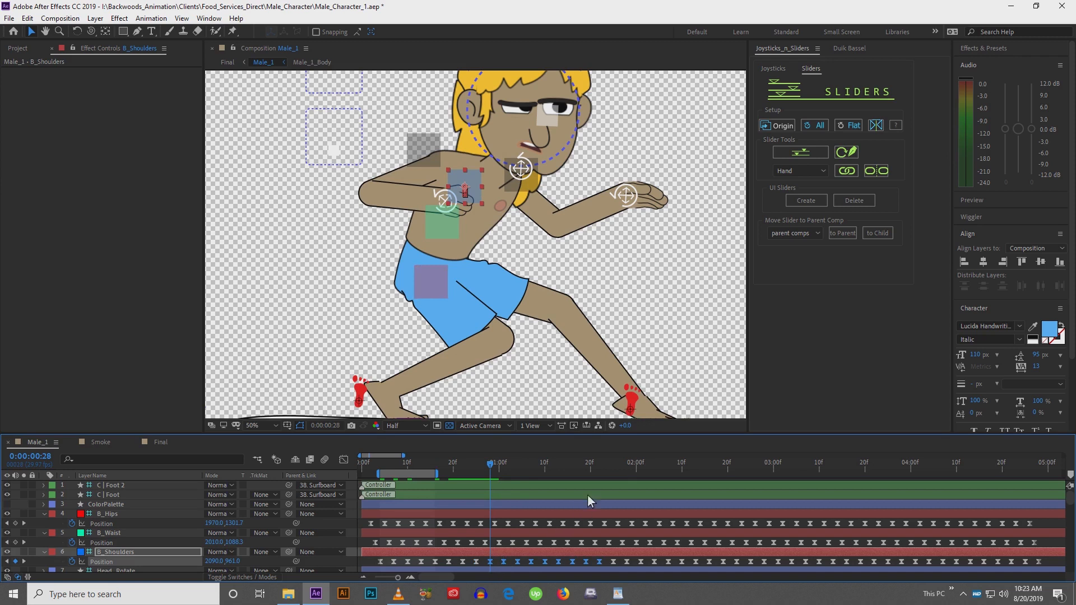
left_click(600, 469)
key("ctrl+v")
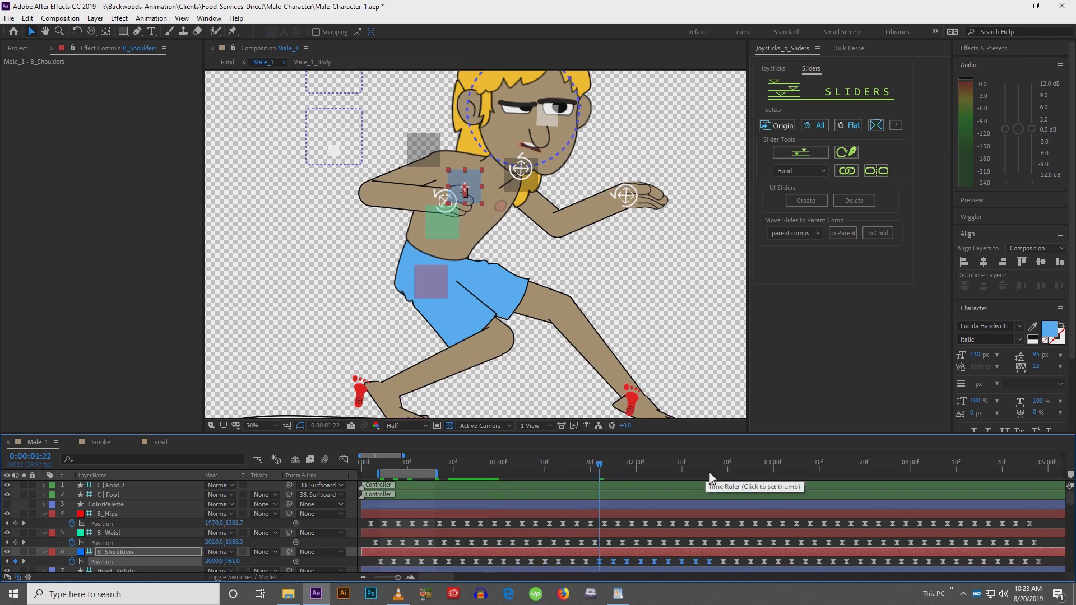
left_click(716, 470)
left_click(712, 473)
key("ctrl+v")
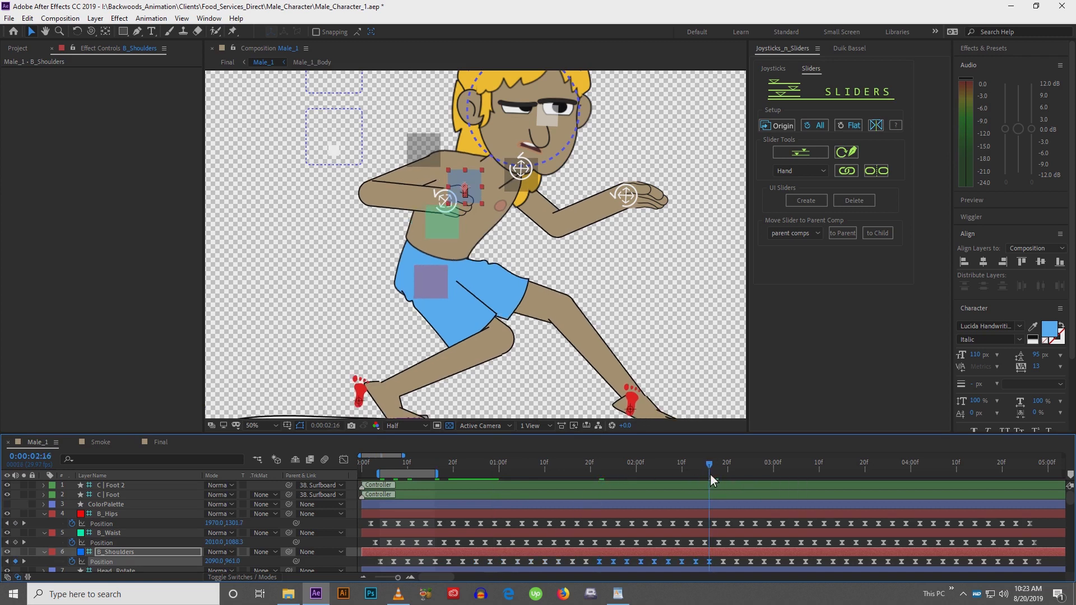
left_click(818, 472)
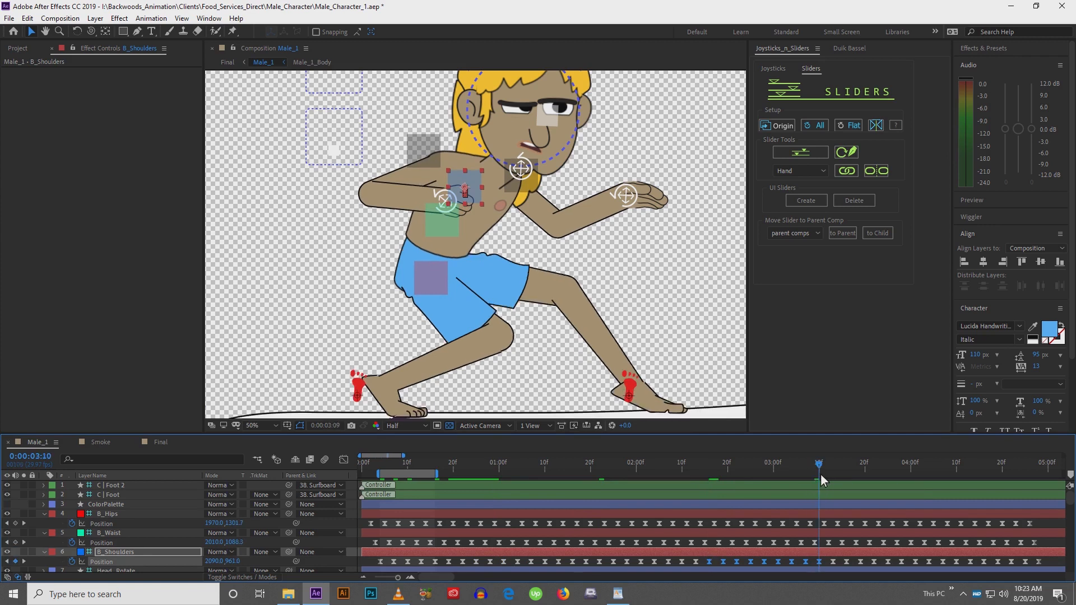
key("ctrl+v")
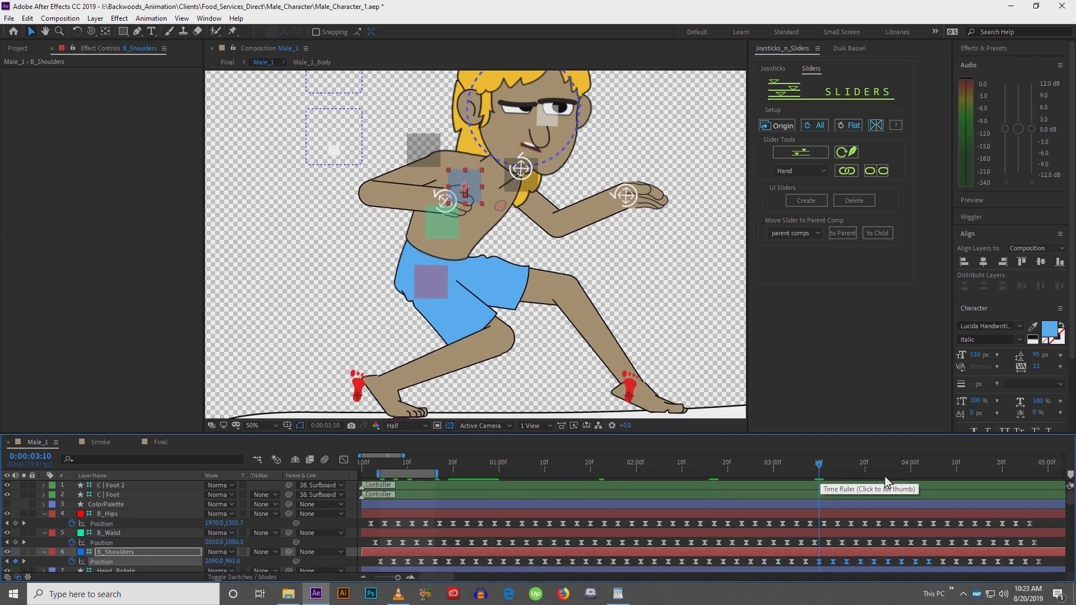
left_click(929, 473)
key("ctrl+v")
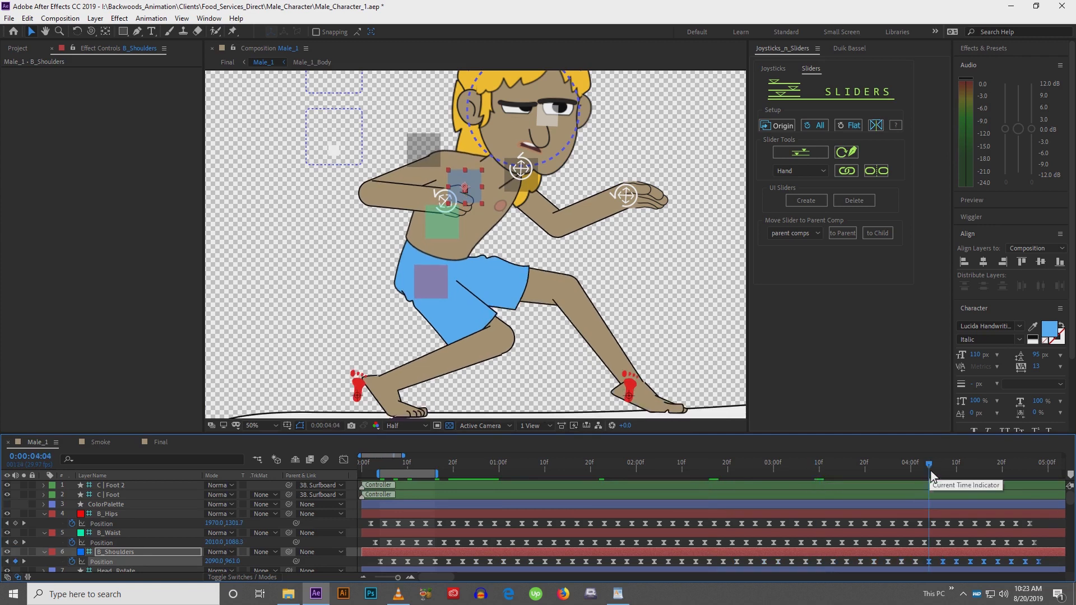
Preview the body bobbing animation
key("h")
key("v")
key("space")
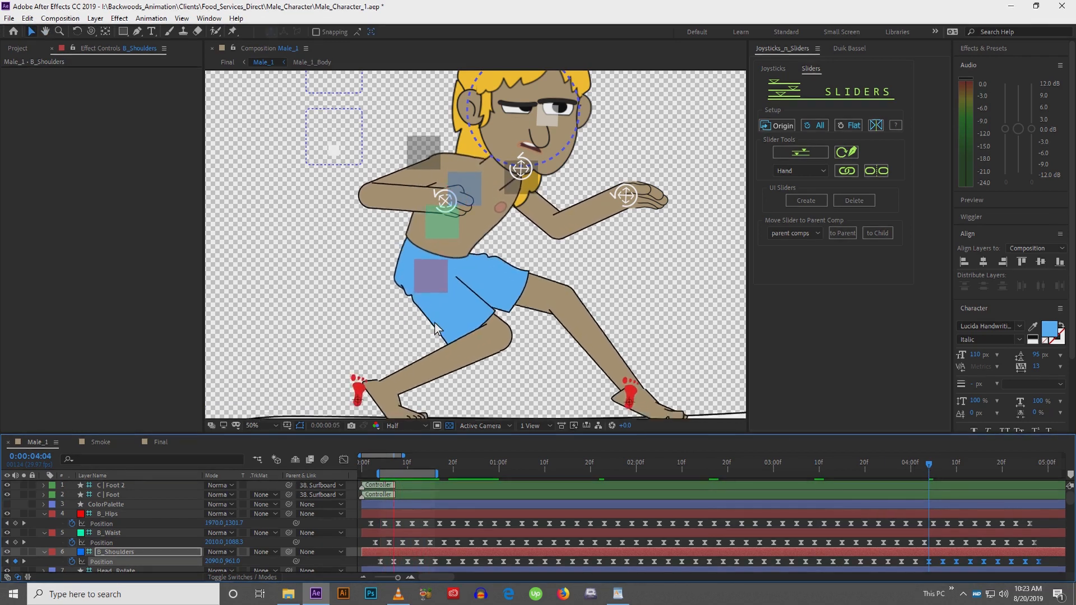
Select the Head_Rotate controller and nudge its position right and up at frame 5
scroll(435, 321, "down", 1)
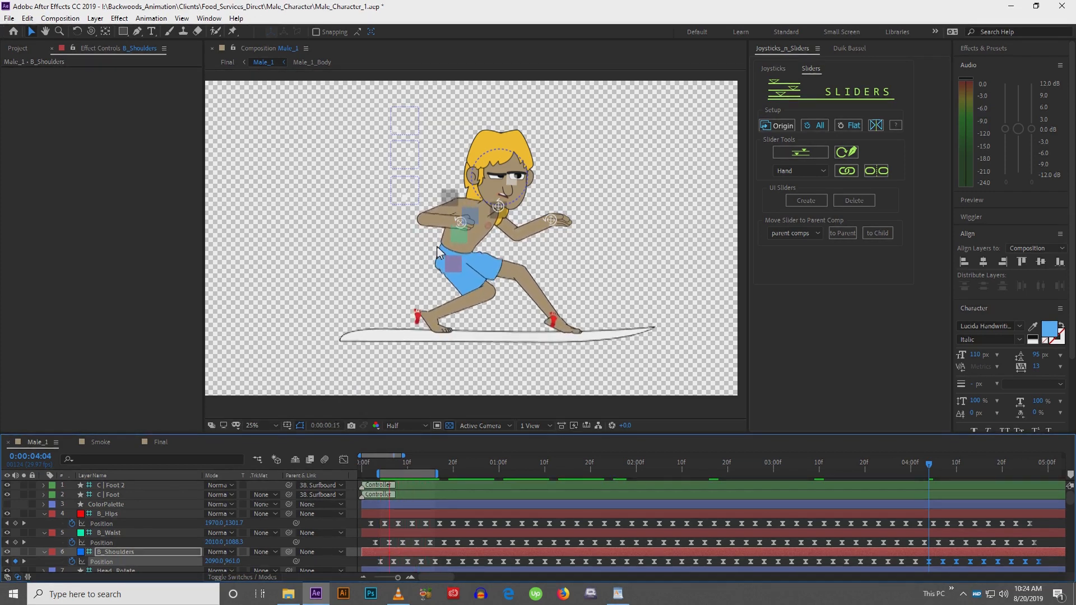
scroll(448, 234, "up", 1)
left_click_drag(541, 140, 516, 208)
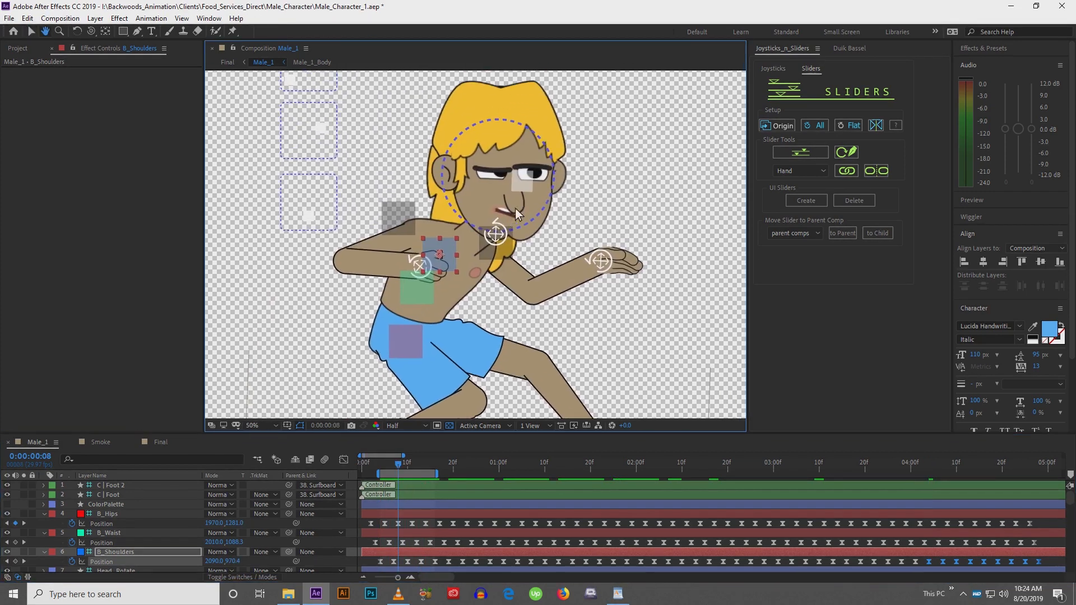
left_click(502, 238)
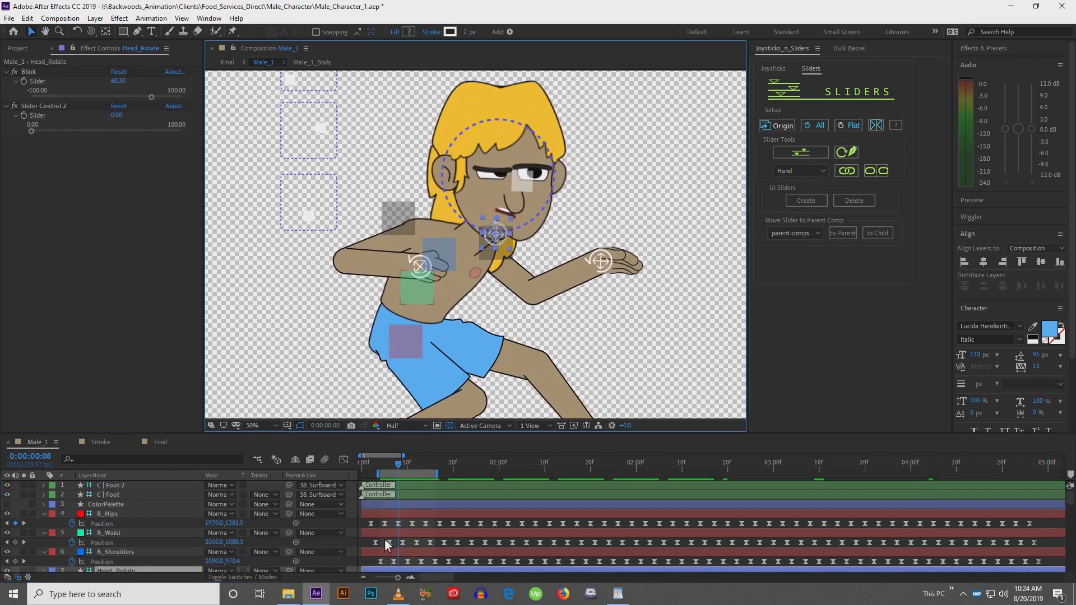
scroll(385, 540, "down", 3)
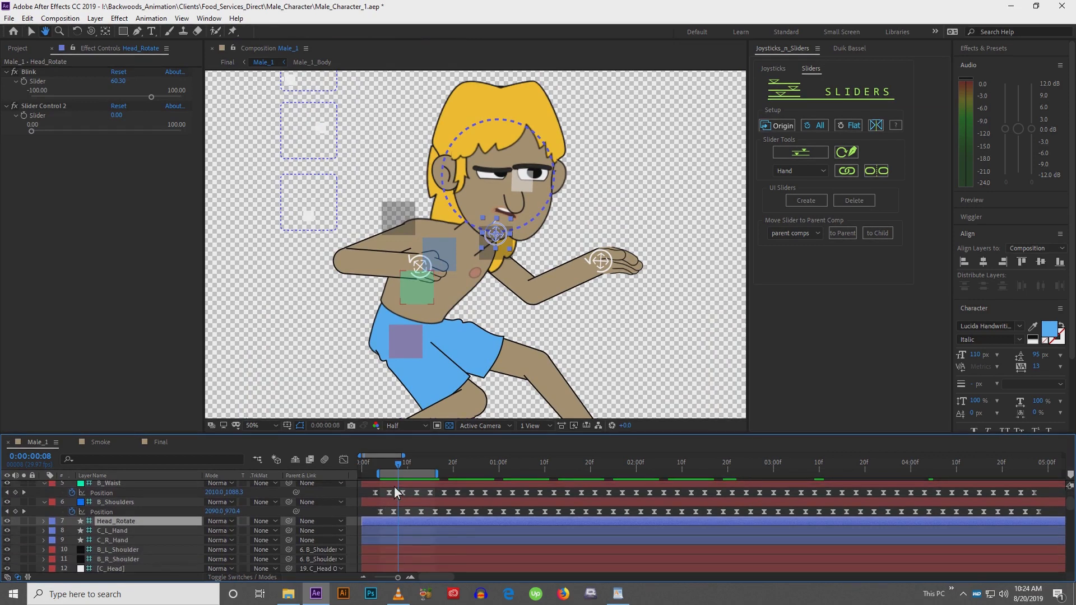
left_click(103, 513)
left_click(98, 523)
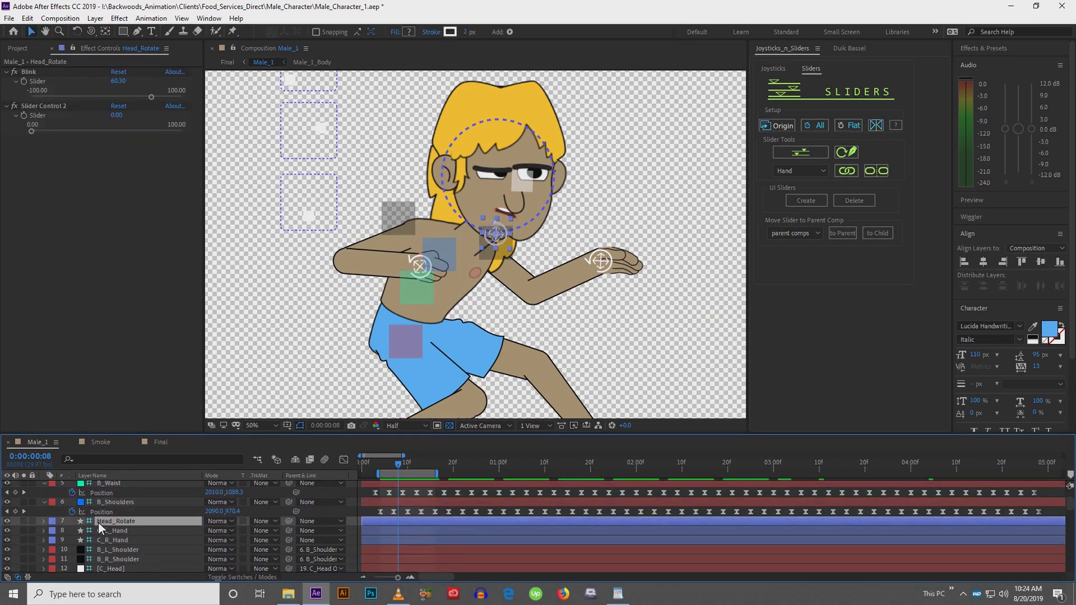
left_click_drag(386, 468, 385, 468)
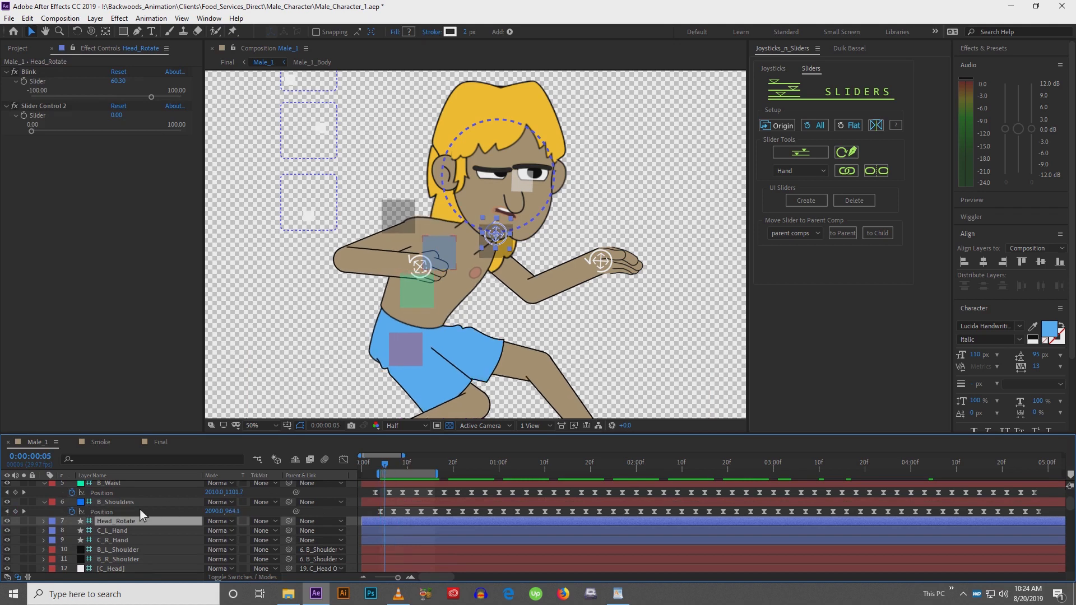
key("p")
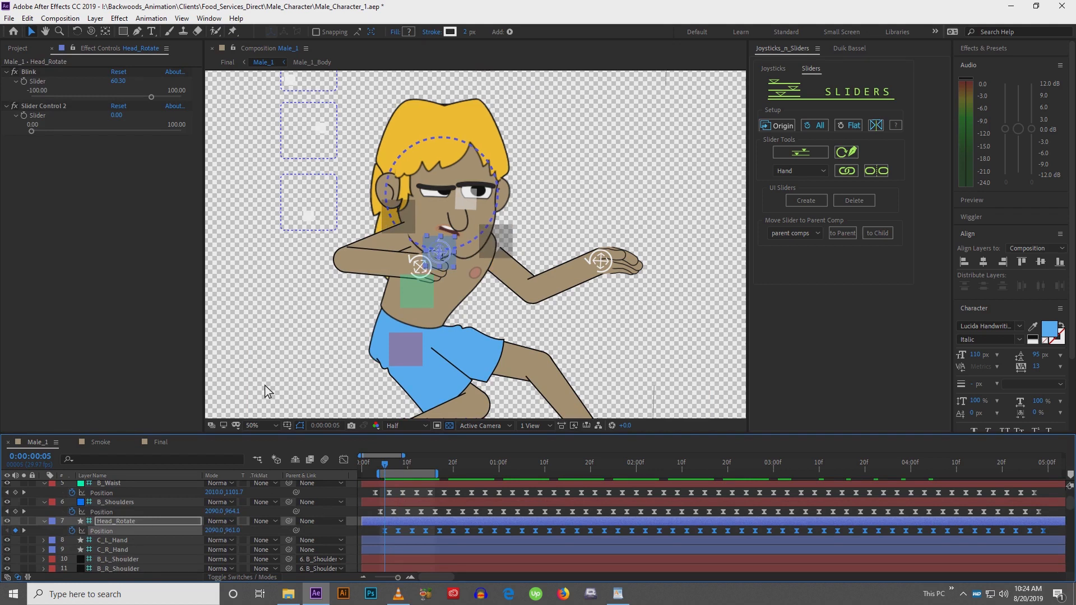
key("shift+Right")
key("shift+Right")
key("shift+Right")
key("shift+Right")
key("shift+Right")
key("shift+Right")
key("shift+Right")
key("shift+Right")
key("shift+Right")
key("shift+Right")
key("shift+Right")
key("shift+Right")
key("shift+Right")
key("shift+Right")
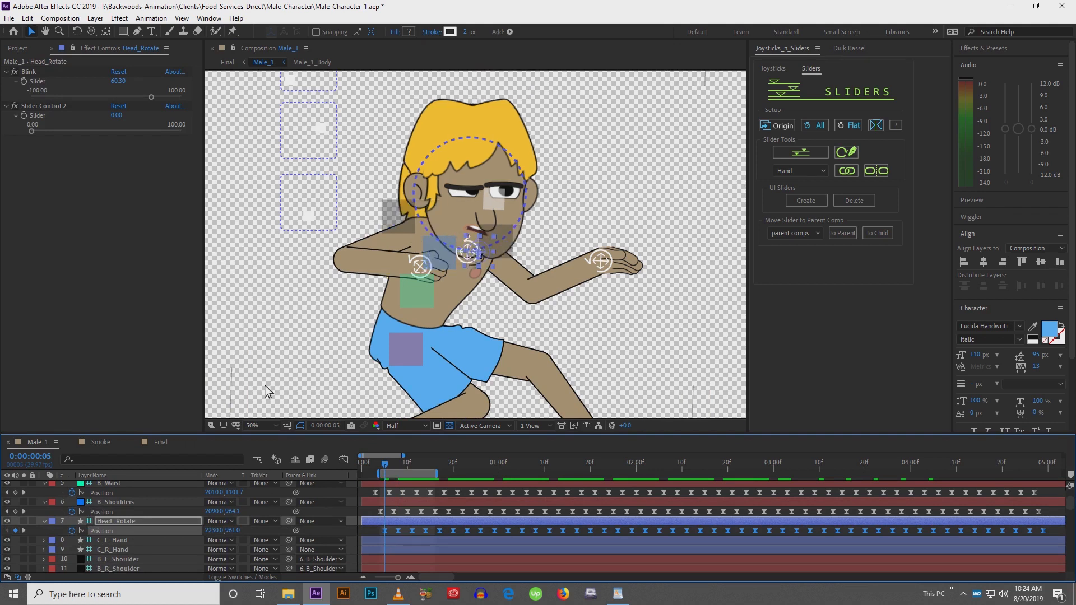
key("shift+Up")
key("shift+Up")
key("shift+Up")
key("shift+Up")
key("shift+Up")
key("shift+Up")
key("shift+Up")
key("shift+Up")
key("shift+Right")
key("shift+Right")
key("shift+Right")
key("shift+Right")
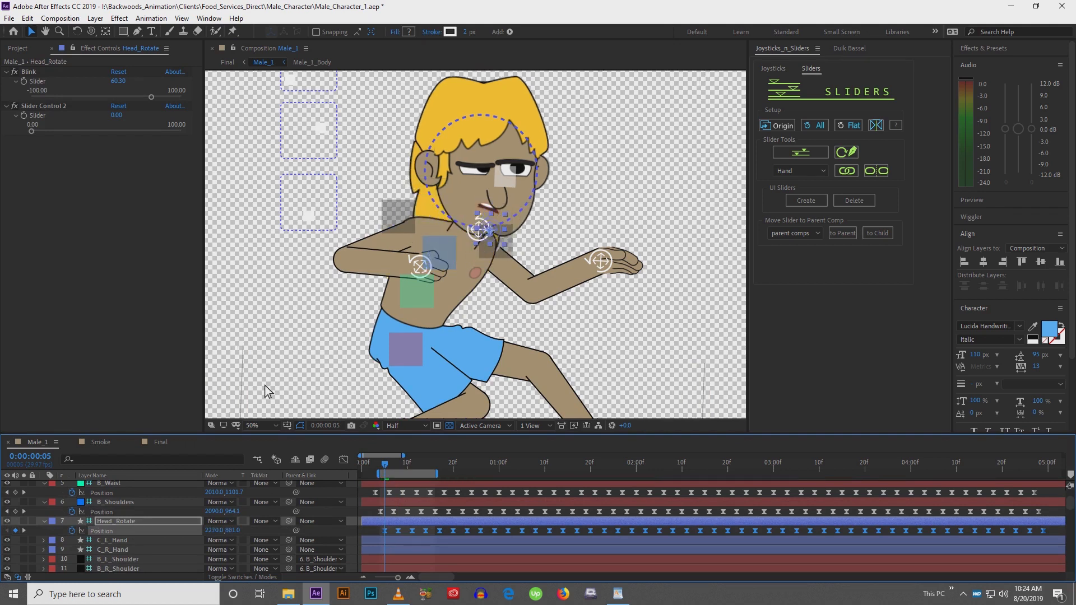
Nudge the Head_Rotate controller further right and down and preview the head motion
key("shift+Right")
key("shift+Right")
key("shift+Down")
key("shift+Down")
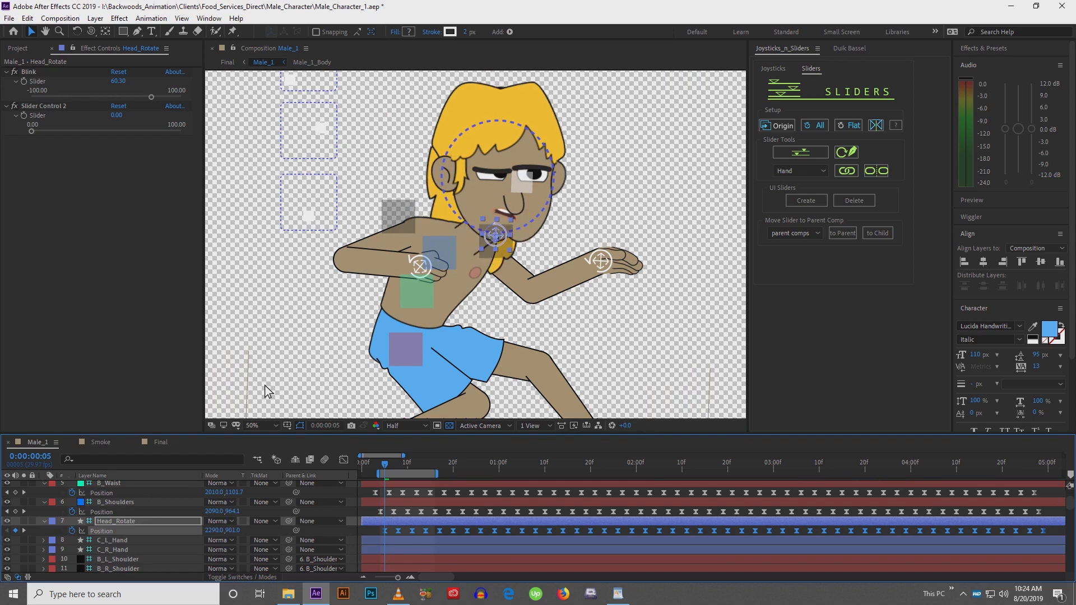
key("space")
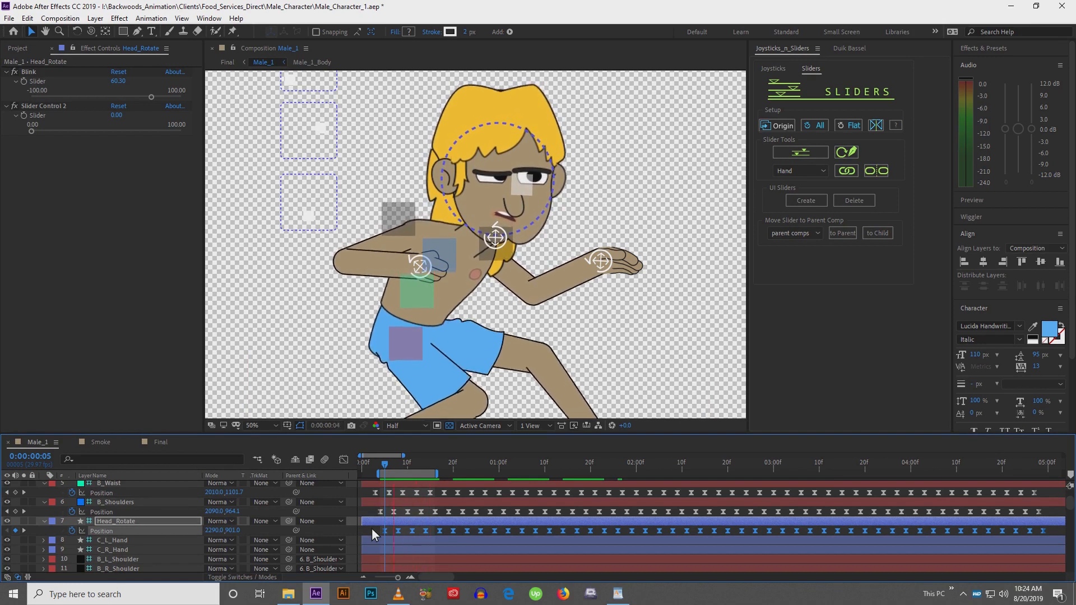
key("space")
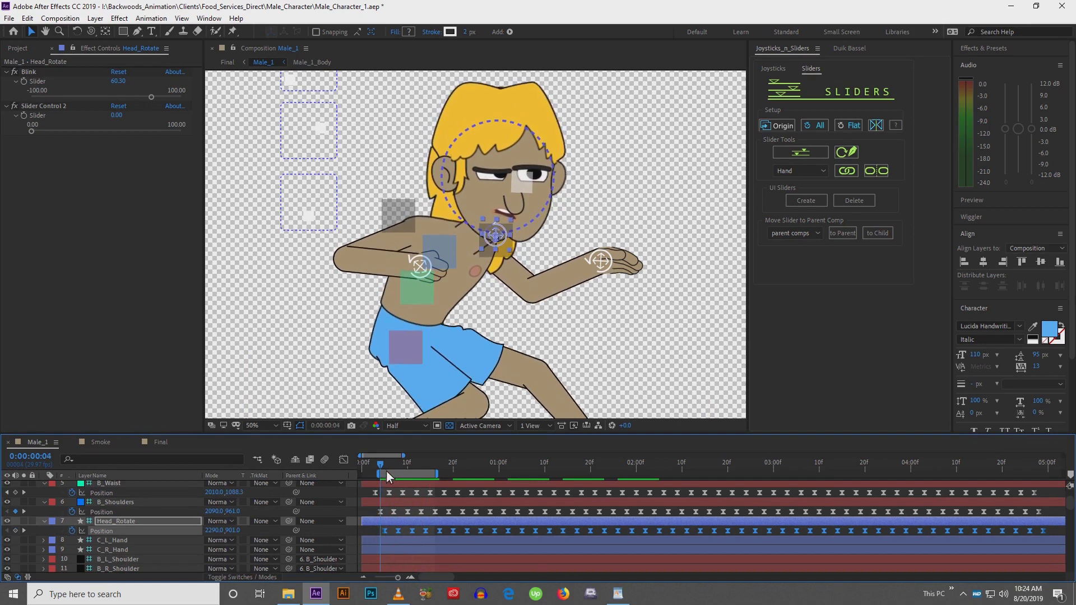
left_click_drag(385, 469, 389, 467)
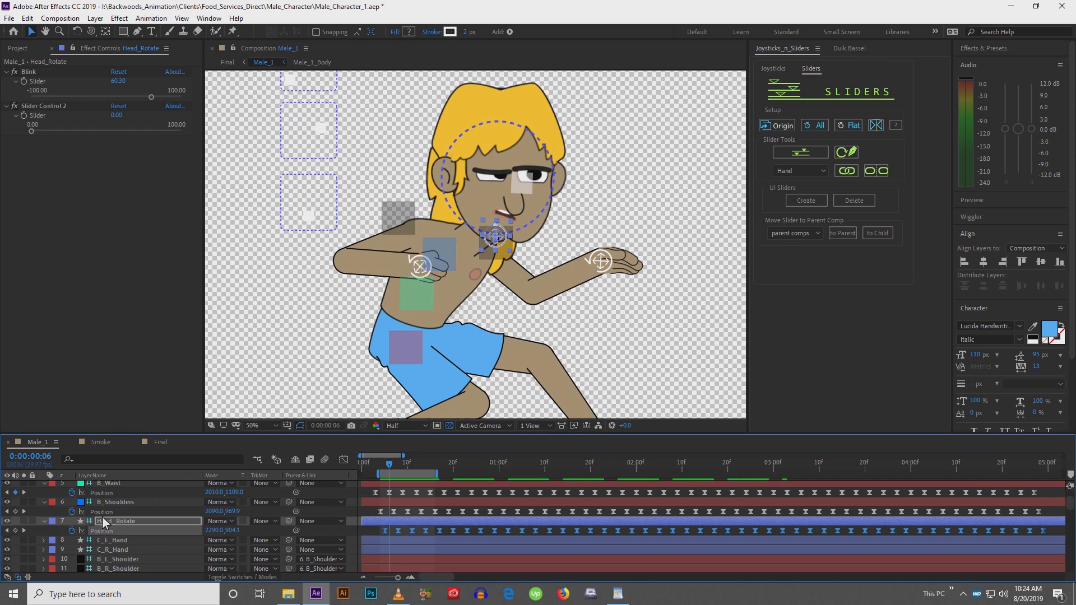
Paste the bob keyframes onto the C_L_Hand controller at frame 6 and nudge it right and up back onto the hand
scroll(104, 527, "up", 2)
left_click(110, 500)
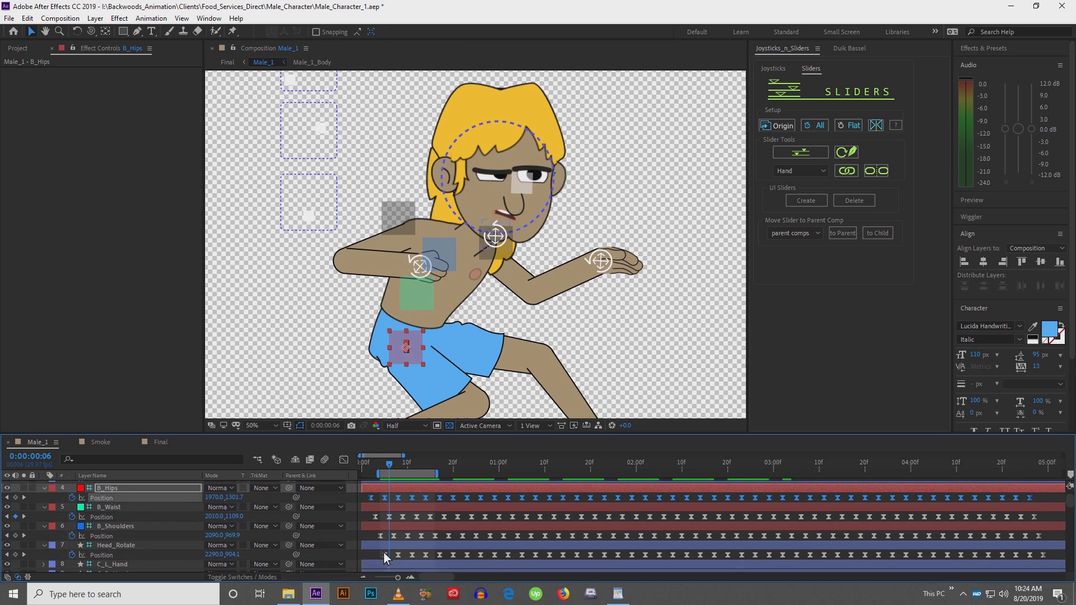
scroll(384, 553, "down", 2)
left_click(140, 530)
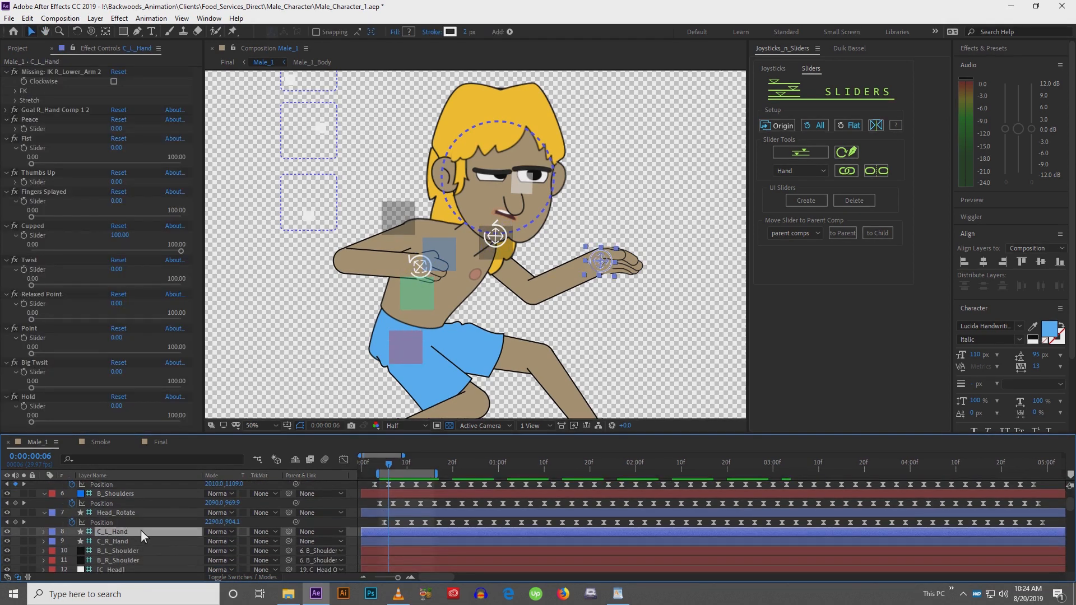
key("ctrl+v")
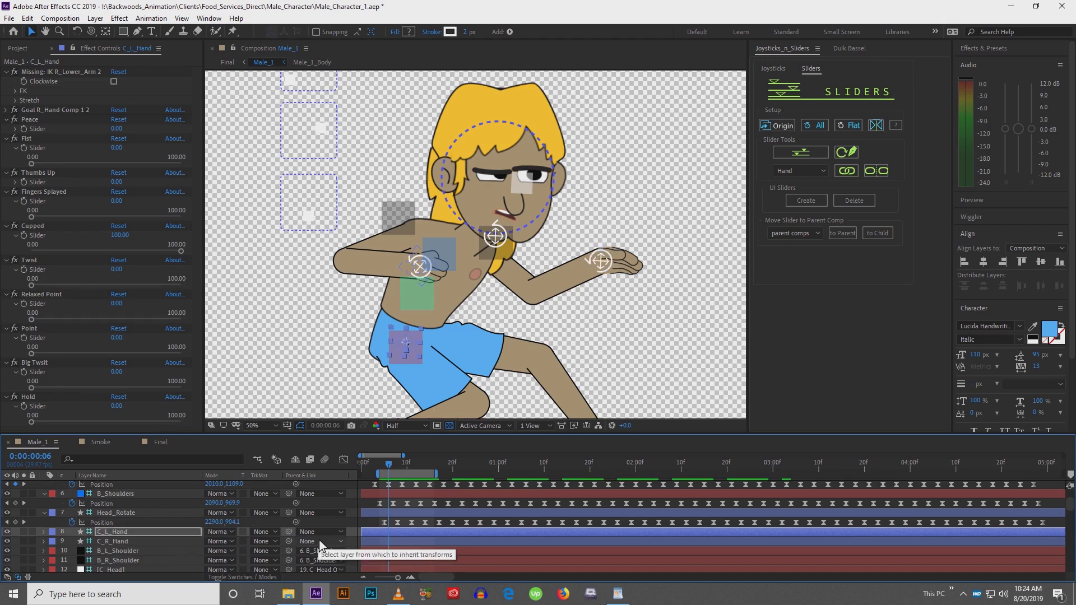
key("shift+Right")
key("shift+Right")
key("shift+Right")
key("shift+Right")
key("shift+Right")
key("shift+Right")
key("shift+Right")
key("shift+Right")
key("shift+Right")
key("shift+Right")
key("shift+Right")
key("shift+Right")
key("shift+Right")
key("shift+Right")
key("shift+Right")
key("shift+Right")
key("shift+Right")
key("shift+Right")
key("shift+Right")
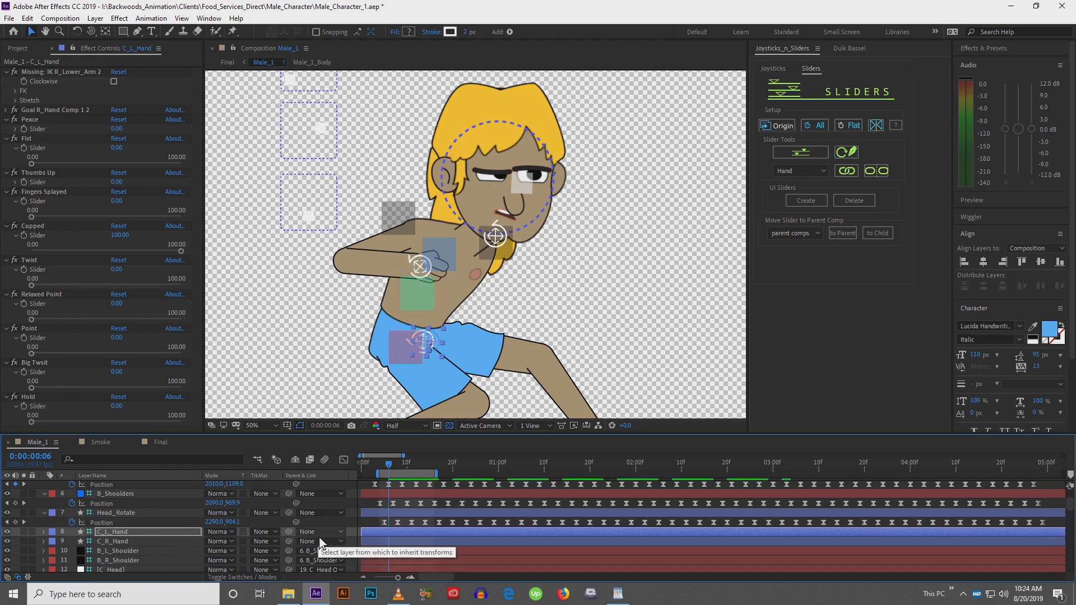
key("shift+Up")
key("shift+Up")
key("shift+Up")
key("shift+Up")
key("shift+Up")
key("shift+Up")
key("shift+Up")
key("shift+Up")
key("shift+Up")
key("shift+Up")
key("shift+Up")
key("shift+Up")
key("shift+Up")
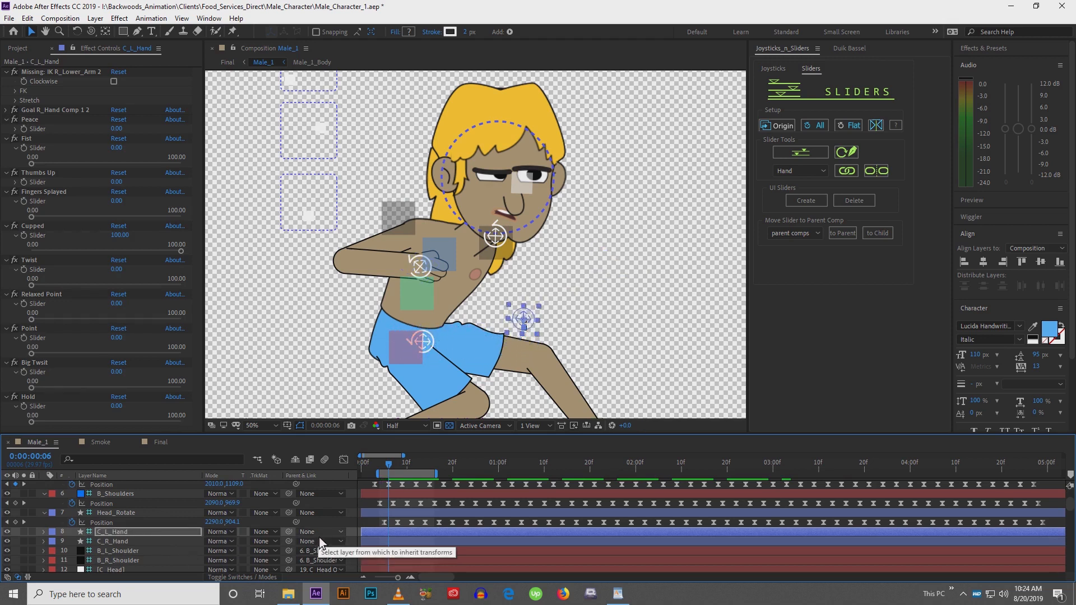
key("shift+Right")
key("shift+Right")
key("shift+Right")
key("shift+Right")
key("shift+Right")
key("shift+Right")
key("shift+Right")
key("shift+Right")
key("shift+Right")
key("shift+Right")
key("shift+Right")
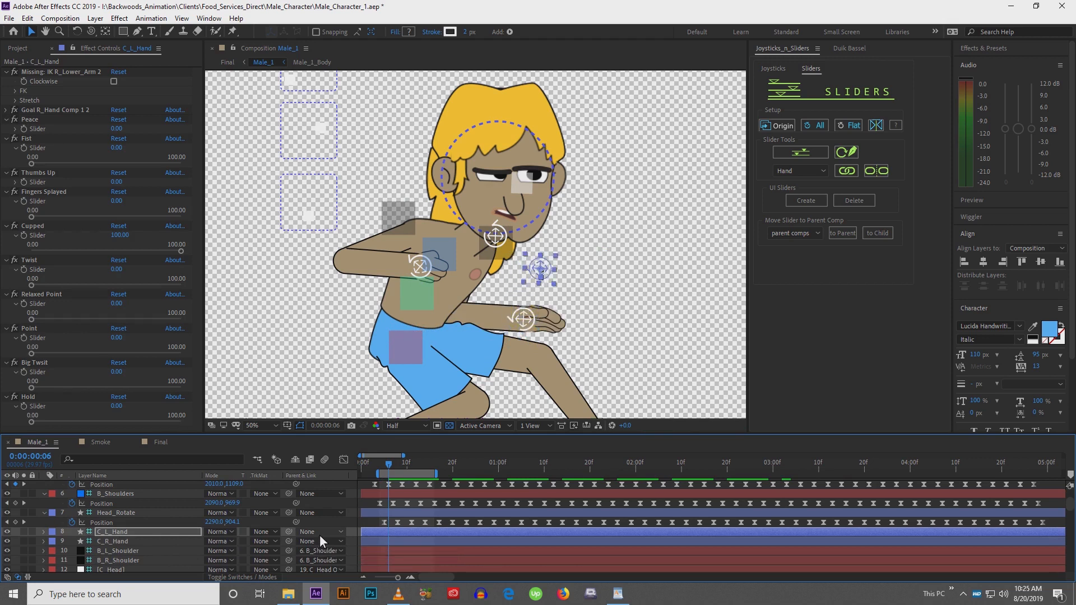
key("shift+Right")
key("shift+Right")
key("shift+Right")
key("shift+Right")
key("shift+Right")
key("shift+Right")
key("shift+Right")
key("shift+Right")
key("shift+Right")
key("shift+Right")
key("shift+Right")
key("shift+Right")
key("shift+Right")
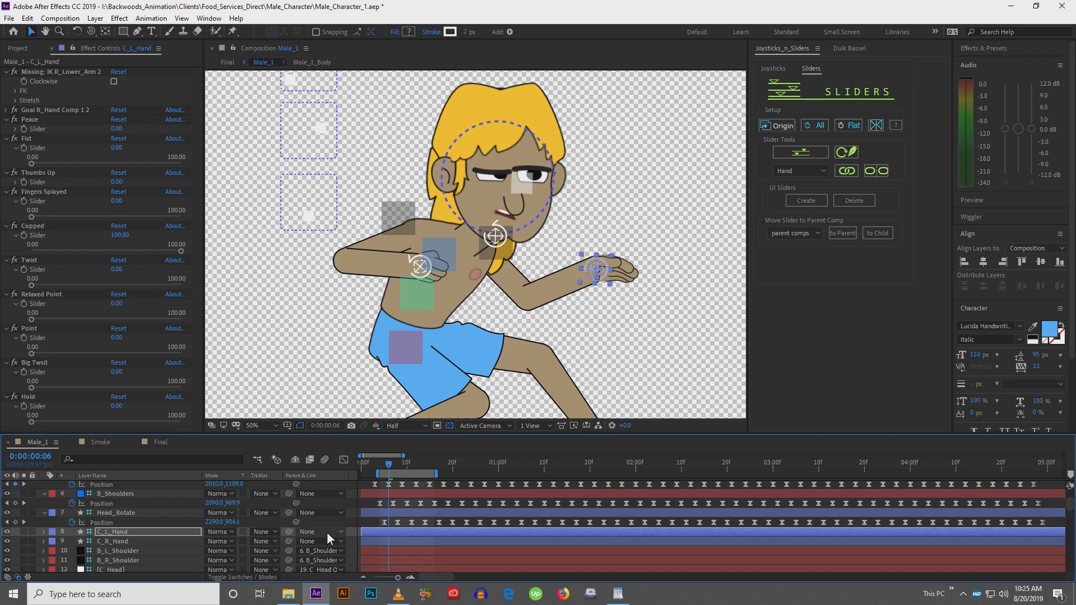
key("shift+Right")
key("shift+Right")
key("shift+Right")
key("shift+Right")
key("shift+Up")
key("shift+Up")
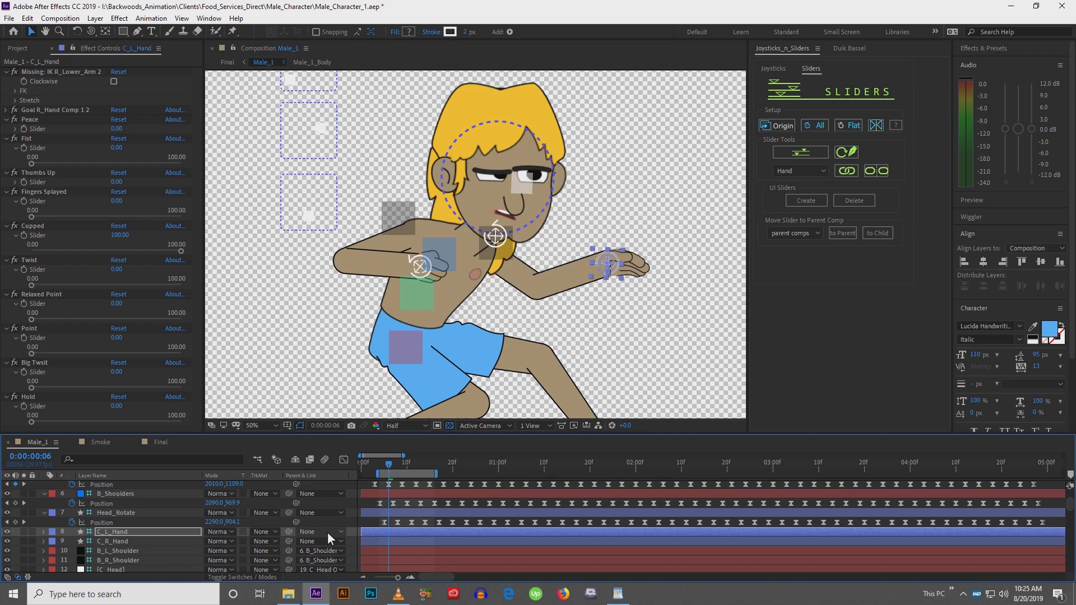
Preview the hand bobbing with the whole surfer and board in view
key("space")
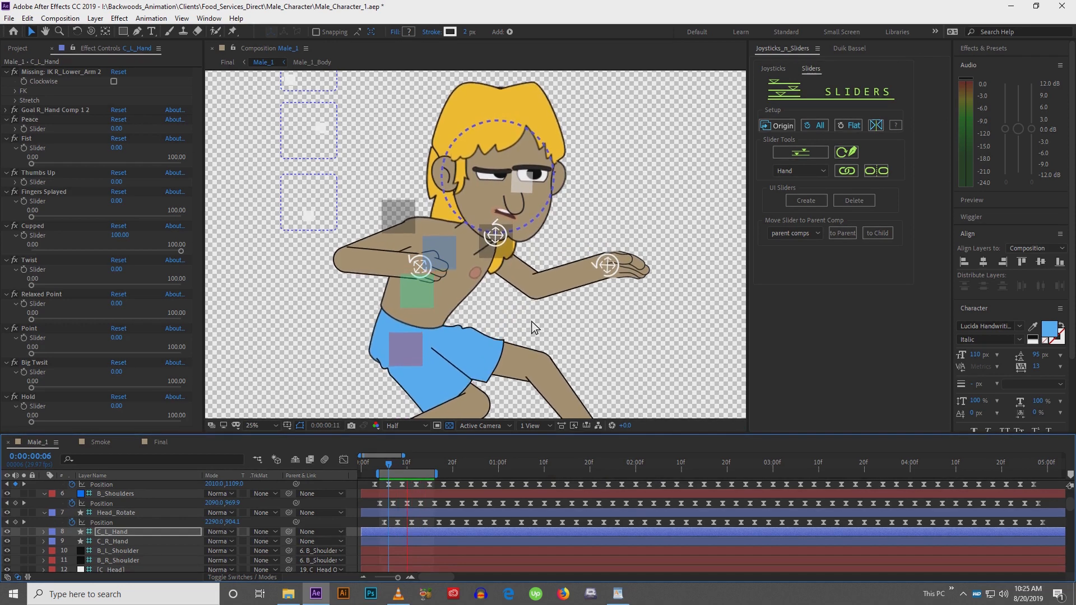
scroll(531, 321, "down", 2)
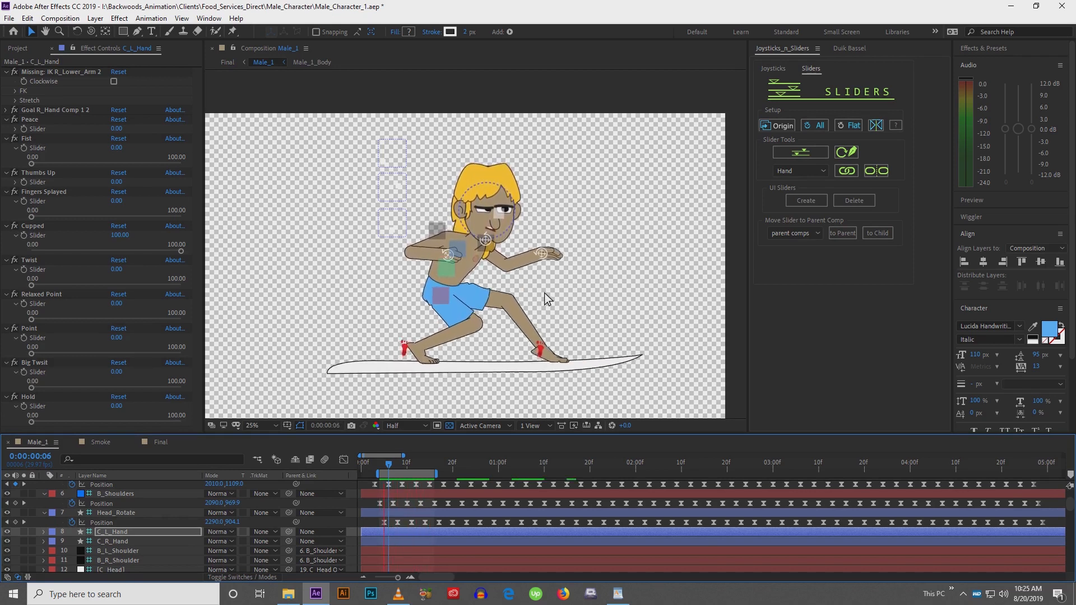
key("space")
key("period")
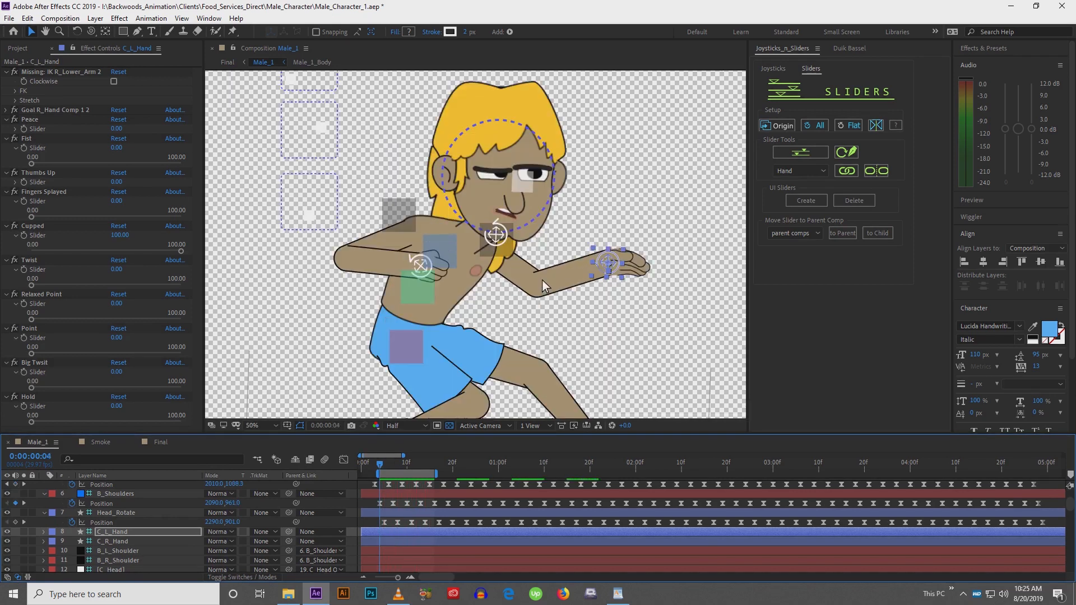
Reveal the C_L_Hand position keyframes and delete a run of them after frame 6
key("p")
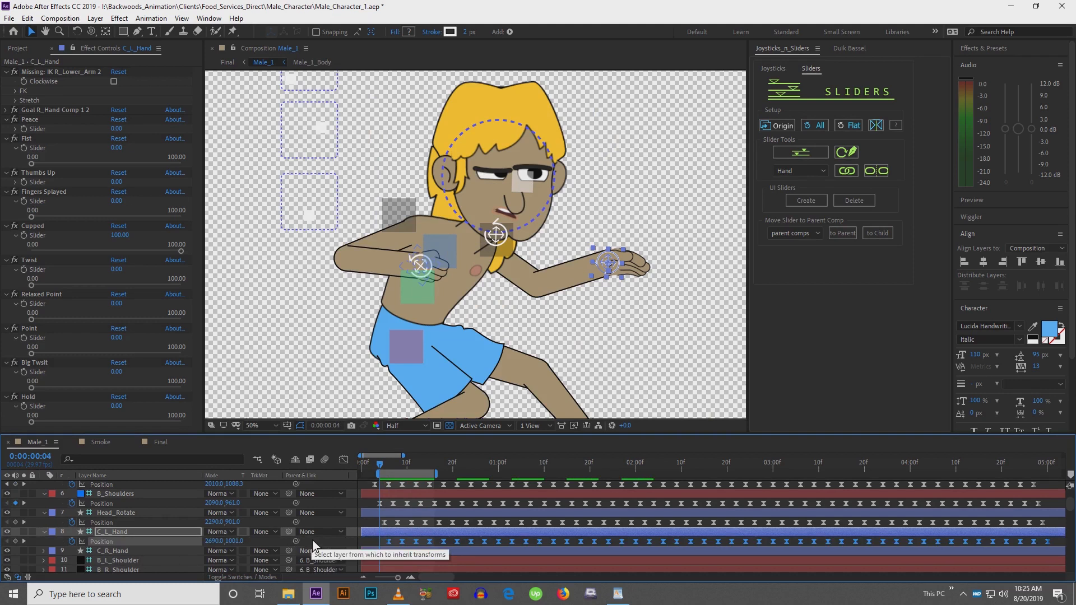
left_click_drag(382, 474, 395, 474)
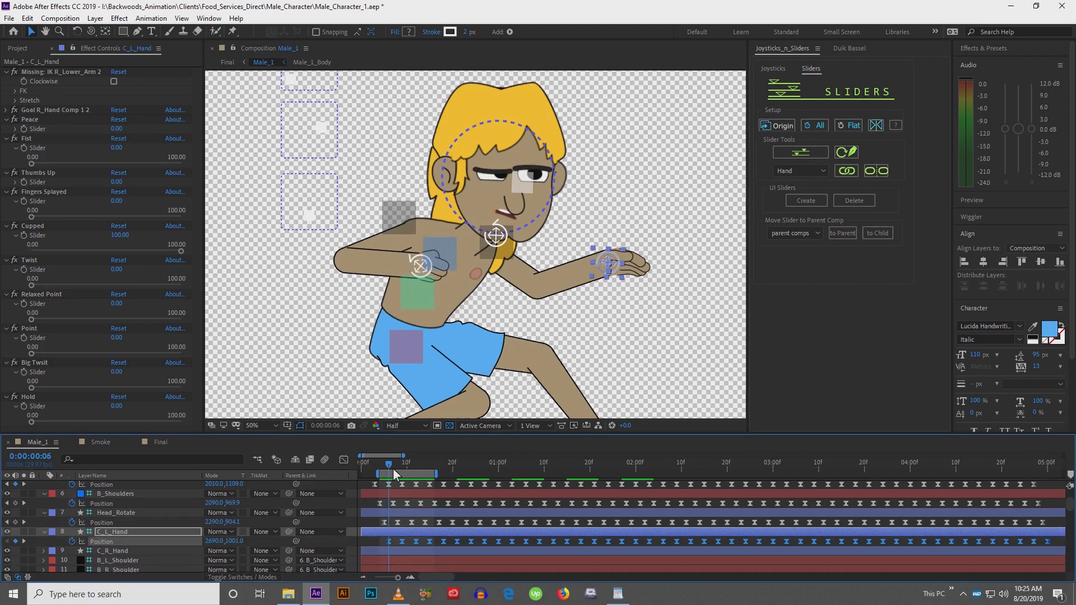
left_click_drag(498, 354, 448, 331)
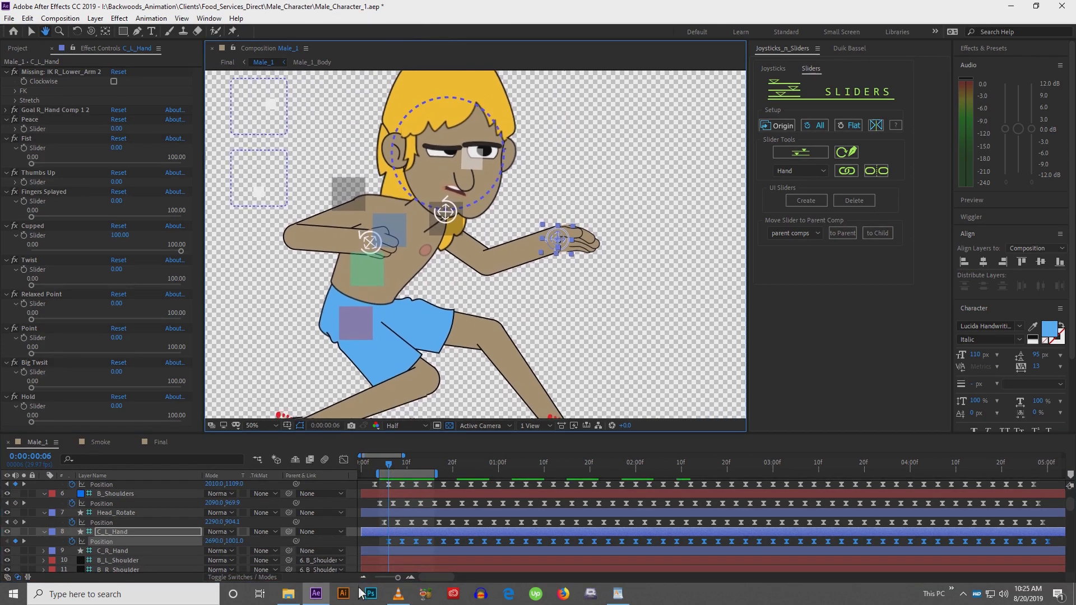
left_click(378, 543)
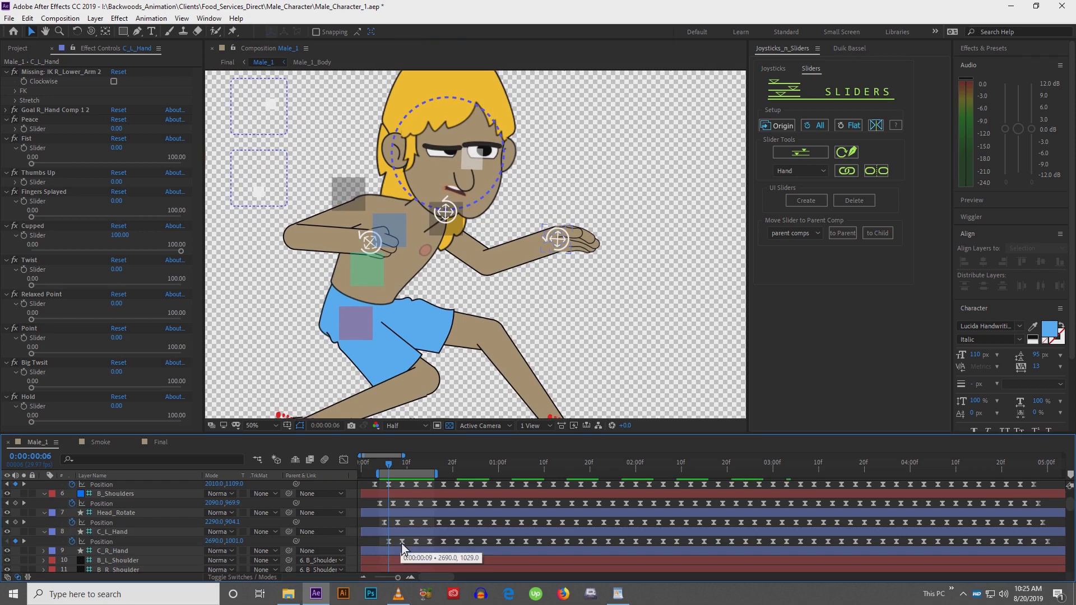
left_click(395, 468)
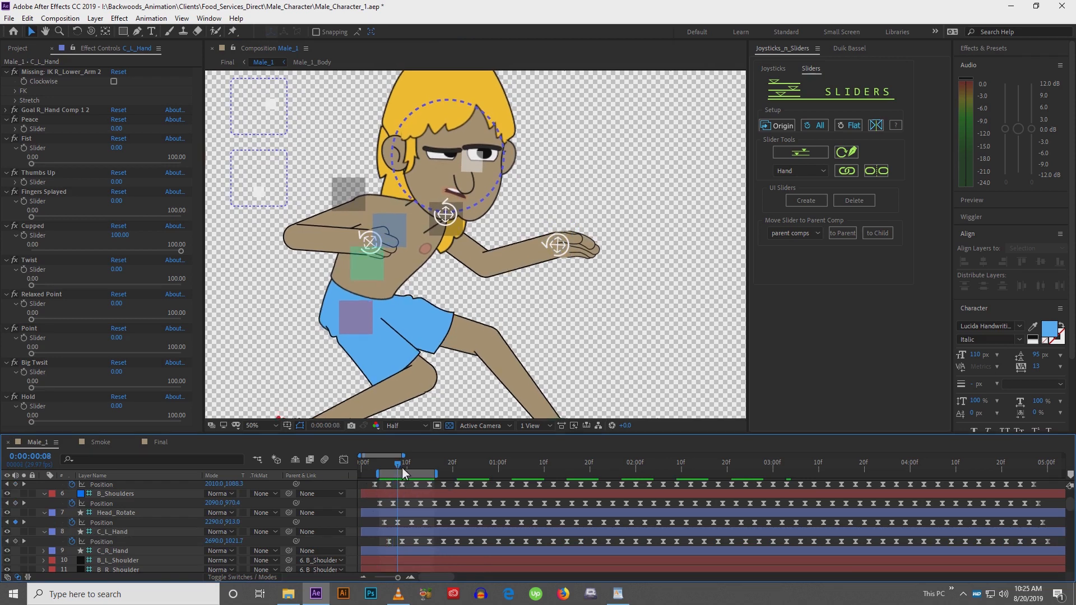
left_click_drag(403, 473, 434, 477)
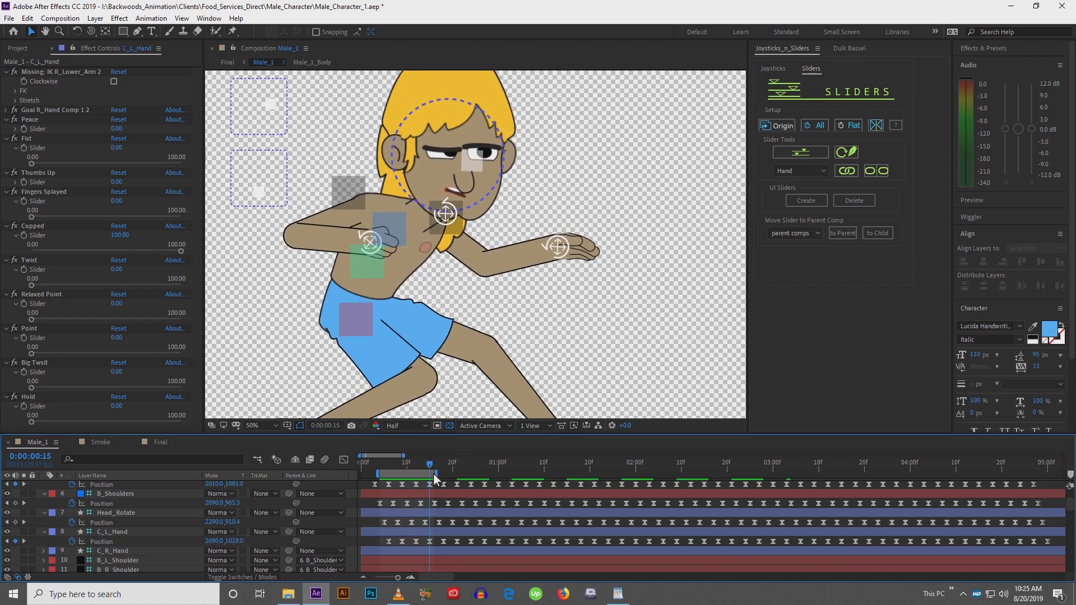
left_click_drag(395, 539, 465, 549)
key("Delete")
key("Delete")
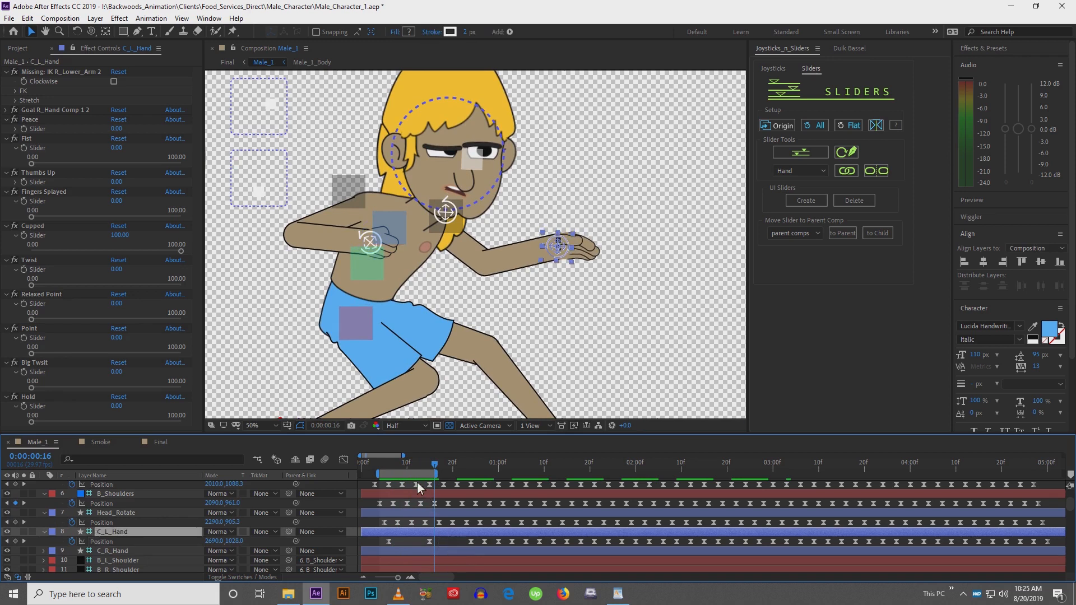
Play back the timeline to check the thinned-out hand motion
key("space")
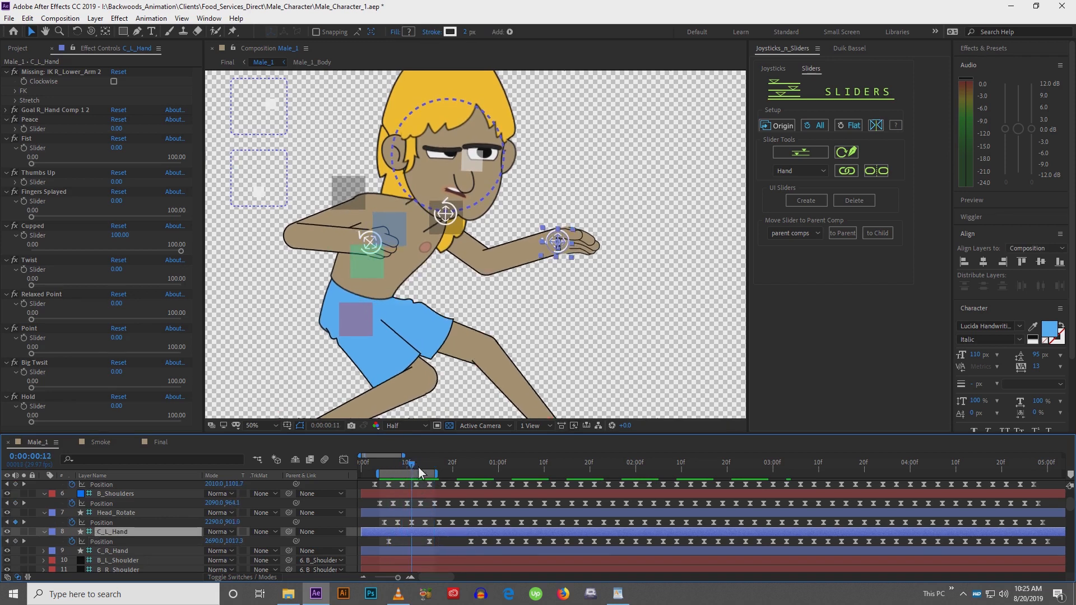
left_click_drag(442, 468, 453, 475)
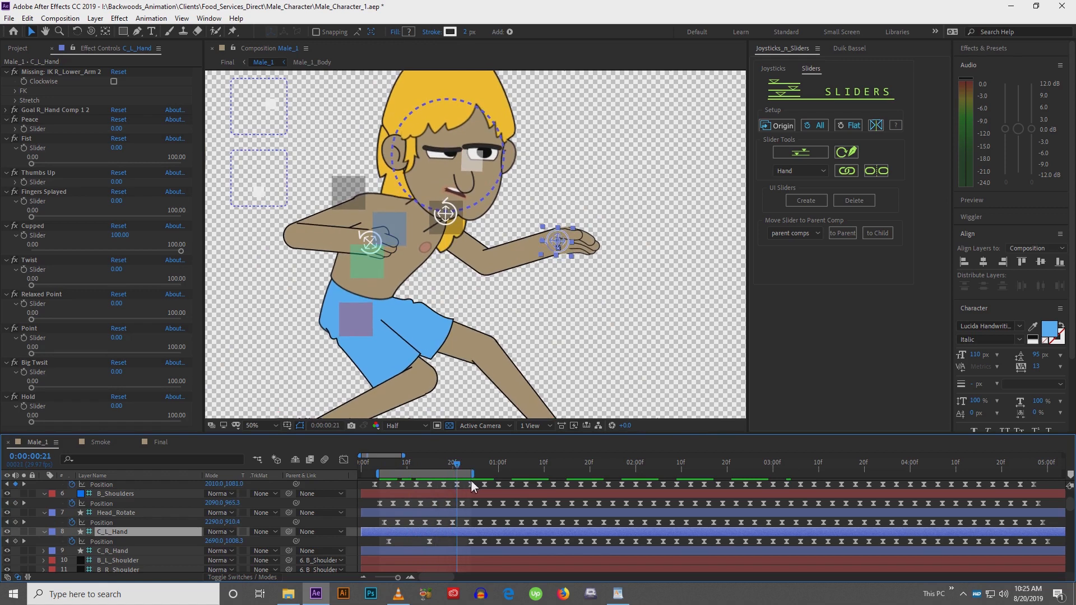
key("space")
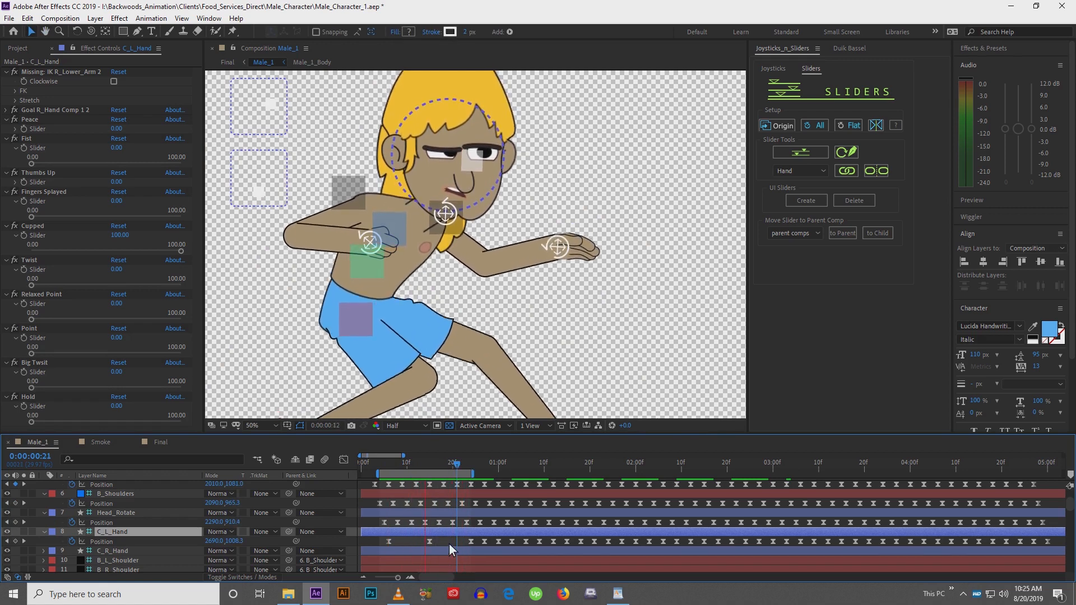
scroll(494, 318, "down", 2)
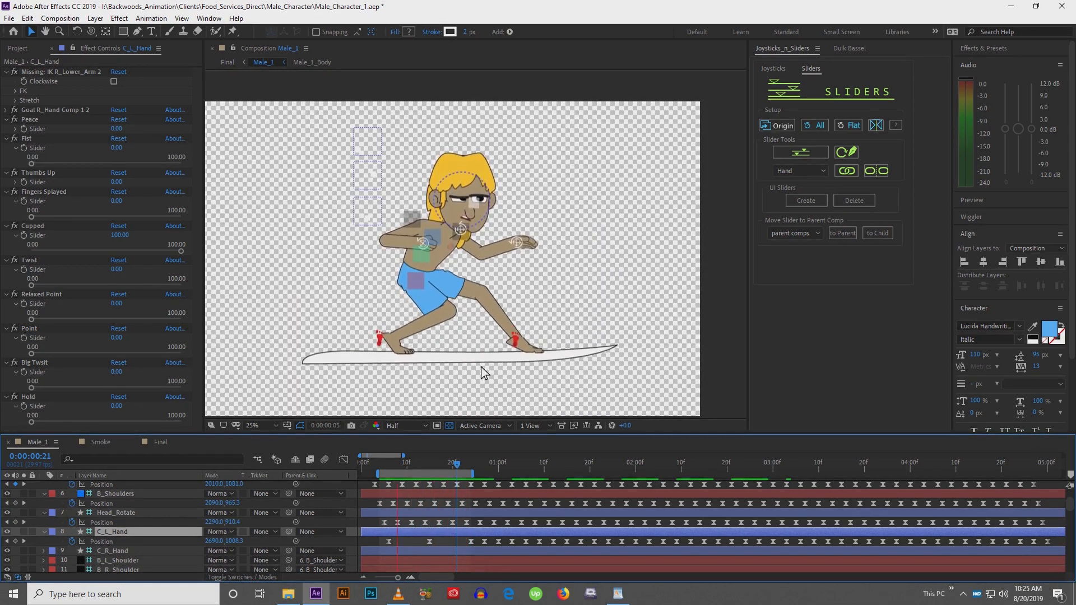
key("space")
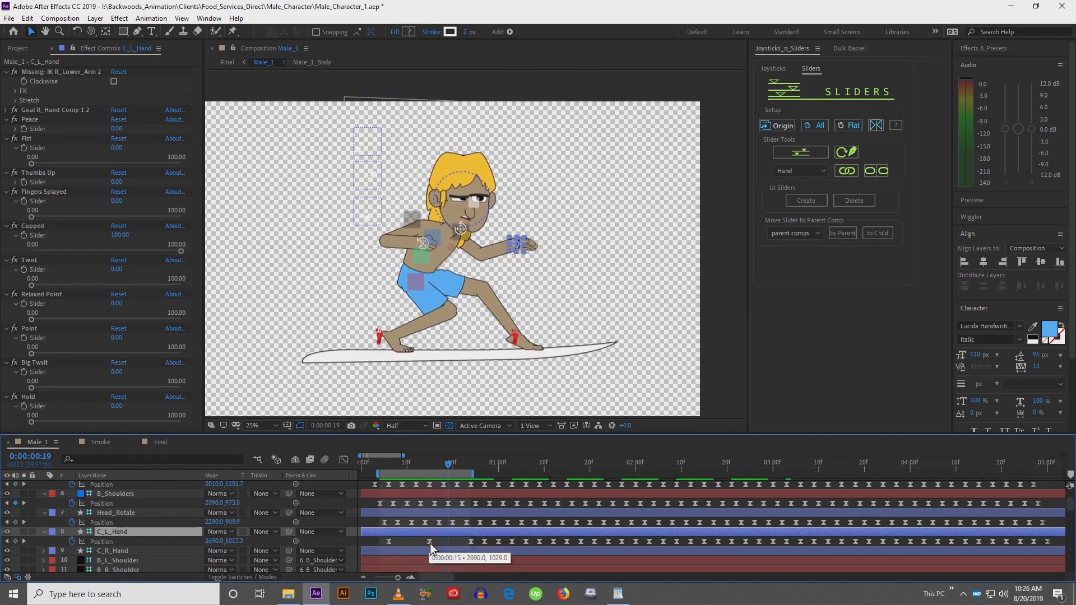
Move two C_L_Hand keyframes earlier and paste the hand keyframes again at frame 16
left_click_drag(429, 542, 409, 542)
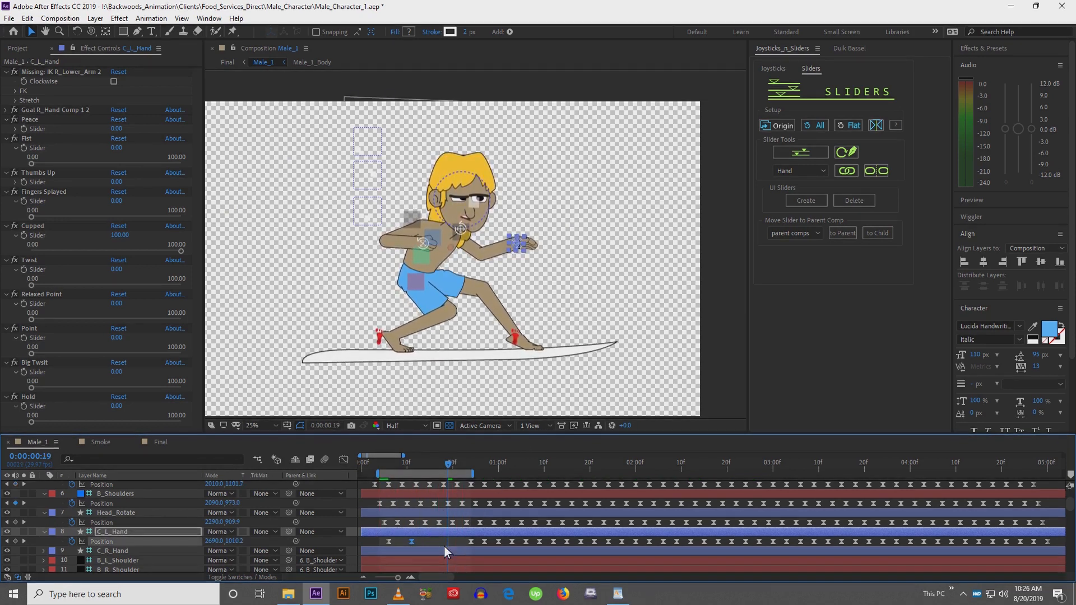
left_click_drag(445, 543, 439, 546)
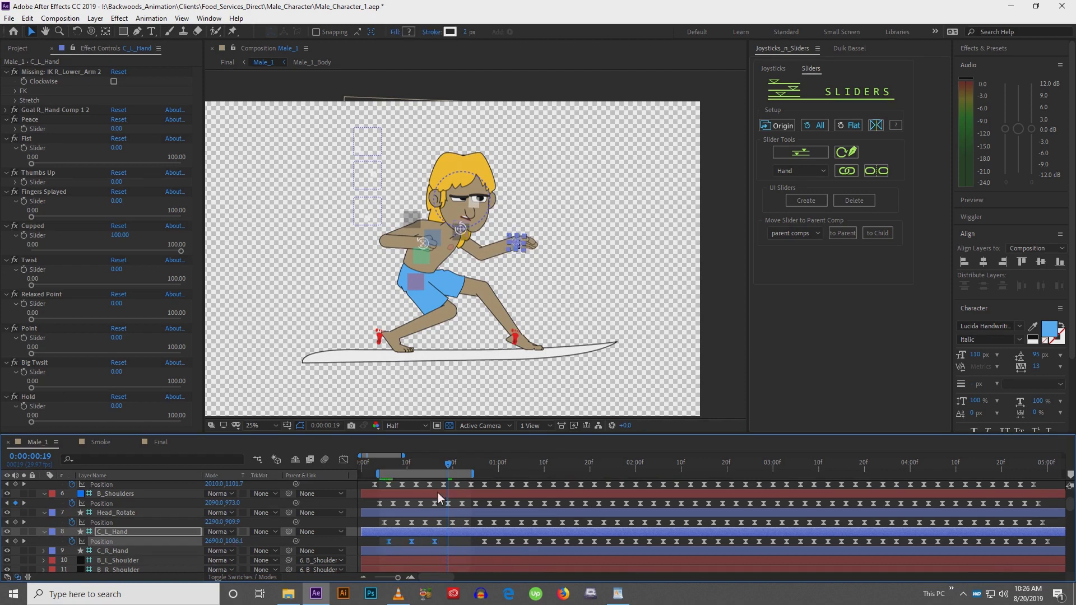
left_click(436, 462)
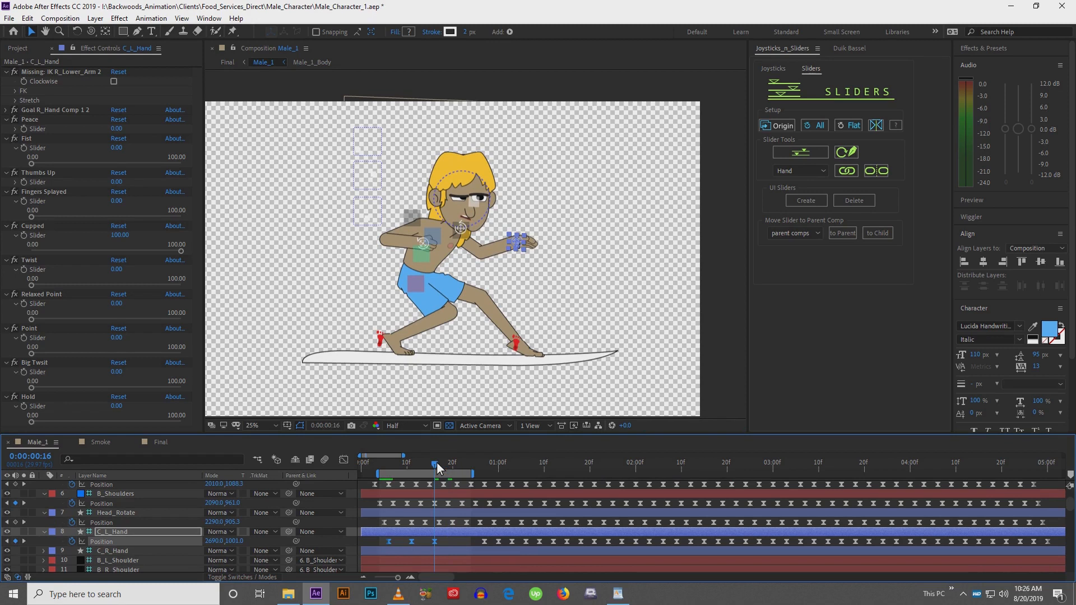
key("ctrl+v")
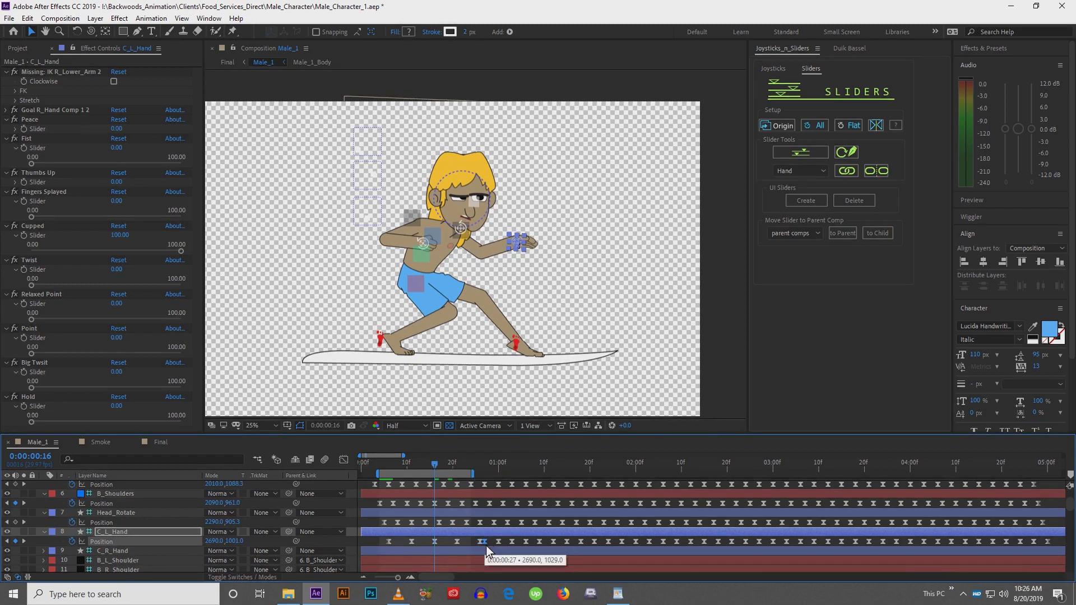
left_click(488, 542)
Preview the retimed hand animation from different frames
key("space")
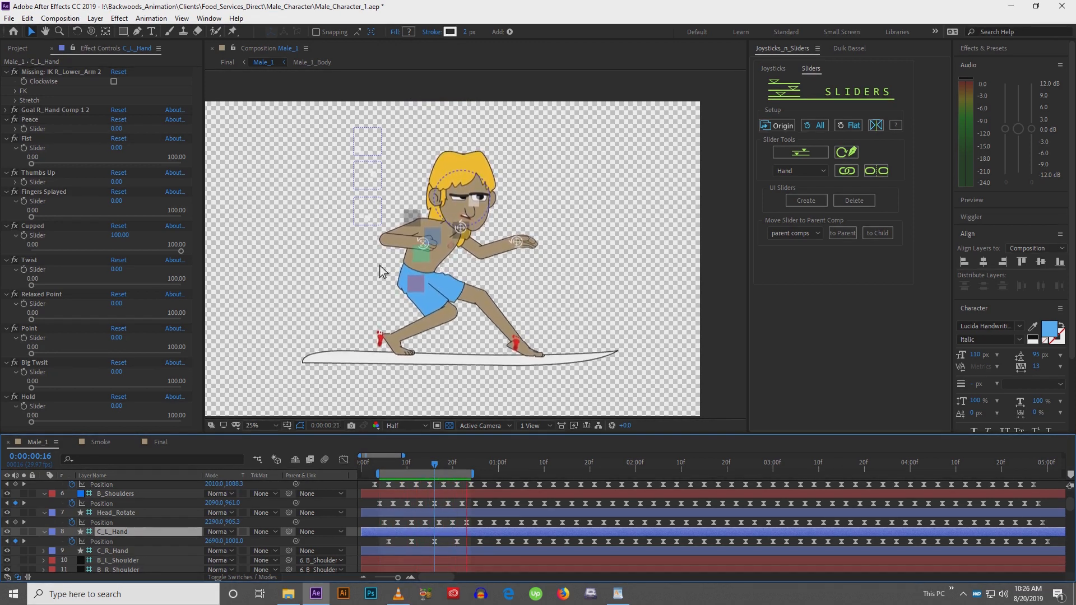
key("space")
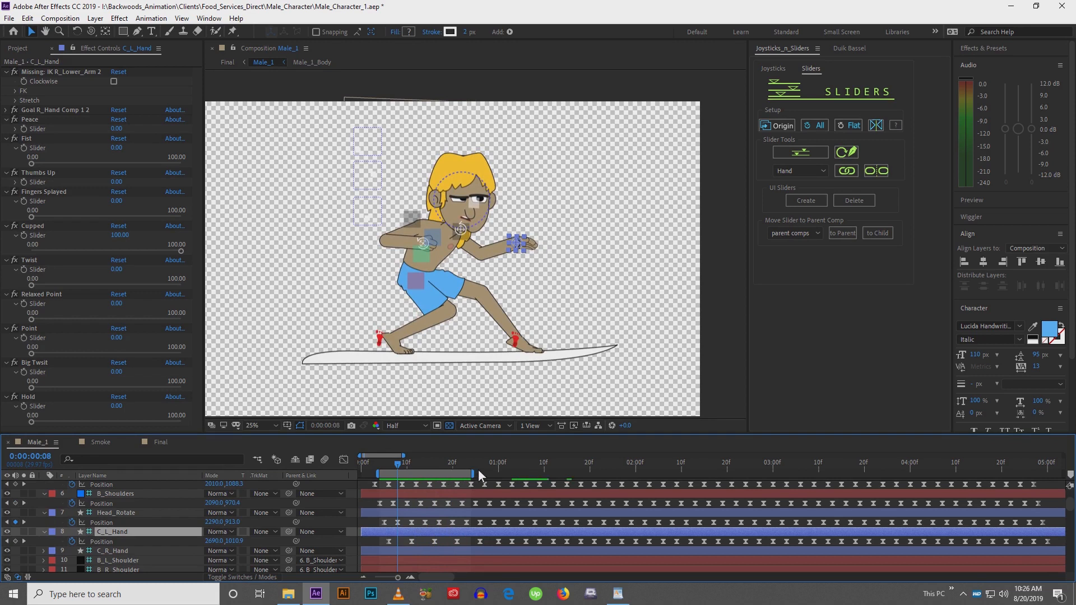
left_click(477, 469)
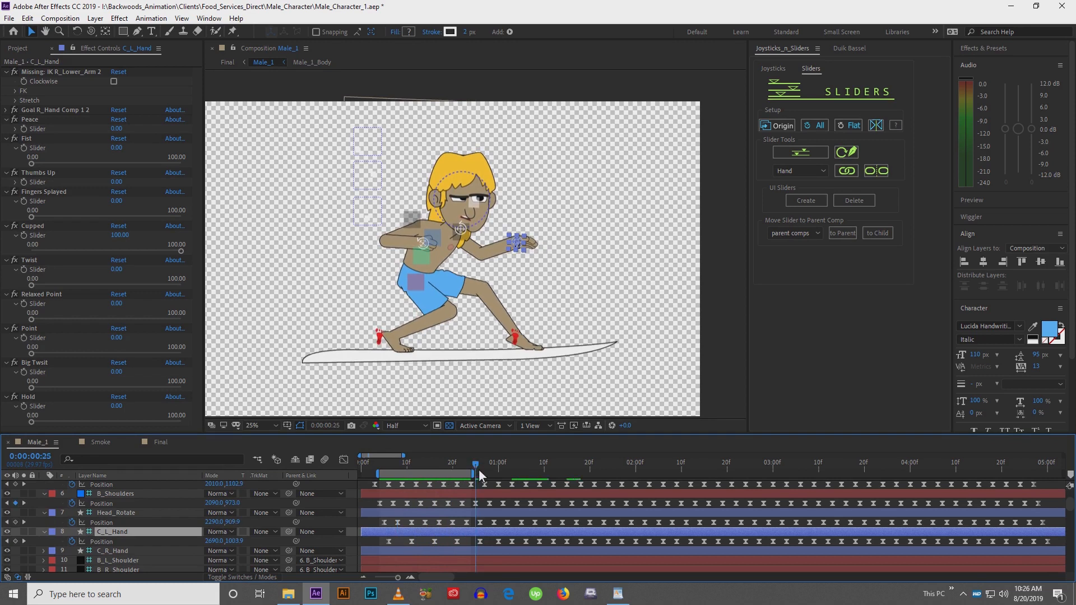
left_click_drag(464, 476, 473, 476)
key("space")
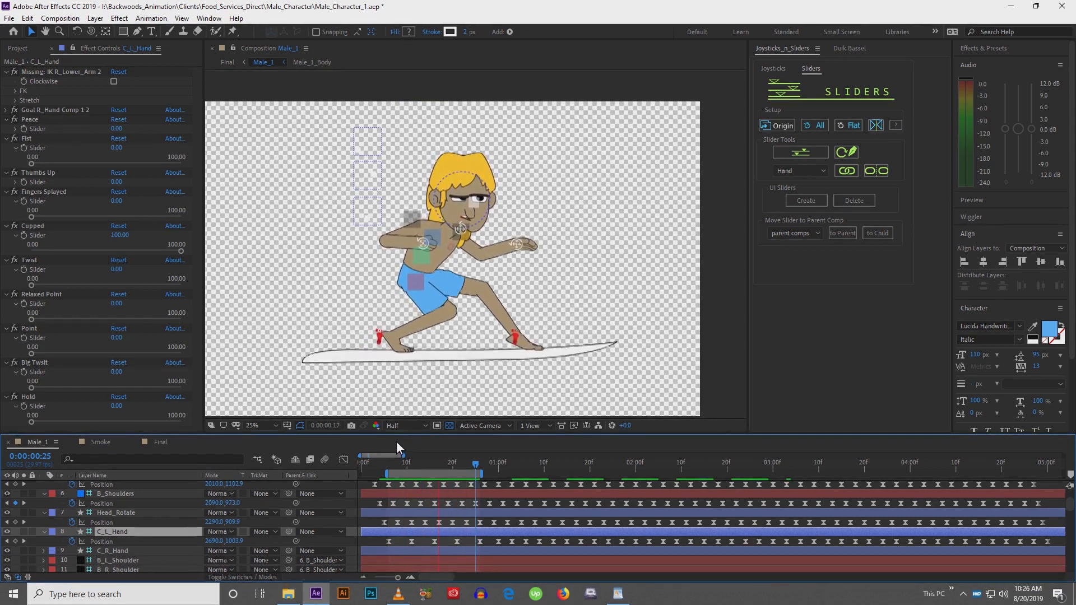
Delete the C_L_Hand position keyframes after frame 7
left_click(392, 470)
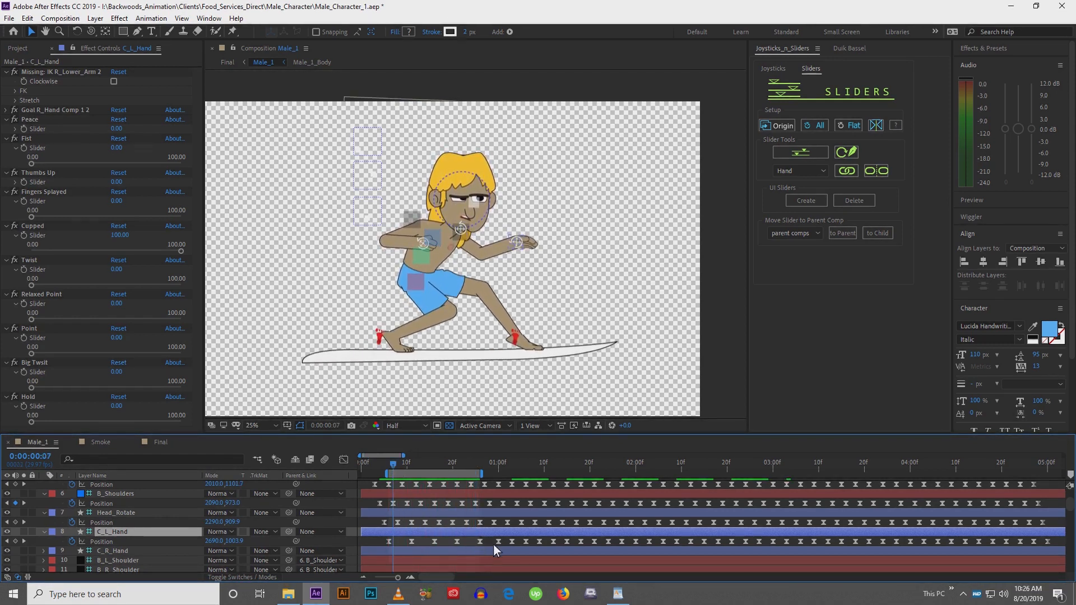
left_click_drag(494, 547, 1041, 549)
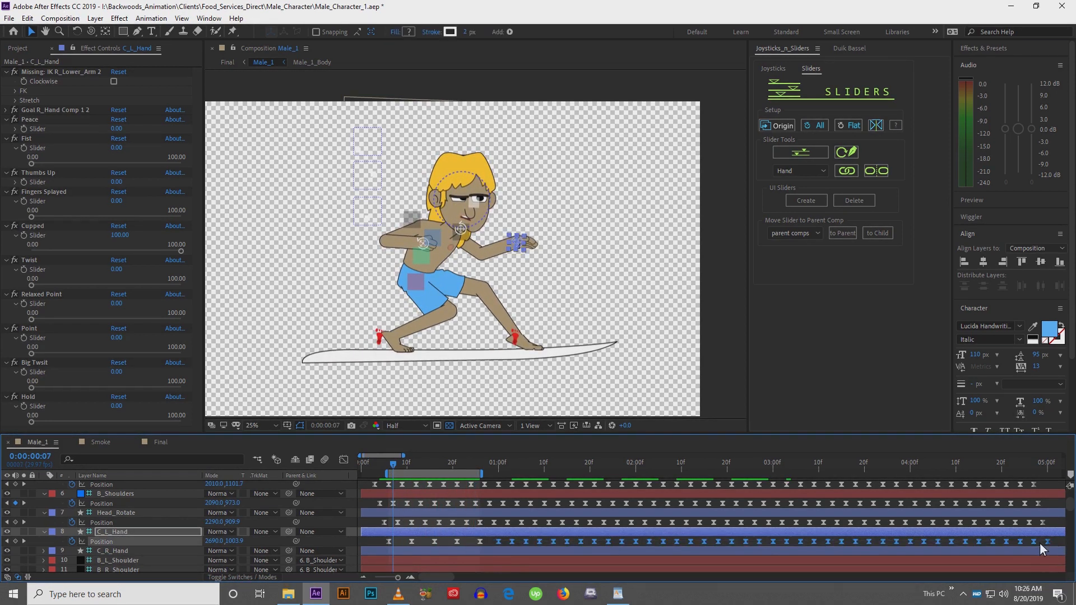
key("Delete")
Select the remaining C_L_Hand keyframes and paste the cycle repeatedly along the timeline, starting at frame 26
left_click(390, 470)
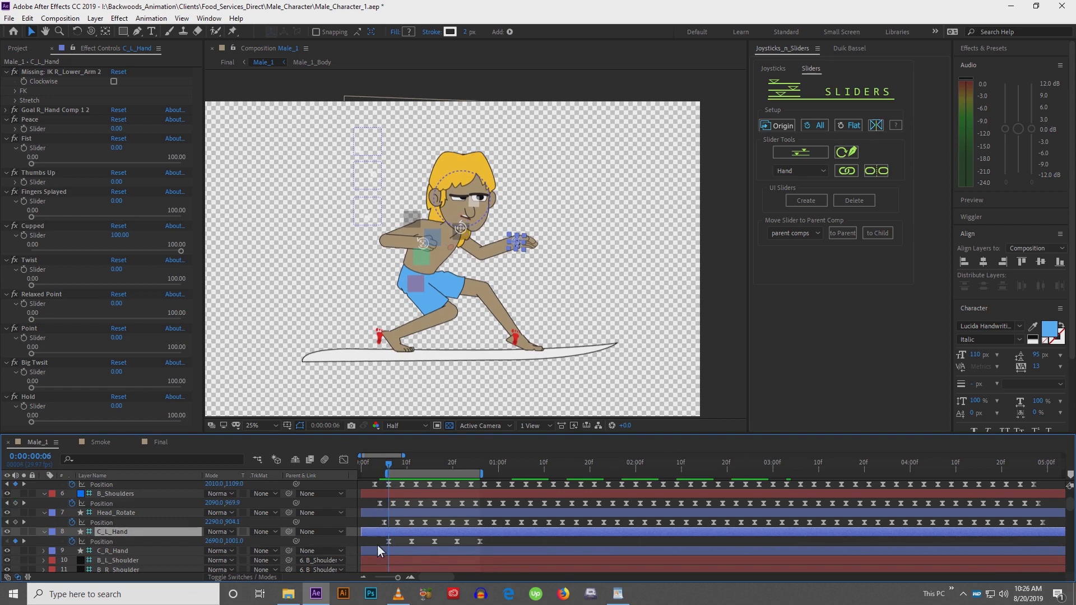
left_click_drag(382, 540, 496, 541)
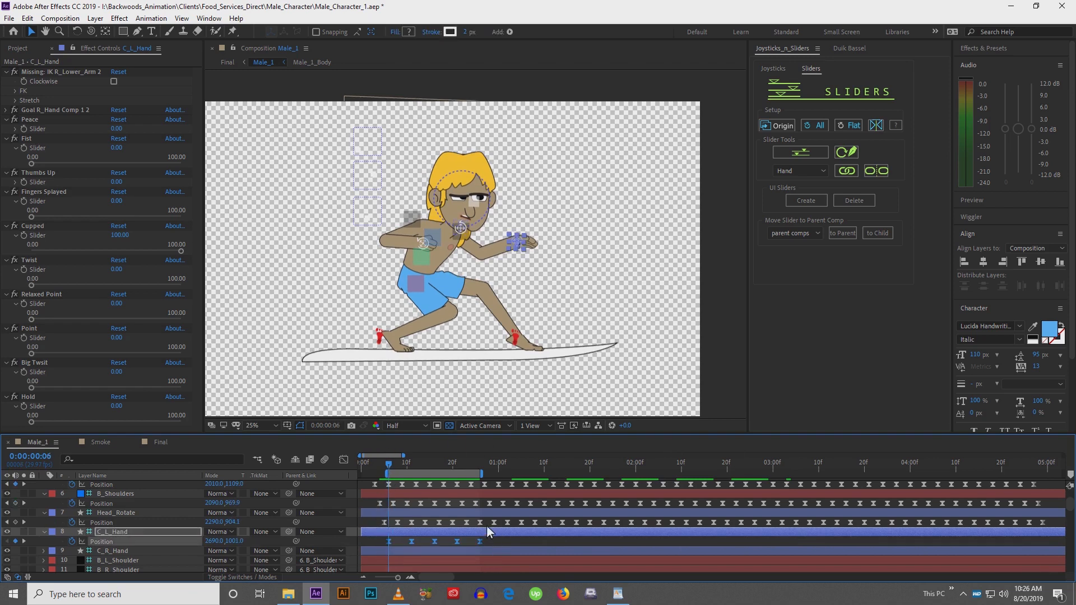
left_click(480, 466)
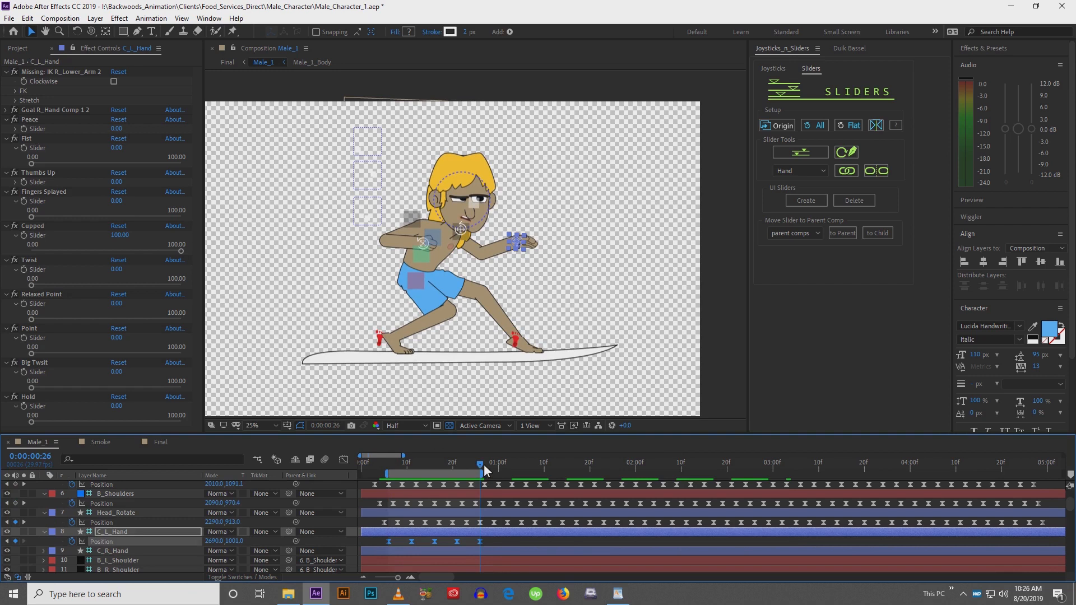
key("ctrl+v")
left_click(574, 467)
key("ctrl+v")
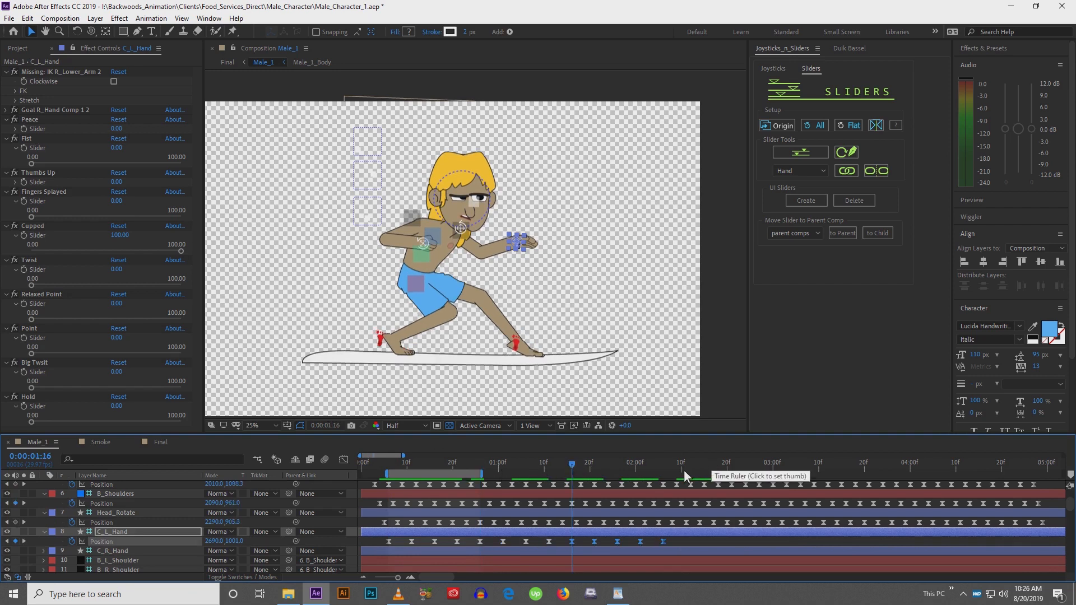
left_click(661, 467)
key("ctrl+v")
left_click(759, 468)
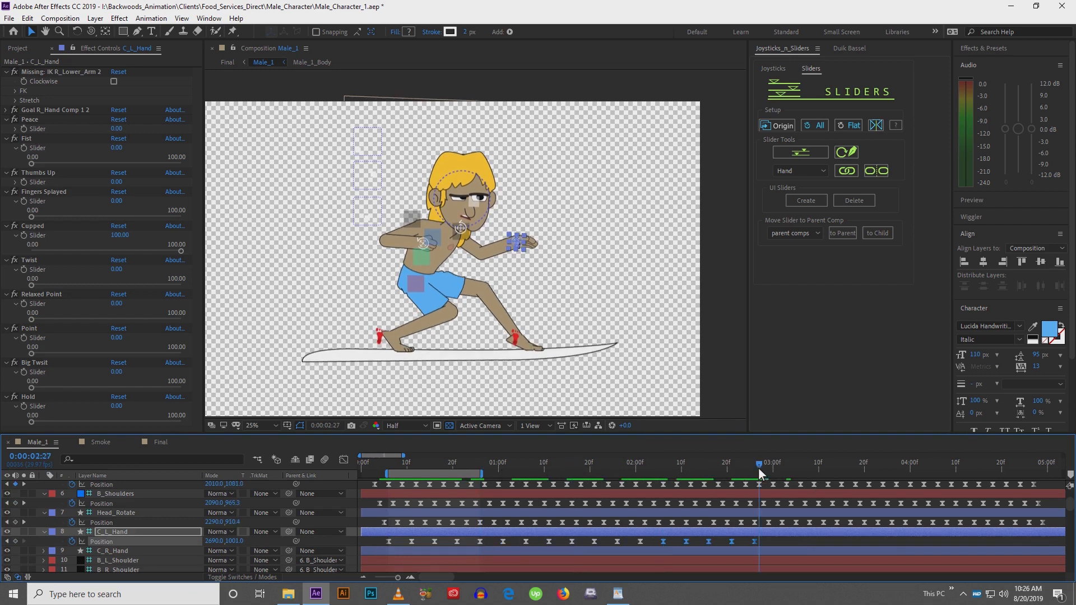
left_click(755, 467)
key("ctrl+v")
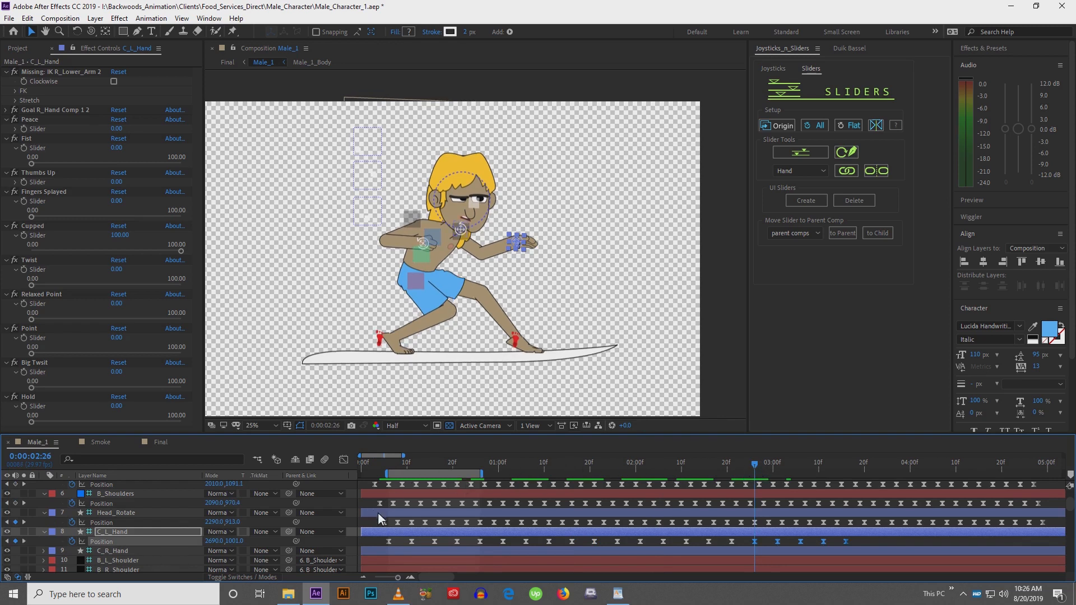
Paste the hand keyframes onto C_R_Hand's position at frame 6 and nudge that hand left and up
left_click(118, 550)
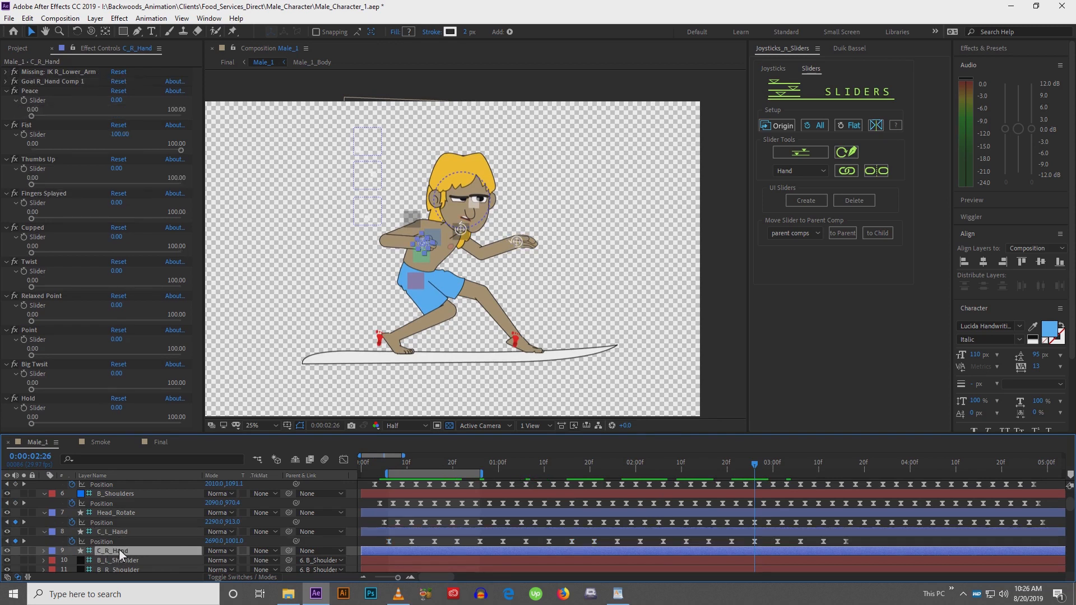
key("p")
left_click_drag(399, 464, 392, 463)
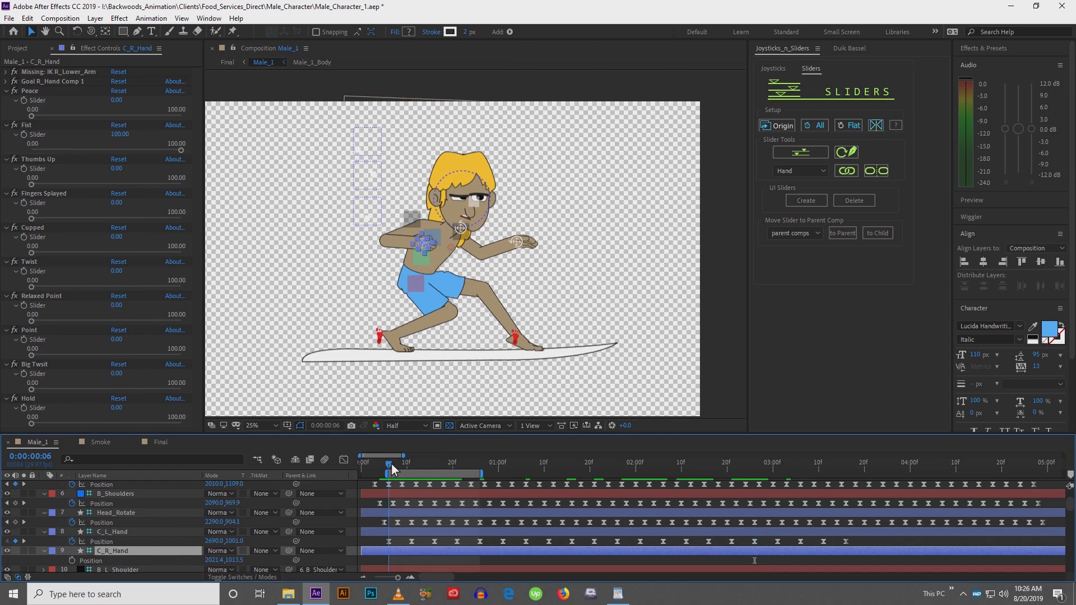
key("ctrl+v")
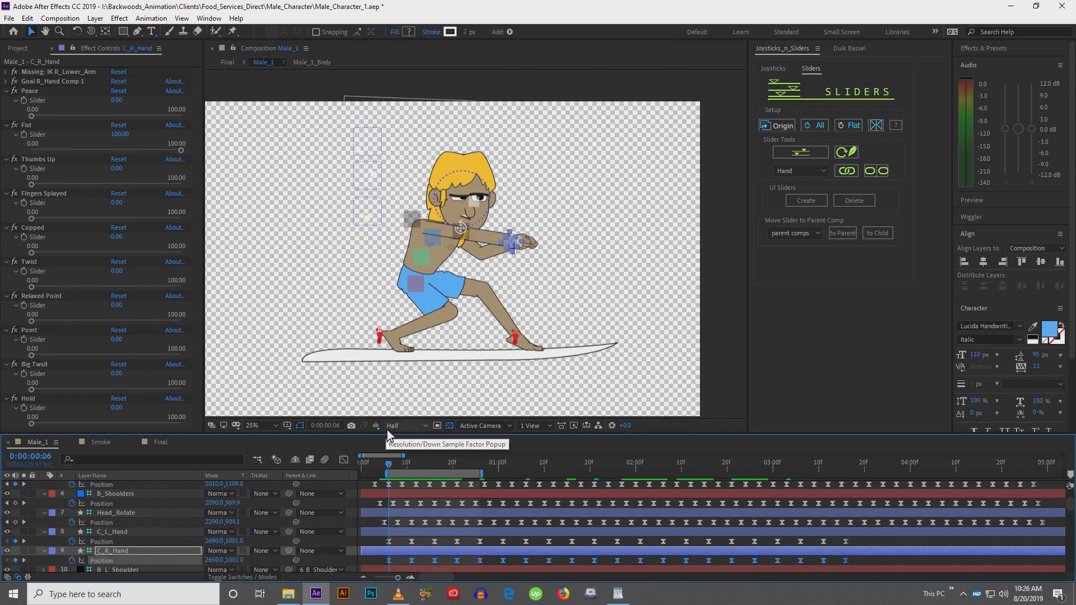
key("shift+Left")
key("shift+Left")
key("shift+Left")
key("shift+Left")
key("shift+Left")
key("shift+Left")
key("shift+Left")
key("shift+Left")
key("shift+Left")
key("shift+Left")
key("shift+Left")
key("shift+Left")
key("shift+Left")
key("shift+Left")
key("shift+Left")
key("shift+Left")
key("shift+Left")
key("shift+Left")
key("shift+Left")
key("shift+Left")
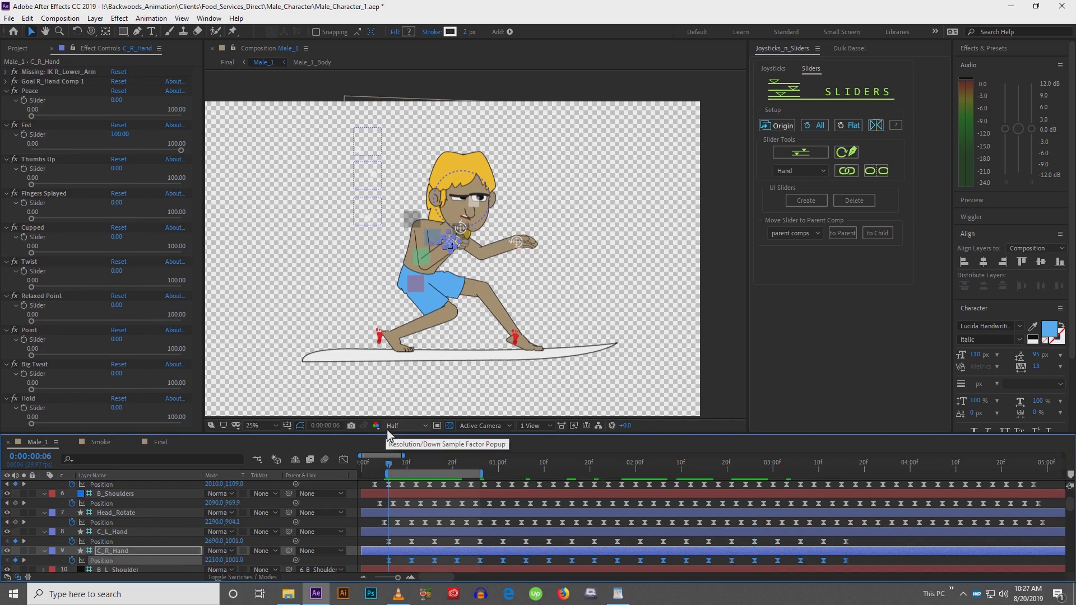
key("shift+Left")
key("shift+Left")
key("shift+Left")
key("shift+Left")
key("shift+Left")
key("shift+Left")
key("shift+Left")
key("shift+Left")
key("shift+Left")
key("shift+Left")
key("shift+Left")
key("shift+Left")
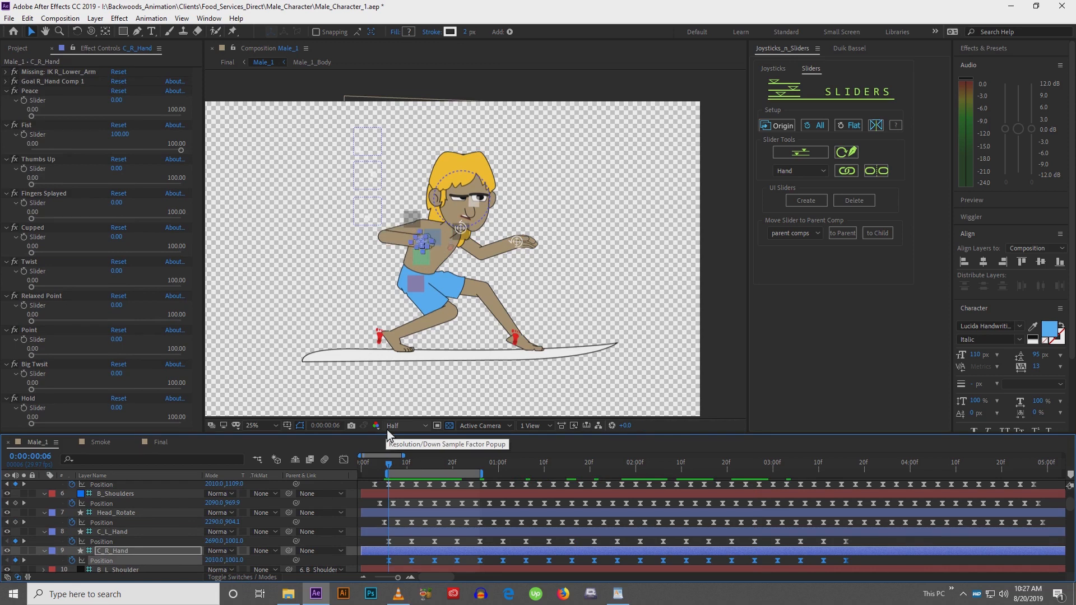
key("shift+Up")
key("shift+Up")
key("shift+Up")
key("shift+Up")
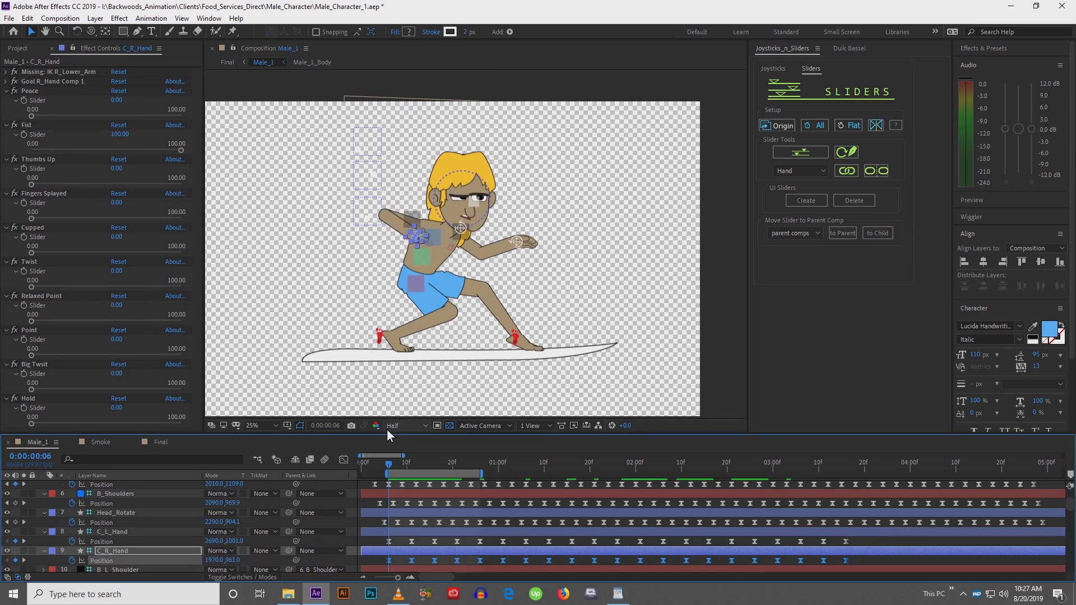
Play back the animation to check both hands
key("space")
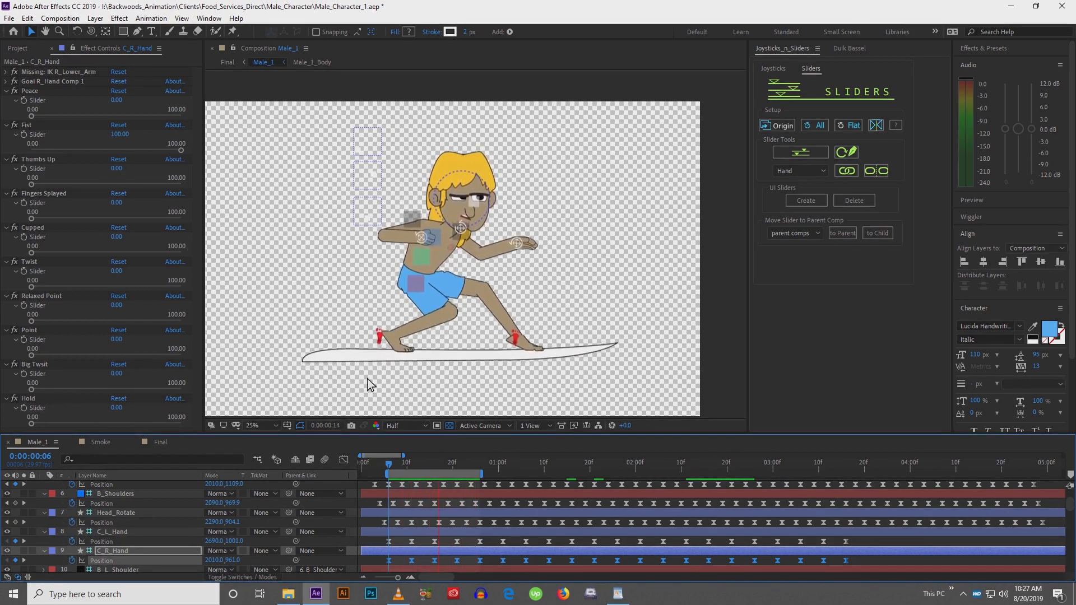
left_click(371, 541)
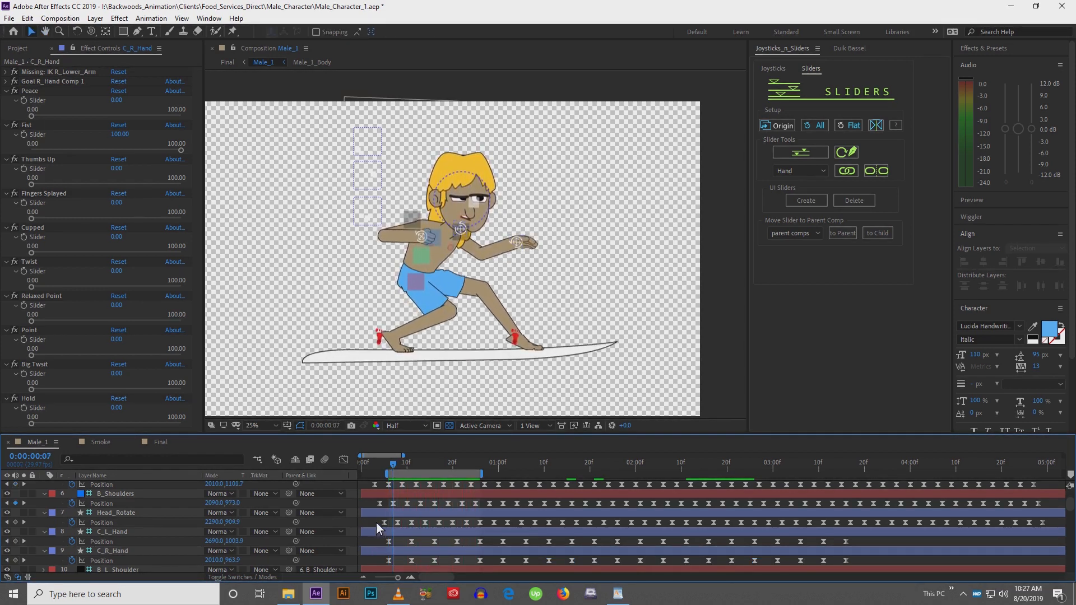
Paste the copied position keyframes onto C_L_Hand at frame 6 and nudge the hand right back into place
left_click(123, 513)
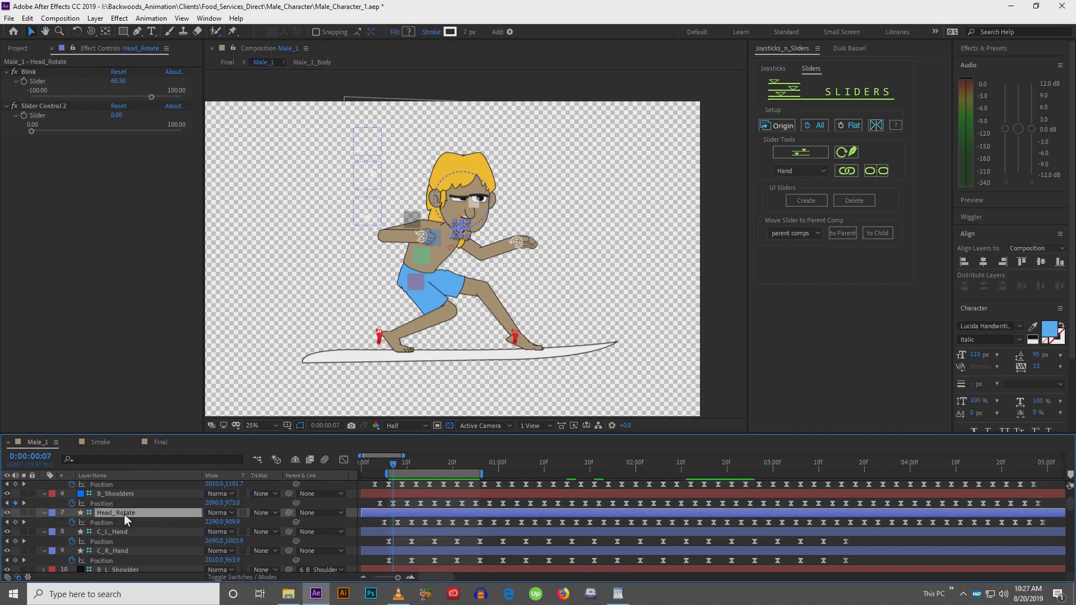
left_click(123, 494)
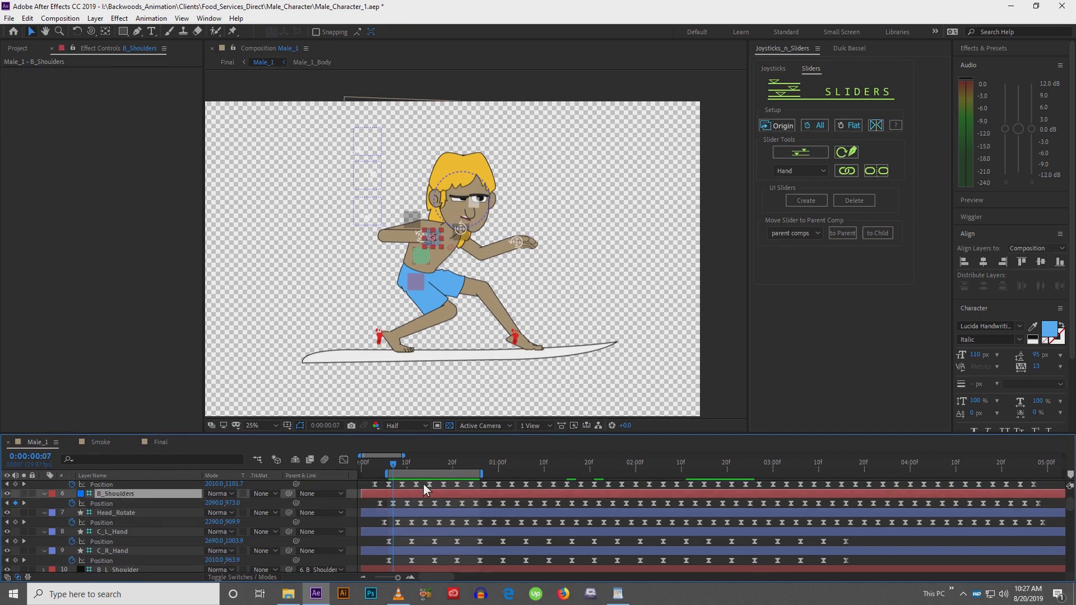
left_click(383, 469)
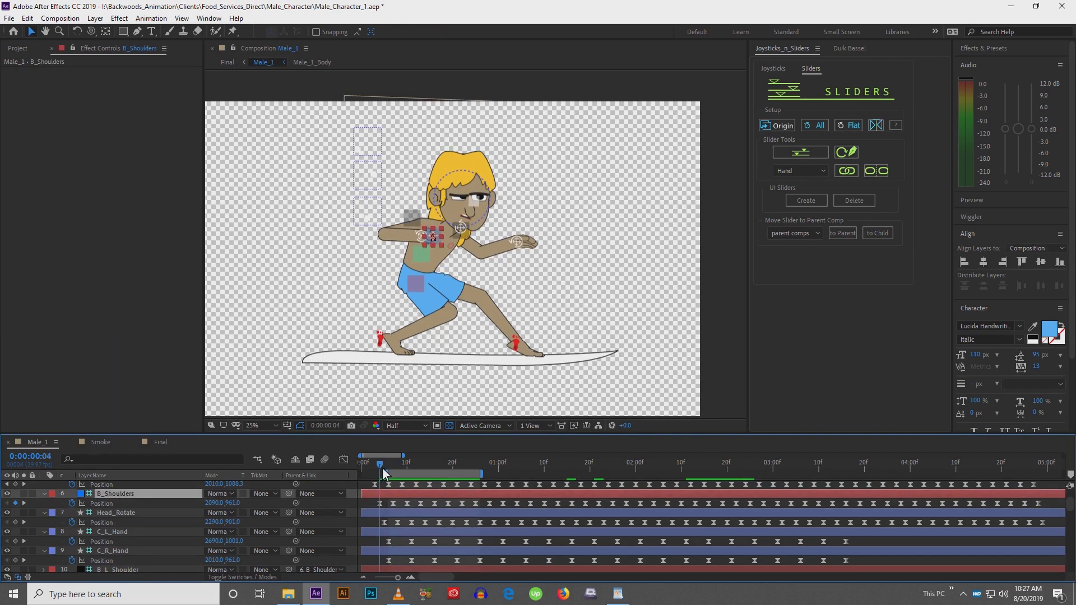
left_click(106, 505)
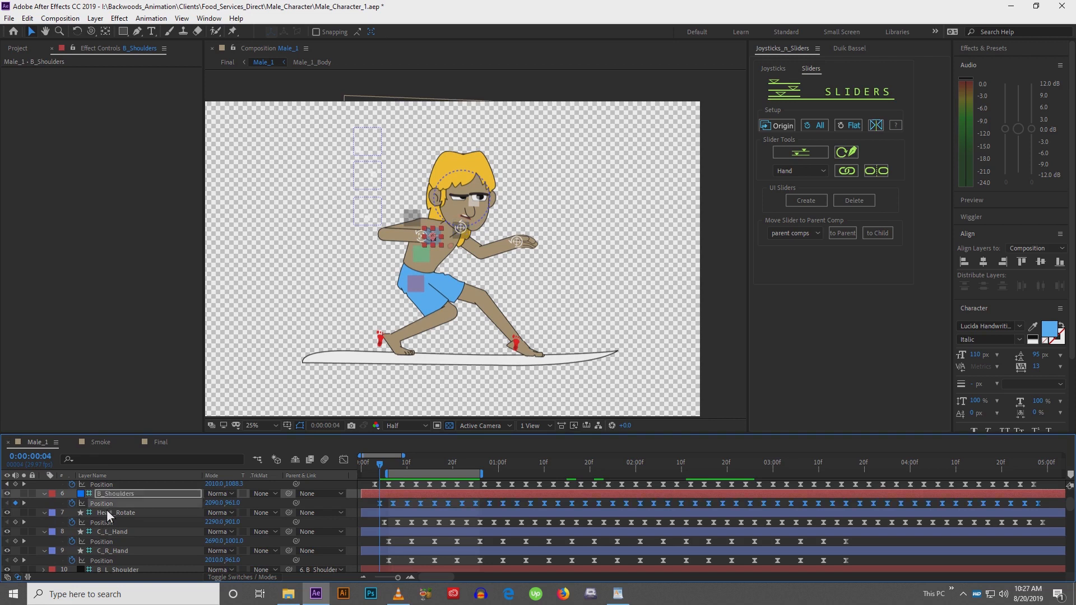
left_click(72, 542)
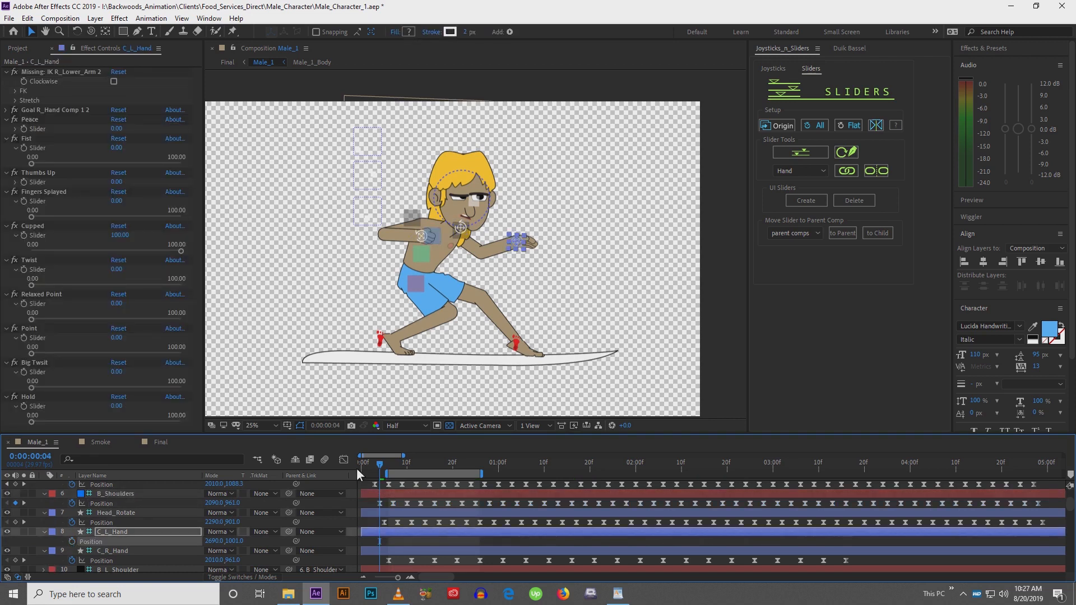
left_click(389, 471)
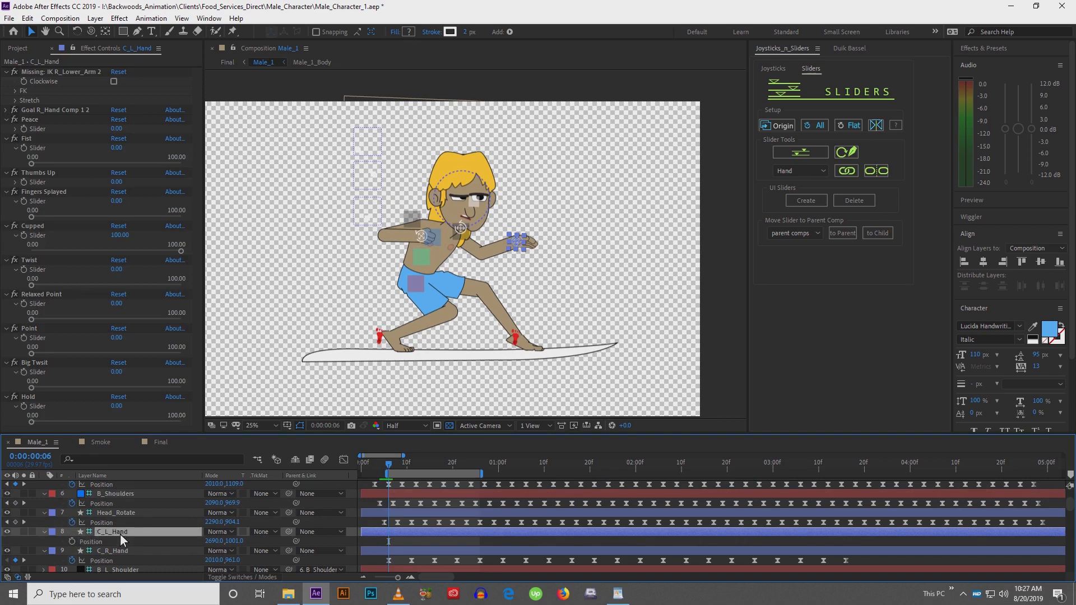
key("ctrl+v")
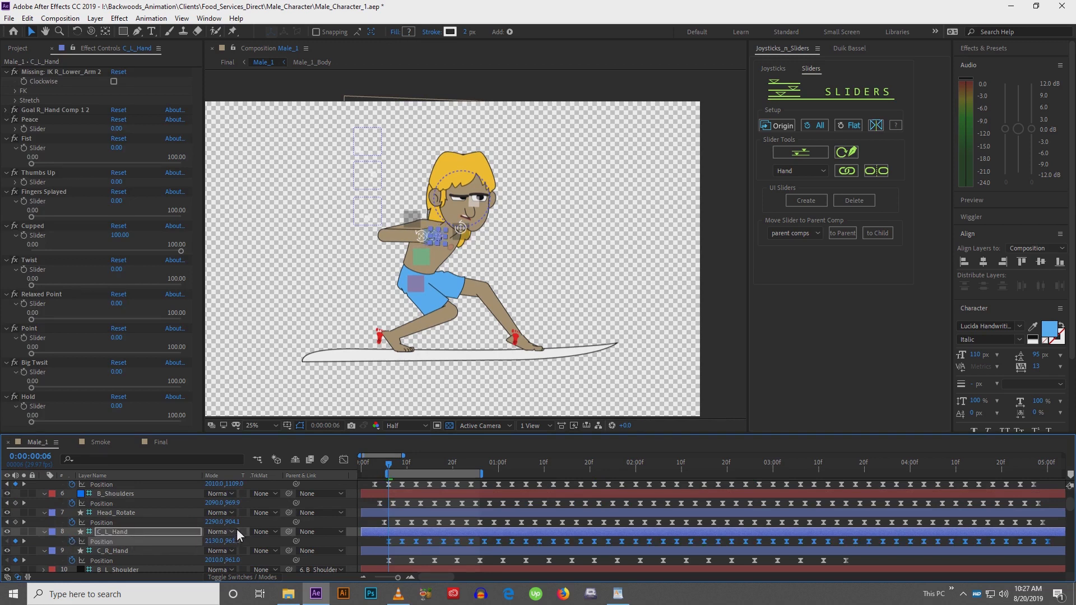
key("shift+Right")
key("shift+Right")
key("shift+Right")
key("shift+Right")
key("shift+Right")
key("shift+Right")
key("shift+Right")
key("shift+Right")
key("shift+Right")
key("shift+Right")
key("shift+Right")
key("shift+Right")
key("shift+Right")
key("shift+Right")
key("shift+Right")
key("shift+Right")
key("shift+Right")
key("shift+Right")
key("shift+Right")
key("shift+Right")
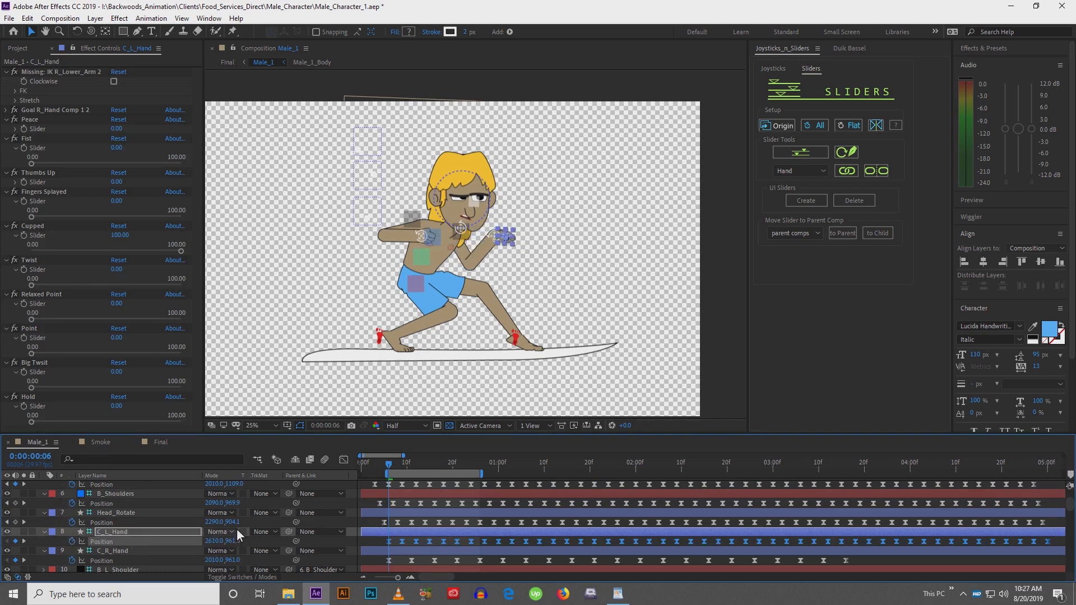
key("shift+Right")
key("shift+Right")
key("shift+Right")
key("shift+Right")
key("shift+Right")
key("shift+Right")
key("shift+Right")
key("shift+Right")
key("shift+Right")
key("shift+Right")
key("shift+Right")
key("shift+Right")
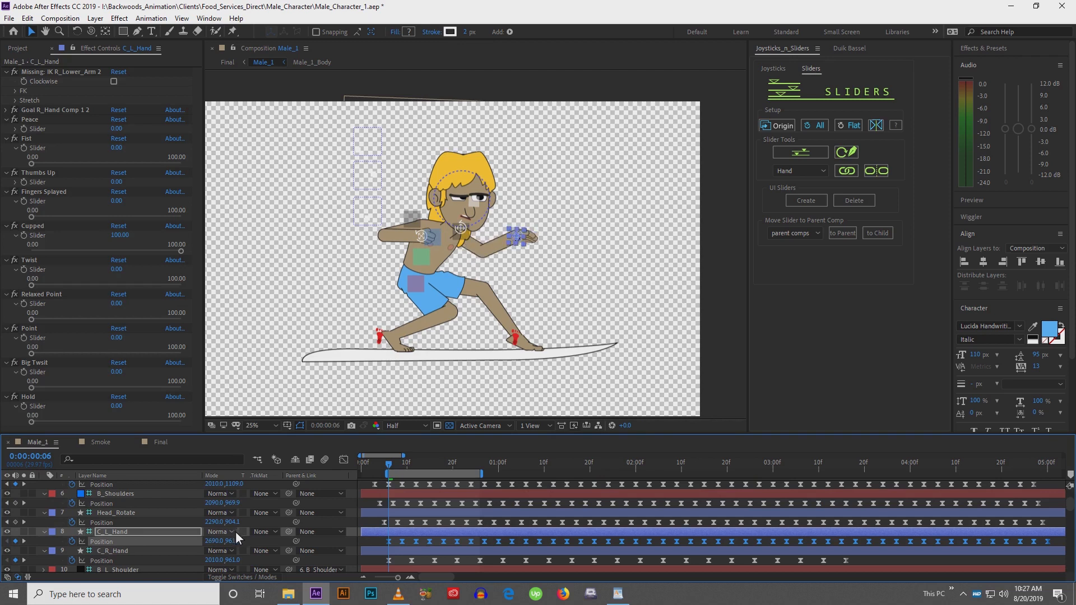
Nudge the C_R_Hand position keyframes left and play back the animation
left_click(109, 552)
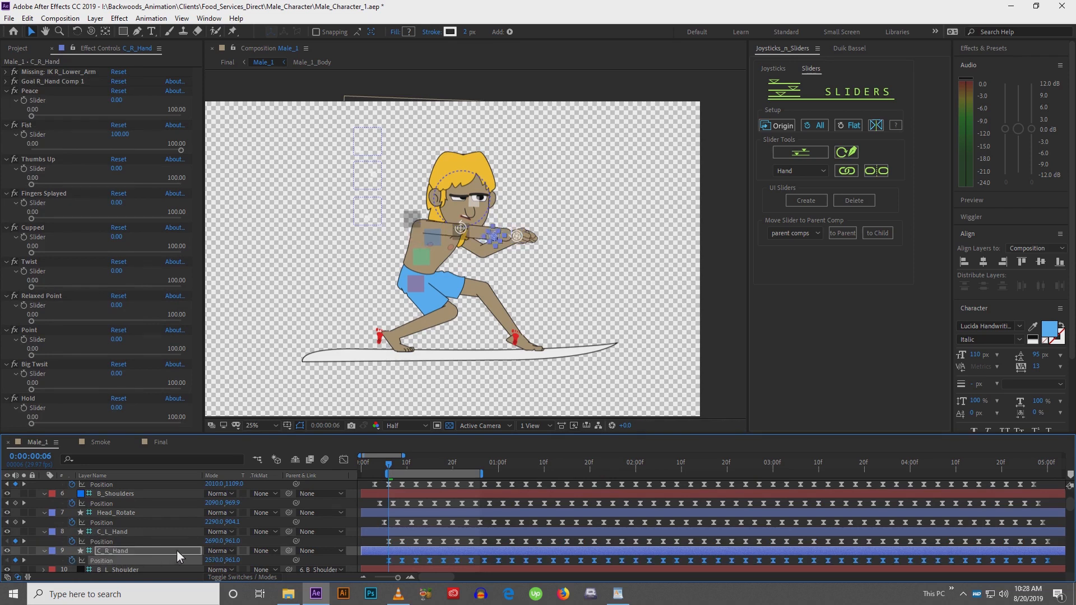
key("shift+Left")
key("shift+Left")
key("shift+Left")
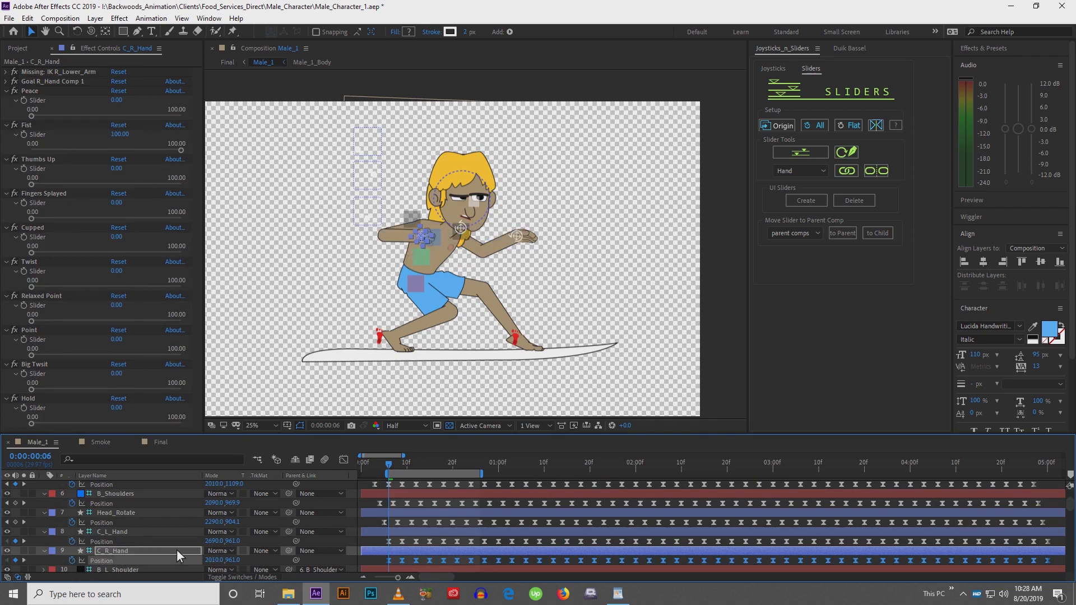
key("space")
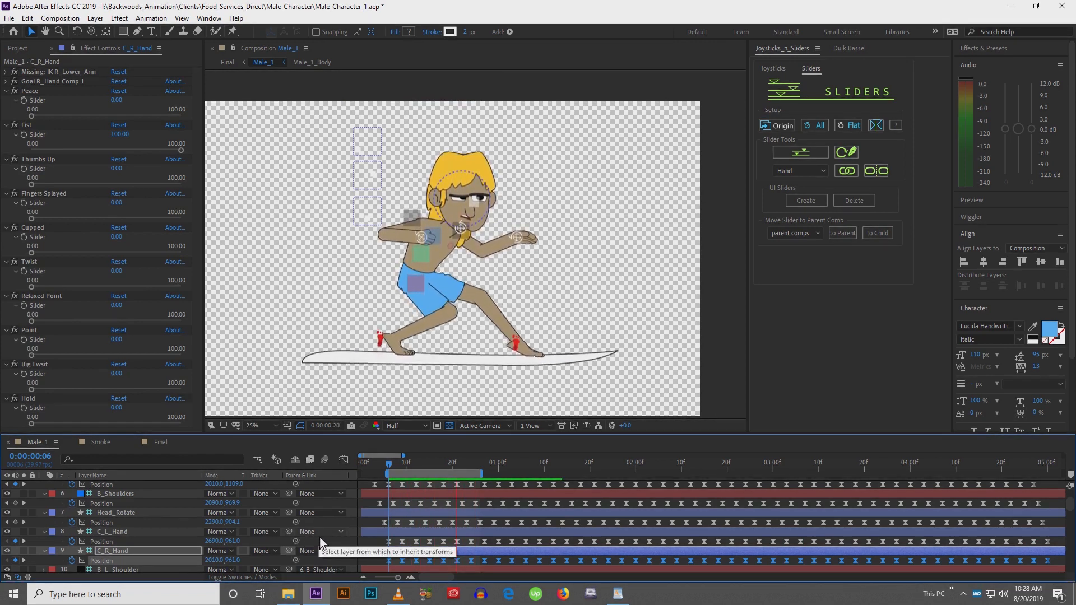
Select both hands' position keyframes and slide them earlier to start at frame 4, previewing the timing
left_click(146, 534)
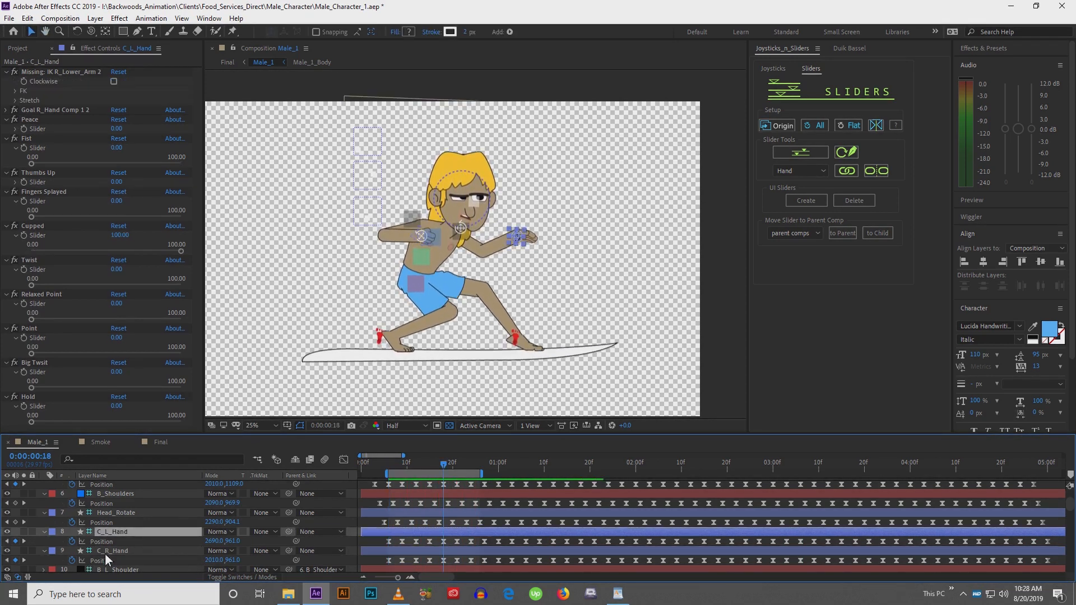
left_click(103, 542)
left_click(111, 560, "shift")
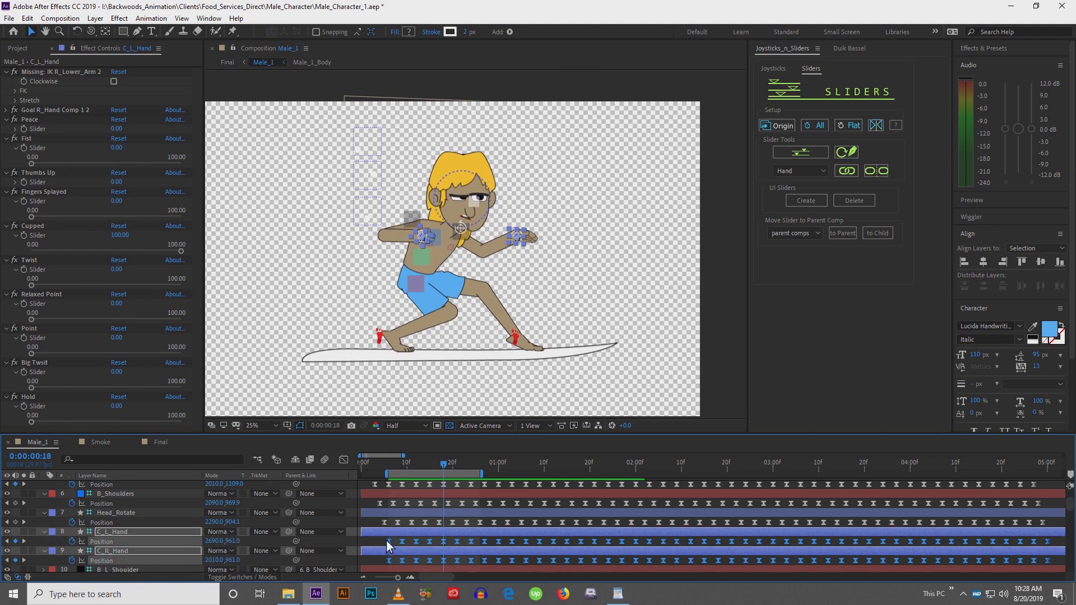
left_click_drag(389, 542, 385, 542)
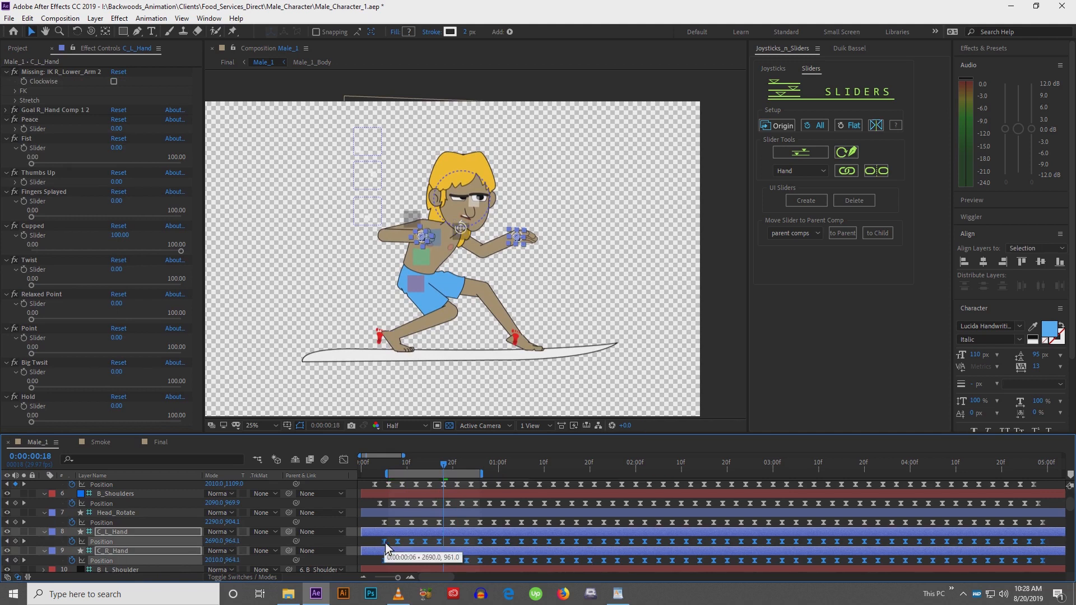
key("space")
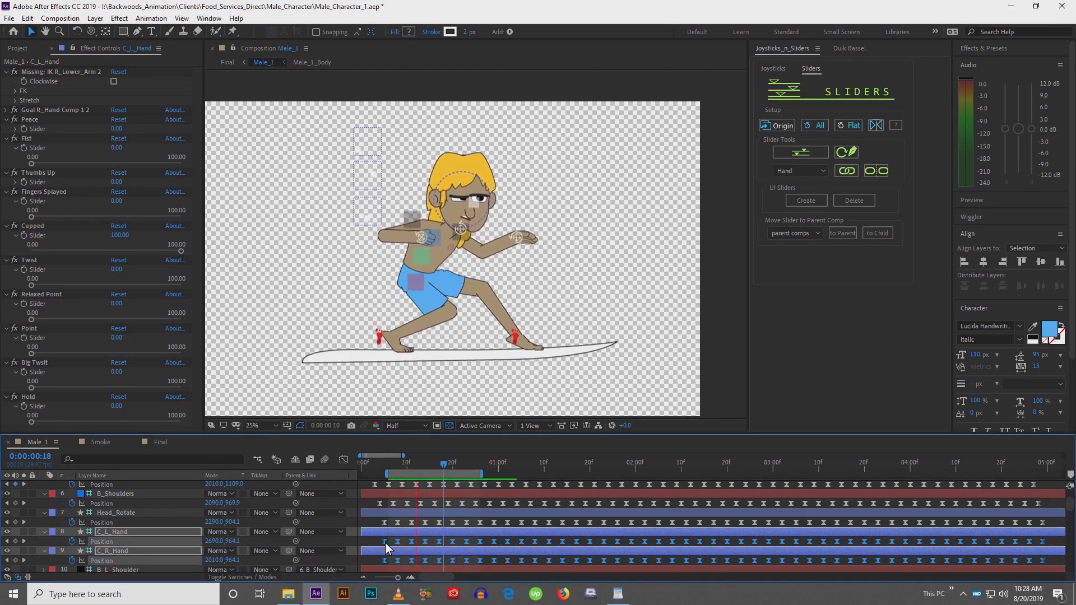
left_click_drag(385, 543, 382, 542)
key("space")
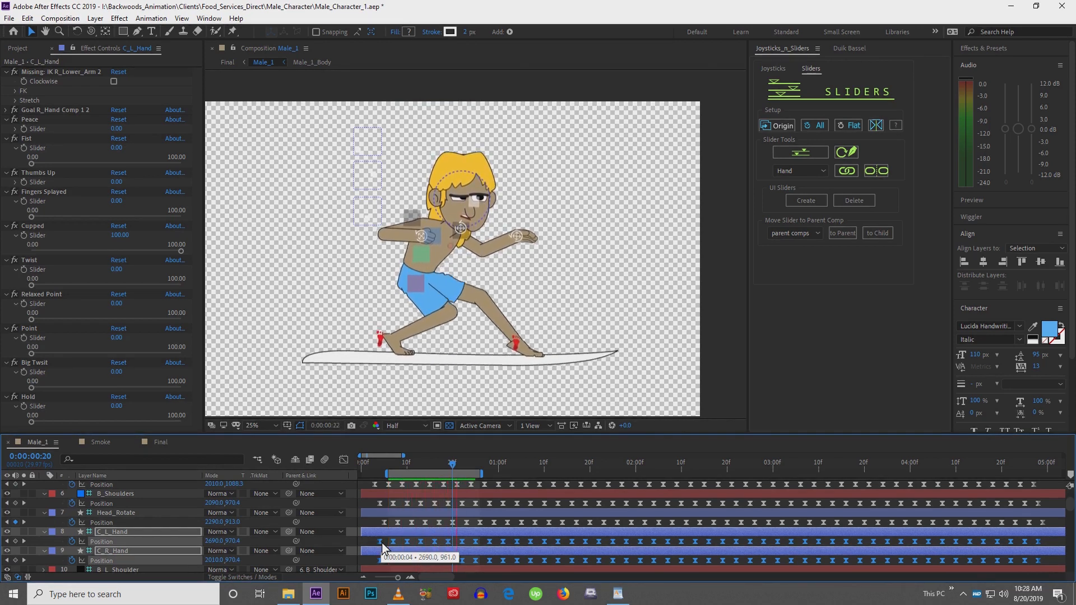
Slide the selected hand keyframes later and play back the animation
key("space")
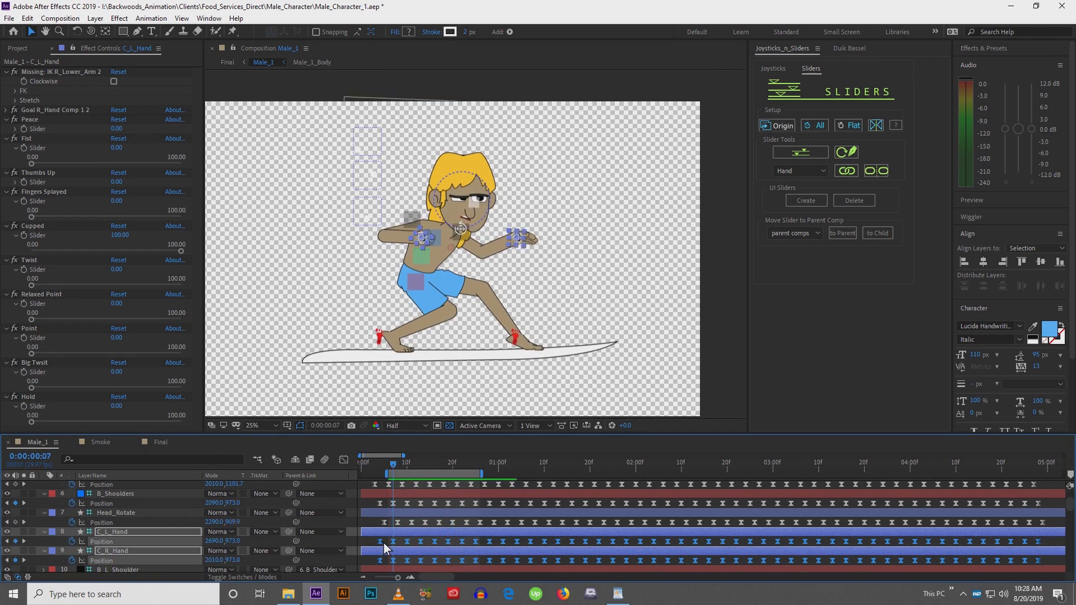
left_click_drag(382, 544, 404, 550)
key("space")
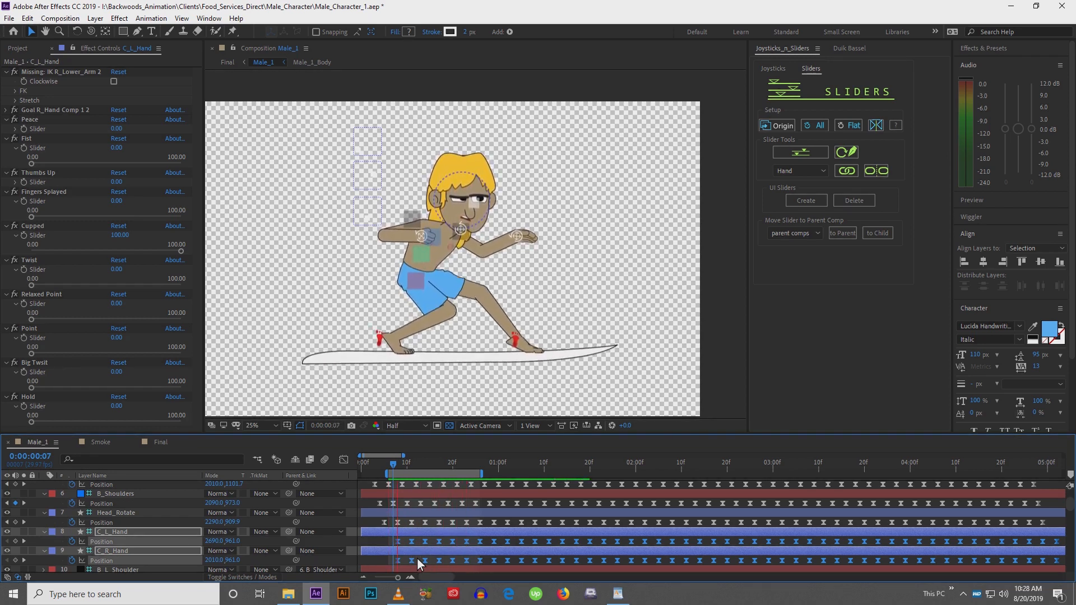
Inspect the body layers' position keyframes in the timeline, including the B_Hips layer
left_click(377, 536)
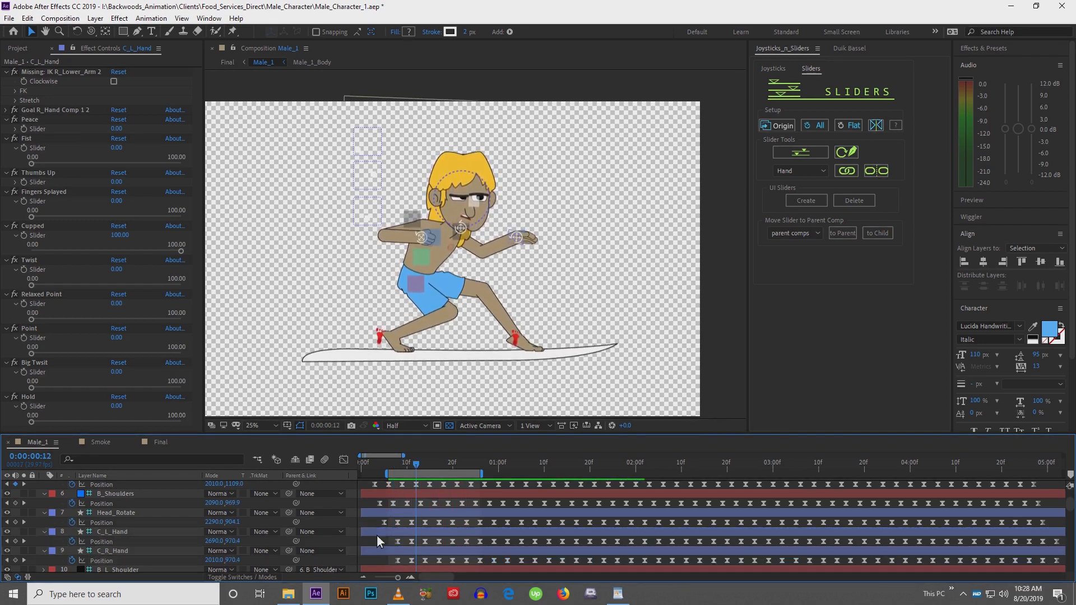
left_click(474, 200)
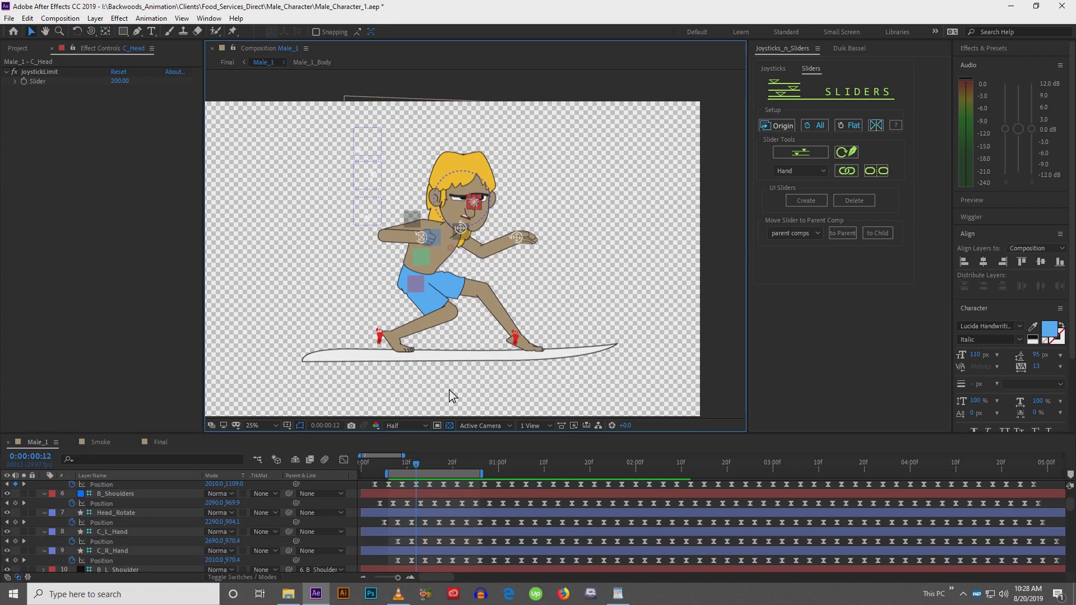
key("h")
scroll(224, 521, "up", 2)
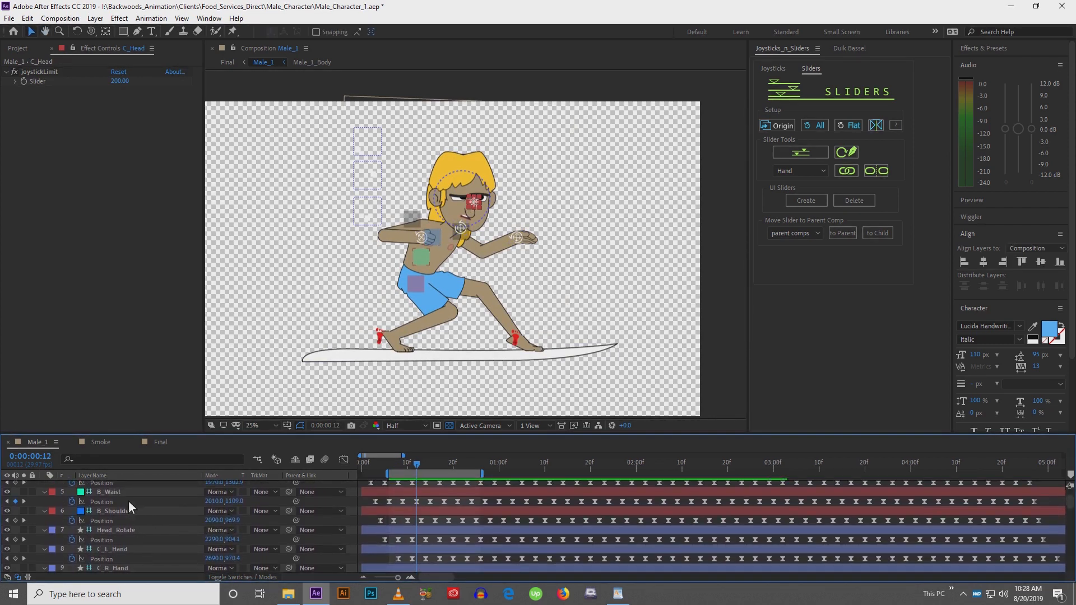
scroll(134, 522, "up", 3)
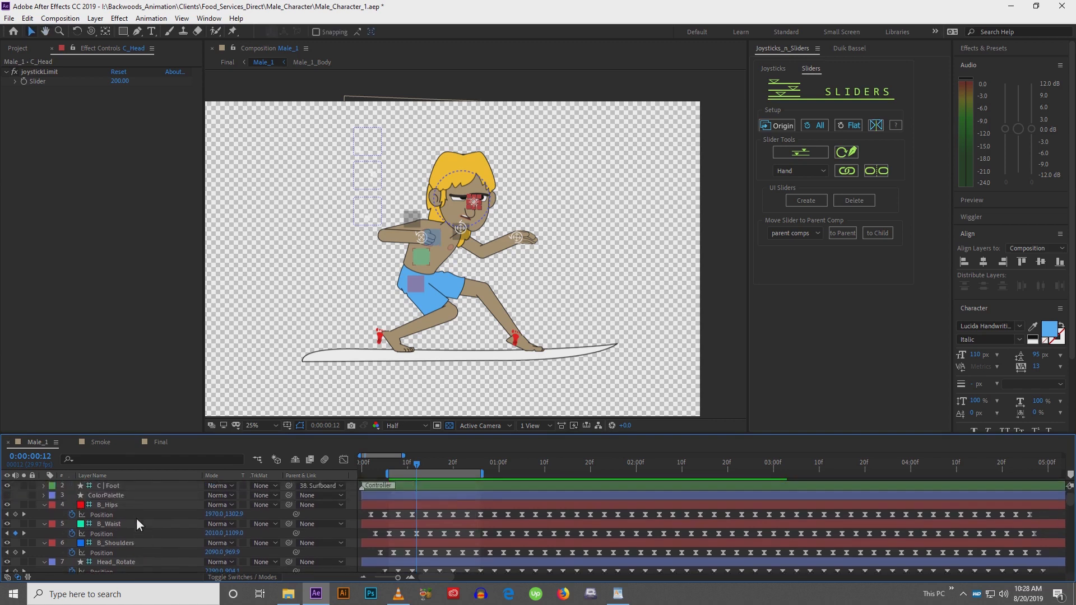
left_click(134, 504)
left_click(109, 514)
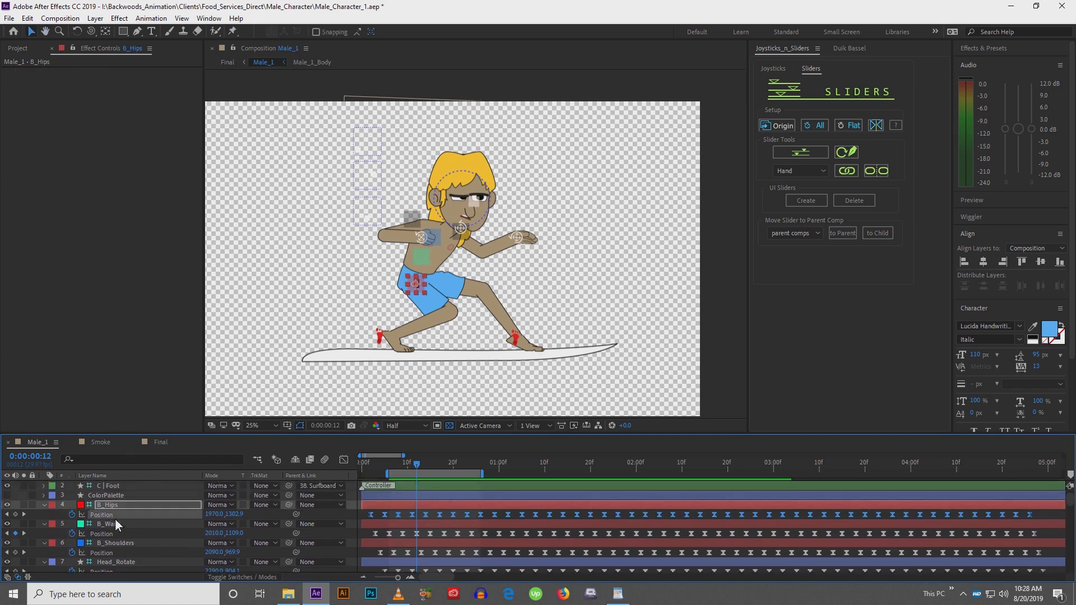
left_click(370, 464)
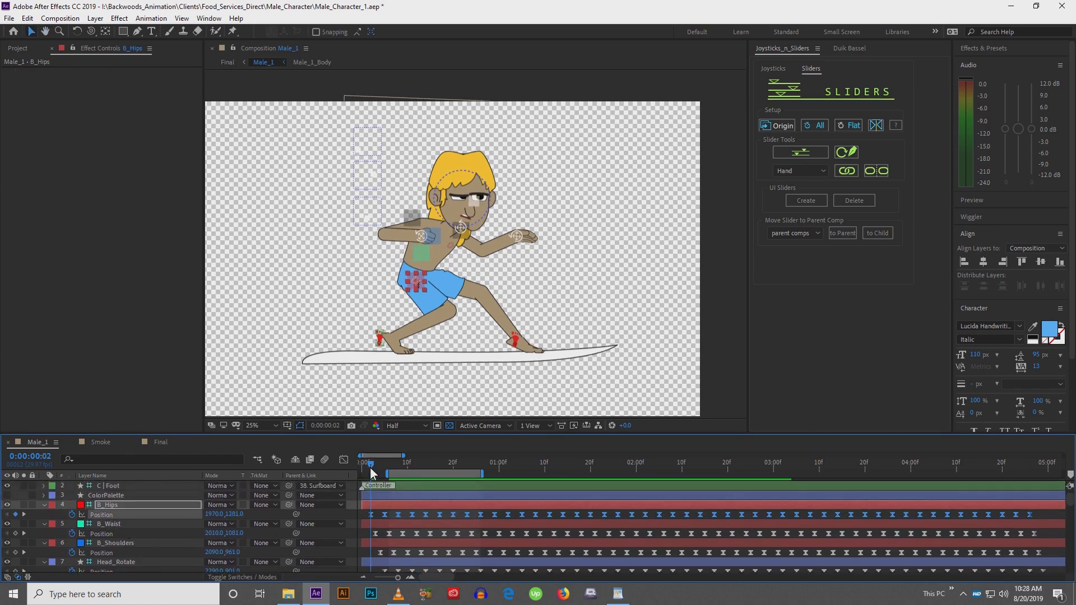
scroll(128, 549, "up", 1)
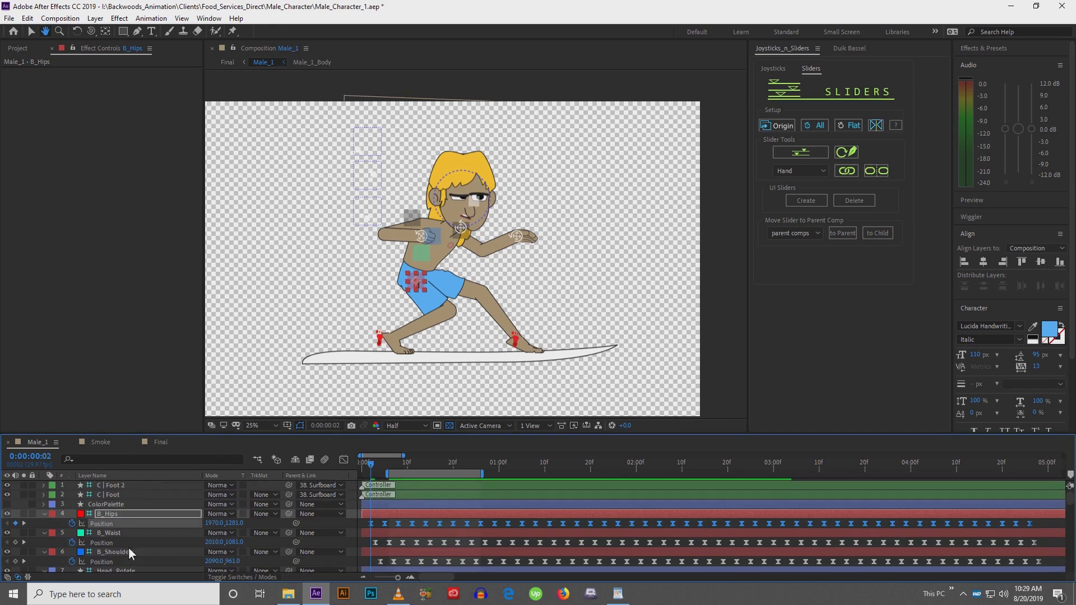
scroll(129, 547, "down", 5)
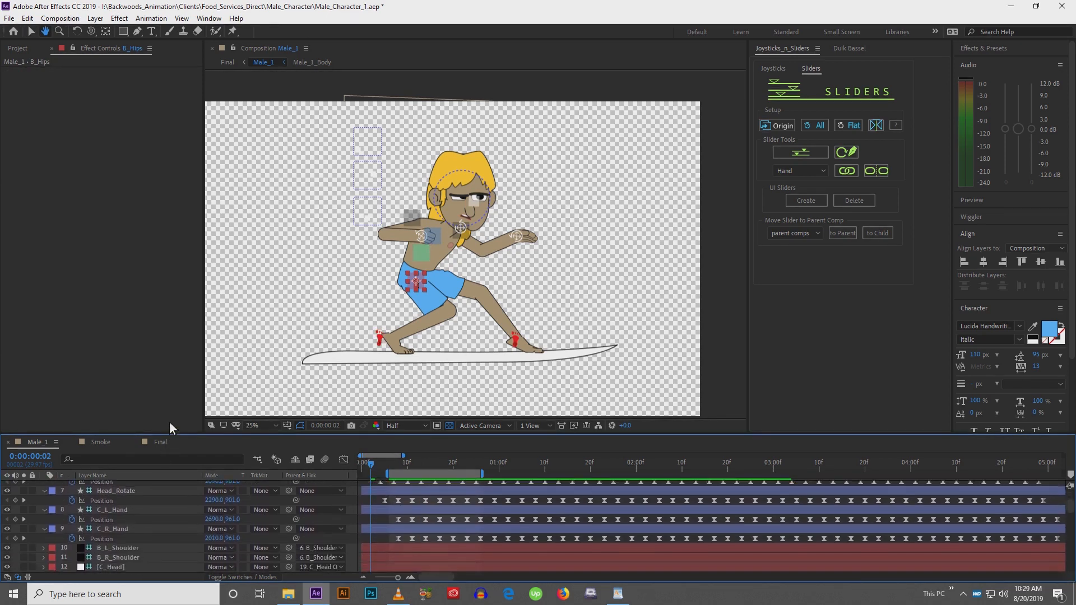
Reveal the C_Head layer's position and paste the copied position keyframes onto it at frame 6
key("v")
left_click(135, 530)
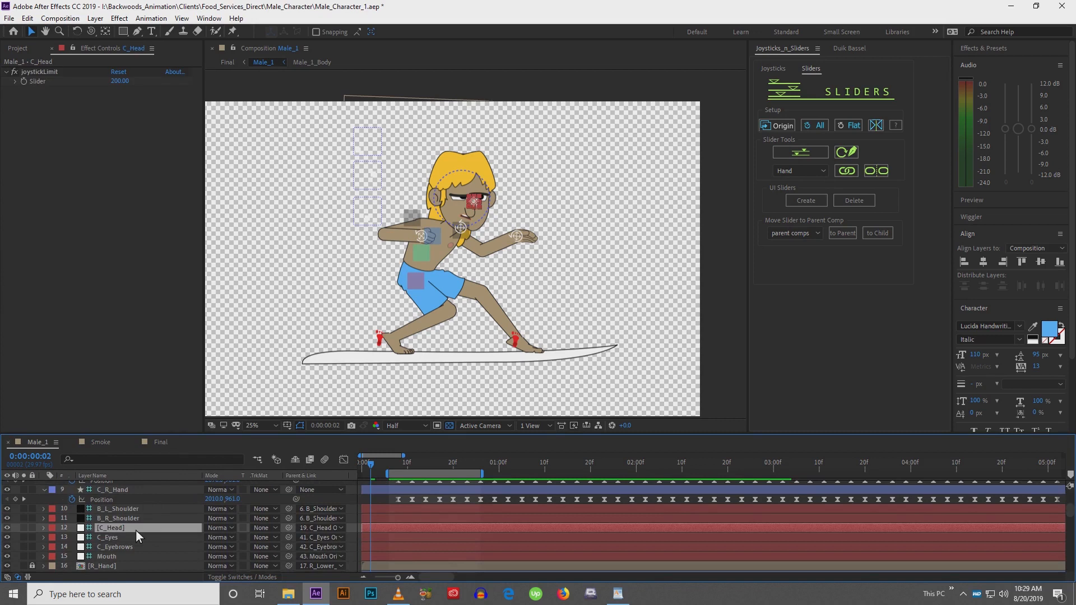
key("p")
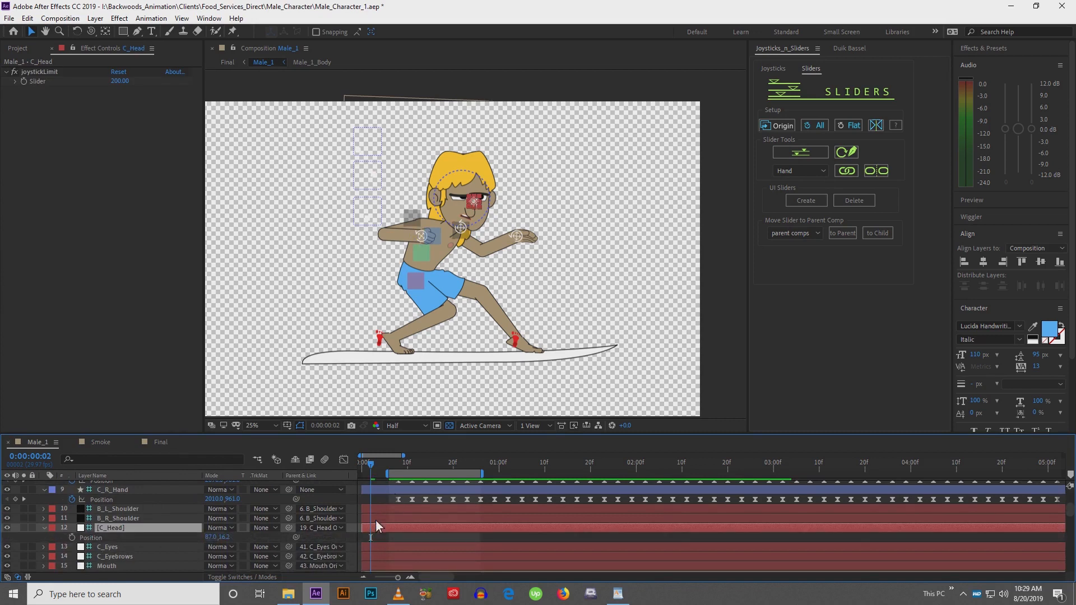
key("h")
scroll(379, 557, "up", 3)
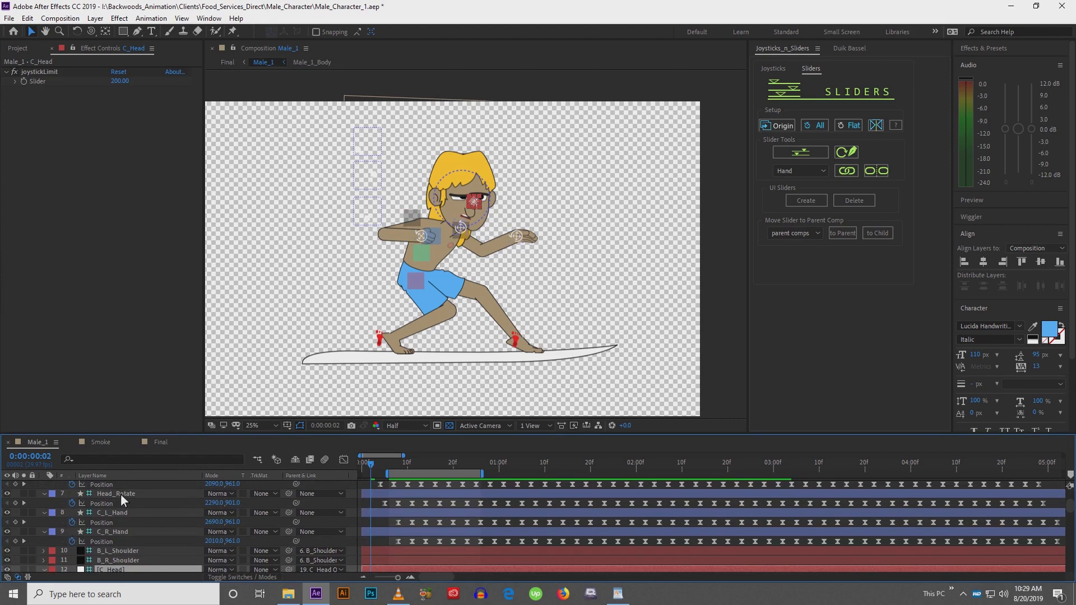
left_click(121, 496)
left_click_drag(384, 465, 389, 465)
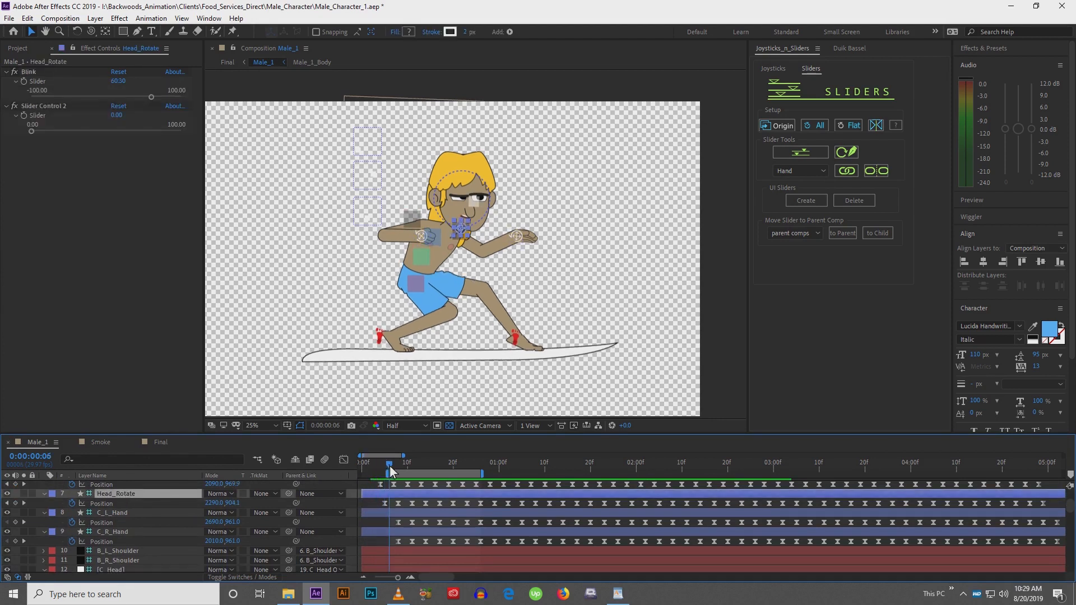
scroll(387, 554, "down", 3)
left_click(393, 513)
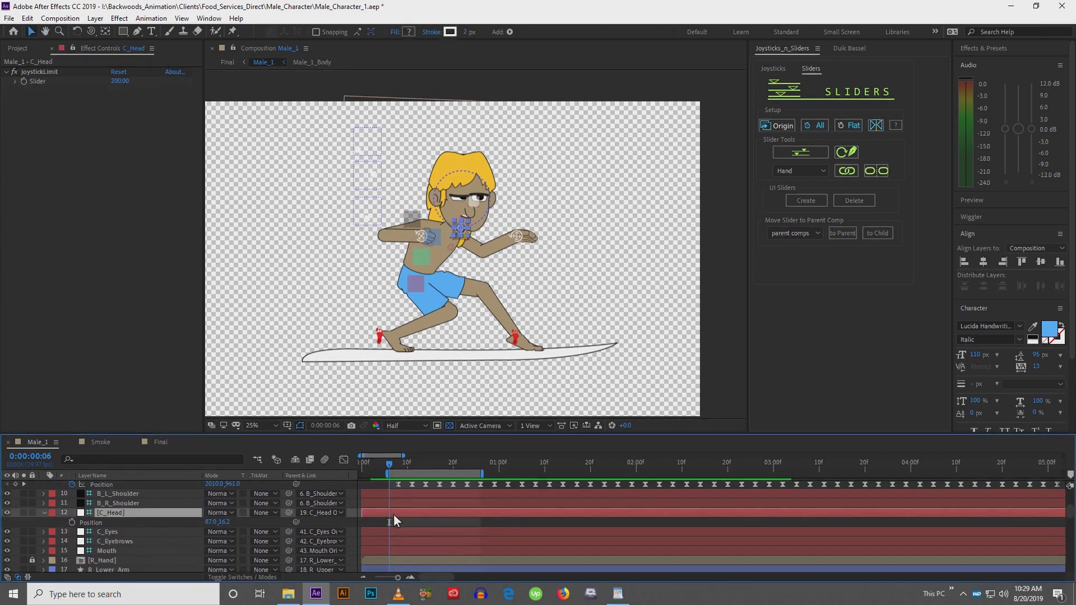
key("ctrl+v")
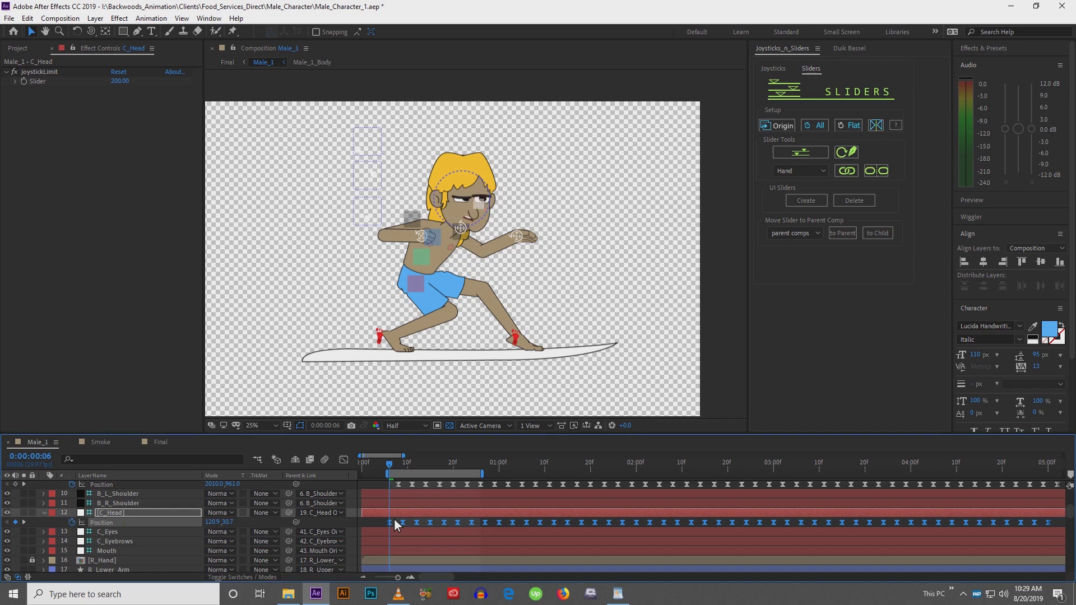
Play back the animation and slide the C_Head position keyframes slightly earlier
key("space")
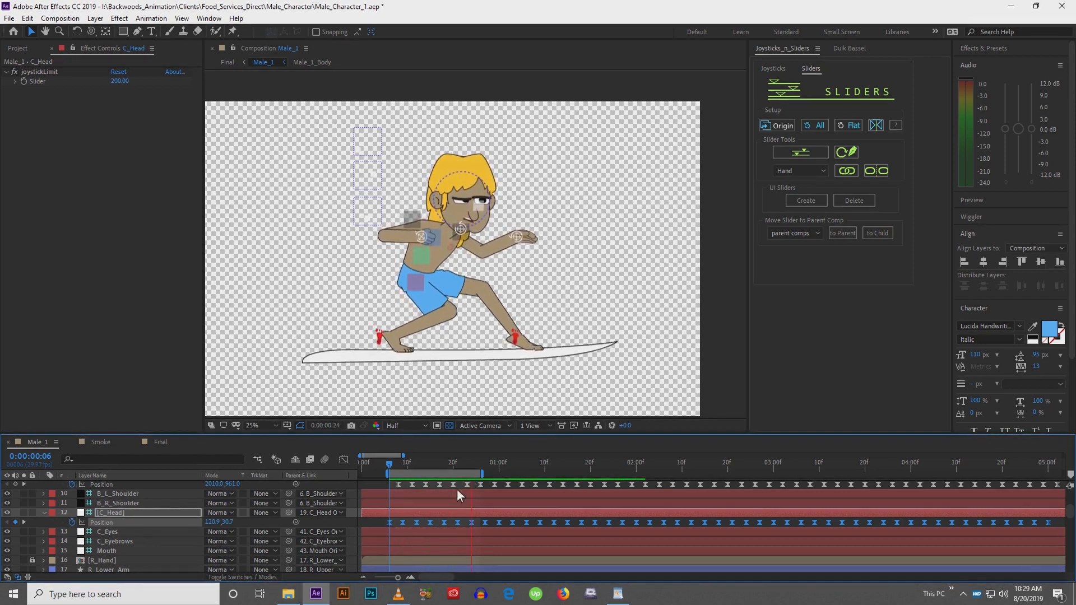
key("space")
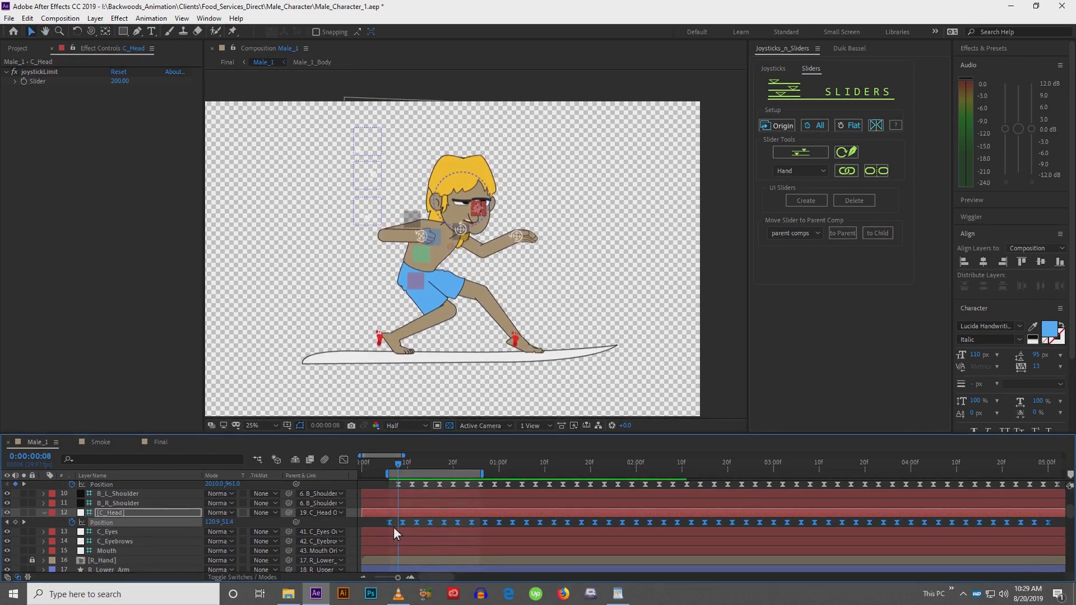
left_click_drag(392, 524, 388, 525)
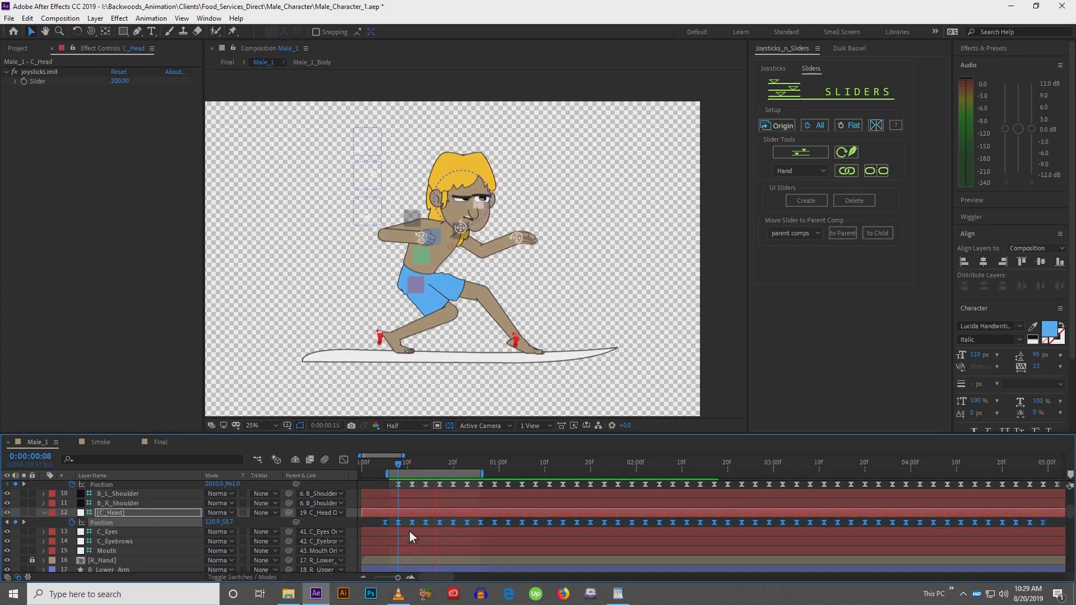
key("space")
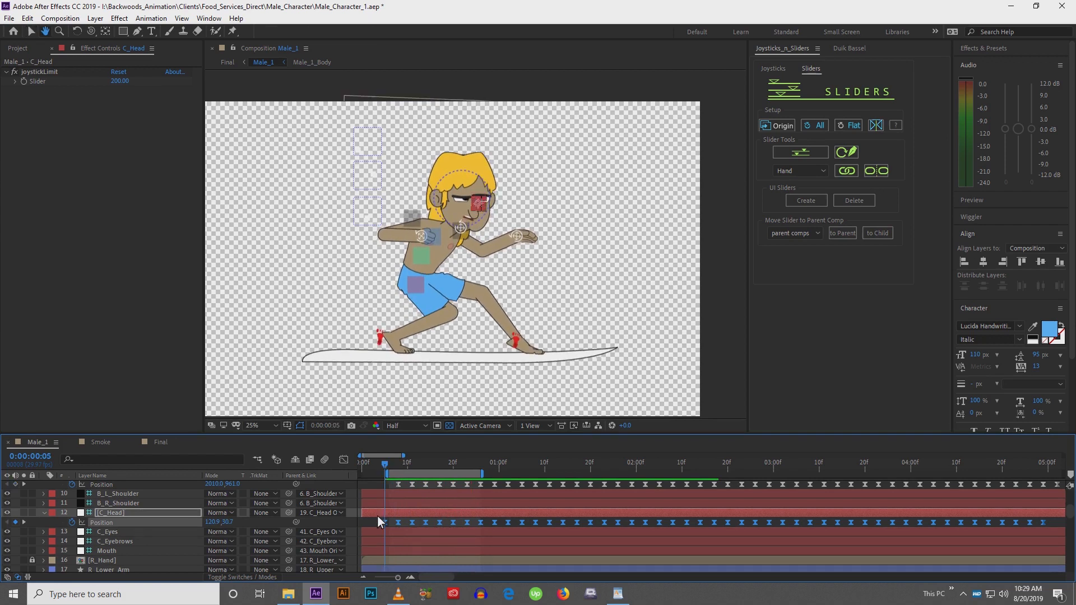
Slide the C_Head position keyframes later, nudge them back one frame, and preview the timing
left_click_drag(384, 526, 401, 525)
key("space")
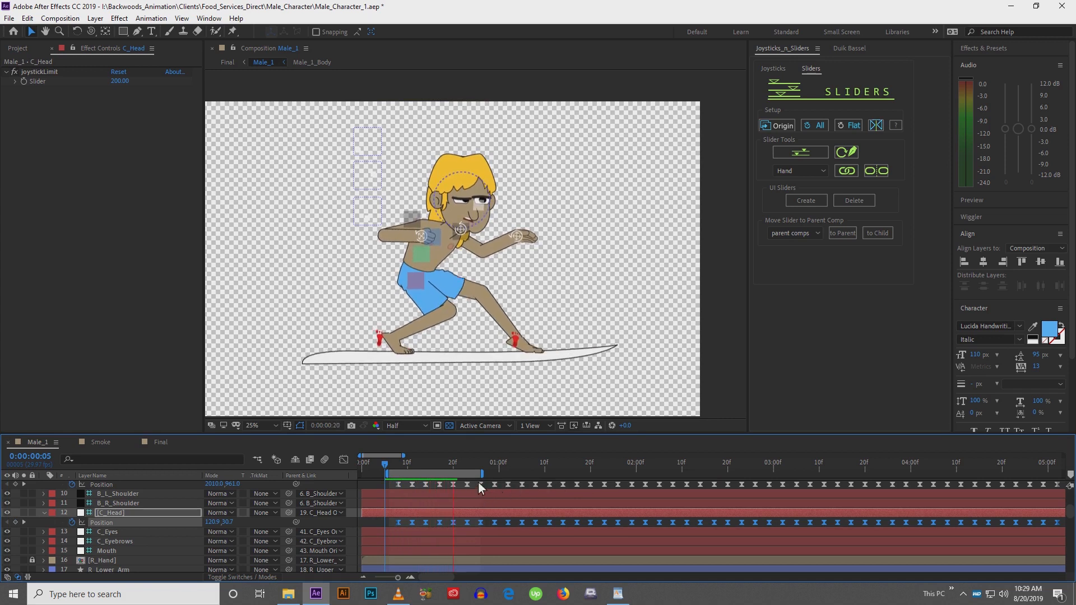
key("space")
key("space")
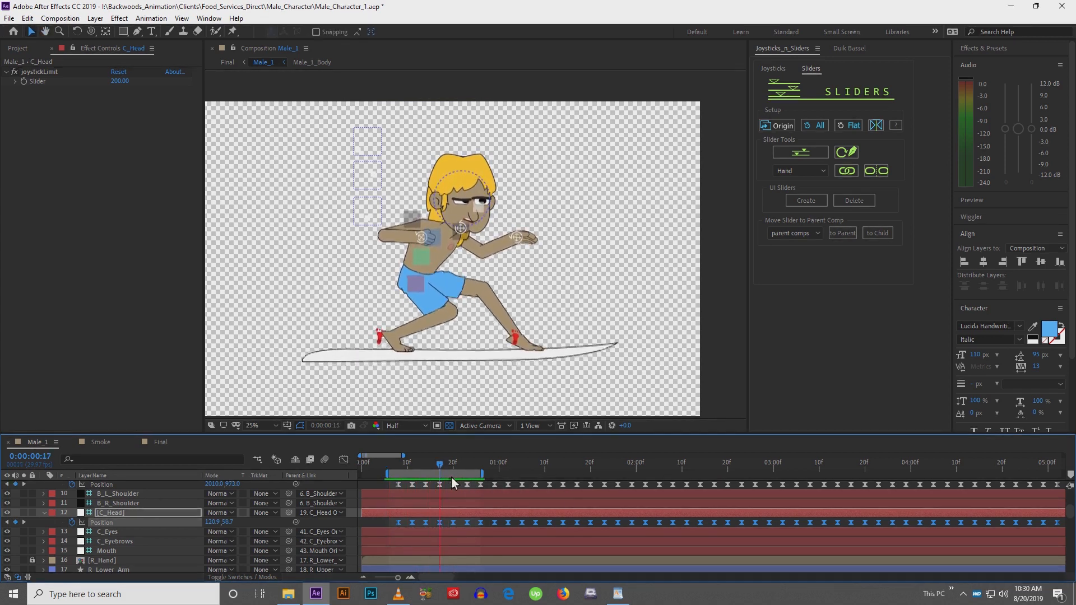
key("space")
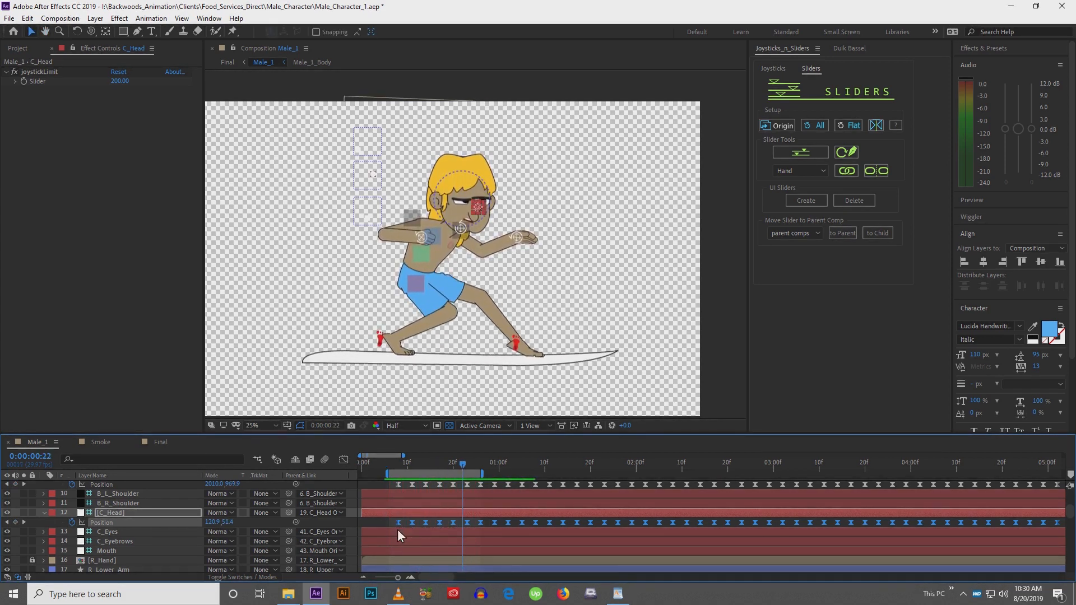
key("alt+Left")
key("space")
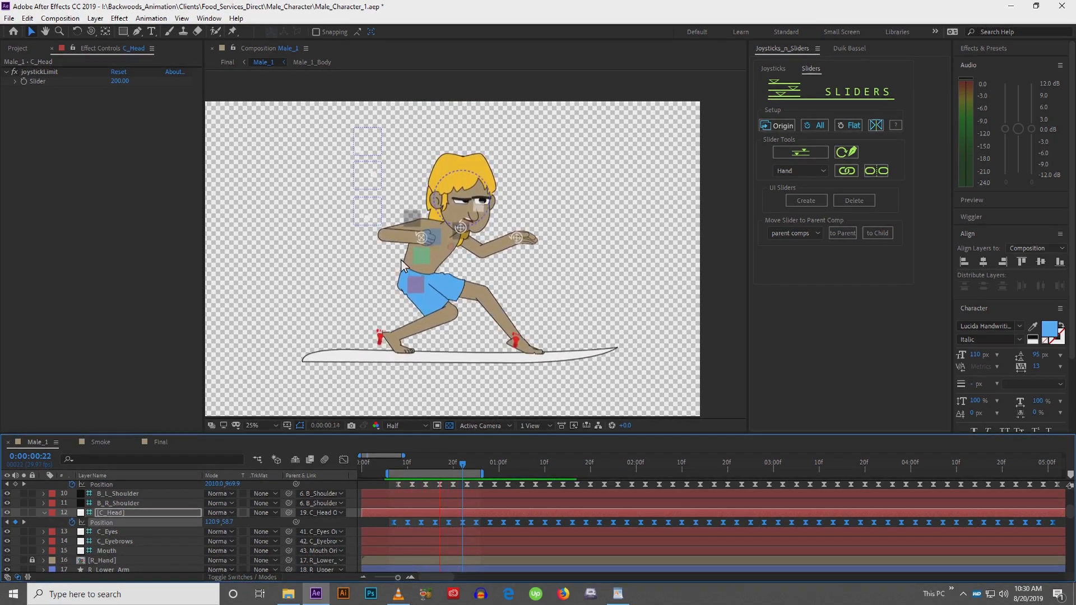
key("space")
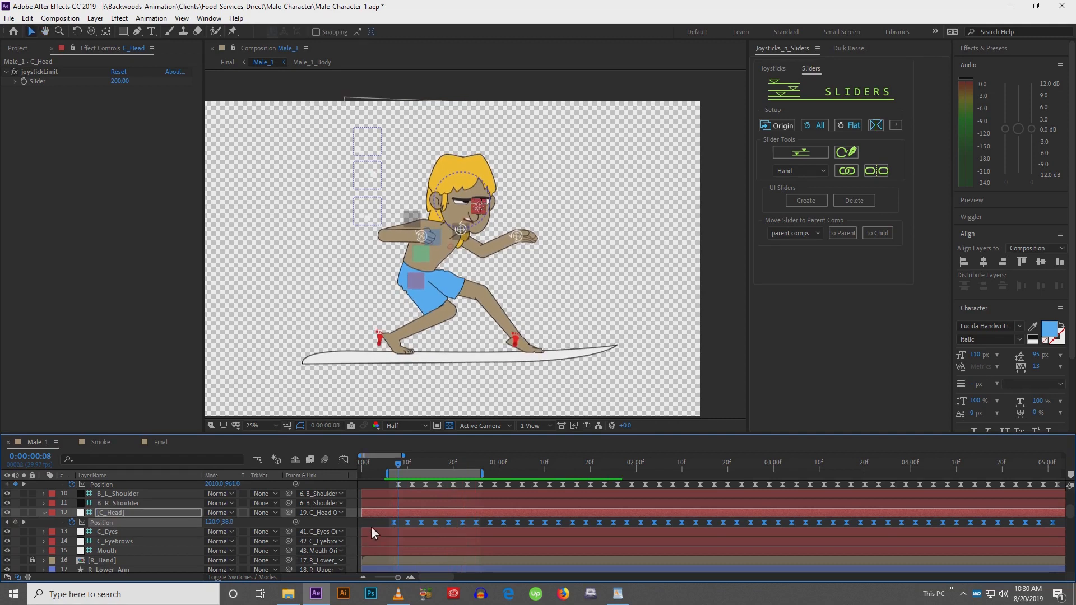
Rotate the Hair_2 layer so the hair sweeps further back from the head
left_click(372, 525)
scroll(375, 506, "down", 3)
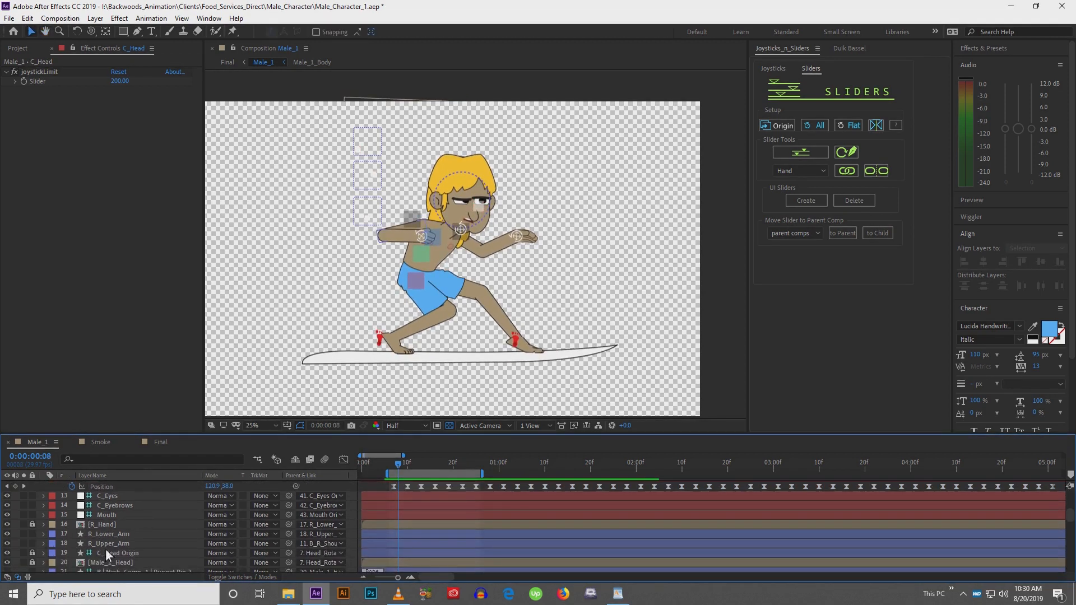
scroll(106, 549, "down", 4)
scroll(112, 552, "down", 4)
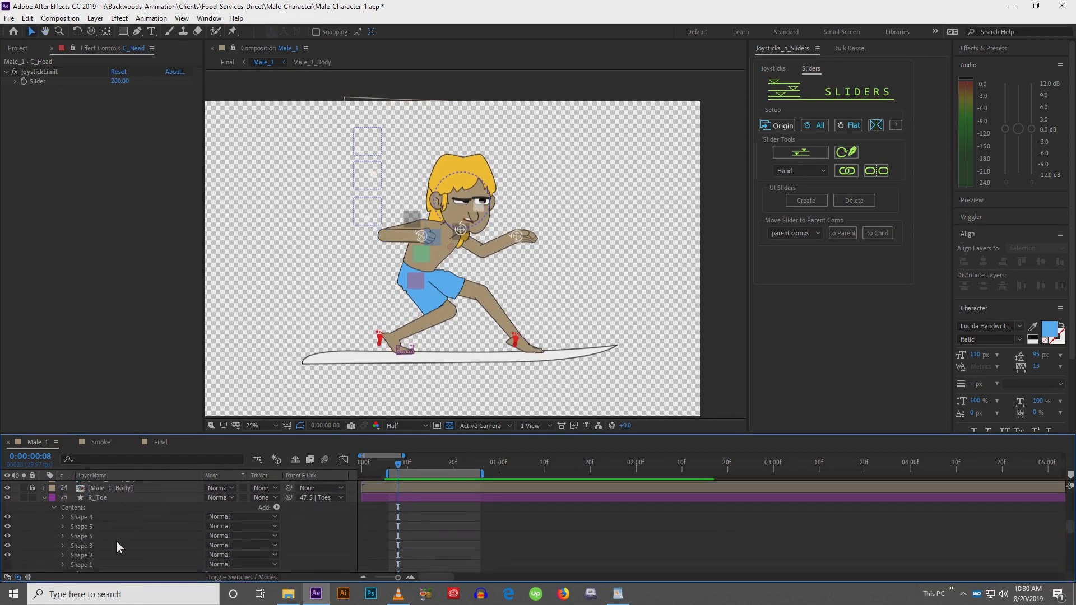
scroll(119, 539, "down", 7)
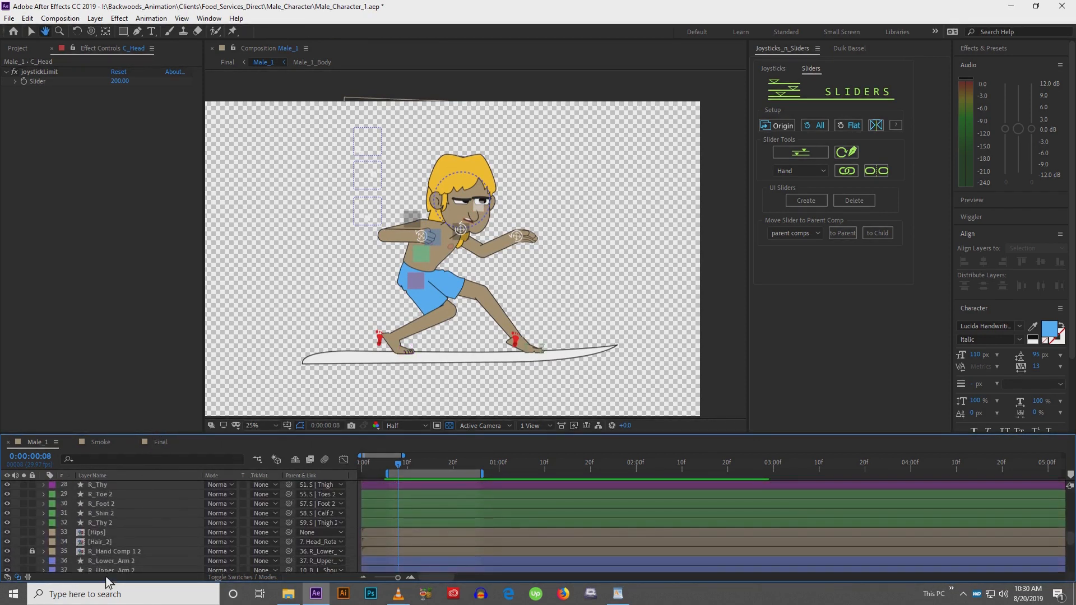
left_click(118, 542)
key("w")
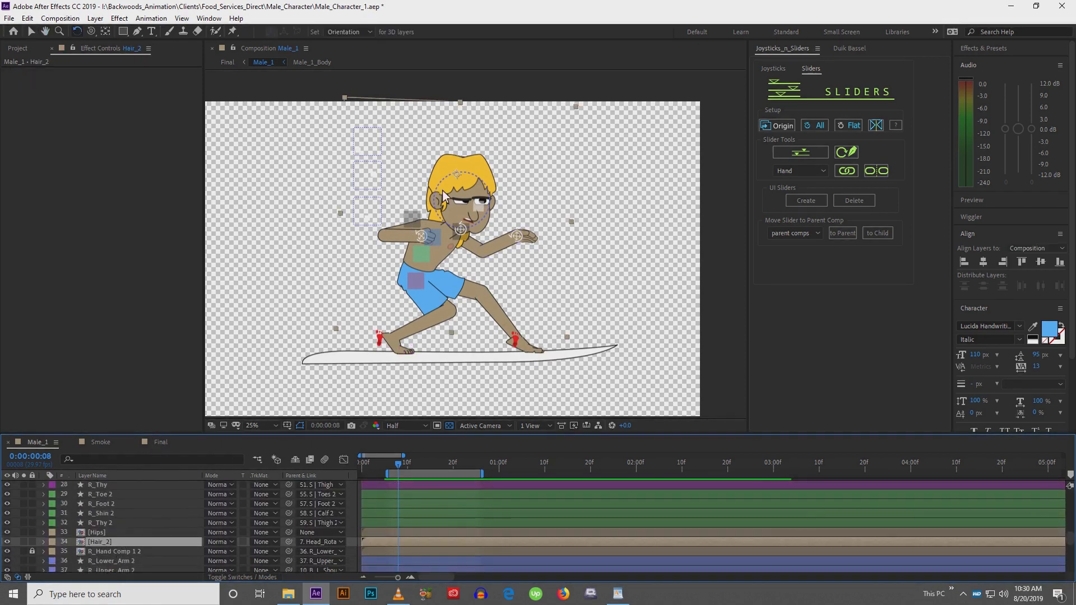
left_click_drag(460, 210, 439, 203)
key("v")
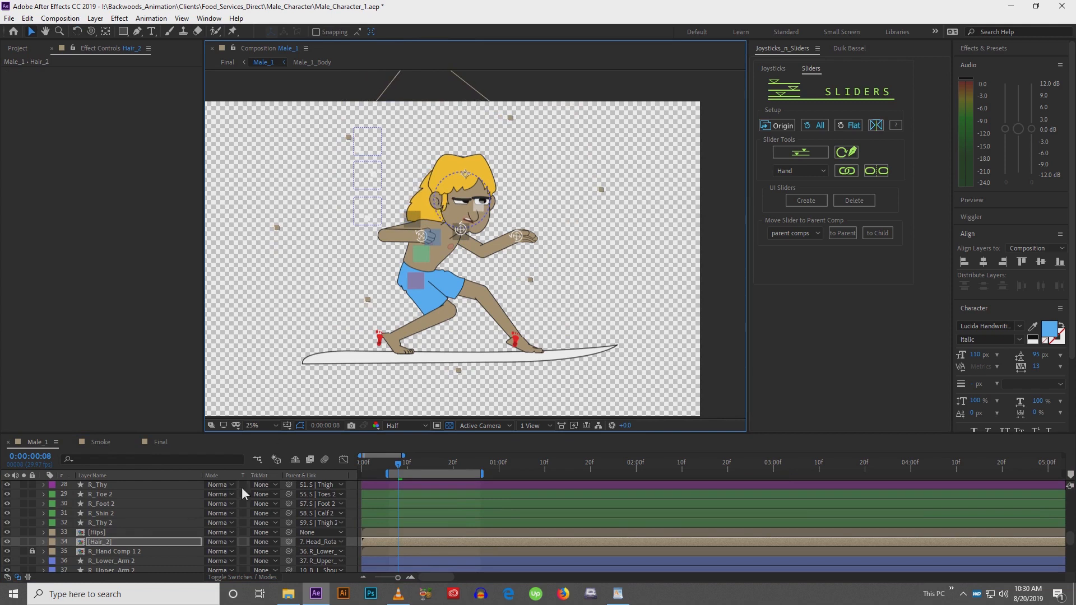
Open the Hair_2 precomposition and add a new adjustment layer to it
double_click(139, 542)
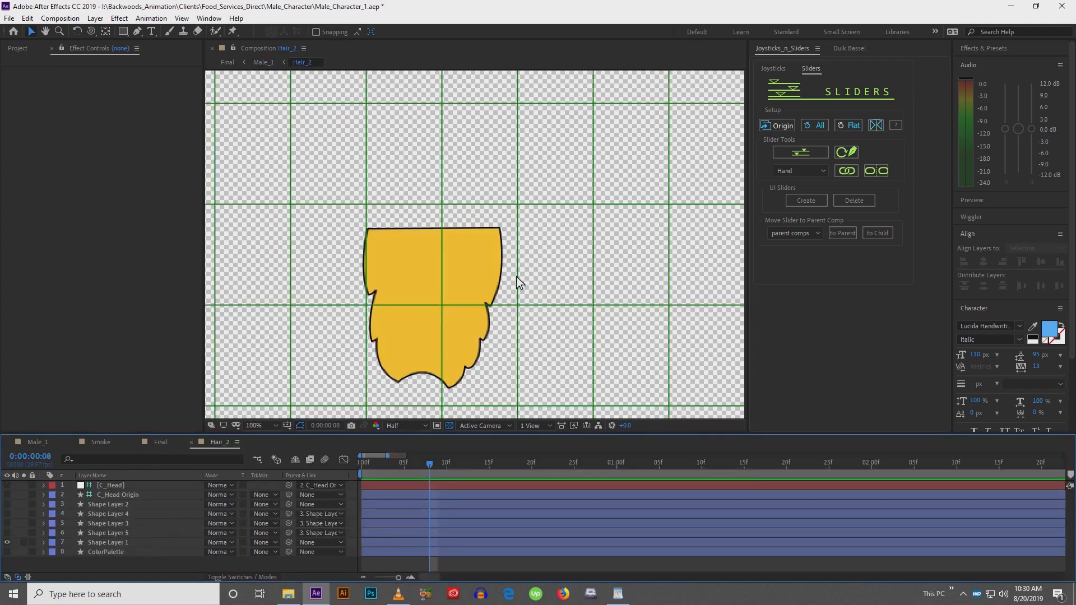
right_click(157, 566)
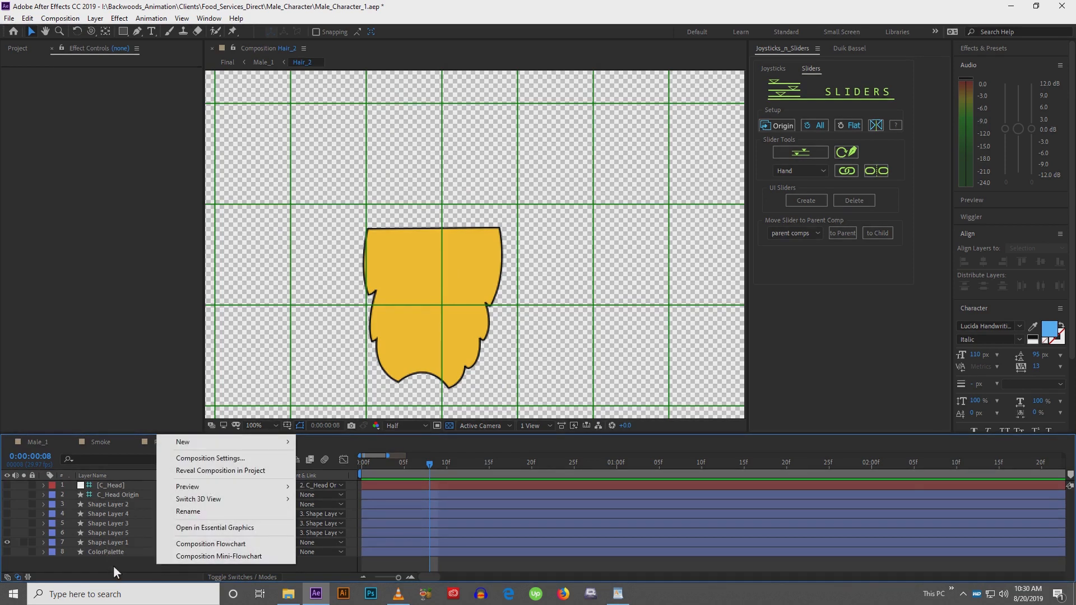
mouse_move(186, 445)
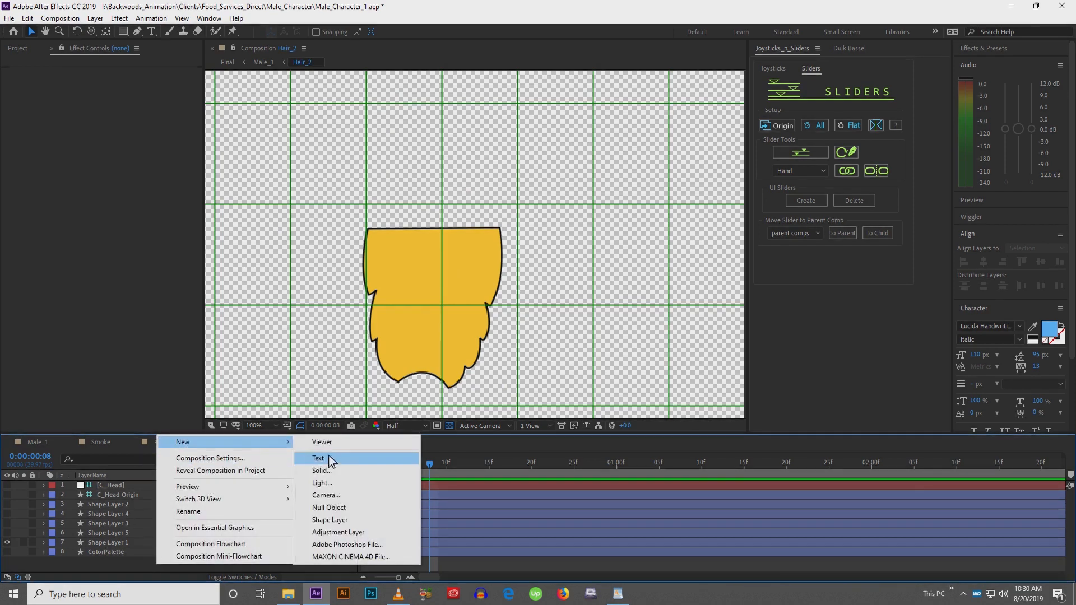
left_click(325, 532)
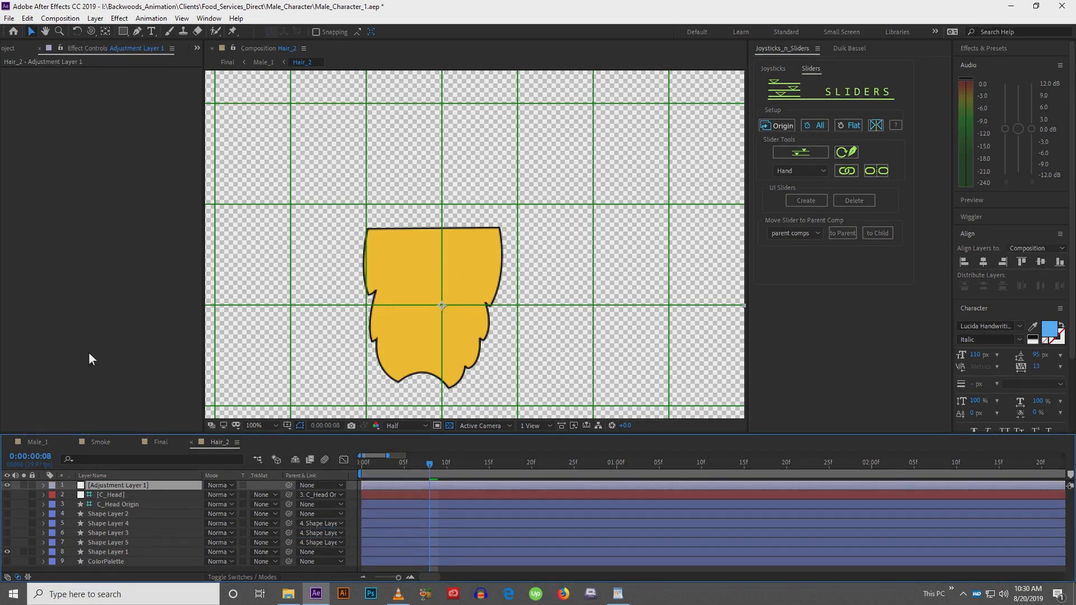
Apply the Wave Warp distort effect to the adjustment layer
left_click(119, 18)
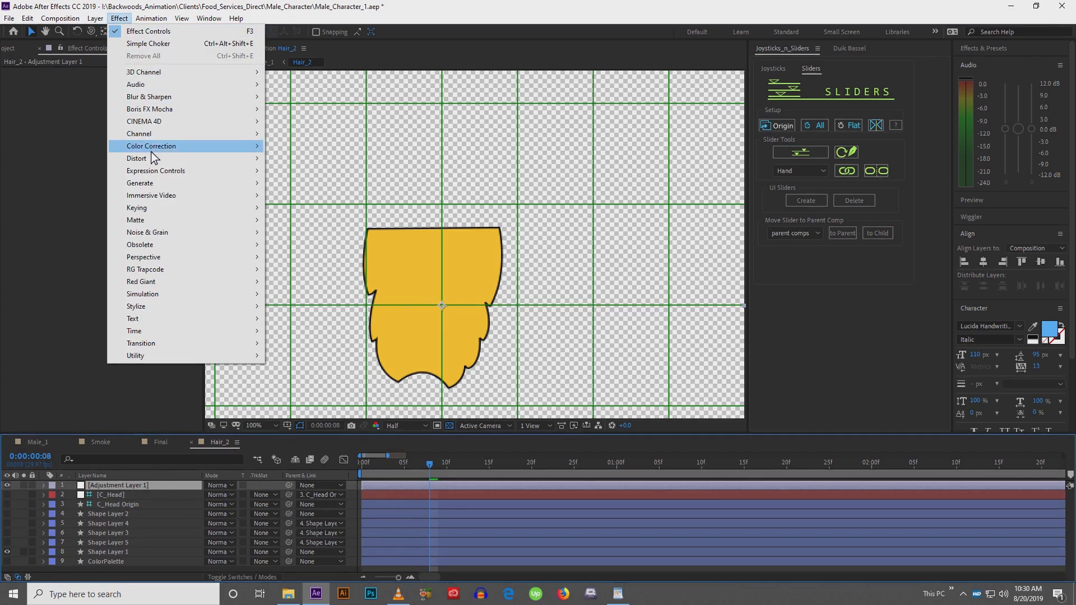
mouse_move(153, 159)
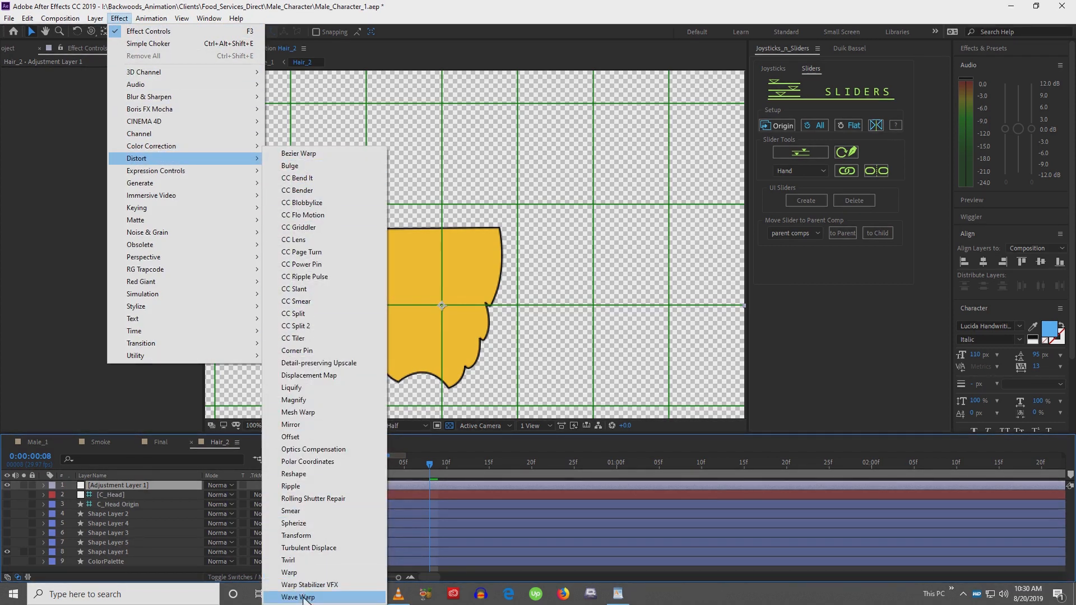
left_click(298, 597)
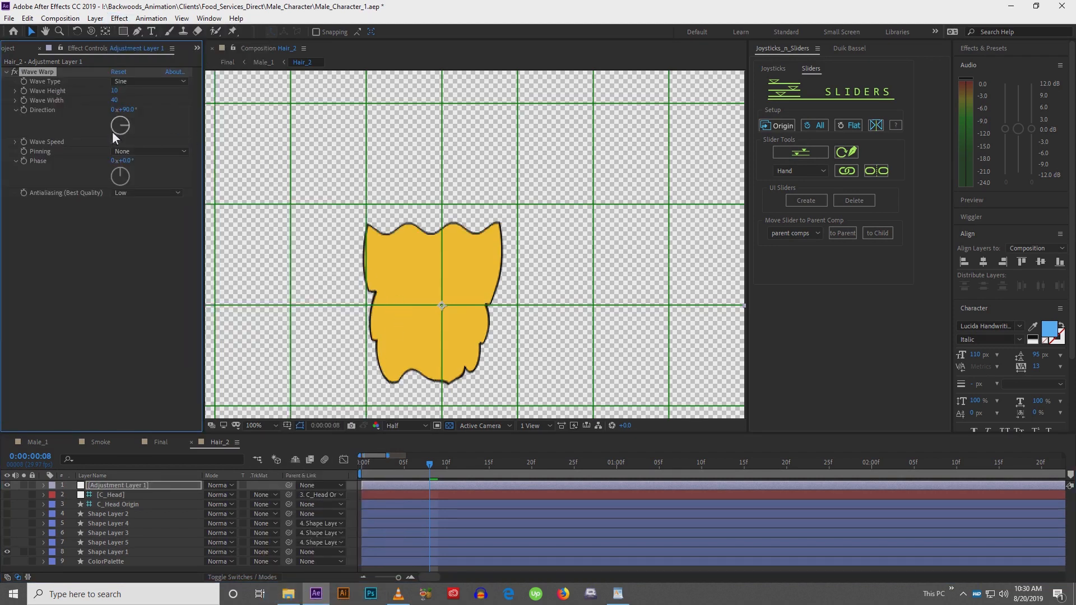
Set the Wave Warp wave speed to 5.5 and keep the wave type as Sine
left_click_drag(115, 142, 315, 130)
left_click_drag(119, 139, 156, 142)
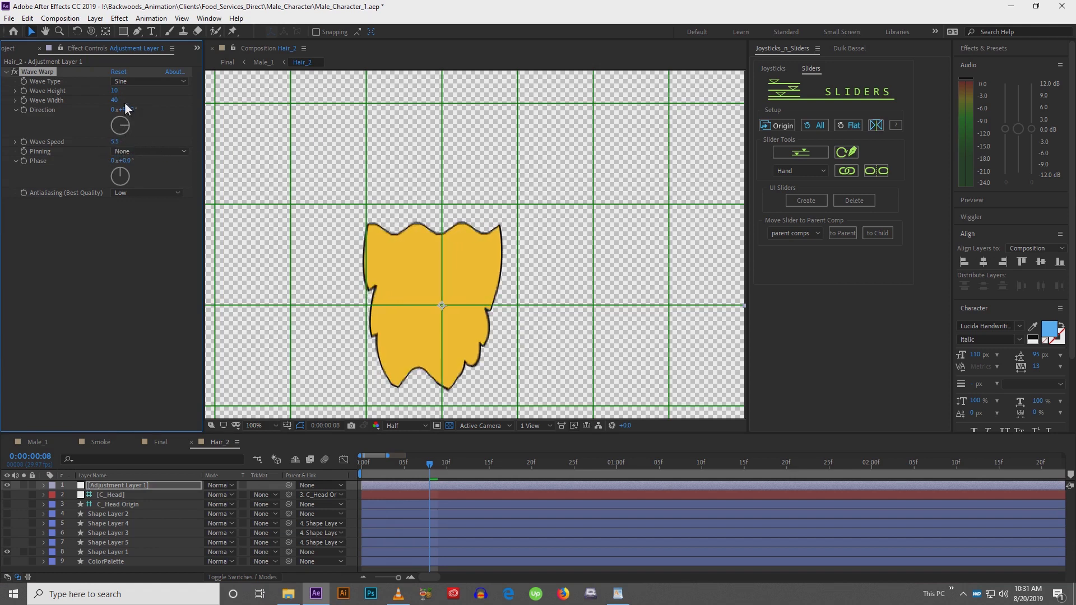
left_click(131, 82)
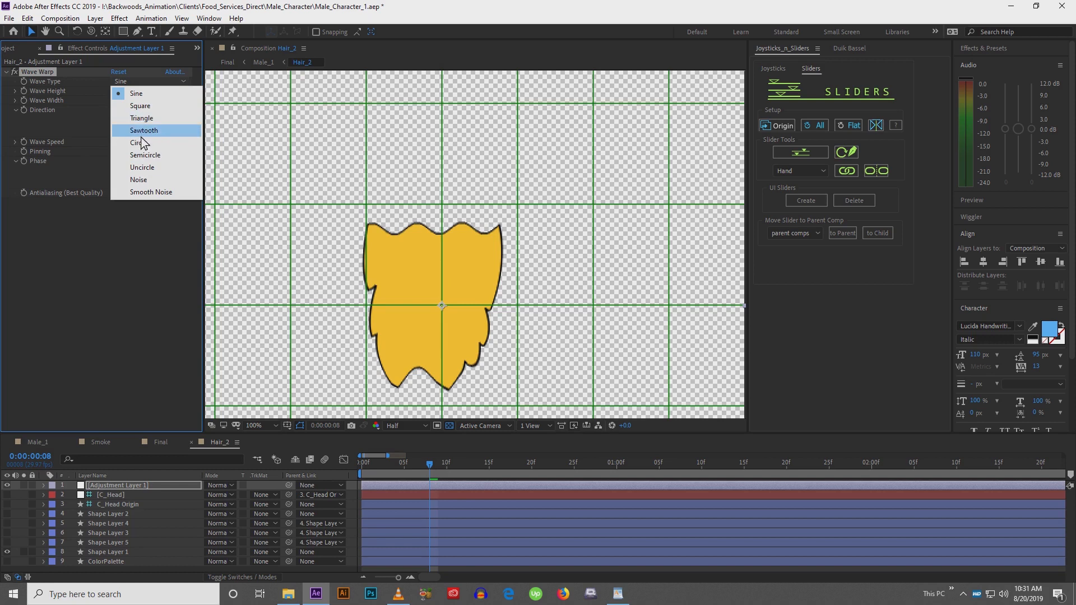
left_click(134, 93)
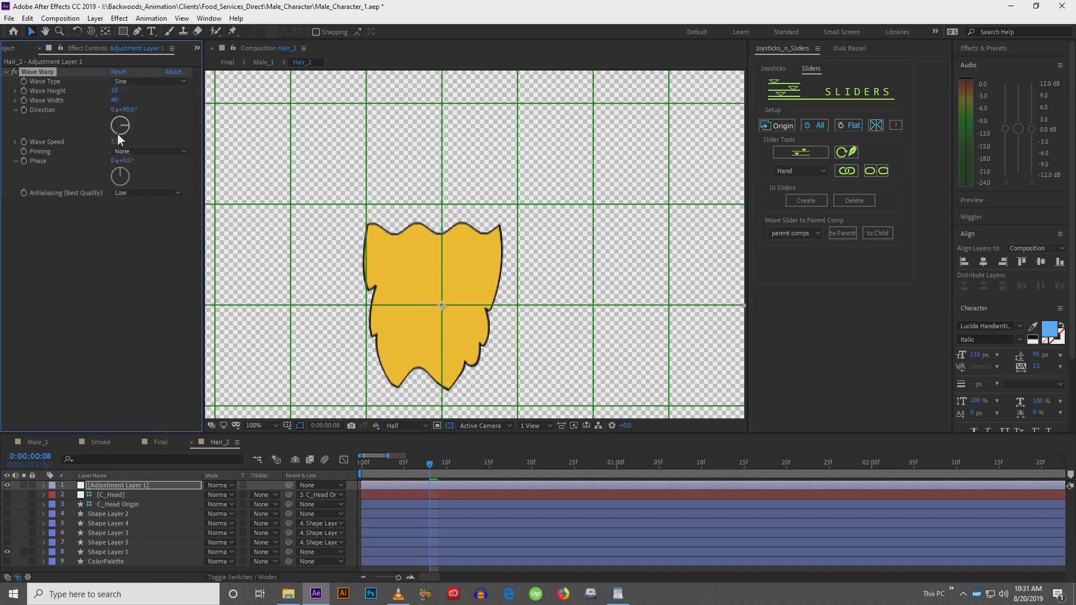
Try Wave Warp directions near 0° and preview the hair motion
left_click_drag(127, 131, 120, 115)
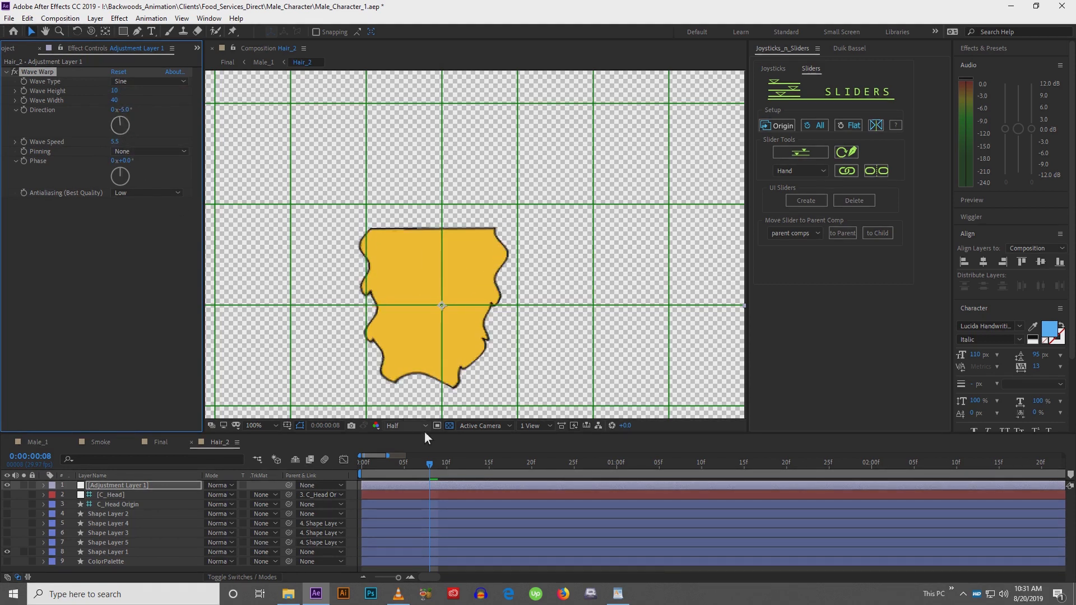
key("space")
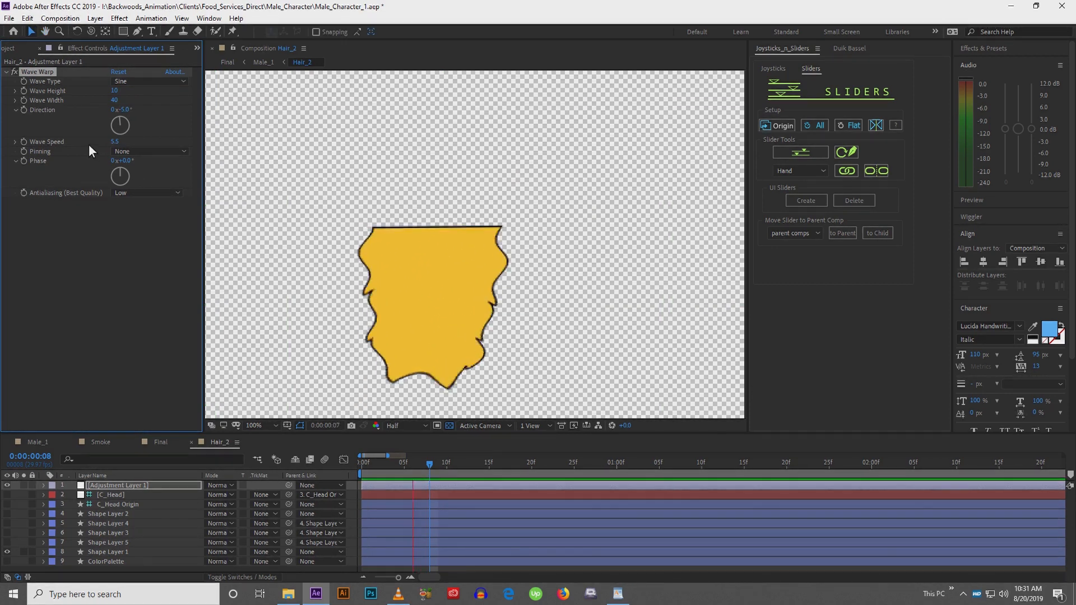
key("space")
left_click_drag(121, 125, 123, 124)
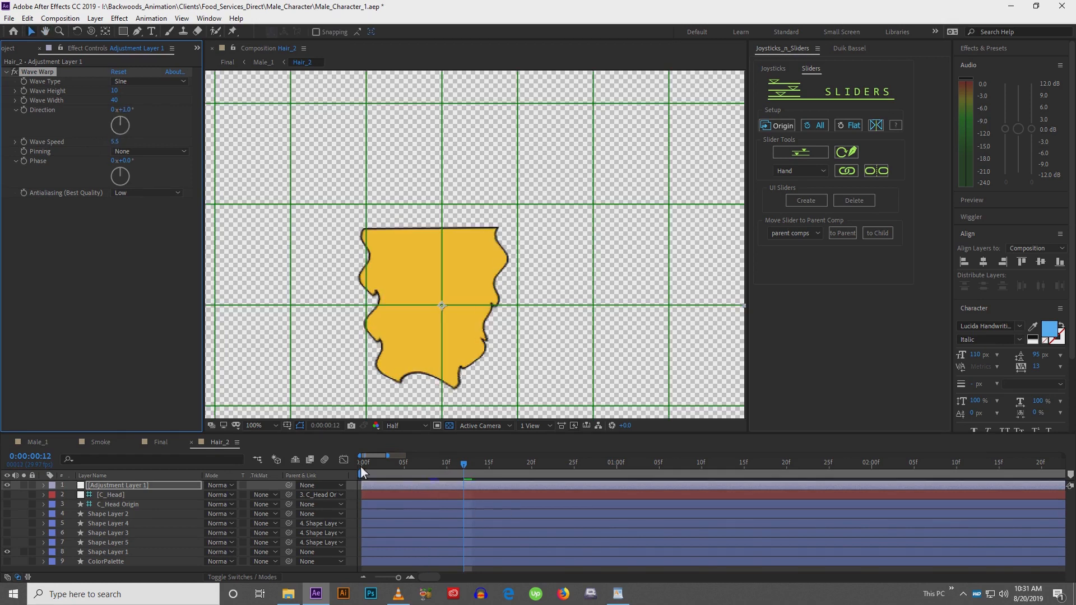
left_click_drag(362, 466, 453, 467)
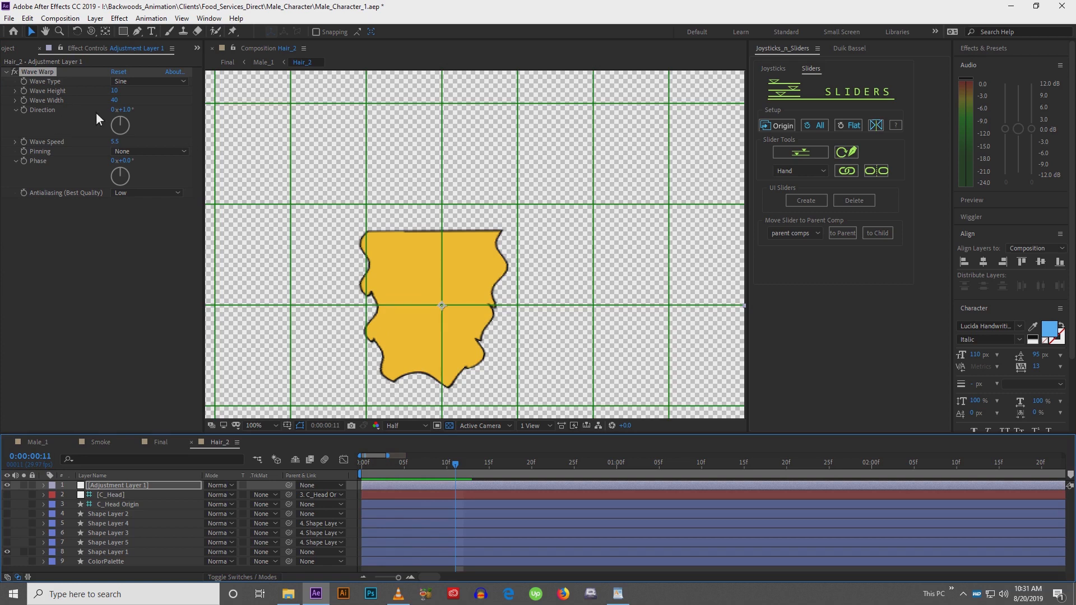
Set the Wave Warp direction to -180° and scrub the timeline to check the hair
left_click(120, 115)
mouse_move(120, 127)
left_mouse_down()
mouse_move(110, 136)
mouse_move(121, 145)
left_mouse_up()
left_click_drag(361, 468, 473, 486)
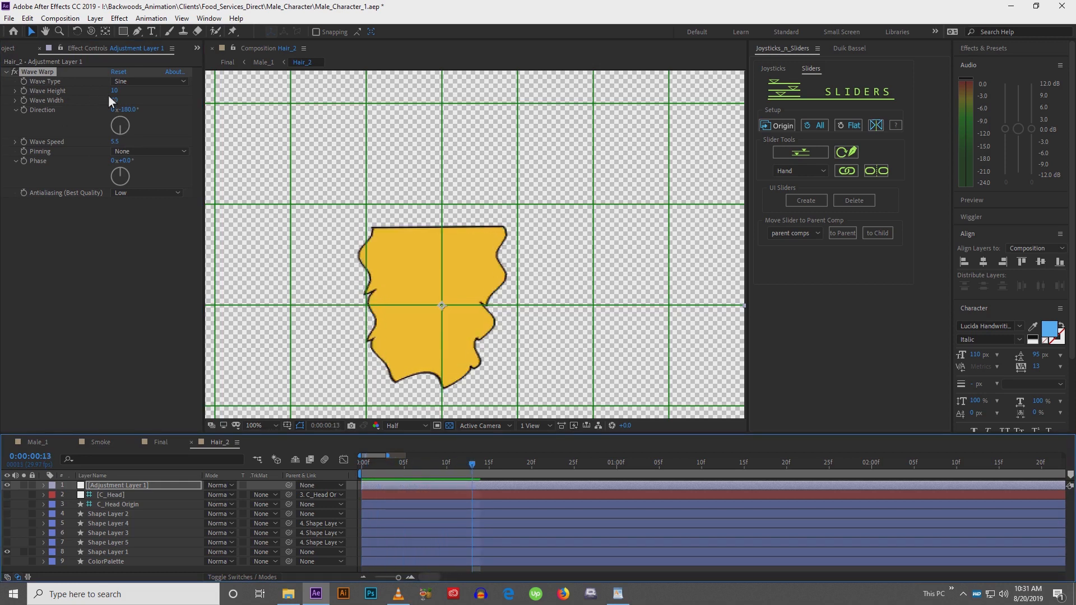
Try a wave height of 19 and a wave width of 162, then preview the waving hair
type("96")
key("Return")
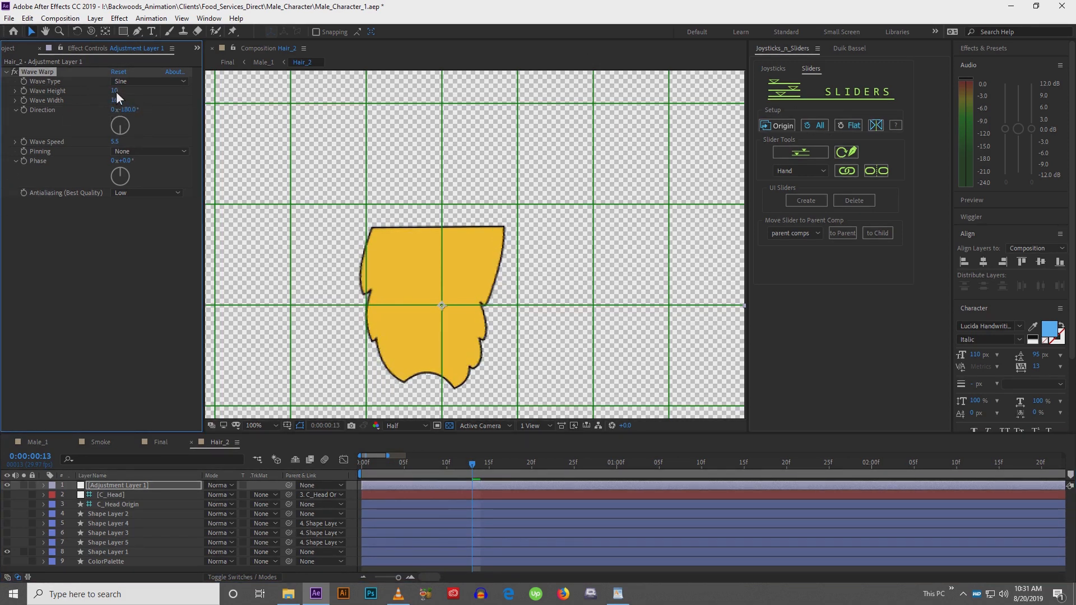
left_click_drag(116, 92, 127, 96)
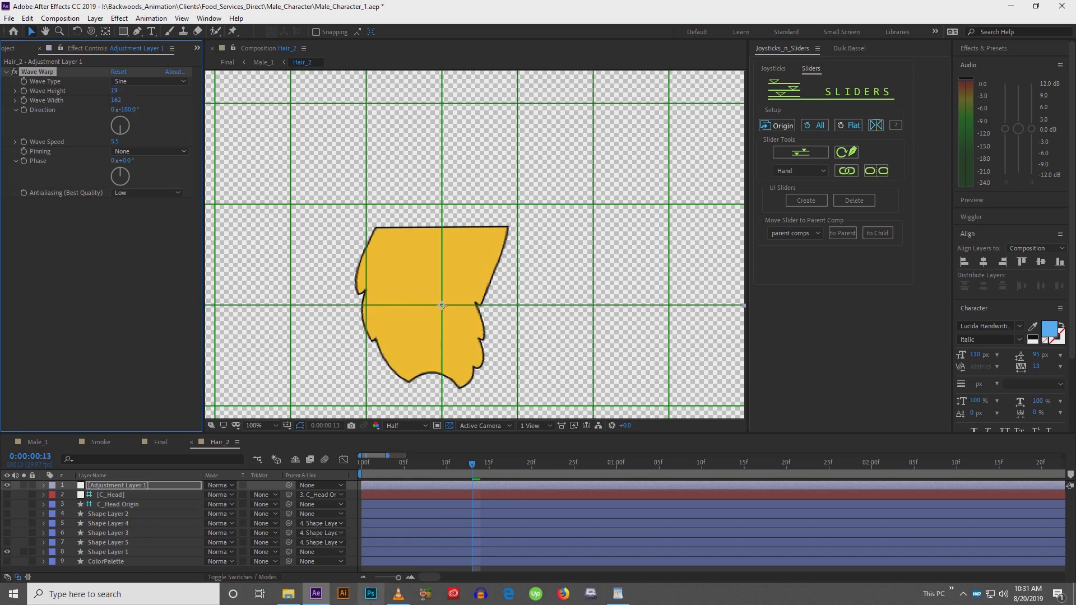
left_click(369, 472)
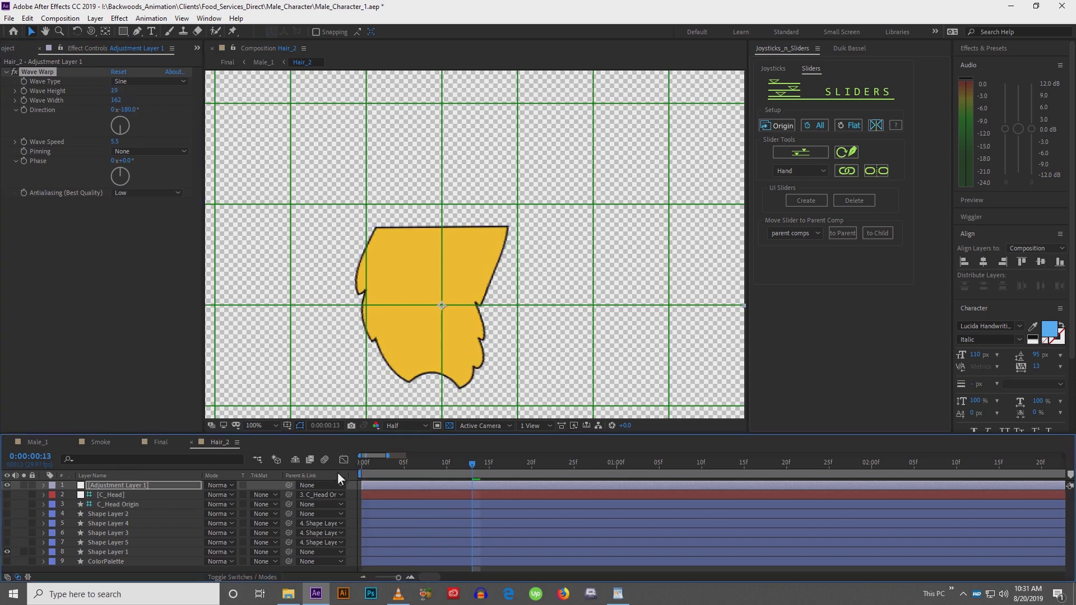
left_click_drag(365, 471, 604, 468)
key("space")
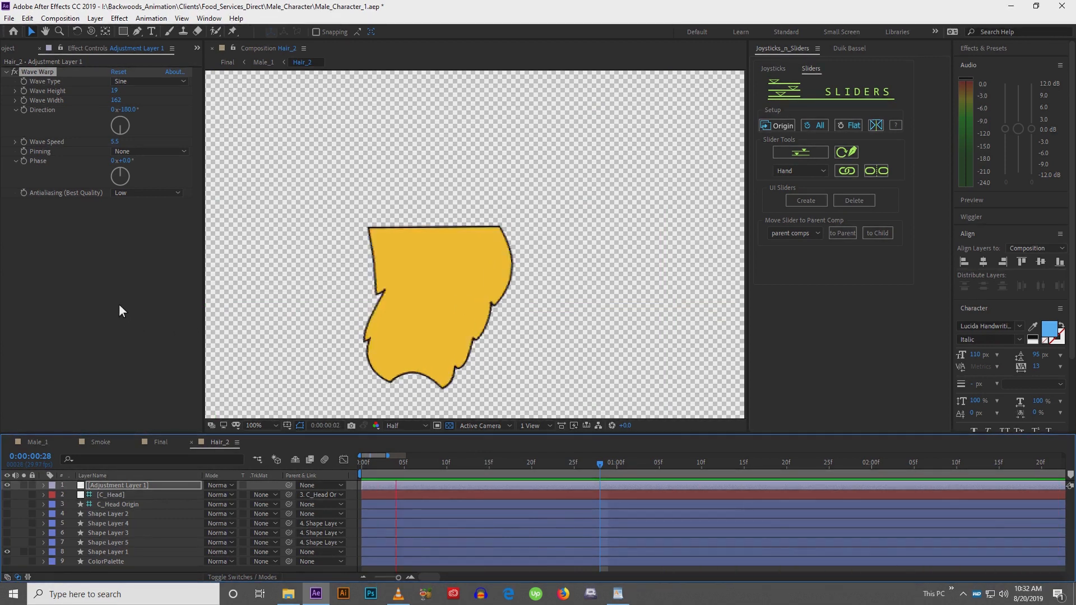
key("space")
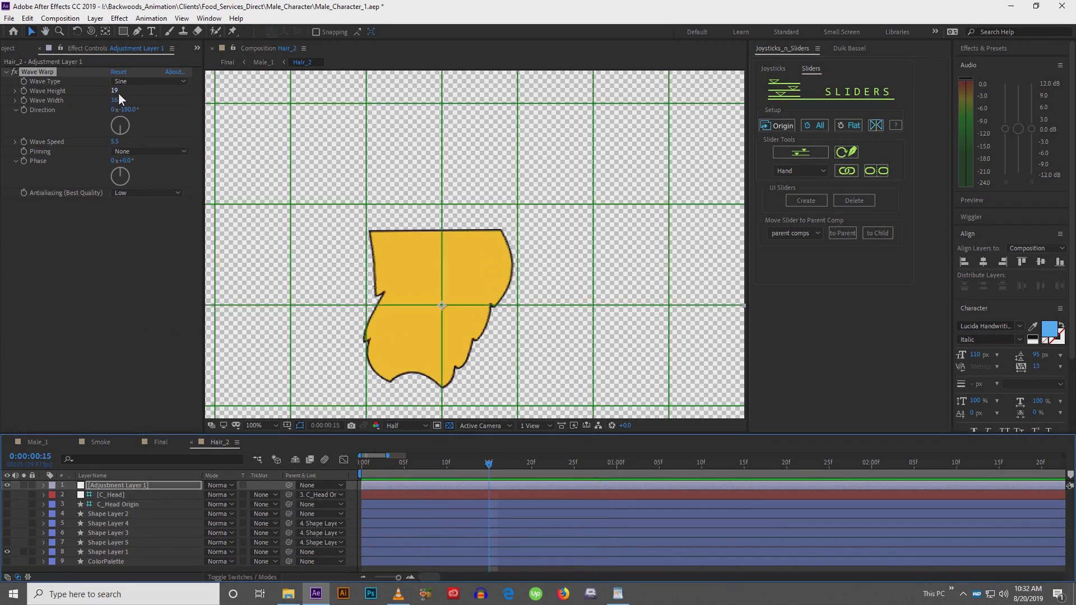
Set the wave height to 34 and the wave width to 189, previewing the hair motion
left_click_drag(117, 100, 669, 119)
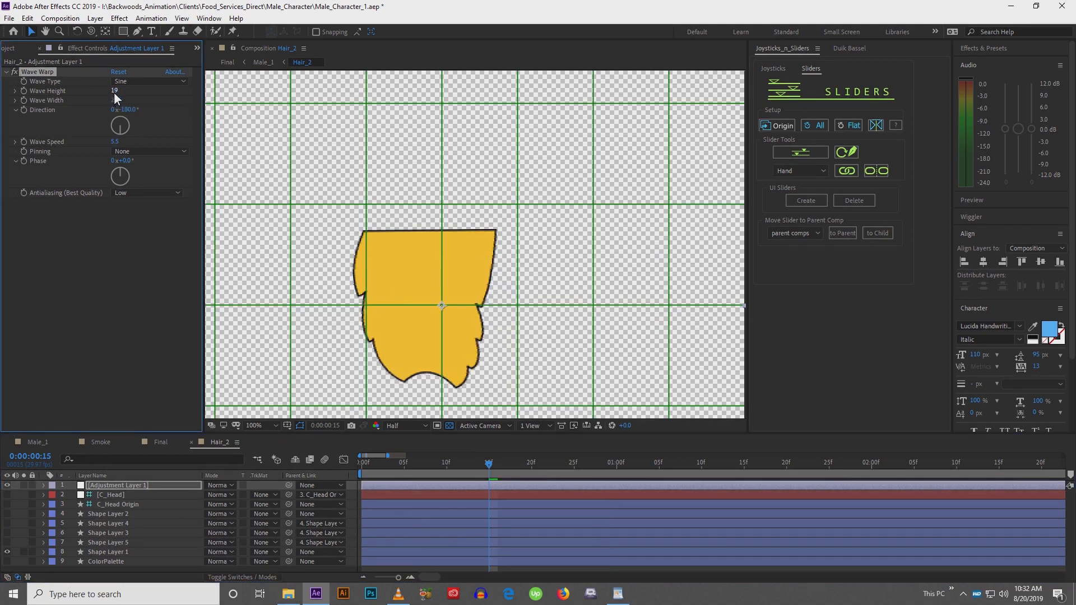
left_click_drag(113, 92, 152, 96)
key("space")
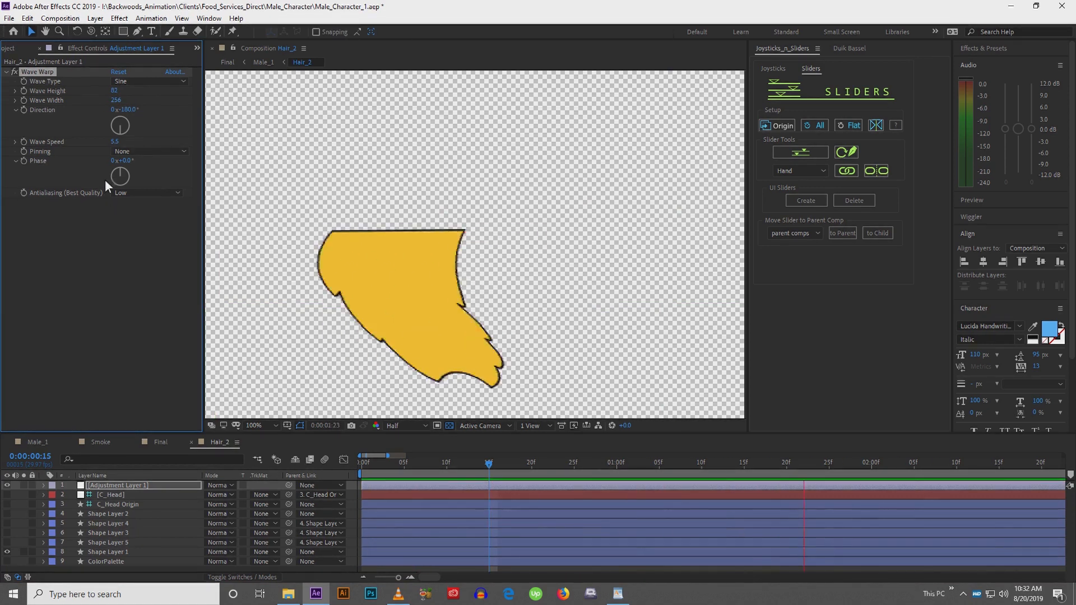
key("space")
left_click_drag(112, 99, 2, 208)
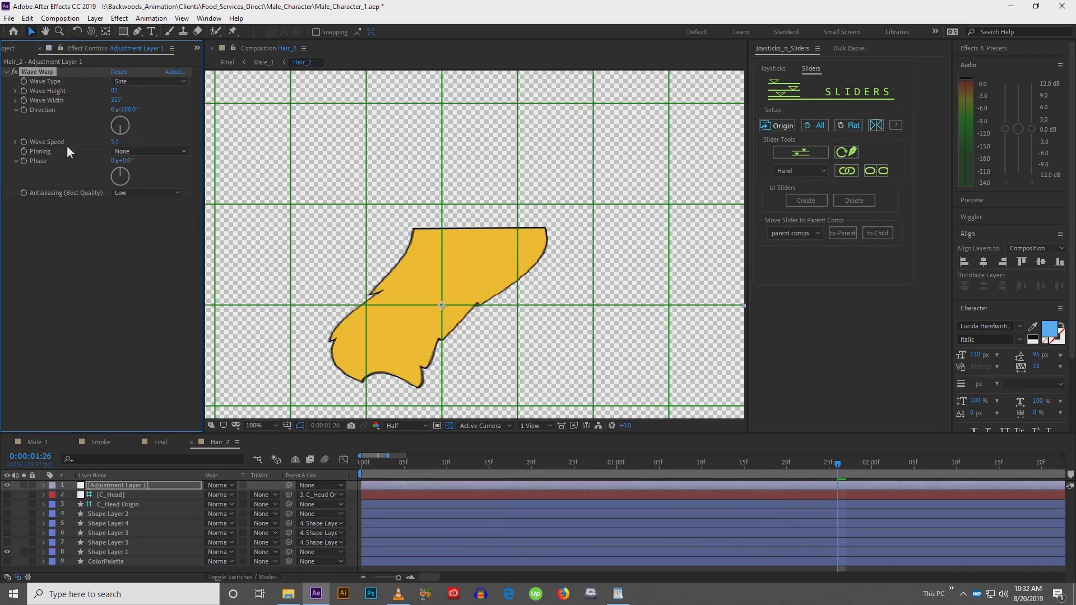
left_click_drag(117, 99, 89, 93)
key("space")
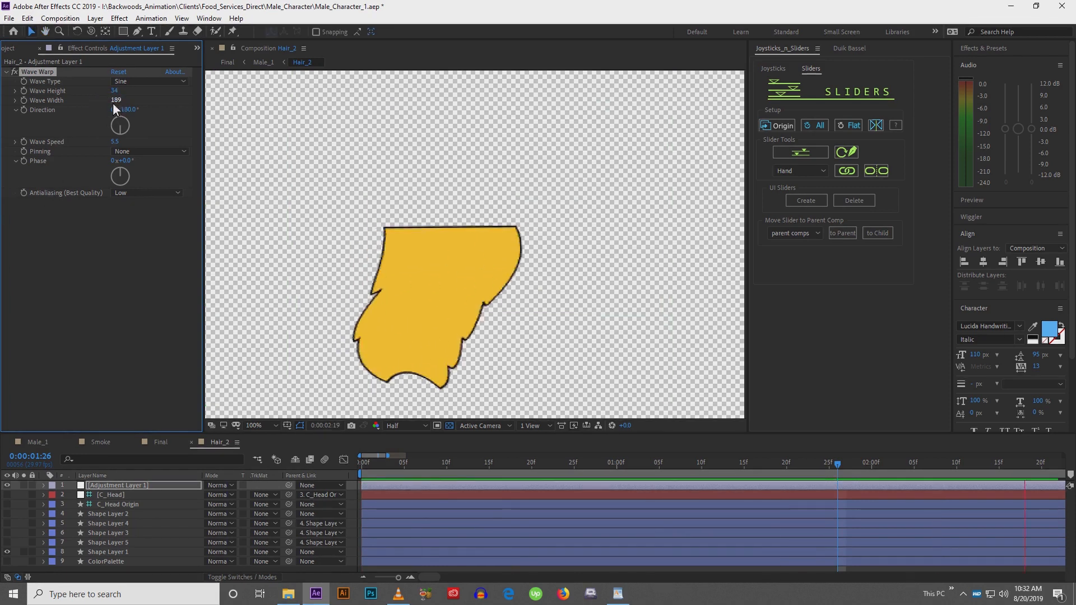
key("space")
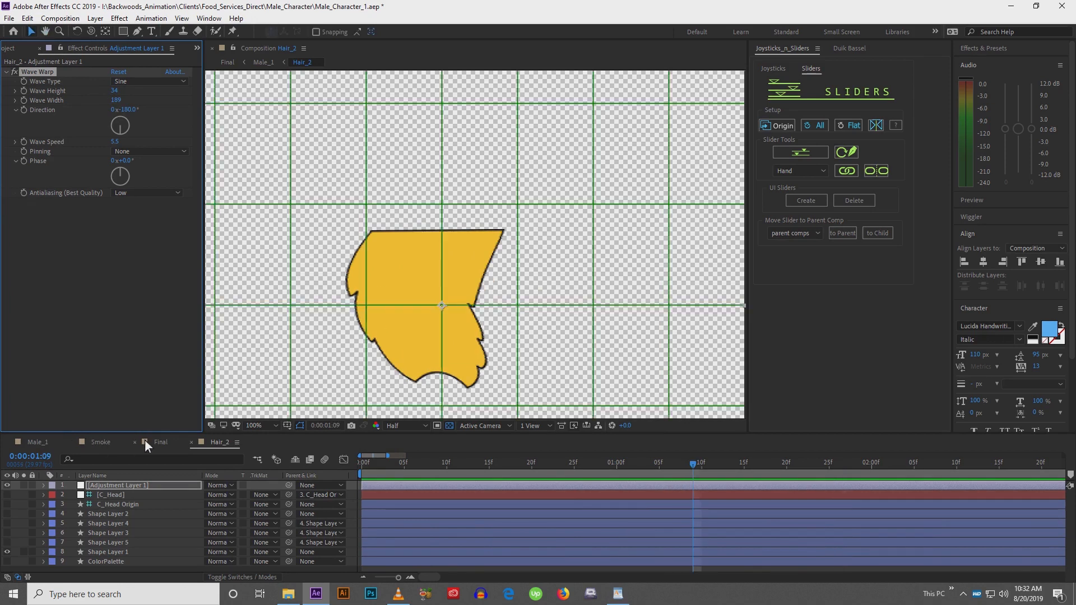
Return to the Male_1 composition and go to the first frame of the timeline
left_click(35, 442)
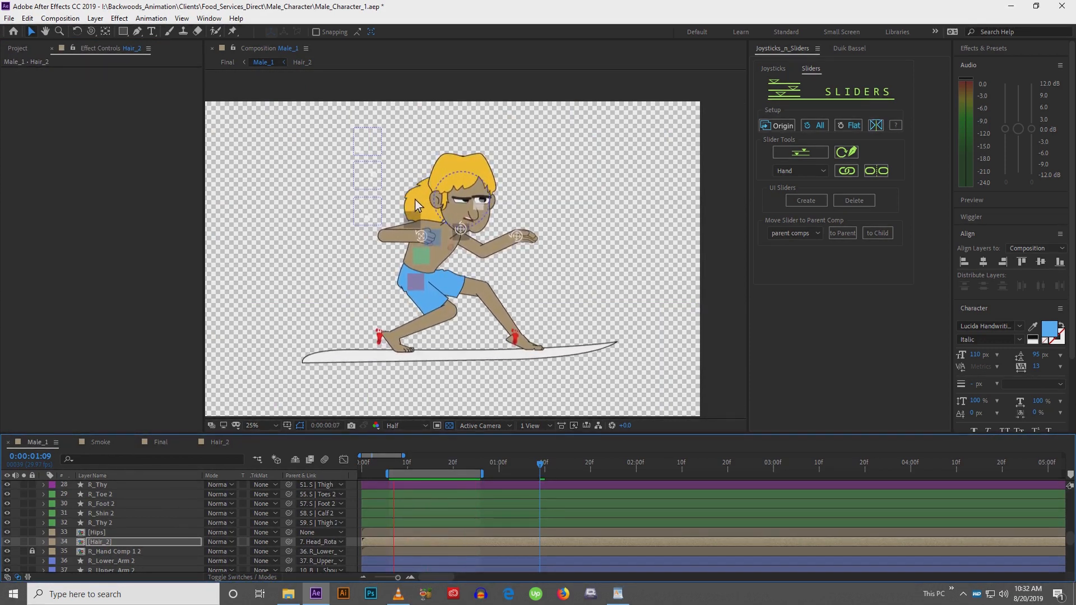
left_click(394, 464)
left_click_drag(401, 468, 335, 462)
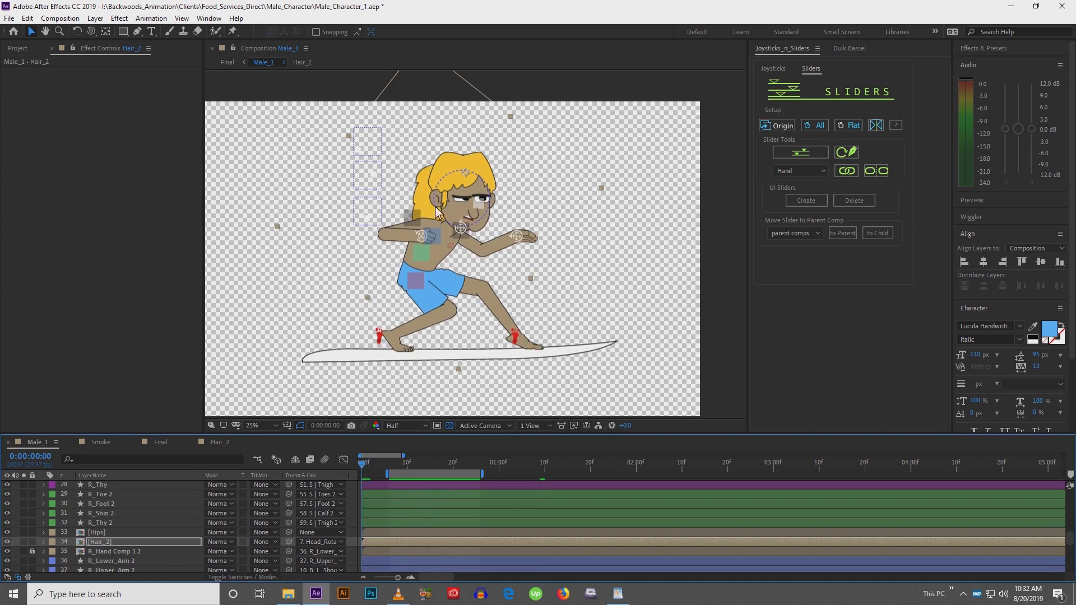
scroll(435, 203, "up", 2)
left_click_drag(428, 177, 470, 289)
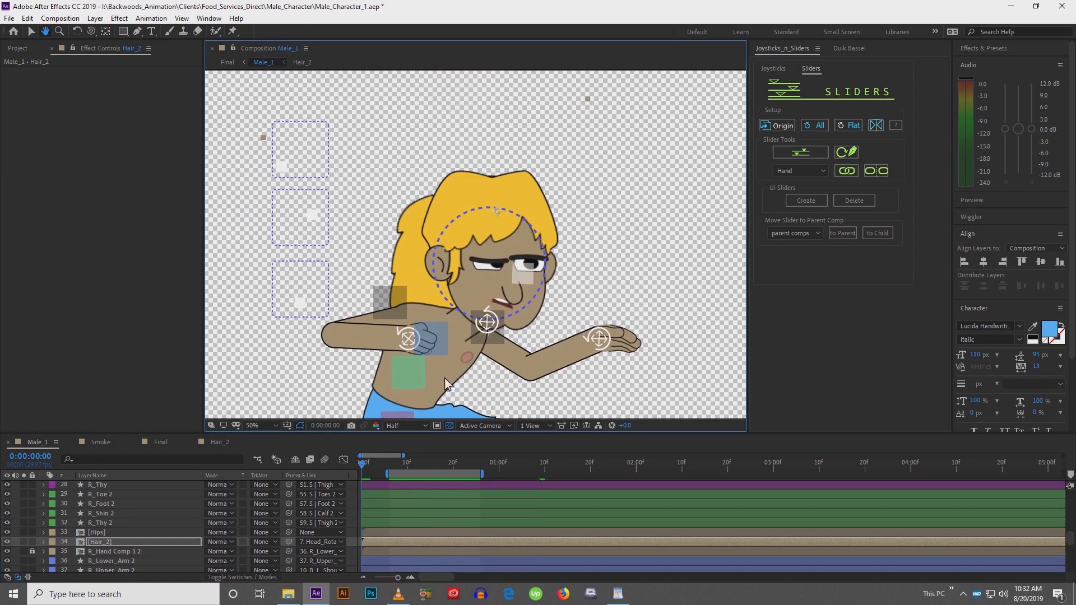
Rotate the Hair_2 layer so the waving hair sits against the back of the head, and preview it
left_click_drag(364, 465, 382, 465)
left_click_drag(433, 228, 449, 228)
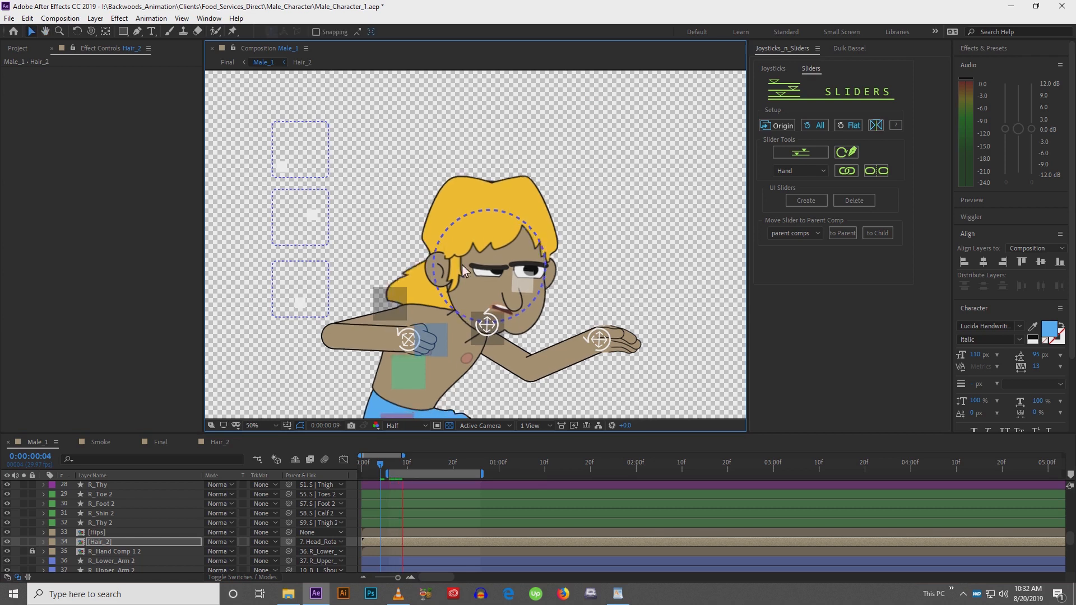
left_click(382, 465)
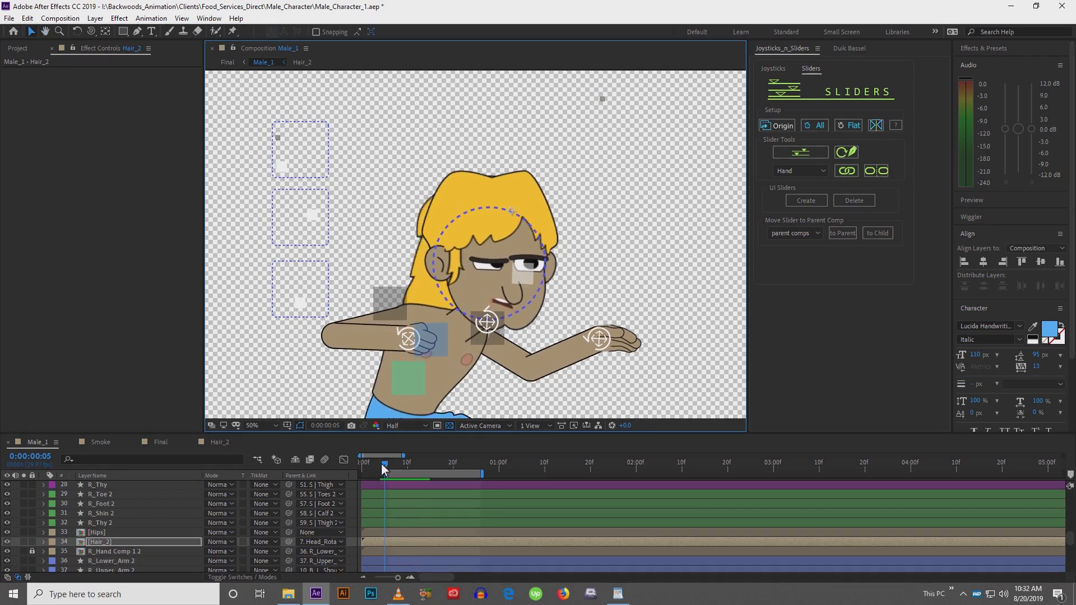
key("w")
left_click_drag(408, 274, 415, 240)
key("v")
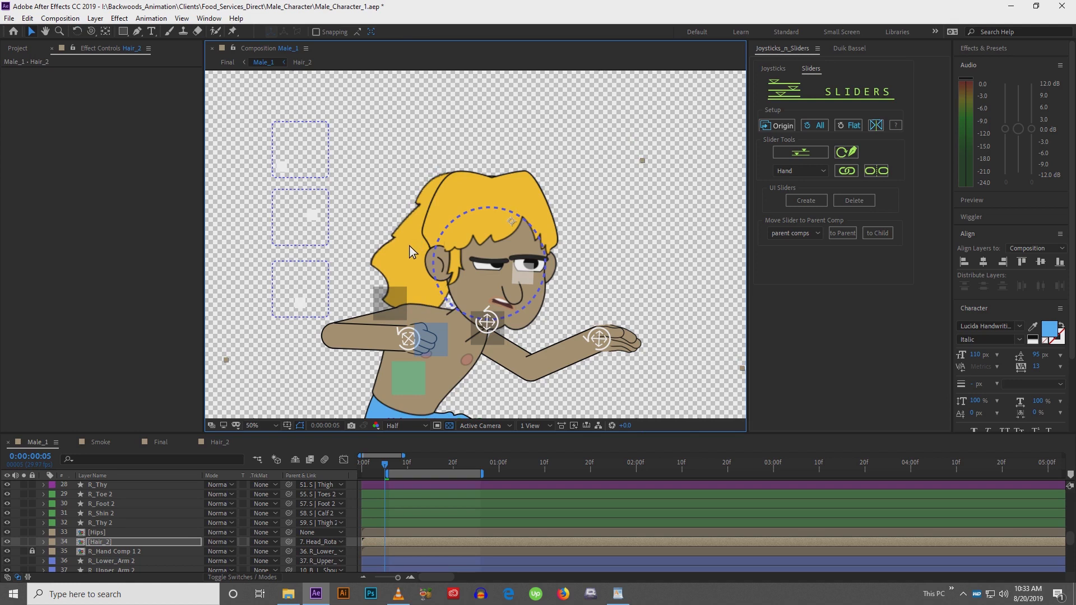
key("space")
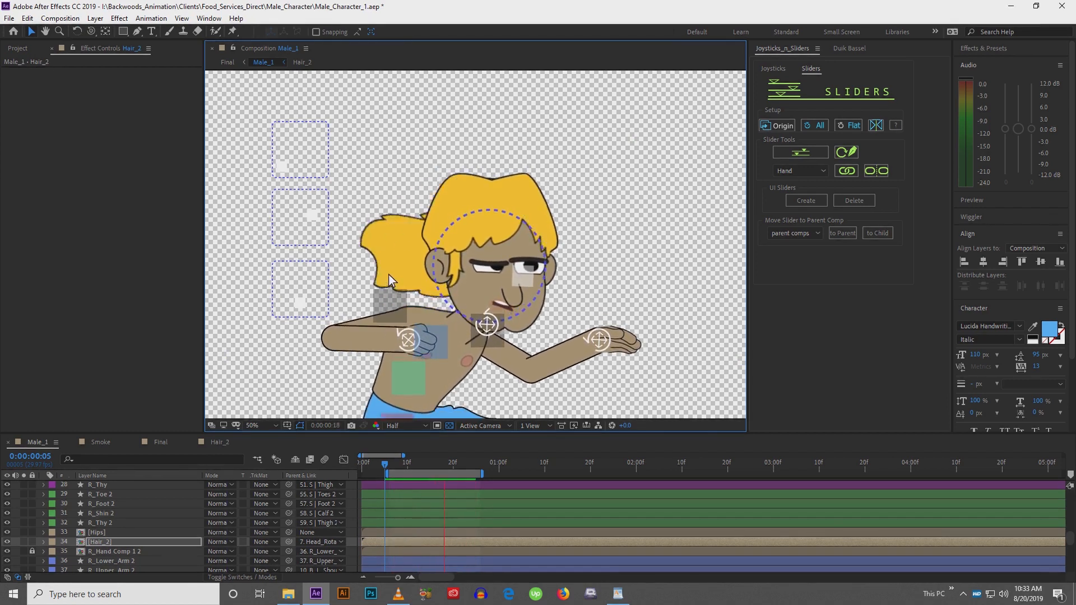
key("space")
Rotate the Hair_2 layer slightly further and preview the hair again
key("w")
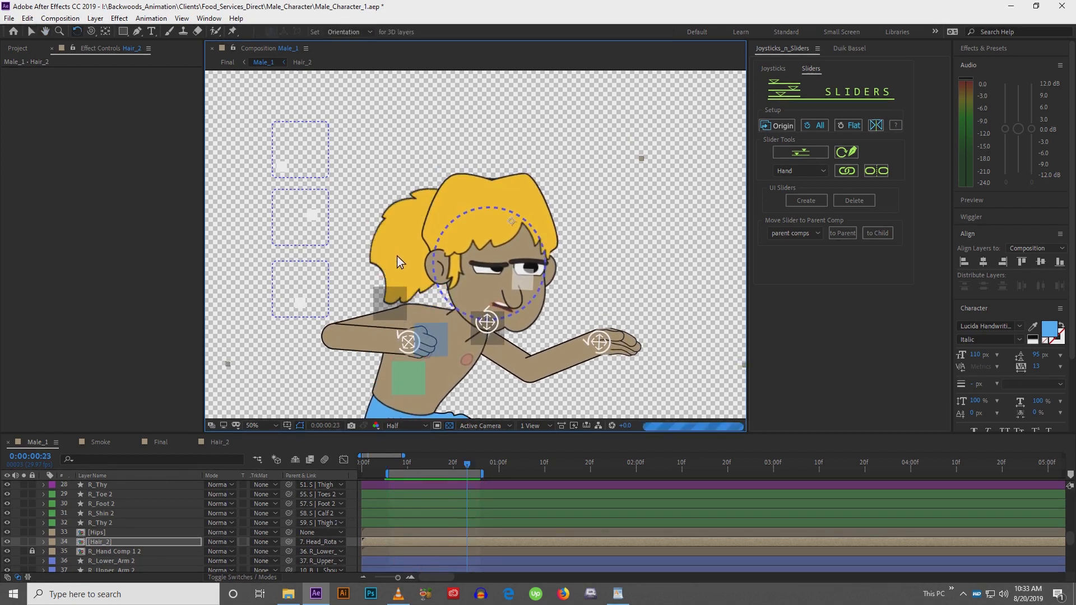
left_click_drag(396, 250, 409, 269)
key("v")
key("w")
key("space")
left_click_drag(411, 333, 410, 227)
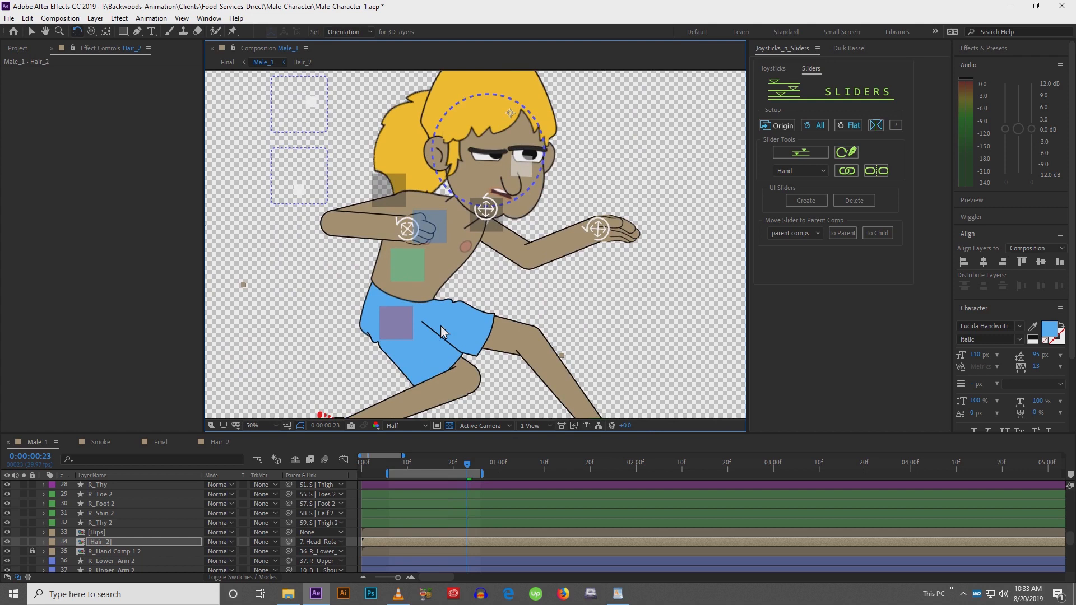
Preview the whole surfer animation with the waving hair
key("comma")
left_click(388, 99)
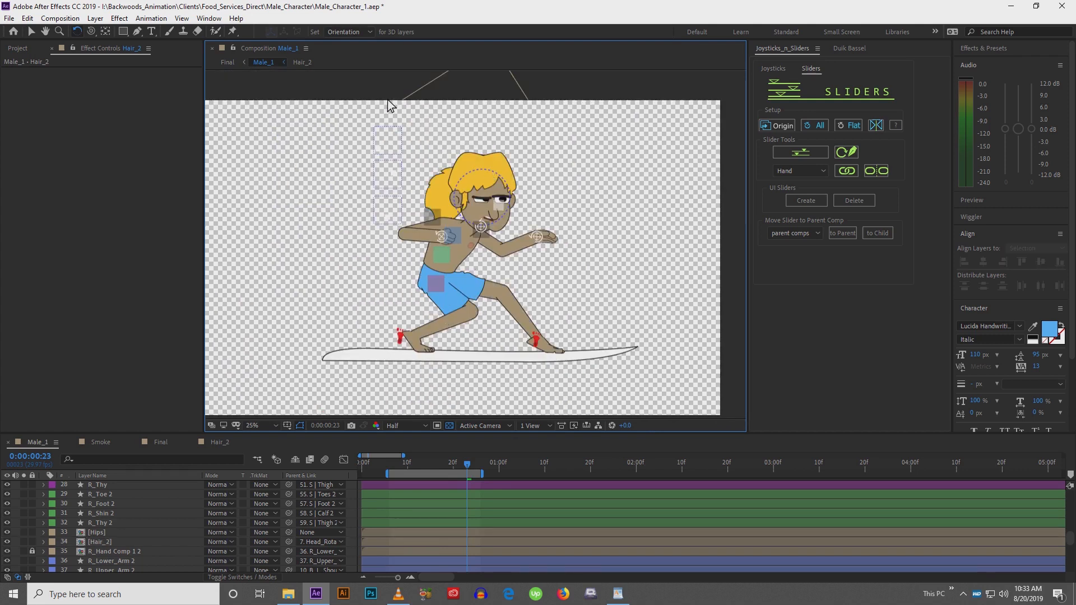
key("v")
key("space")
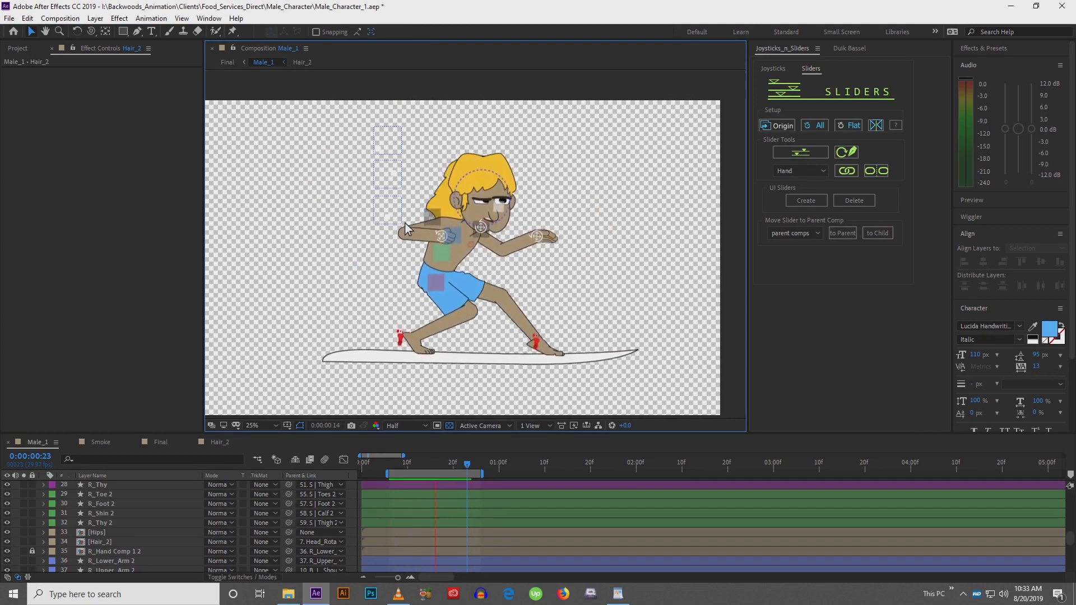
scroll(402, 220, "up", 2)
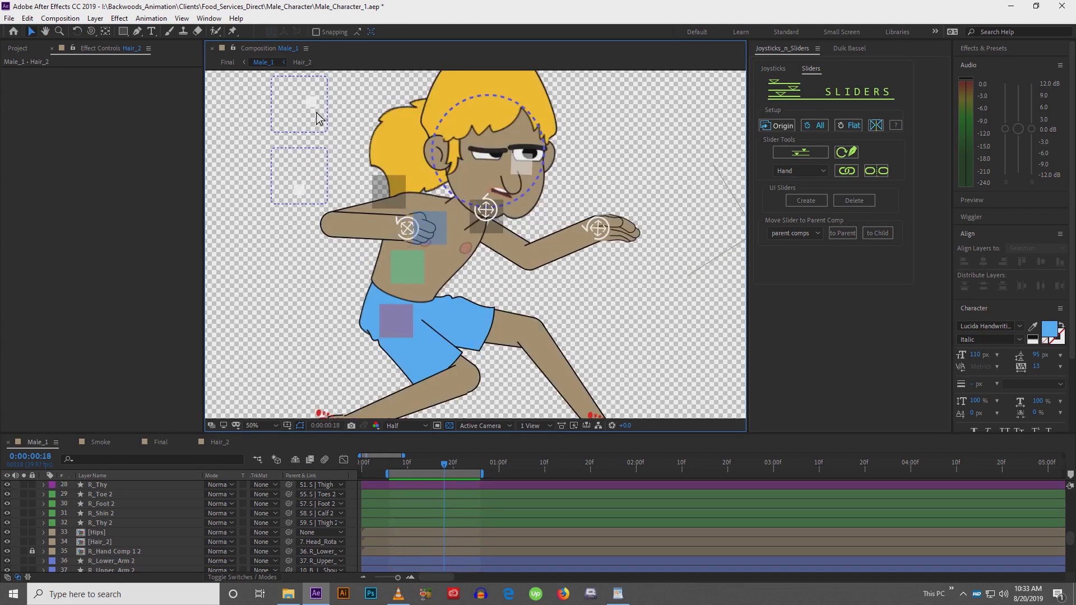
left_click_drag(351, 163, 370, 255)
left_click(305, 148)
left_click_drag(305, 148, 324, 133)
mouse_move(328, 197)
left_mouse_down()
mouse_move(290, 193)
mouse_move(336, 200)
mouse_move(339, 210)
left_mouse_up()
key("ctrl+z")
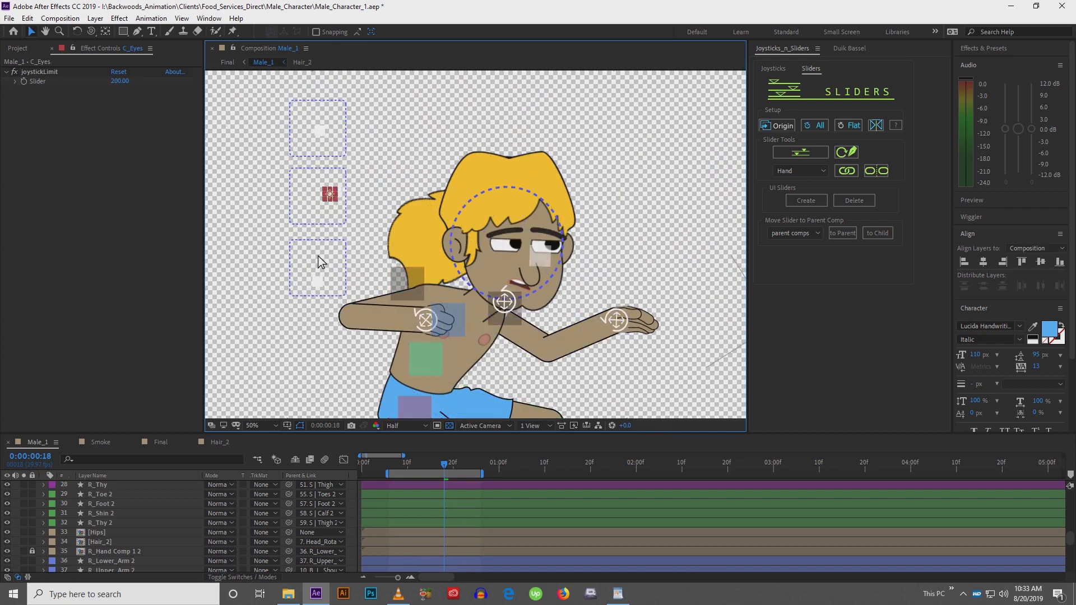
key("ctrl+z")
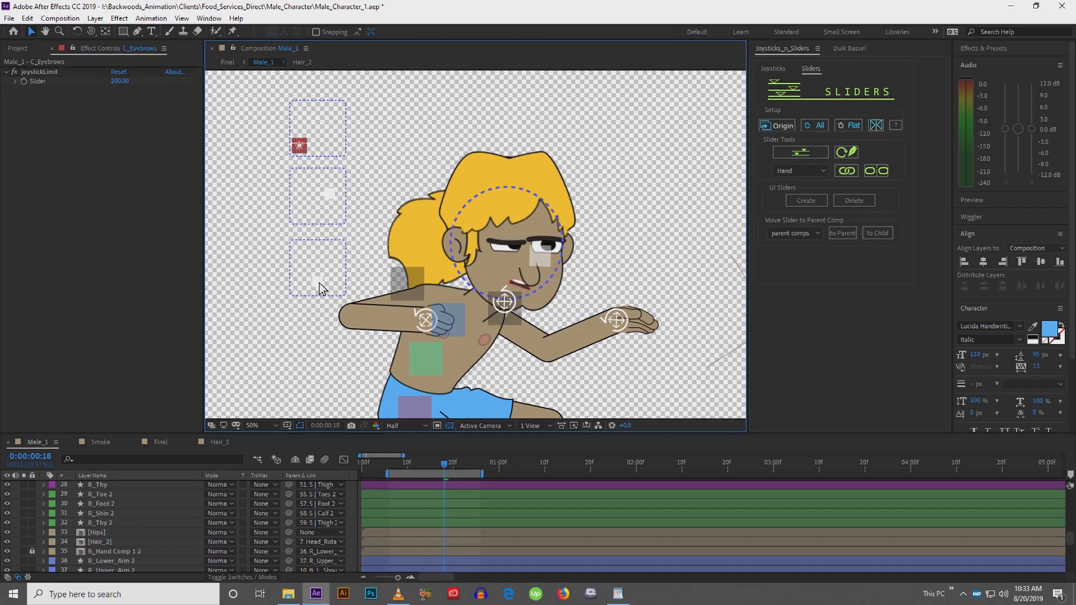
Select the C_Head controller on the face rig and show its Position keyframes in the timeline
mouse_move(318, 284)
left_mouse_down()
mouse_move(315, 273)
mouse_move(331, 274)
mouse_move(318, 282)
left_mouse_up()
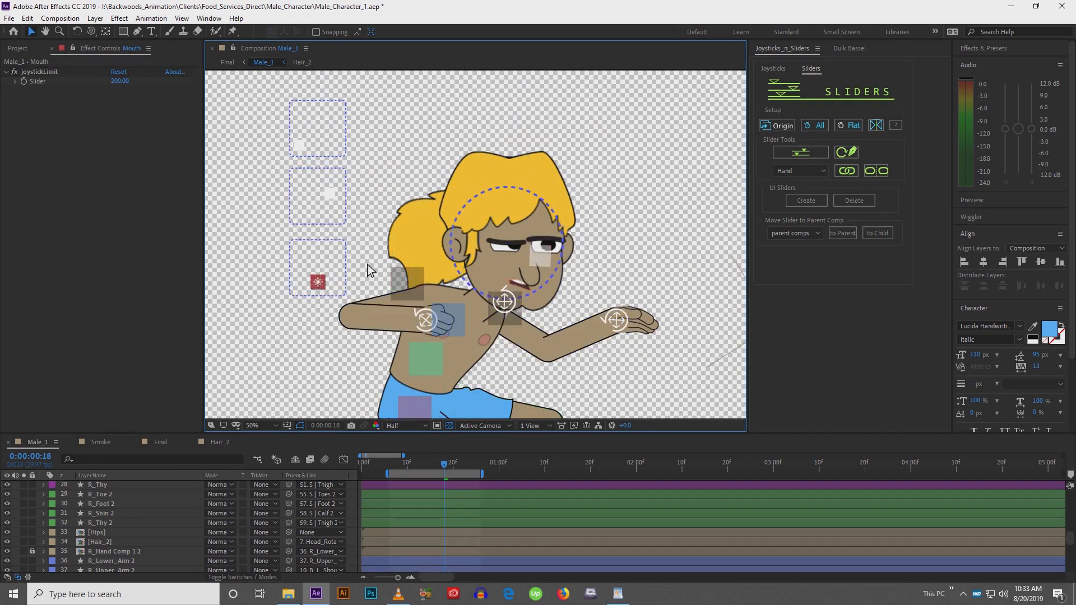
left_click_drag(491, 279, 477, 257)
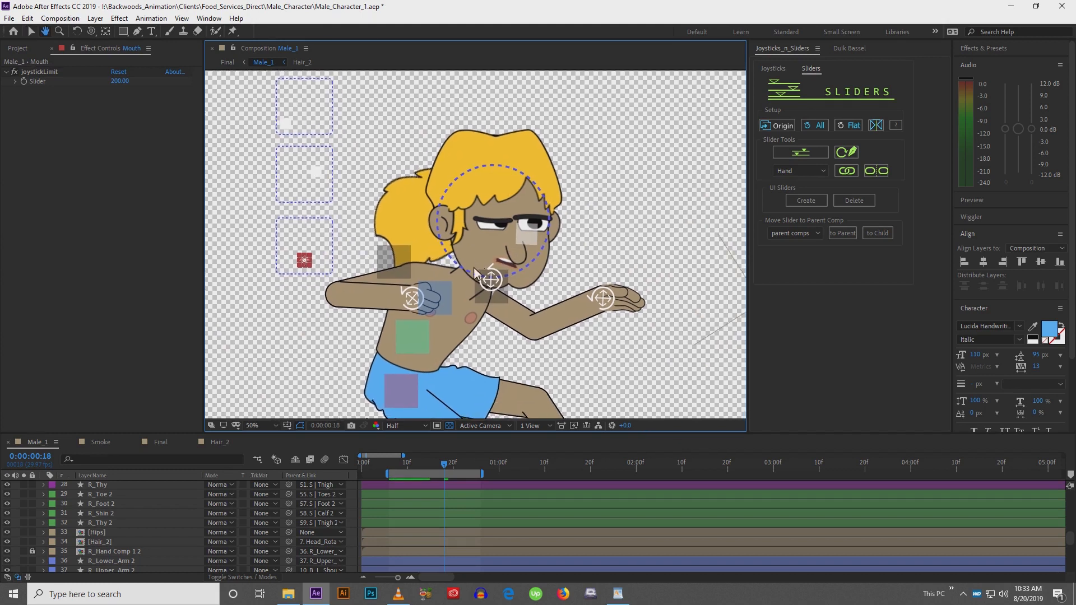
left_click(520, 241)
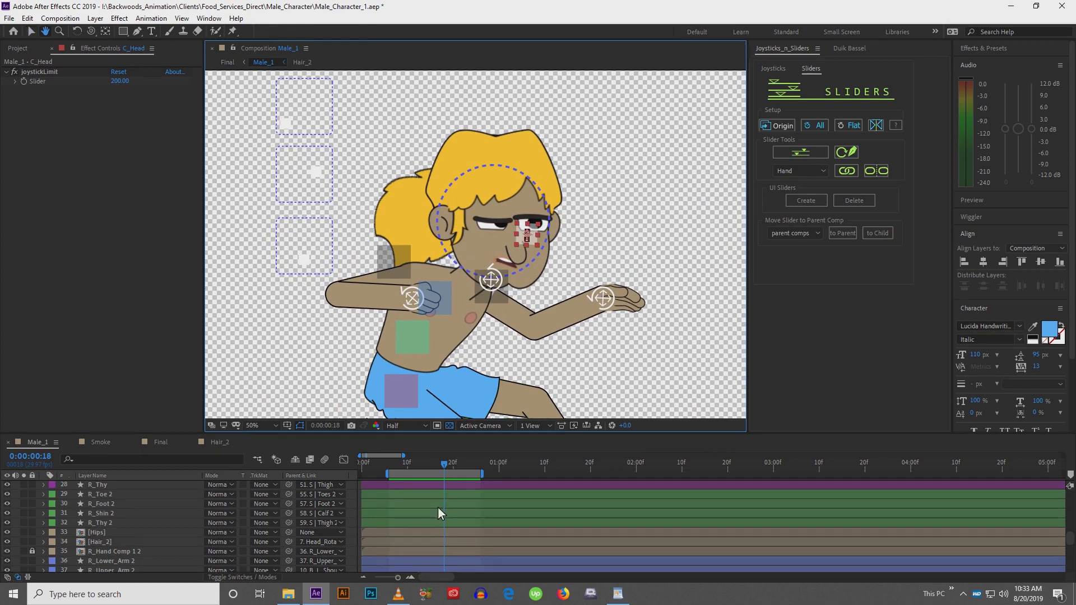
mouse_move(438, 507)
left_mouse_down()
mouse_move(443, 526)
mouse_move(470, 402)
mouse_move(469, 518)
mouse_move(496, 600)
left_mouse_up()
mouse_move(480, 513)
left_mouse_down()
mouse_move(486, 577)
mouse_move(461, 528)
left_mouse_up()
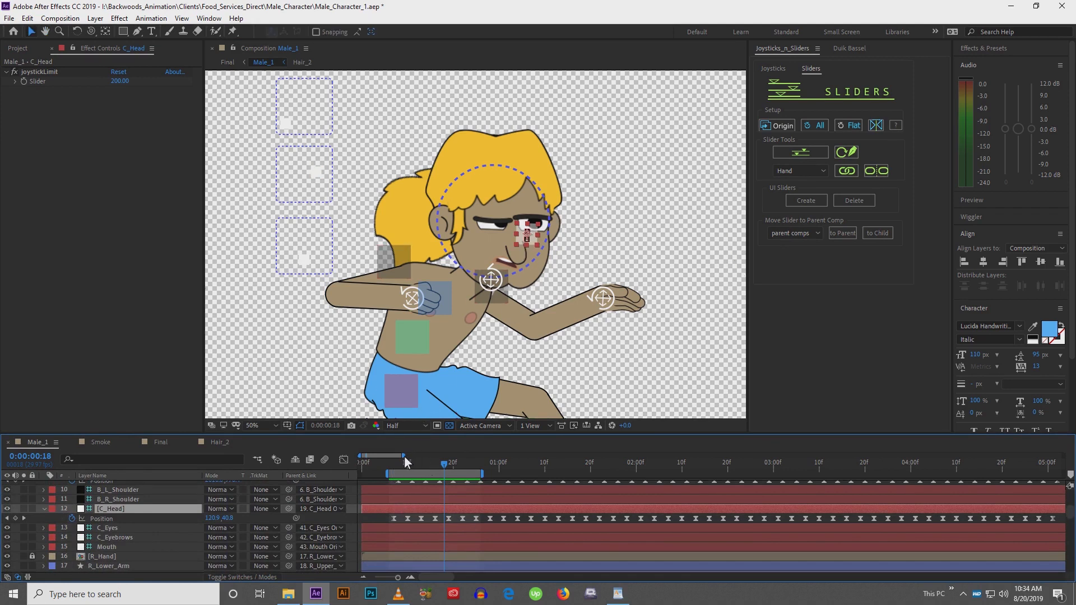
Select the C_Head Position keyframes from 0:00:01:10 onward and nudge them left so the head turns the other way
left_click_drag(404, 456, 570, 467)
left_click_drag(387, 457, 440, 463)
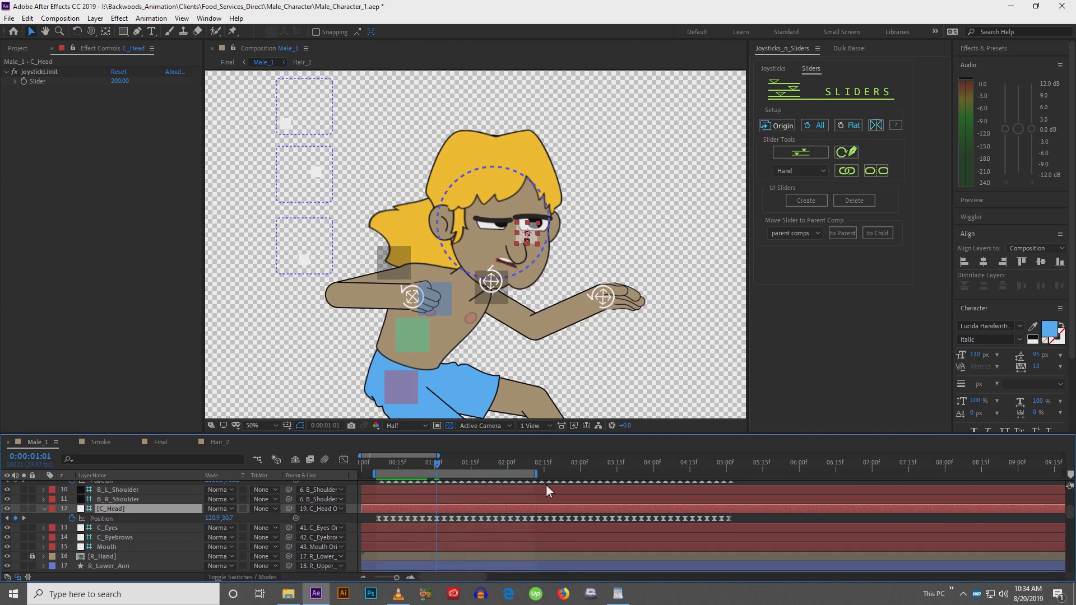
left_click_drag(437, 460, 392, 456)
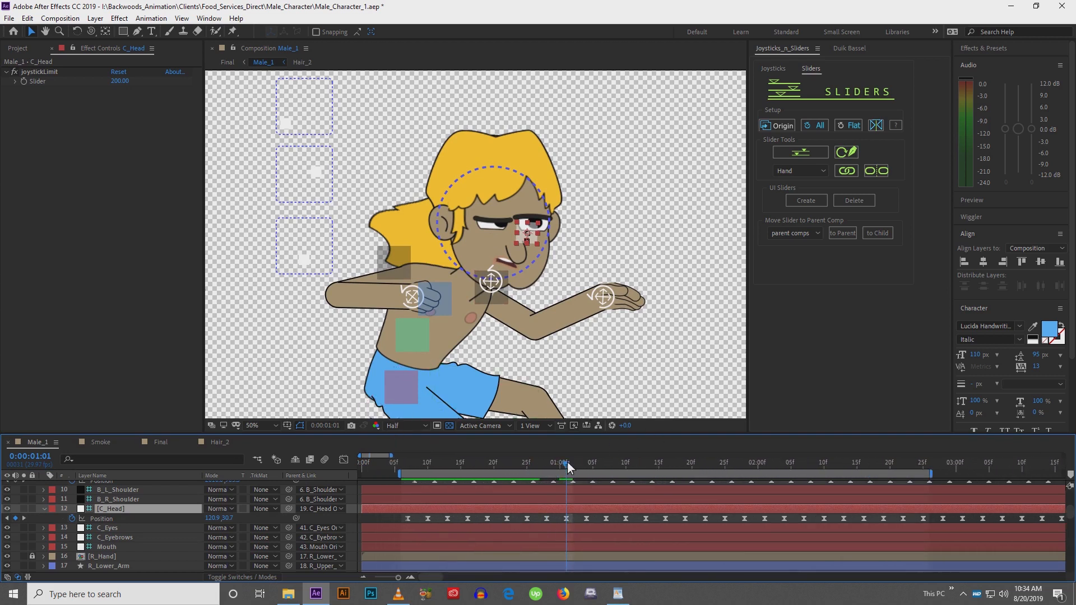
left_click_drag(392, 456, 399, 459)
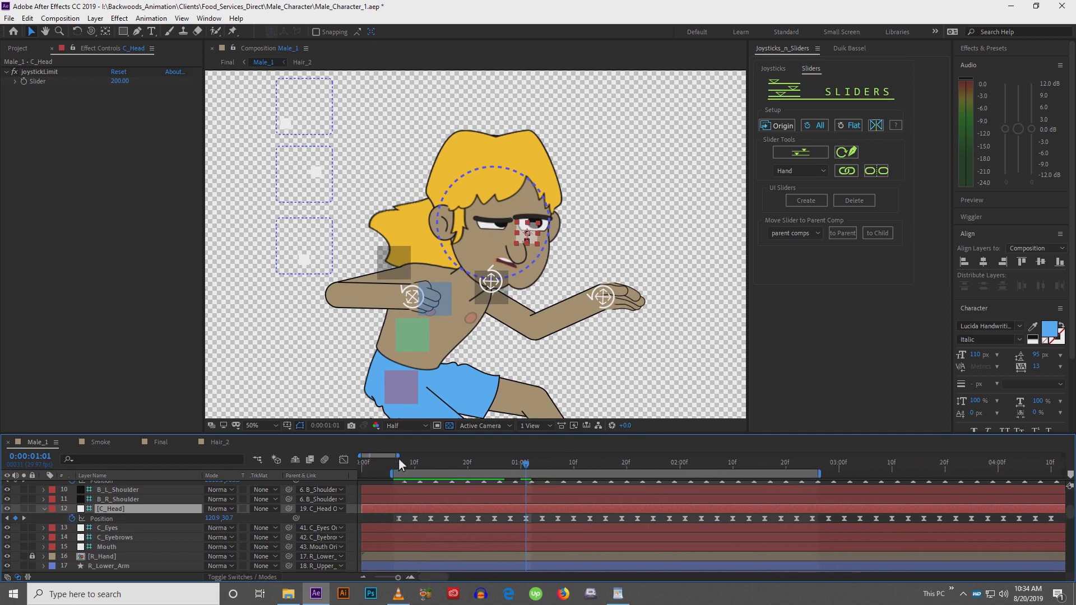
left_click_drag(527, 470, 571, 475)
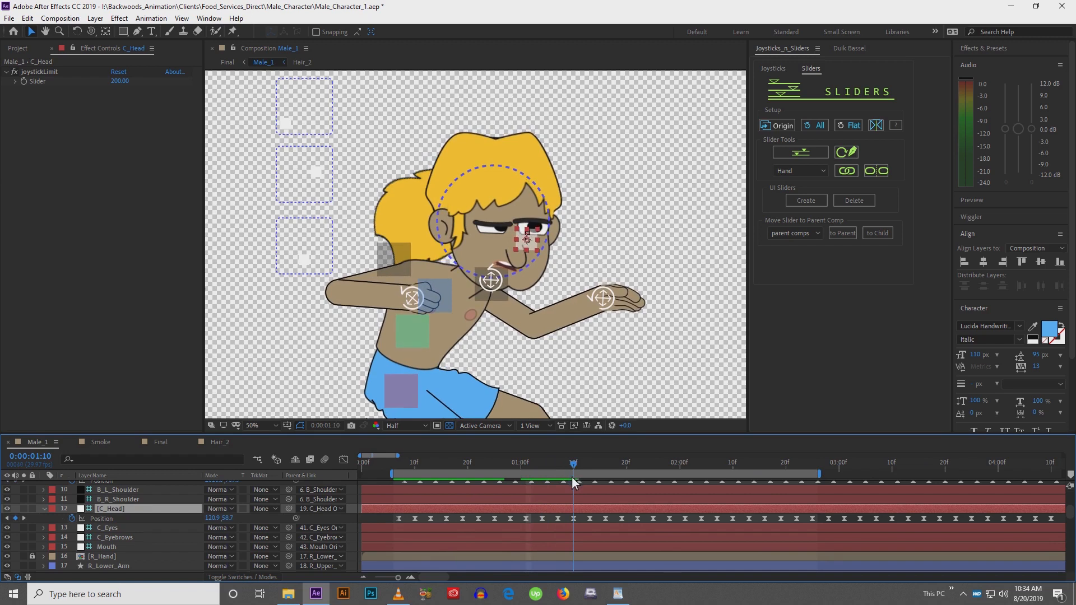
left_click_drag(537, 515, 1062, 532)
key("Delete")
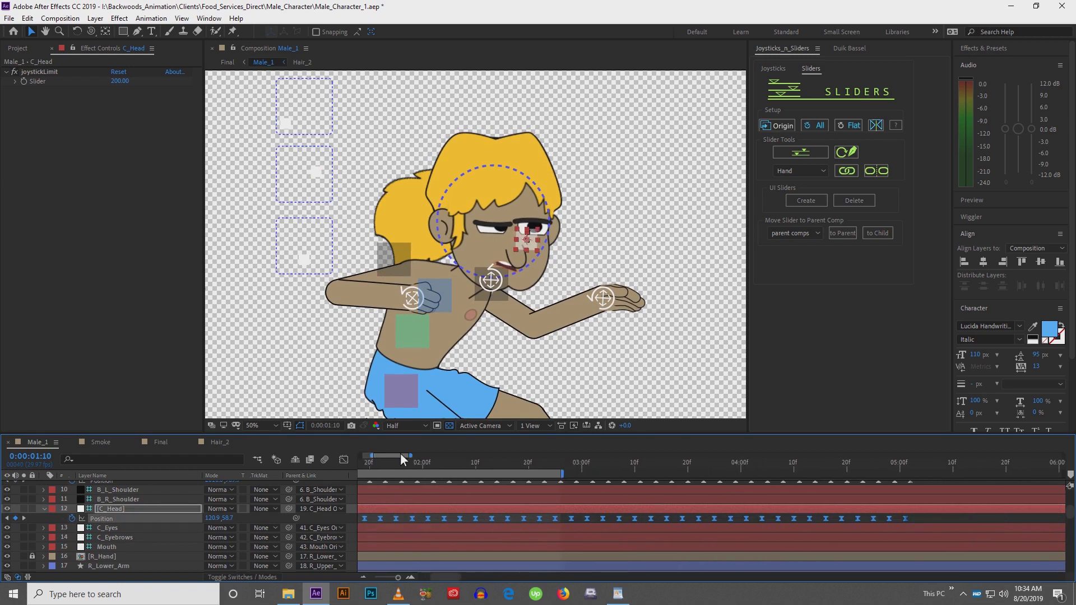
left_click_drag(403, 455, 387, 453)
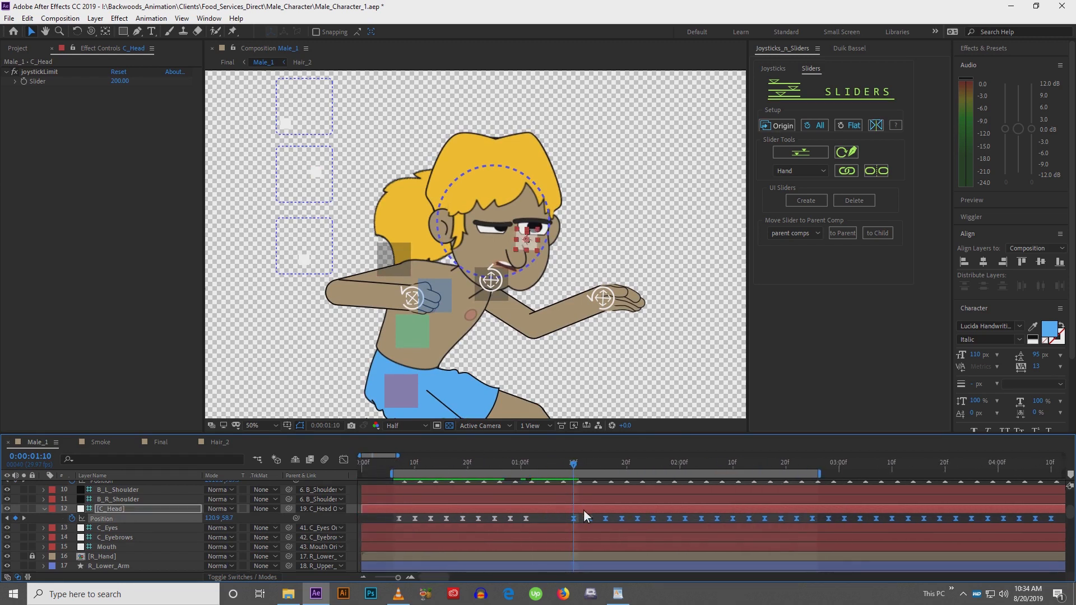
key("shift+Left")
key("shift+Left")
key("shift+Left")
key("shift+Left")
key("shift+Left")
key("shift+Left")
key("shift+Left")
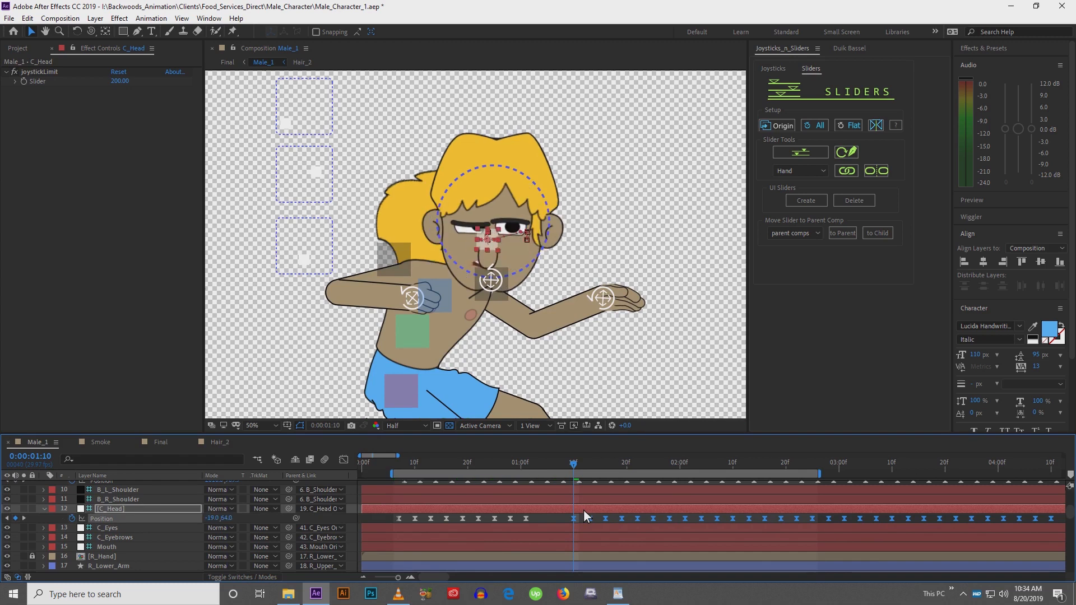
key("shift+Left")
key("shift+Left")
key("shift+Left")
key("shift+Left")
key("shift+Left")
key("shift+Left")
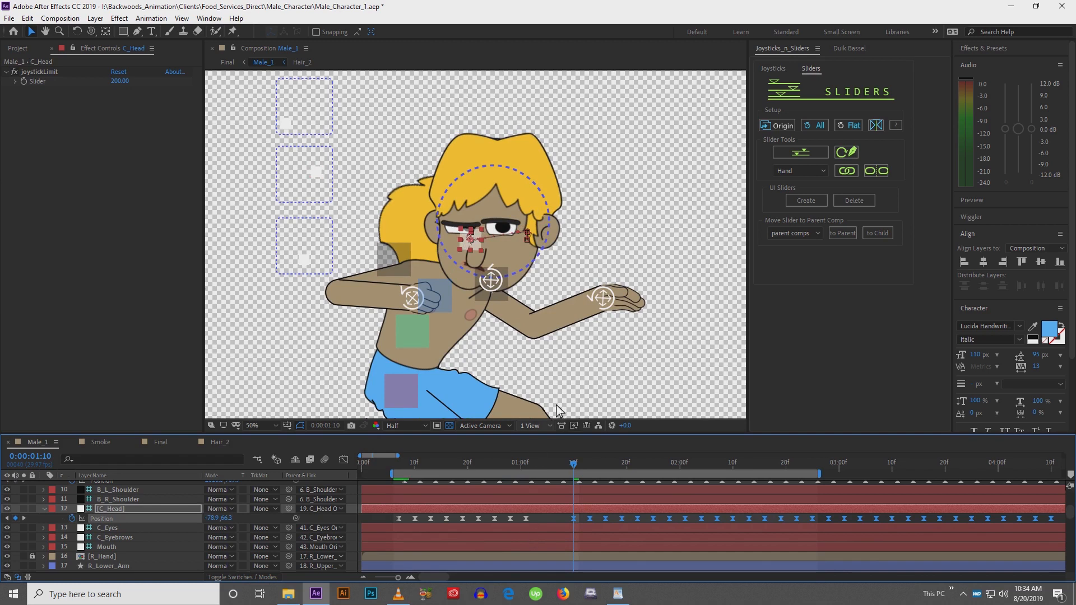
Zoom in on the face and scrub through the timeline to inspect the head turn
key("period")
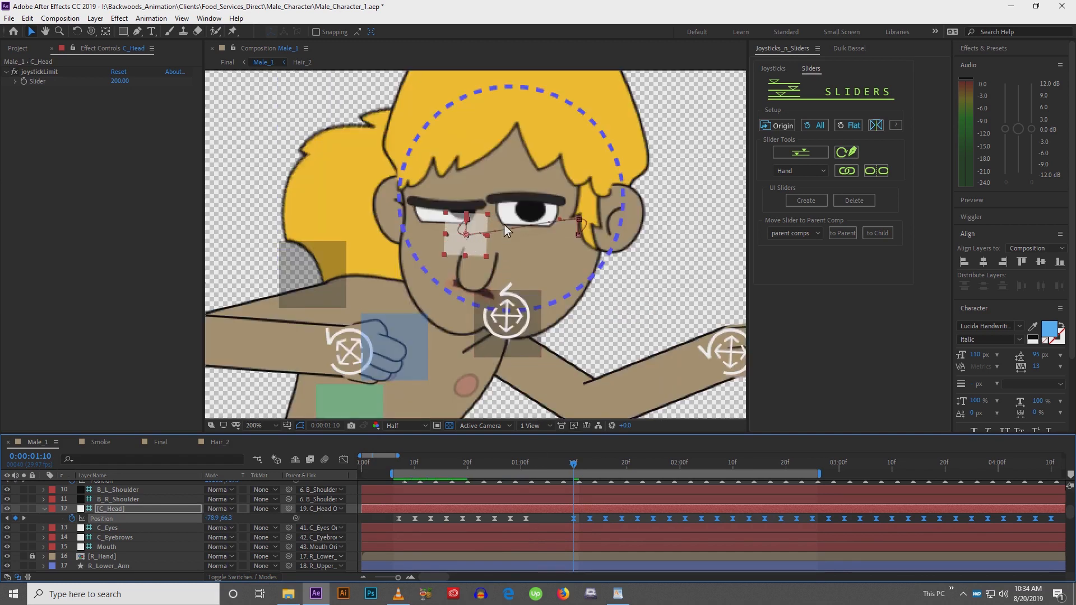
key("period")
left_click_drag(644, 194, 643, 306)
left_click_drag(494, 227, 483, 312)
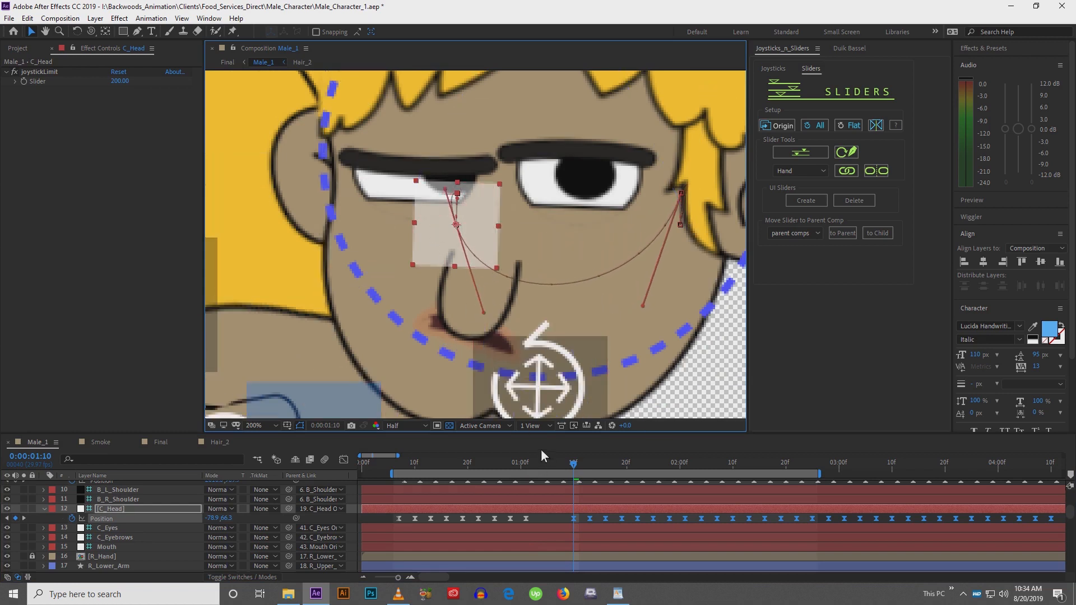
left_click_drag(526, 467, 593, 476)
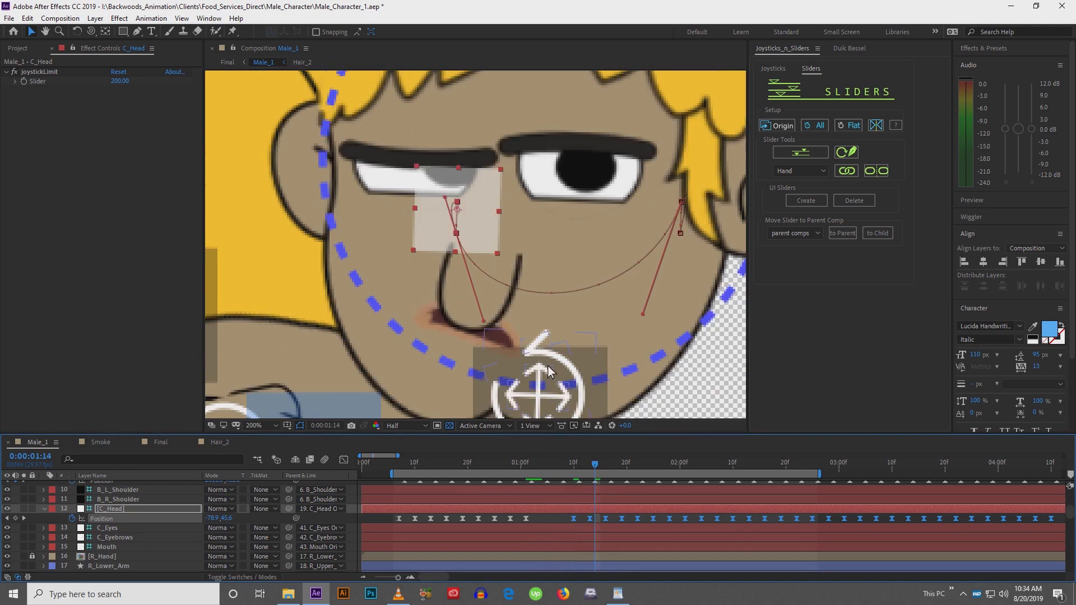
scroll(552, 339, "down", 4)
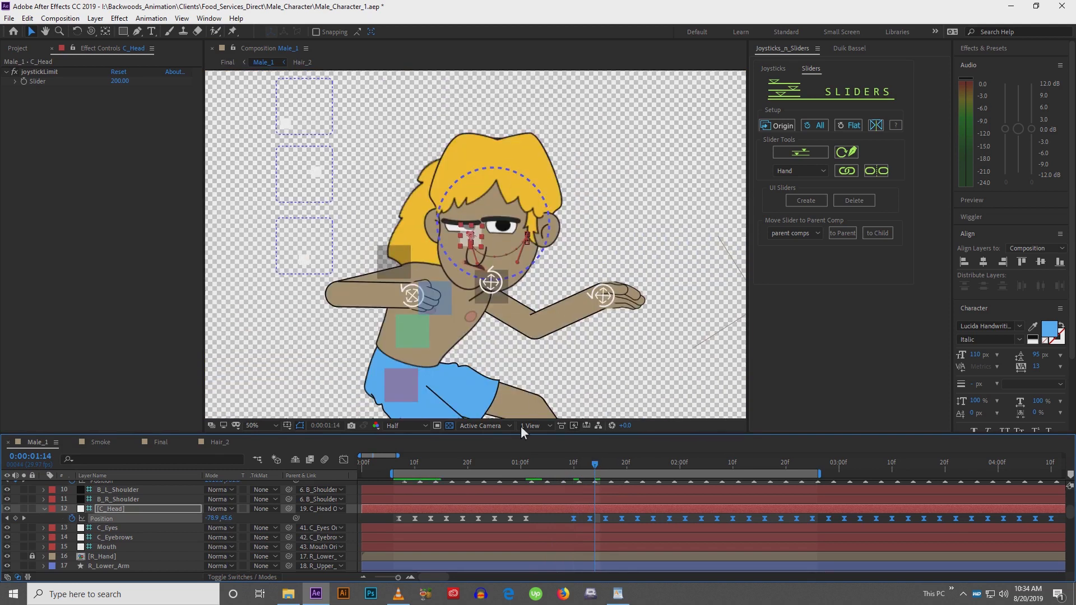
left_click_drag(531, 465, 536, 466)
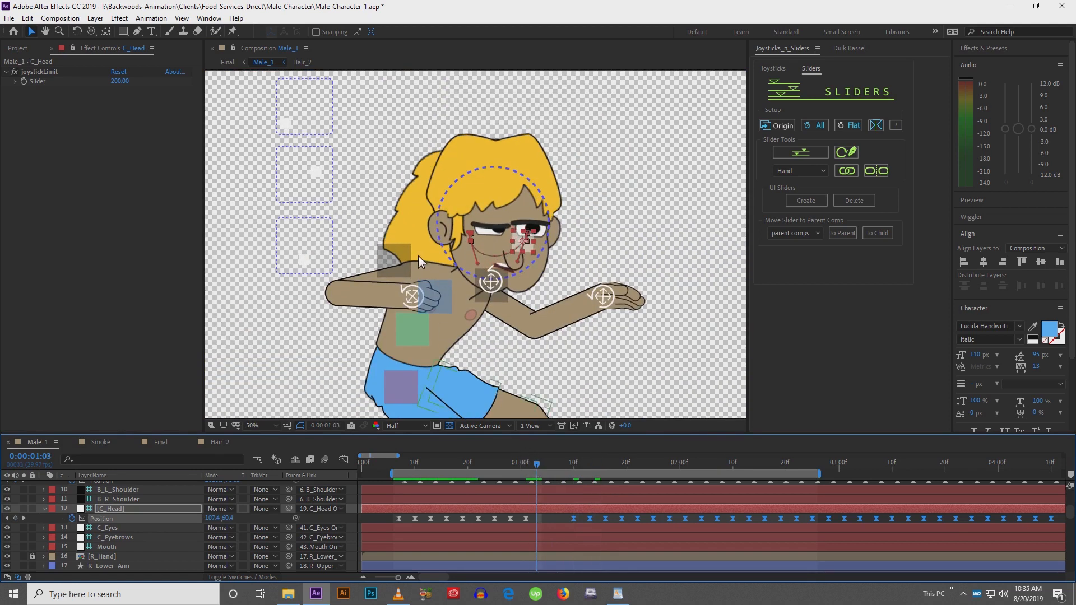
left_click_drag(418, 256, 448, 271)
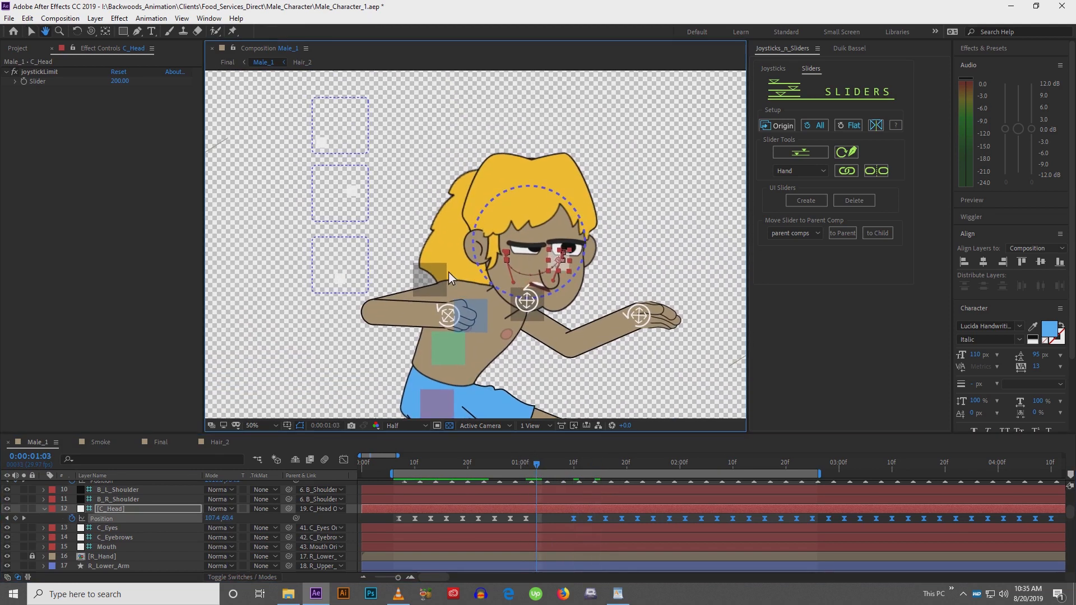
Close the eyes by keying the Head_Rotate Blink slider to 100 at 0:00:01:06
left_click(527, 301)
scroll(446, 512, "up", 5)
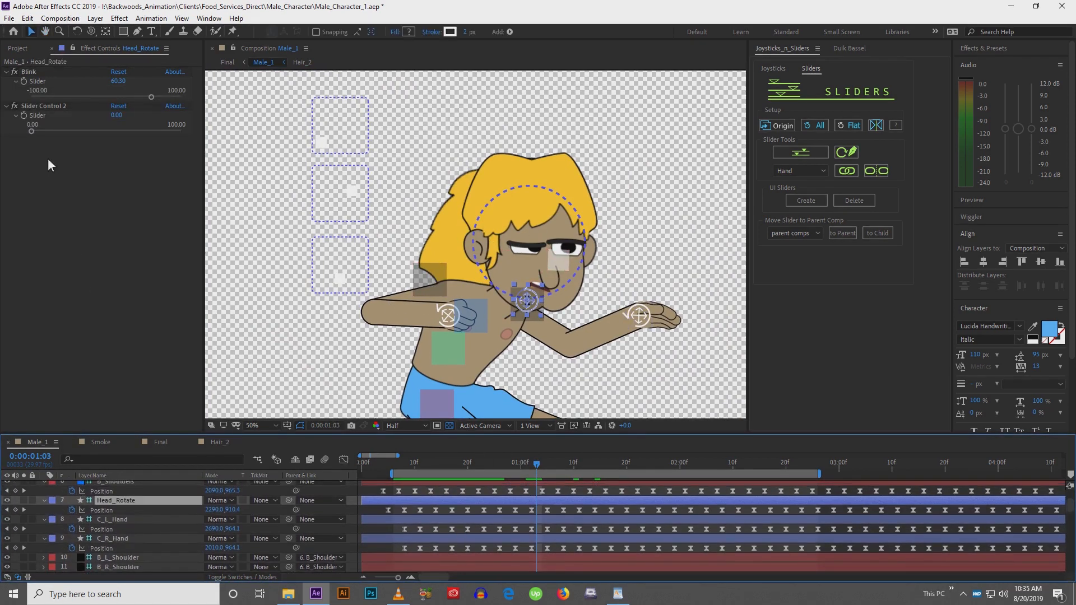
left_click(24, 82)
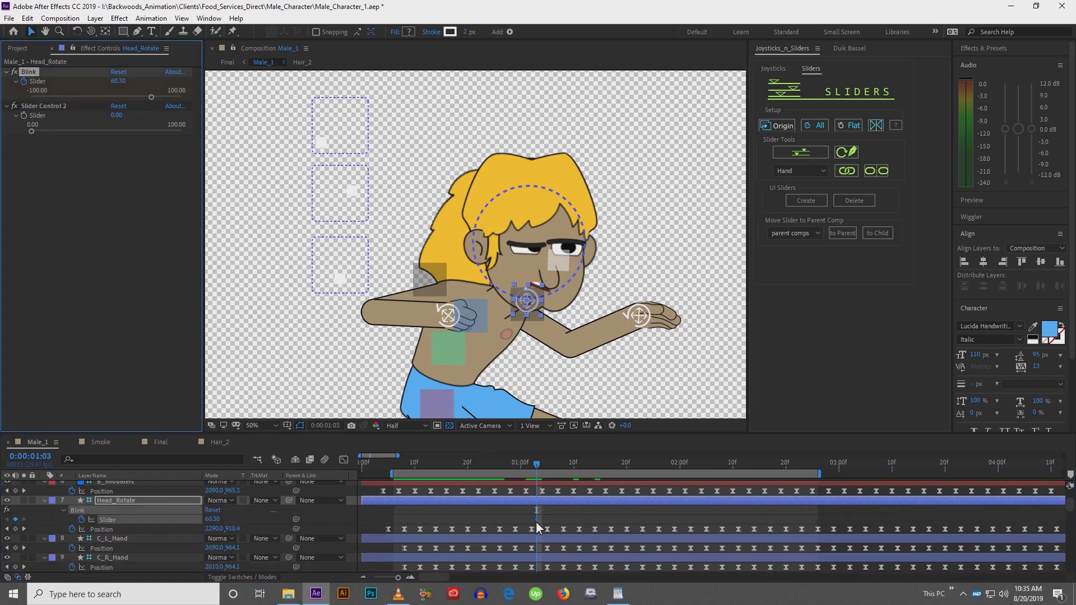
left_click_drag(537, 467, 556, 470)
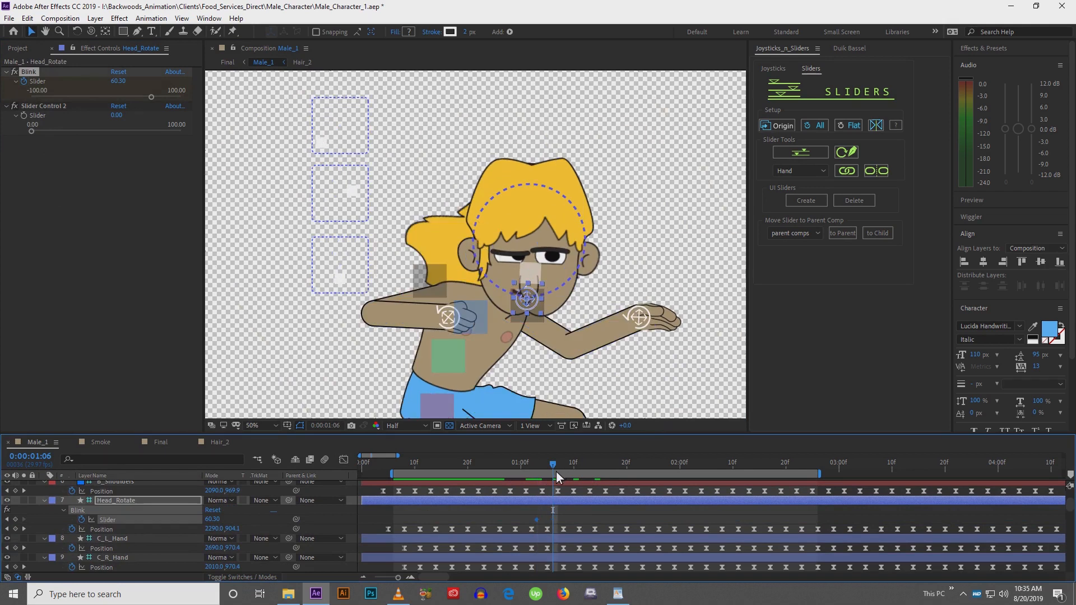
left_click_drag(167, 99, 223, 108)
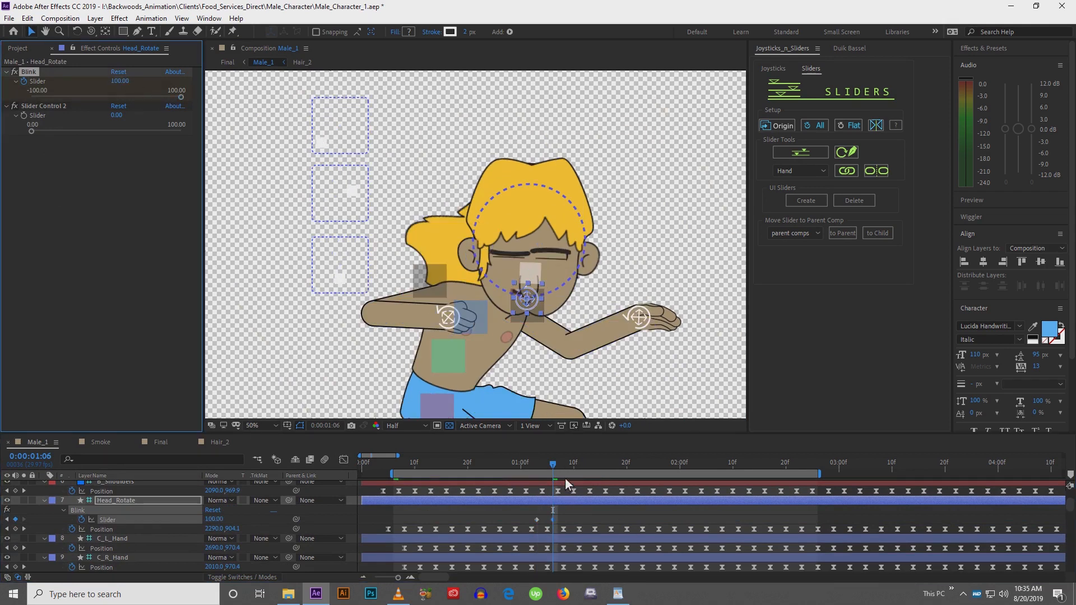
Paste the open-eye Blink keyframe at 0:00:01:11 and apply Easy Ease to the blink keyframes
left_click_drag(557, 466, 579, 466)
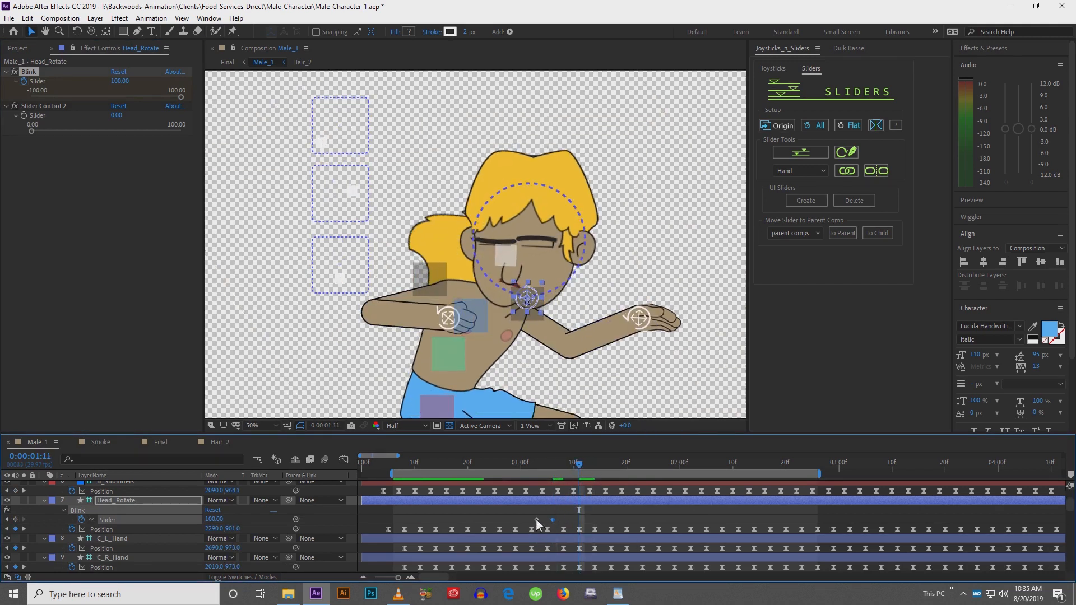
key("ctrl+v")
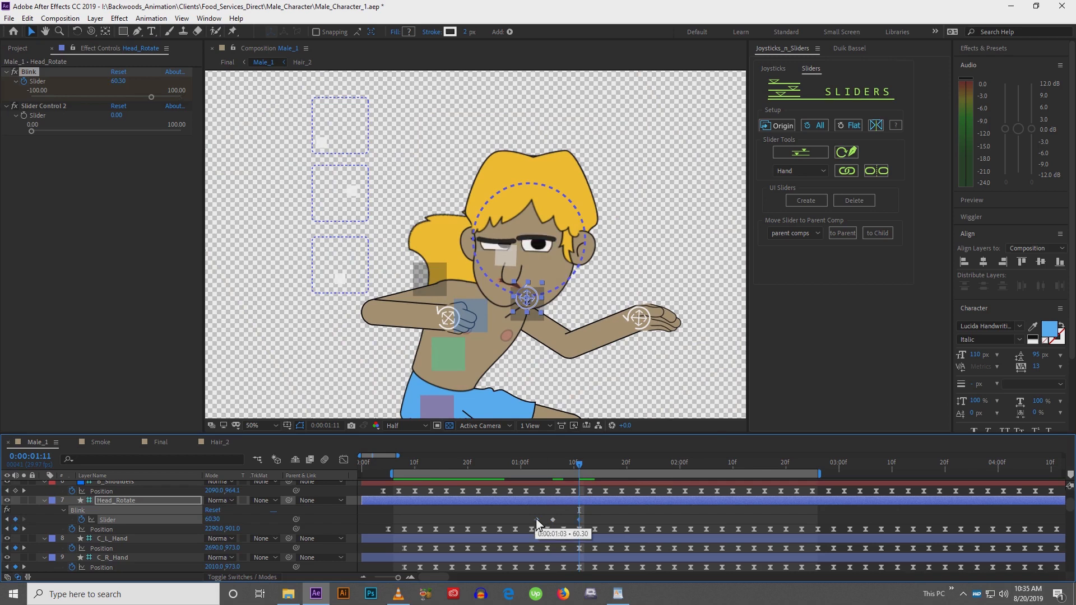
left_click_drag(524, 517, 602, 523)
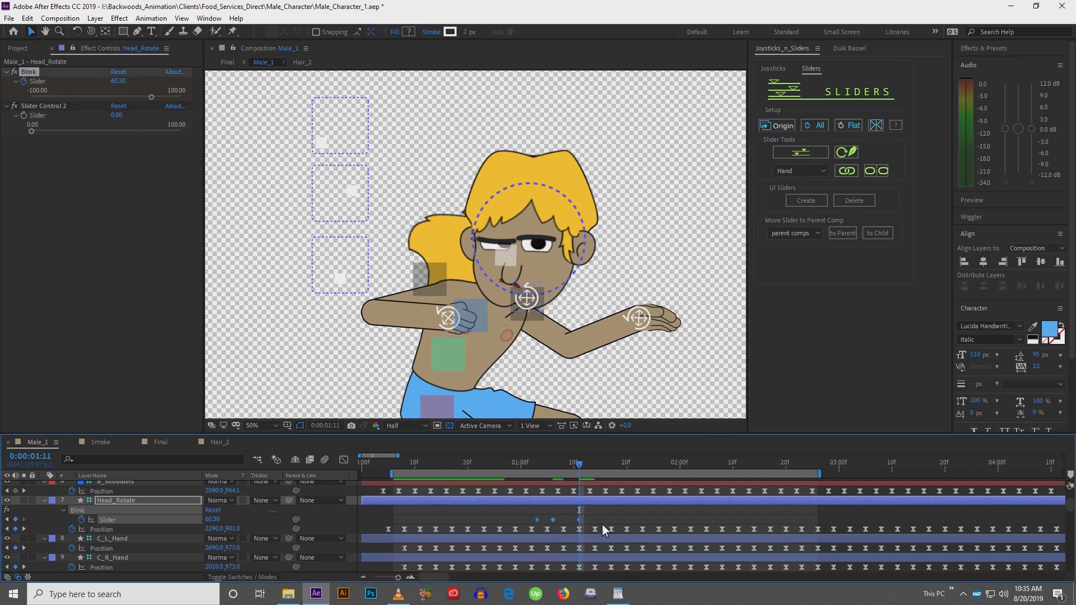
key("F9")
Open the Graph Editor and adjust the speed curve of the blink keyframes
left_click(344, 460)
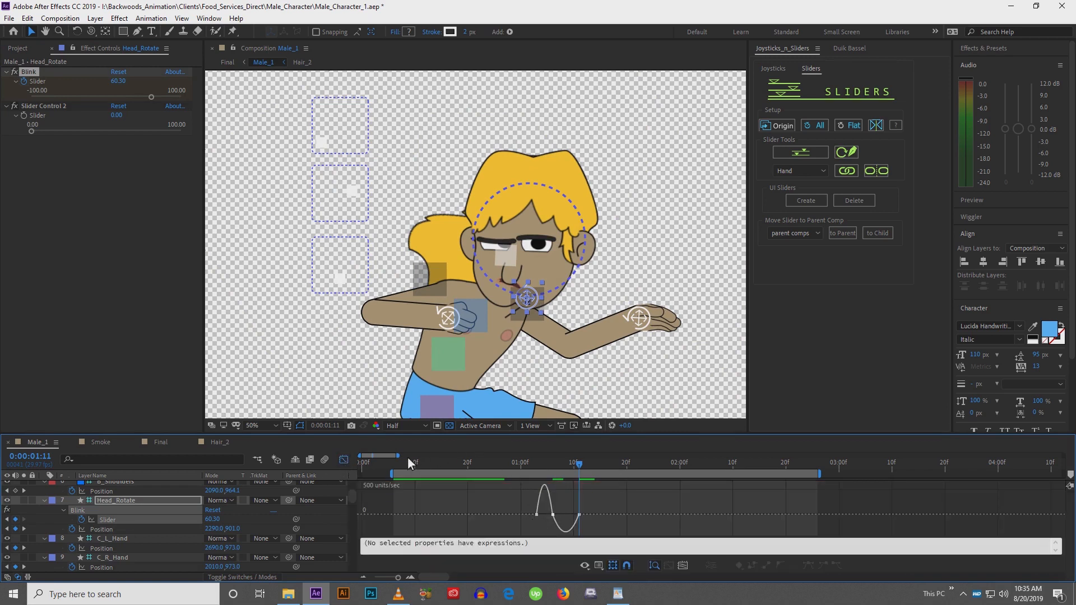
left_click_drag(398, 455, 381, 454)
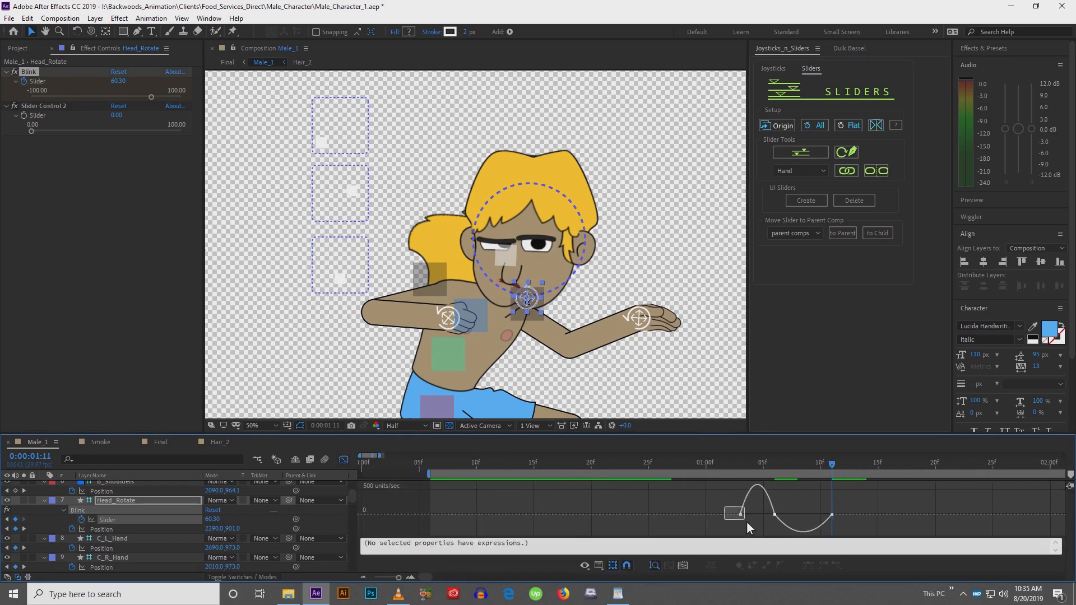
left_click_drag(746, 521, 791, 526)
left_click(776, 525)
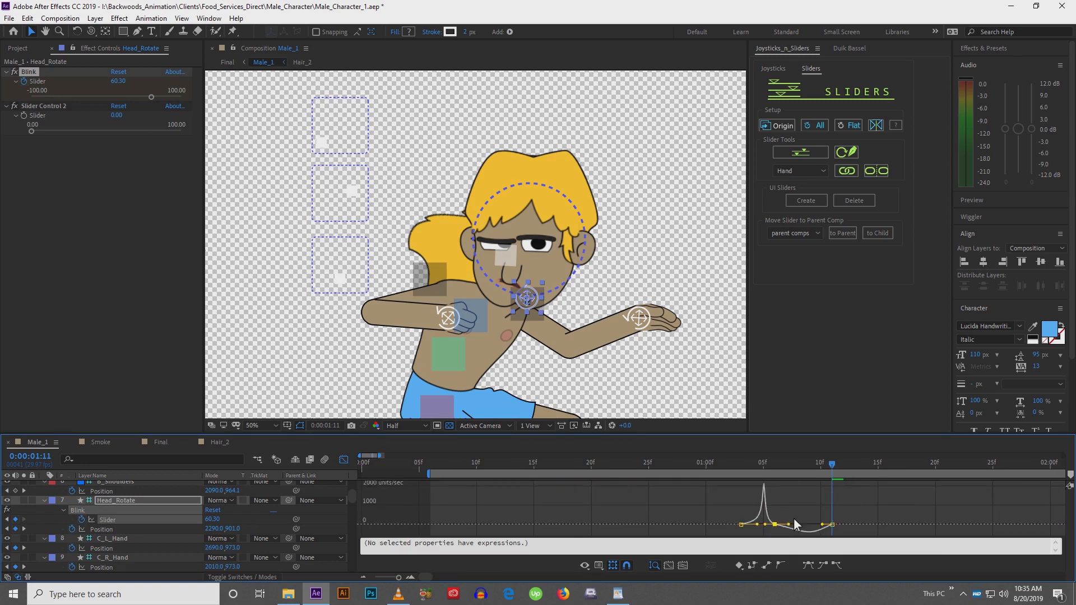
left_click(832, 525)
left_click_drag(823, 526, 804, 525)
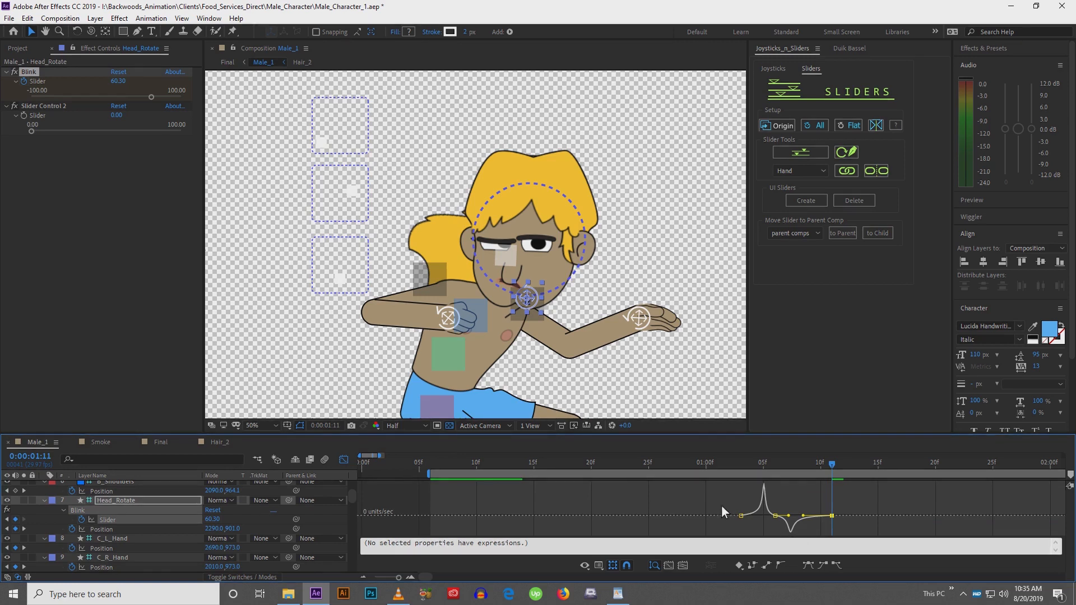
Scrub through the blink to check it and leave the Graph Editor
left_click(744, 466)
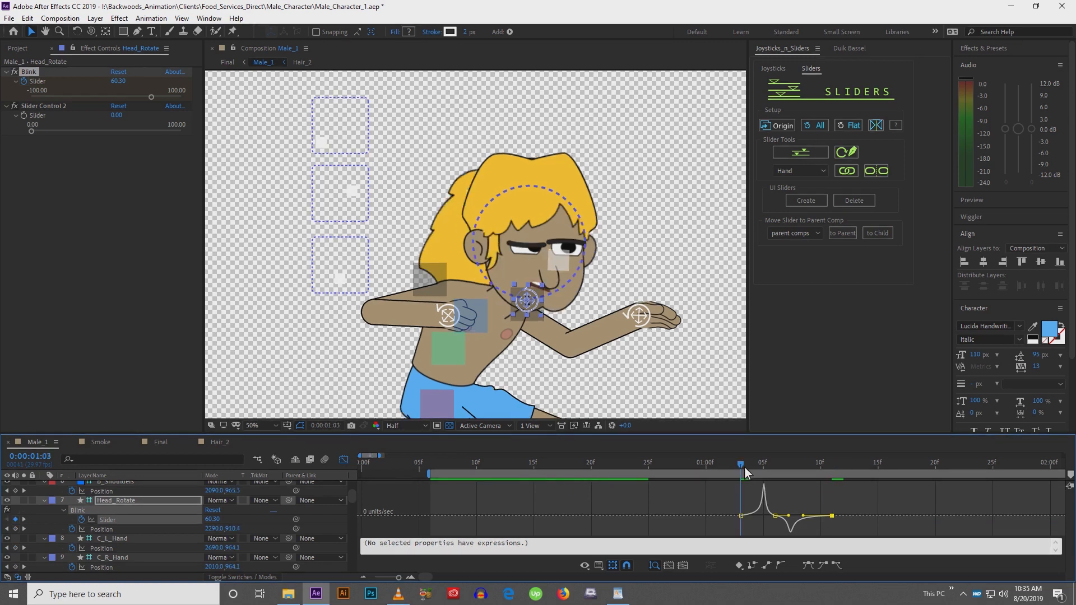
left_click_drag(745, 466, 786, 492)
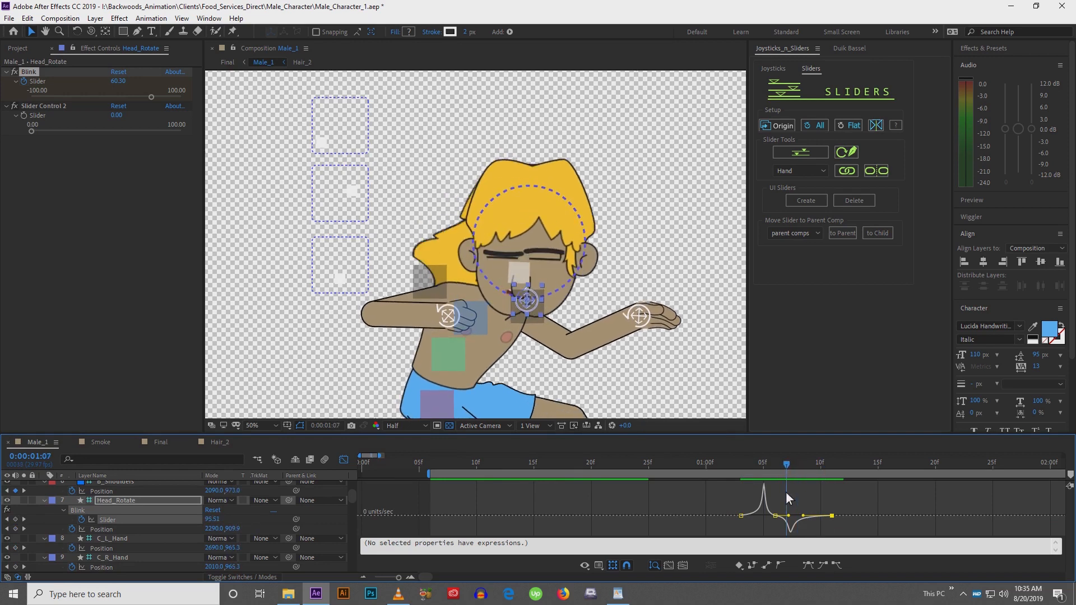
left_click(346, 460)
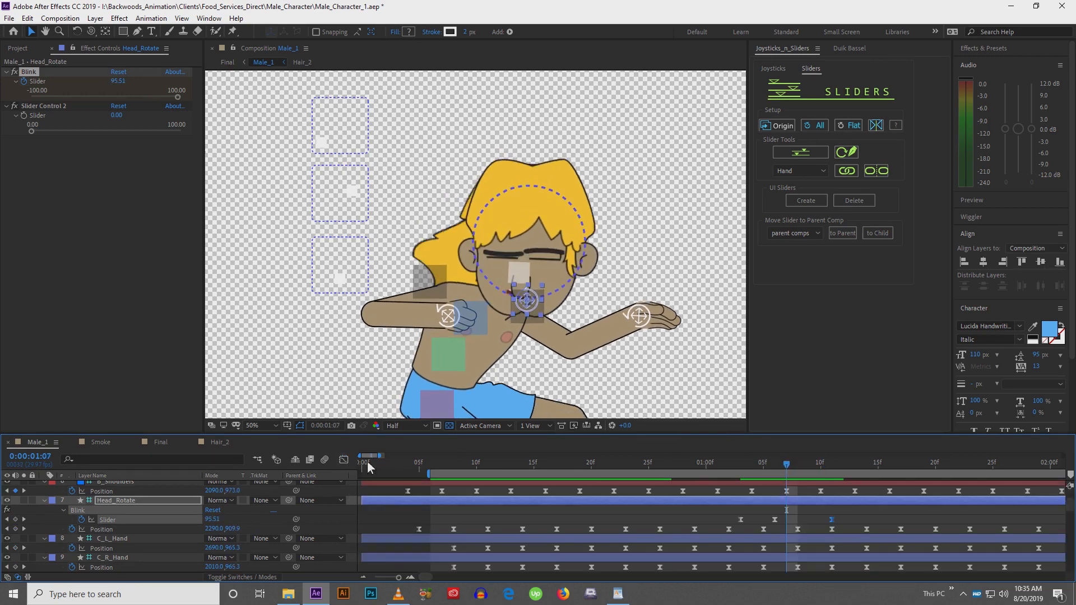
Select the eye joystick controller and set a Position keyframe on the C_Eyes layer at 0:00:01:07
left_click(345, 194)
scroll(606, 491, "up", 3)
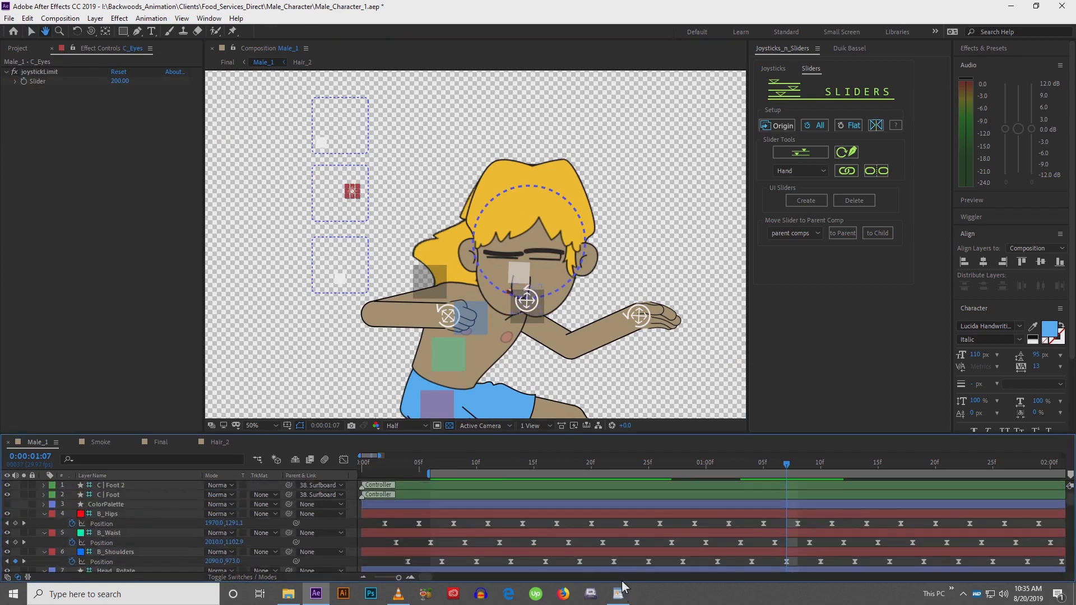
left_click_drag(622, 582, 618, 415)
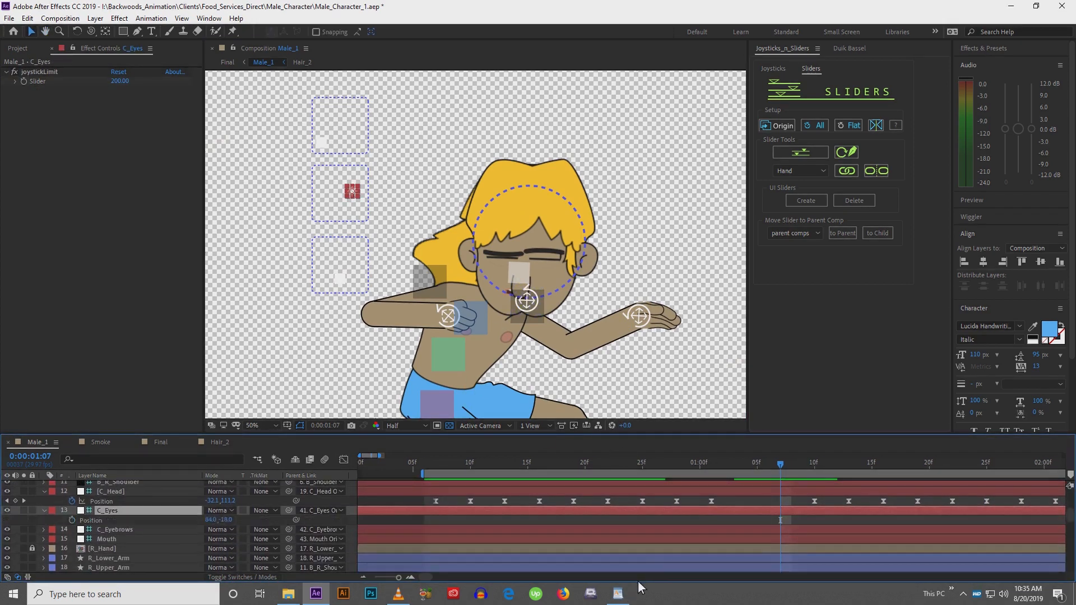
left_click(71, 520)
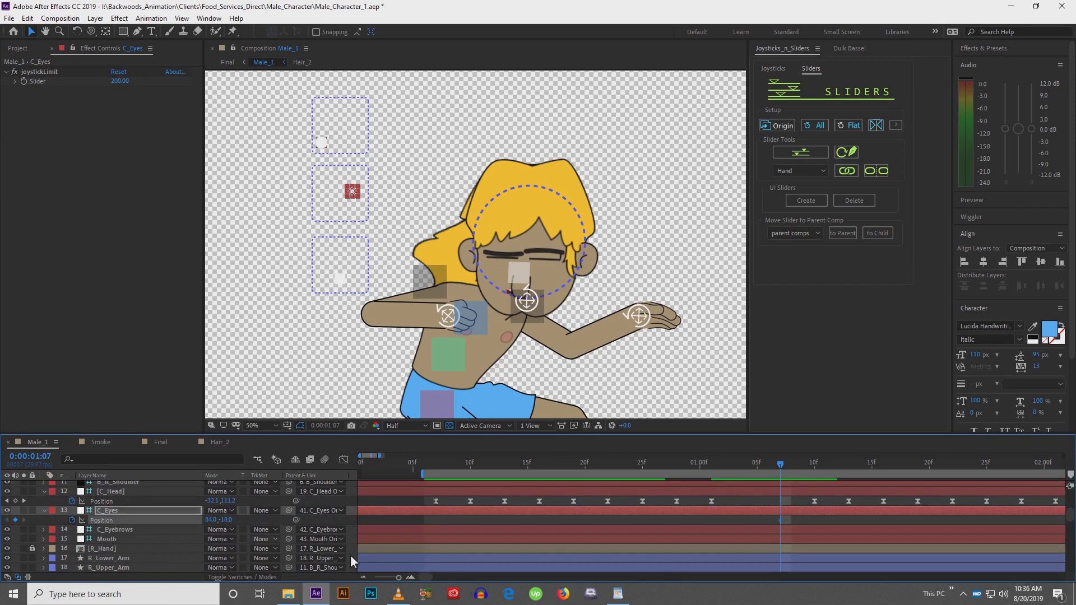
At 0:00:01:11, nudge the C_Eyes joystick so the eyes glance sideways and down, keying the new eye position
left_click_drag(782, 465, 825, 470)
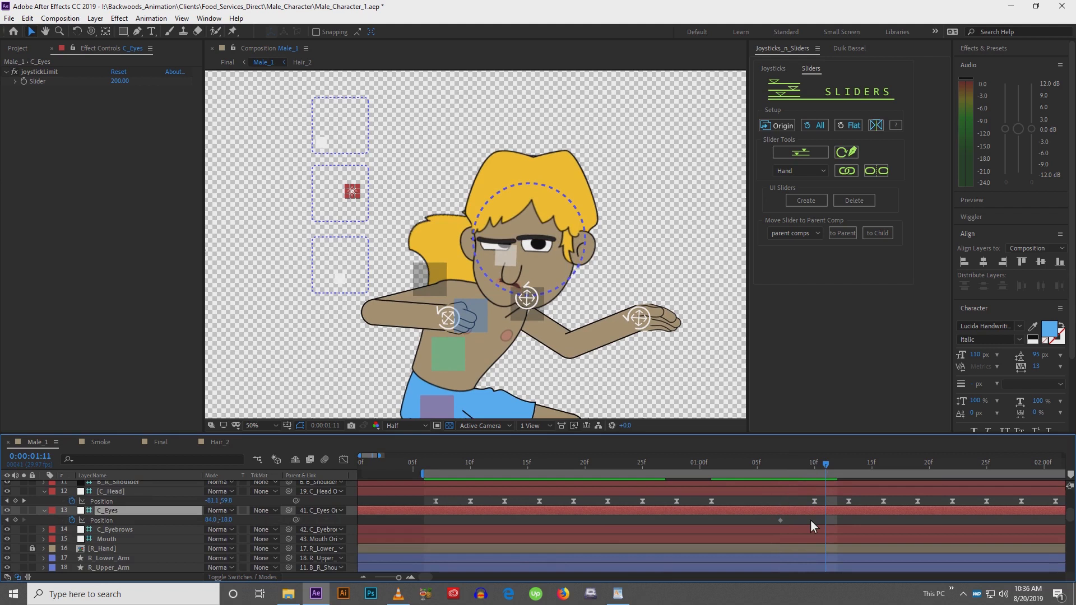
key("shift+Left")
key("shift+Left")
key("shift+Left")
key("shift+Left")
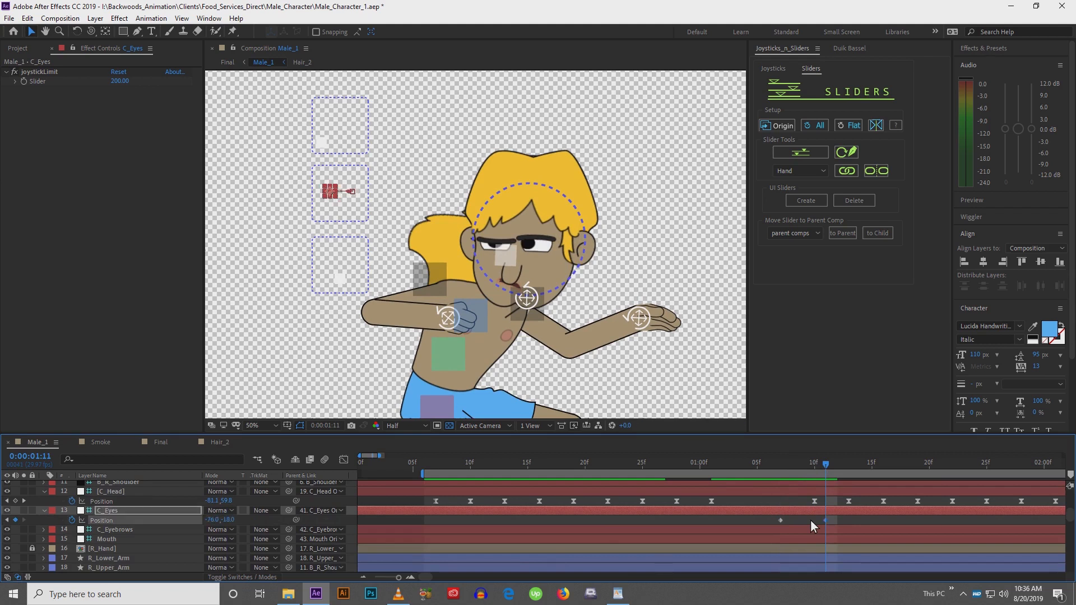
key("shift+Left")
key("shift+Down")
key("shift+Down")
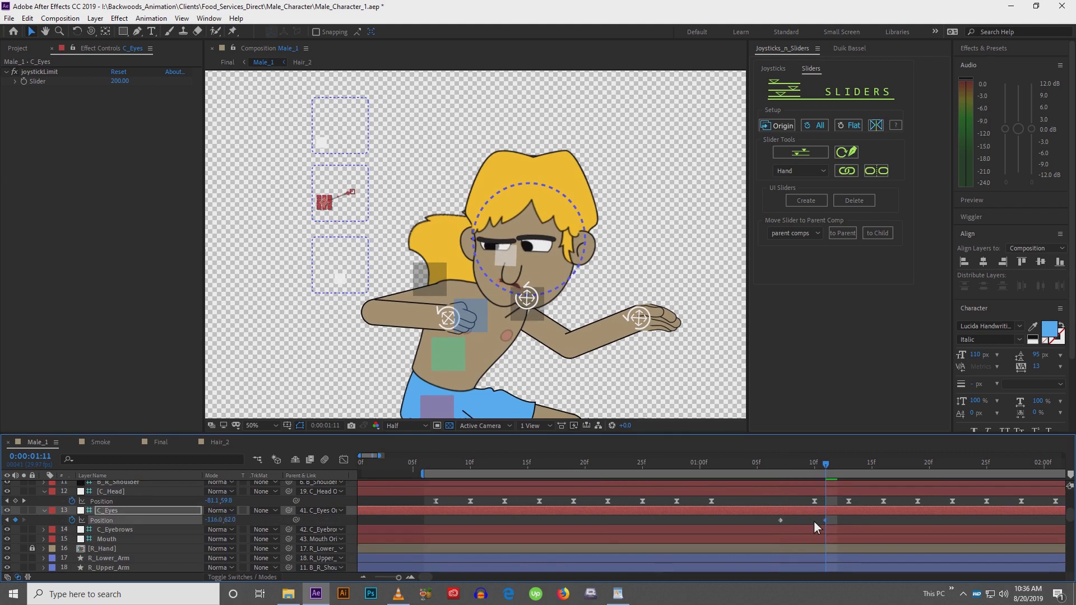
key("shift+Down")
key("shift+Up")
key("shift+Up")
key("shift+Up")
key("shift+Up")
key("shift+Up")
key("shift+Up")
key("shift+Up")
key("shift+Up")
key("shift+Up")
key("shift+Up")
key("shift+Up")
key("shift+Up")
key("shift+Up")
key("shift+Up")
key("shift+Up")
key("shift+Up")
key("shift+Down")
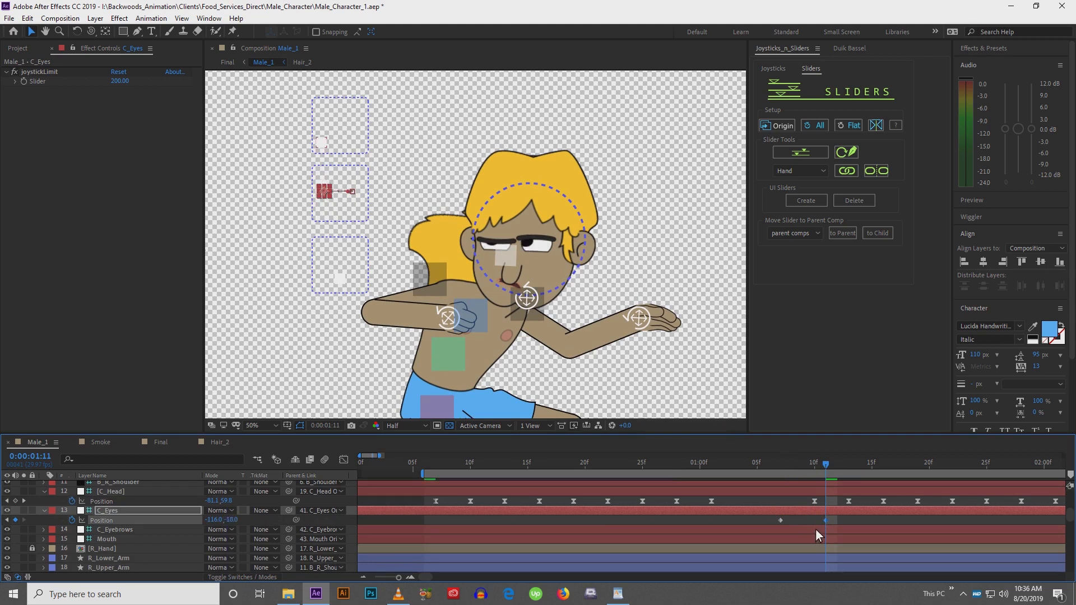
key("shift+Down")
key("shift+Down")
key("shift+Down")
key("shift+Down")
key("shift+Down")
key("shift+Down")
key("shift+Down")
key("shift+Down")
key("shift+Down")
key("shift+Down")
key("shift+Down")
key("shift+Down")
key("shift+Down")
key("shift+Down")
key("shift+Down")
key("shift+Down")
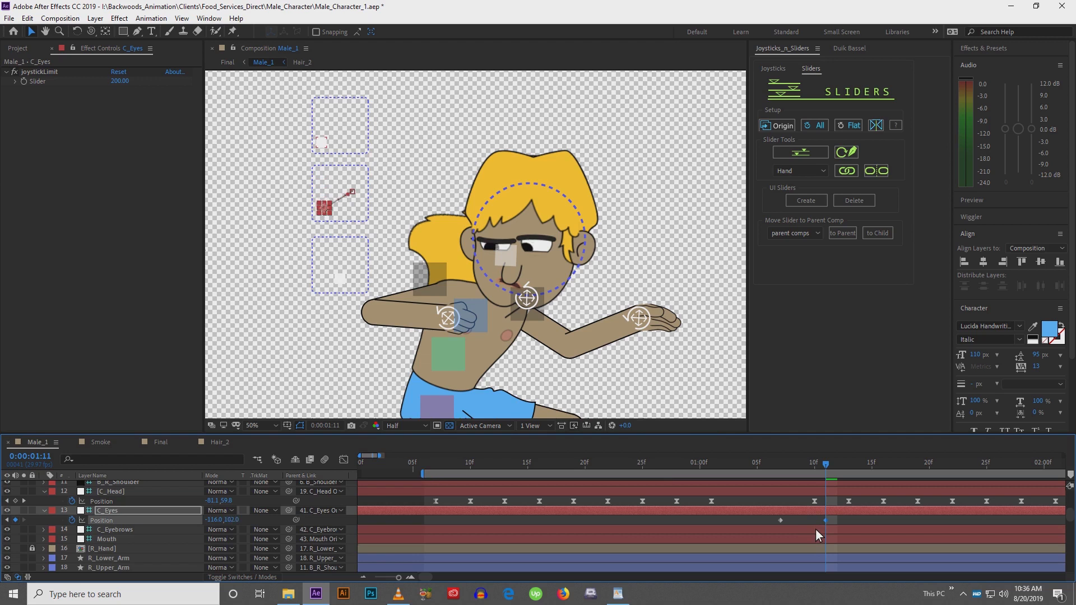
key("shift+Up")
key("shift+Down")
Select both C_Eyes Position keyframes, inspect their speed curve in the Graph Editor, and leave it
left_click_drag(769, 521, 838, 530)
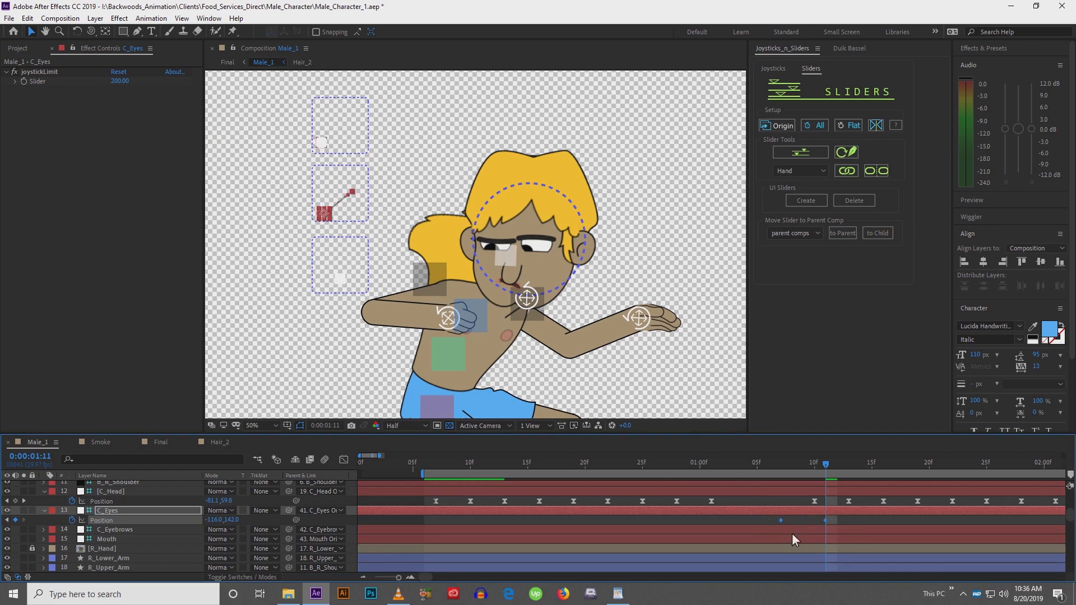
left_click_drag(679, 535, 830, 483)
mouse_move(788, 533)
left_mouse_down()
mouse_move(823, 535)
mouse_move(801, 534)
left_mouse_up()
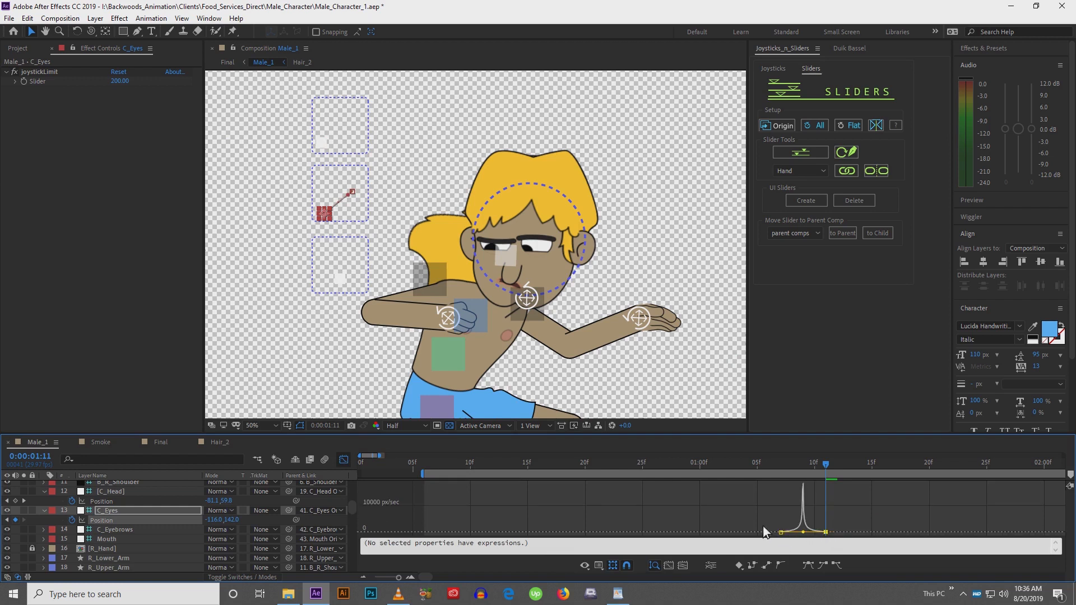
left_click(344, 459)
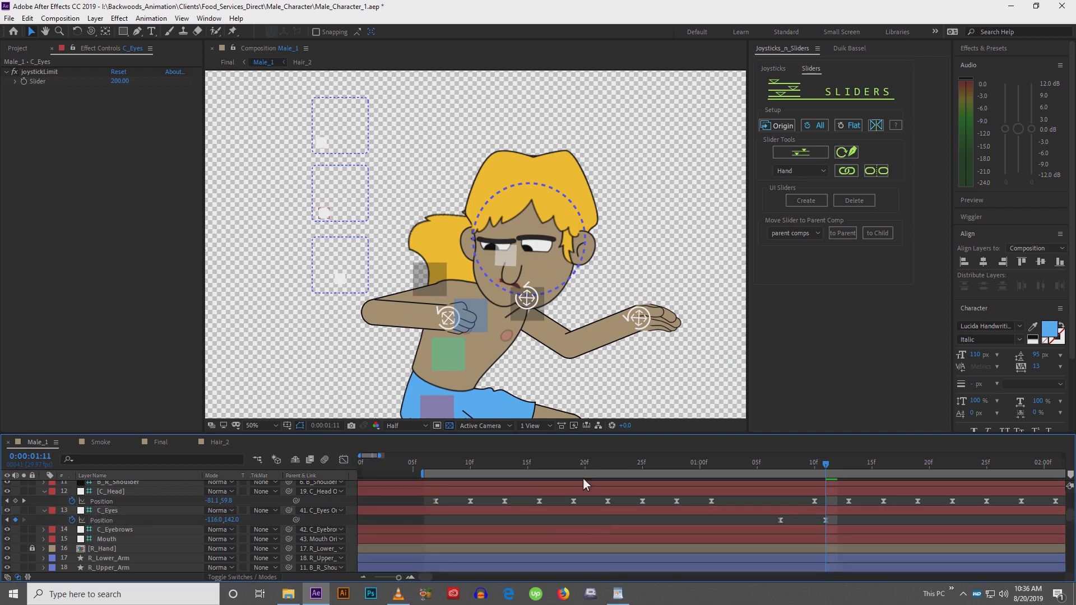
left_click(634, 361)
key("comma")
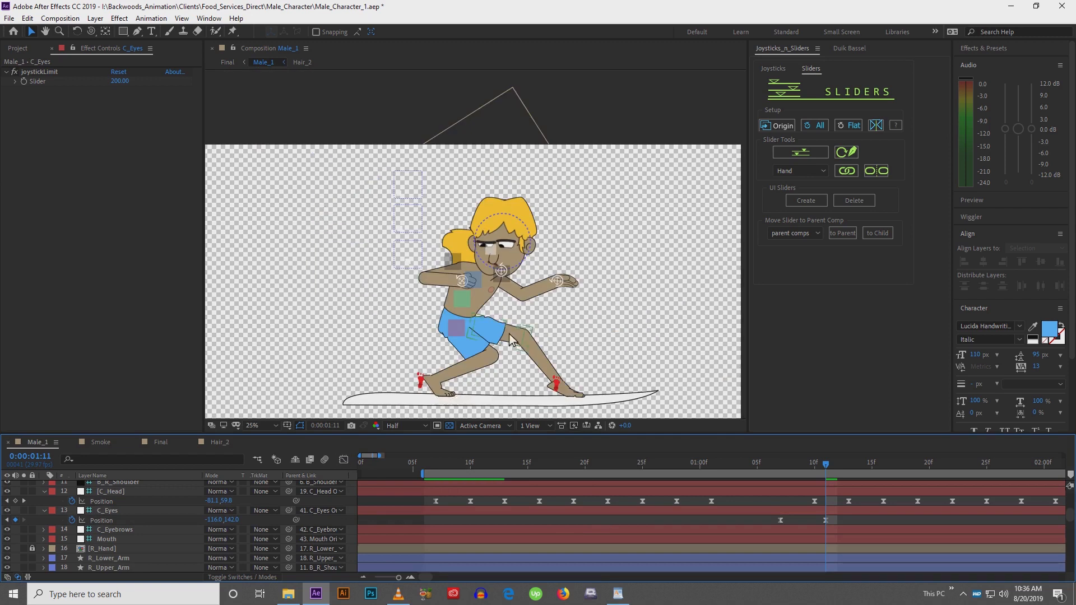
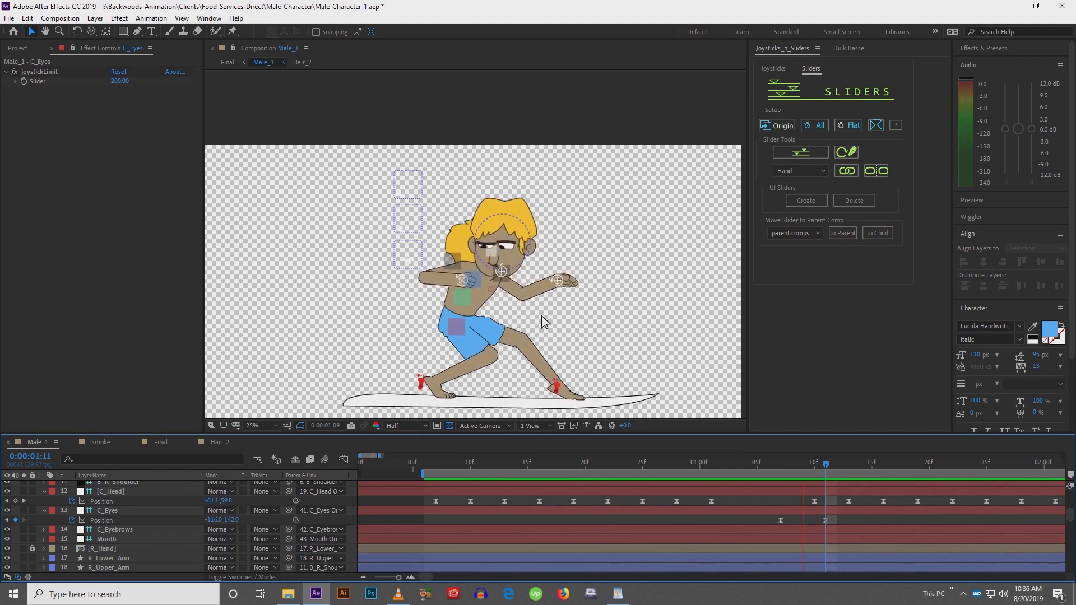
Ease the C_Head Position keyframe just after one second by stretching its influence handles in the Graph Editor, previewing in between
key("space")
left_click(712, 501)
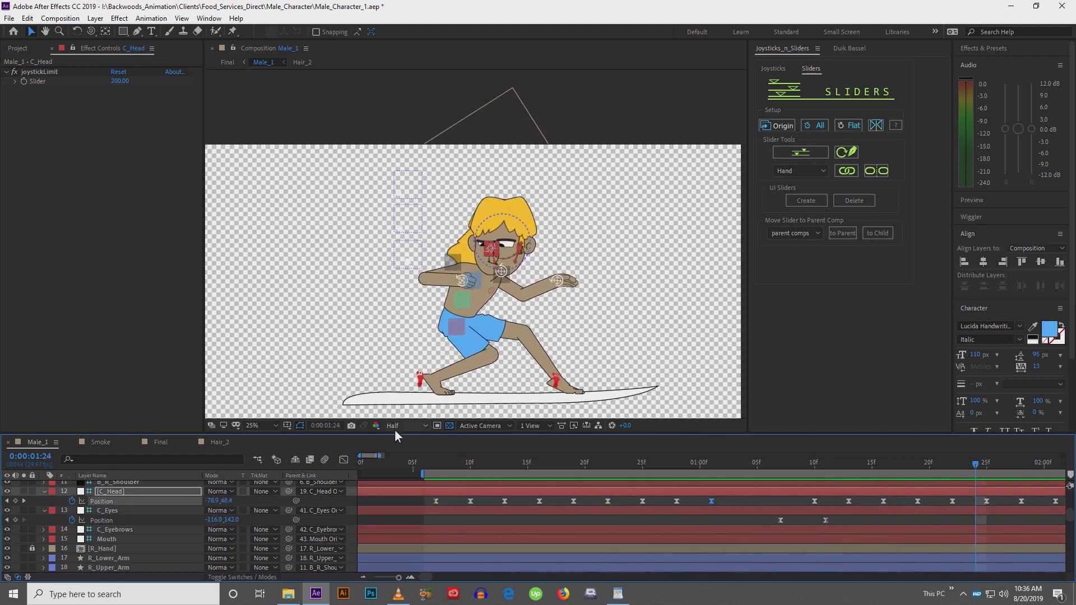
left_click(344, 460)
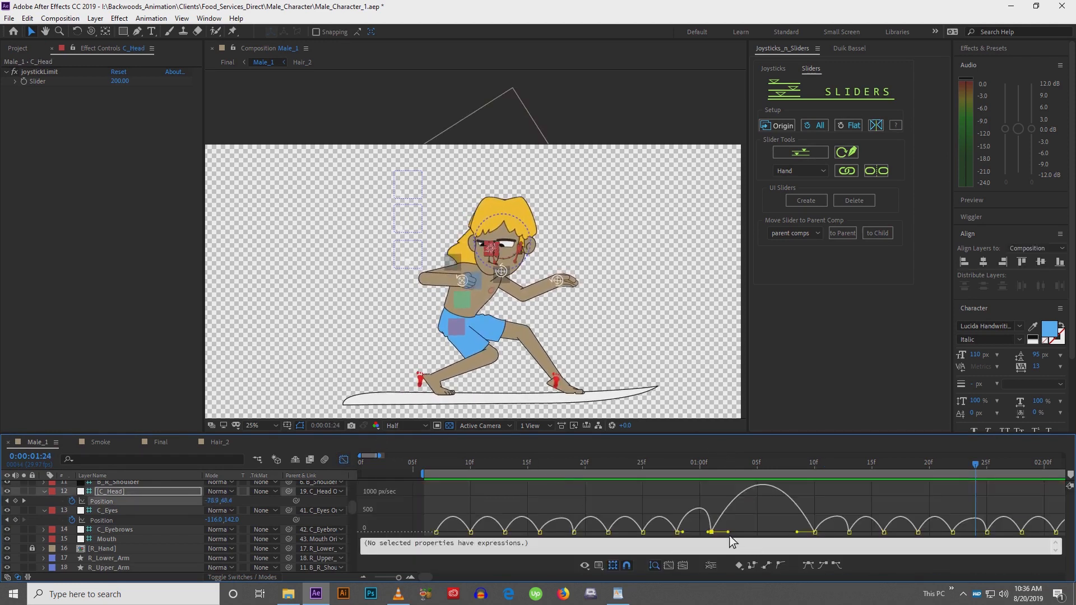
left_click_drag(727, 532, 750, 533)
key("space")
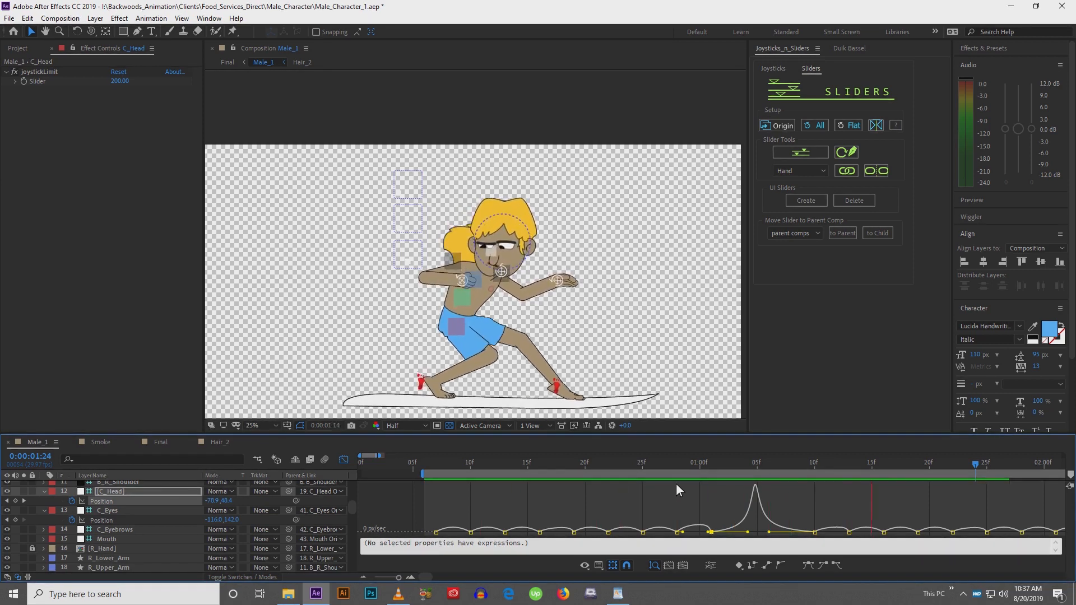
key("space")
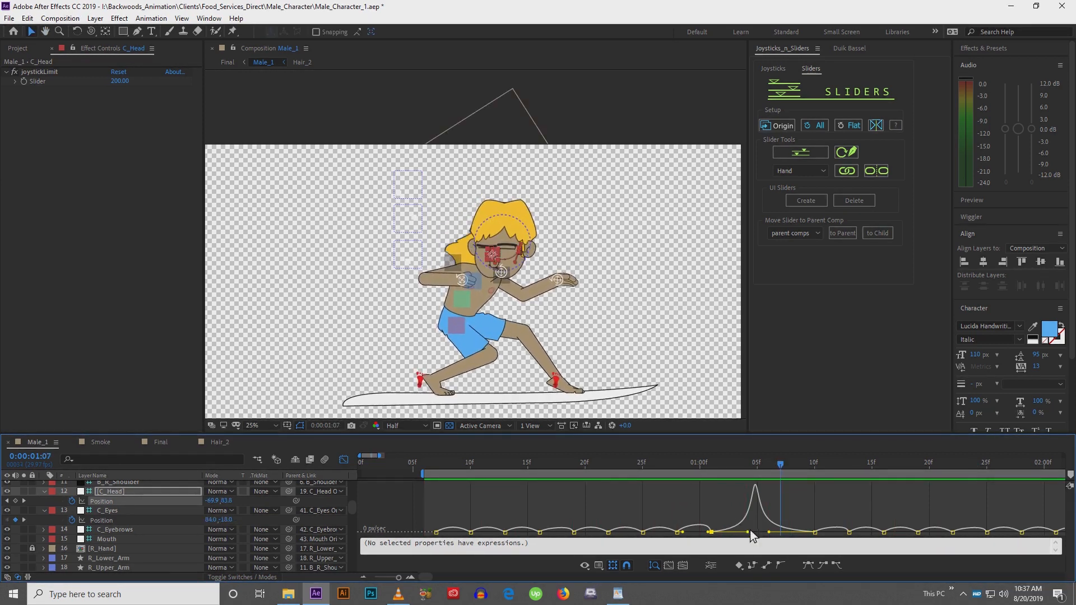
left_click_drag(750, 532, 785, 534)
left_click(344, 461)
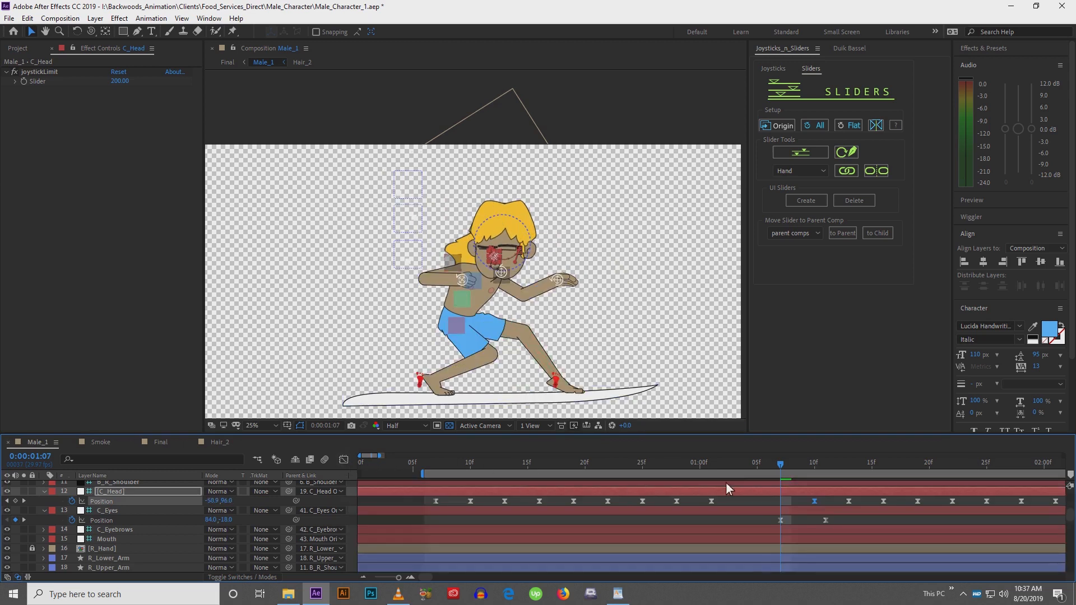
Select the first C_Eyes keyframe and scrub the playhead forward through the eye glance
left_click_drag(768, 522, 812, 524)
left_click_drag(779, 463, 895, 475)
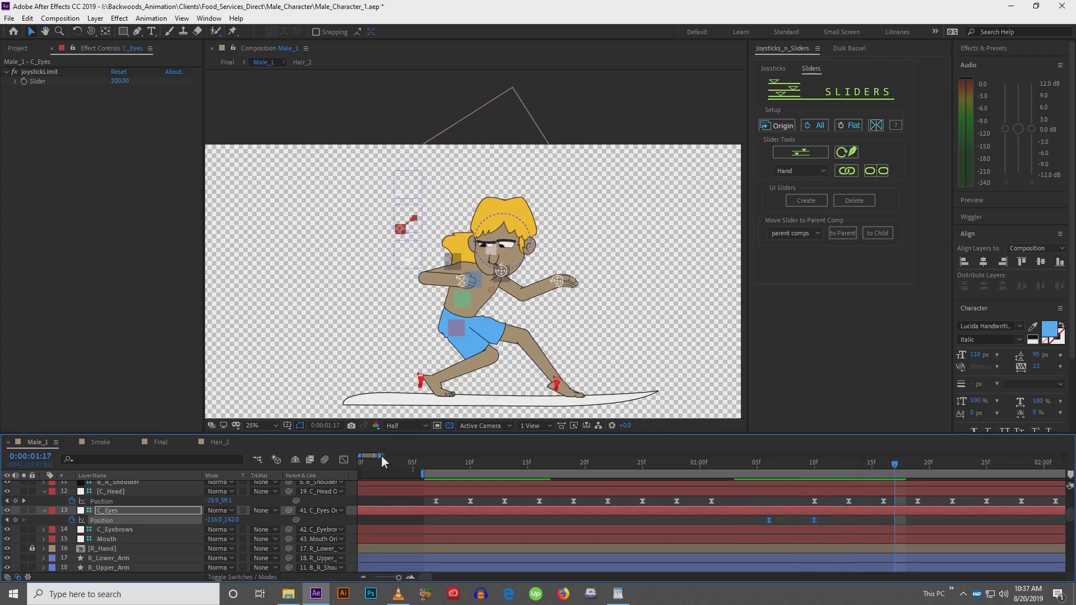
Zoom the timeline out and delete the C_Head Position keyframes just after 0:02:10
left_click_drag(381, 455, 411, 457)
left_click_drag(552, 468, 638, 469)
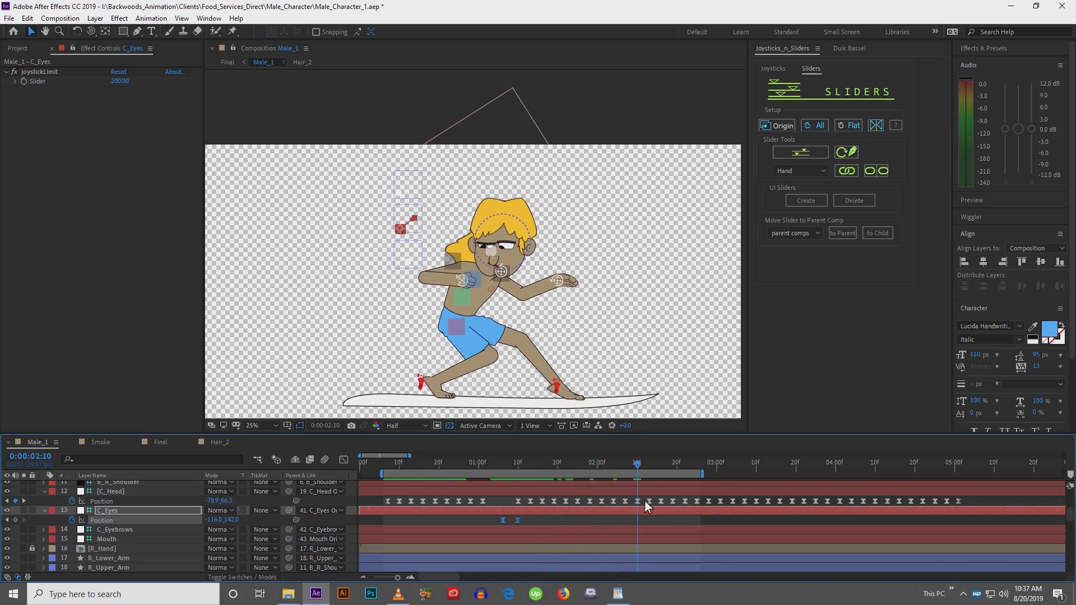
left_click_drag(645, 500, 1053, 509)
key("Delete")
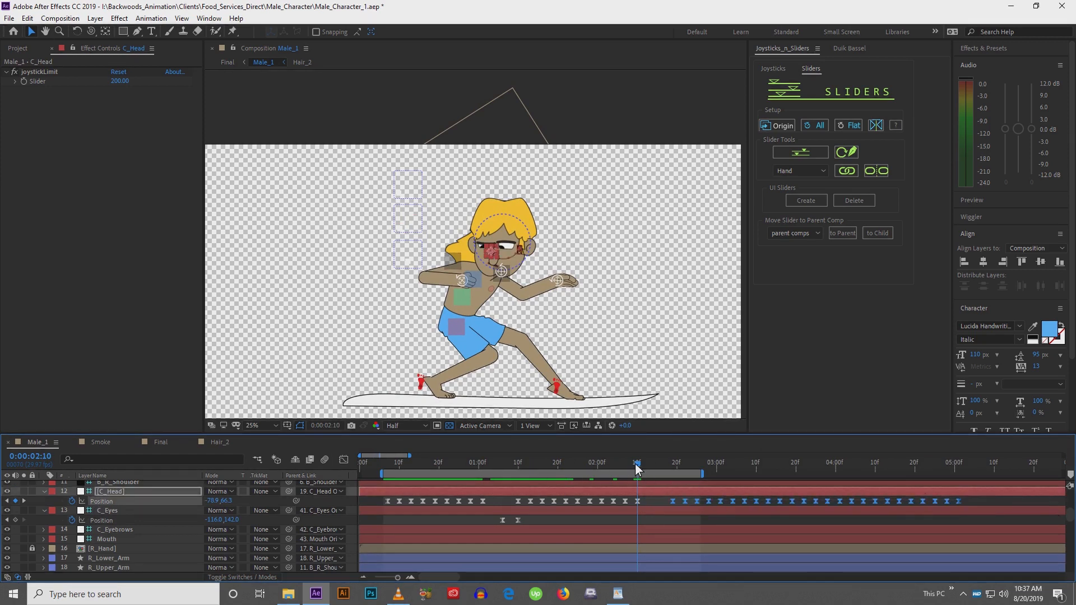
At 0:02:19, nudge the C_Head joystick sideways so the head turns toward the other side
left_click_drag(638, 469, 674, 470)
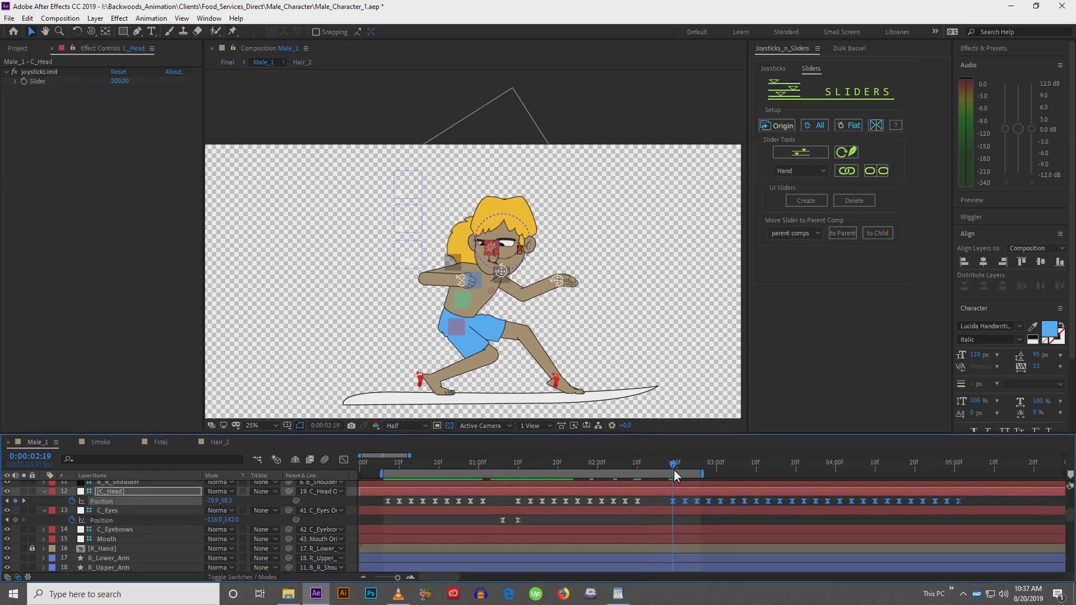
scroll(496, 264, "up", 4)
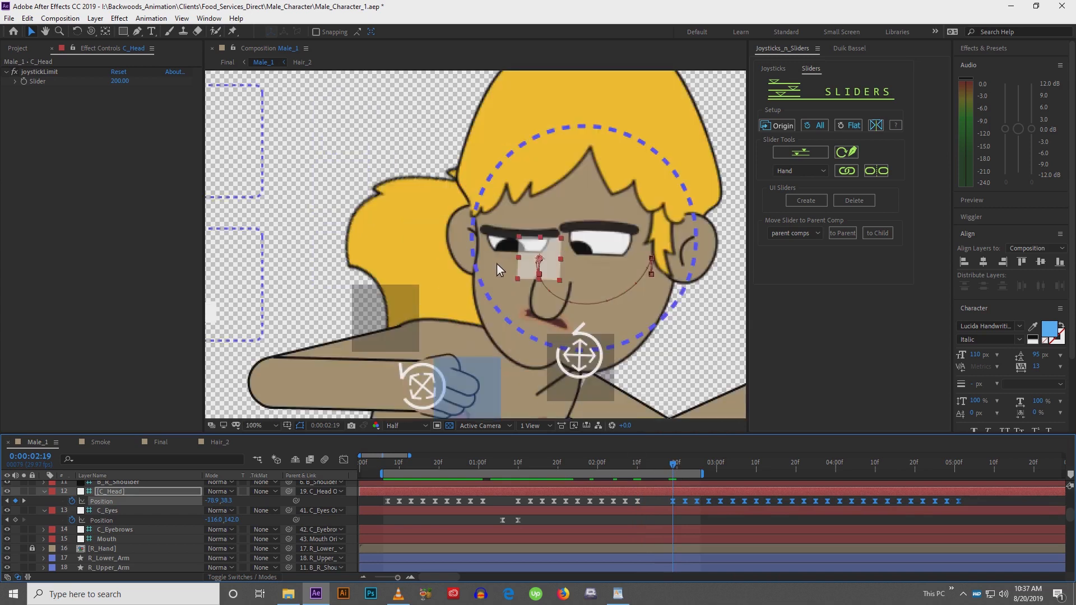
key("shift+Right")
key("shift+Right")
key("shift+Right")
key("shift+Right")
key("shift+Right")
key("shift+Right")
key("shift+Right")
key("shift+Right")
key("shift+Right")
key("shift+Right")
key("shift+Right")
key("shift+Right")
key("shift+Right")
key("shift+Right")
key("shift+Right")
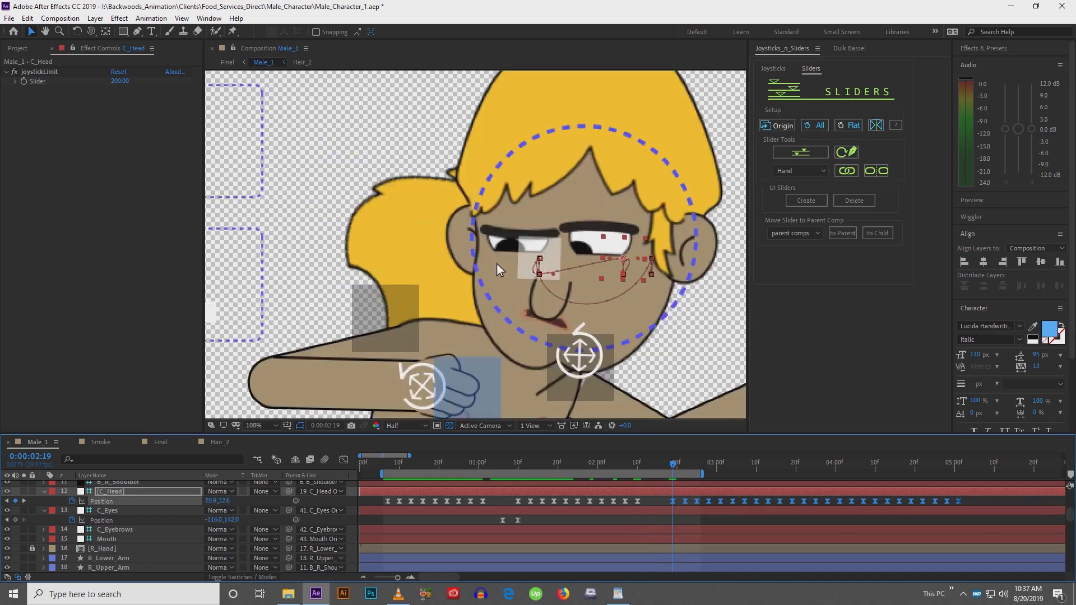
key("shift+Right")
key("shift+Right")
key("shift+Right")
key("shift+Right")
key("shift+Right")
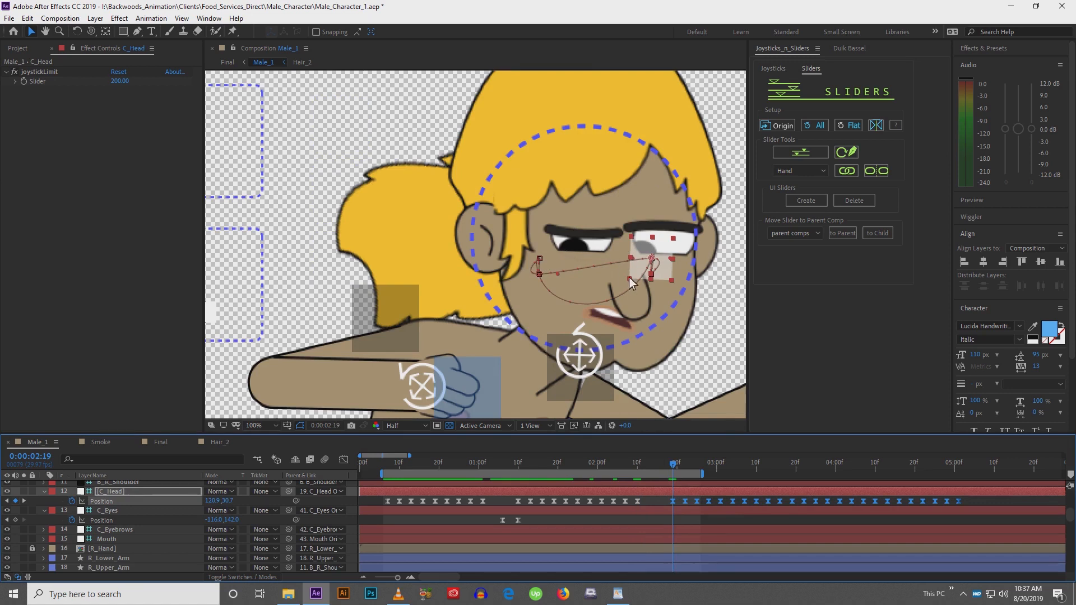
left_click_drag(633, 303, 419, 307)
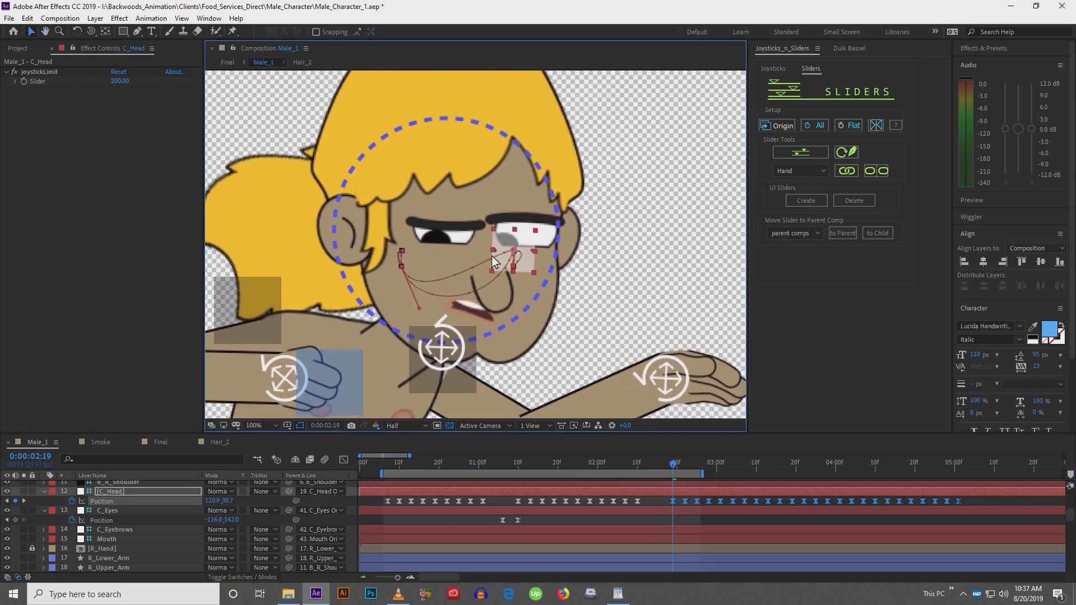
left_click_drag(492, 256, 492, 312)
Select the C_Head keyframes between 0:02:10 and 0:02:19 and ease their speed curve in the Graph Editor
left_click(635, 503)
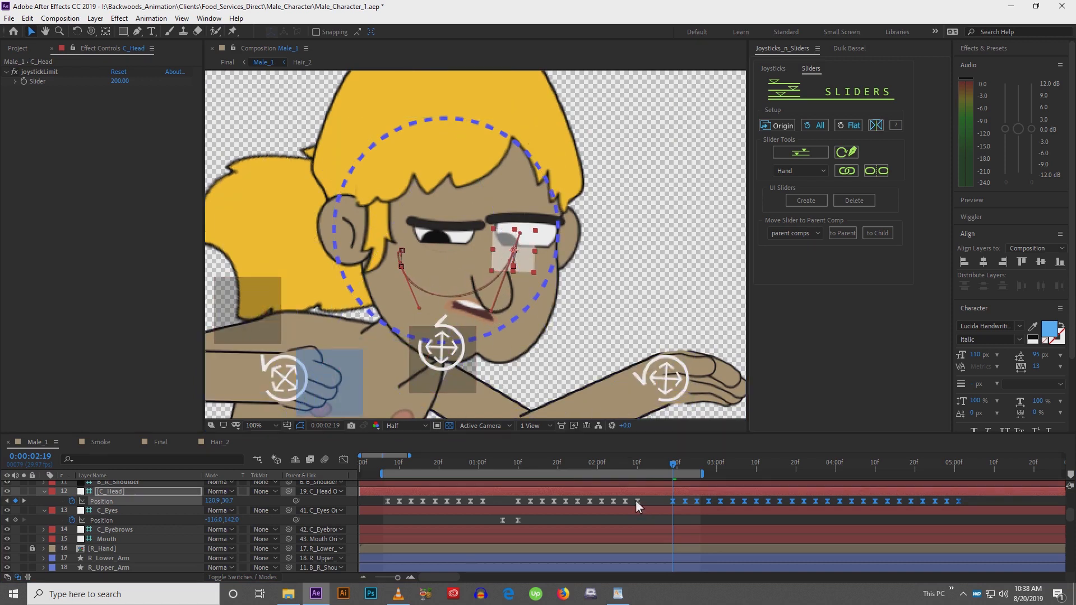
left_click(638, 501)
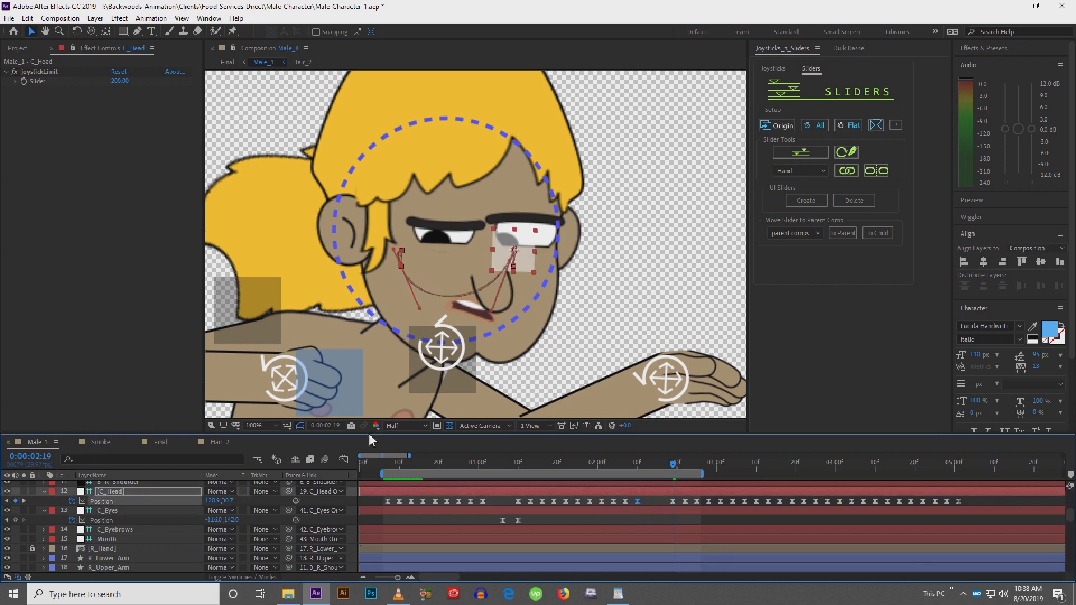
left_click(343, 461)
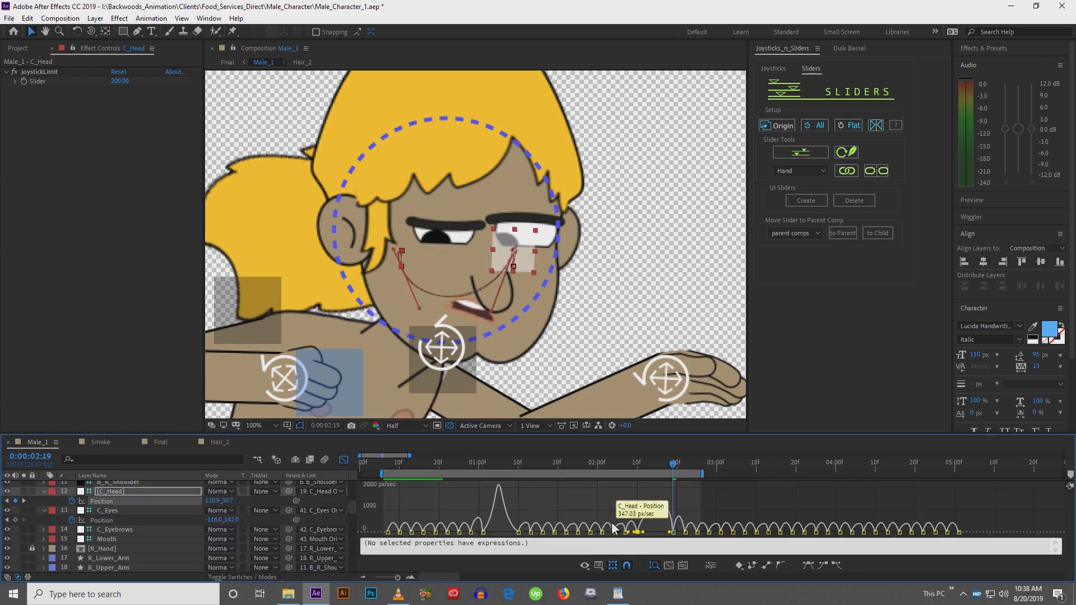
left_click_drag(645, 535, 661, 537)
left_click(654, 533)
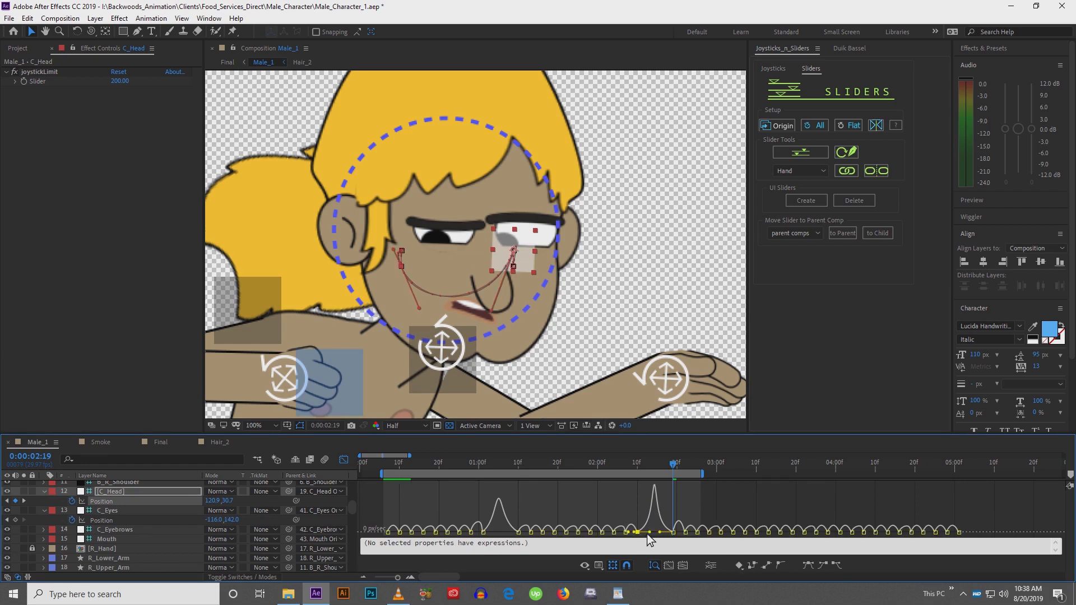
left_click_drag(651, 536, 663, 534)
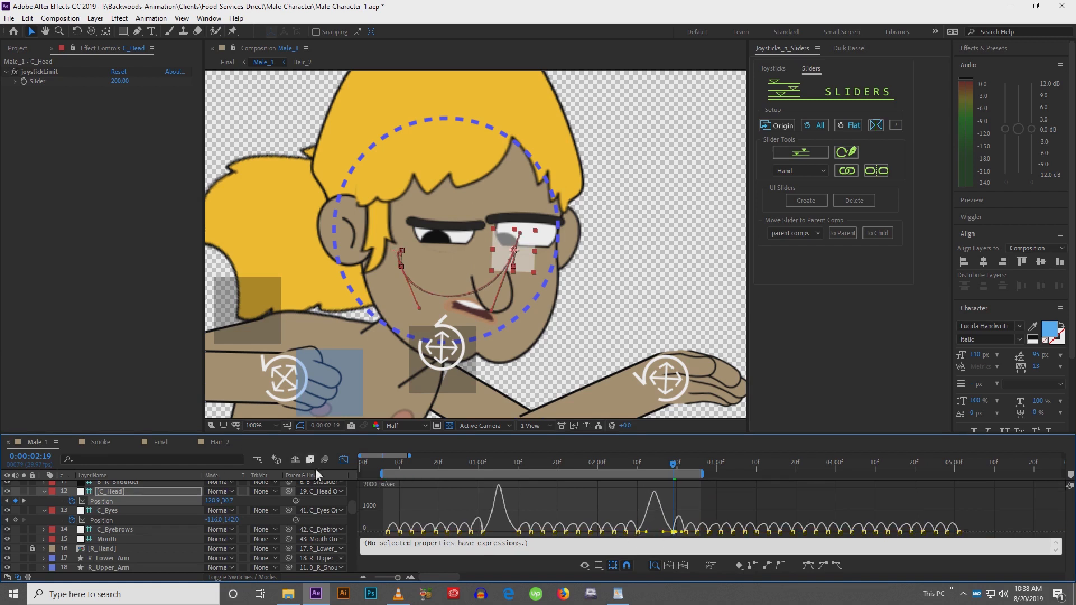
left_click(345, 459)
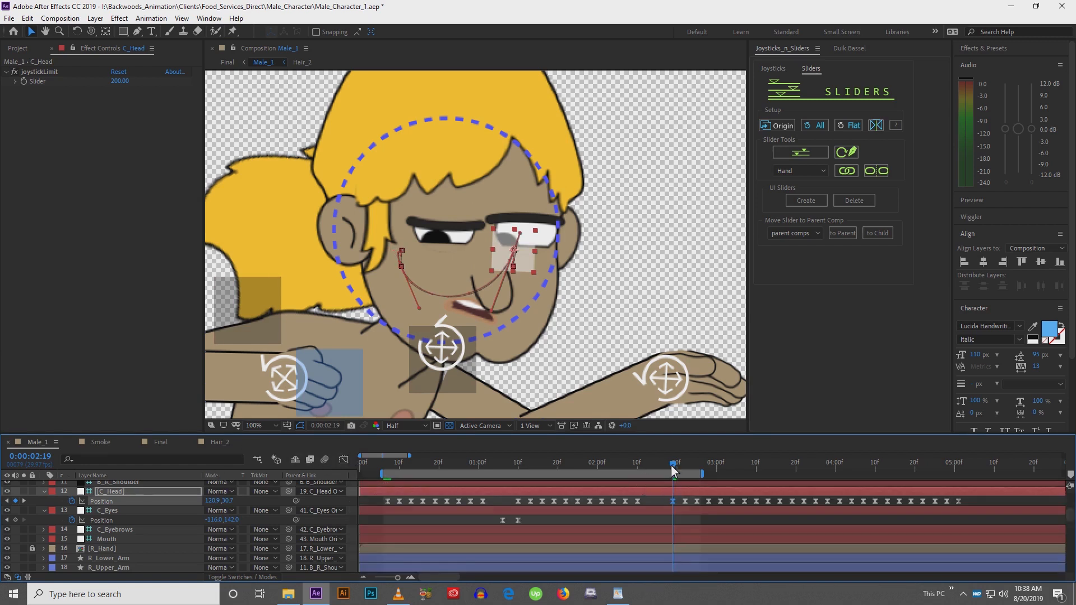
Copy the C_Eyes glance keyframes and paste them at 0:02:14 and 0:02:19 so the eyes follow the turn
left_click_drag(672, 466, 653, 466)
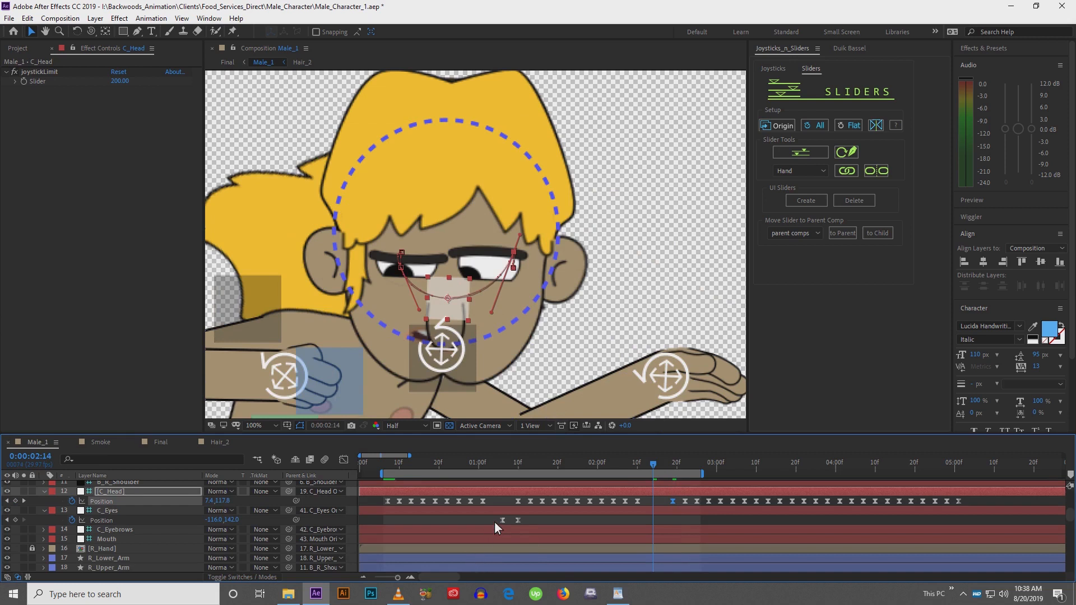
left_click(519, 521)
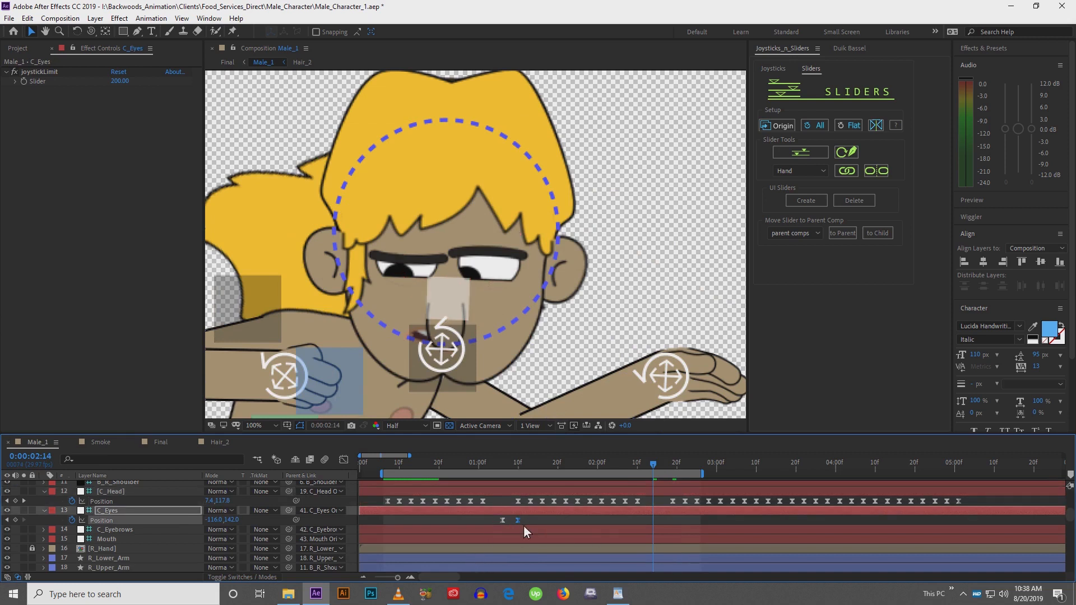
left_click_drag(657, 469, 674, 469)
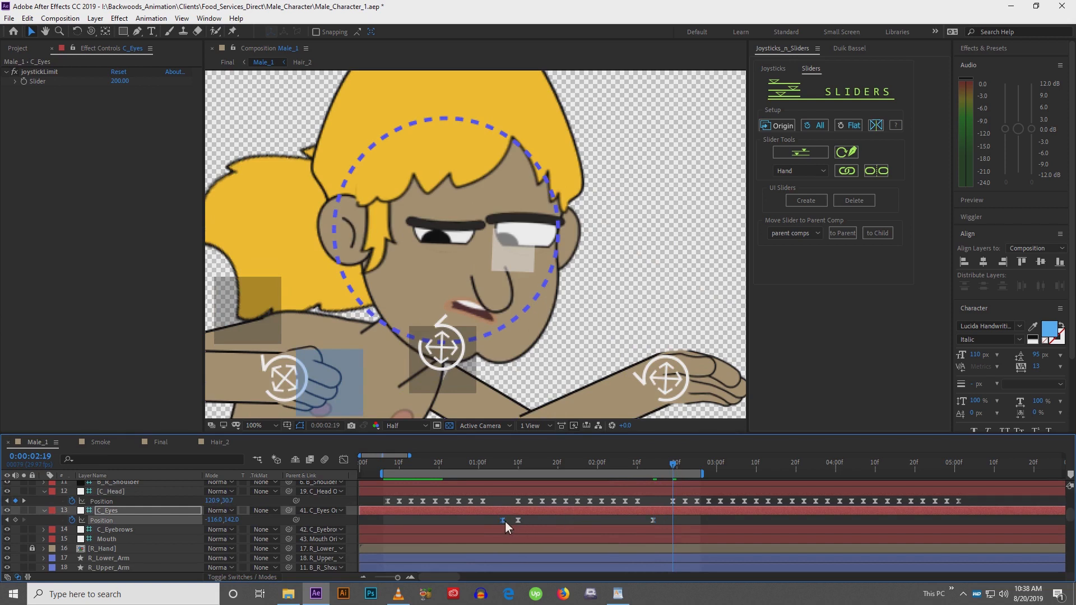
key("ctrl+v")
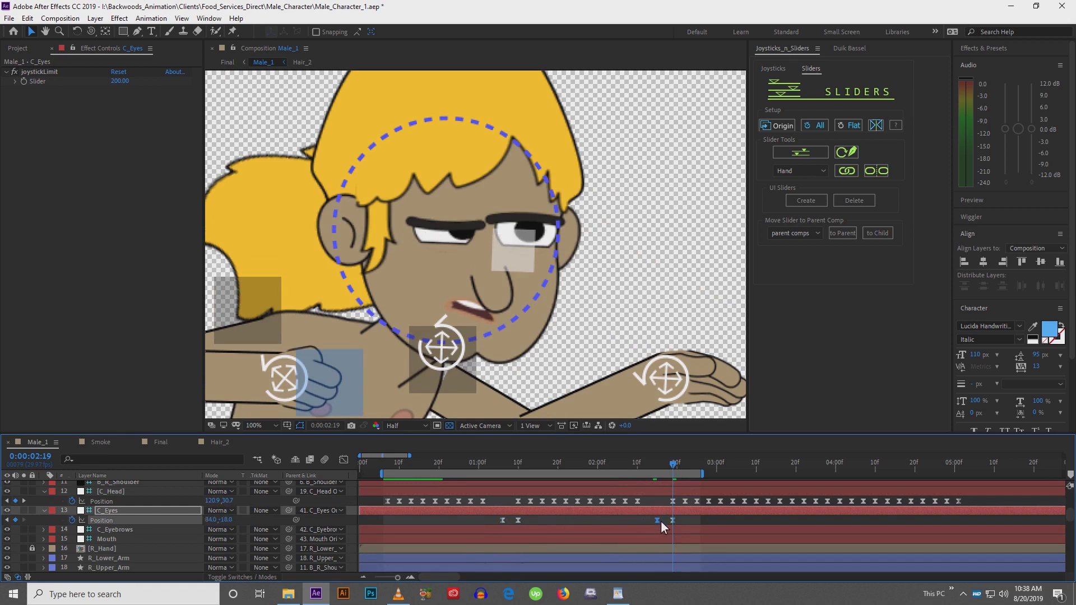
Ease the pasted C_Eyes Position keyframes in the Graph Editor
left_click(343, 460)
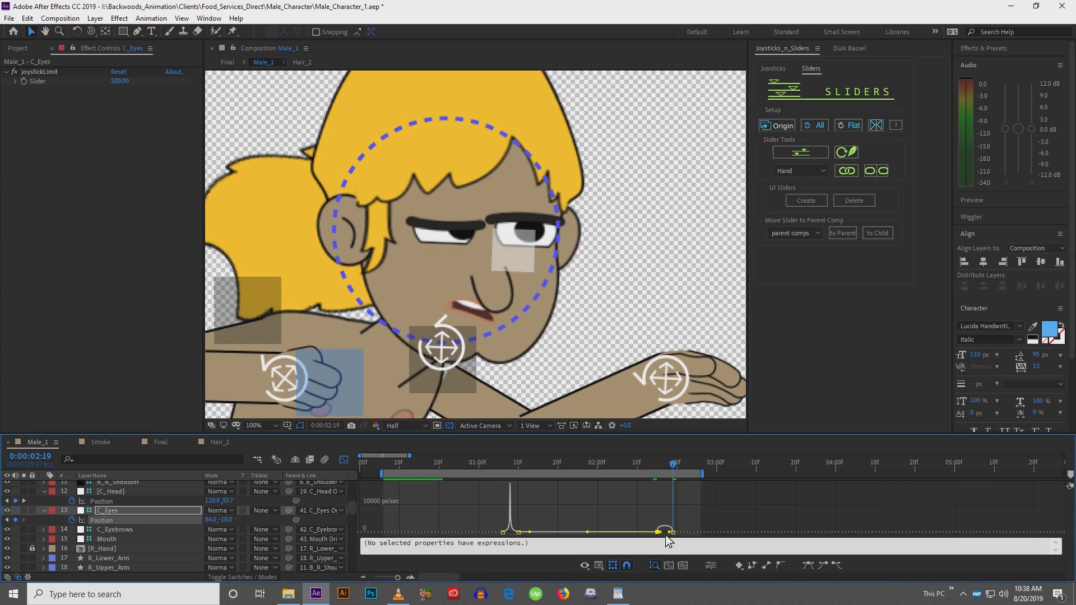
left_click_drag(668, 534, 681, 537)
left_click(344, 461)
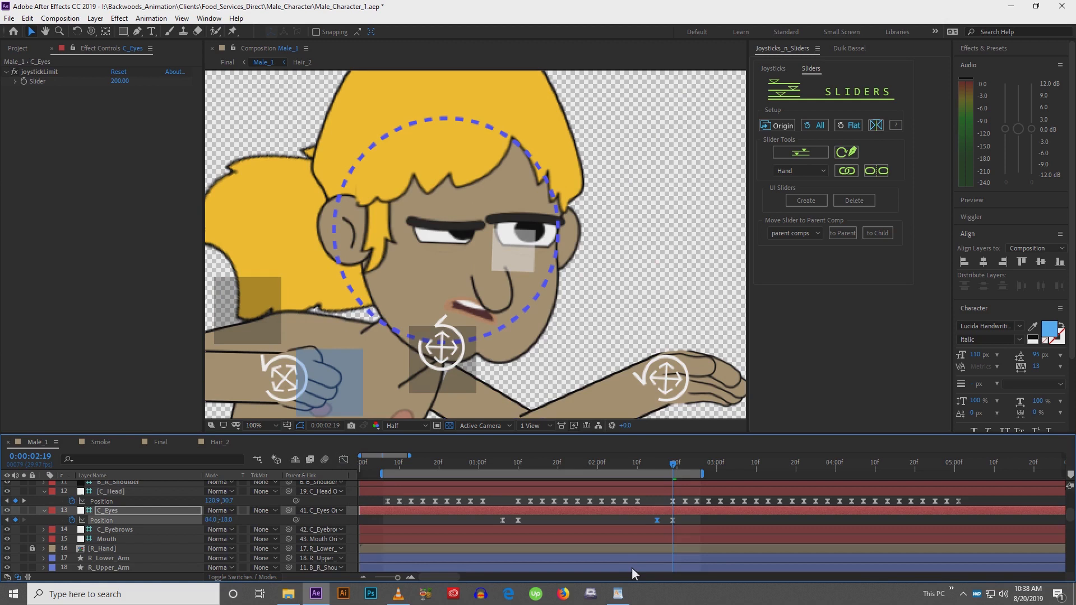
Copy the three Blink slider keyframes on Head_Rotate and paste them at 0:02:19 for a second blink
left_click(630, 523)
left_click_drag(643, 495, 629, 581)
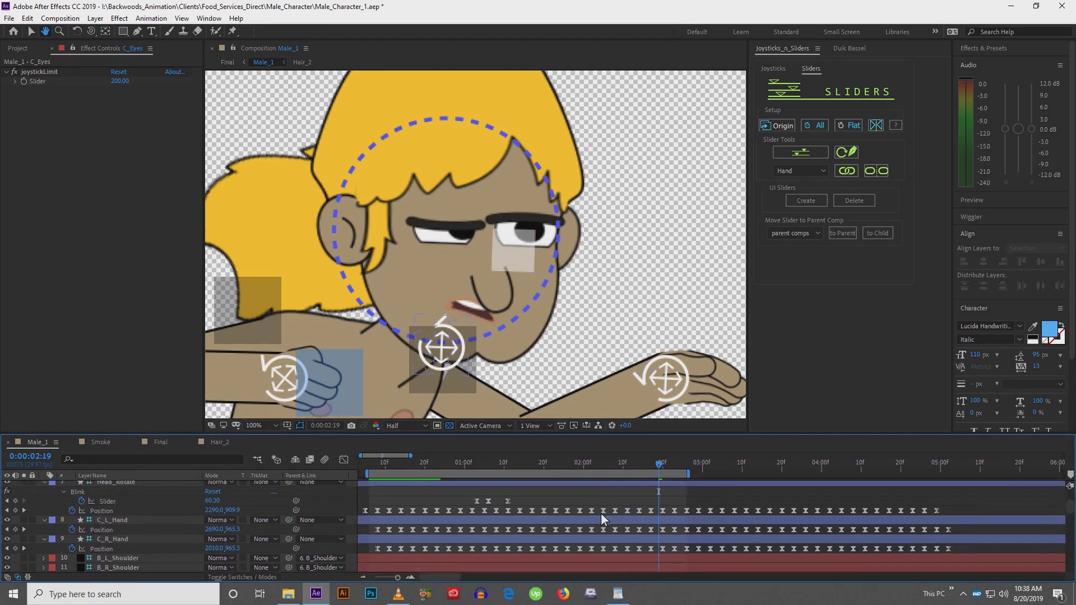
key("v")
left_click_drag(483, 493, 526, 506)
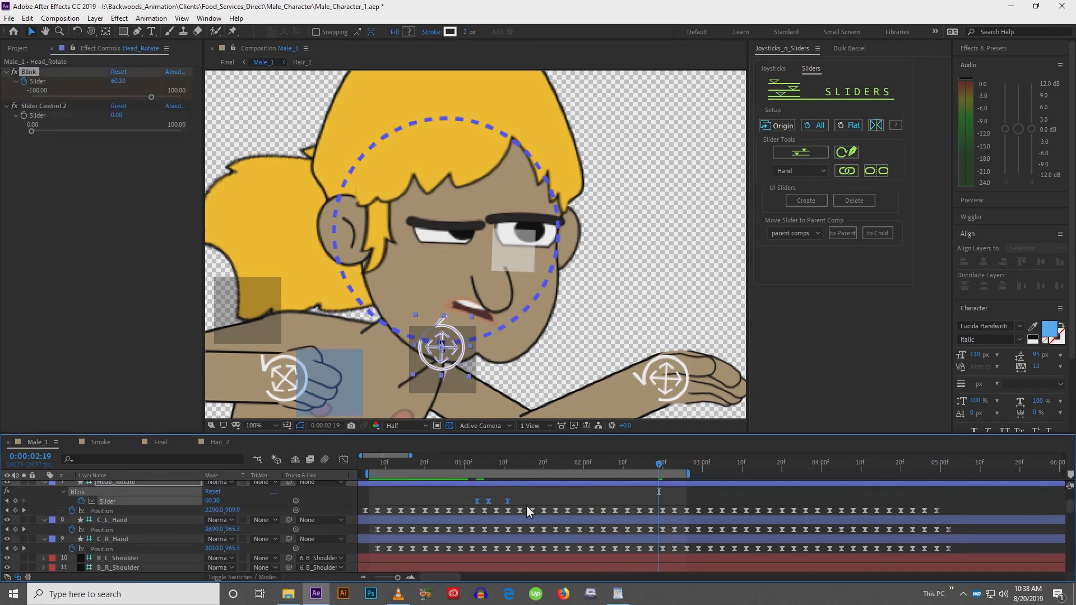
key("ctrl+c")
key("ctrl+v")
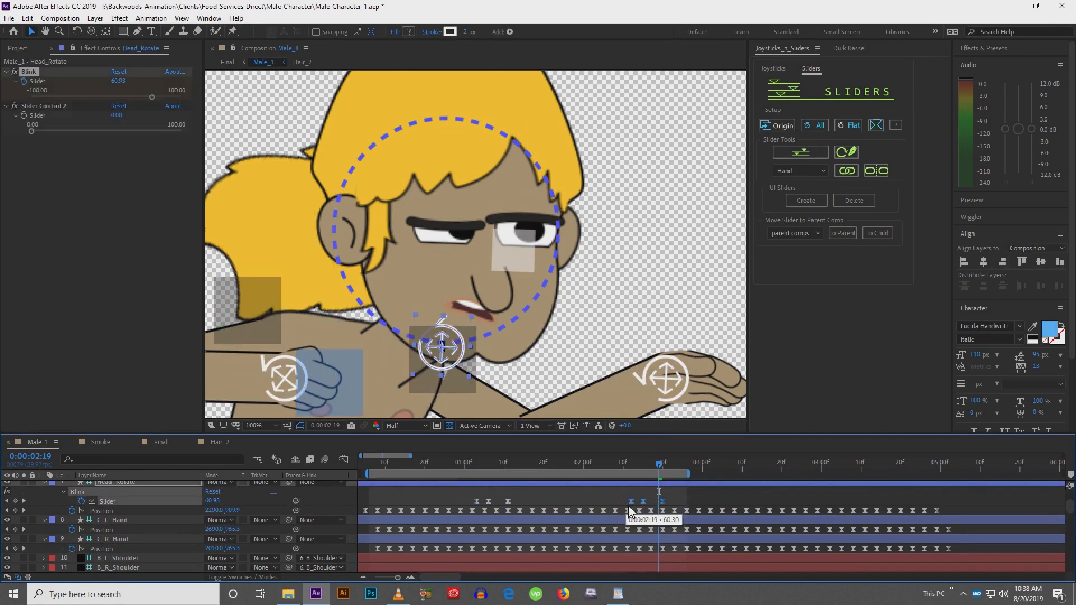
Zoom the viewer and timeline out and play back the animation to review the new head turn and blink
key("space")
mouse_move(603, 537)
left_mouse_down()
mouse_move(592, 474)
mouse_move(597, 537)
left_mouse_up()
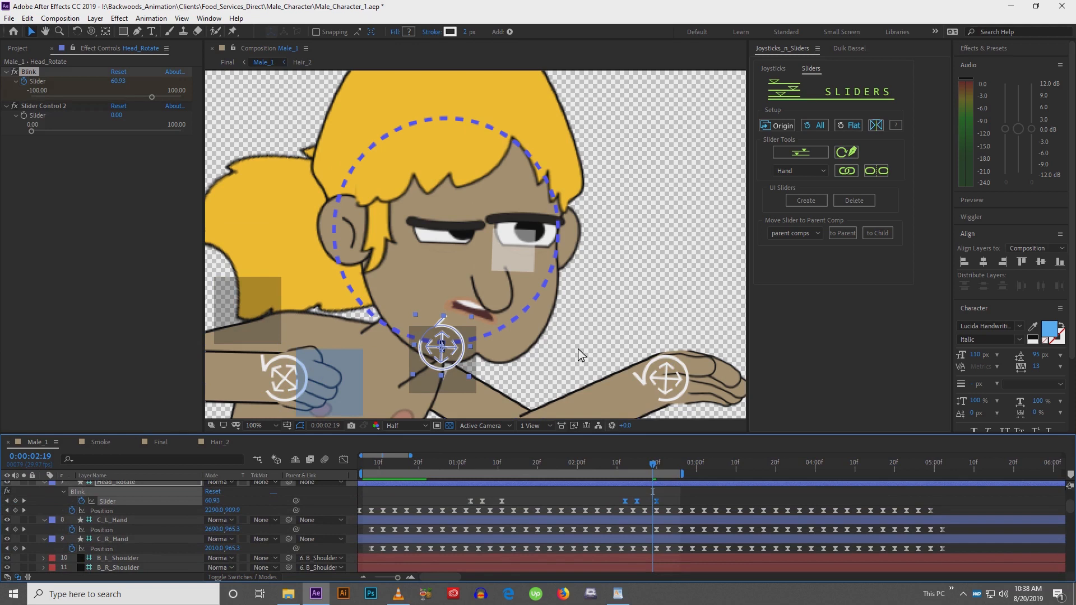
key("comma")
key("comma")
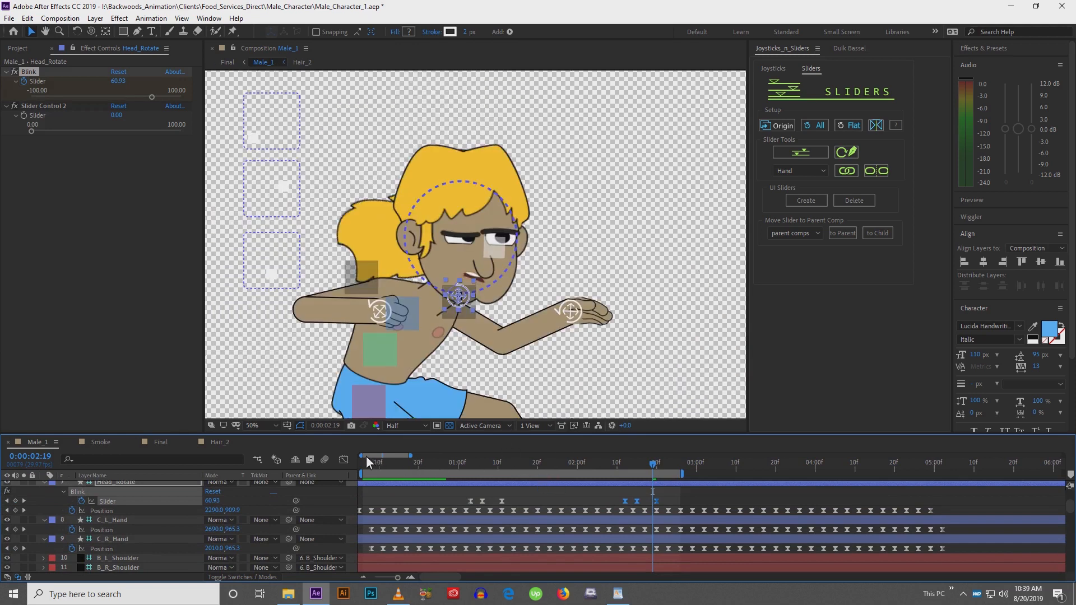
left_click_drag(365, 456, 354, 462)
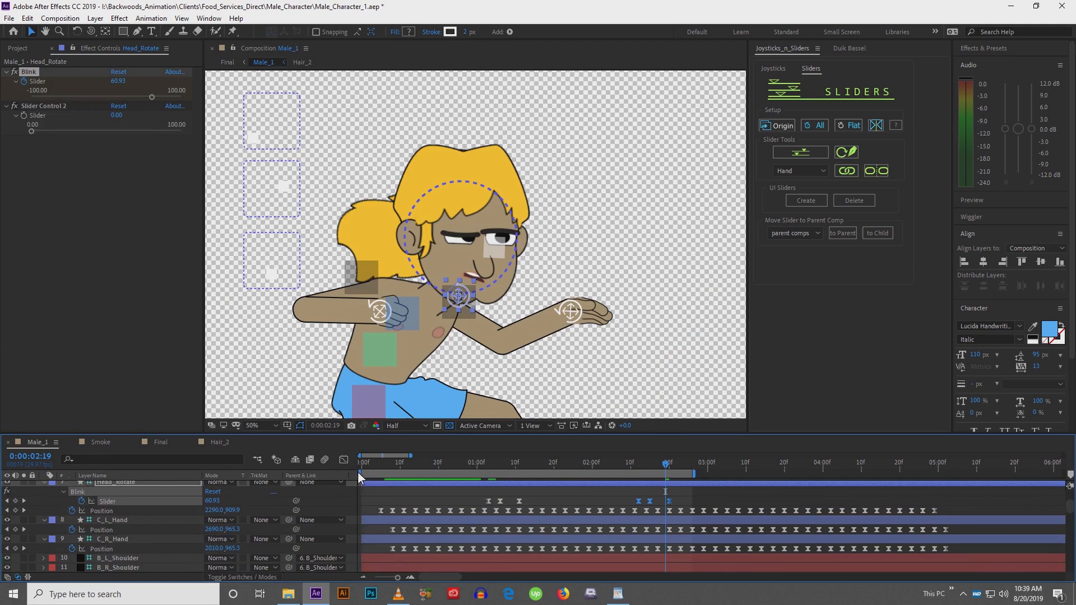
mouse_move(695, 480)
left_mouse_down()
mouse_move(705, 480)
mouse_move(661, 476)
mouse_move(688, 477)
left_mouse_up()
scroll(406, 545, "down", 5)
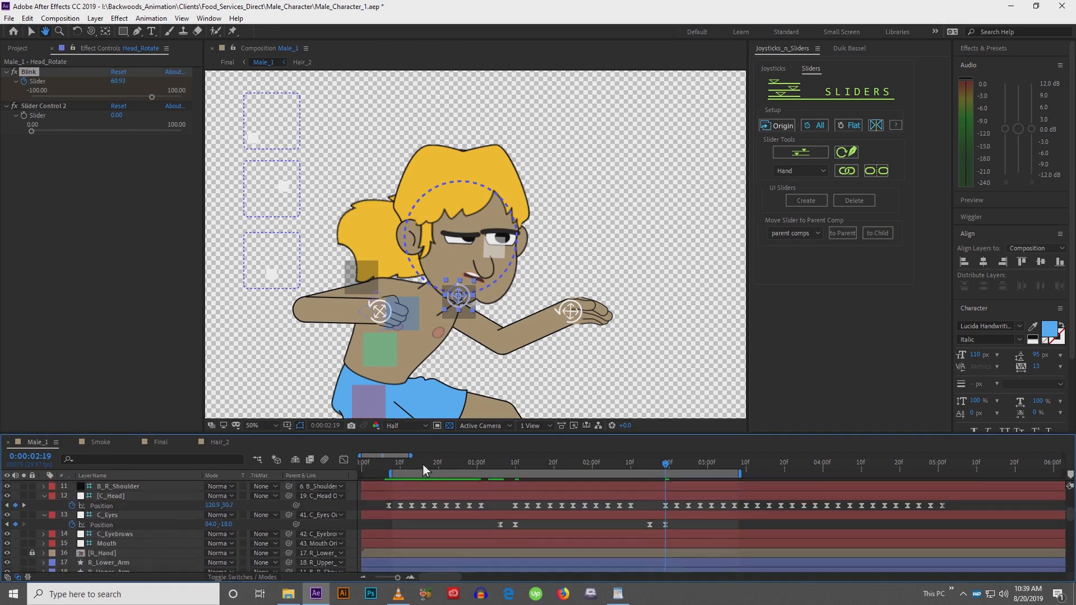
scroll(403, 530, "up", 5)
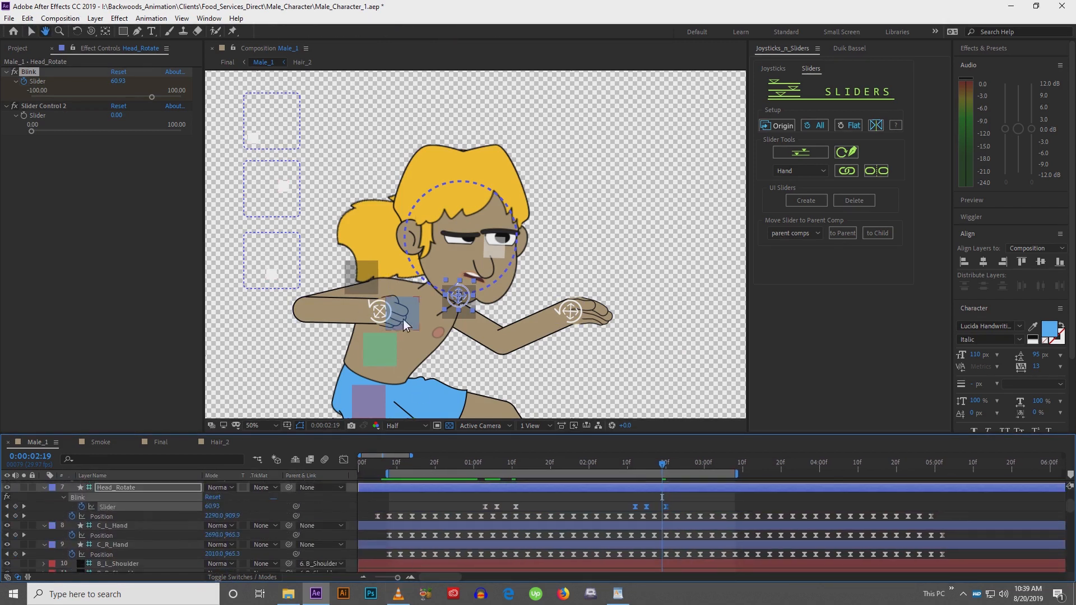
left_click_drag(402, 318, 435, 265)
scroll(435, 265, "down", 2)
key("space")
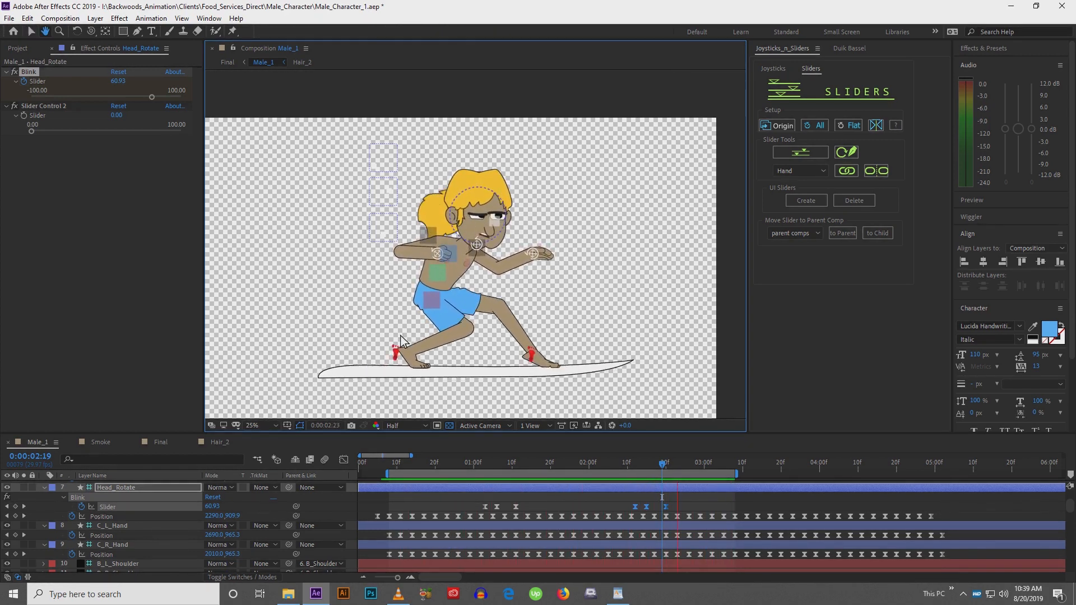
left_click(375, 498)
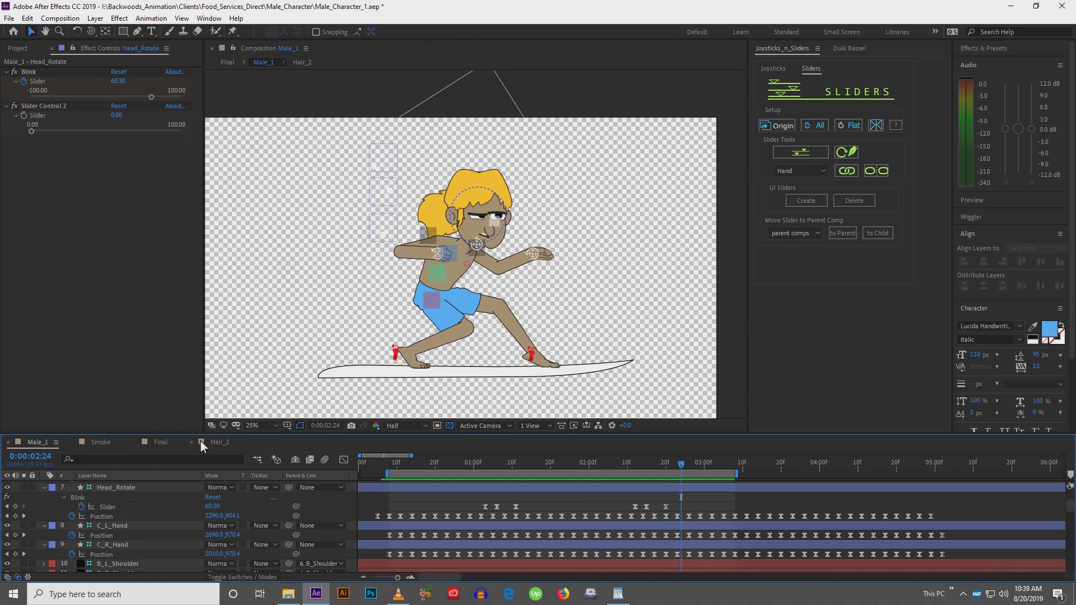
Open the Final comp and unparent the Smoke layer by setting its parent to None
left_click(160, 442)
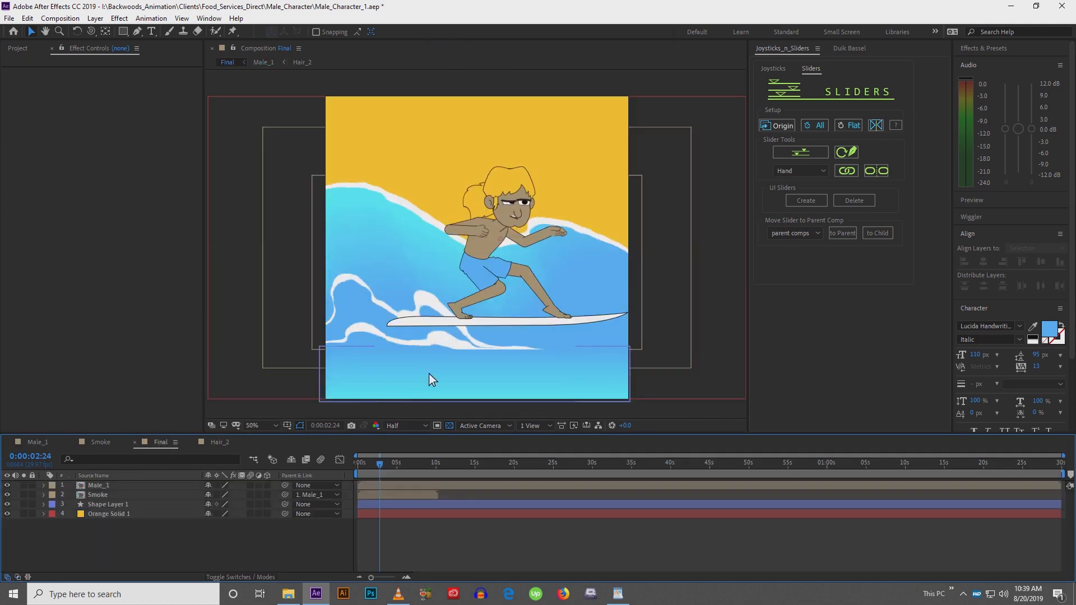
left_click(150, 488)
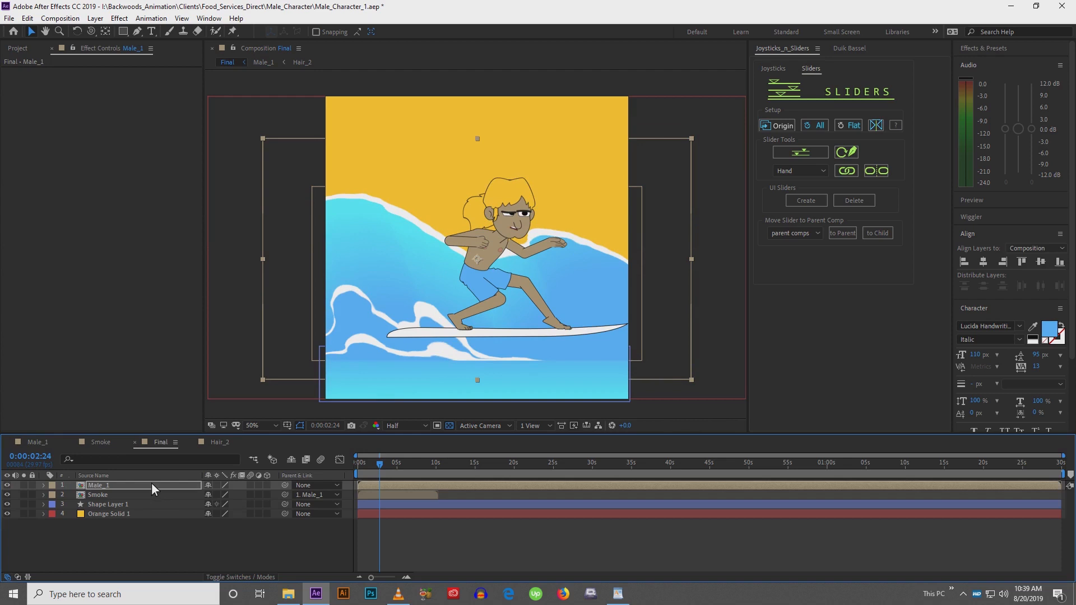
key("shift+Up")
key("shift+Up")
left_click(301, 497)
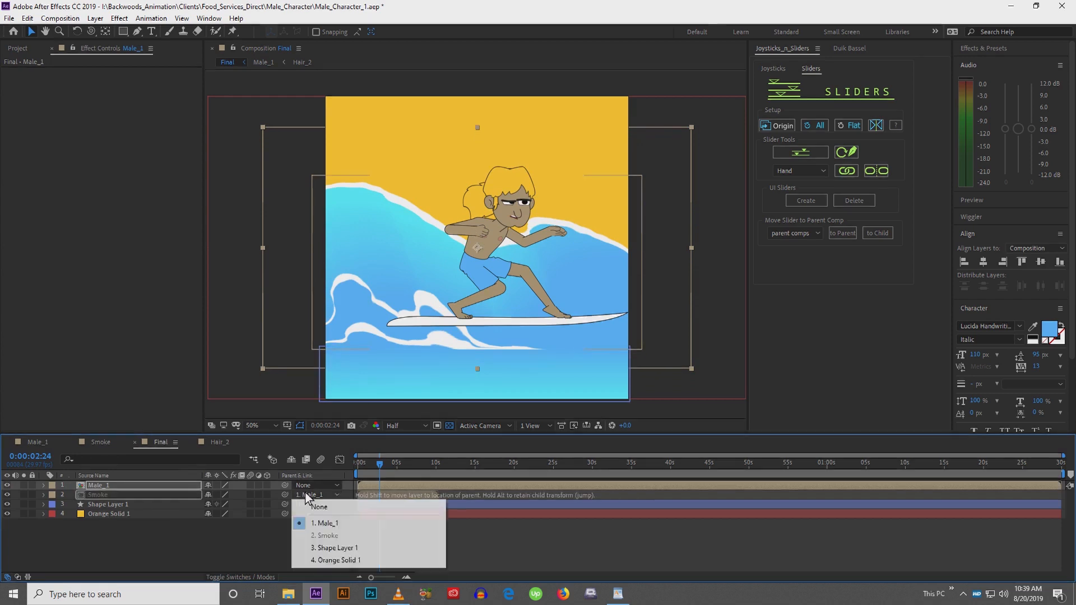
left_click(319, 506)
Move the Male_1 surfer lower in the Final comp and scale it slightly smaller
key("shift+Down")
key("shift+Down")
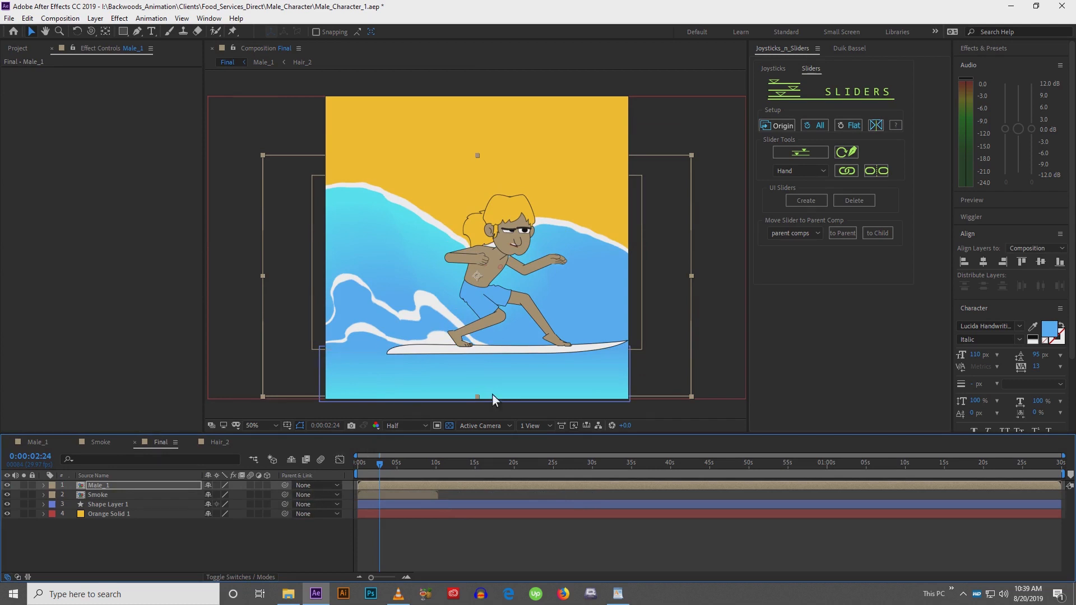
left_click_drag(478, 398, 480, 388)
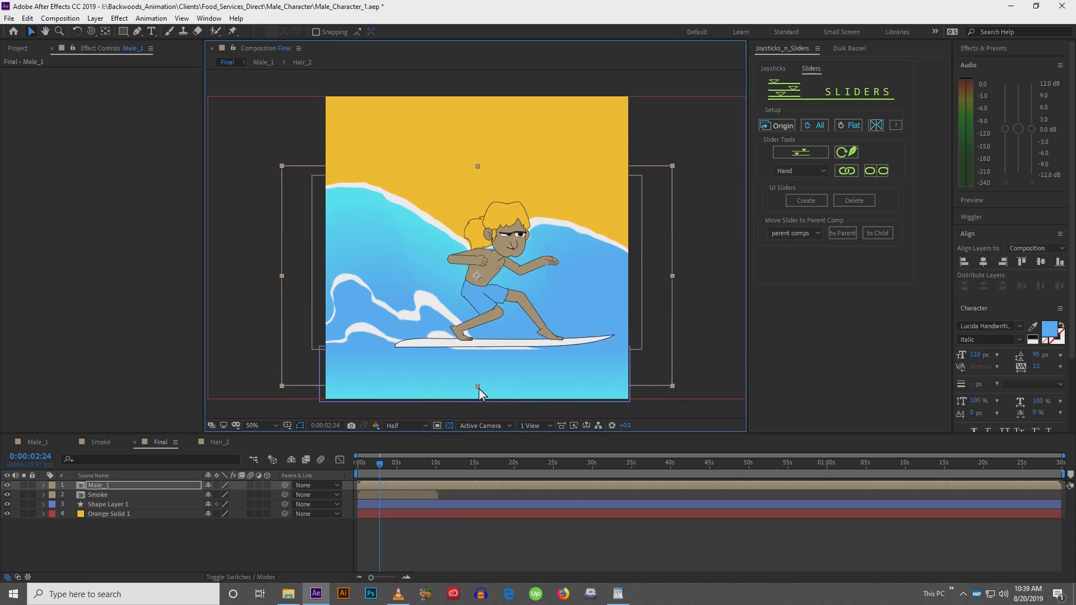
key("shift+Down")
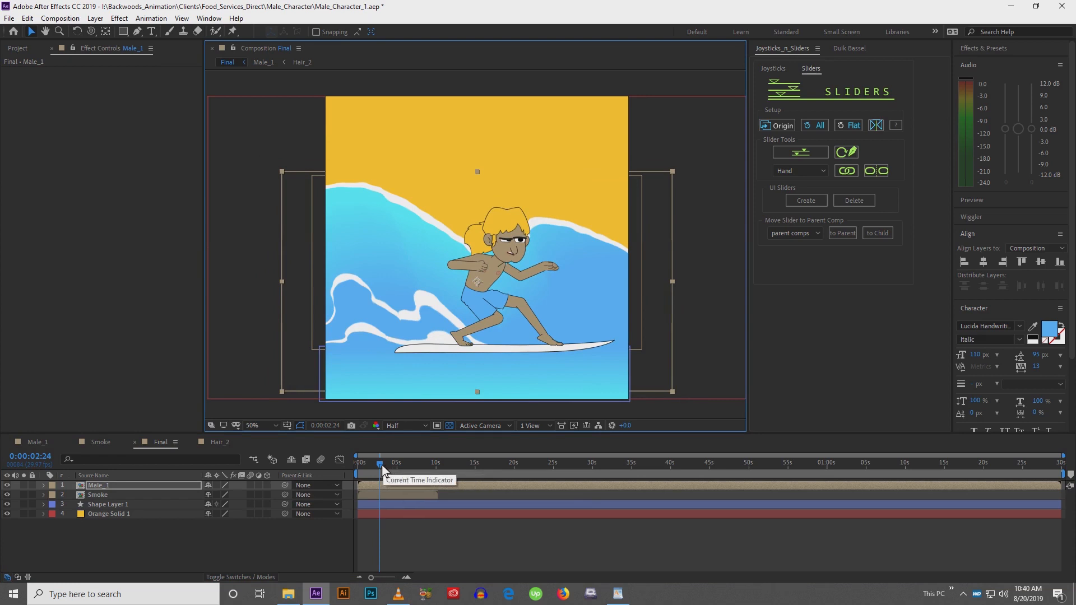
Set the work area end and play back the Final comp to review the surfer on the wave
left_click_drag(379, 466, 370, 480)
key("n")
key("space")
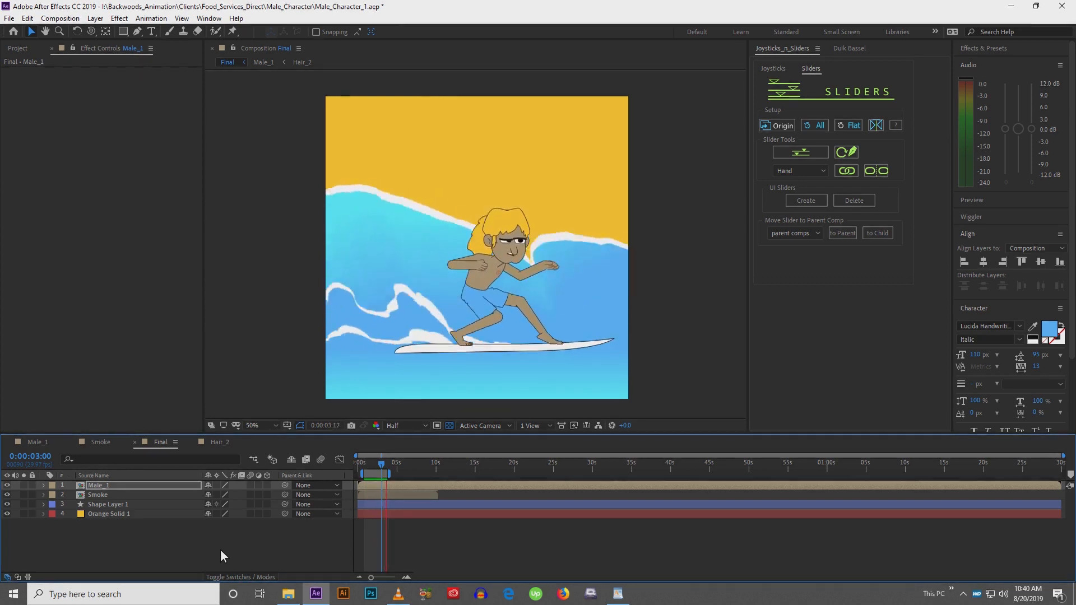
key("space")
left_click_drag(1065, 457, 398, 480)
left_click(296, 546)
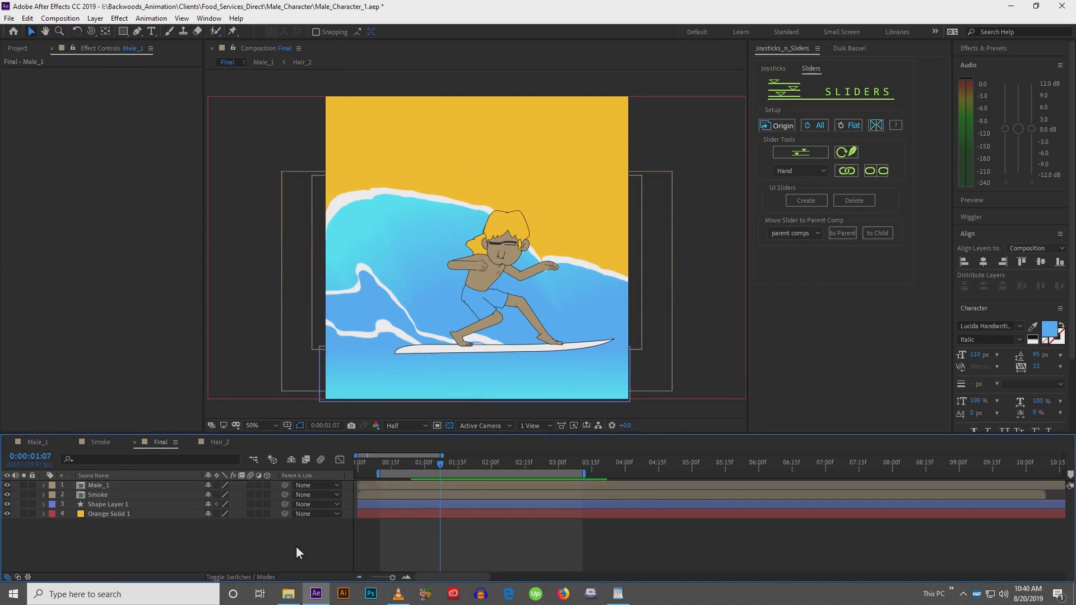
key("space")
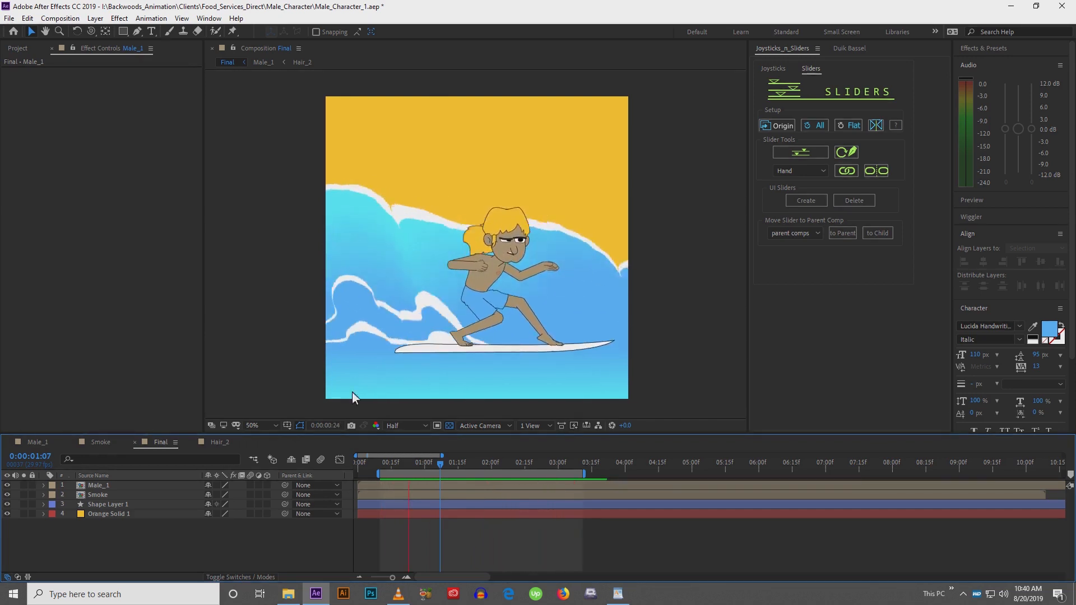
key("space")
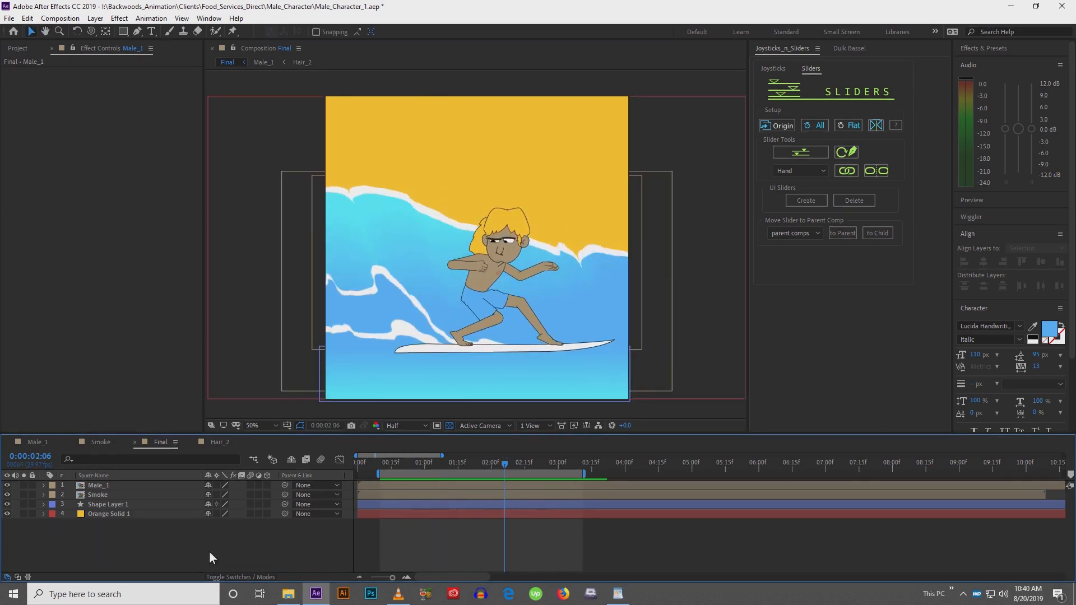
Open the Smoke precomp and zoom into its wave shape layers to inspect them
left_click(140, 497)
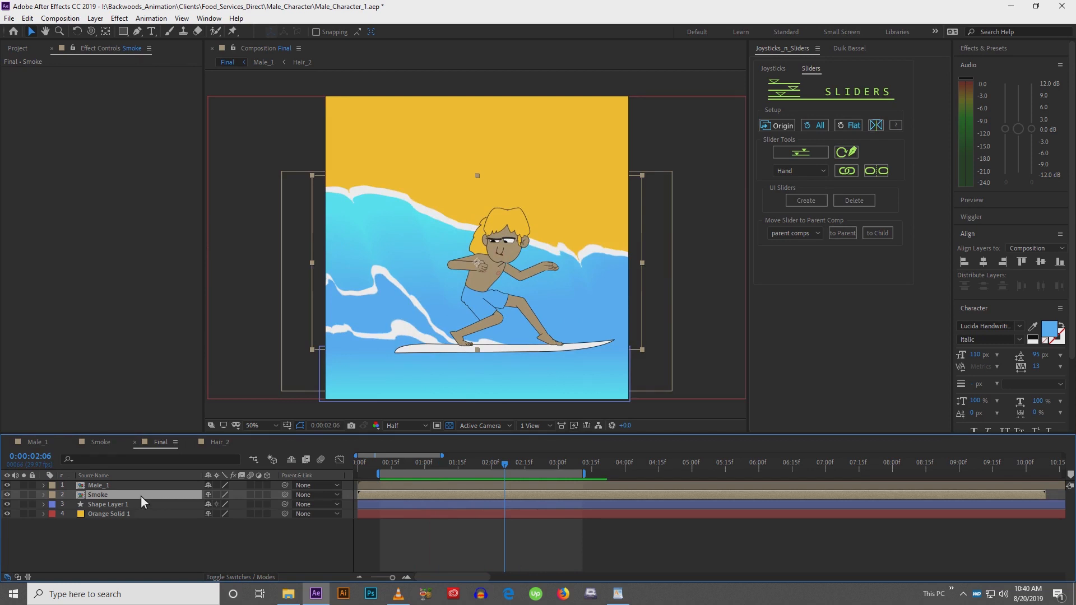
left_click(155, 528)
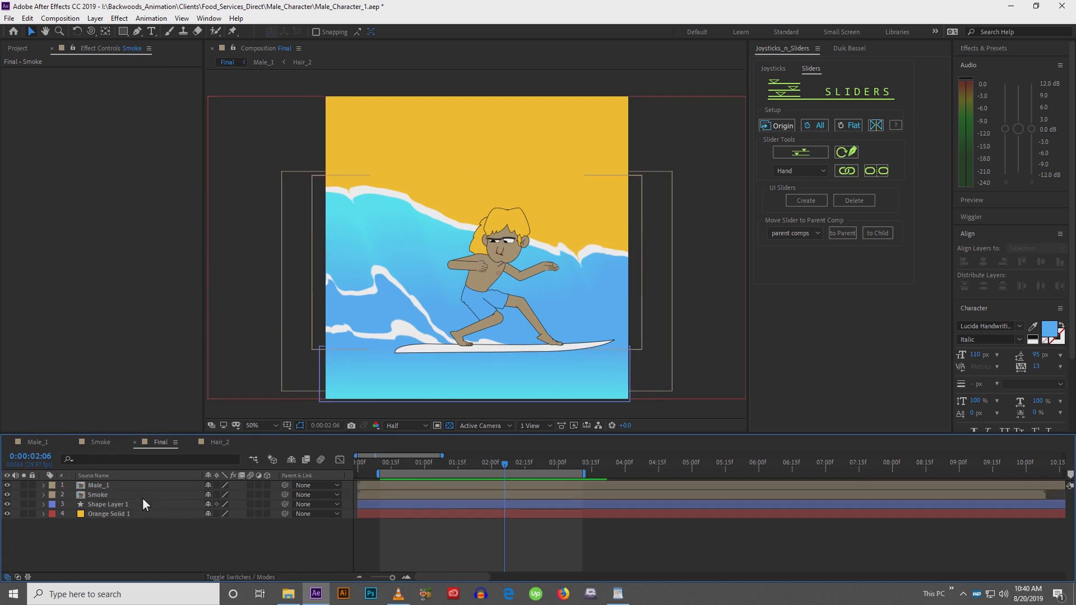
double_click(143, 496)
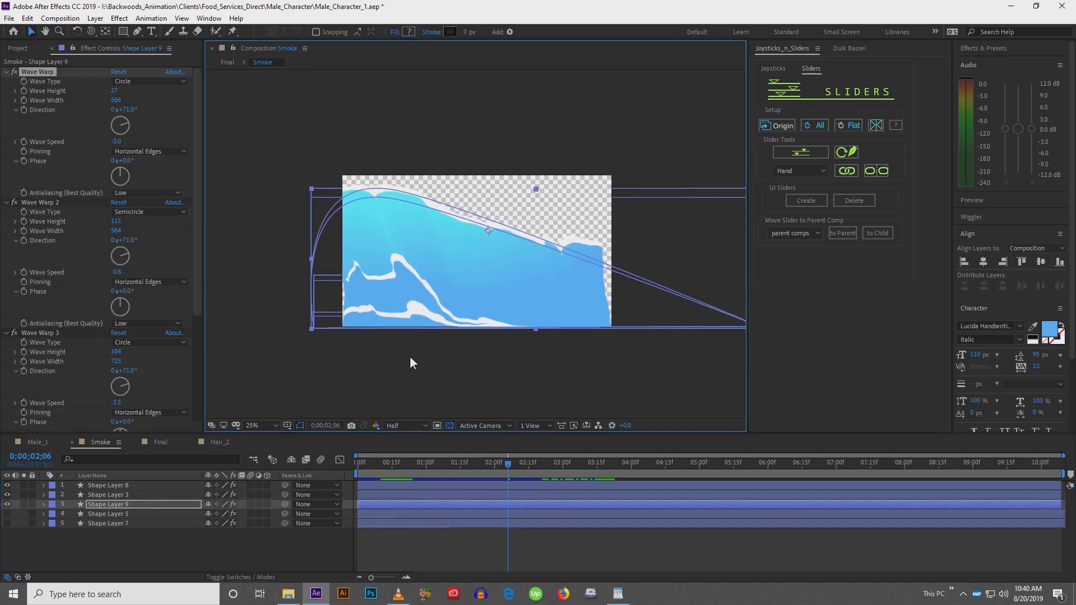
left_click(410, 364)
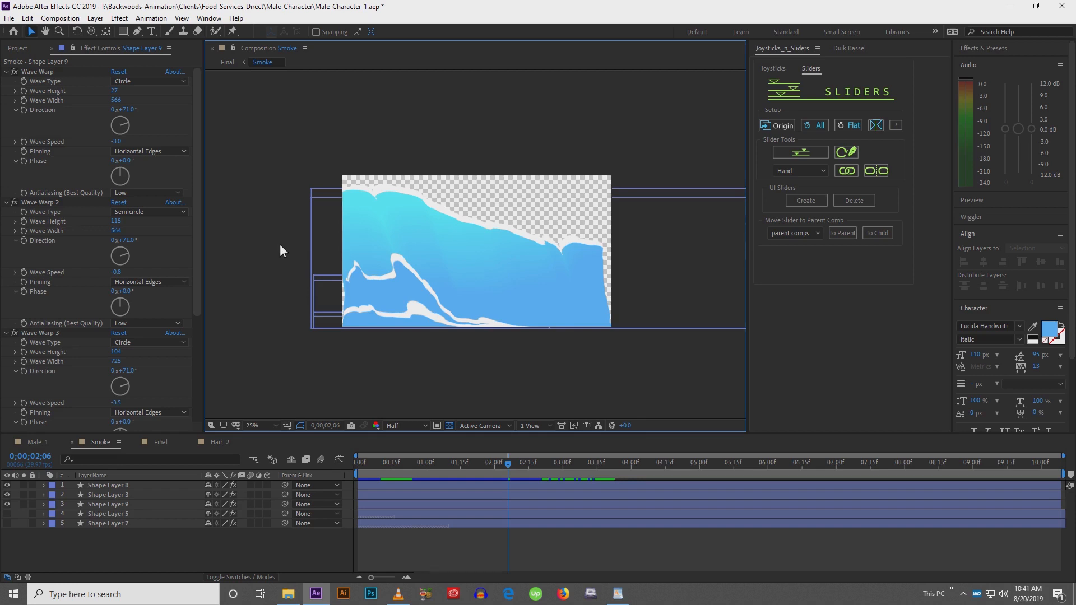
scroll(280, 244, "up", 2)
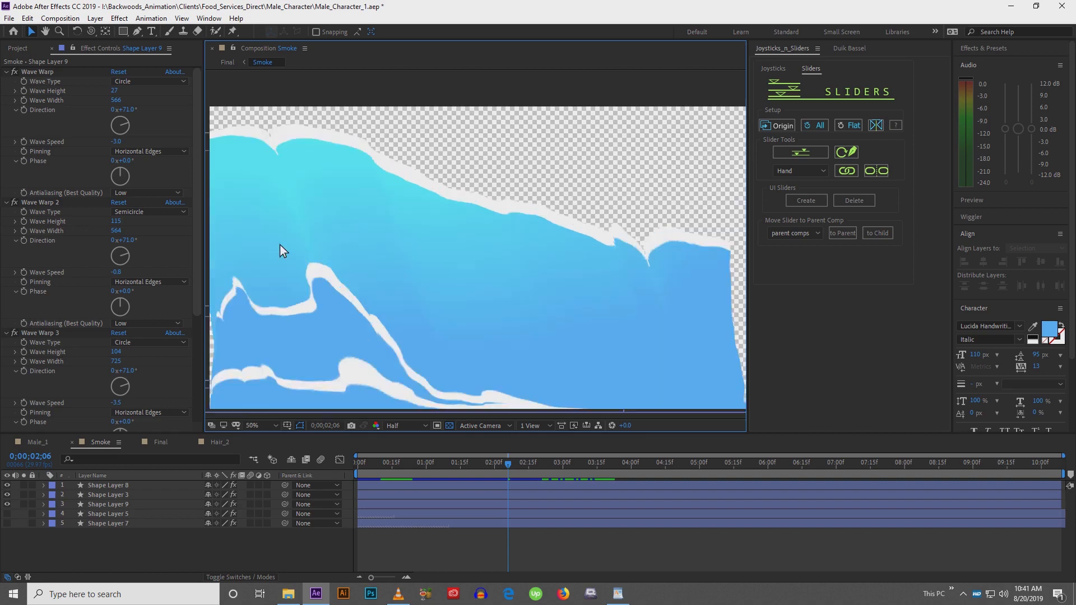
key("space")
left_click_drag(373, 285, 379, 257)
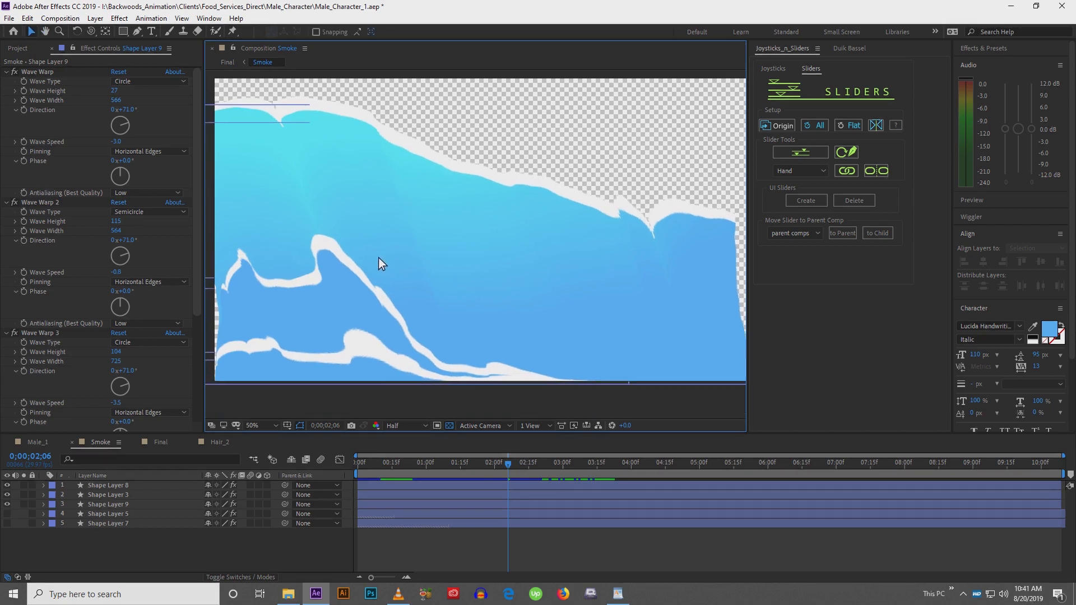
key("comma")
mouse_move(358, 469)
left_mouse_down()
mouse_move(415, 460)
mouse_move(344, 458)
left_mouse_up()
Inspect the Wave Warp and Turbulent Displace settings of Shape Layer 8, comparing them with Shape Layers 3 and 9
left_click(173, 485)
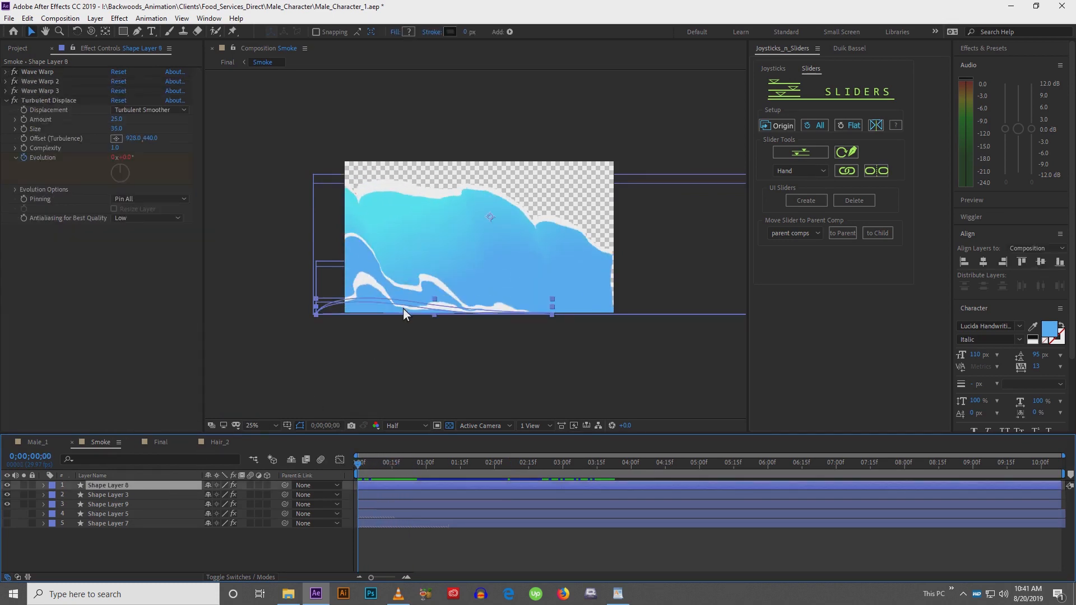
scroll(402, 308, "up", 2)
key("v")
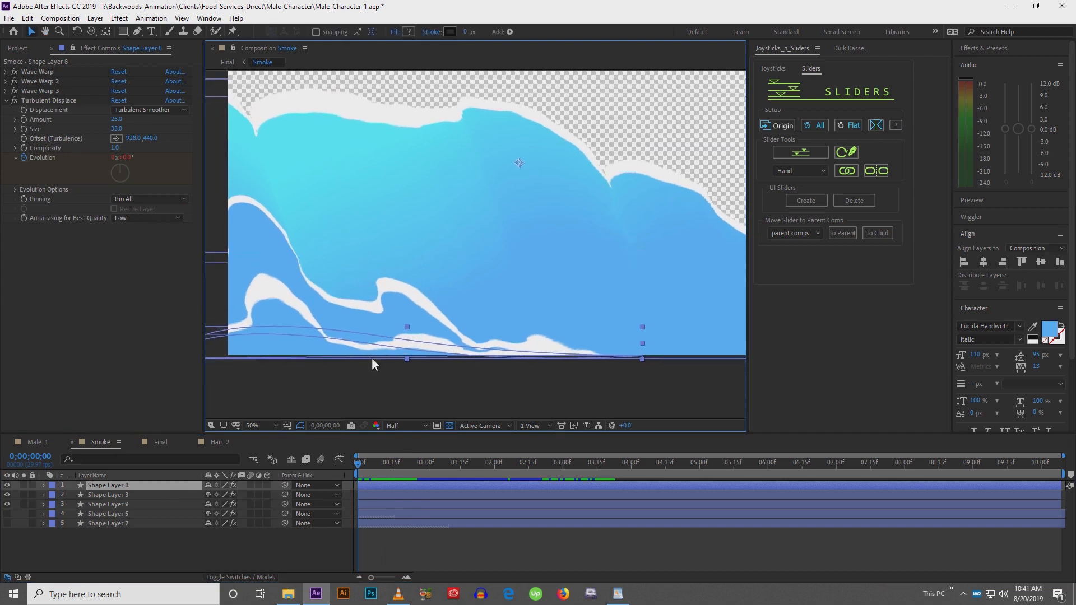
left_click_drag(376, 340, 418, 342)
key("space")
left_click_drag(560, 368, 620, 365)
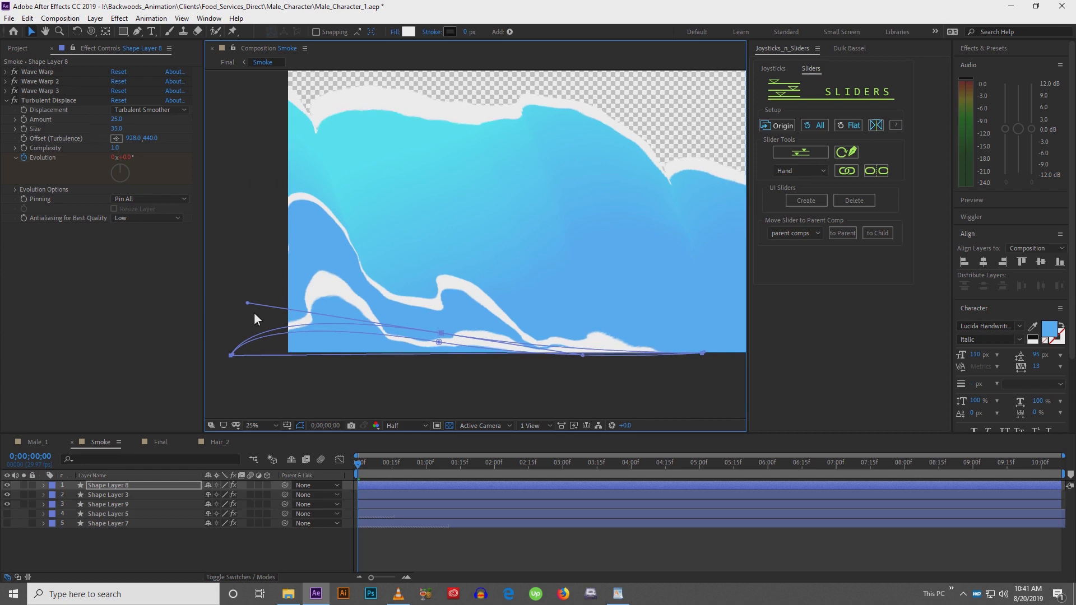
key("comma")
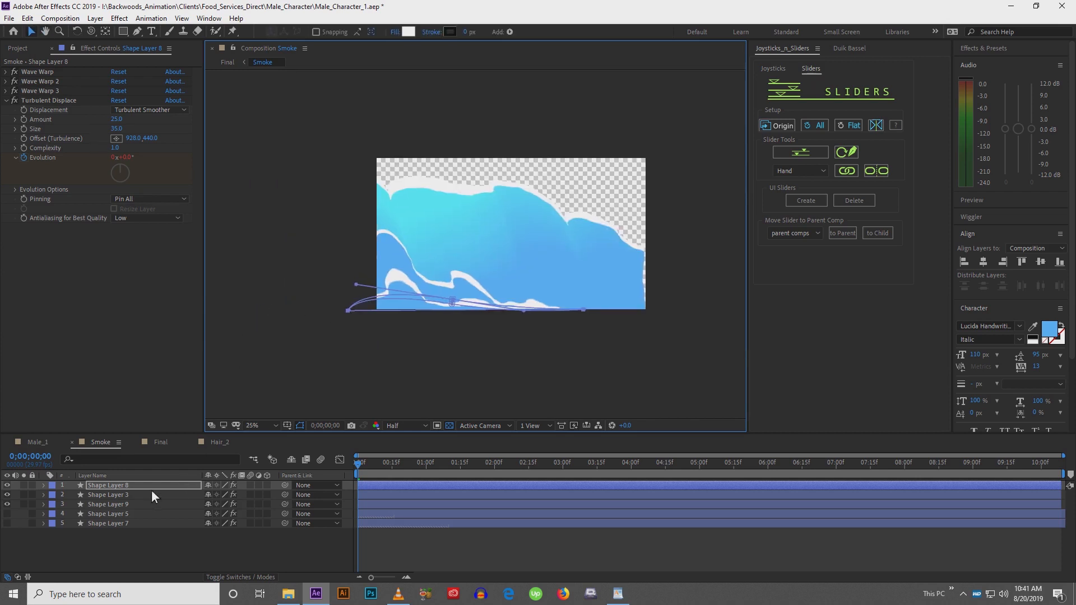
left_click(147, 495)
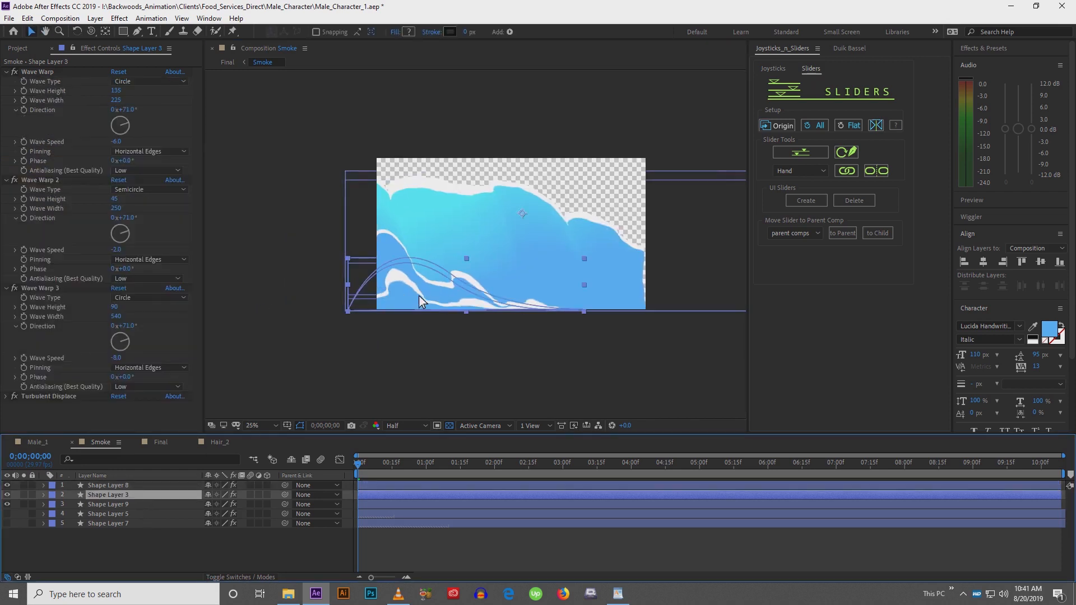
left_click(115, 505)
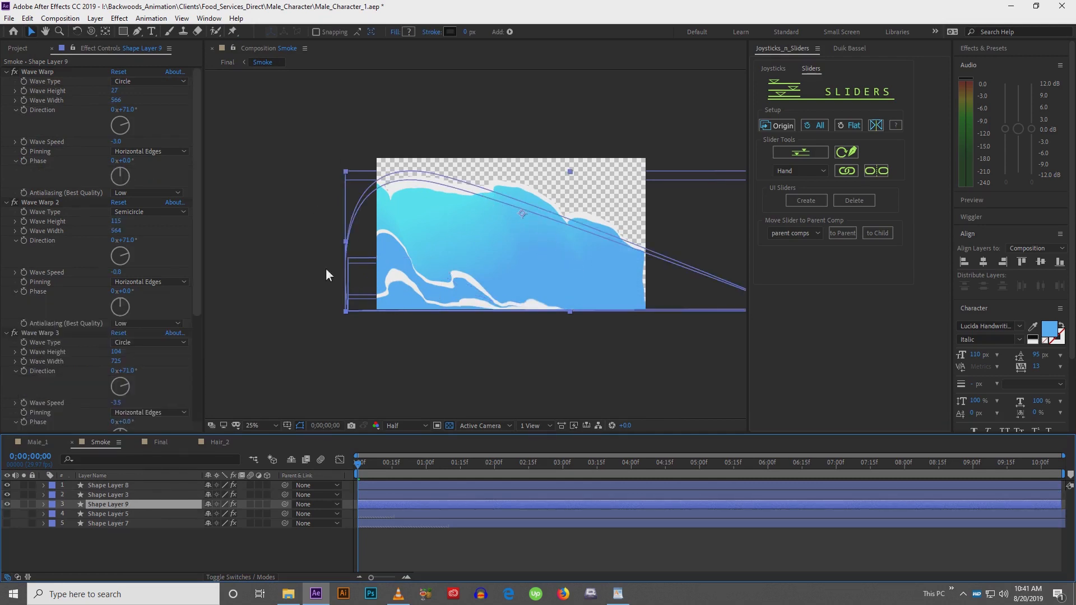
left_click(130, 486)
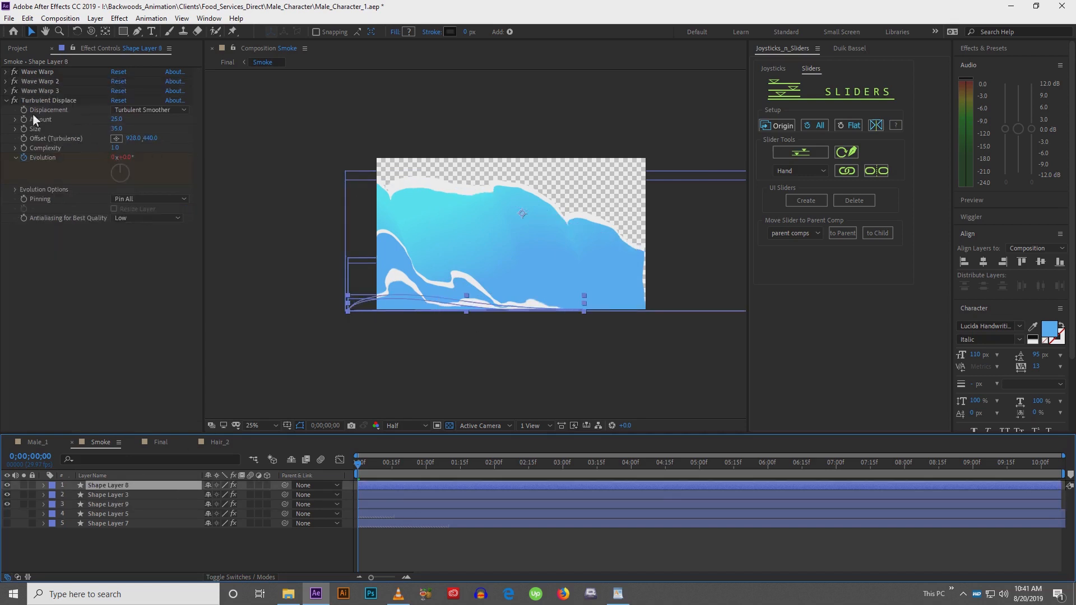
left_click(6, 71)
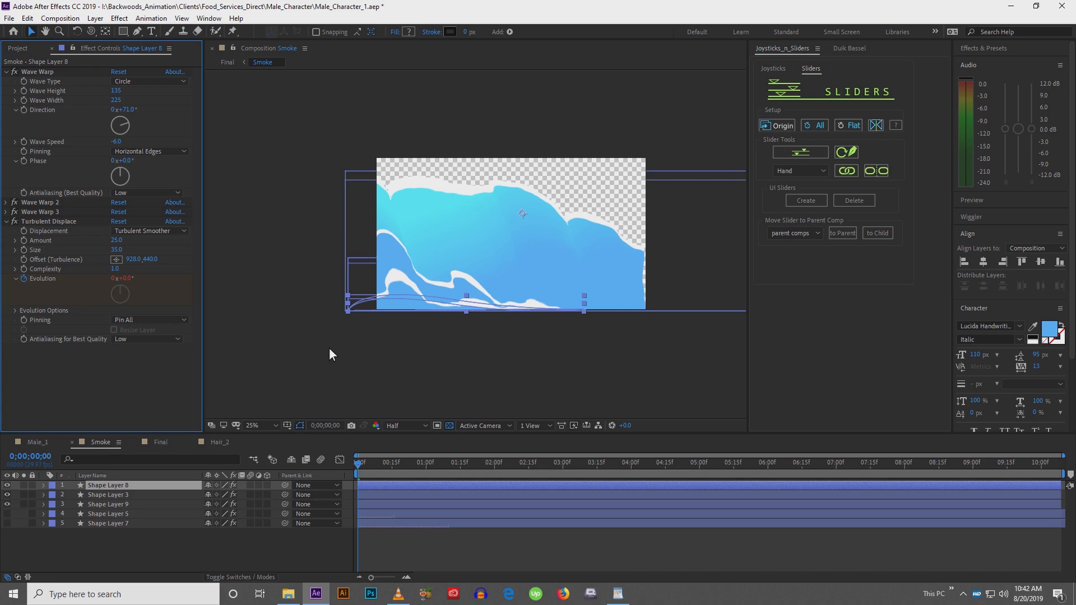
left_click_drag(370, 340, 349, 338)
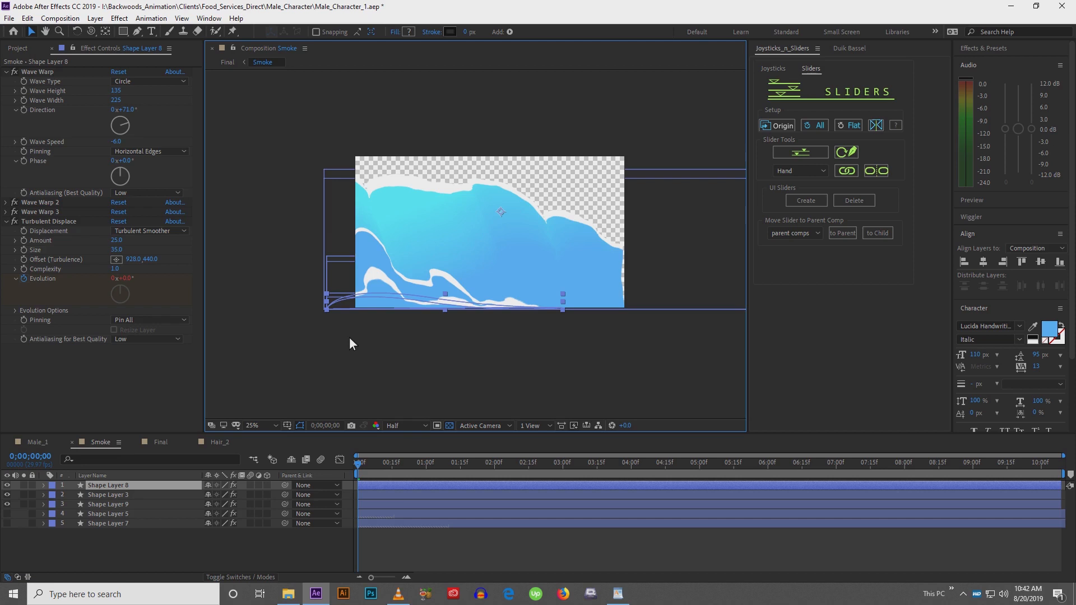
Return to the Final comp and play back the first seconds to review the waves
left_click(162, 443)
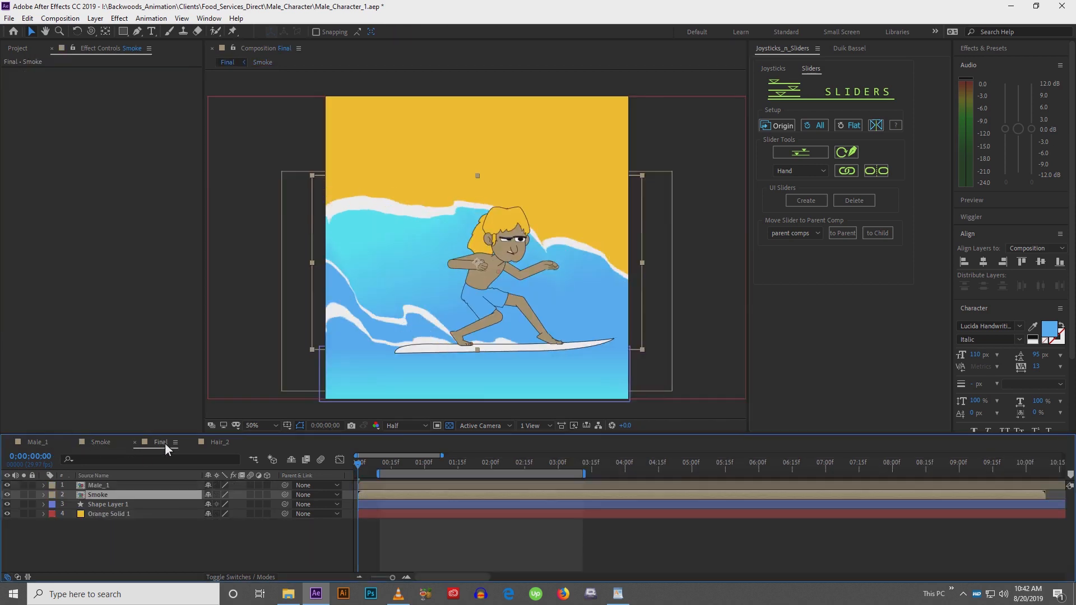
left_click_drag(506, 348, 500, 346)
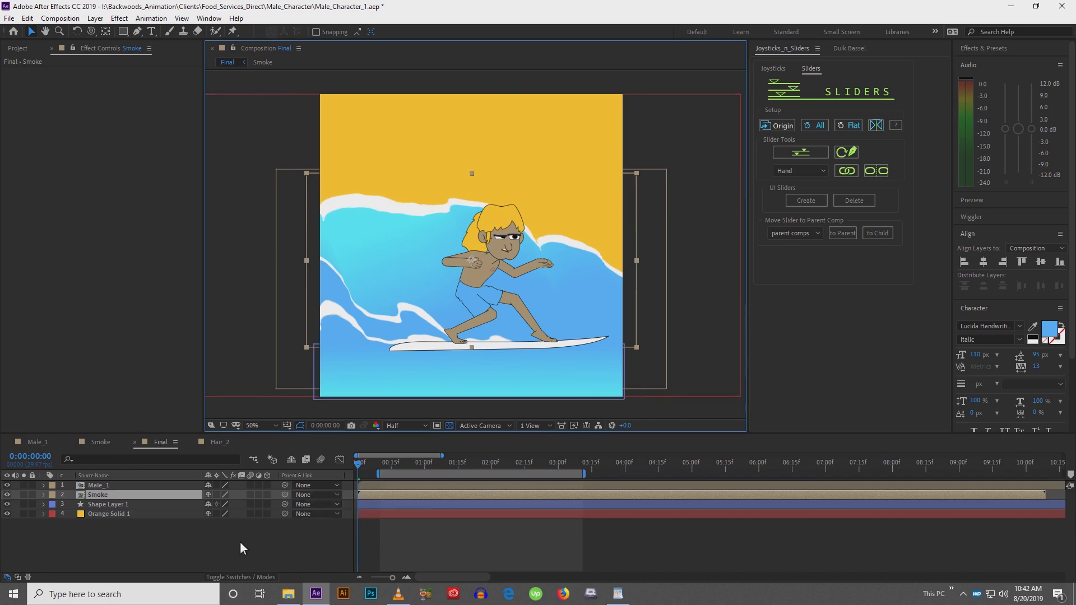
left_click(382, 466)
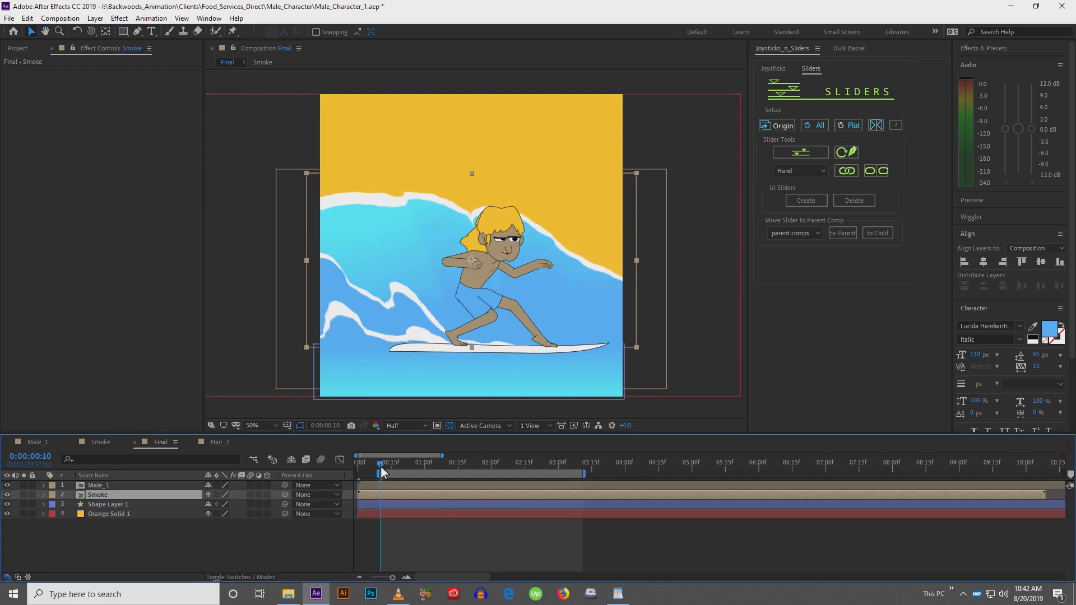
key("space")
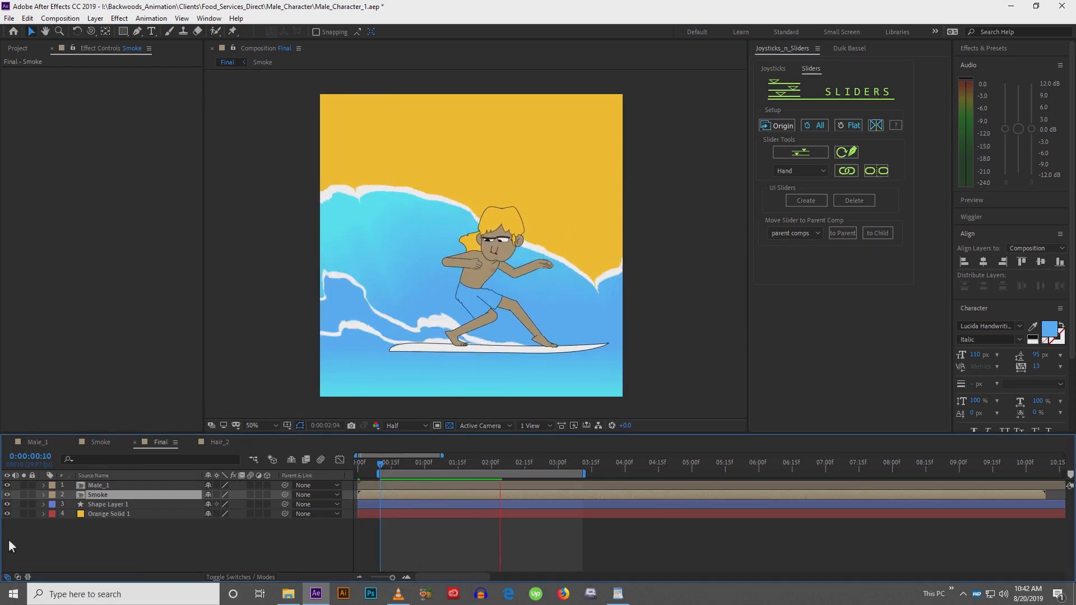
key("space")
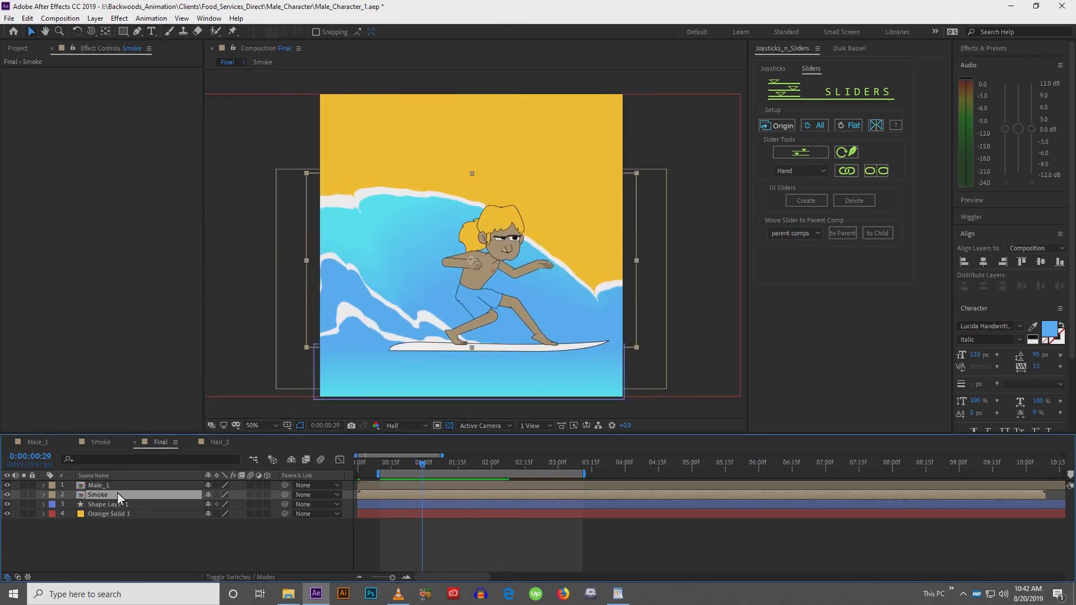
Paste Shape Layer 8 from the Smoke comp into the Final comp and move it up over the board's lower edge
left_click(109, 443)
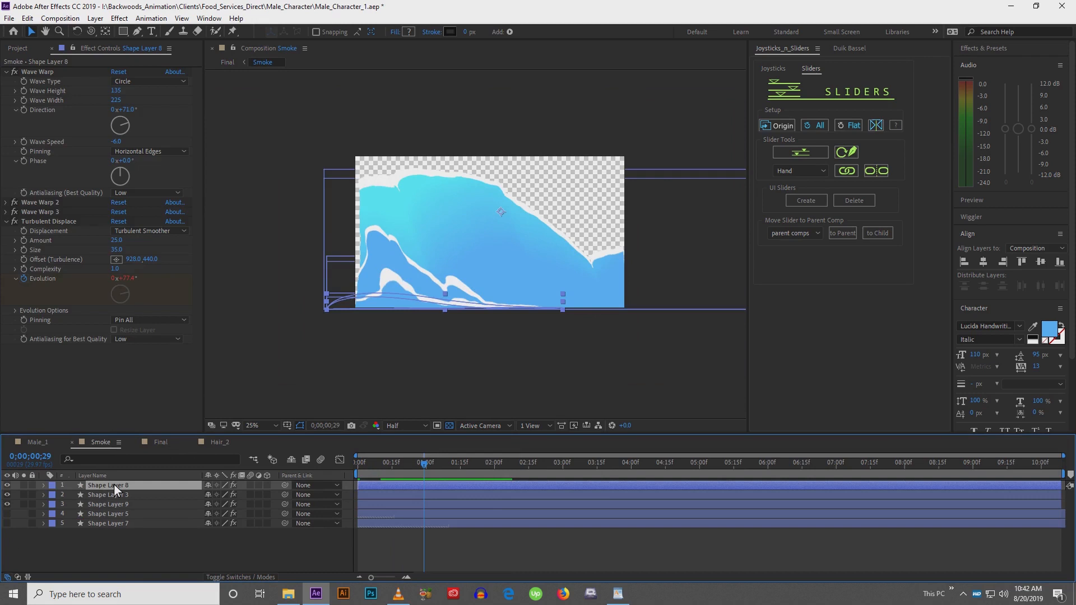
left_click(161, 442)
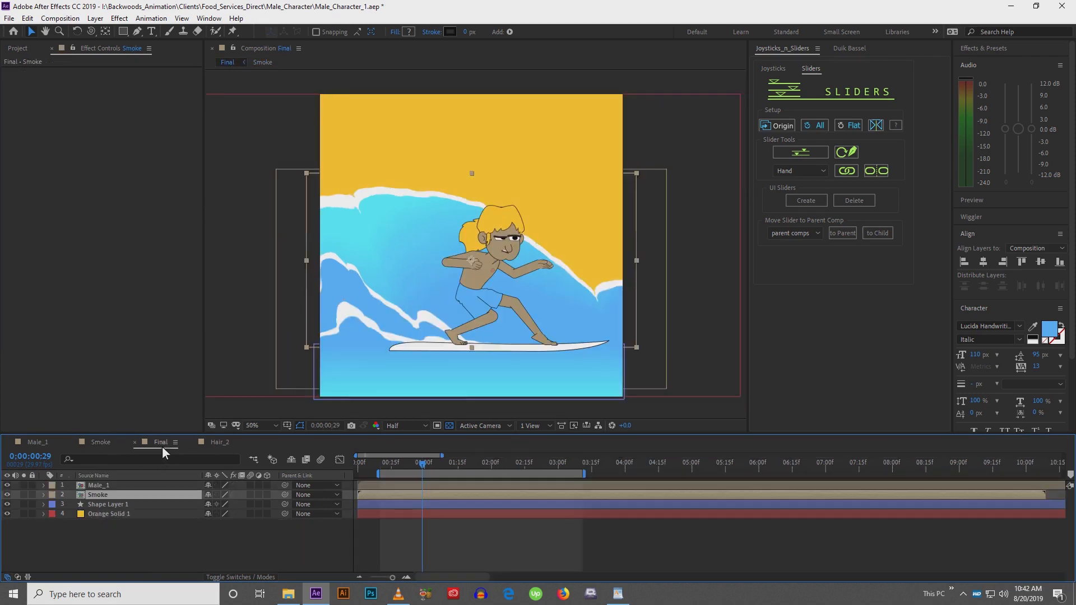
key("ctrl+v")
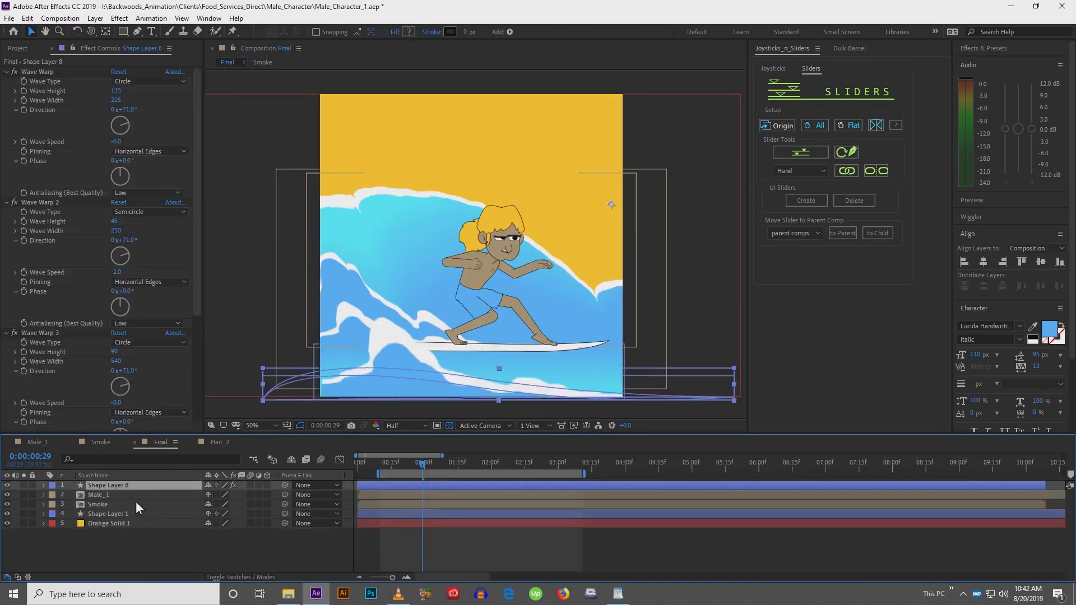
left_click_drag(422, 373, 408, 354)
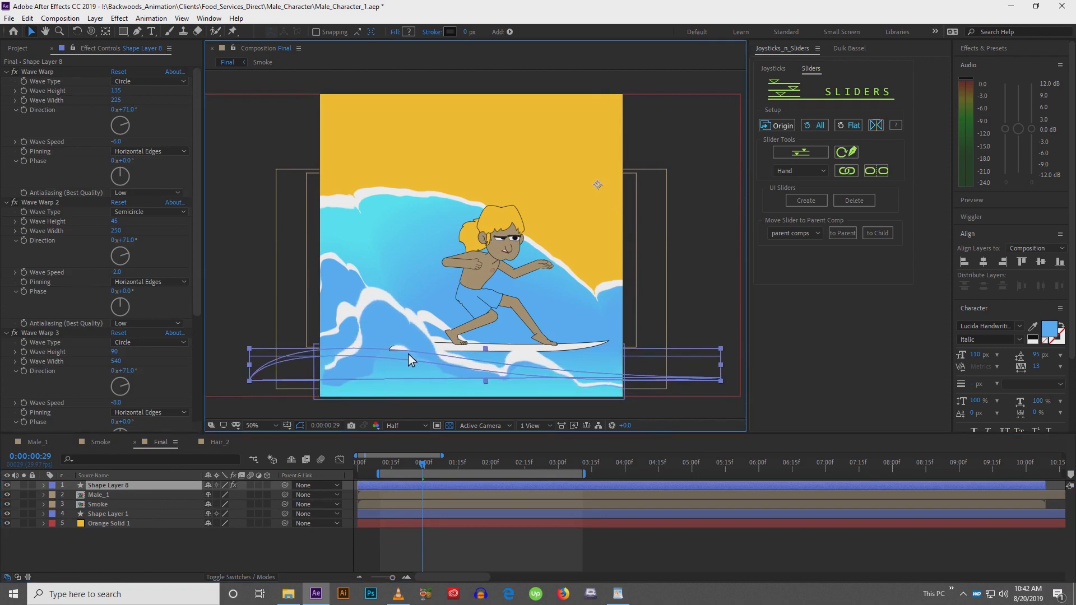
key("Return")
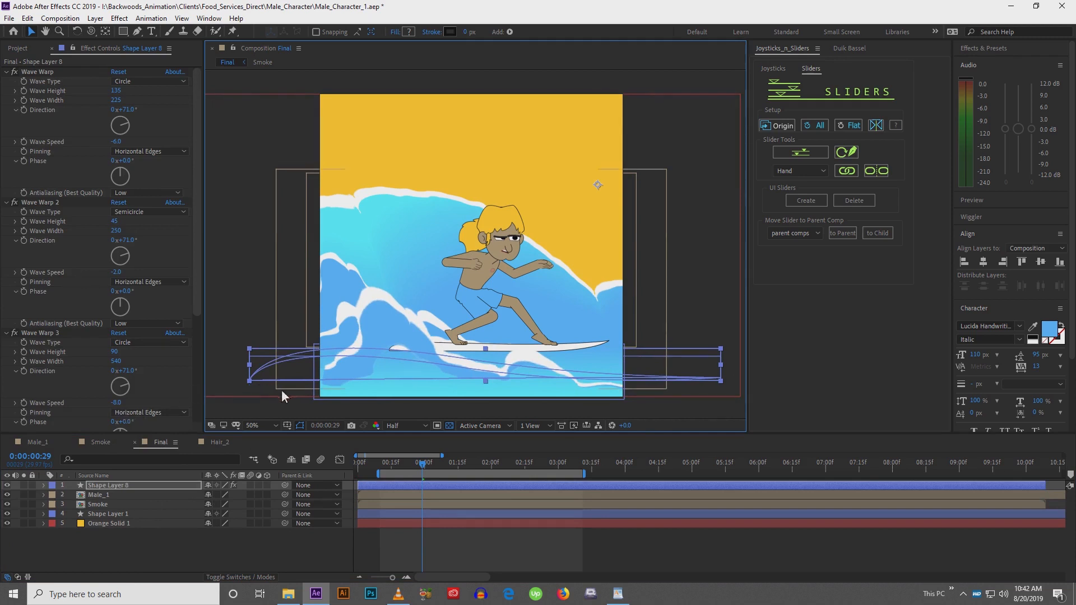
Nudge Shape Layer 8 over the board, preview the waves, then delete Shape Layer 8 from the Final comp
left_click_drag(280, 381, 268, 350)
key("ctrl+shift+h")
key("space")
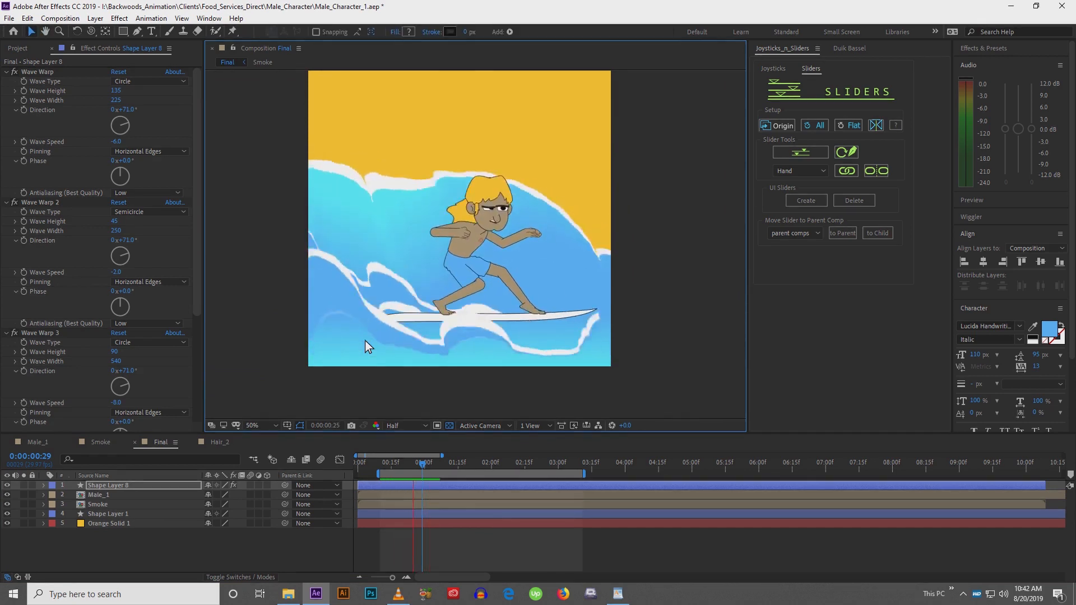
key("space")
left_click(127, 486)
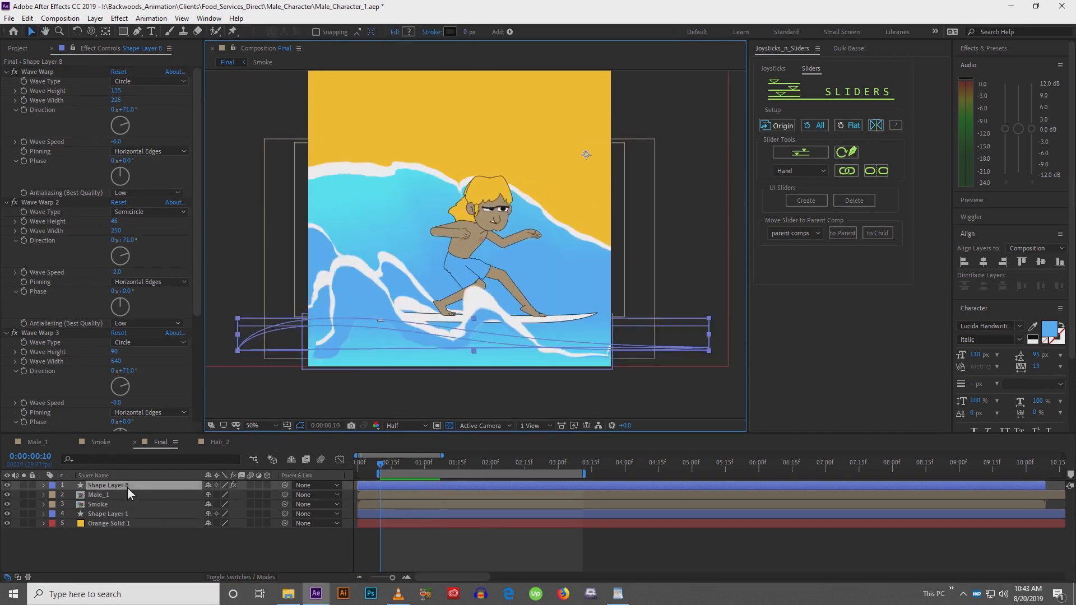
key("Delete")
Duplicate the Smoke comp in the Project panel and add the copy to the top of the Final comp
left_click(127, 499)
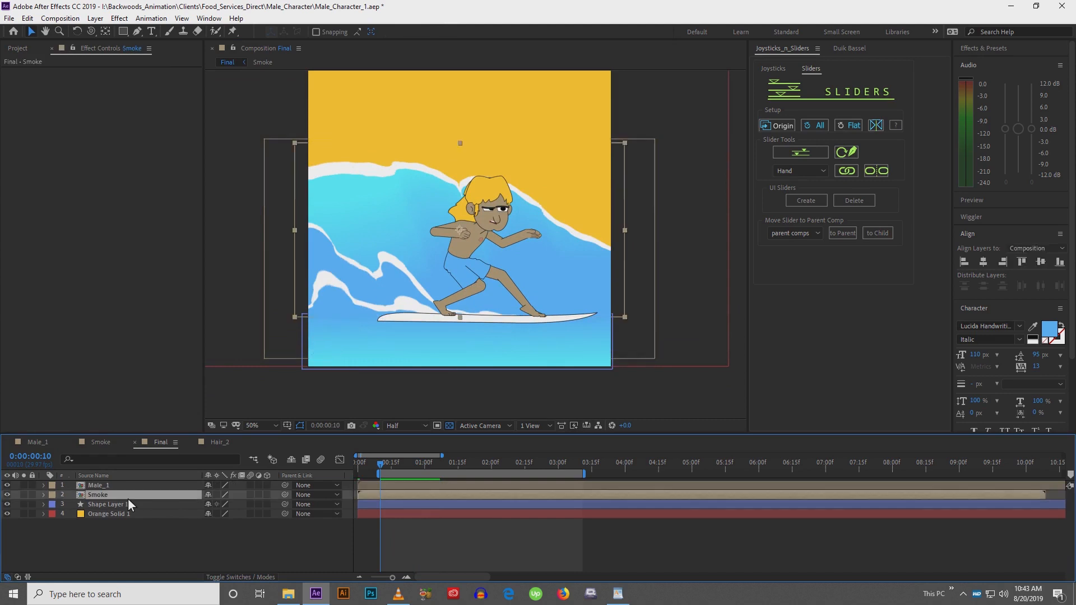
left_click(38, 49)
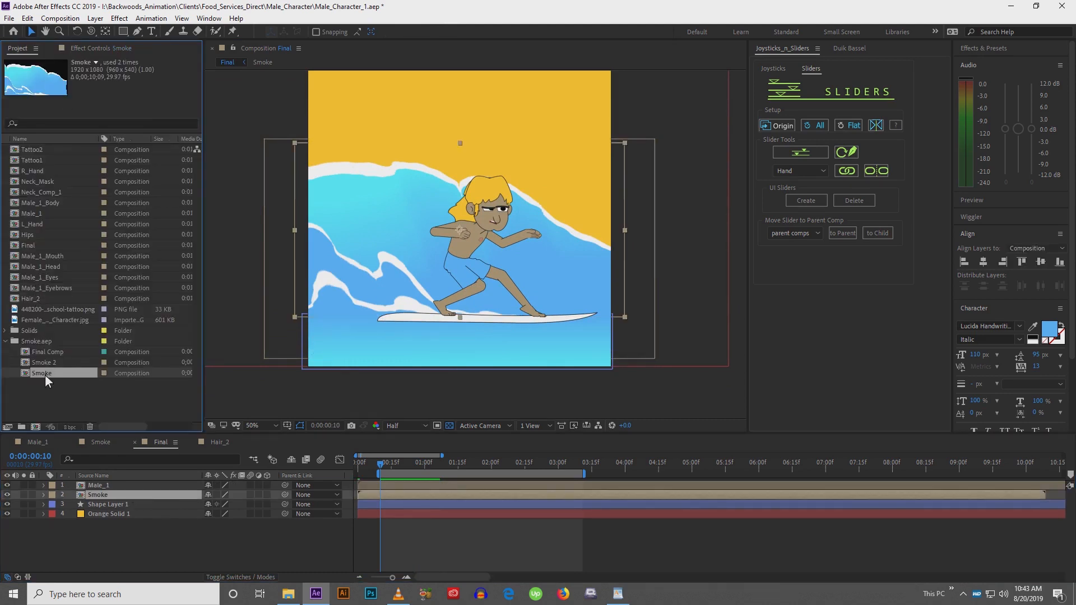
key("ctrl+d")
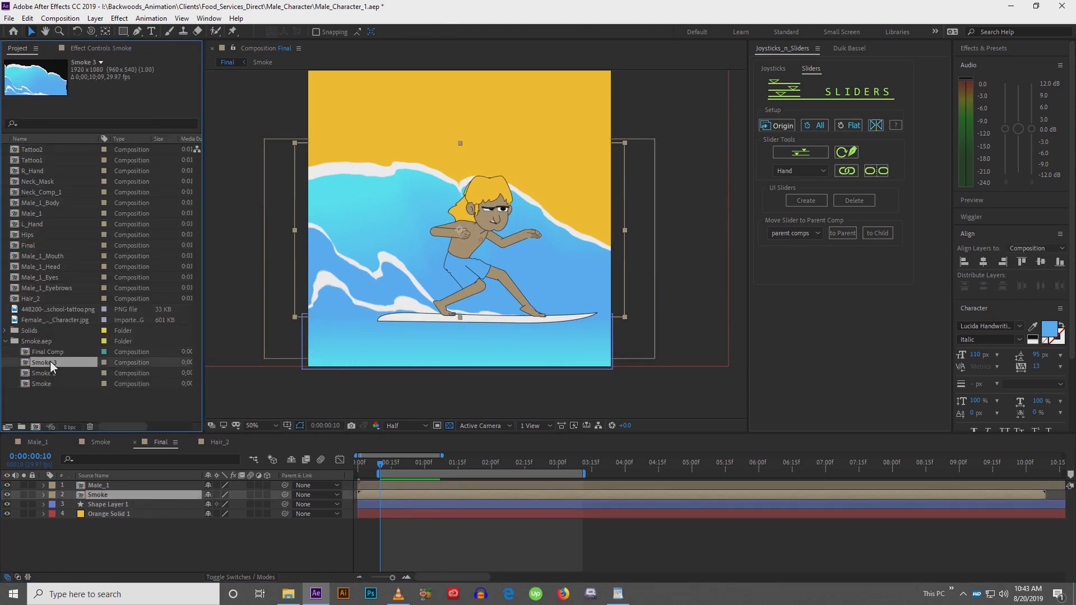
left_click_drag(50, 362, 95, 483)
Open the duplicated Smoke comp and hide every layer except Shape Layer 8
double_click(100, 489)
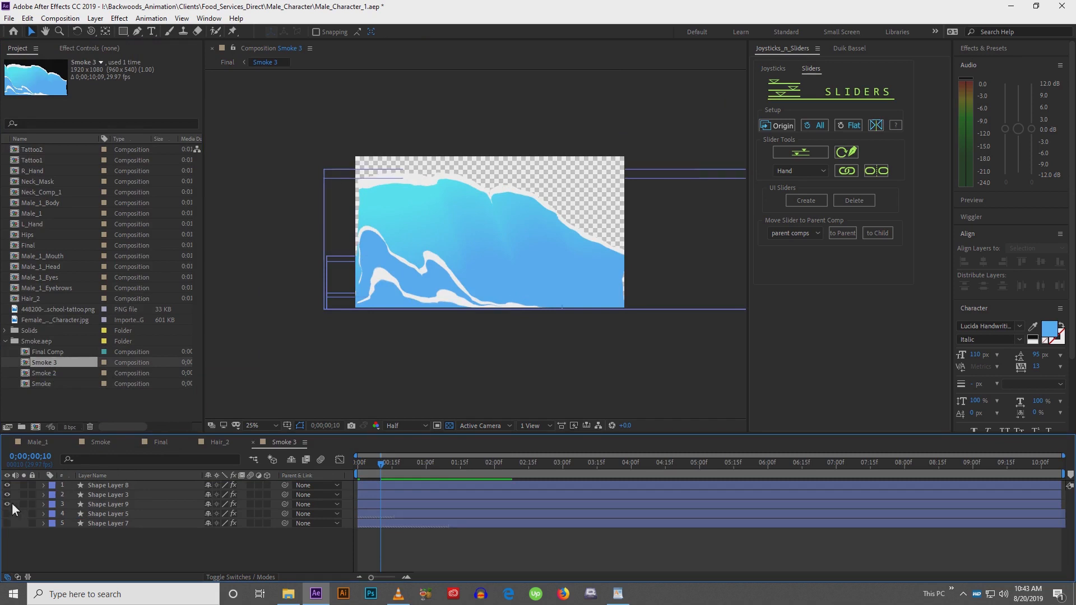
left_click_drag(7, 495, 7, 519)
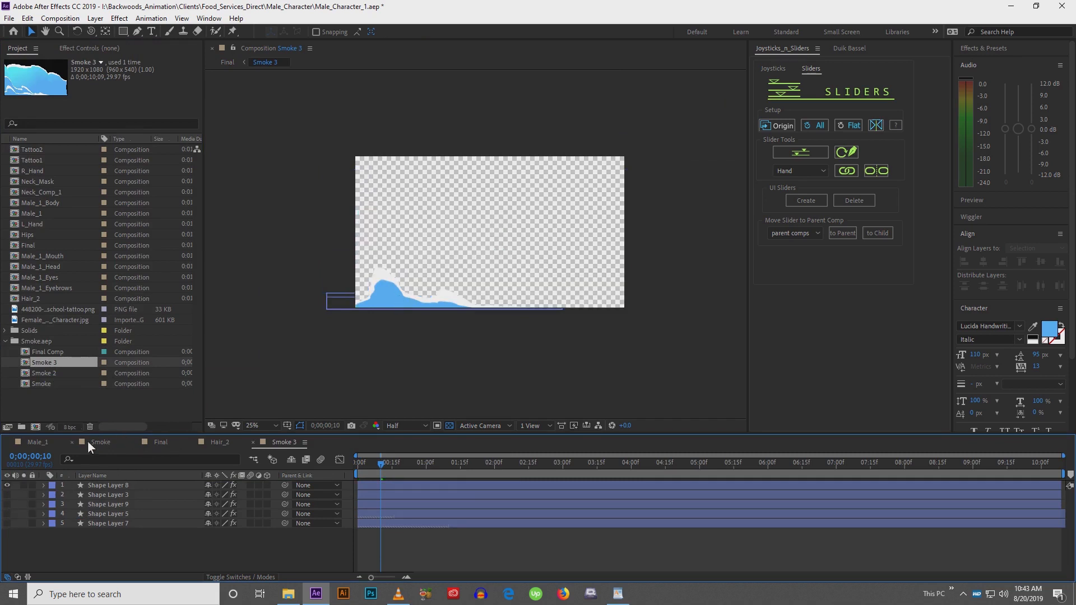
Back in the Final comp, move the duplicated Smoke layer up so its wave sits along the surfboard
left_click(161, 443)
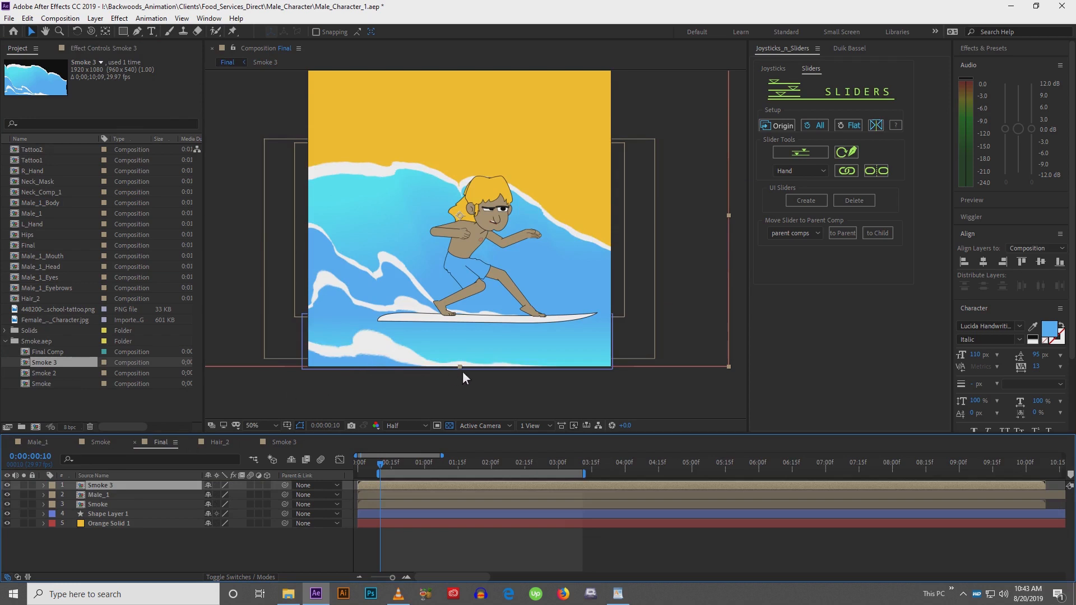
left_click_drag(462, 366, 467, 310)
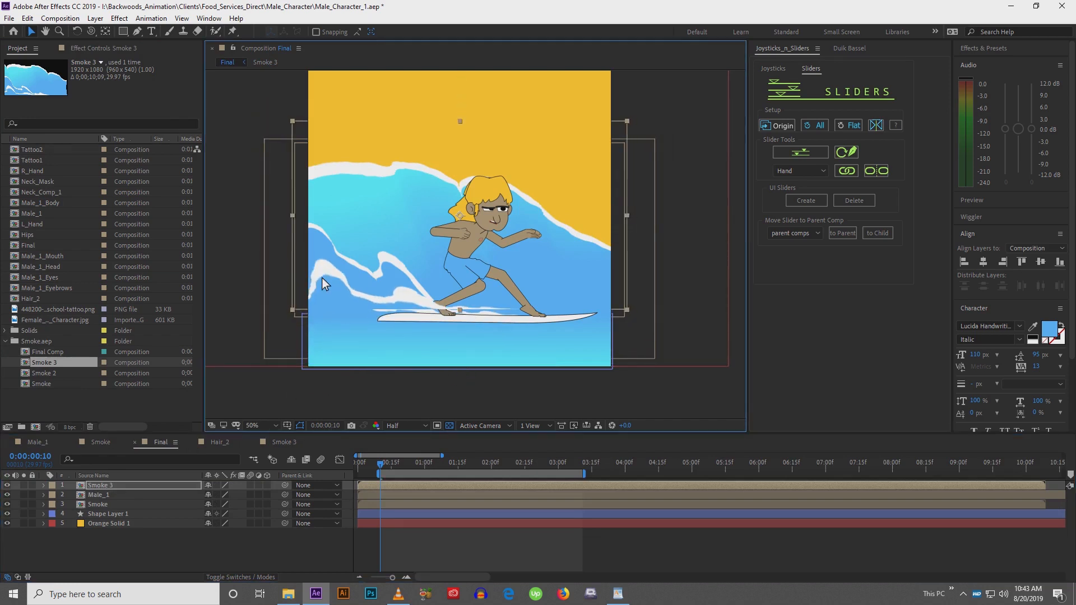
left_click_drag(359, 293, 369, 307)
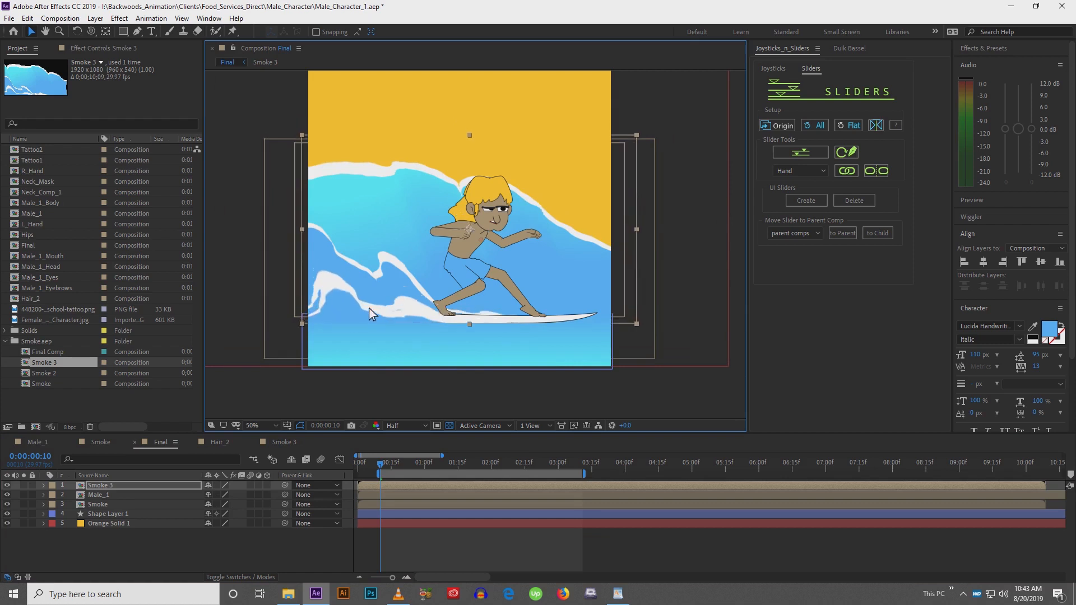
Hide the Shape Layer 1 and Orange Solid 1 layers in the Final comp
left_click(102, 514)
left_click_drag(8, 514, 7, 524)
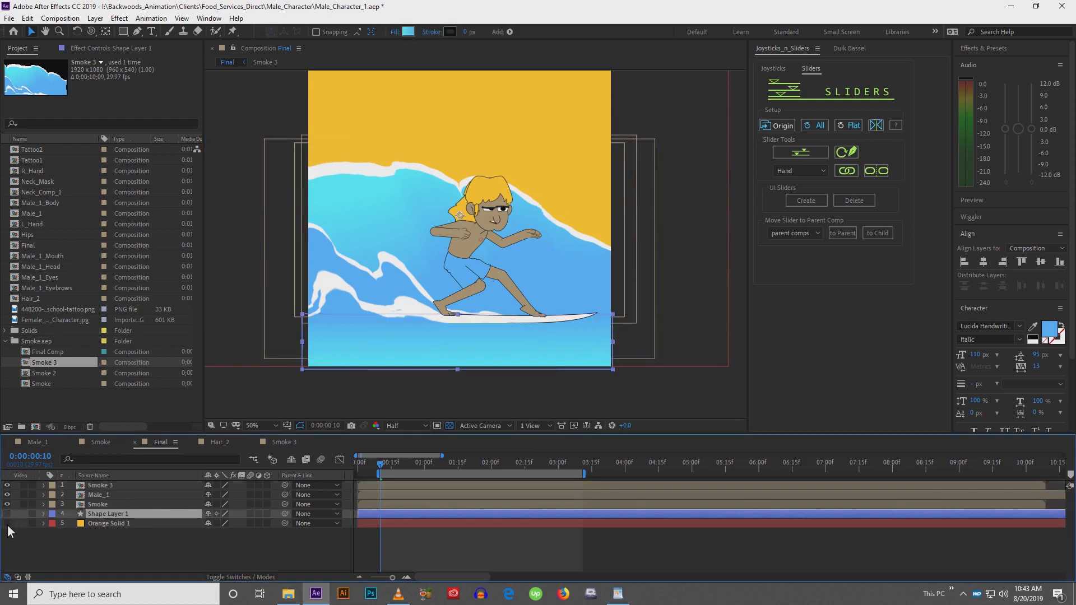
left_click(294, 382)
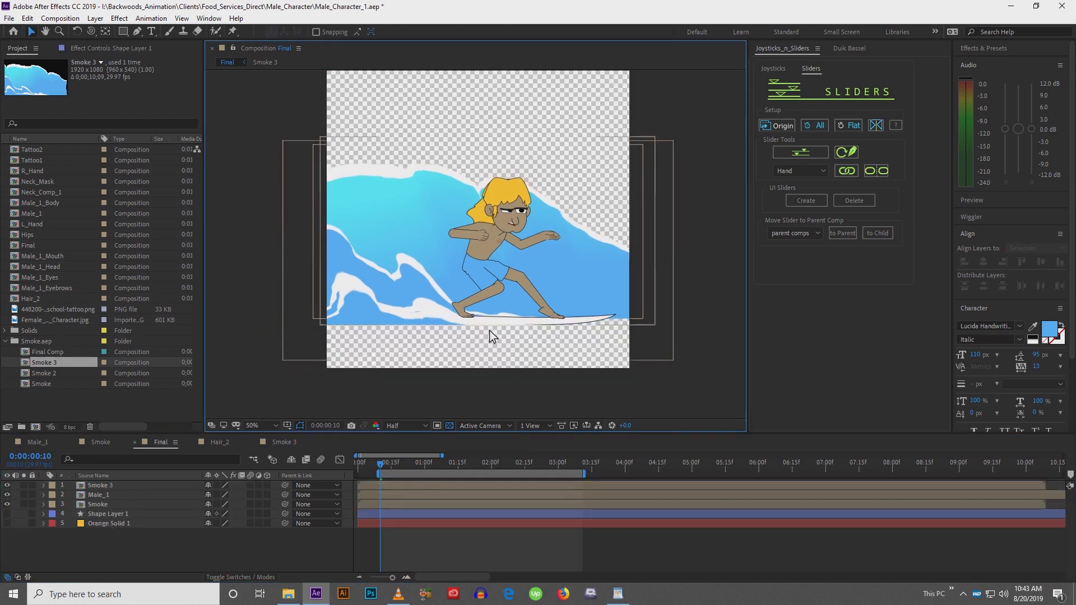
Shift the duplicated Smoke layer slightly earlier in time and preview the waves
left_click_drag(382, 463, 412, 467)
left_click(99, 505)
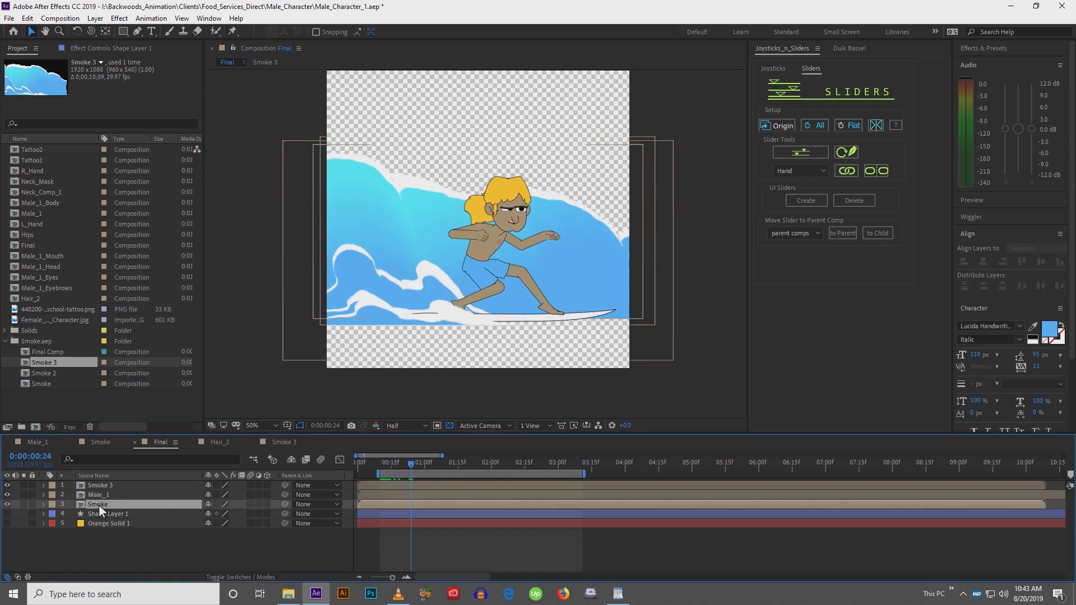
left_click(112, 485)
left_click_drag(418, 487, 400, 484)
key("space")
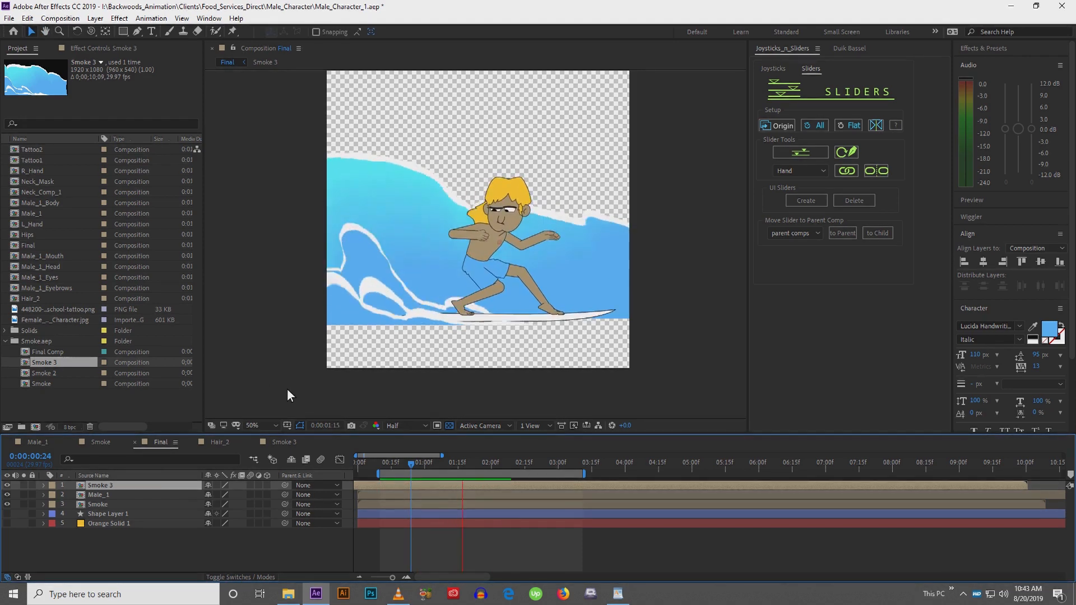
key("space")
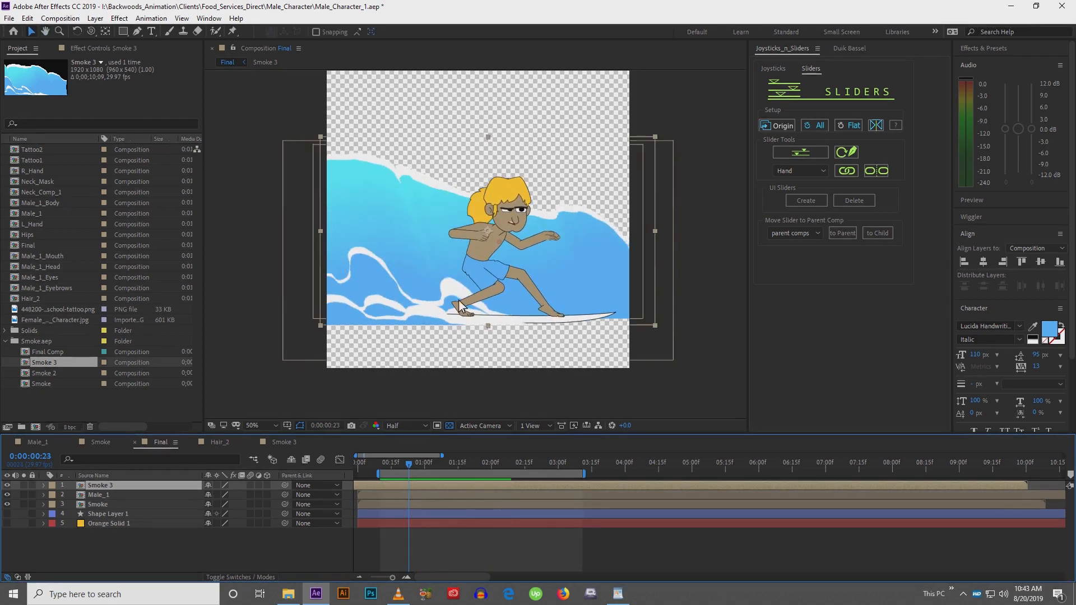
Nudge the Male_1 surfer layer to the left in four large steps
left_click(98, 497)
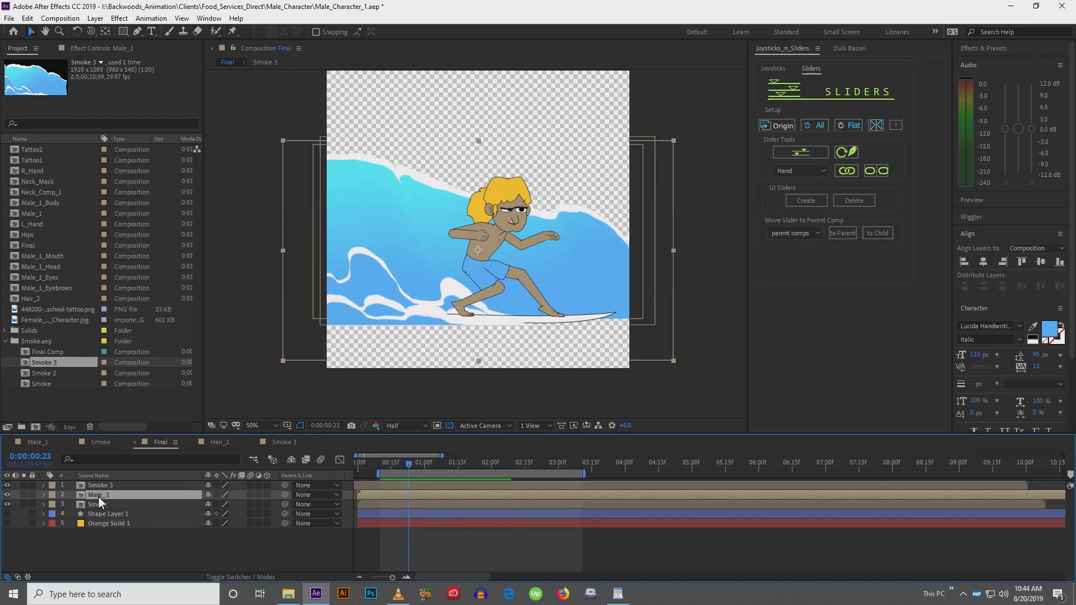
key("shift+Left")
key("shift+Left")
key("shift+Left")
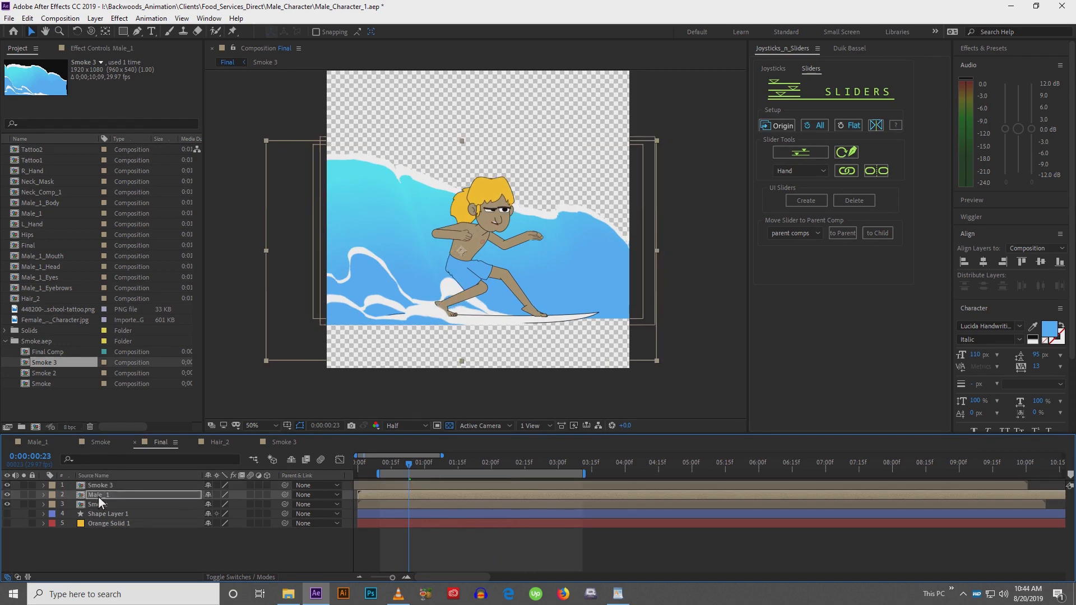
key("shift+Left")
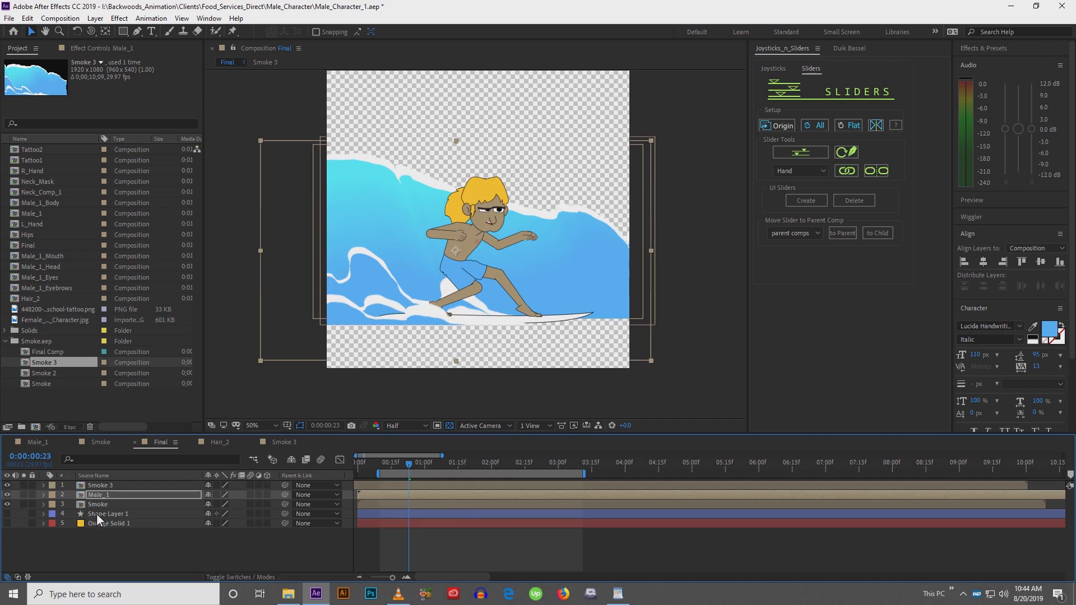
Toggle the Orange Solid 1 background on and off to compare the scene
left_click(97, 513)
left_click(96, 523)
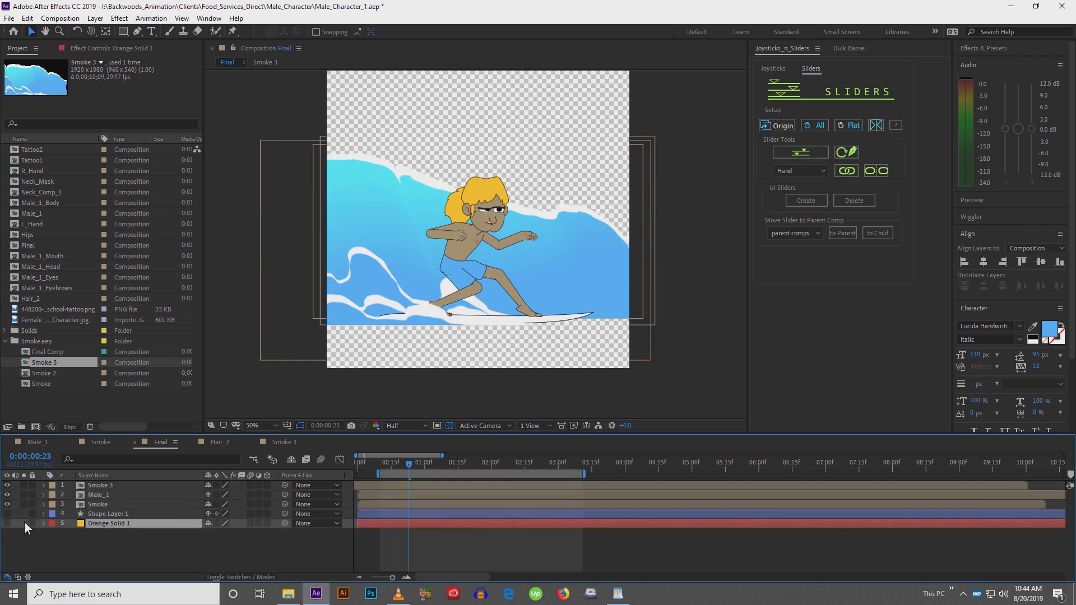
left_click(6, 524)
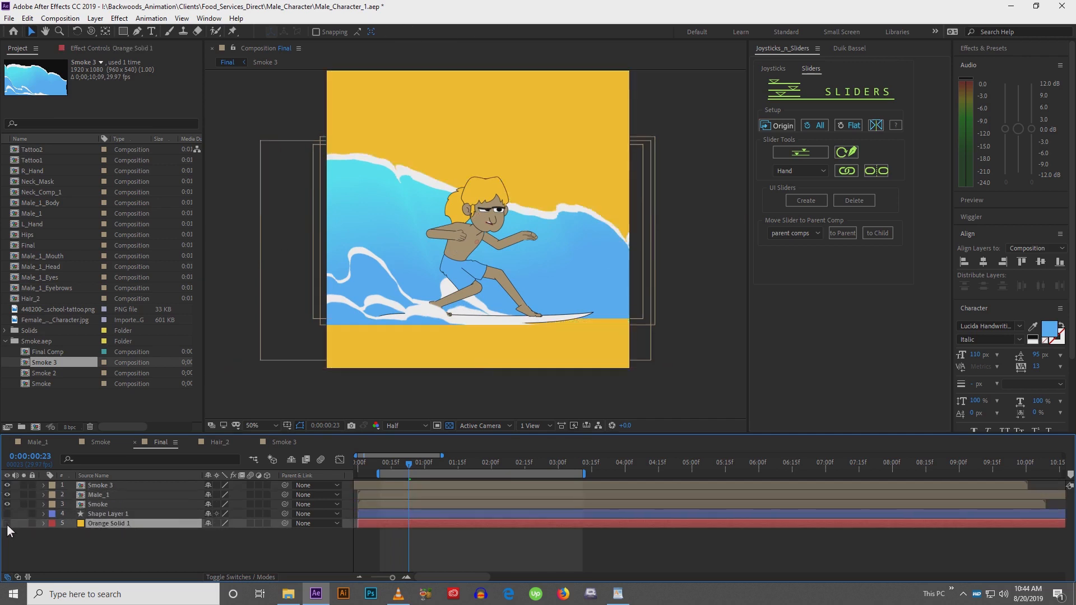
left_click(6, 524)
Create a new full-size orange solid layer in the Final comp with the default settings
left_click(102, 553)
left_click(95, 18)
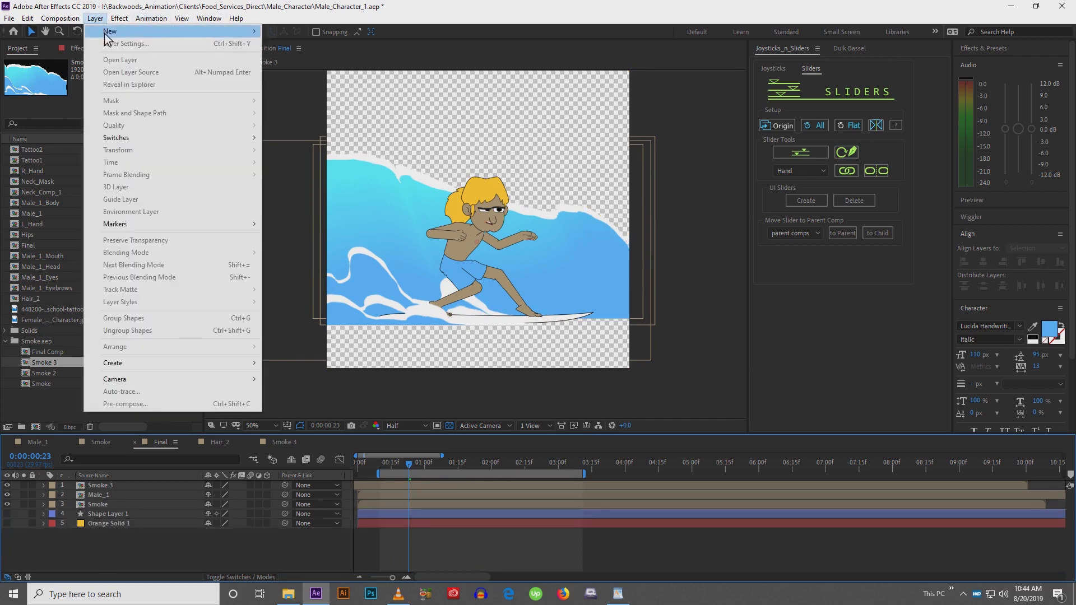
mouse_move(249, 37)
left_click(300, 46)
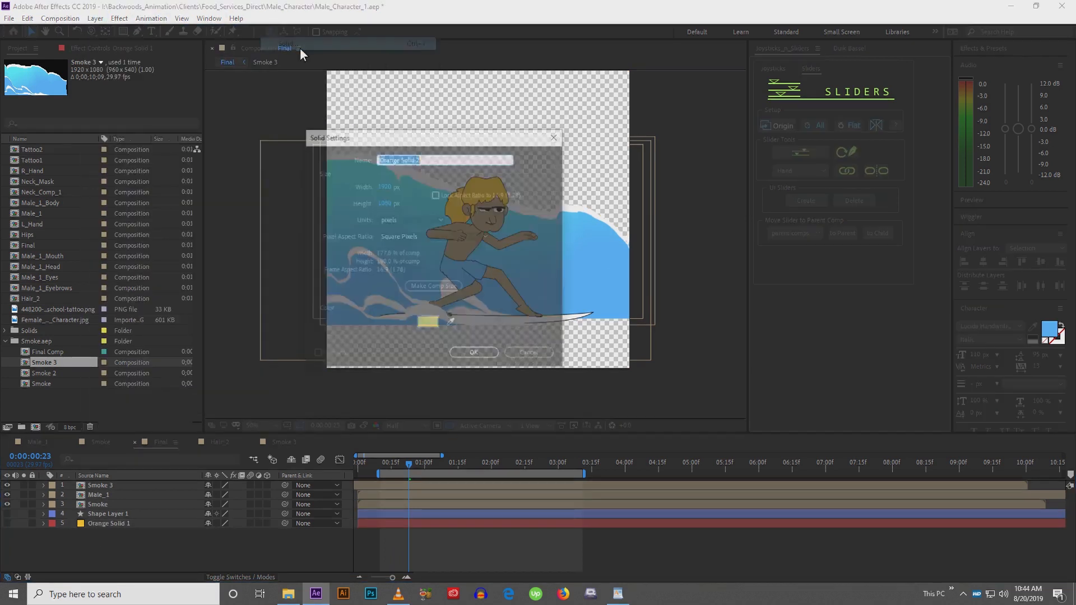
left_click_drag(456, 148, 218, 122)
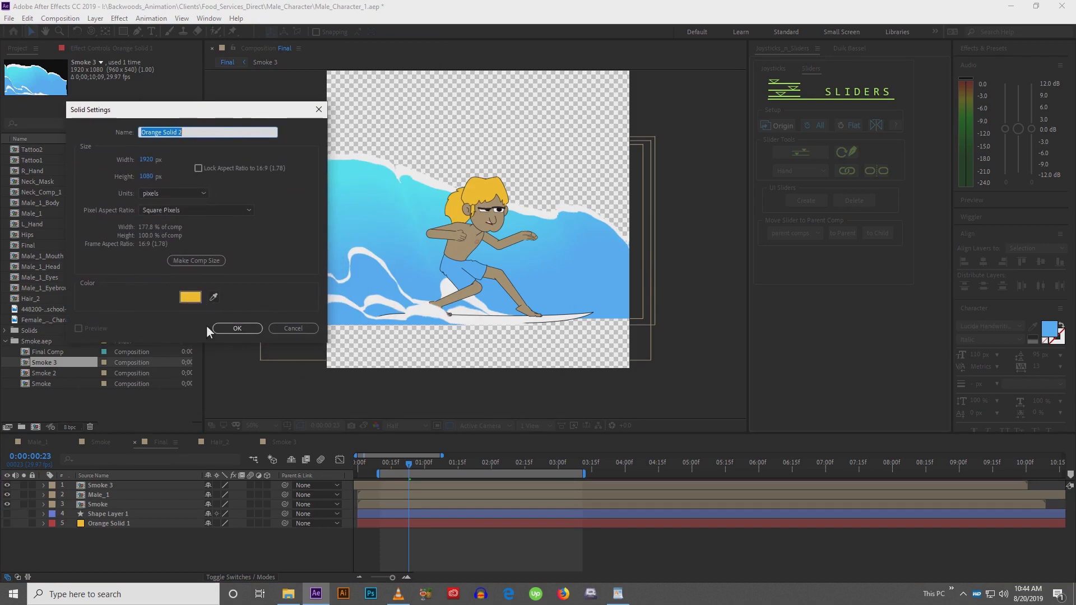
left_click(230, 329)
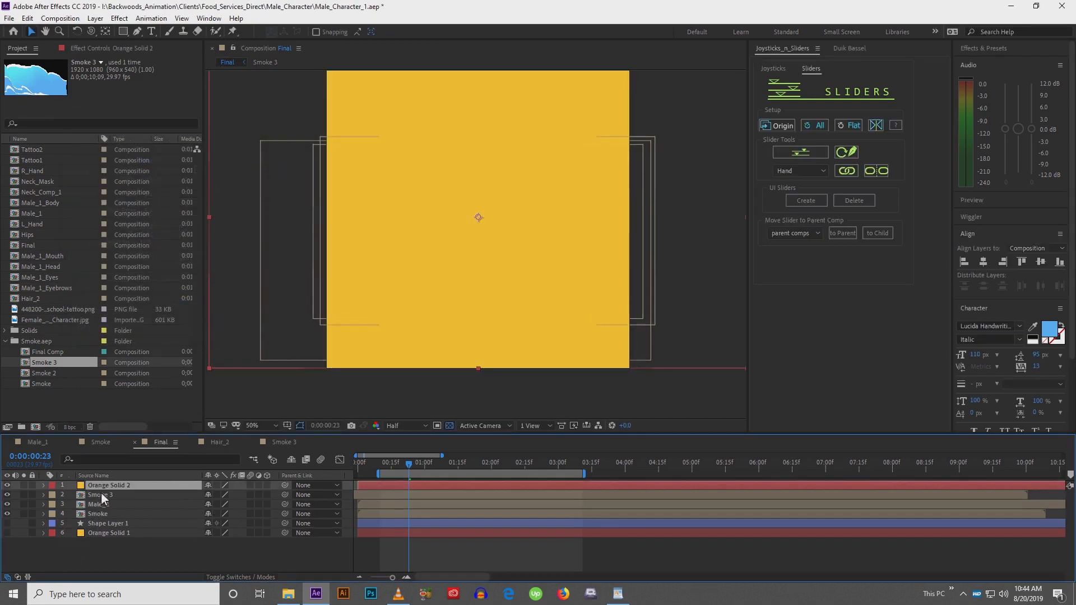
Move the new orange solid to the bottom of the layer stack and delete Orange Solid 1
left_click_drag(101, 487, 106, 526)
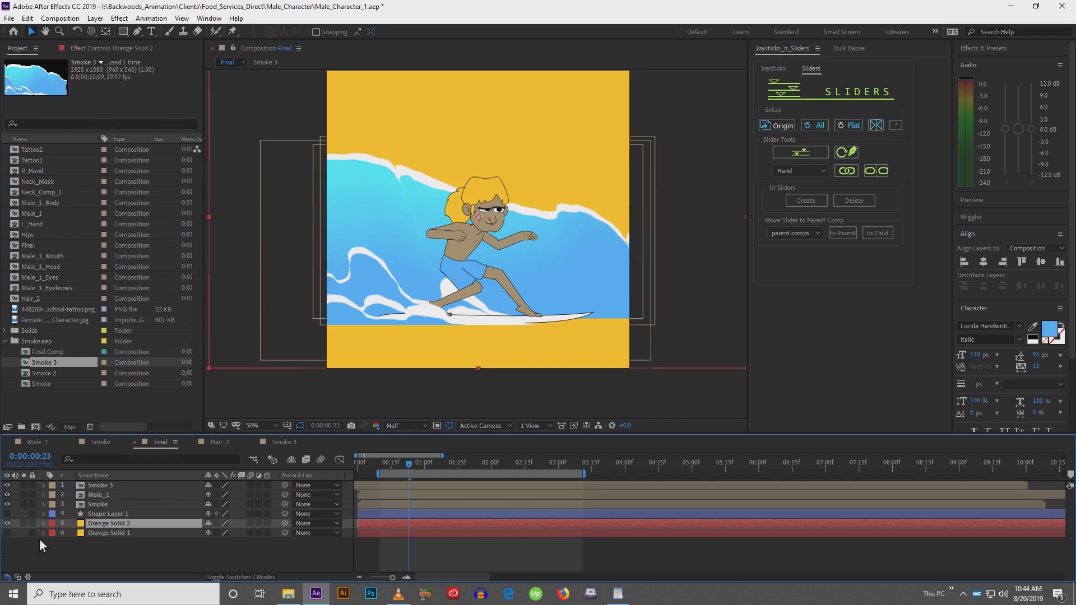
left_click(105, 534)
key("Delete")
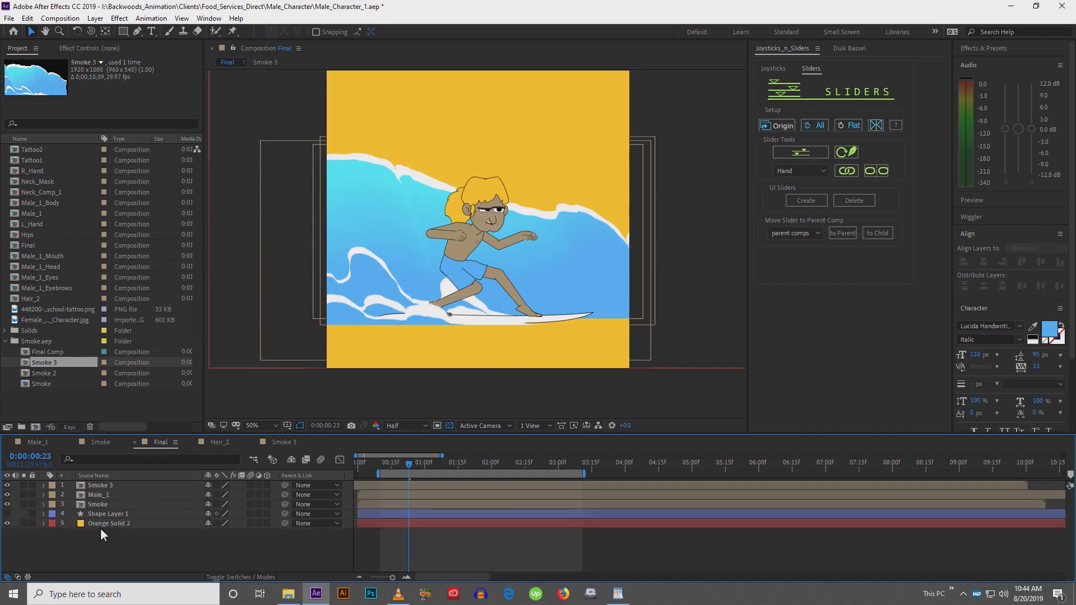
Delete Shape Layer 1 from the Final comp
left_click(106, 506)
left_click(103, 514)
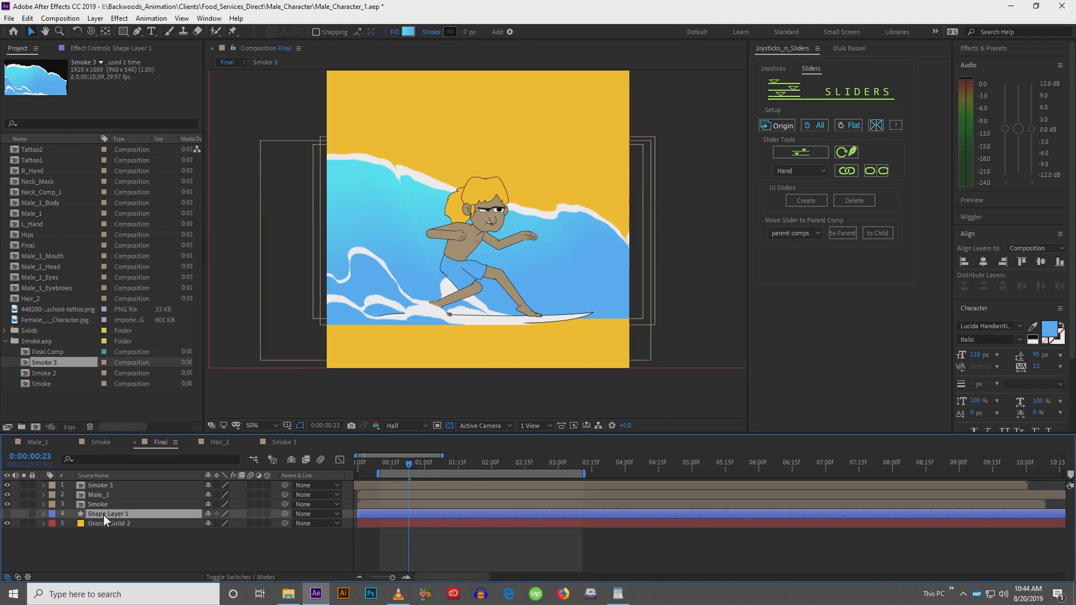
key("Delete")
Draw a rectangle across the bottom of the comp below the board and set its stroke width to 0 px
left_click(124, 32)
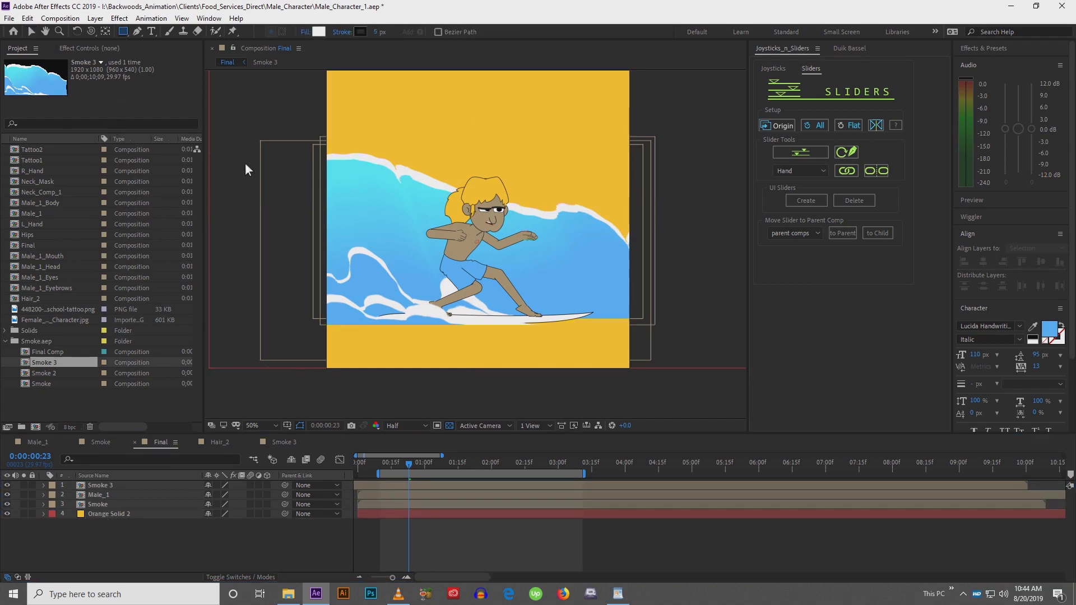
left_click_drag(315, 321, 648, 375)
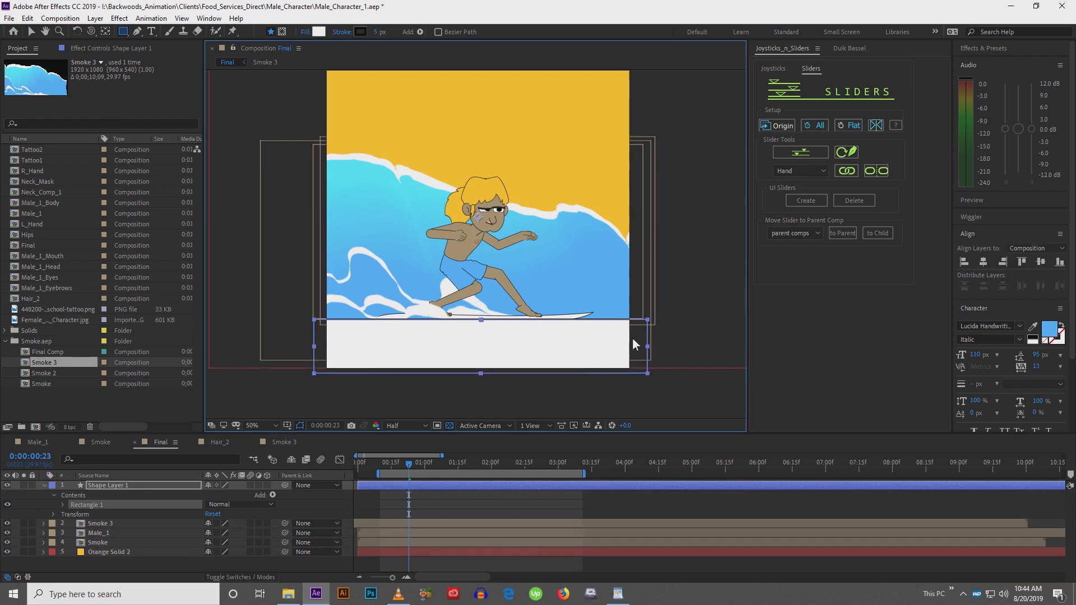
left_click_drag(371, 32, 318, 38)
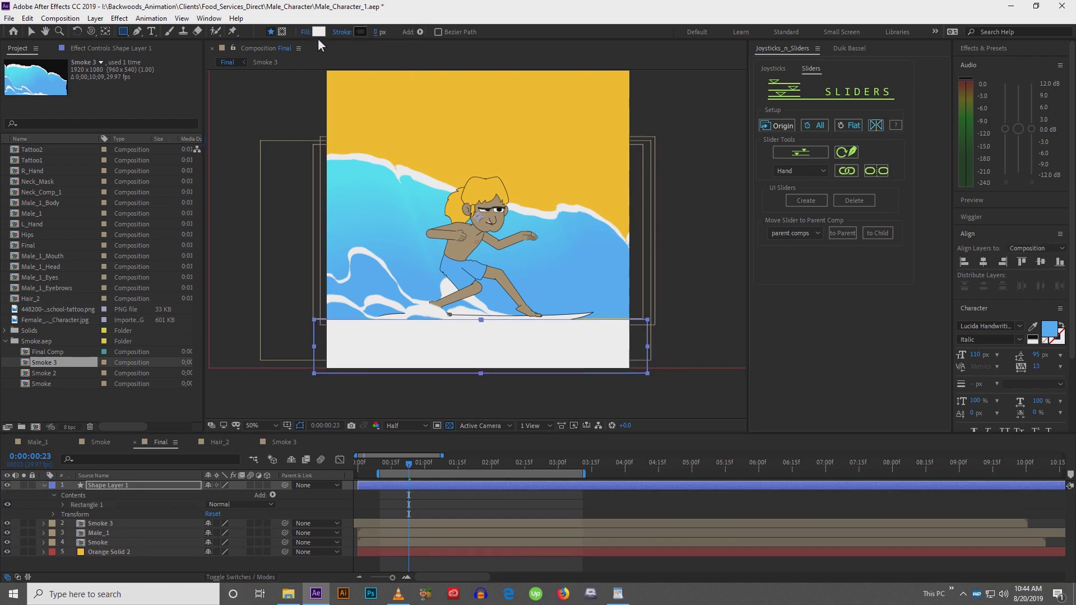
Move the rectangle layer beneath the Smoke layer and change its fill to a linear gradient
left_click_drag(120, 486, 126, 548)
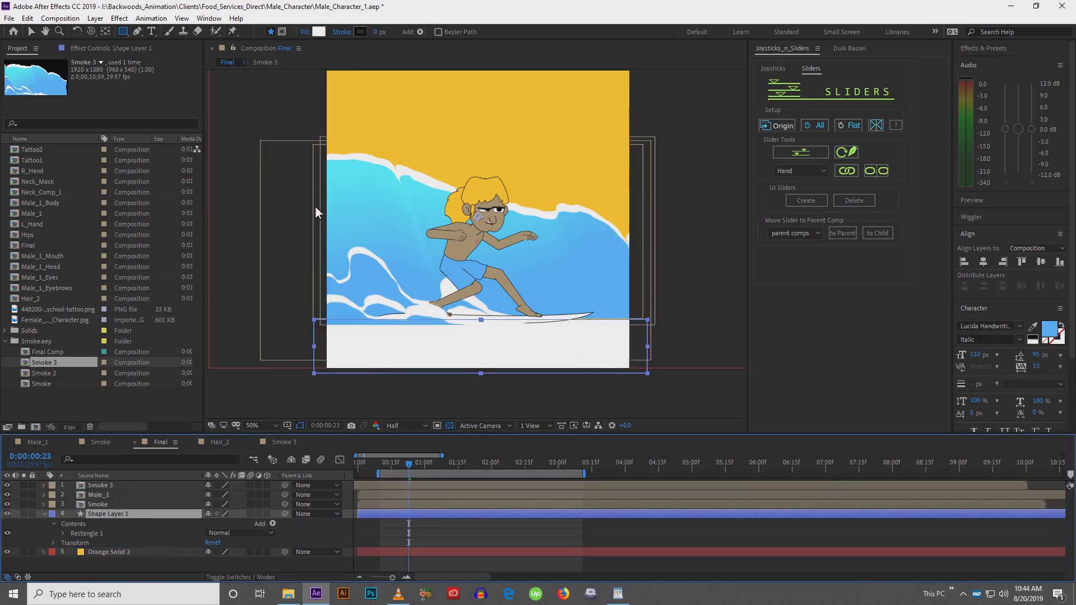
left_click(309, 32)
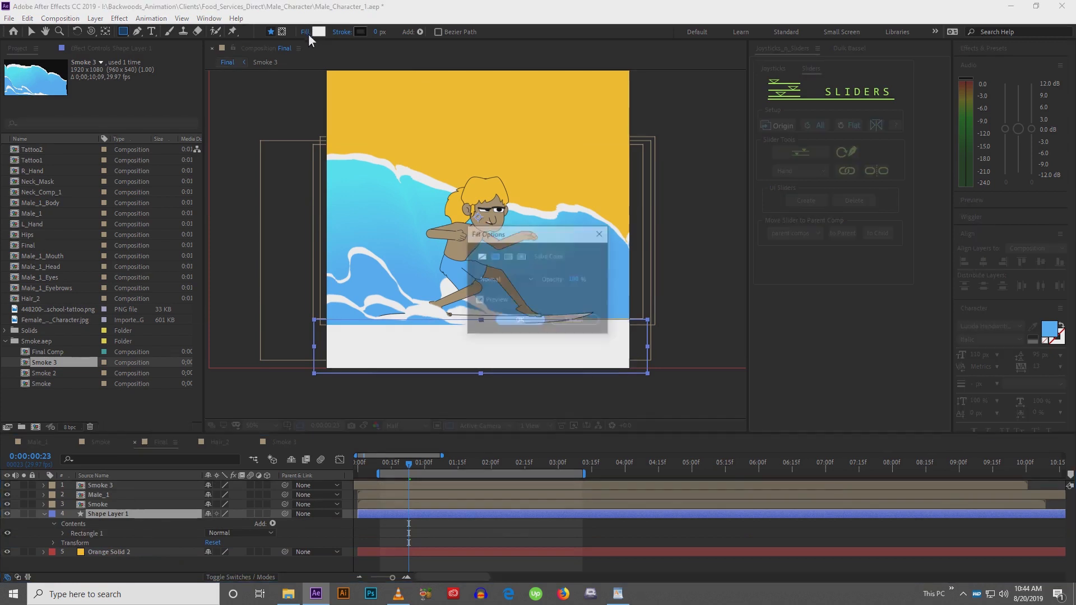
left_click(508, 257)
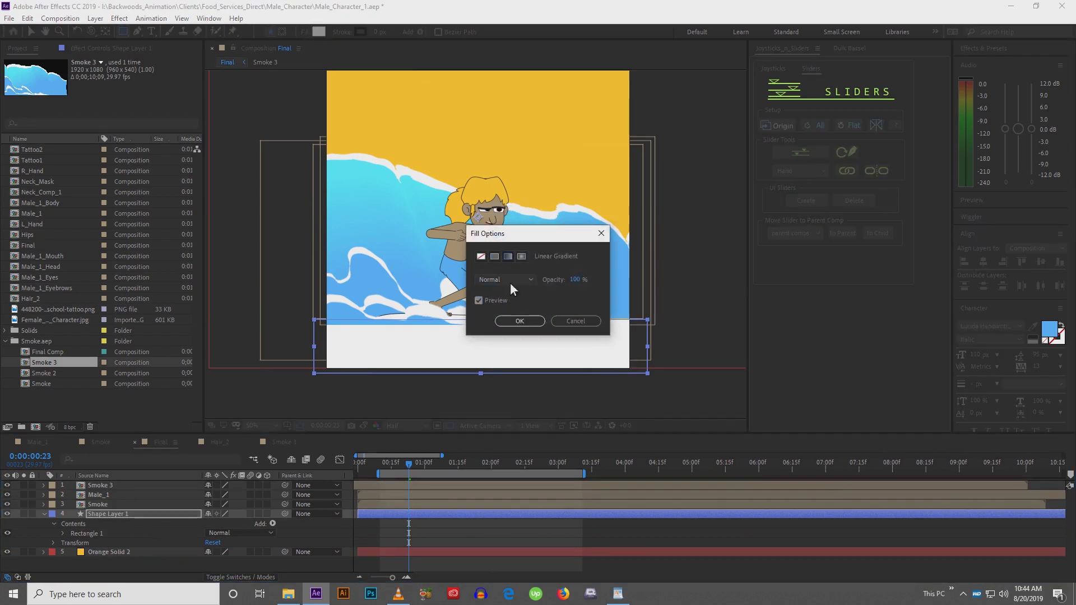
left_click(518, 323)
Drag the gradient's start point upward toward the board to adjust the water blend
key("v")
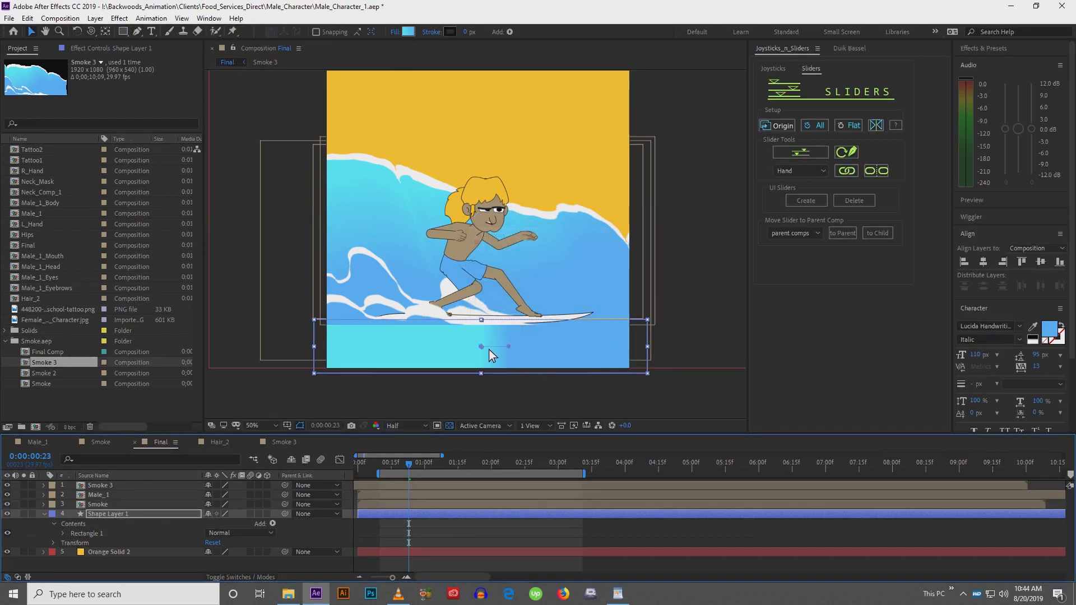
mouse_move(482, 349)
left_mouse_down()
mouse_move(483, 369)
mouse_move(483, 327)
left_mouse_up()
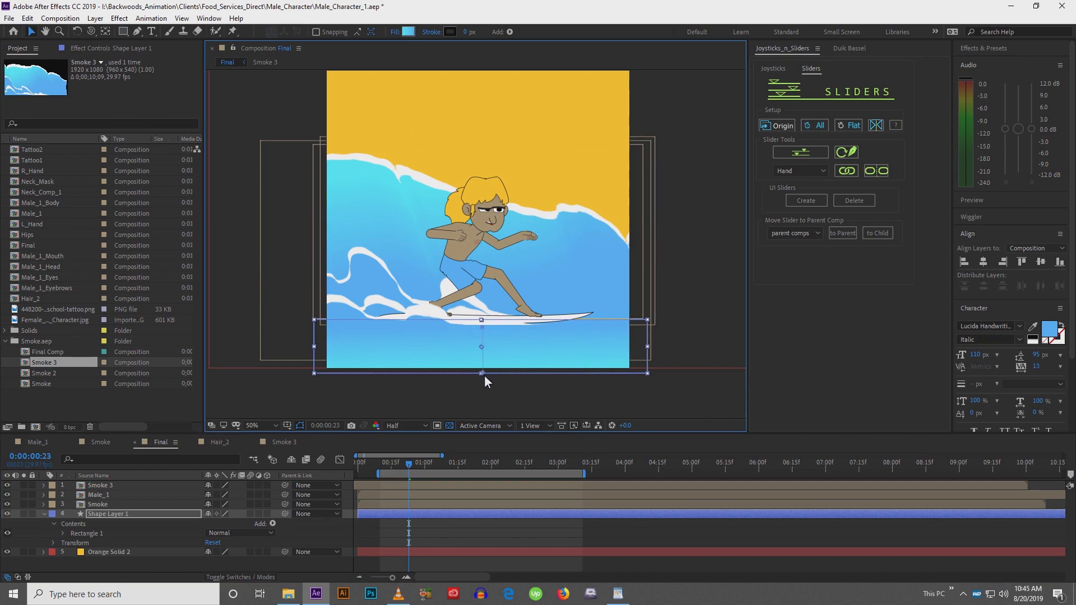
Change the water gradient's start color to the yellow sampled from the sky, keeping the blue end color
double_click(519, 355)
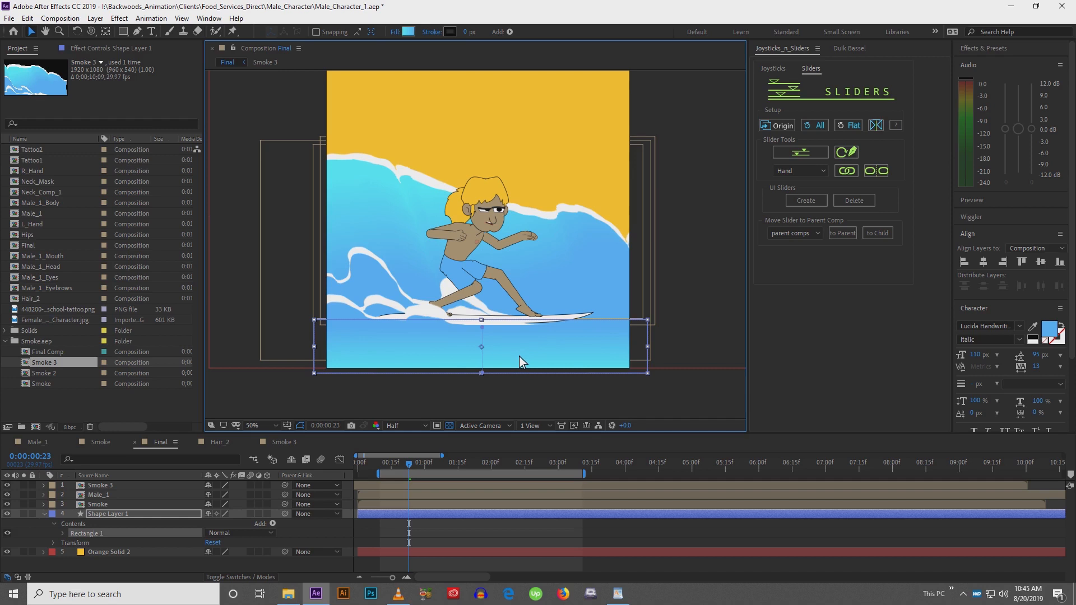
left_click(409, 32)
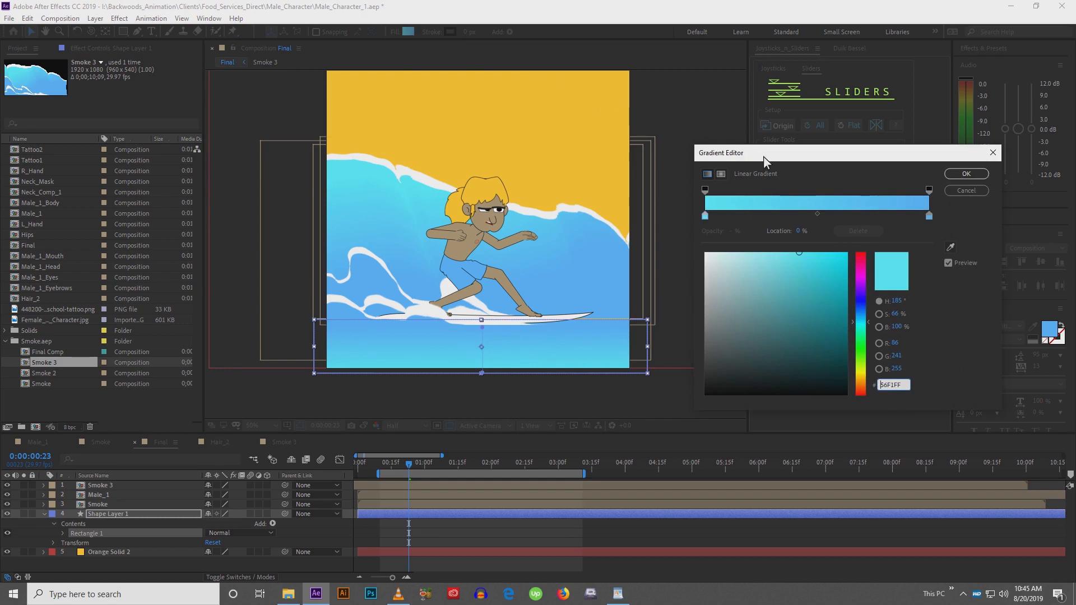
left_click_drag(764, 158, 709, 152)
left_click(650, 211)
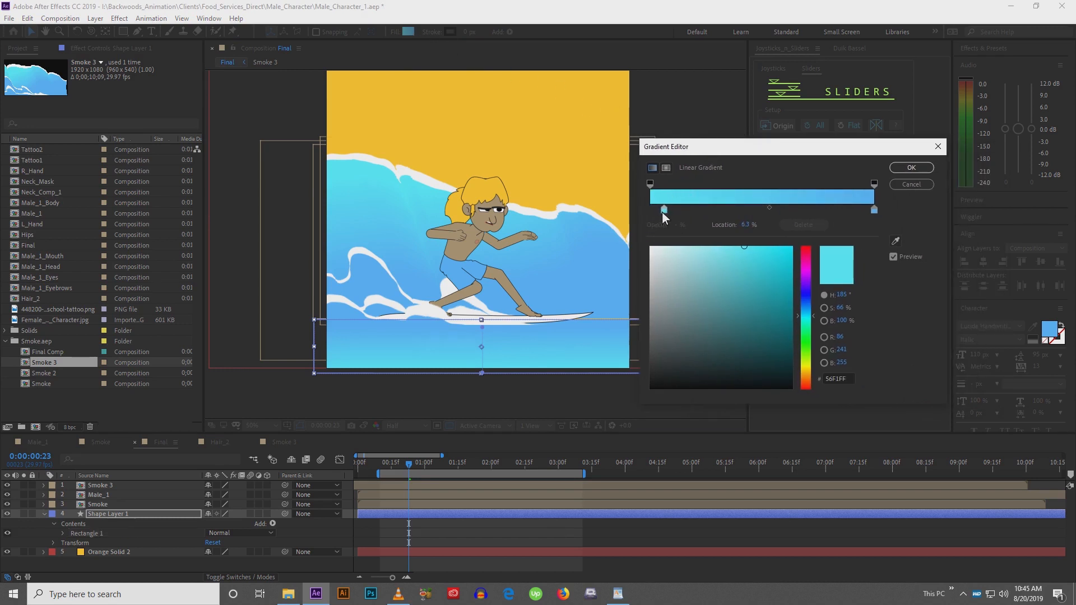
left_click(896, 242)
left_click(562, 143)
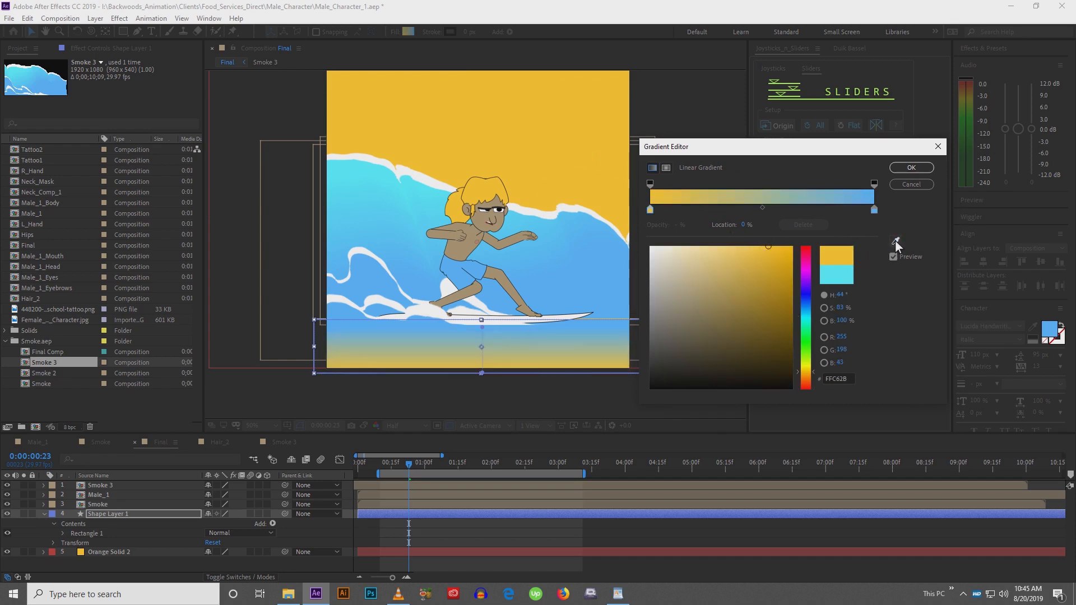
left_click(874, 210)
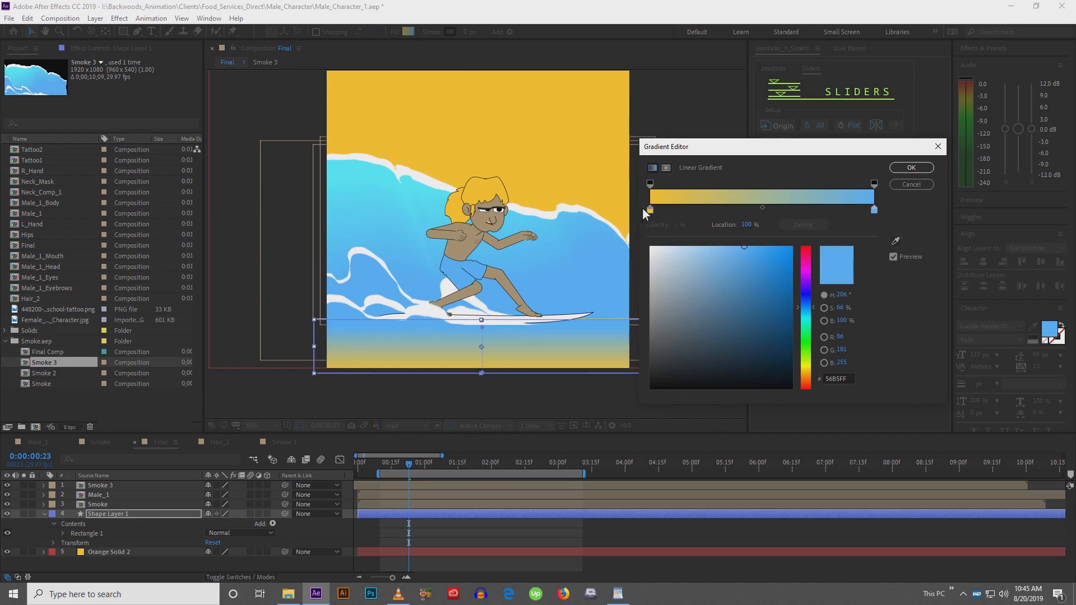
left_click(910, 183)
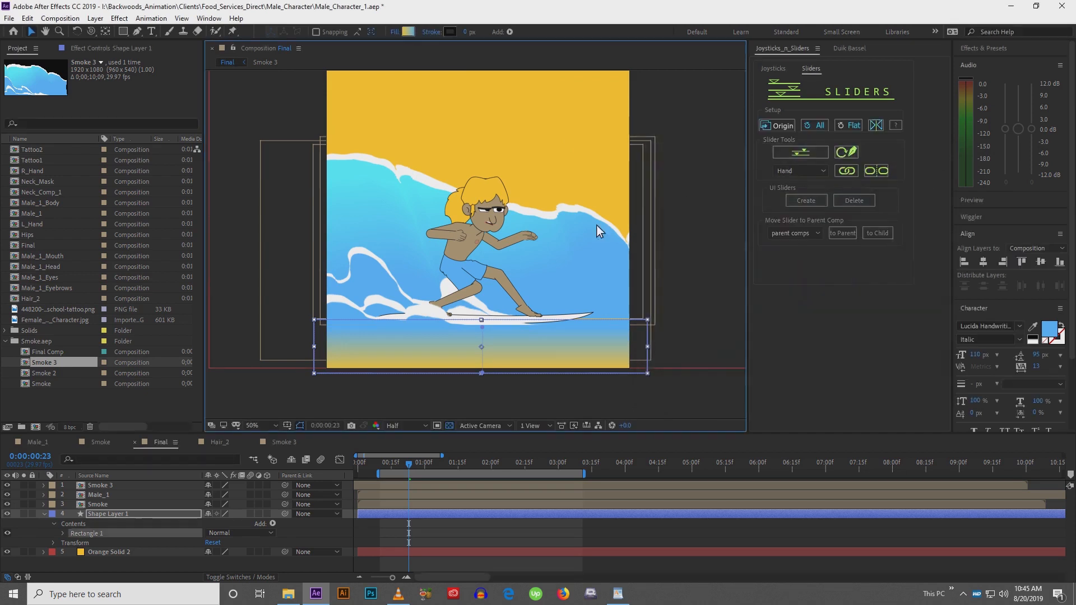
Nudge the gradient water rectangle slightly upward in the Final comp
left_click(715, 300)
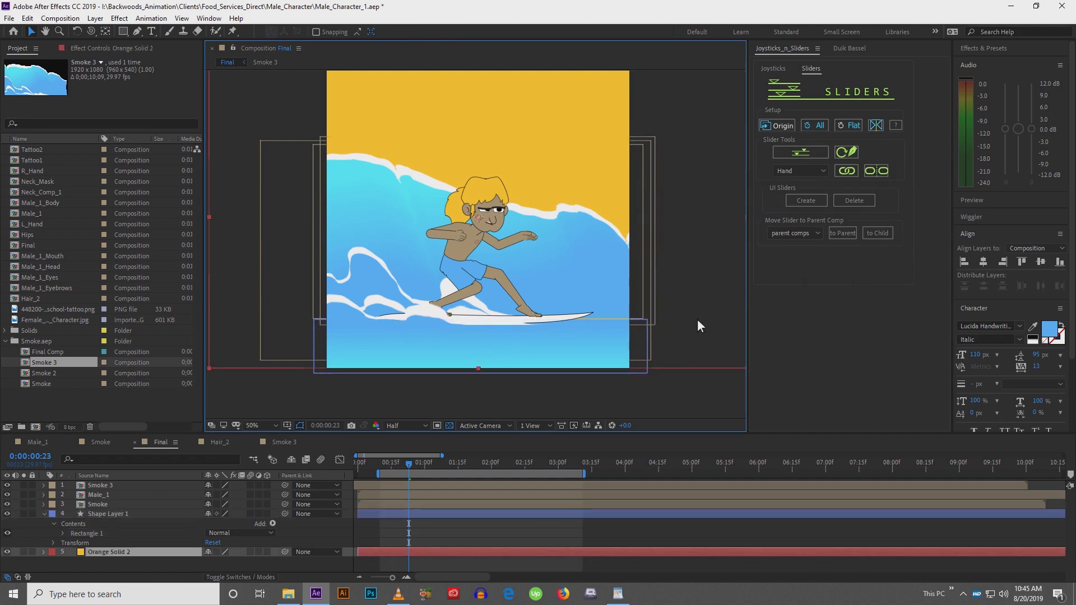
left_click_drag(667, 342, 643, 286)
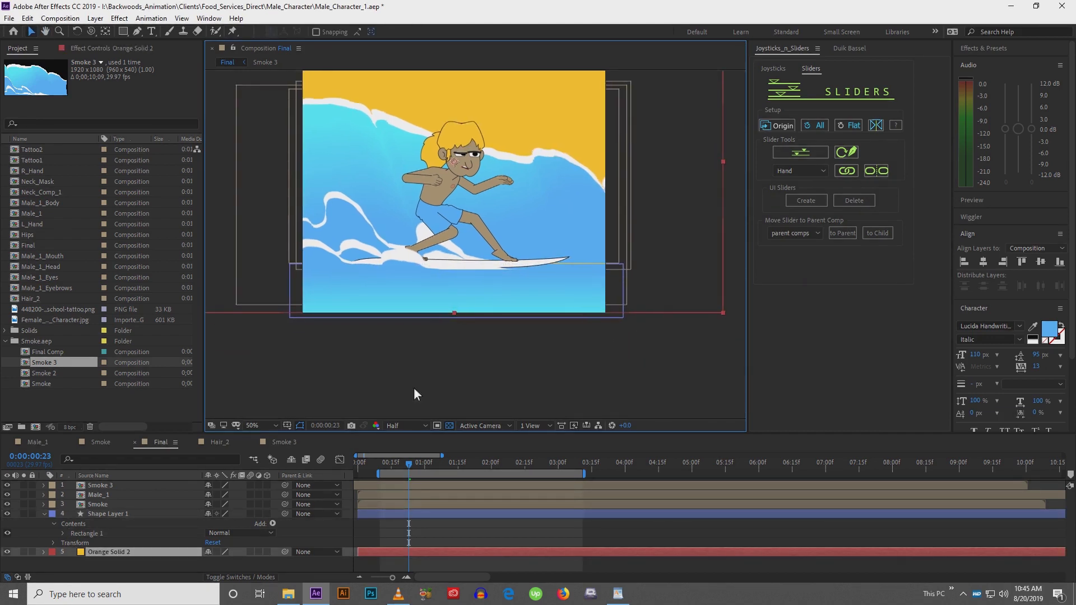
left_click(178, 513)
left_click_drag(479, 297, 479, 294)
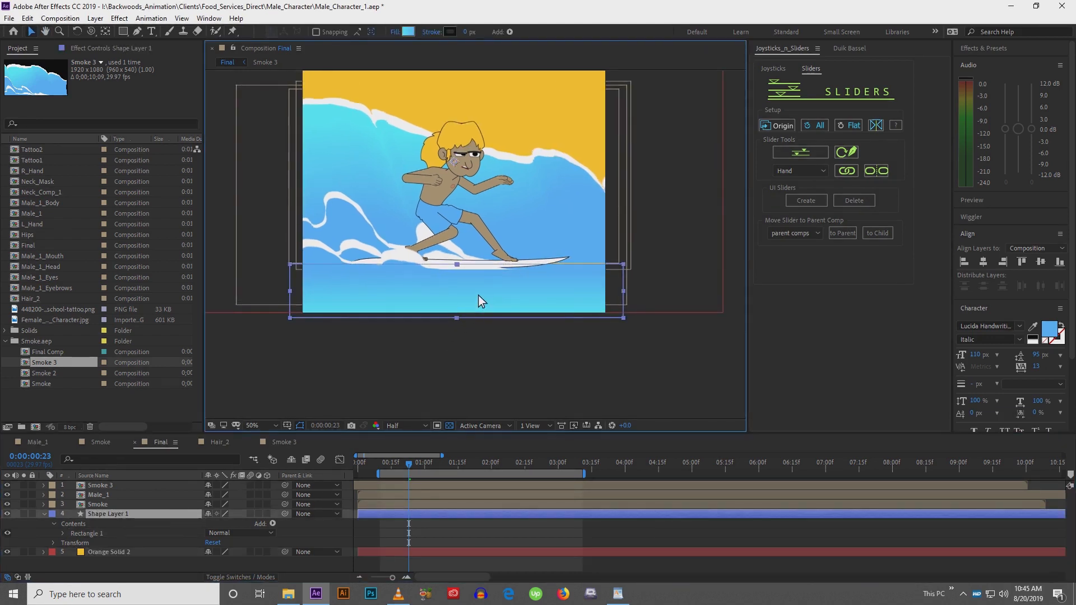
left_click(474, 318)
Play back the Final comp to review the scene
key("space")
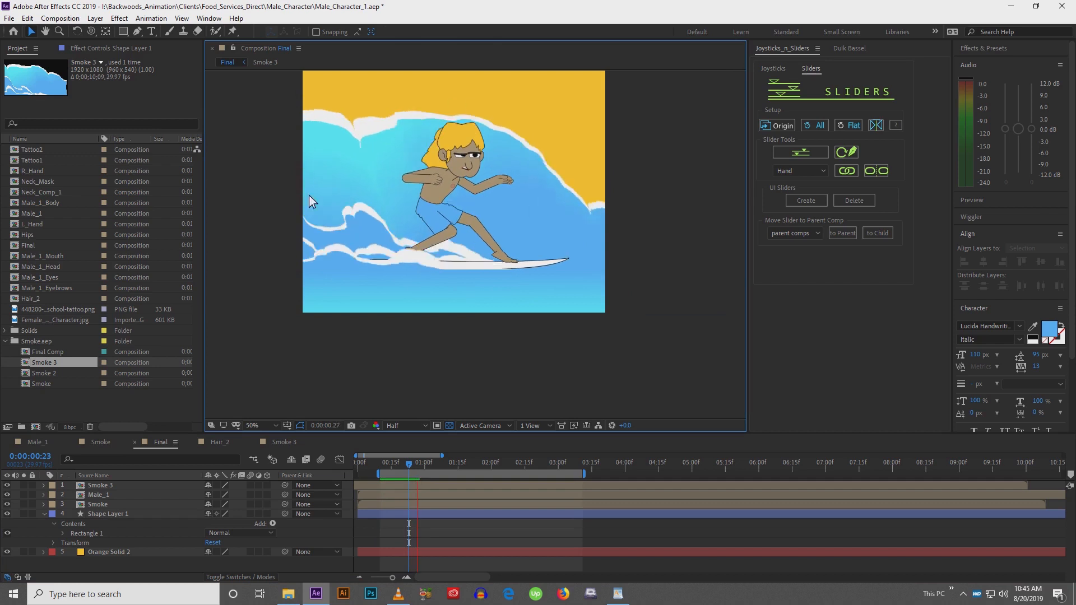
left_click_drag(301, 347, 305, 379)
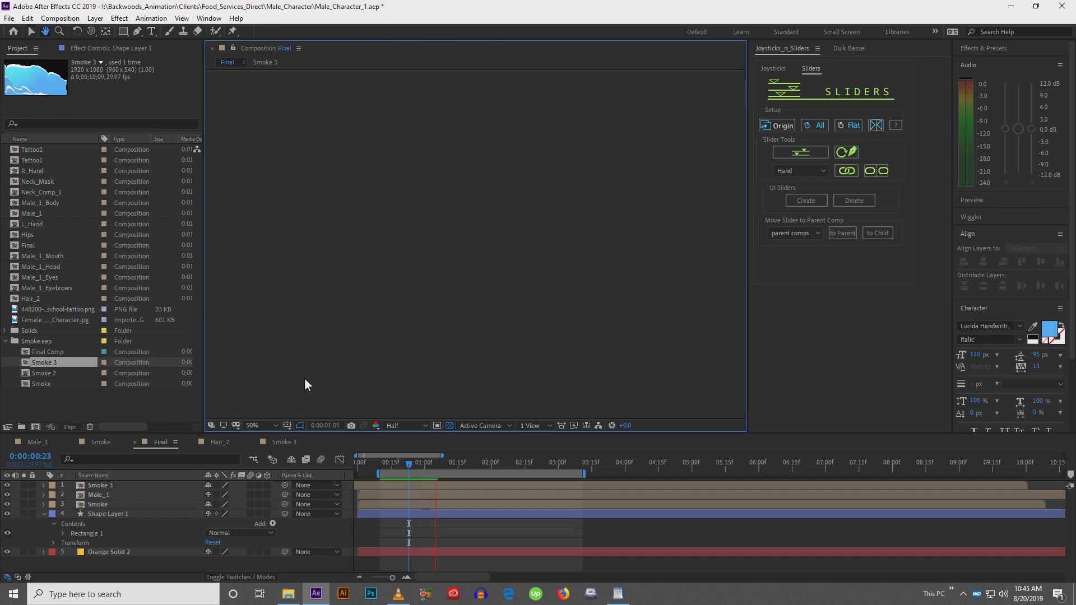
left_click_drag(255, 296, 266, 305)
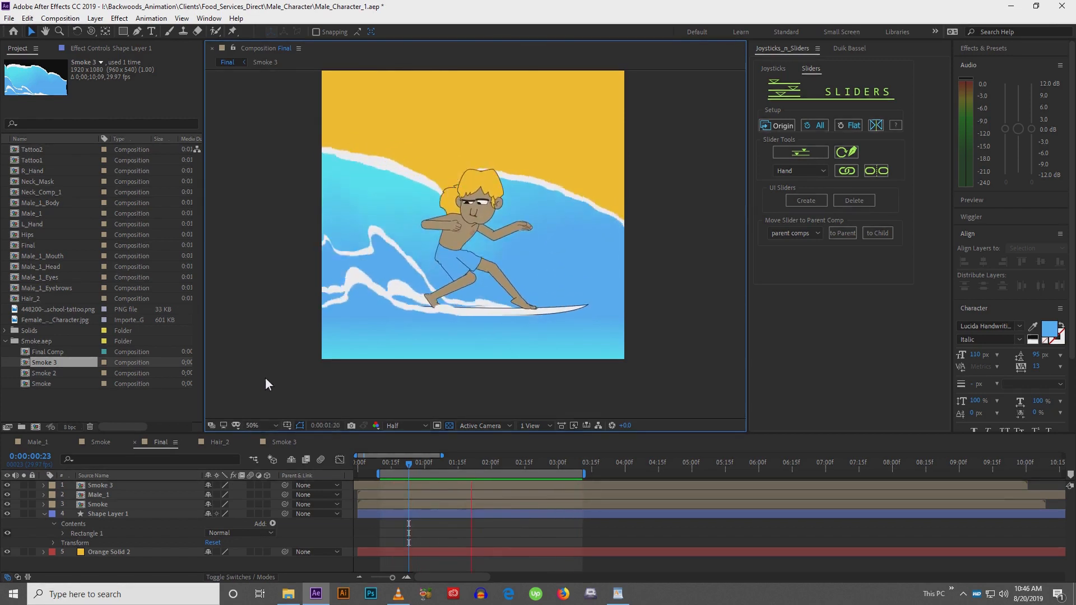
Duplicate the Smoke comp as Smoke 4 and the Smoke layer, replacing the duplicated layer's source with Smoke 4
left_click(45, 515)
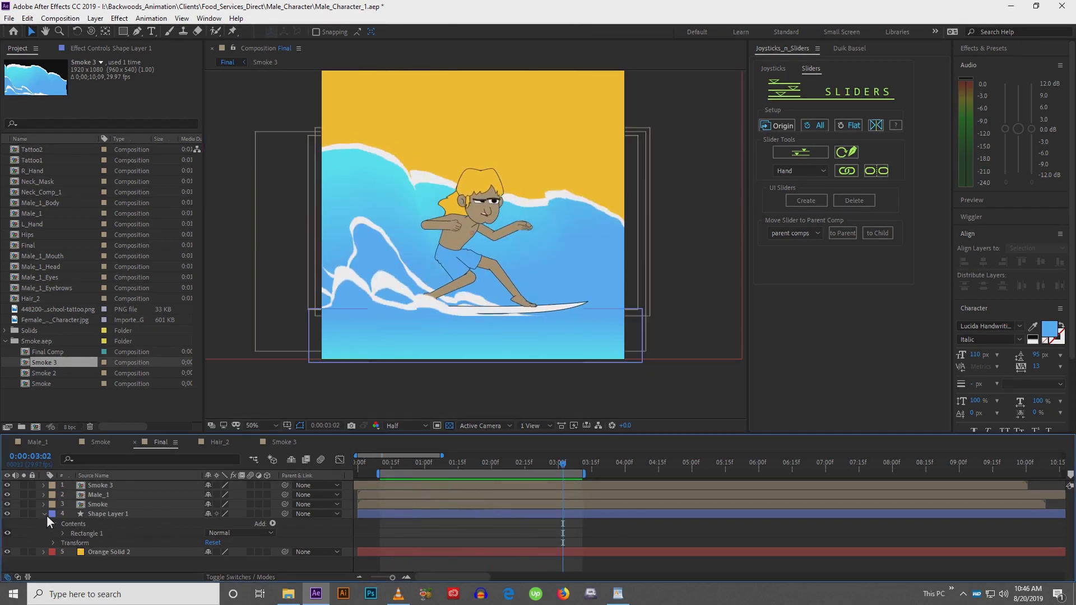
left_click(44, 514)
left_click(96, 505)
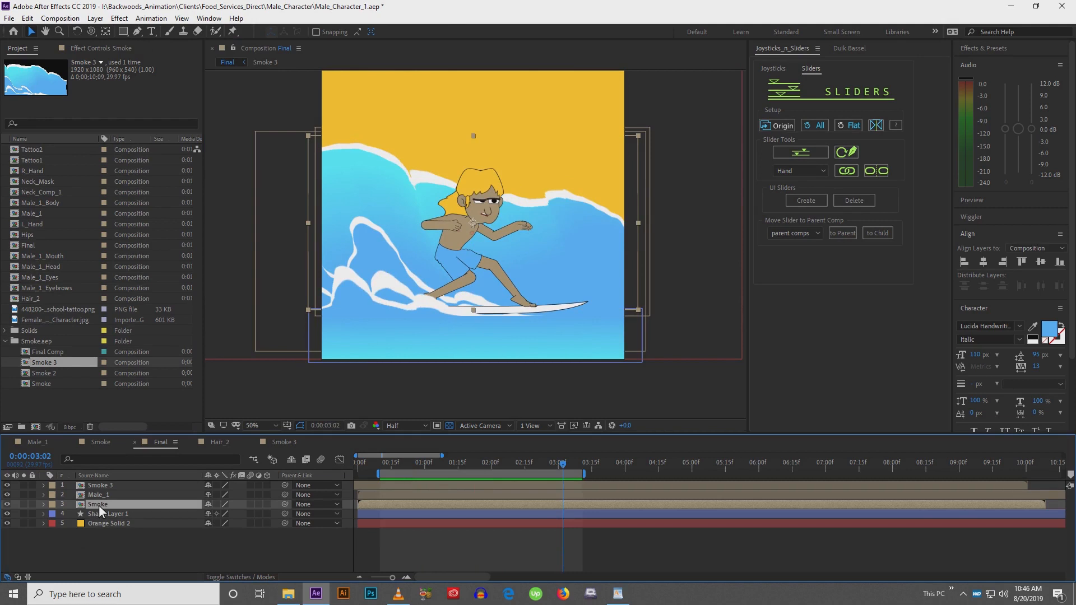
left_click(101, 486)
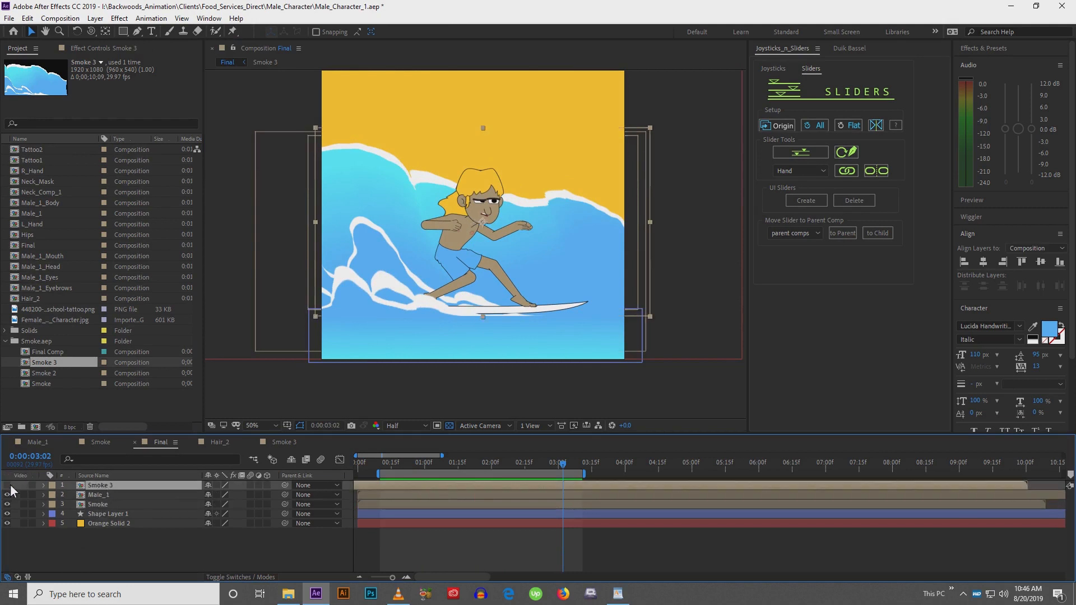
left_click(102, 504)
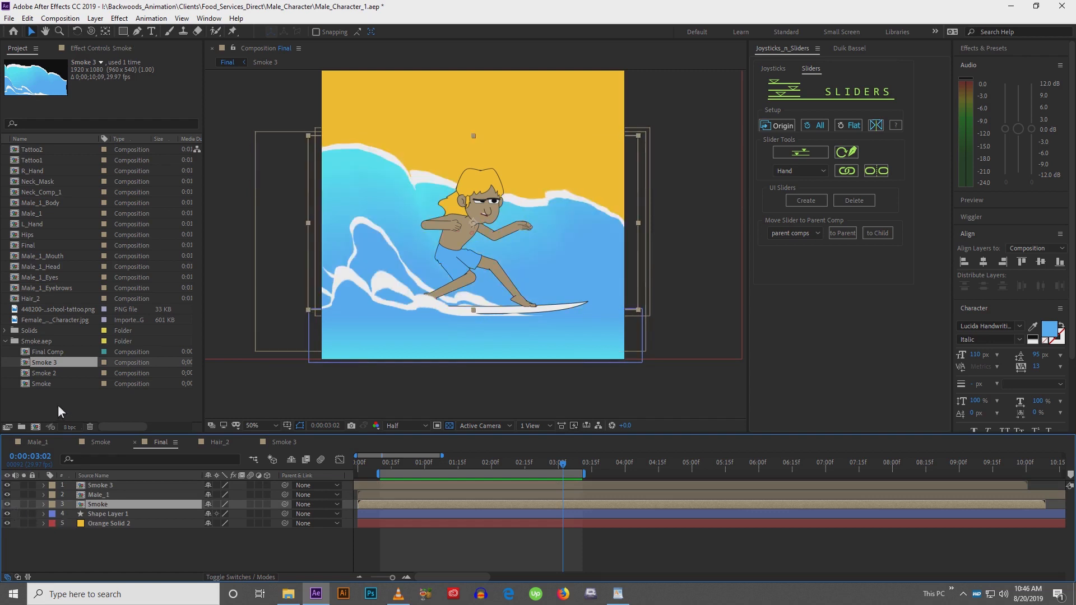
left_click(45, 384)
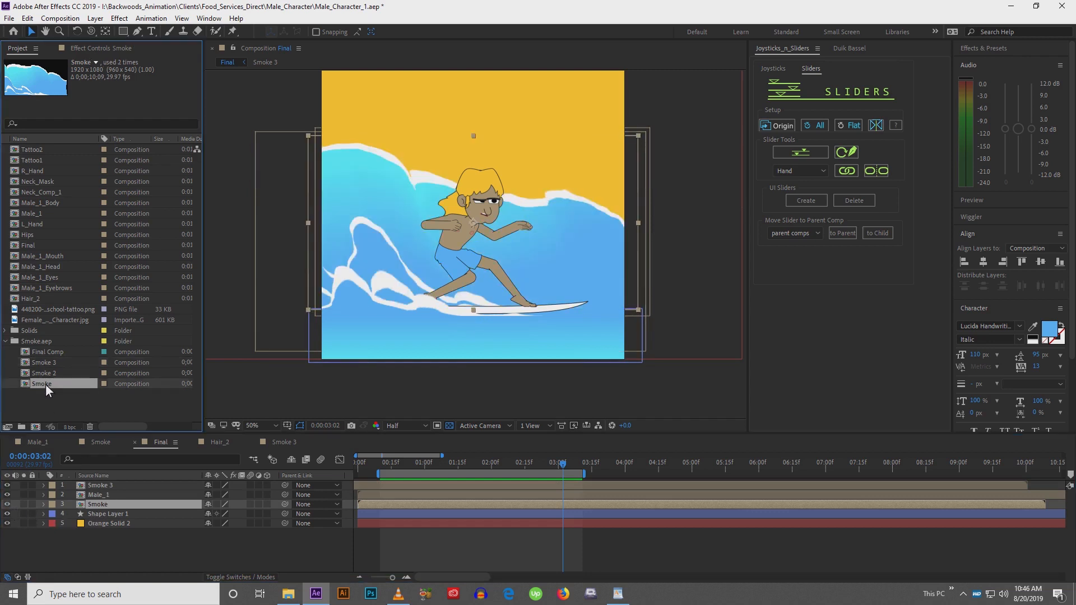
key("ctrl+d")
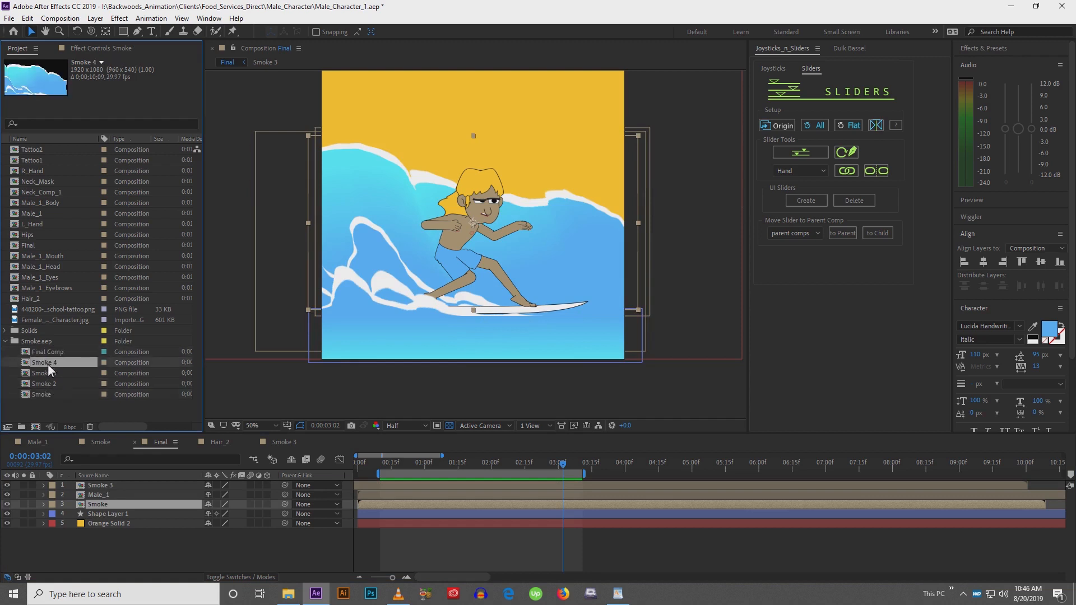
left_click(98, 504)
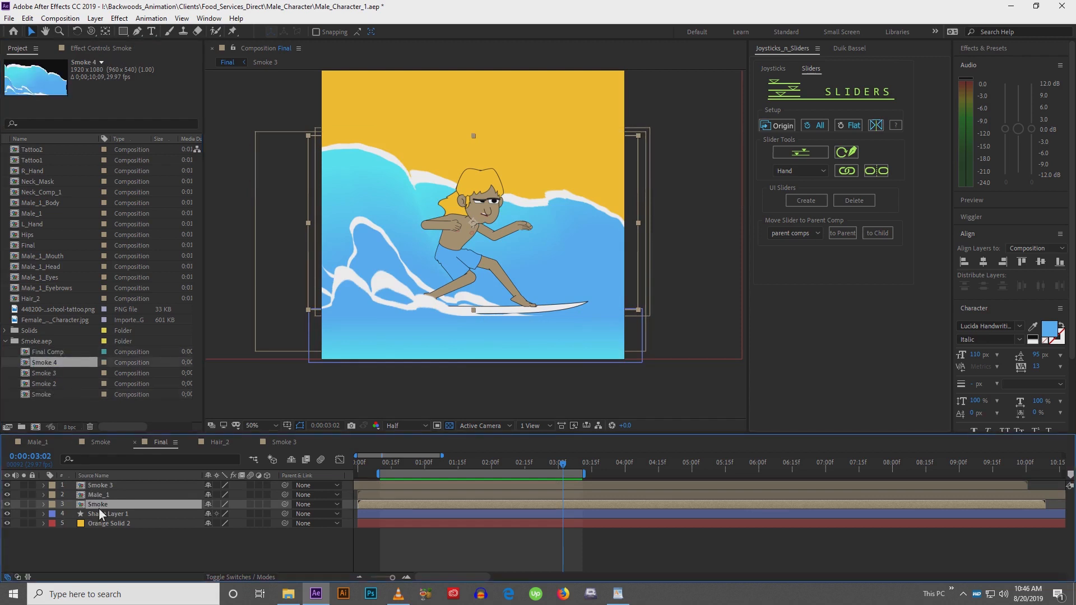
key("ctrl+d")
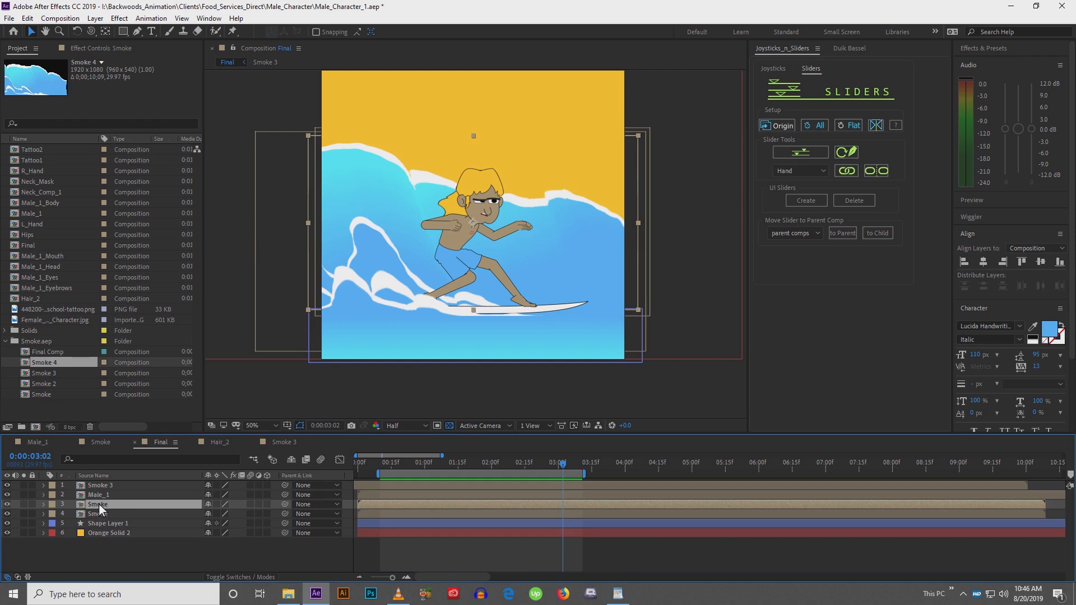
left_click_drag(37, 361, 99, 506)
Inside the Smoke 4 comp, hide Shape Layer 9
double_click(100, 504)
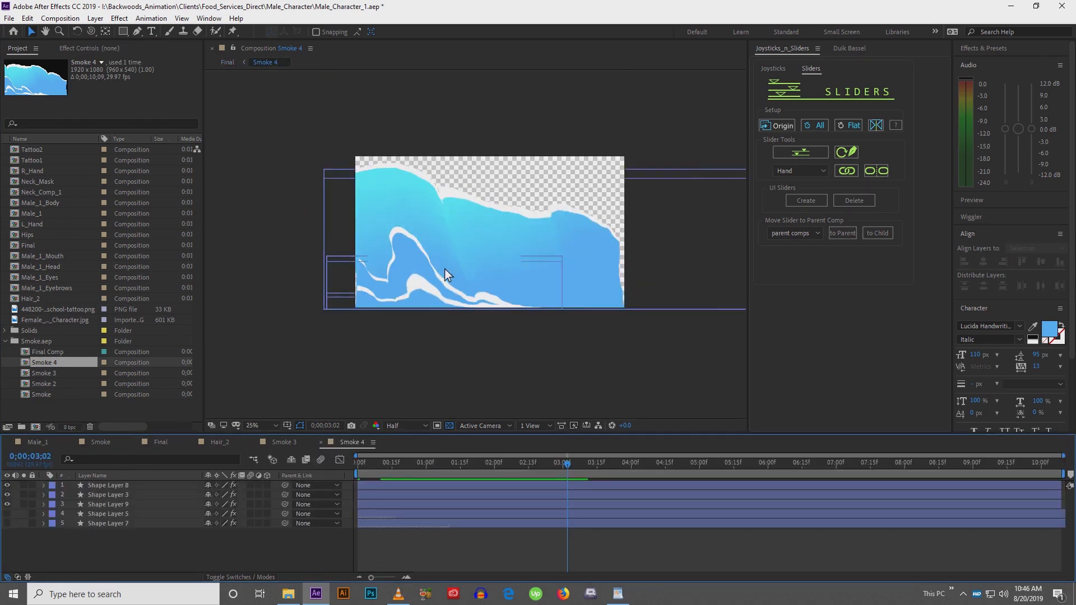
left_click(497, 224)
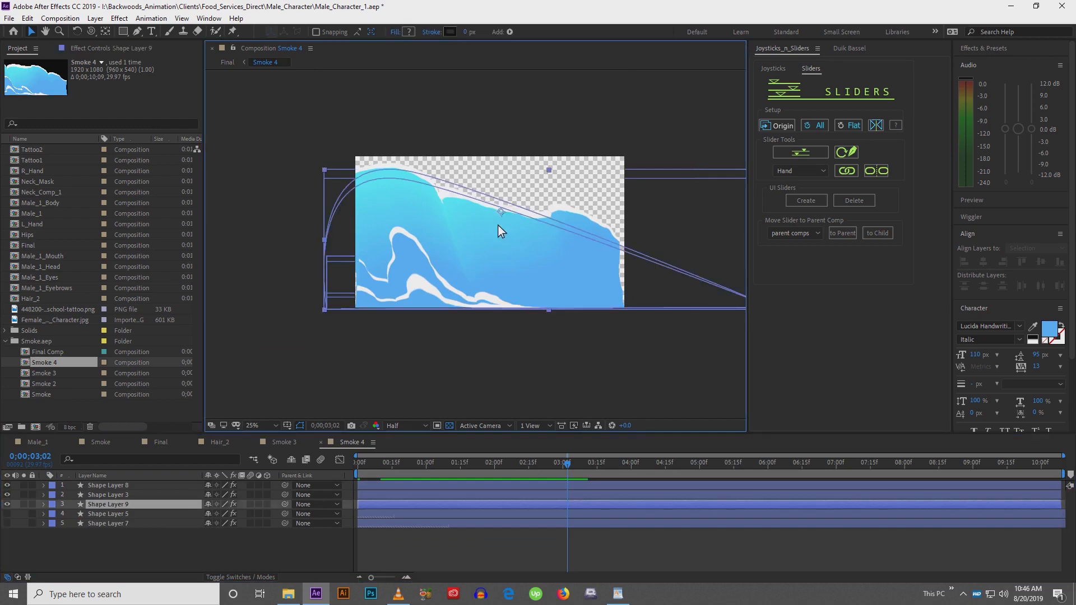
left_click(8, 505)
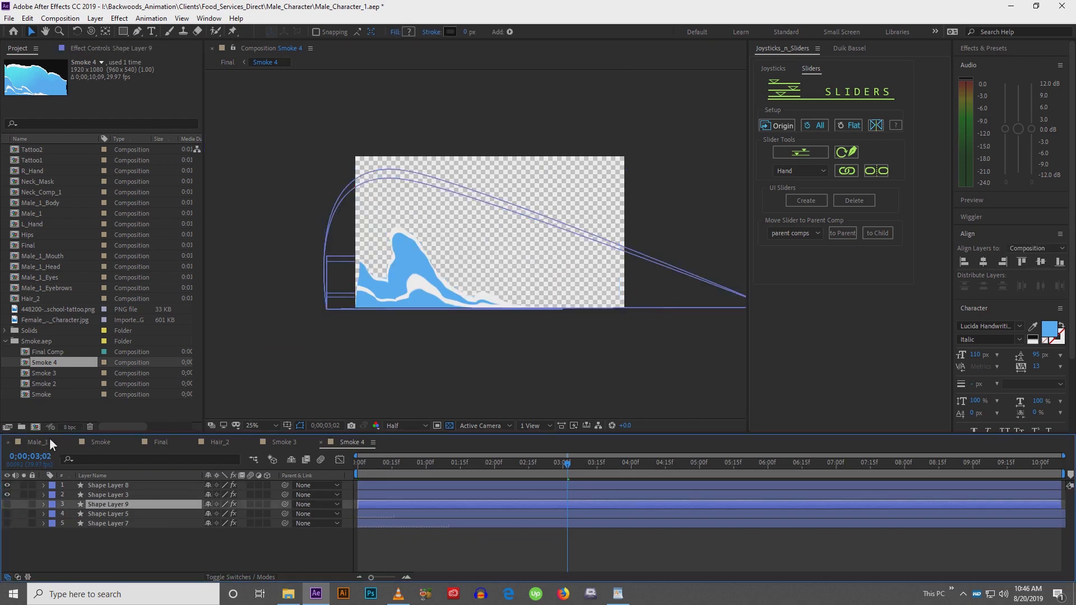
left_click(162, 443)
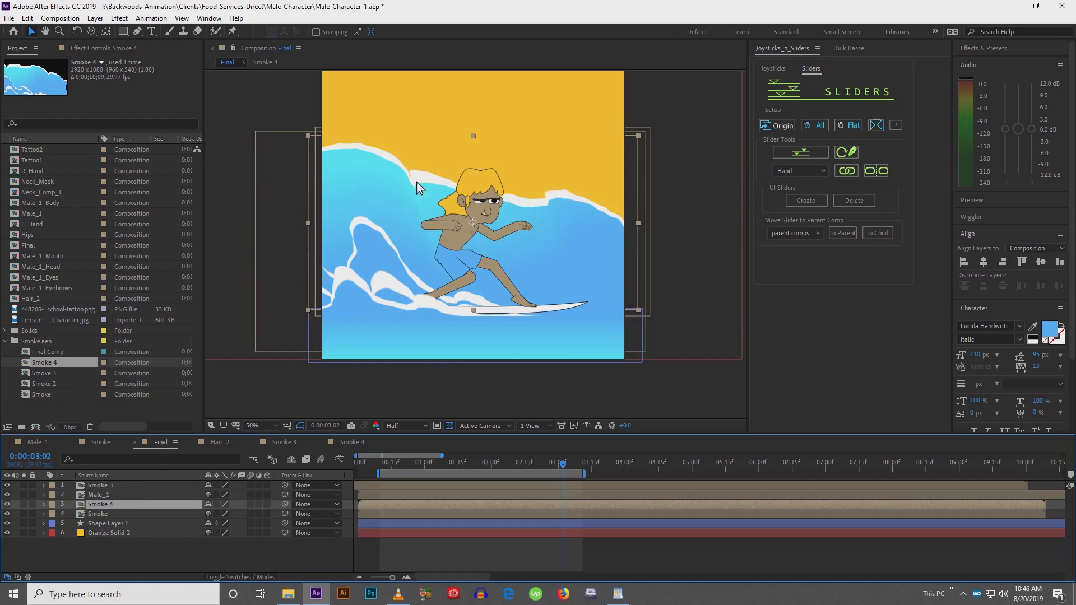
Inside the original Smoke comp, hide Shape Layer 8 and Shape Layer 3
left_click(100, 514)
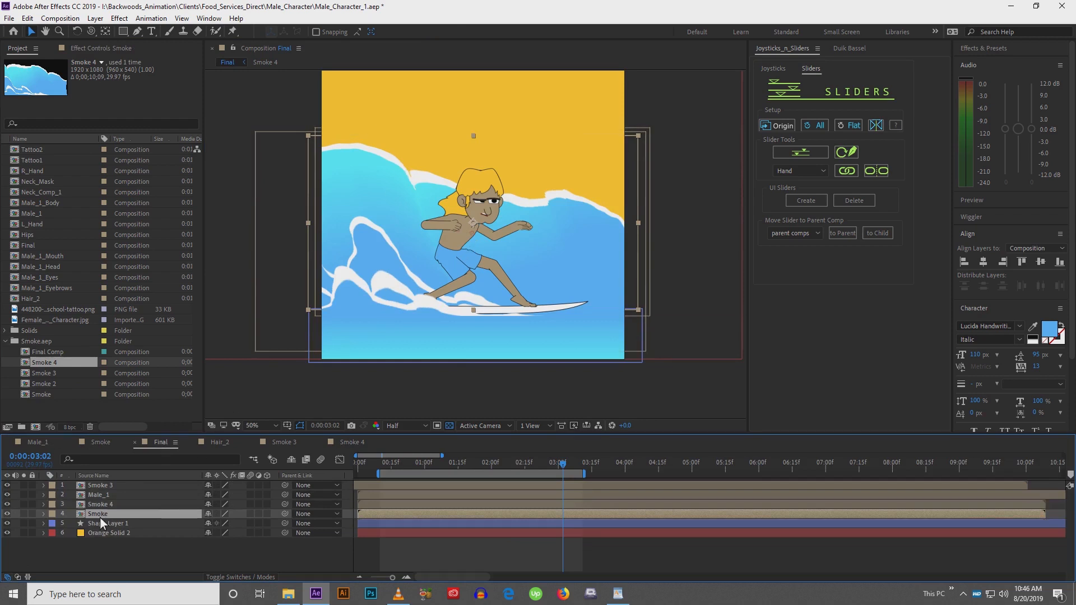
double_click(100, 515)
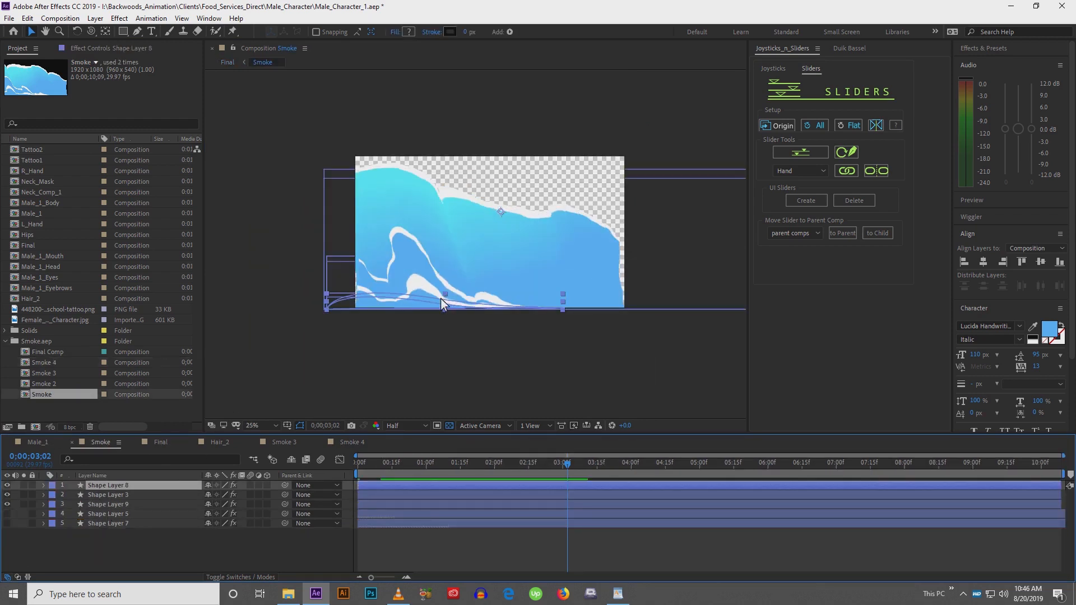
left_click(7, 486)
left_click(7, 494)
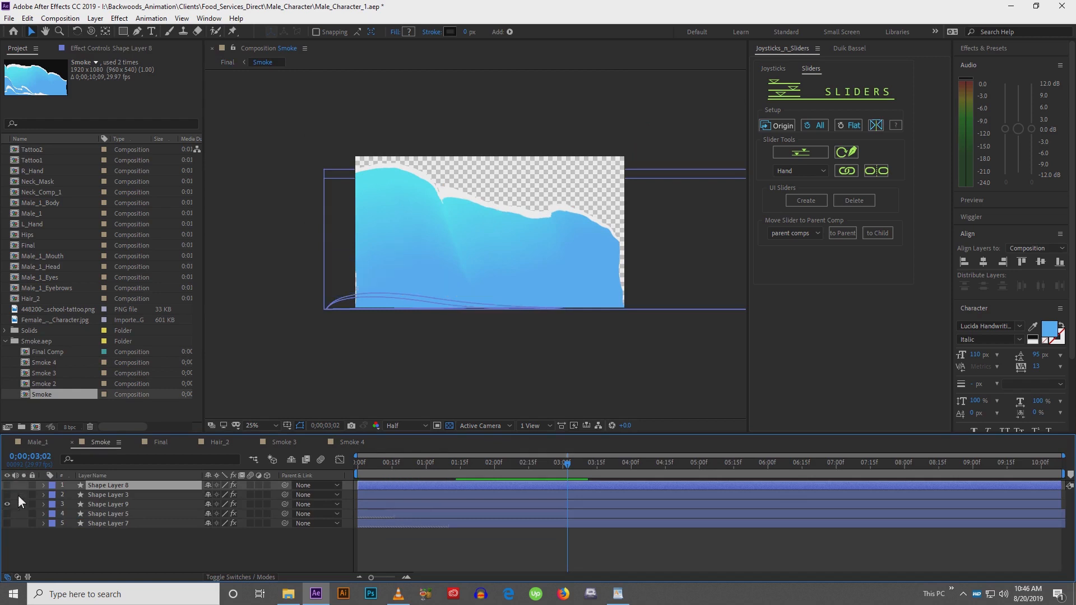
left_click(157, 442)
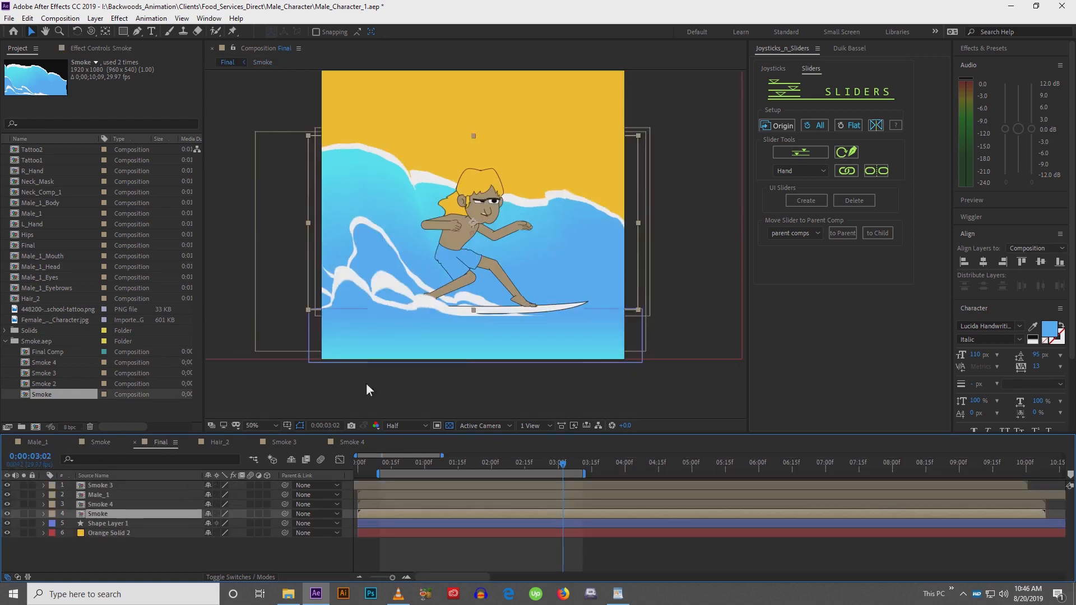
Parent the Smoke 3 and Smoke 4 layers to the Male_1 layer
left_click(141, 504)
left_click(136, 487, "ctrl")
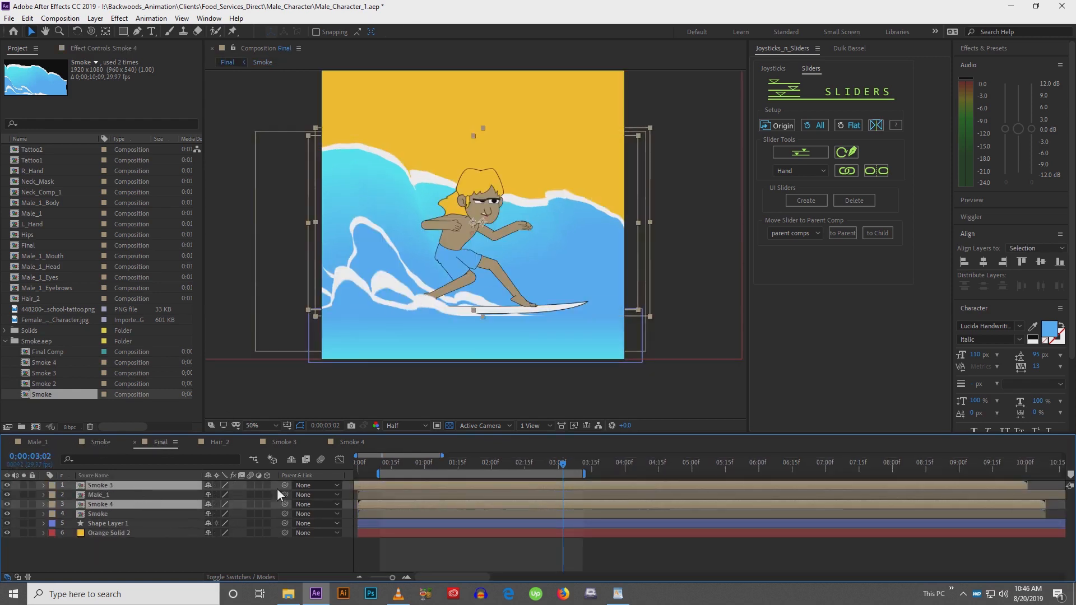
left_click_drag(285, 486, 190, 497)
left_click_drag(483, 304, 443, 280)
key("ctrl+z")
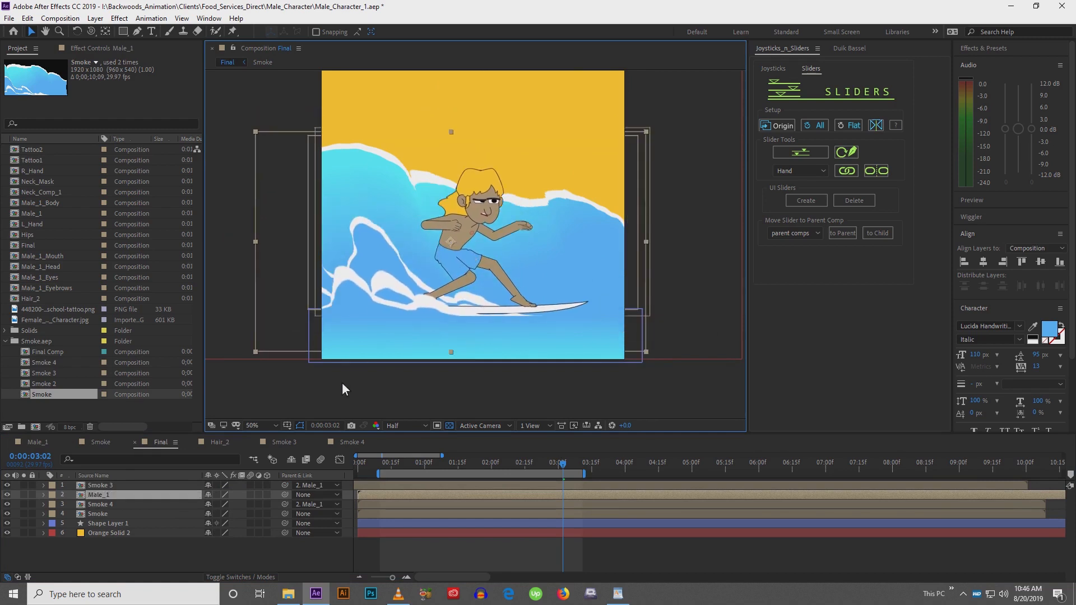
Move Male_1's anchor point down to the board and set Position and Rotation keyframes at frame 10
key("y")
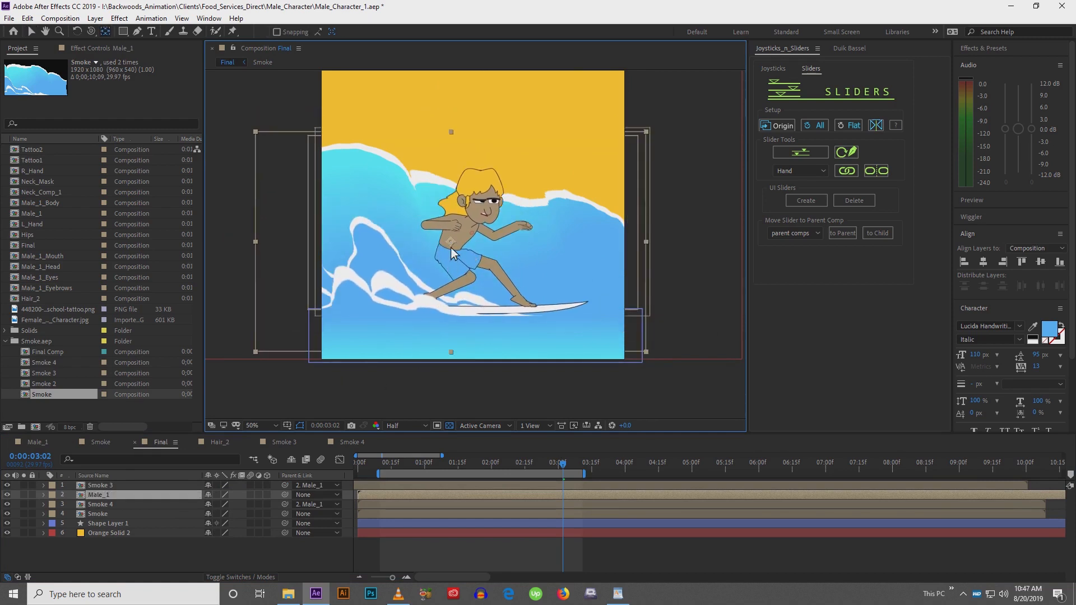
left_click_drag(452, 251, 444, 299)
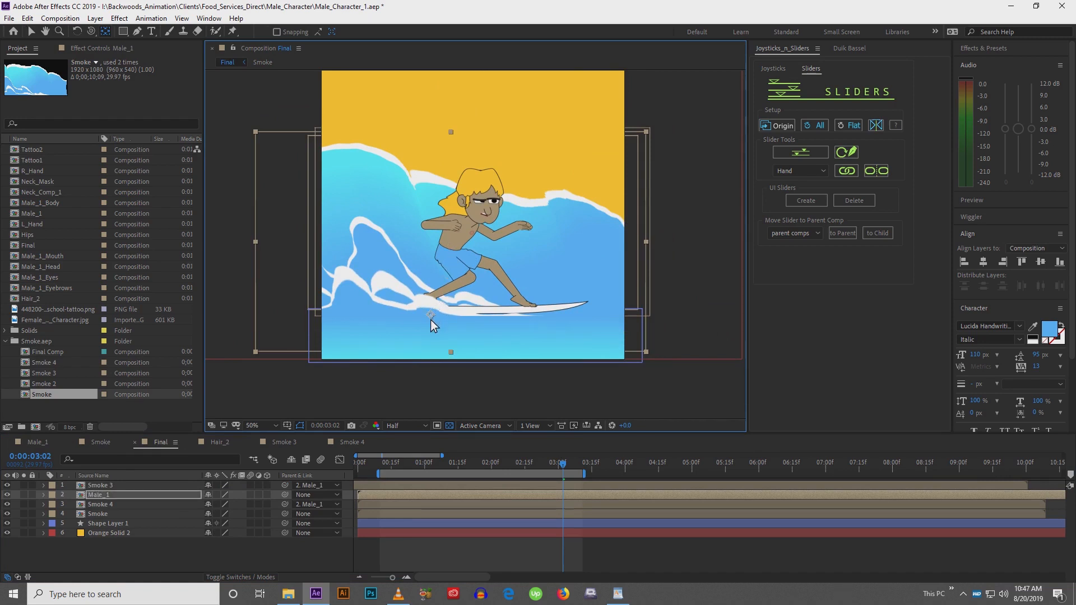
left_click(382, 466)
key("p")
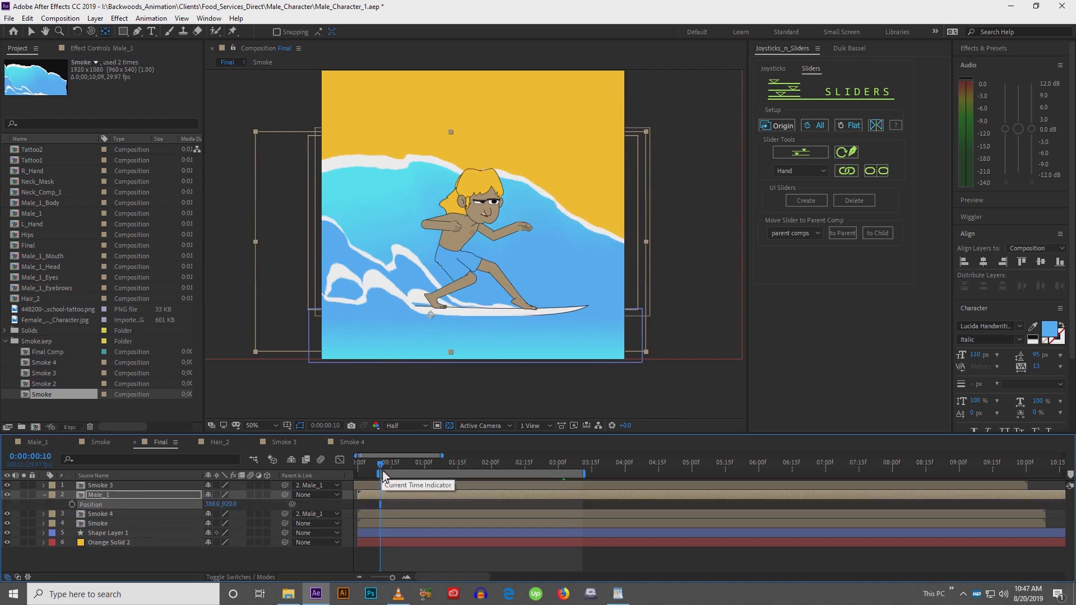
key("shift+r")
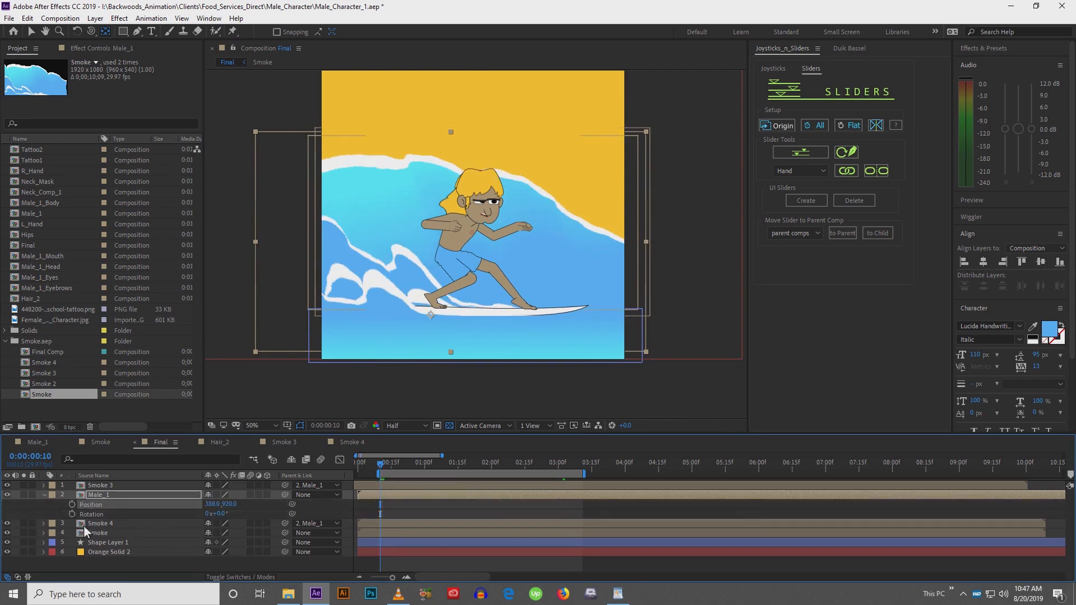
left_click_drag(73, 505, 73, 514)
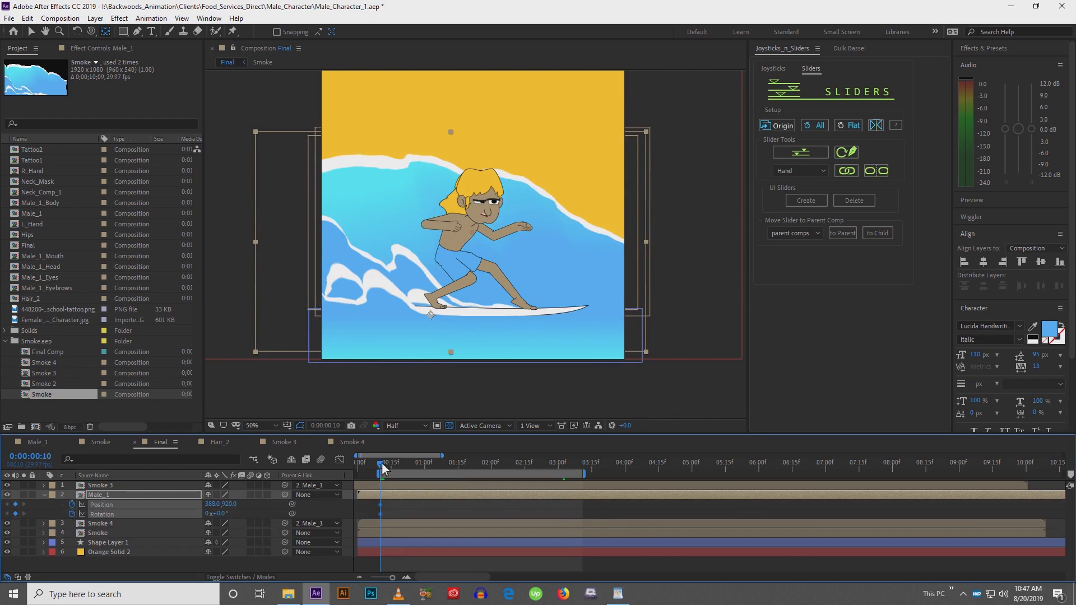
Move Male_1 up and to the left at 1:05 for a new Position keyframe, and shift him slightly right at frame 10
left_click_drag(382, 462, 436, 466)
key("v")
left_click_drag(477, 281, 439, 273)
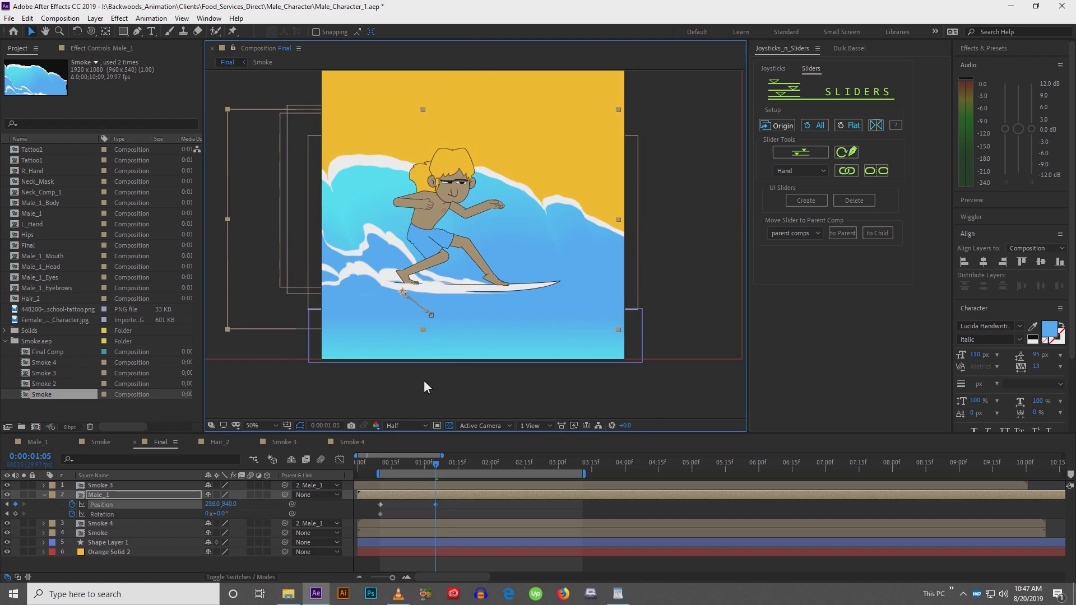
left_click(382, 463)
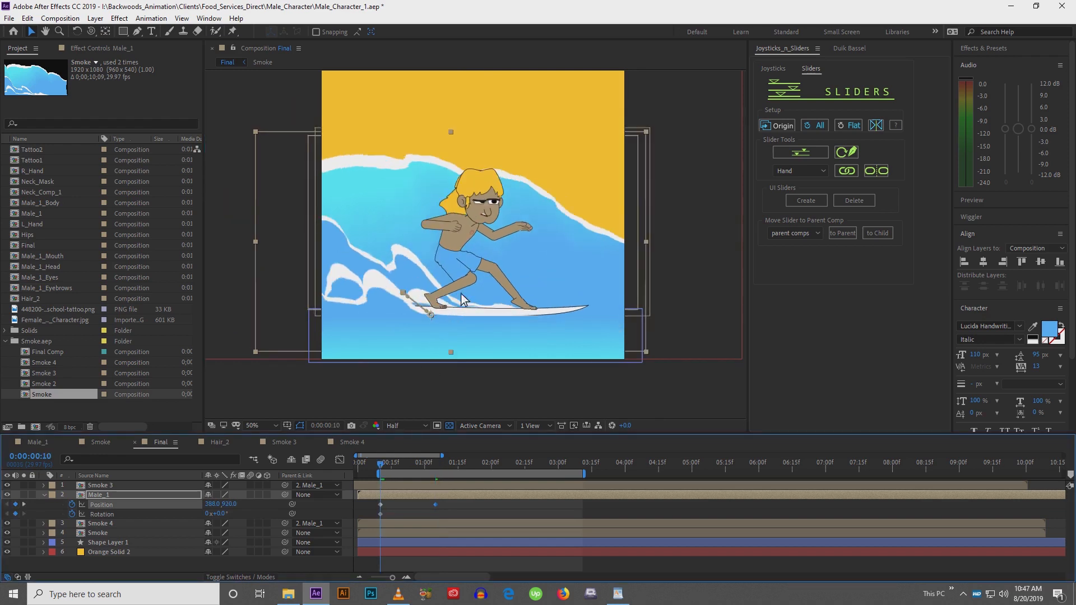
left_click_drag(471, 299, 482, 300)
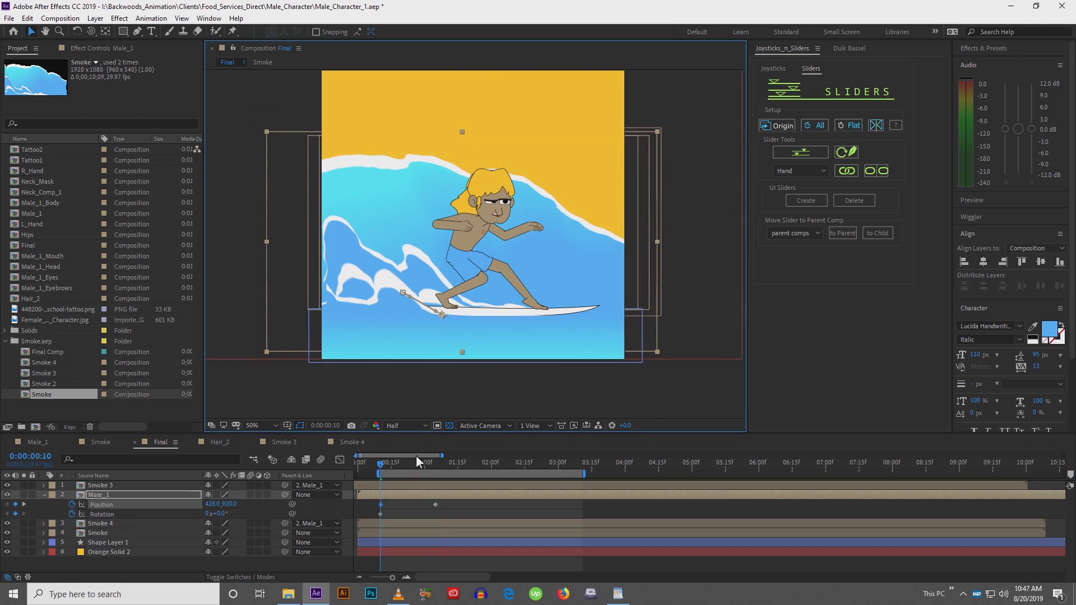
Copy the 1:05 Position keyframe to 1:28 and the frame-10 Position and Rotation keyframes to 2:28 to close the loop
left_click_drag(391, 462, 488, 465)
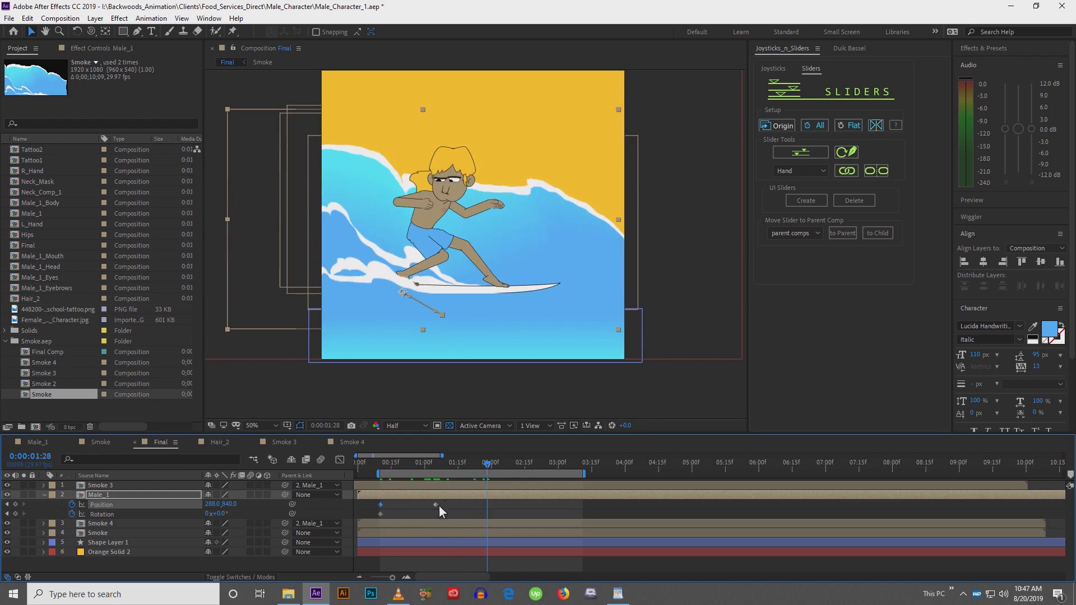
left_click_drag(439, 506, 435, 508)
key("ctrl+c")
key("ctrl+v")
left_click_drag(486, 475, 554, 480)
left_click_drag(370, 504, 386, 519)
key("ctrl+c")
key("ctrl+v")
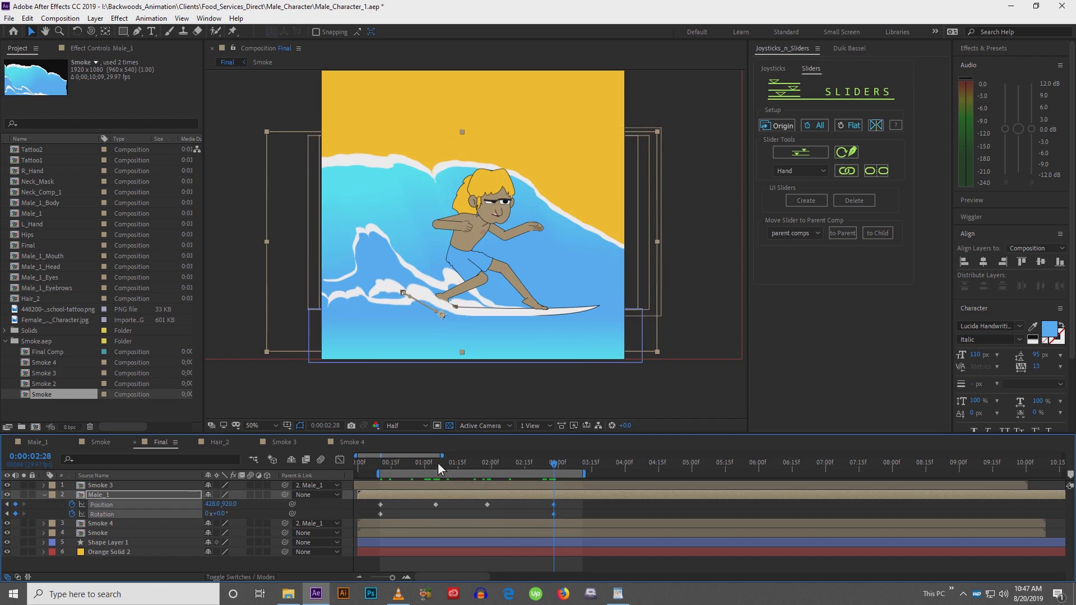
Add Rotation keyframes for Male_1 at 1:05 and 1:28
left_click(438, 463)
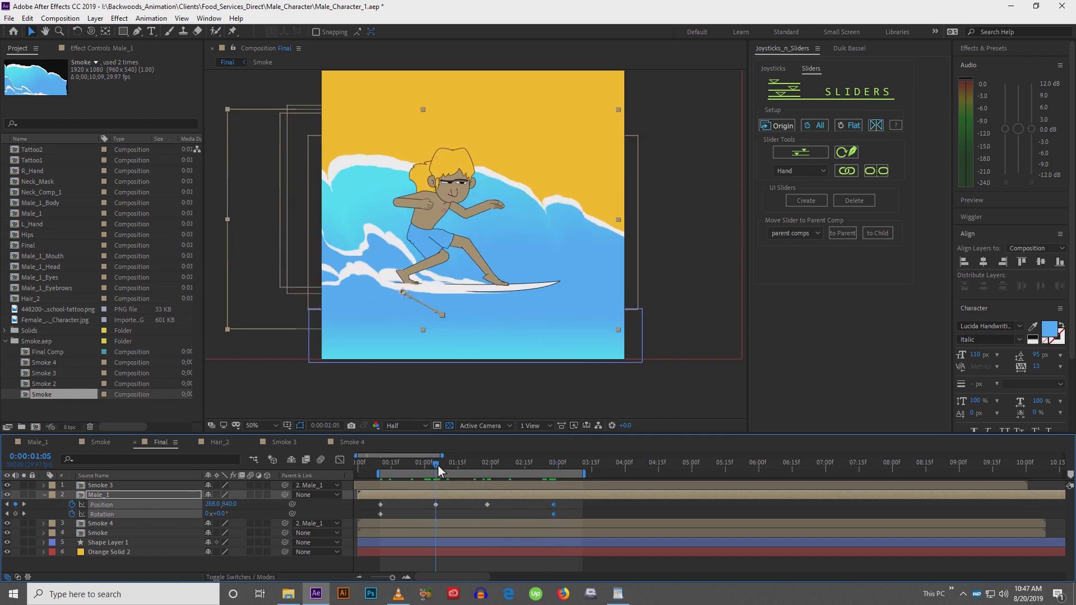
left_click(383, 516)
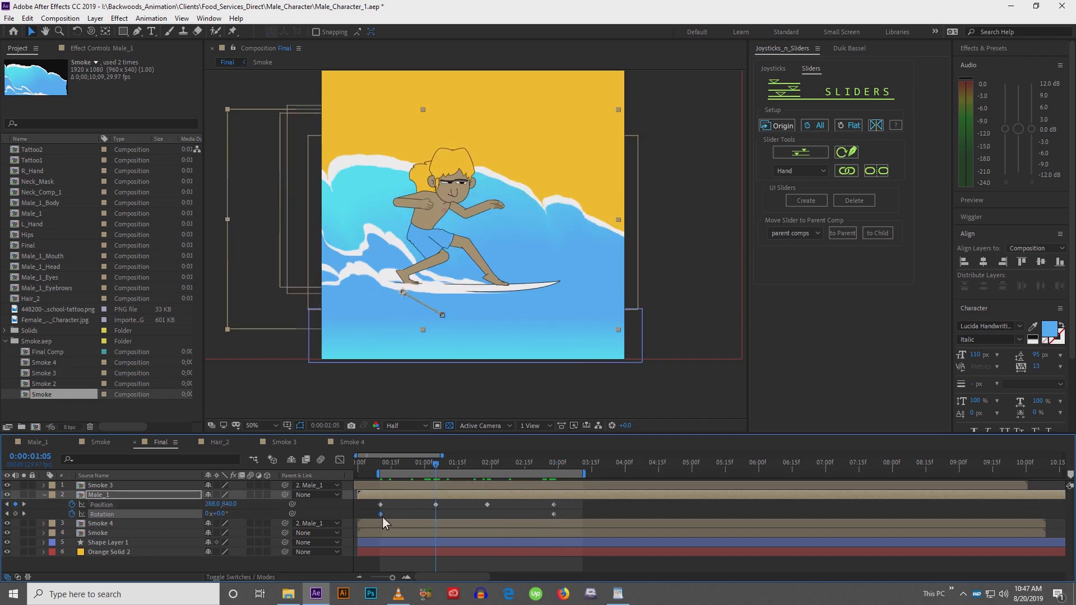
left_click(489, 468)
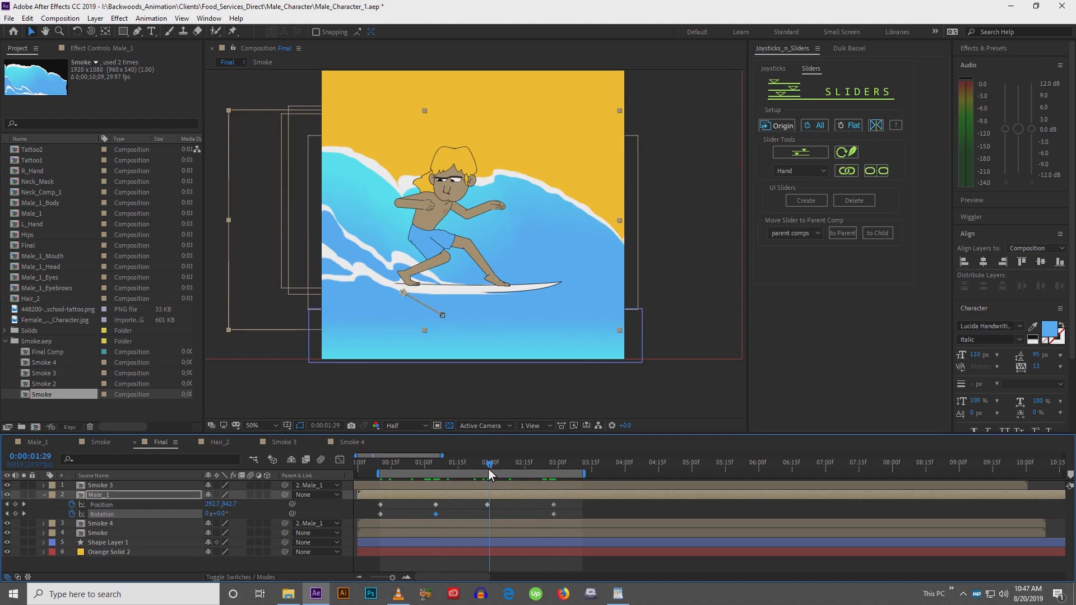
left_click(486, 469)
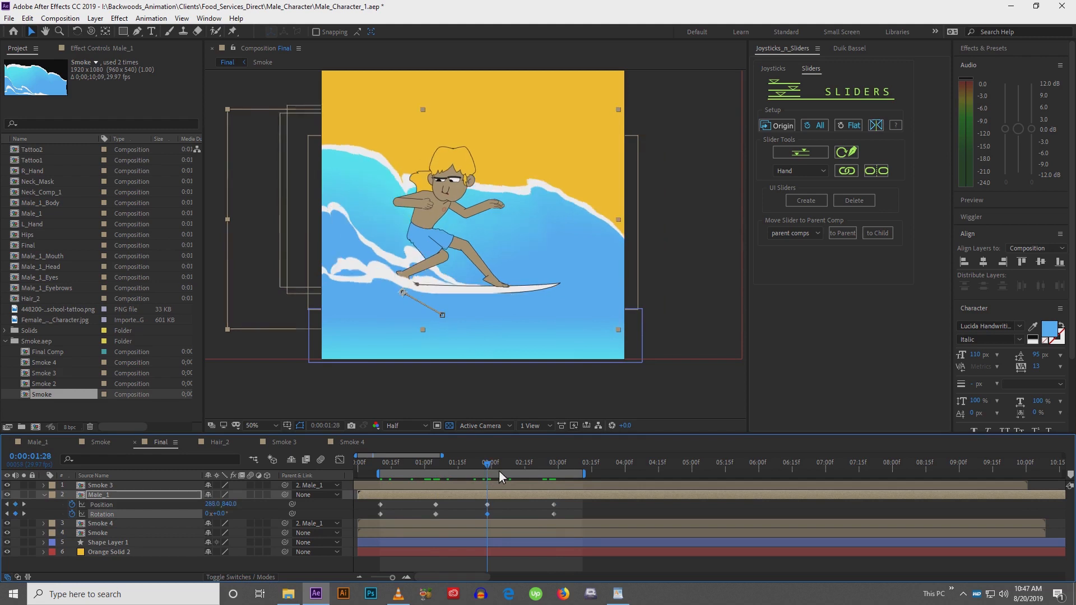
left_click(487, 514)
Select all of Male_1's Position and Rotation keyframes and apply Easy Ease
left_click(379, 467)
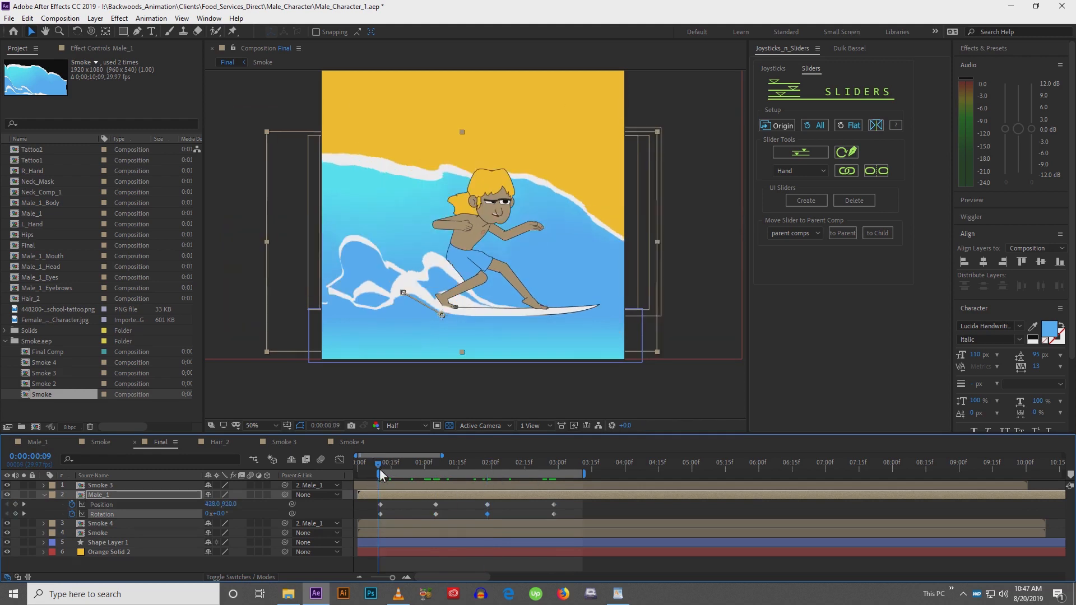
left_click(380, 468)
left_click_drag(380, 468, 566, 524)
key("F9")
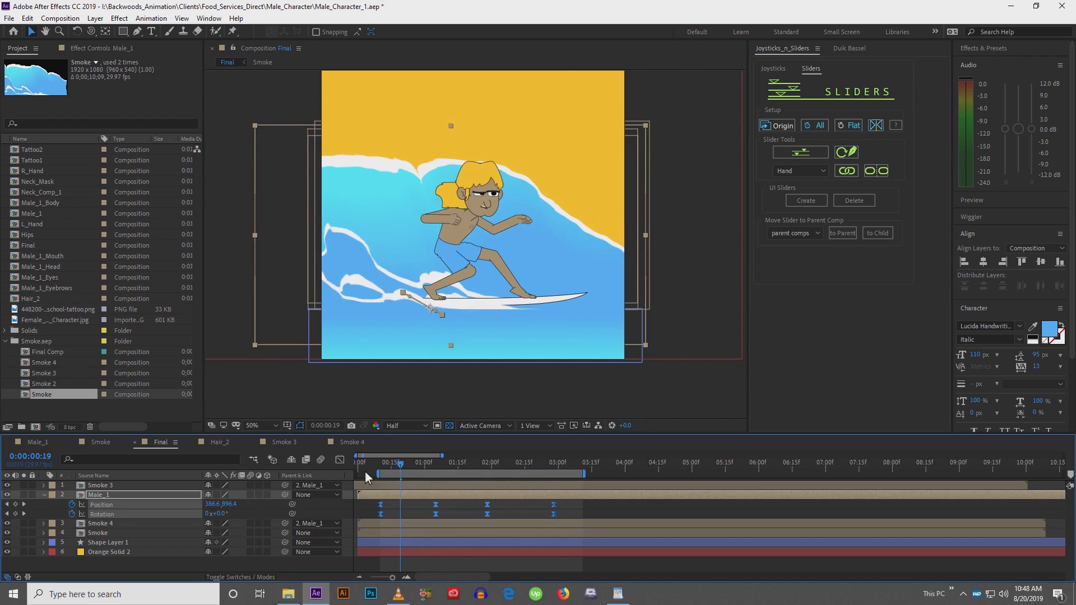
Open the Graph Editor to inspect the speed curves and preview the animation
left_click(339, 460)
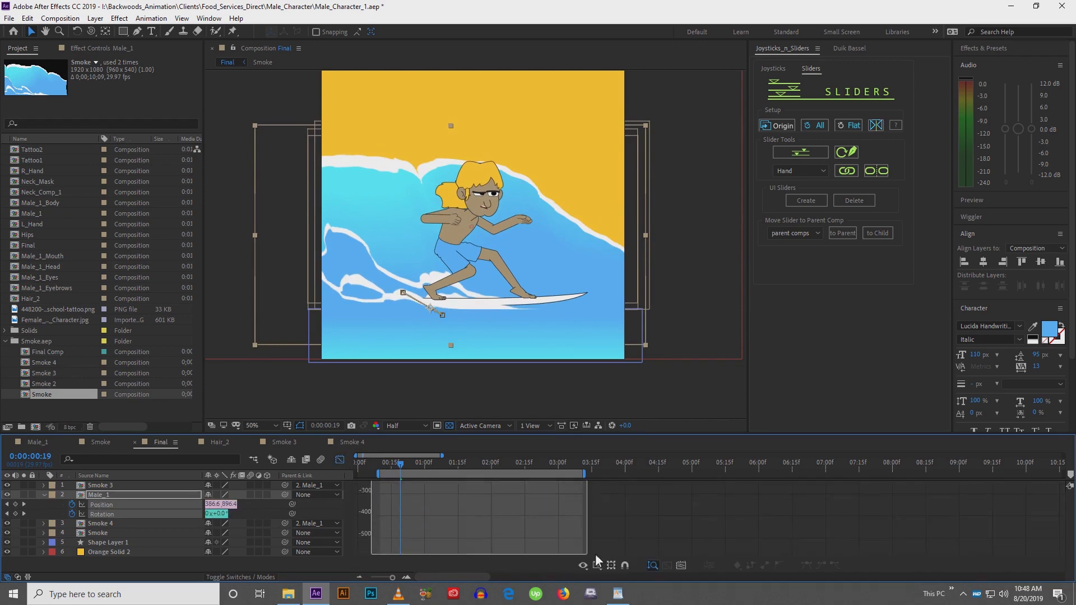
left_click_drag(387, 553, 418, 550)
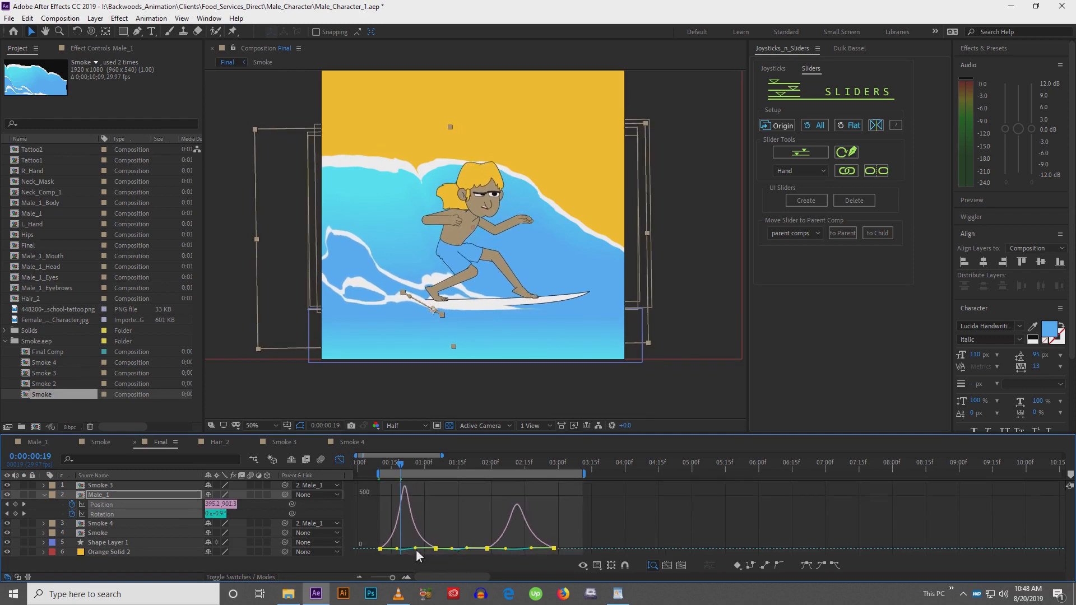
key("space")
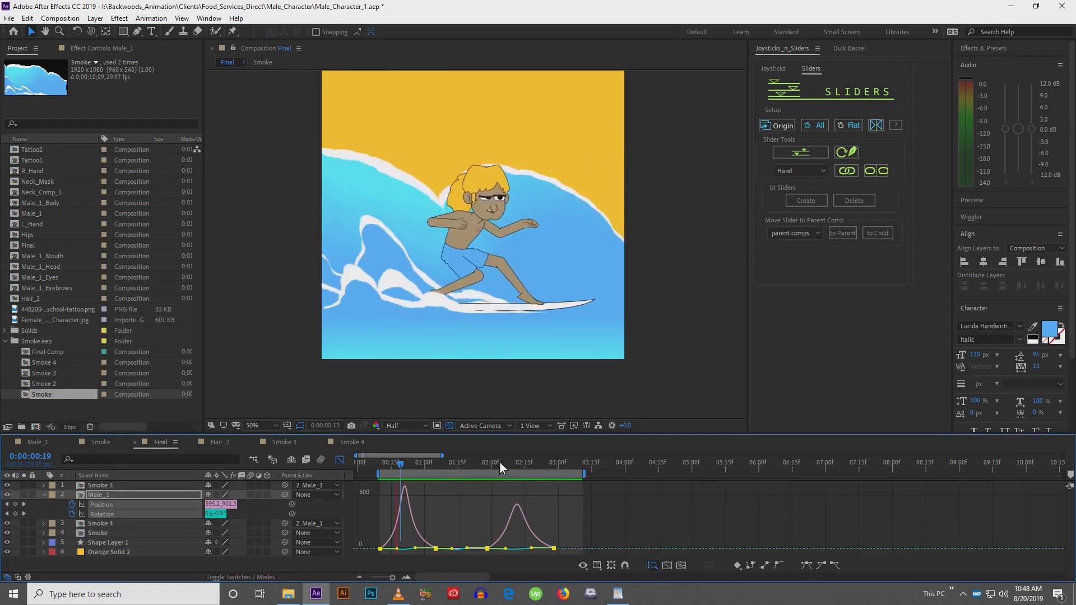
key("space")
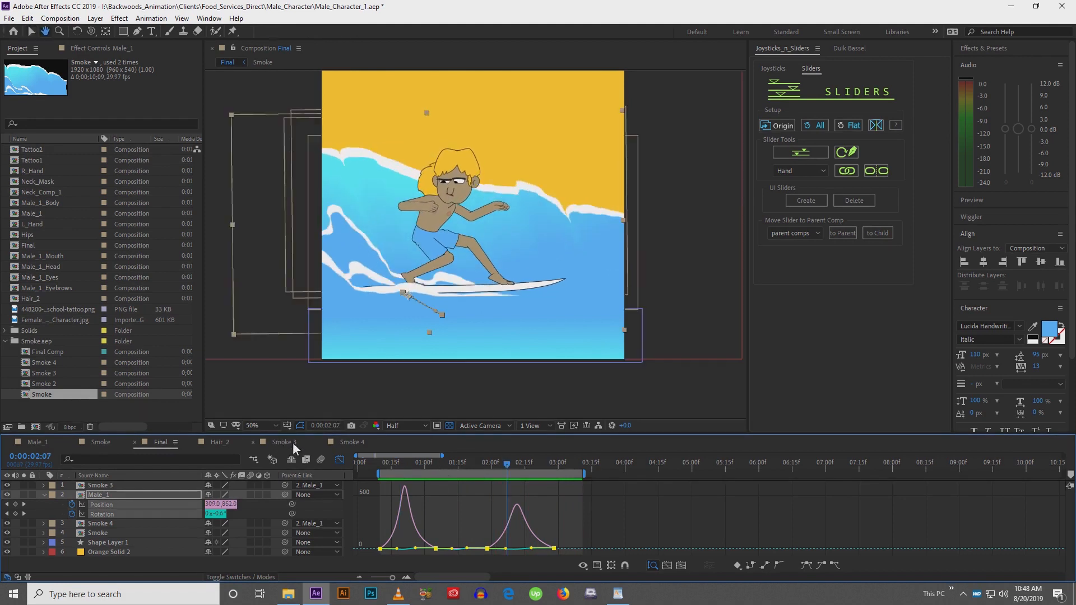
Return to the layer bars and move the 1:28 Position and Rotation keyframes to about 2:01
left_click(339, 460)
left_click(387, 509)
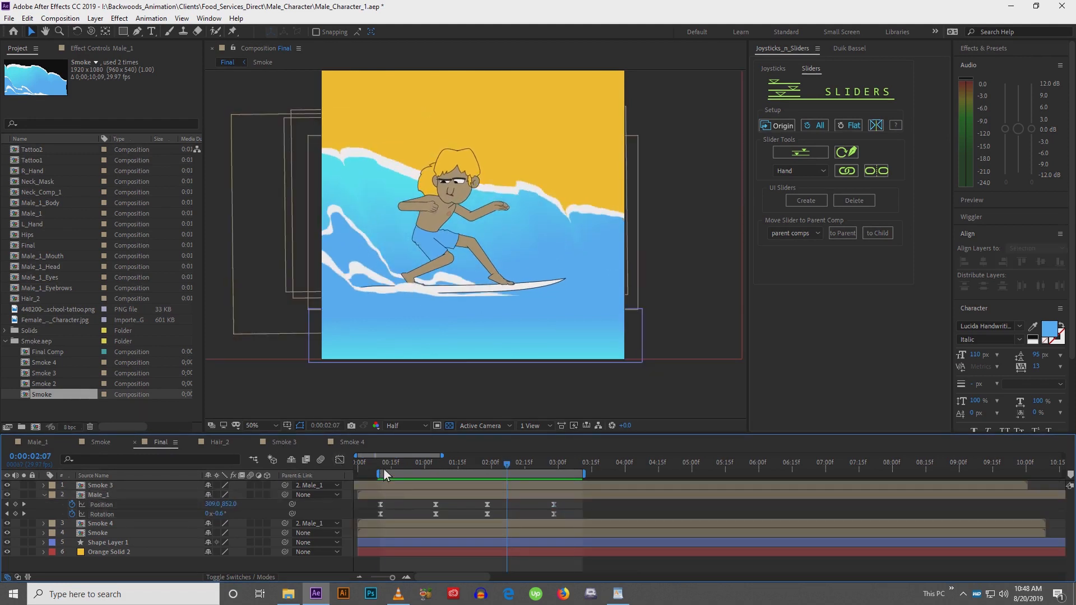
left_click_drag(383, 466, 463, 463)
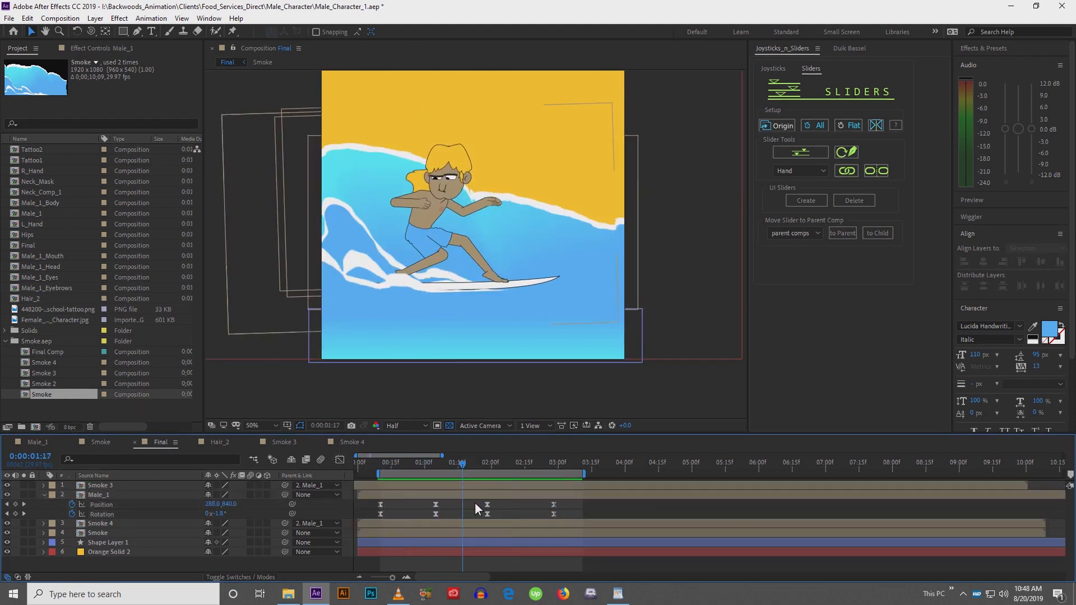
left_click_drag(475, 502, 495, 520)
left_click_drag(477, 463, 497, 463)
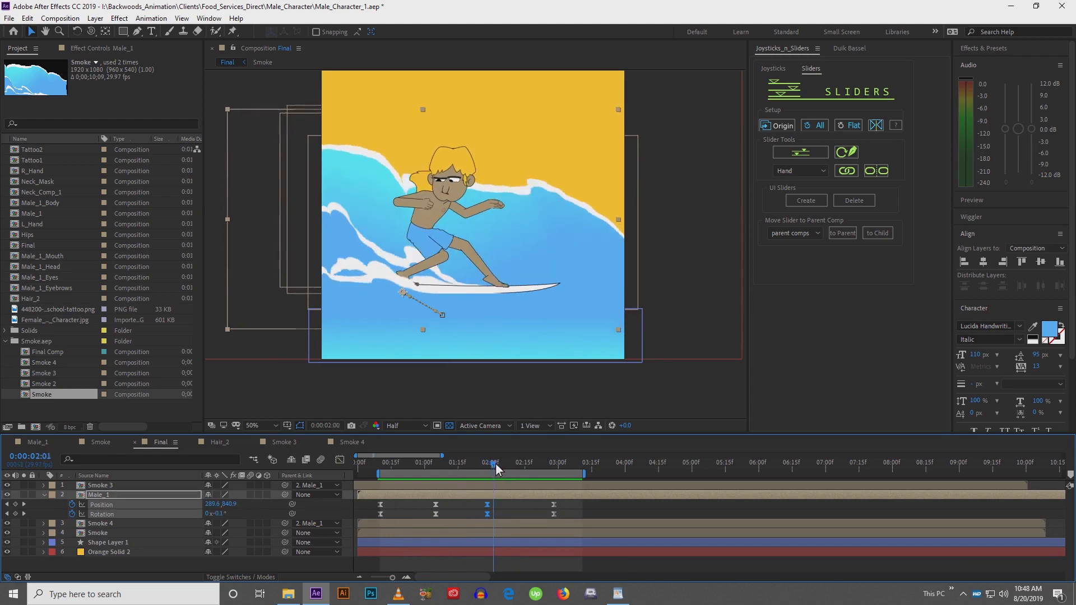
left_click(487, 514)
left_click_drag(496, 513, 496, 516)
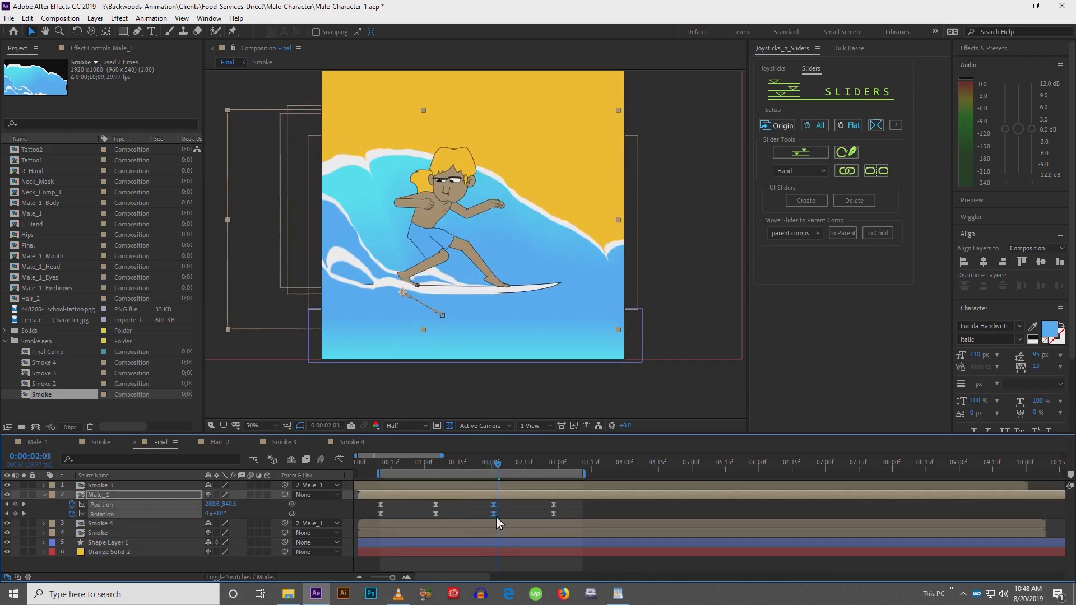
At 2:01, nudge Male_1 down and to the left to about 248, 960
left_click(496, 498)
left_click_drag(499, 464, 494, 466)
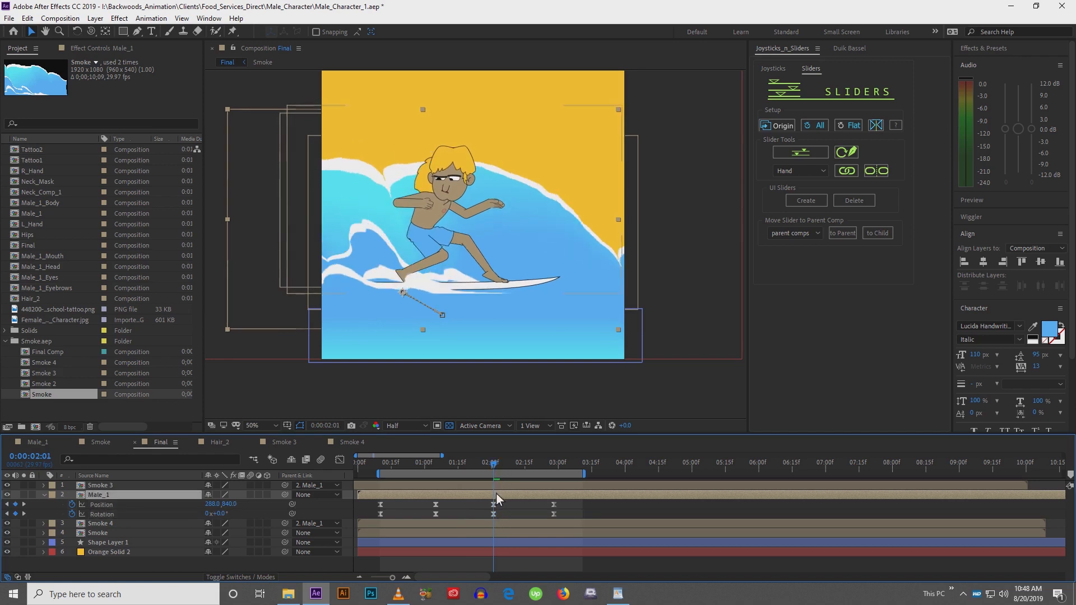
key("shift+Down")
key("shift+Down")
key("shift+Down")
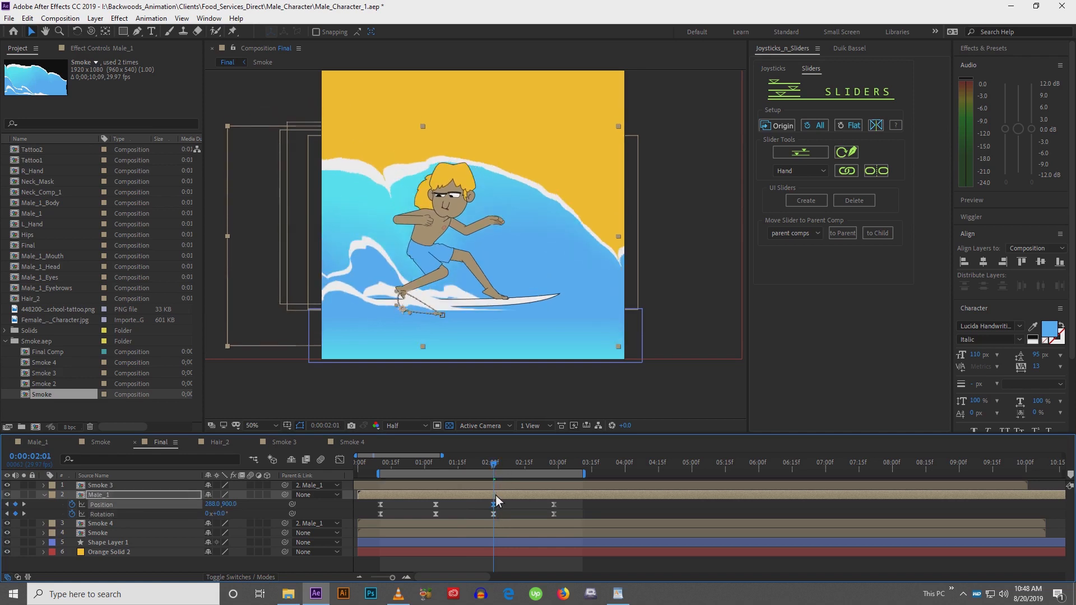
key("shift+Left")
key("shift+Down")
key("shift+Down")
key("shift+Down")
key("shift+Down")
key("shift+Down")
key("shift+Down")
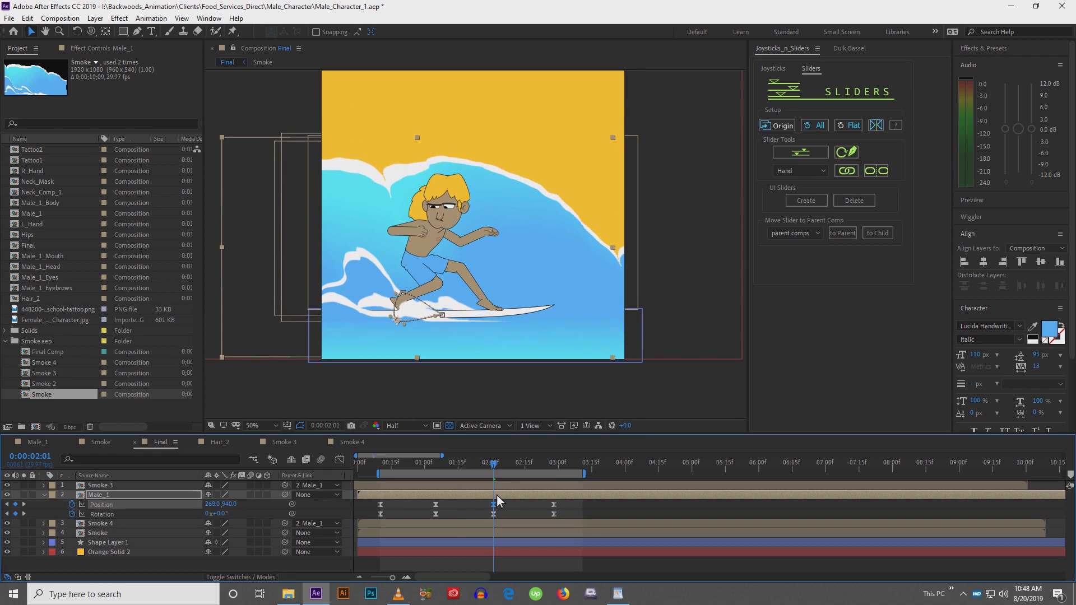
key("shift+Left")
key("shift+Left")
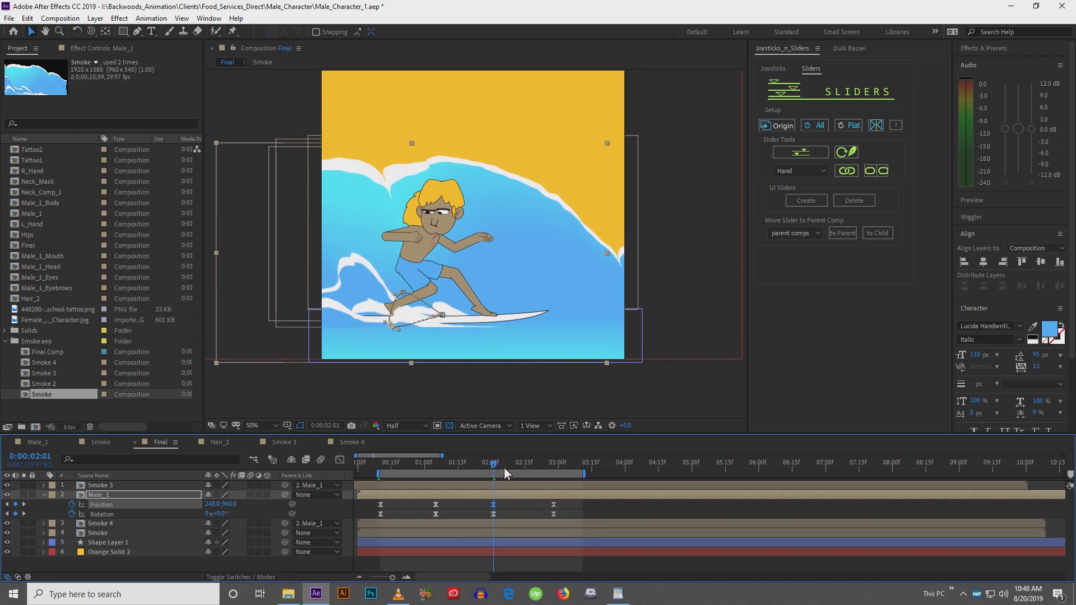
Reshape Male_1's motion path by adjusting its Bezier handles around the board
left_click_drag(499, 466, 552, 469)
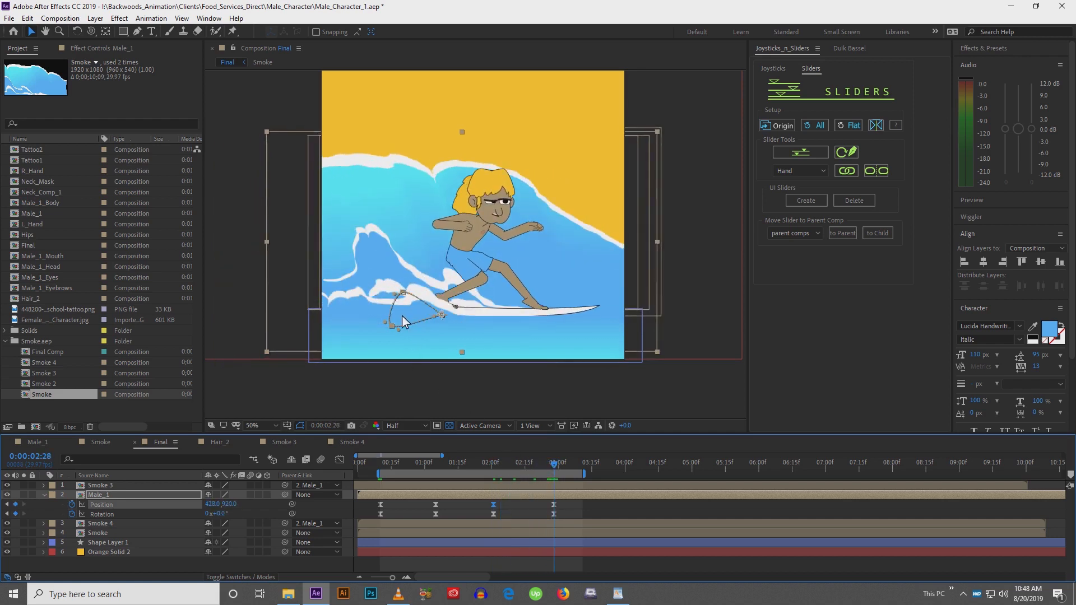
scroll(405, 315, "up", 1)
scroll(310, 331, "up", 1)
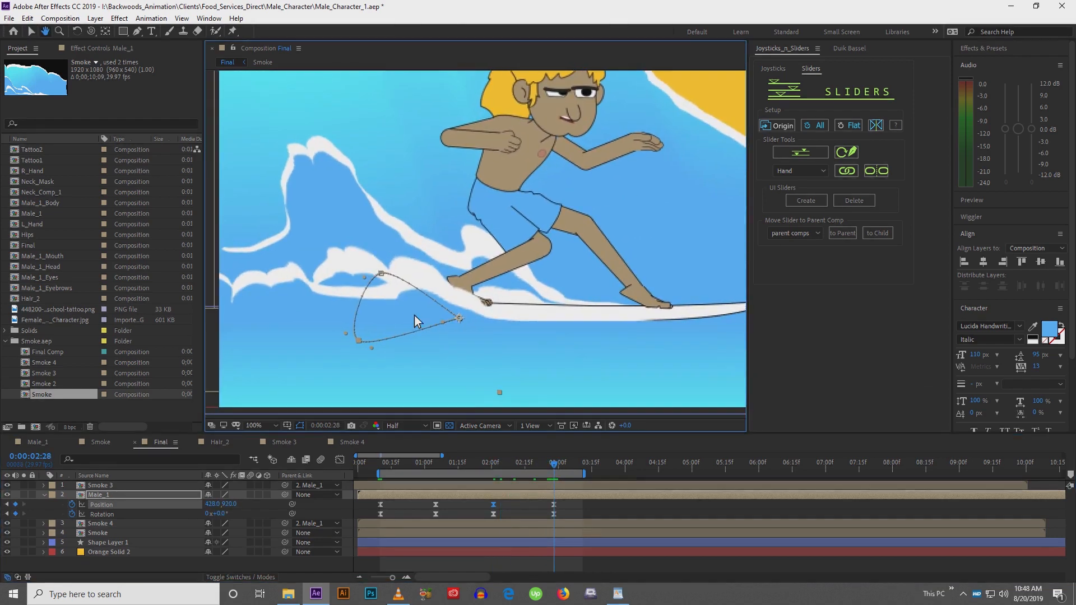
left_click(460, 319)
left_click_drag(426, 321, 416, 321)
left_click_drag(398, 269, 359, 283)
left_click(381, 274)
left_click(360, 343)
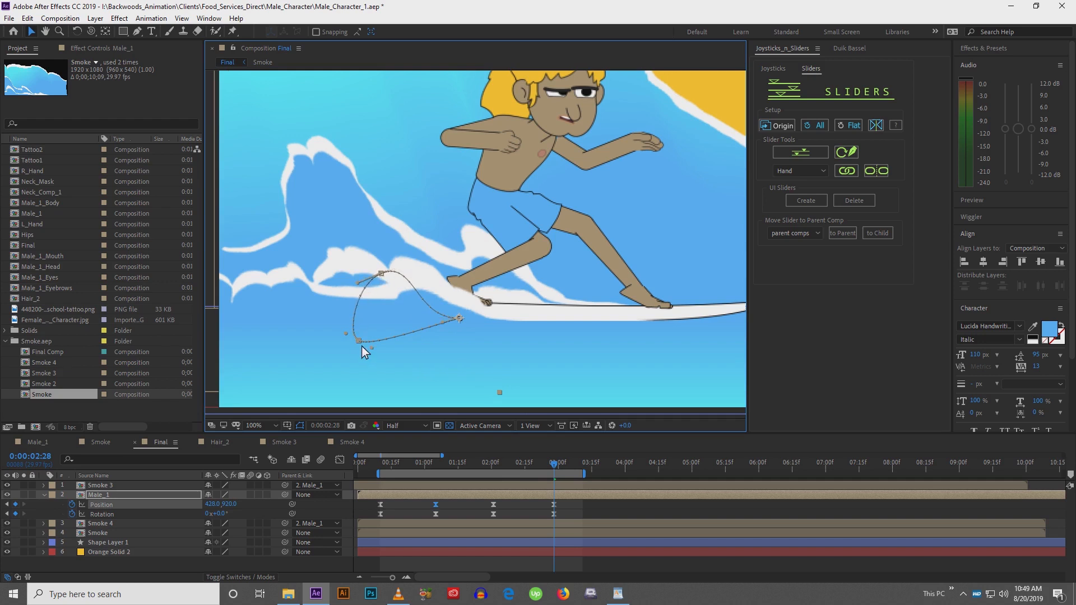
left_click_drag(372, 348, 396, 361)
Switch to the Rotation tool and rotate Male_1 to 2.9° at 0:21
left_click(381, 469)
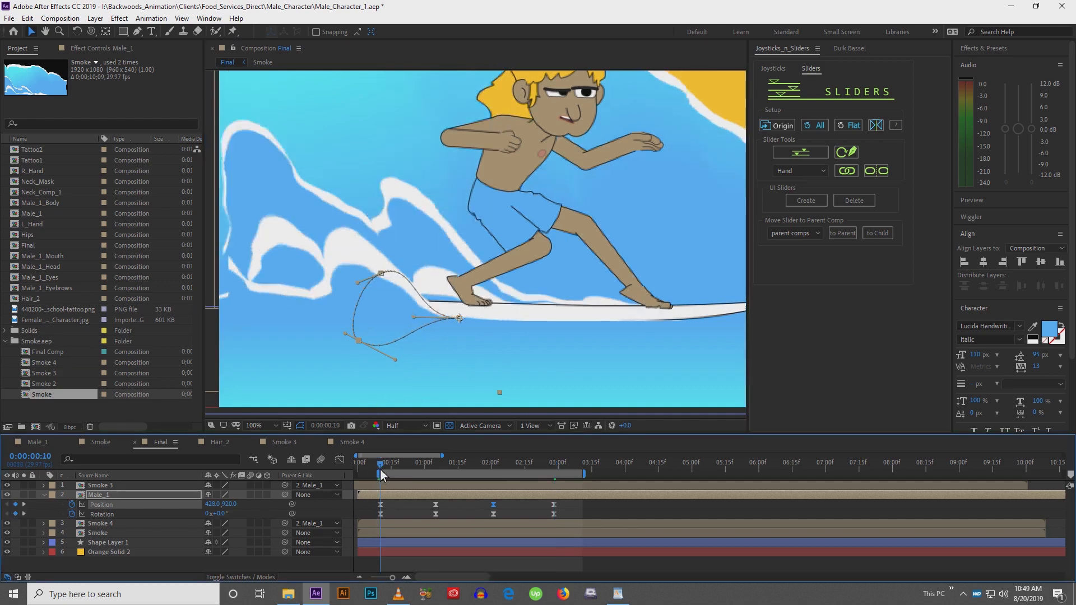
key("comma")
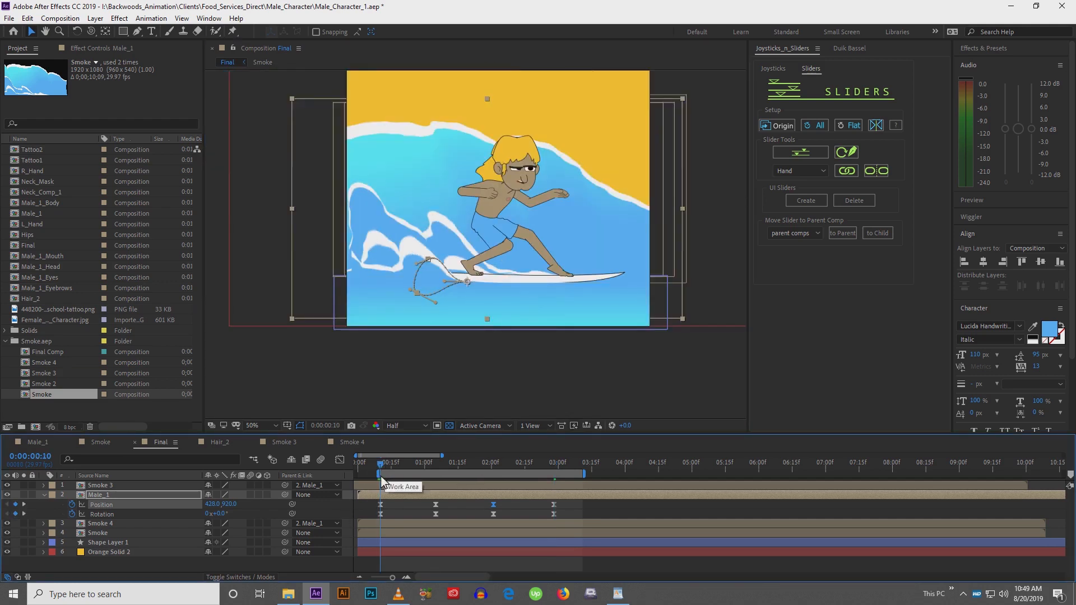
left_click(382, 469)
left_click_drag(383, 468, 405, 469)
key("w")
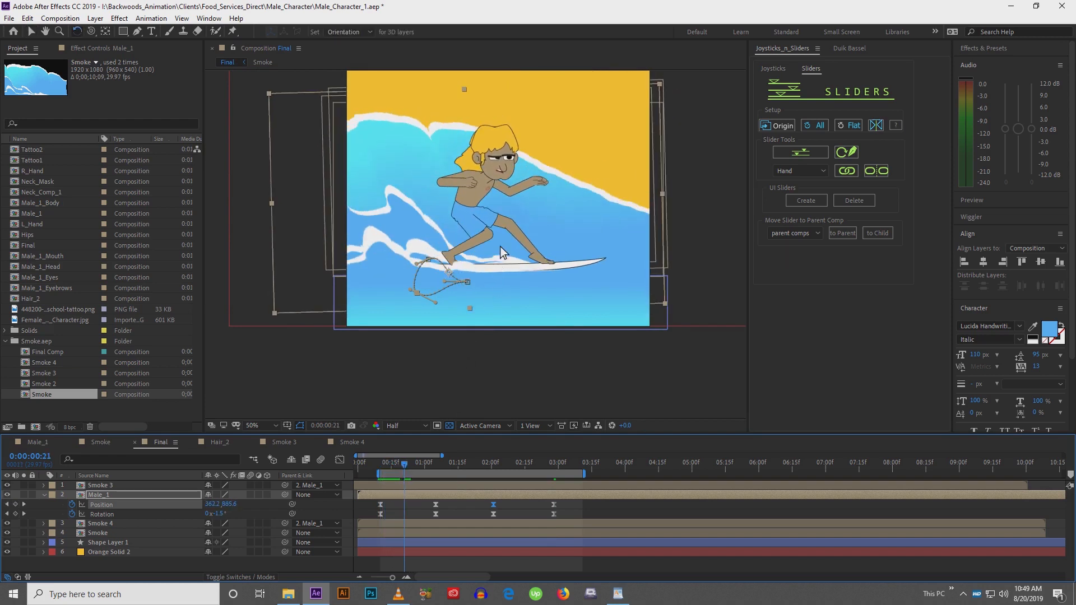
left_click_drag(507, 250, 511, 246)
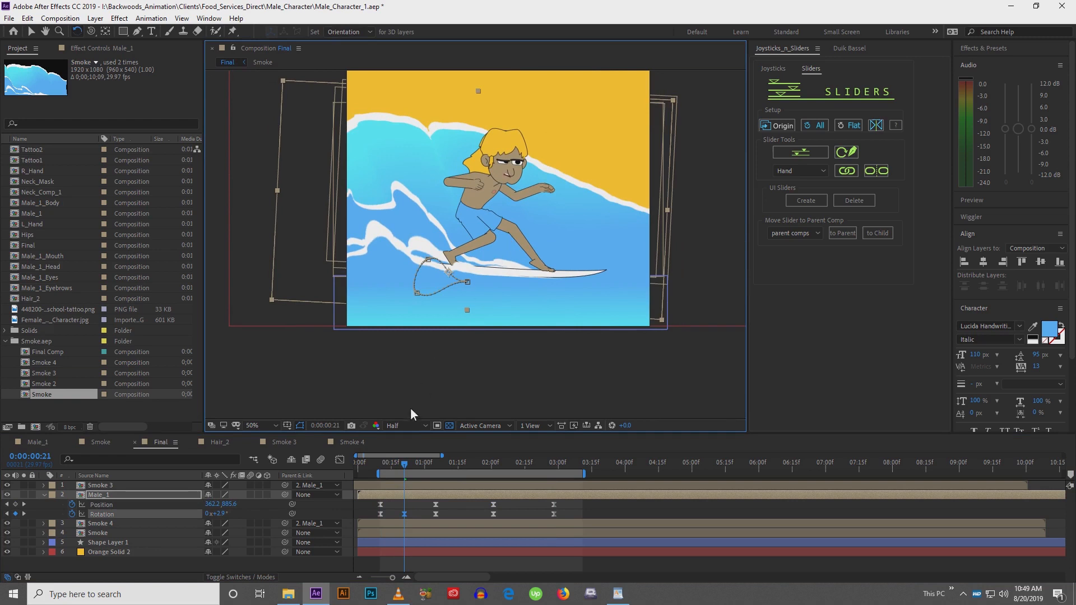
Rotate Male_1 to -1.5° at 1:16 and 2.9° at 2:13, then preview the loop
left_click_drag(413, 468, 462, 466)
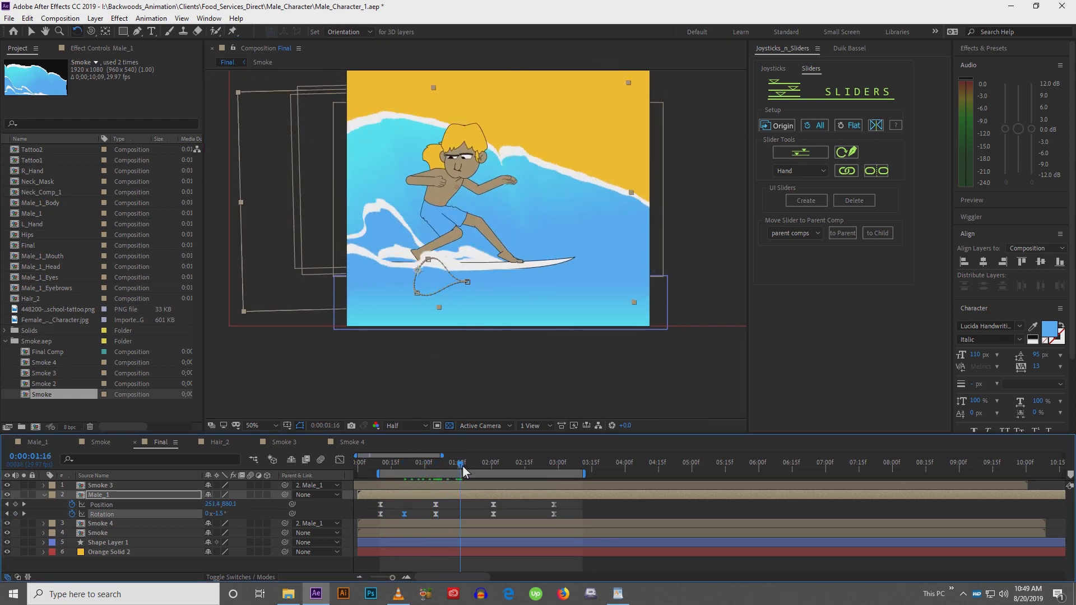
left_click_drag(516, 241, 493, 273)
left_click_drag(460, 463, 521, 470)
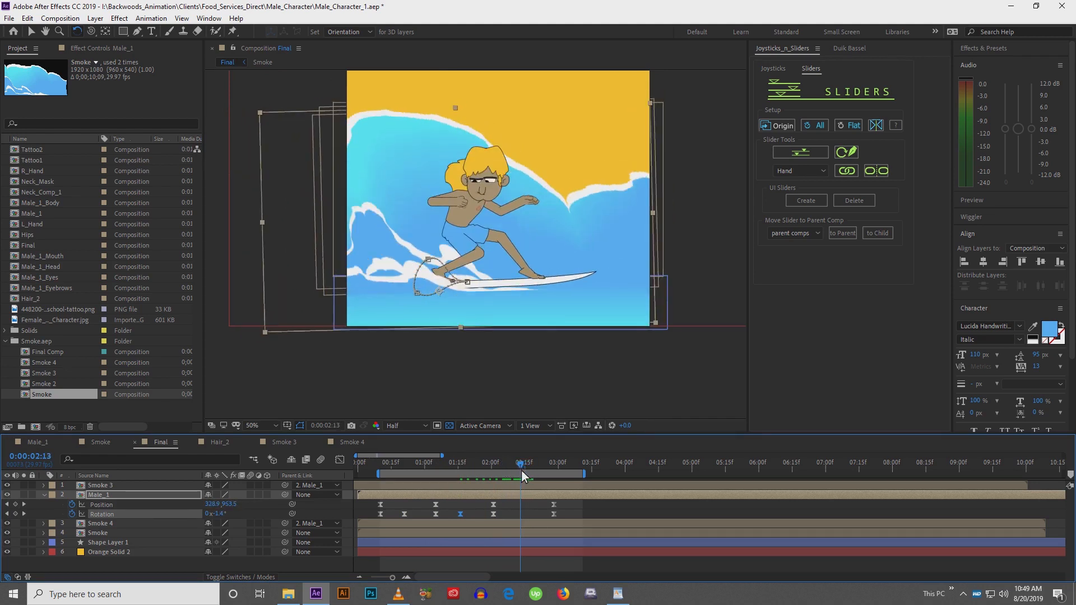
left_click_drag(511, 281, 505, 352)
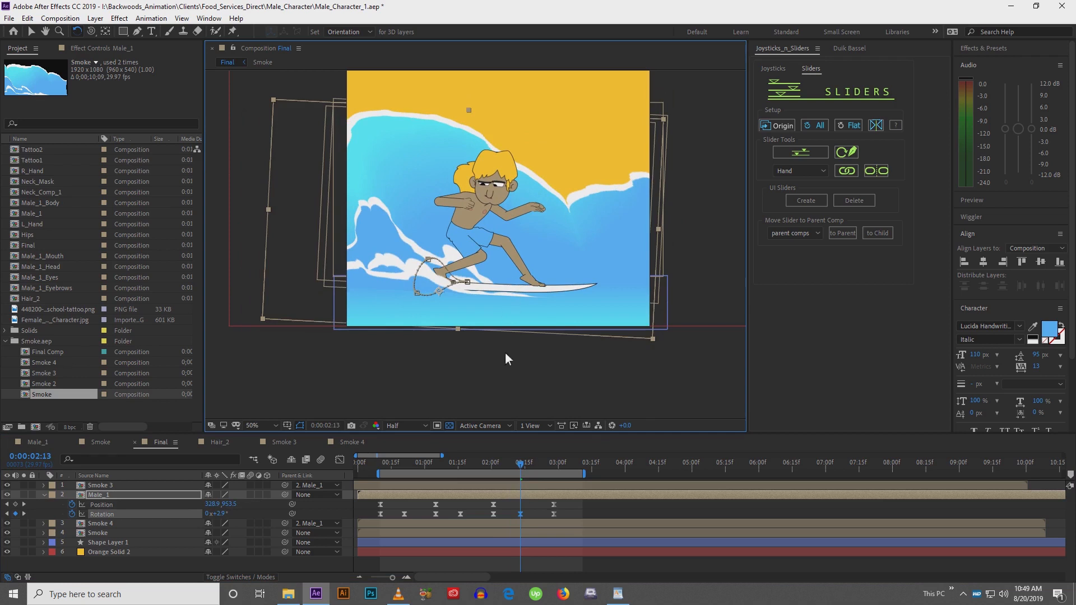
key("space")
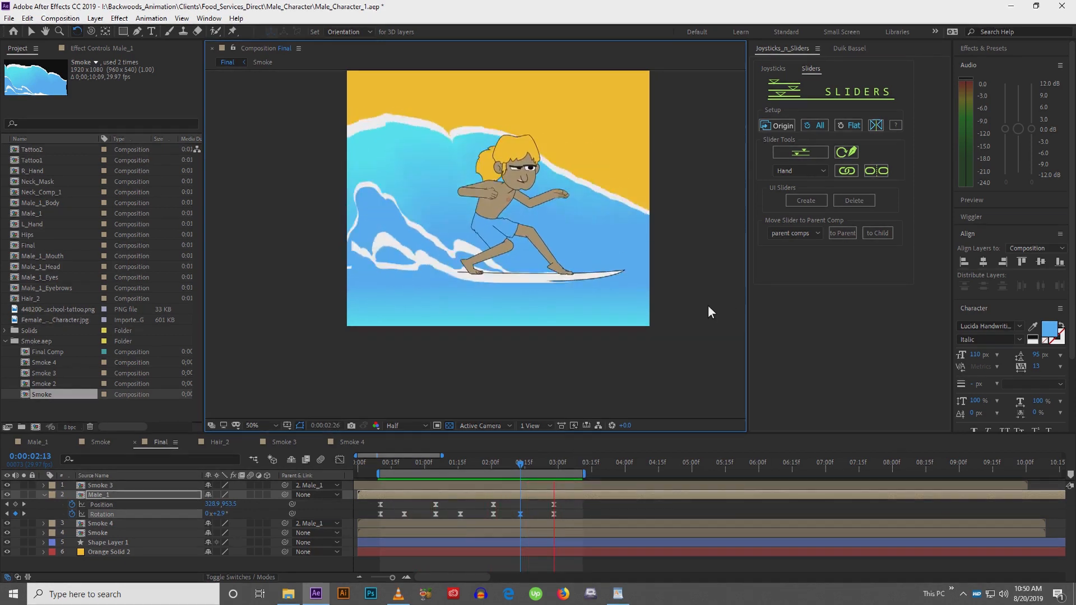
key("space")
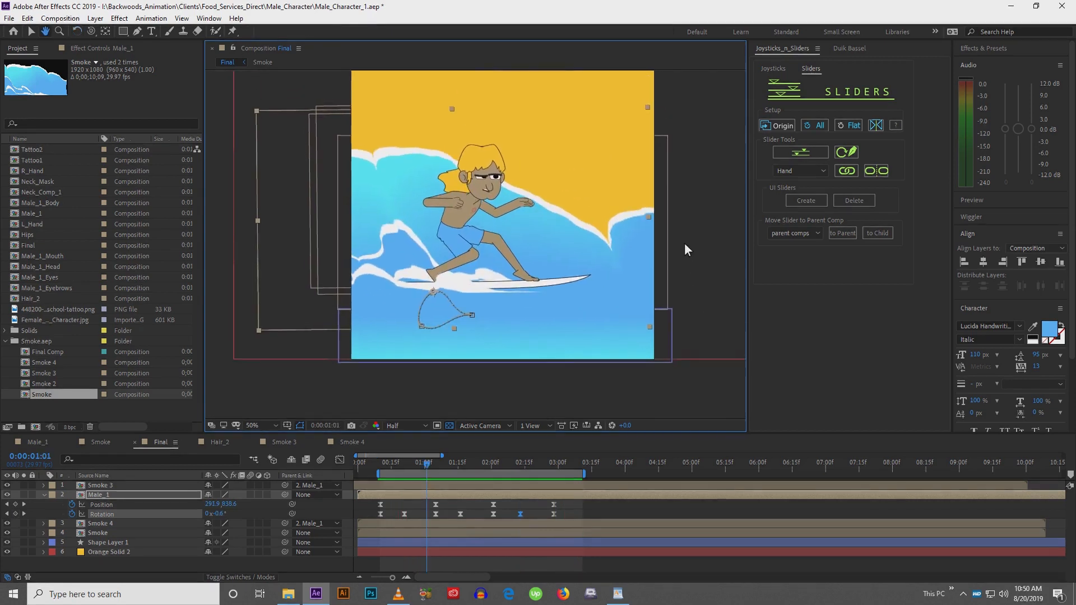
Shift all of Male_1's rotation keyframes a few frames later so they offset from the position keys
key("space")
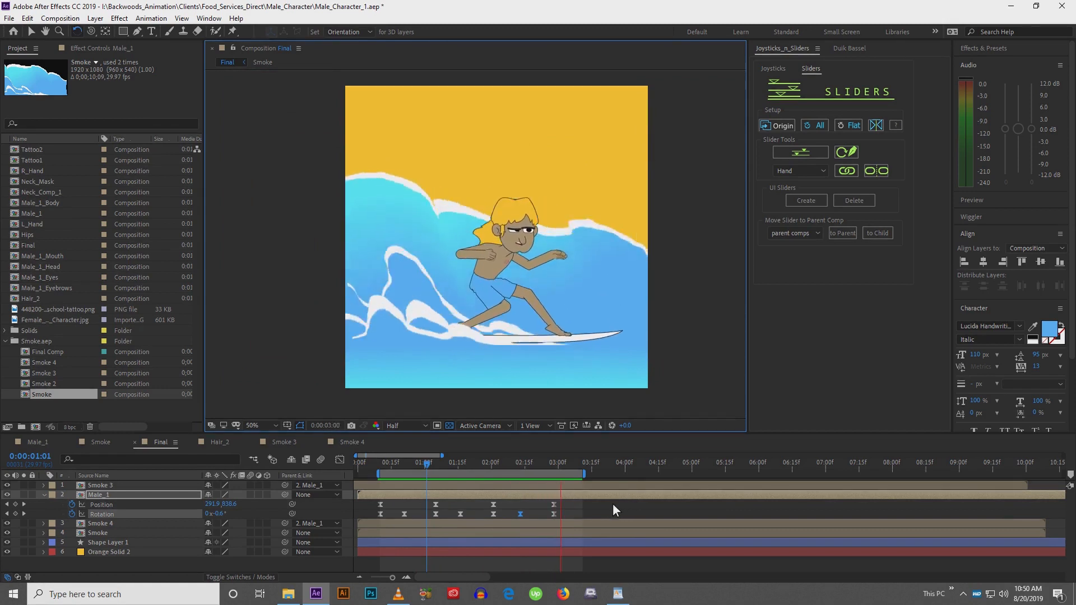
key("space")
left_click_drag(360, 513, 563, 515)
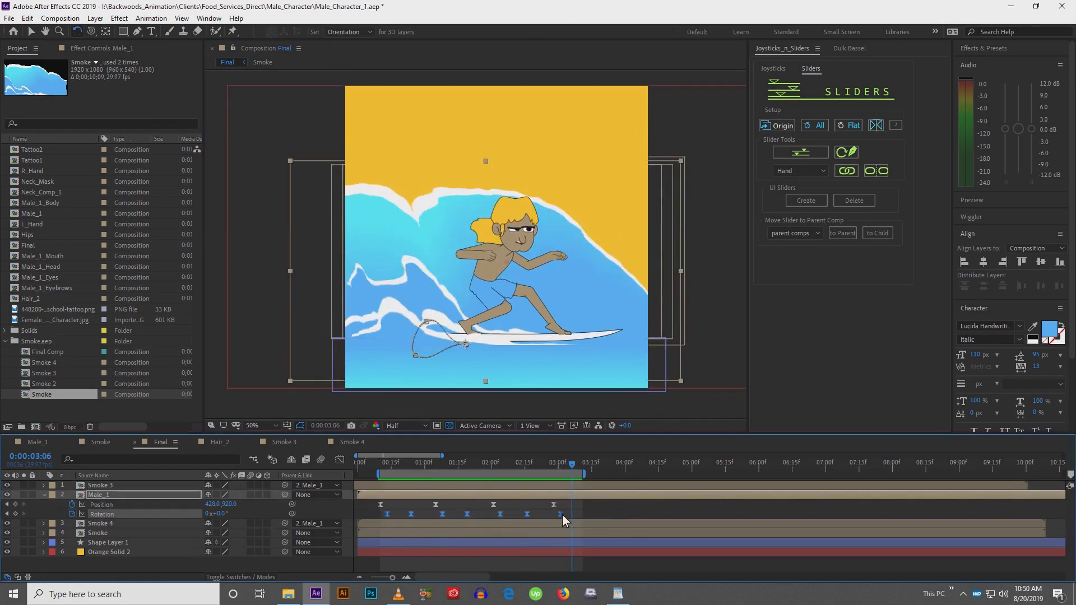
left_click(368, 506)
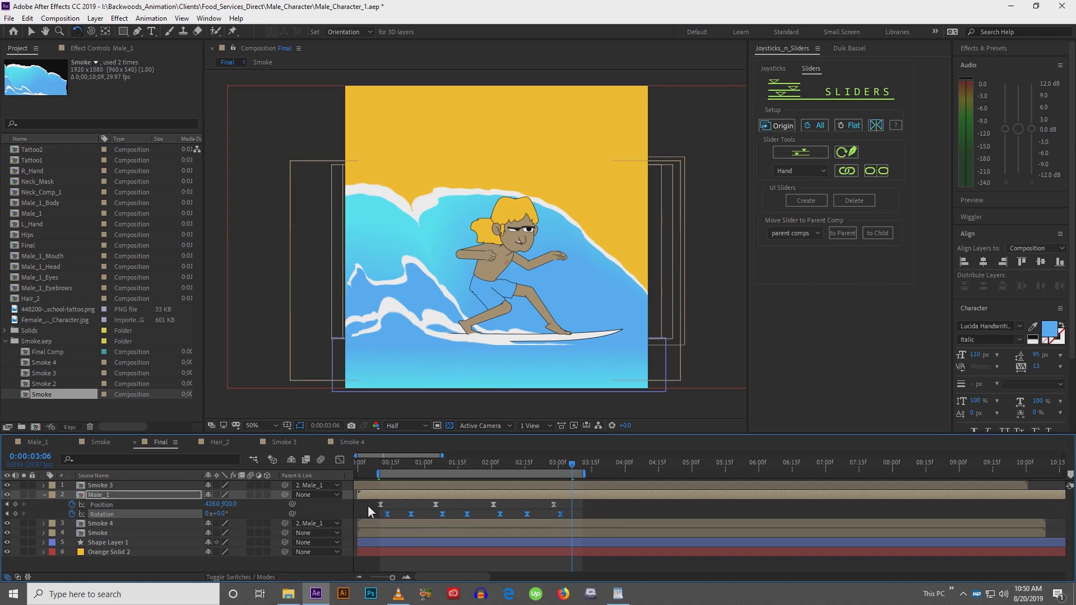
left_click(583, 518)
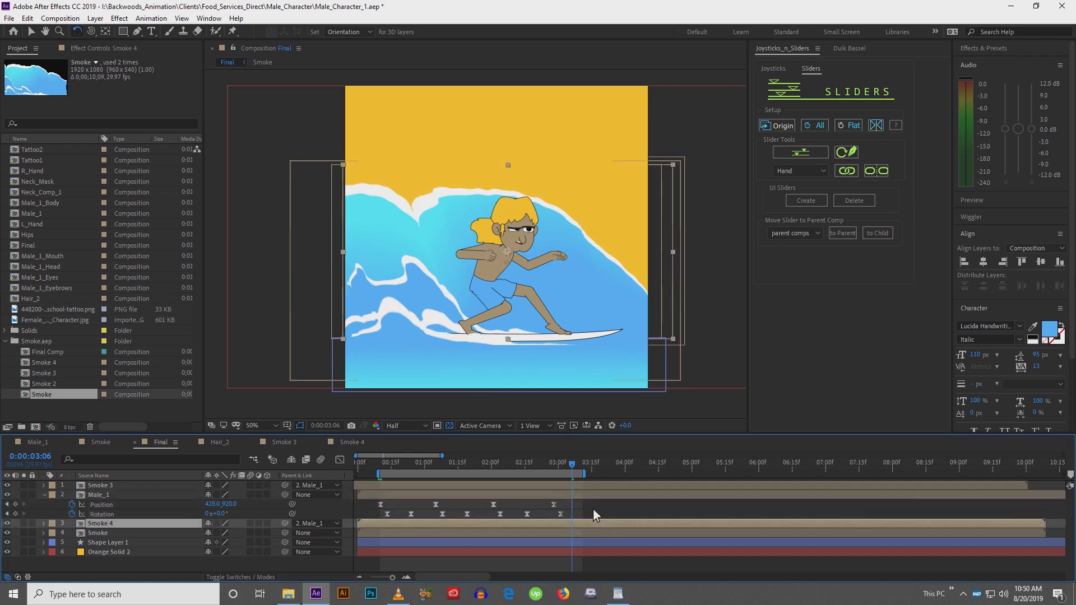
Preview and scrub through the surfing loop in the Final composition with Male_1's properties collapsed
key("space")
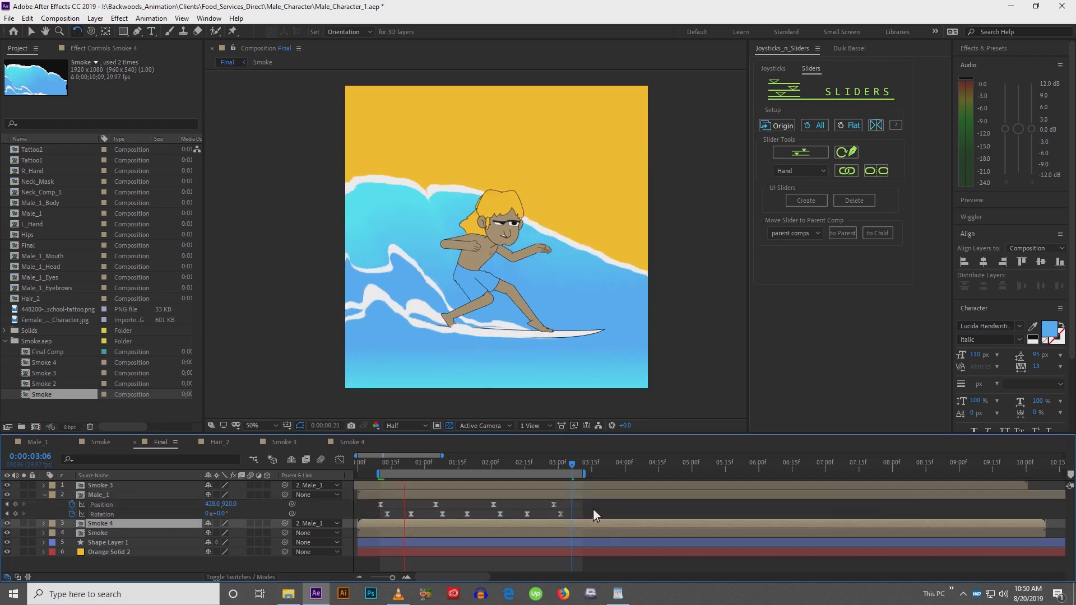
left_click(630, 489)
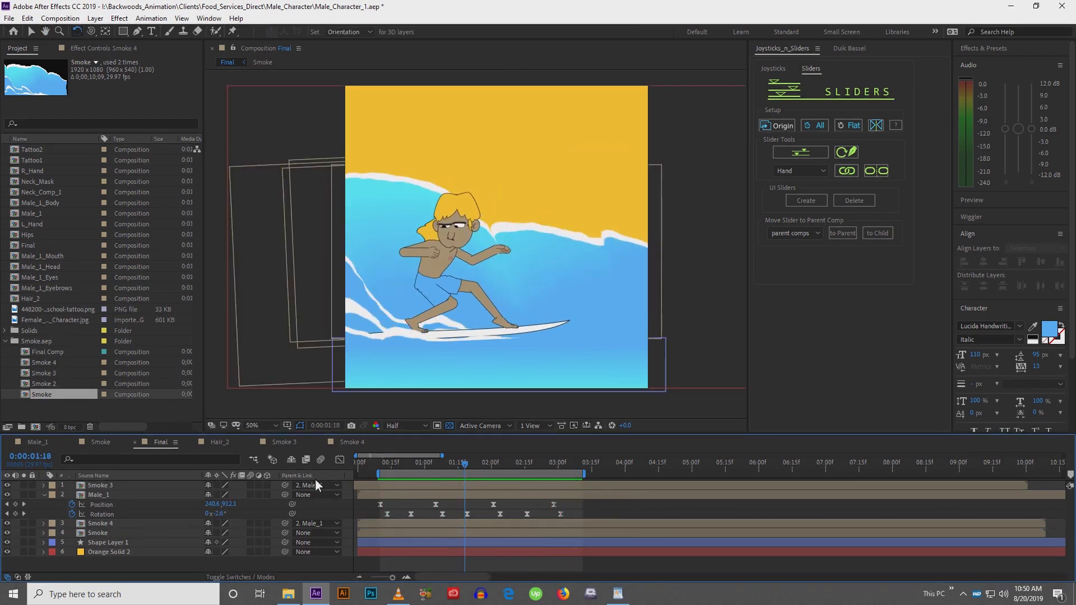
left_click_drag(386, 468, 560, 477)
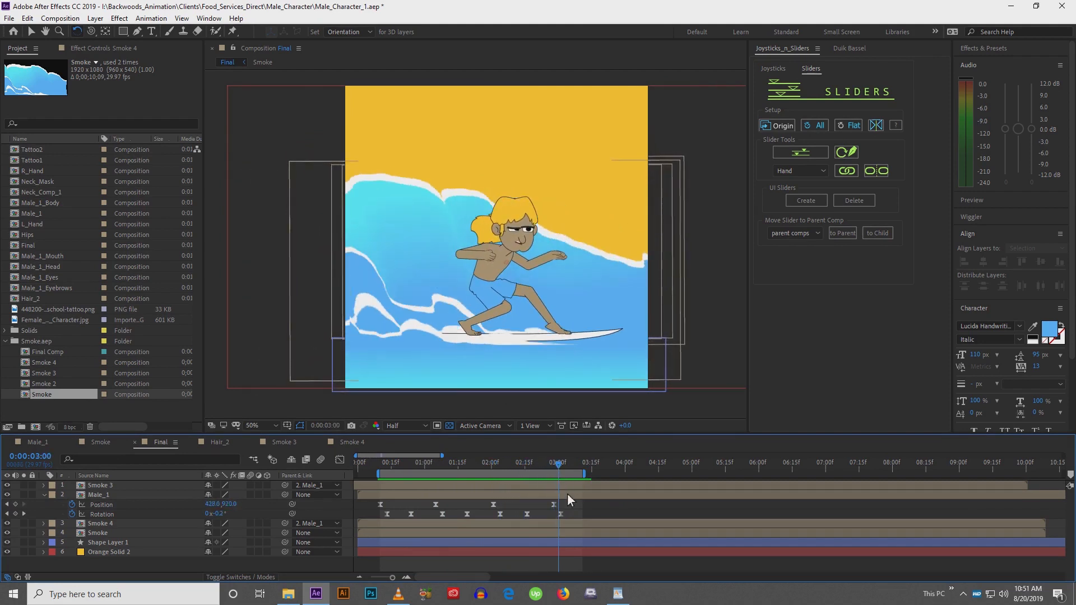
left_click_drag(446, 267, 449, 274)
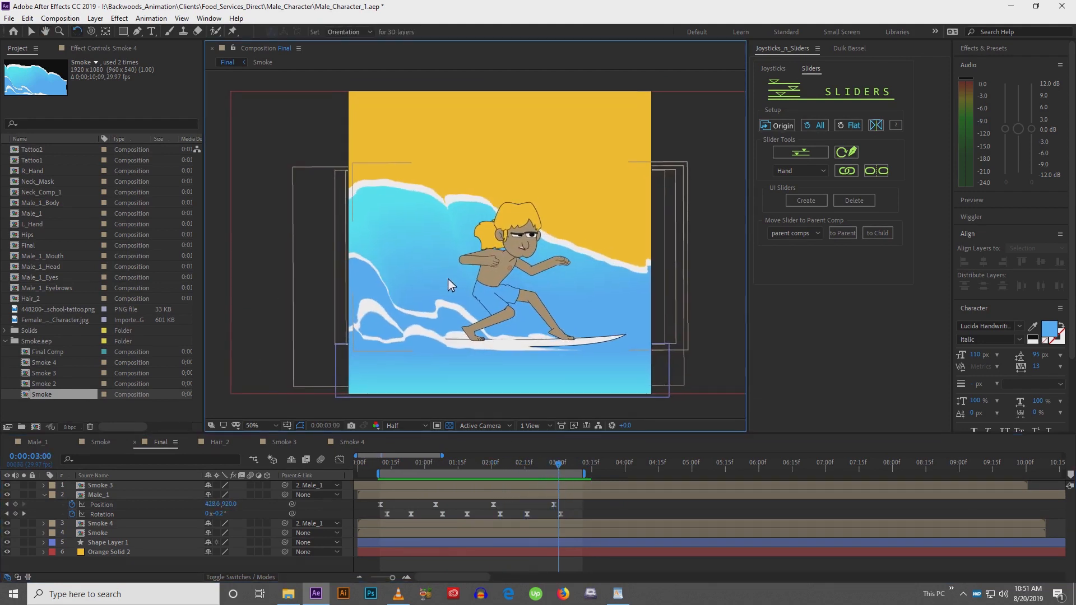
key("v")
left_click(442, 564)
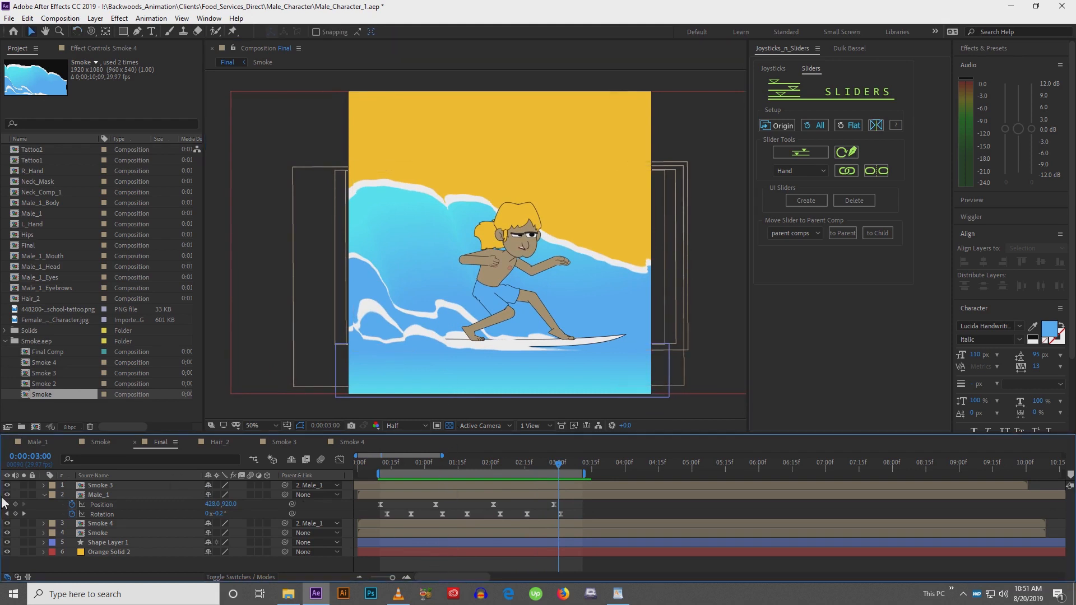
left_click(43, 496)
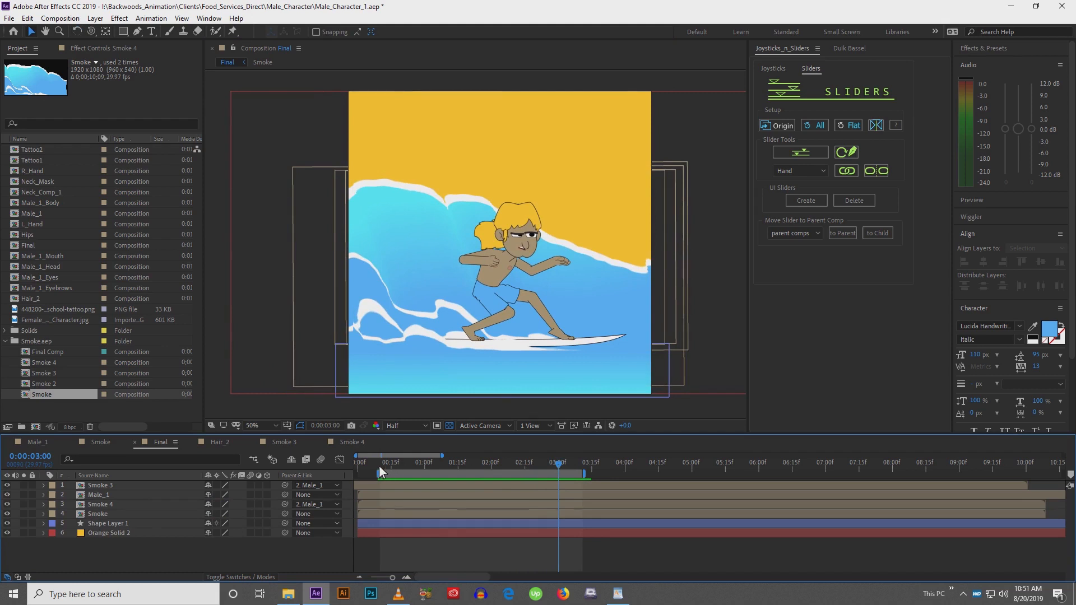
left_click_drag(379, 466, 563, 465)
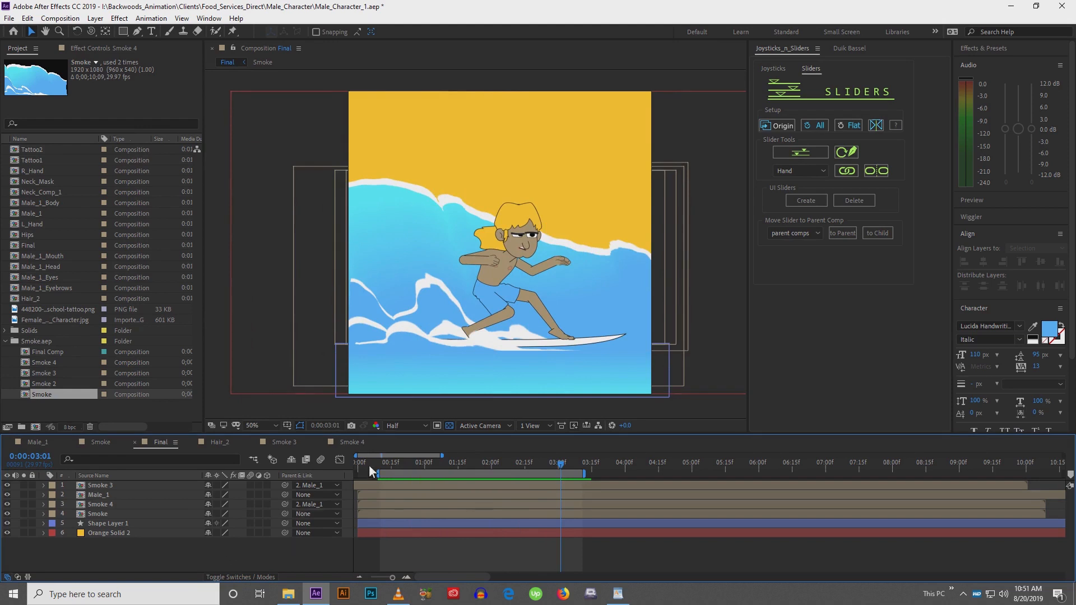
left_click_drag(368, 465, 542, 468)
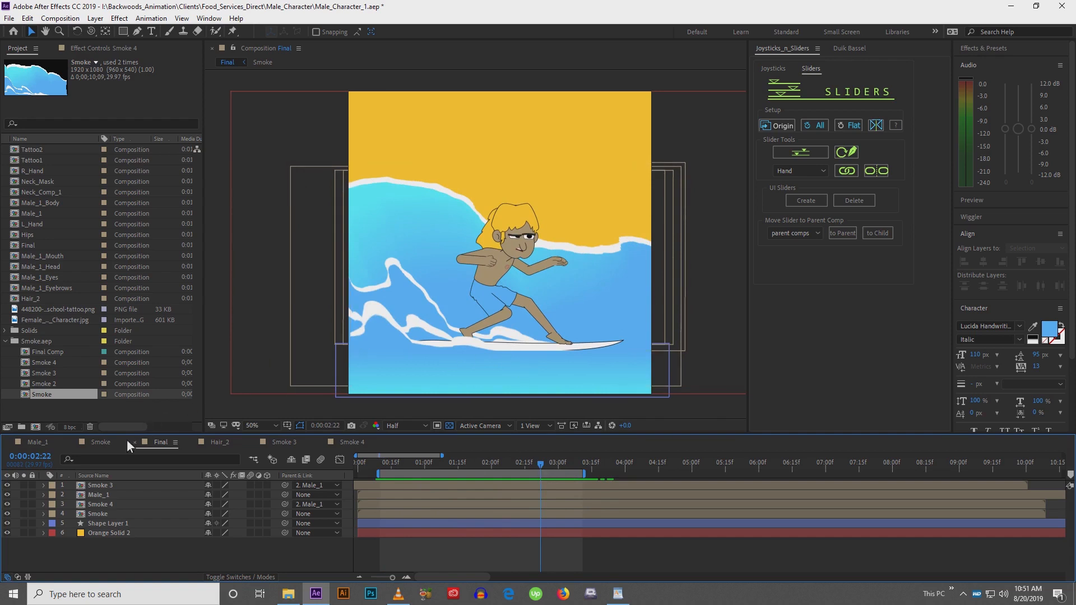
Open the Male_1 composition, zoom in on the character, and scrub through his rig animation without the transparency grid
left_click(38, 442)
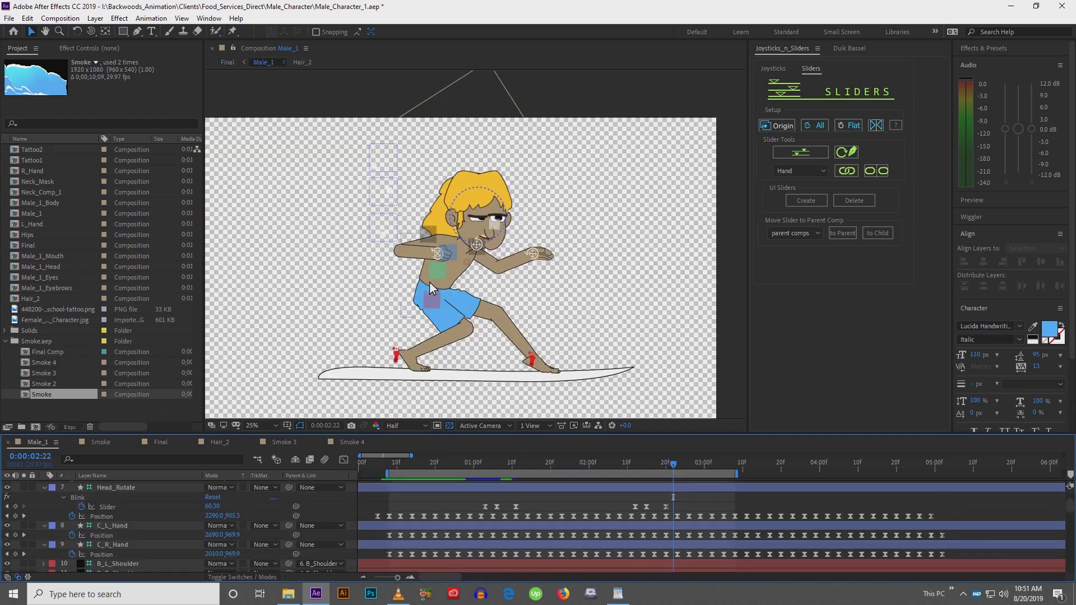
scroll(432, 280, "up", 2)
left_click(497, 284)
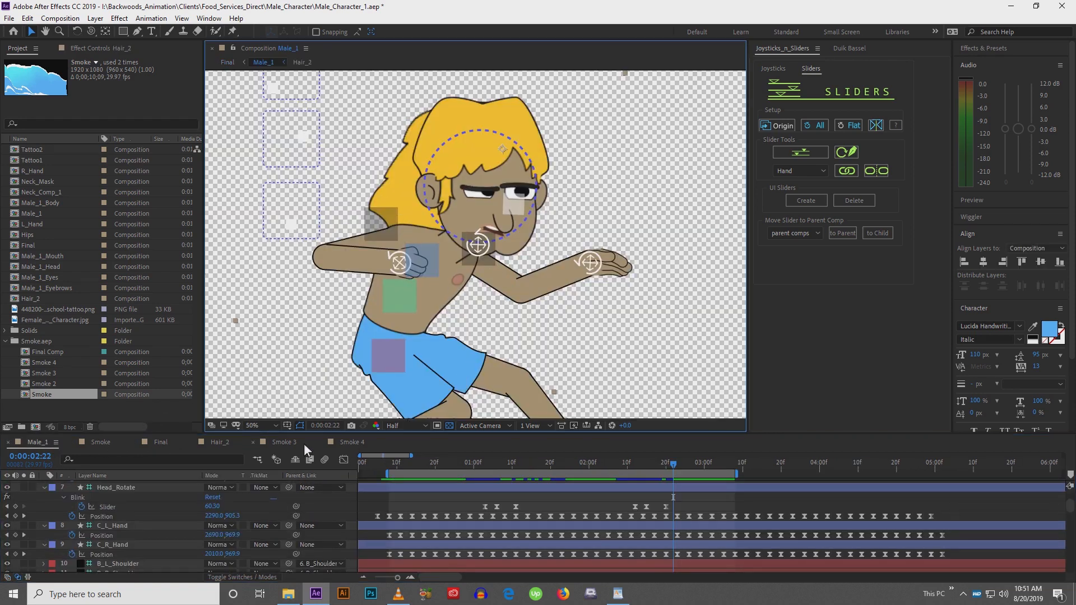
scroll(163, 518, "down", 2)
left_click(512, 467)
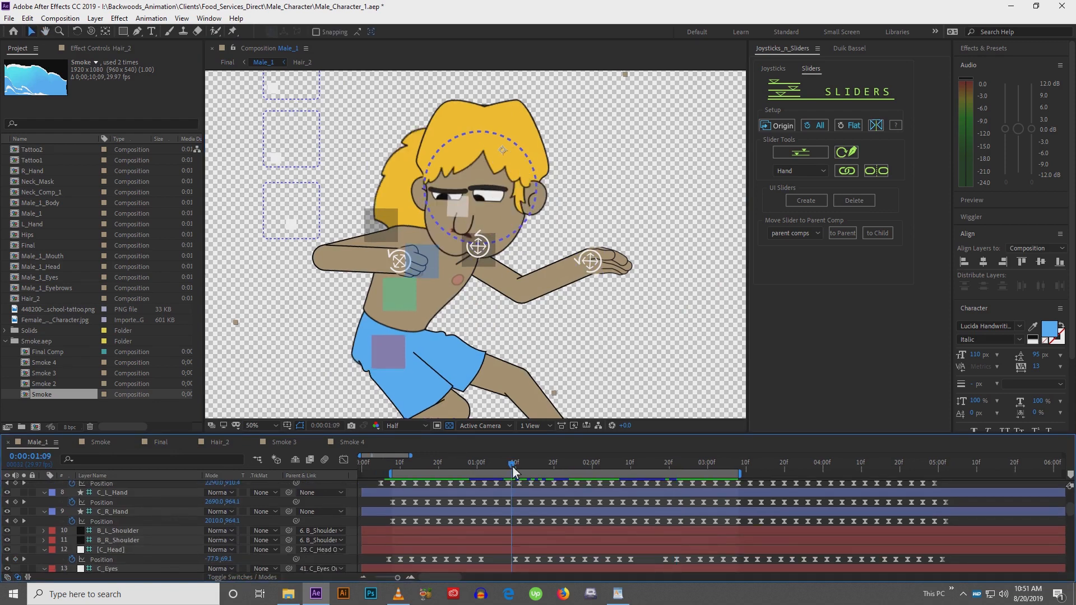
left_click(451, 425)
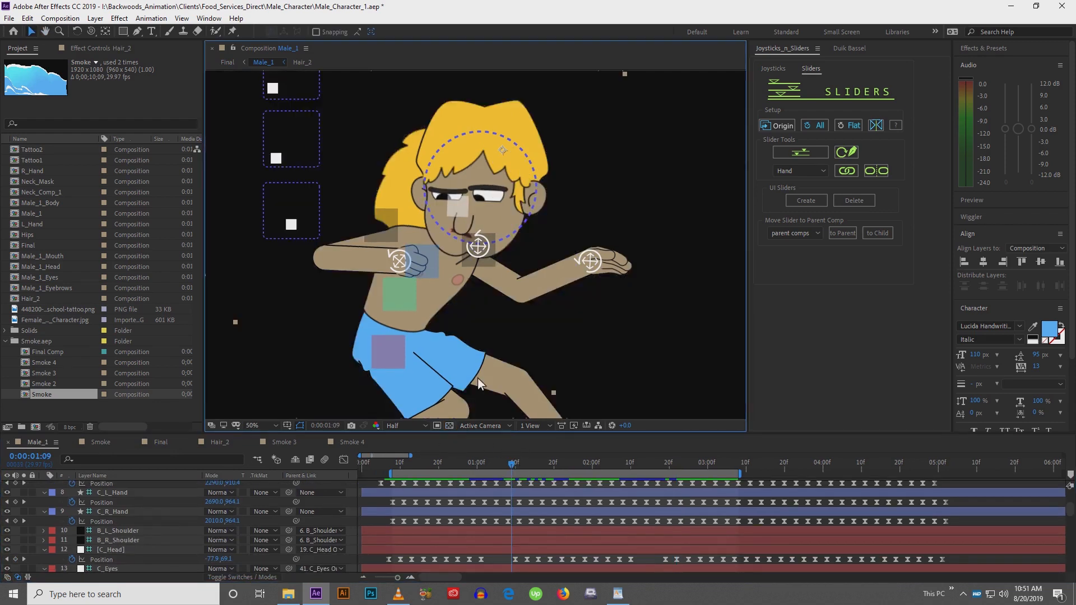
mouse_move(506, 466)
left_mouse_down()
mouse_move(537, 465)
mouse_move(527, 468)
left_mouse_up()
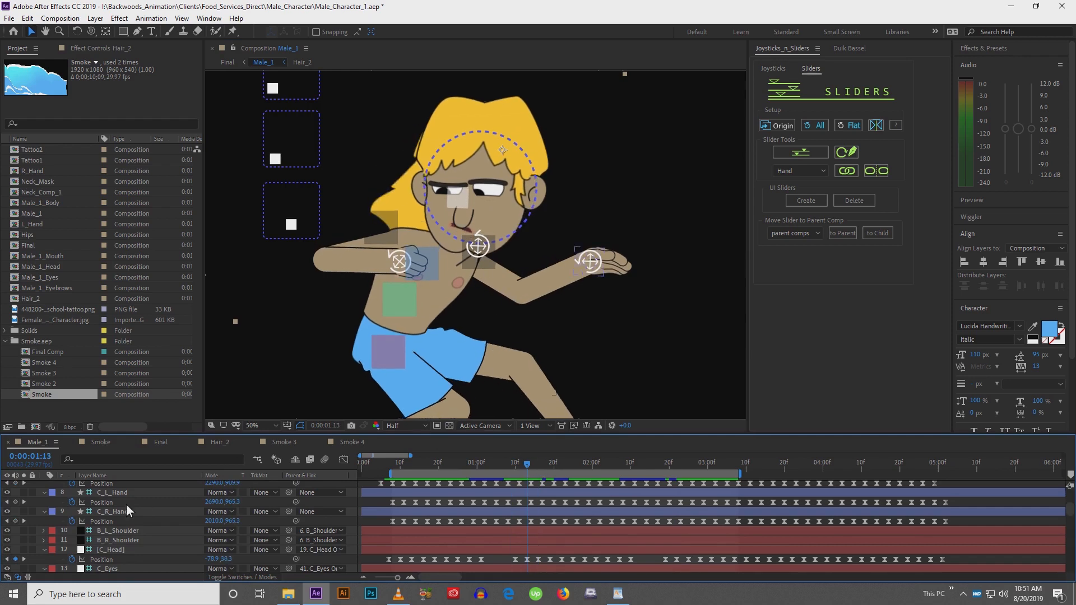
Expand the R_Upper_Arm_2 layer's contents to inspect its Rectangle 2 shape properties
scroll(126, 503, "down", 5)
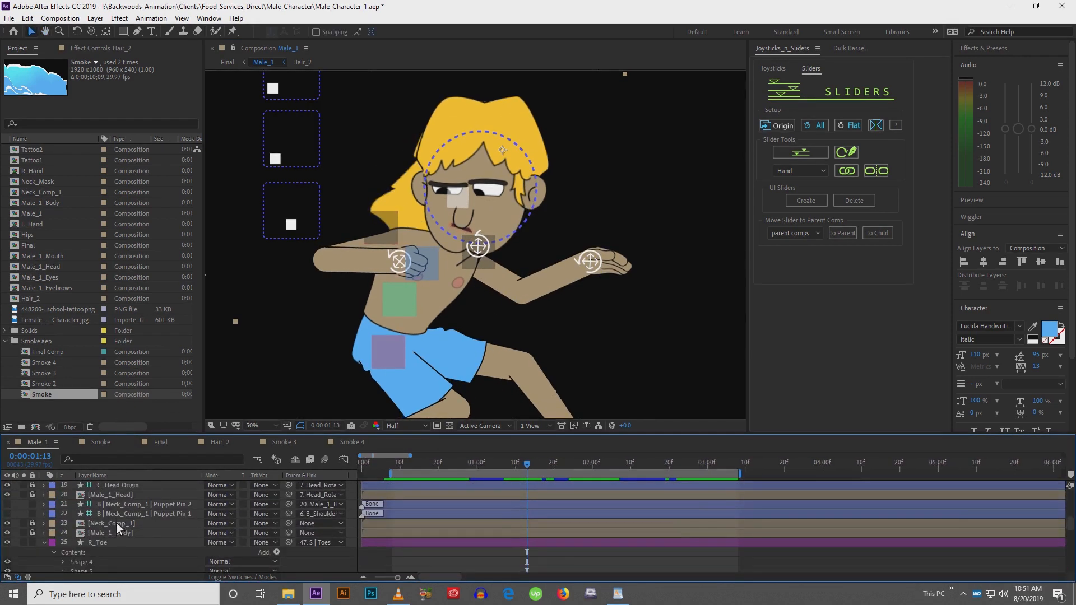
scroll(116, 527, "down", 4)
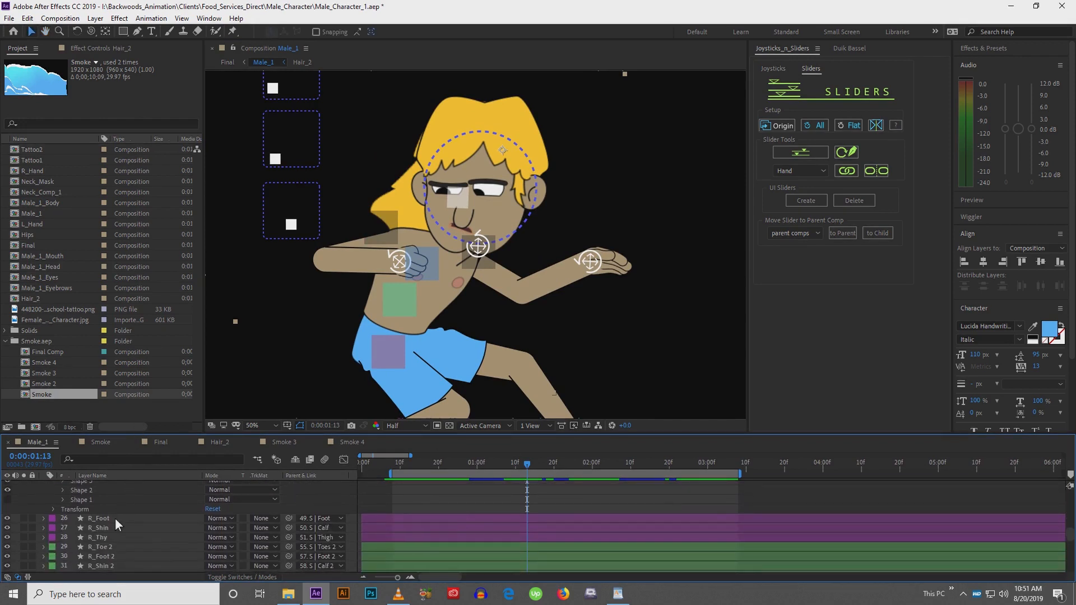
scroll(115, 518, "down", 5)
left_click(114, 515)
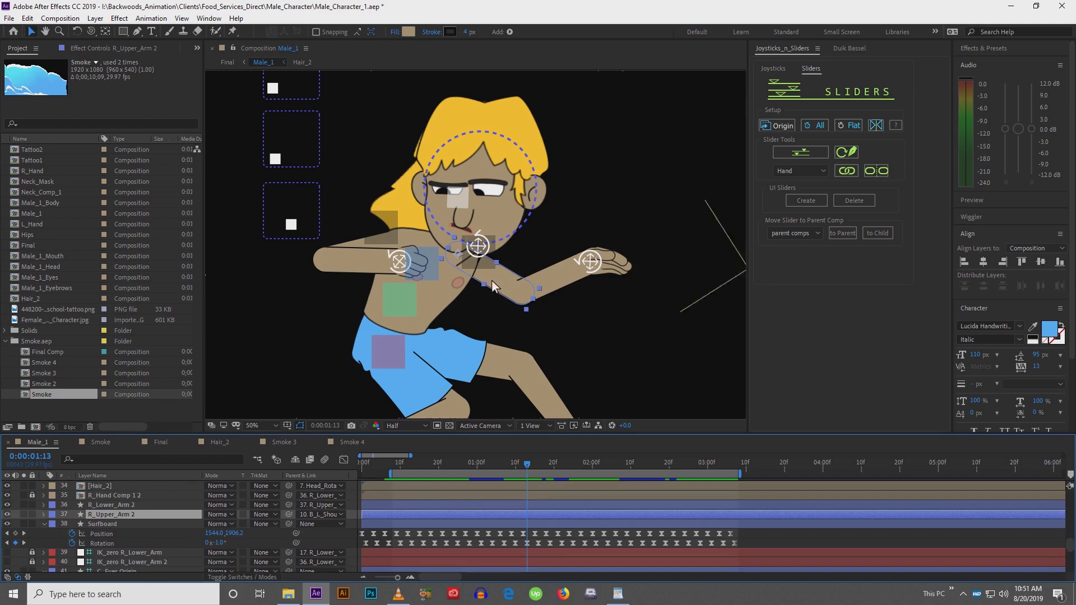
left_click(44, 515)
left_click(54, 525)
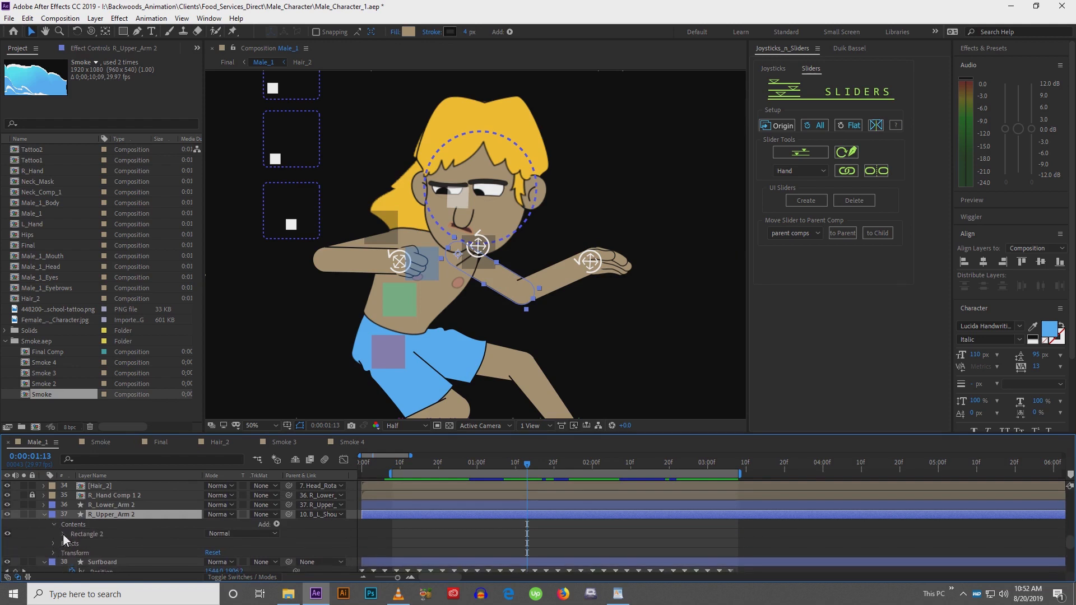
left_click(62, 534)
scroll(72, 538, "down", 1)
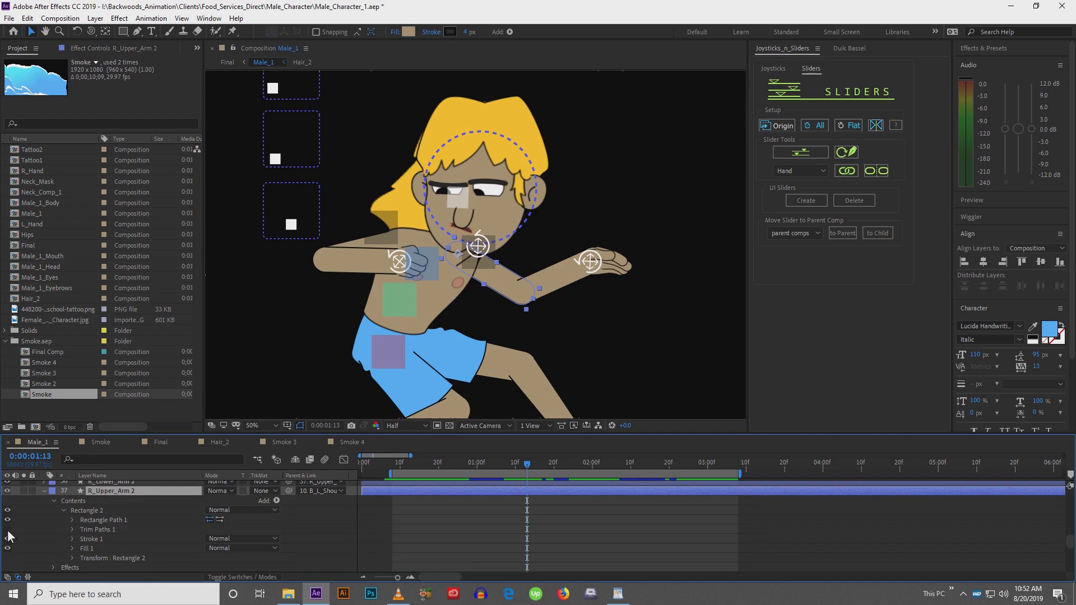
left_click(392, 538)
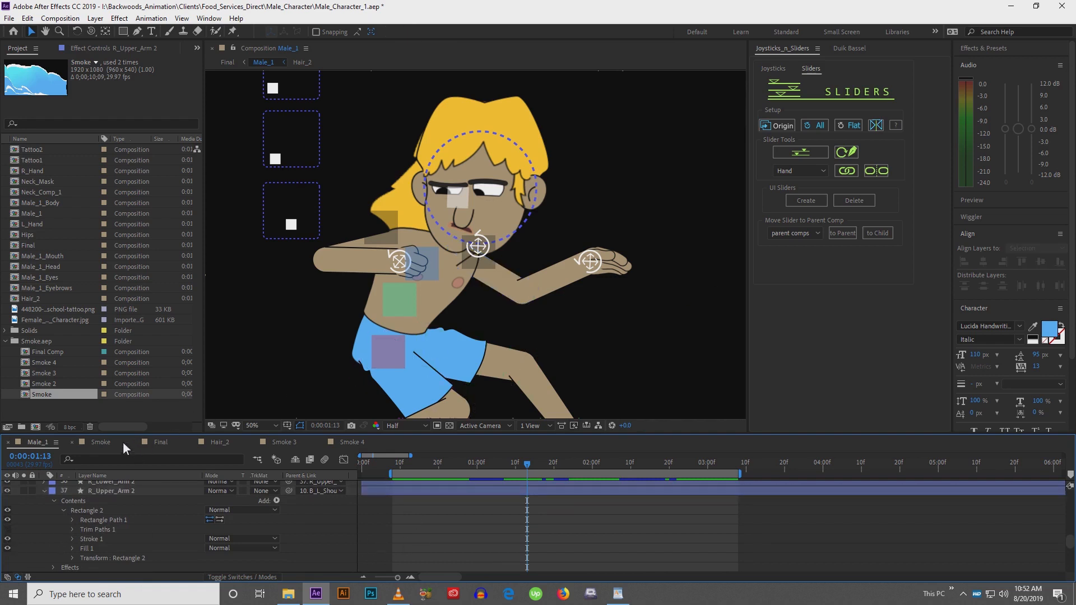
Return to the Final composition and zoom in to examine the surfboard against the water
left_click(154, 444)
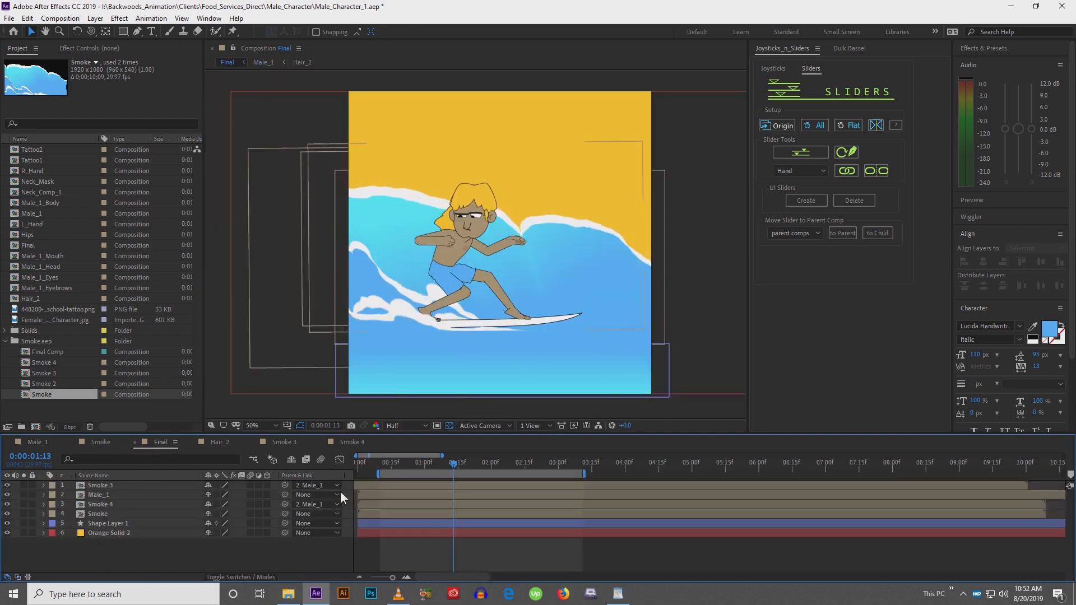
left_click_drag(455, 276, 437, 282)
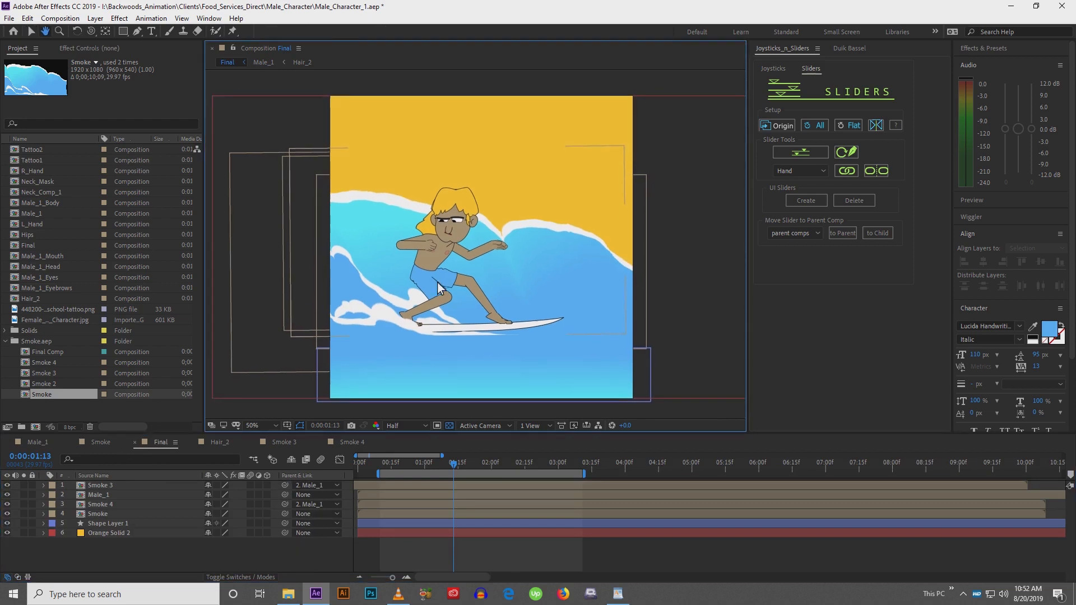
left_click_drag(379, 468, 566, 462)
left_click_drag(368, 394, 358, 389)
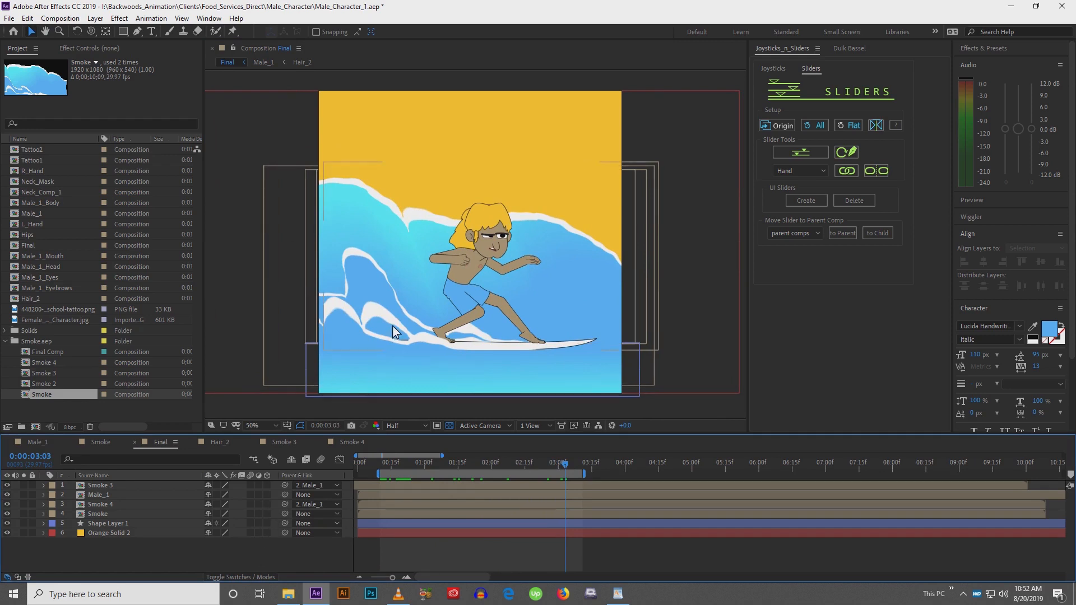
scroll(392, 325, "up", 1)
left_click_drag(456, 319, 436, 135)
left_click_drag(435, 249, 471, 293)
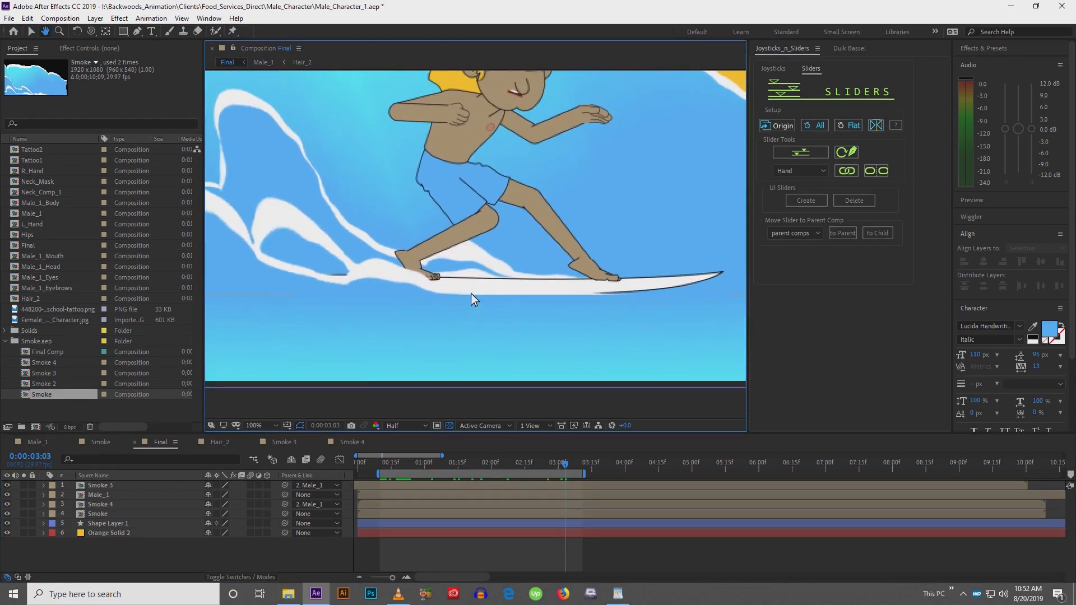
left_click(136, 30)
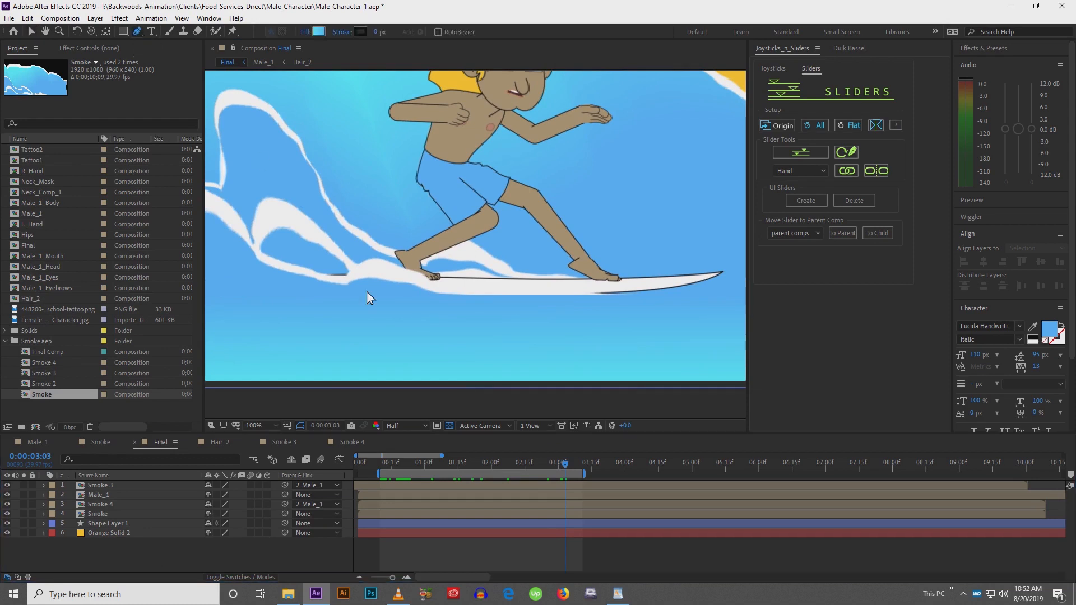
left_click(399, 351)
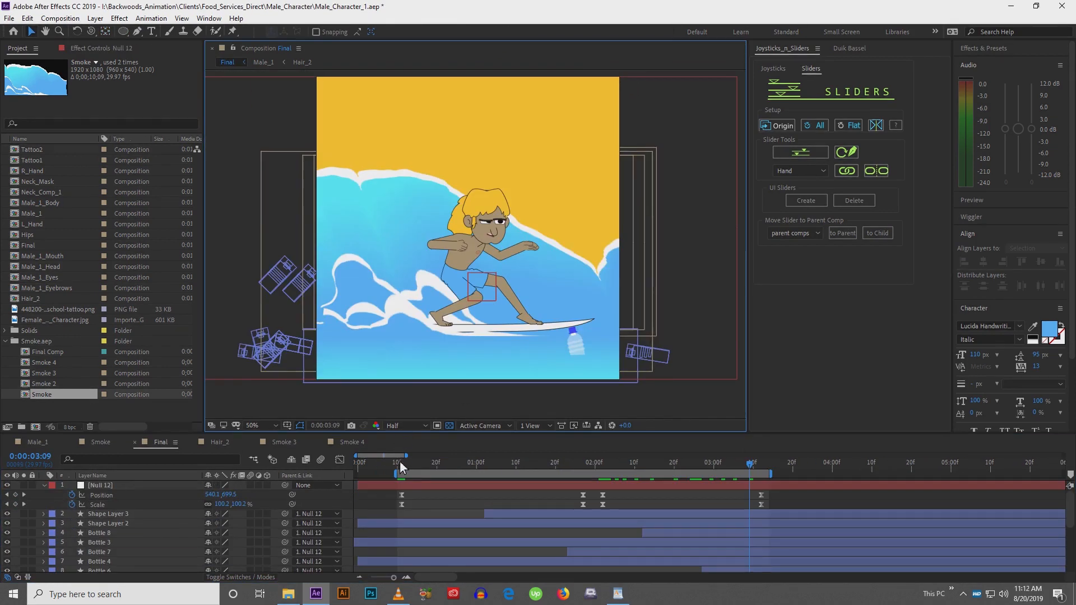
Draw a curved white spray shape with the Pen tool above the wave crest at frame 11
left_click_drag(406, 455, 427, 456)
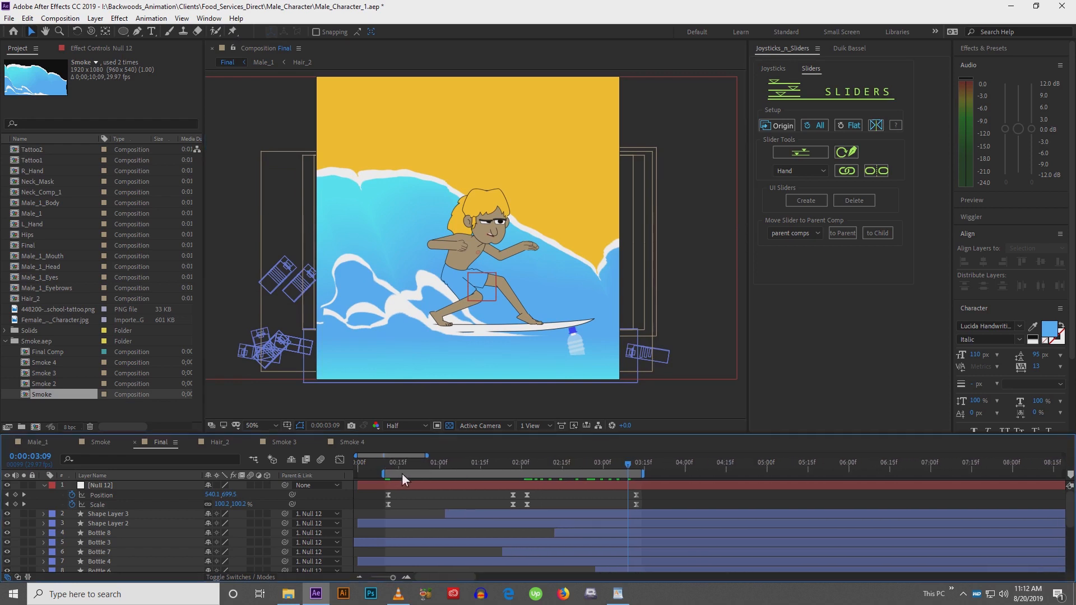
left_click(389, 466)
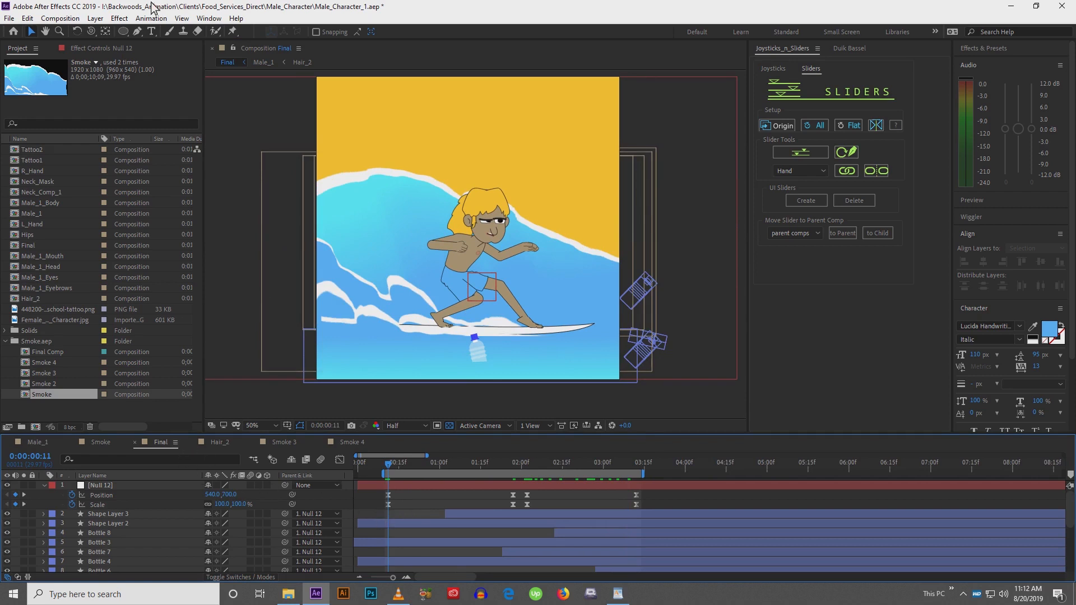
left_click(137, 35)
scroll(406, 149, "up", 1)
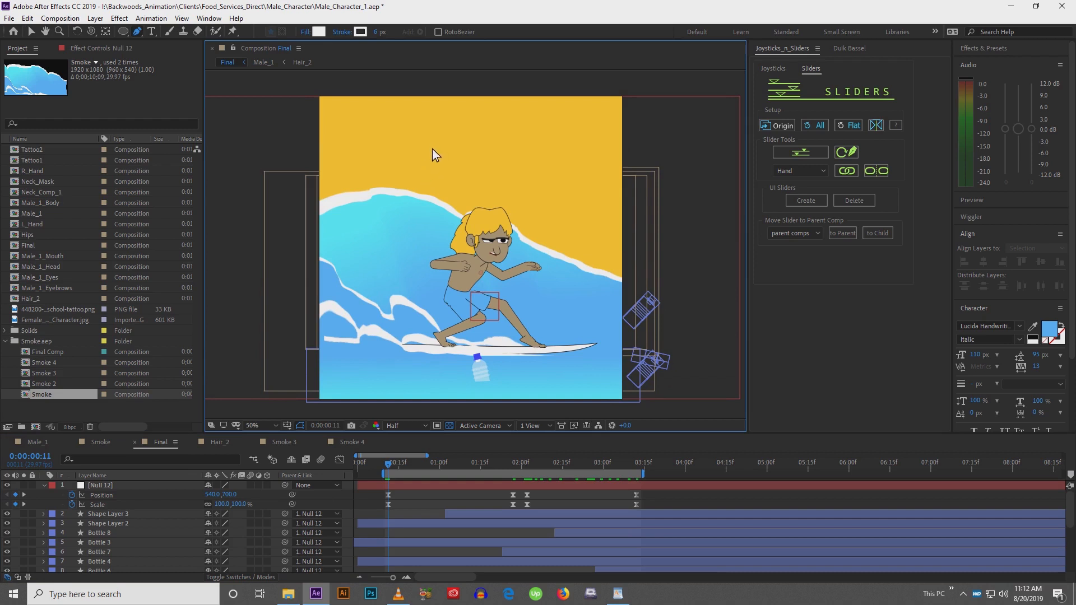
left_click(336, 186)
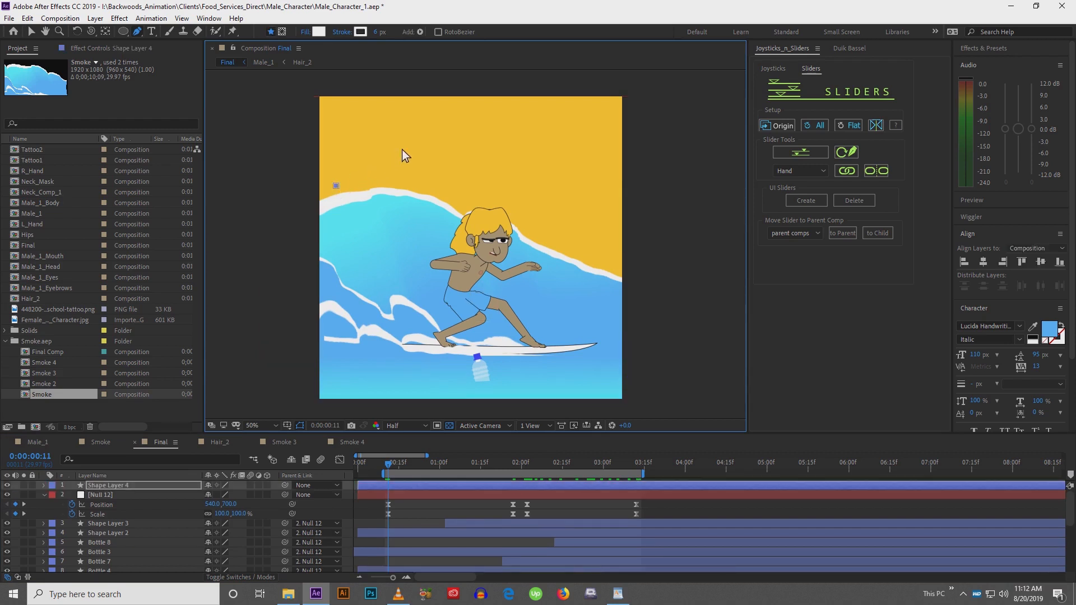
left_click_drag(439, 142, 512, 143)
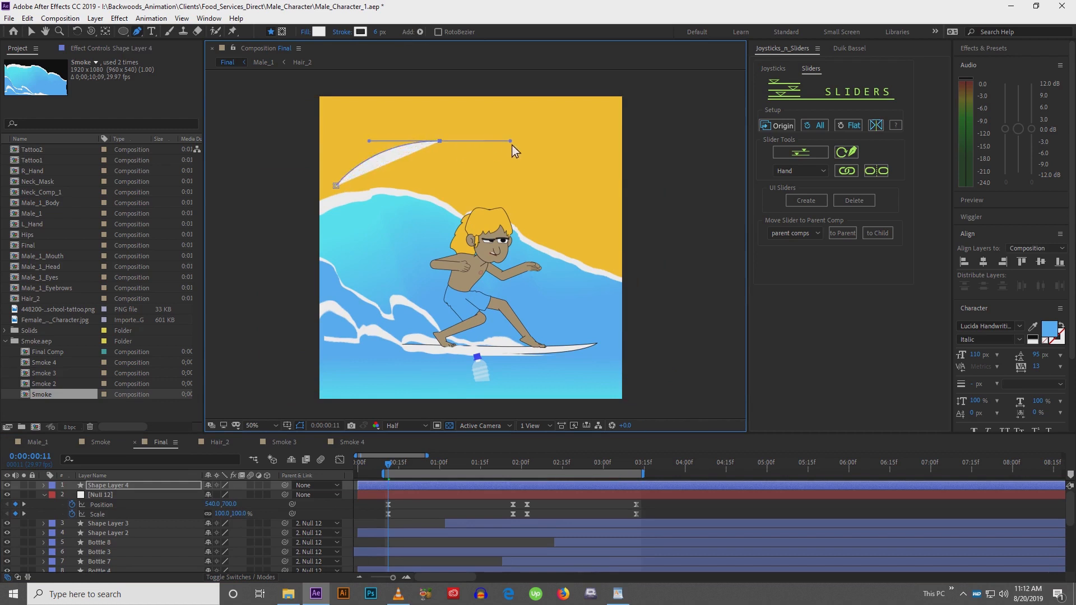
left_click(492, 164)
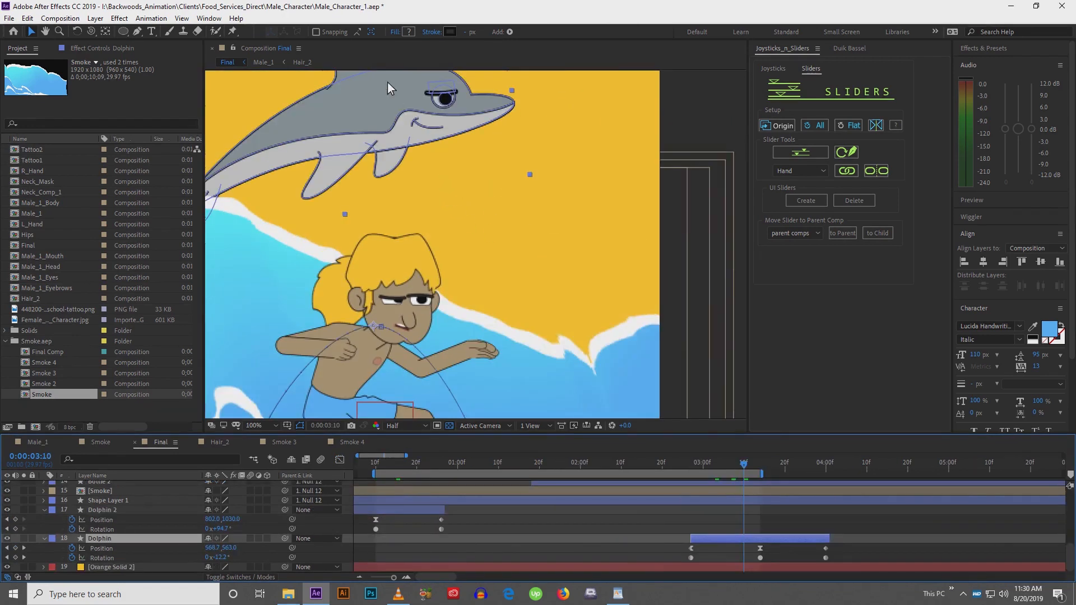
Add an Inner Shadow layer style to the Dolphin layer
double_click(436, 105)
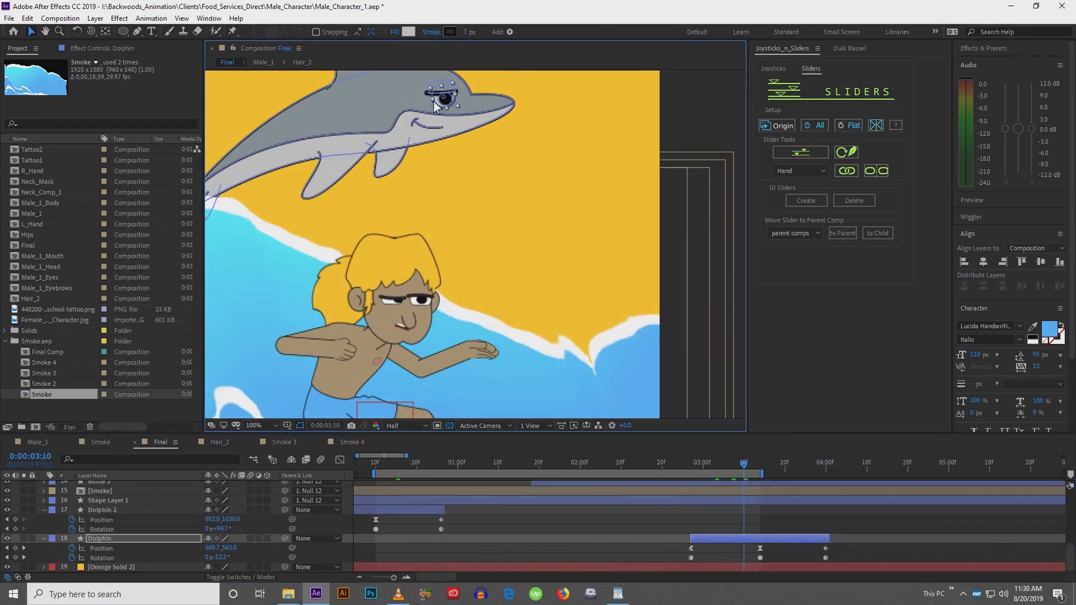
left_click(409, 32)
left_click_drag(645, 386, 610, 344)
left_click(876, 358)
left_click(649, 507)
left_click_drag(550, 247, 606, 271)
key("v")
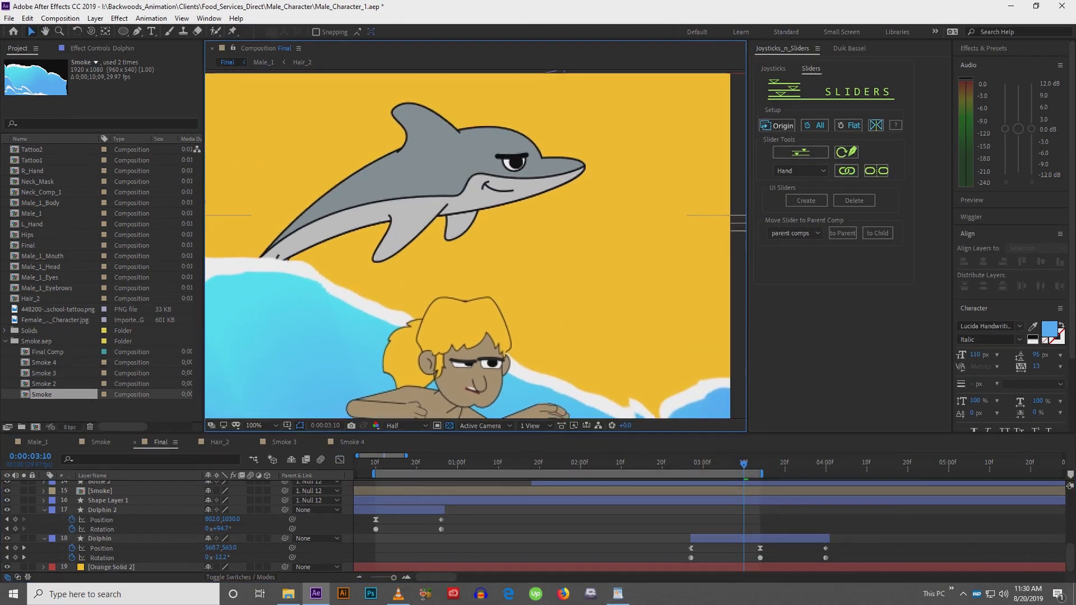
left_click(736, 537)
right_click(735, 536)
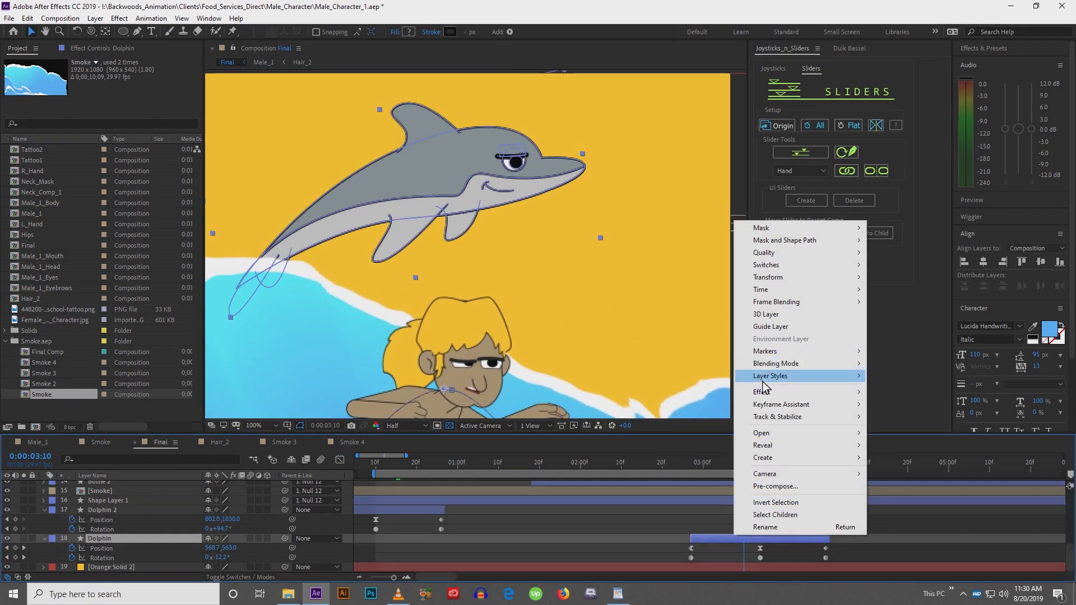
mouse_move(796, 376)
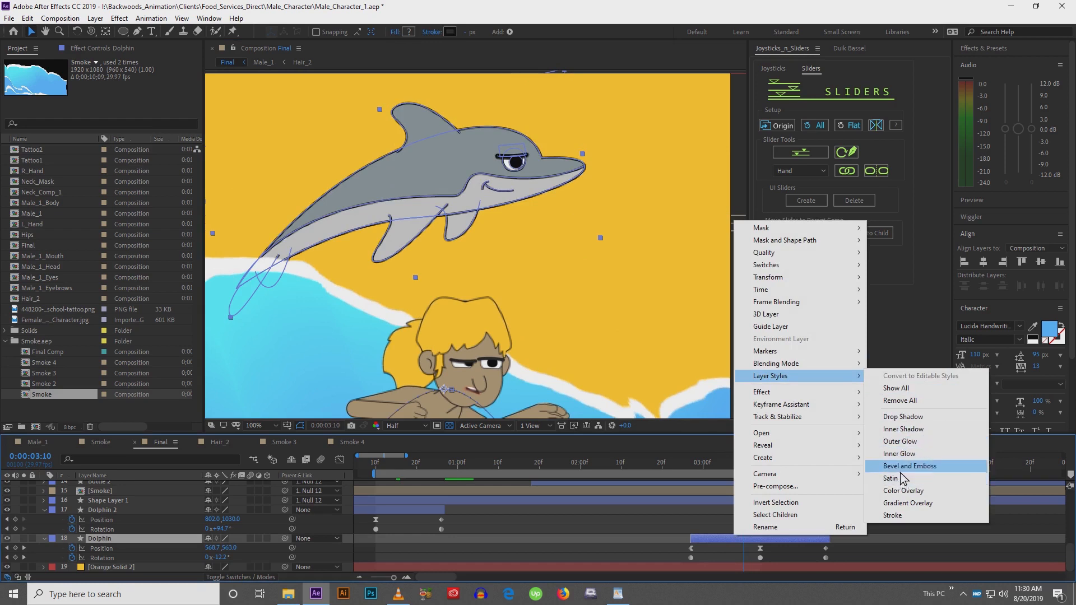
left_click(900, 429)
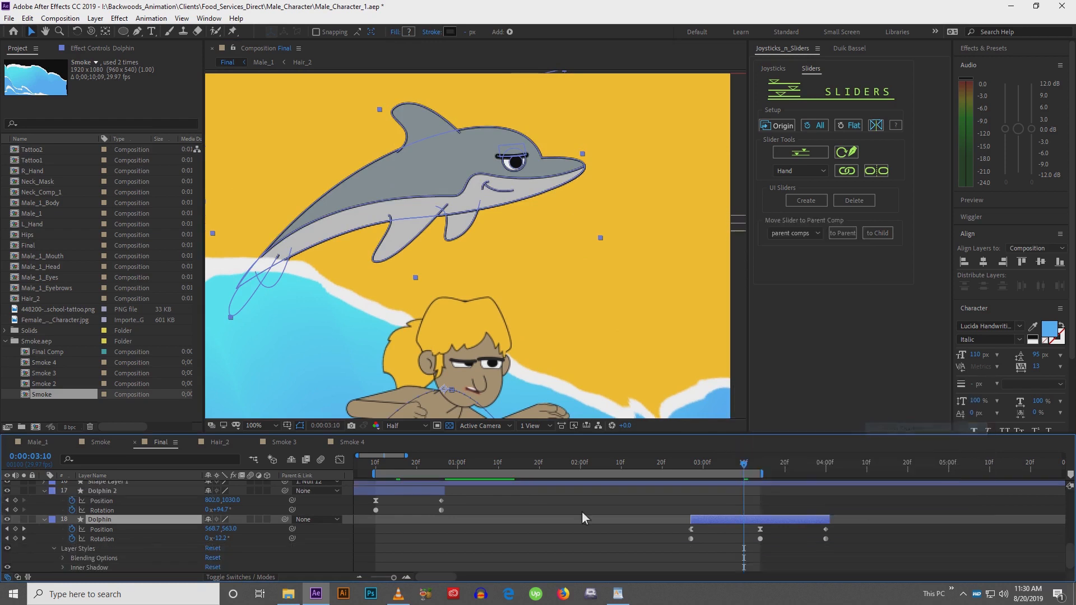
Set the Dolphin's Inner Shadow distance to 32 and its colour to white
left_click(63, 568)
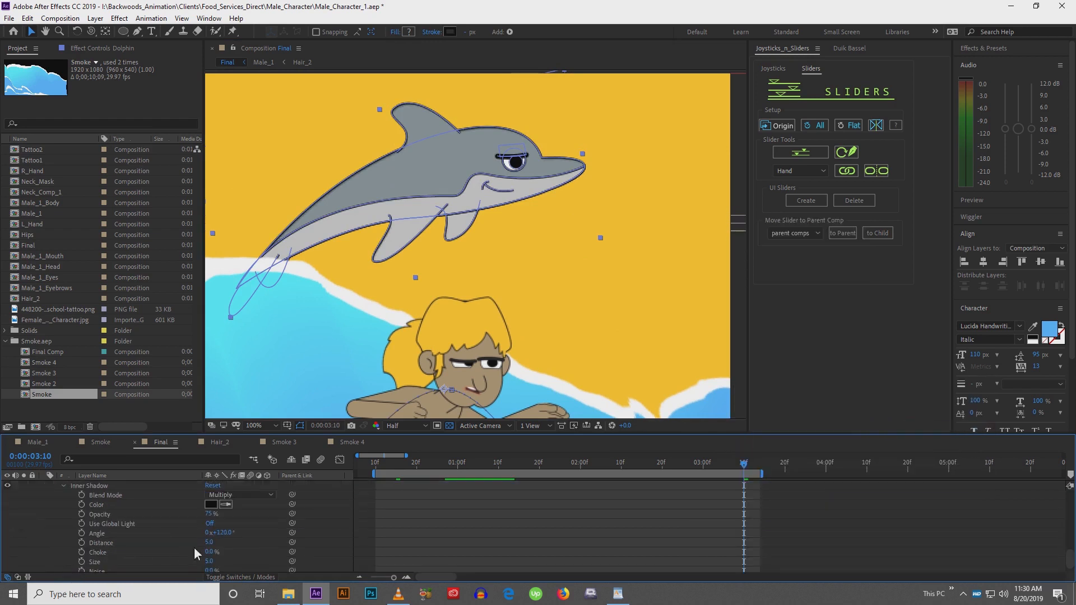
left_click_drag(211, 544, 157, 562)
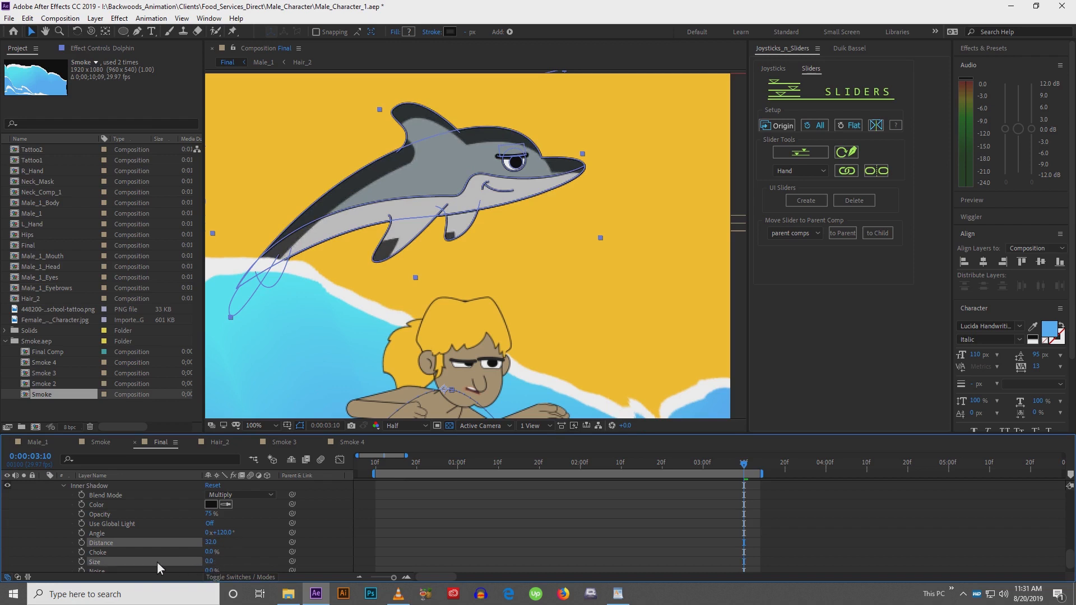
left_click(211, 503)
left_click_drag(629, 420, 597, 319)
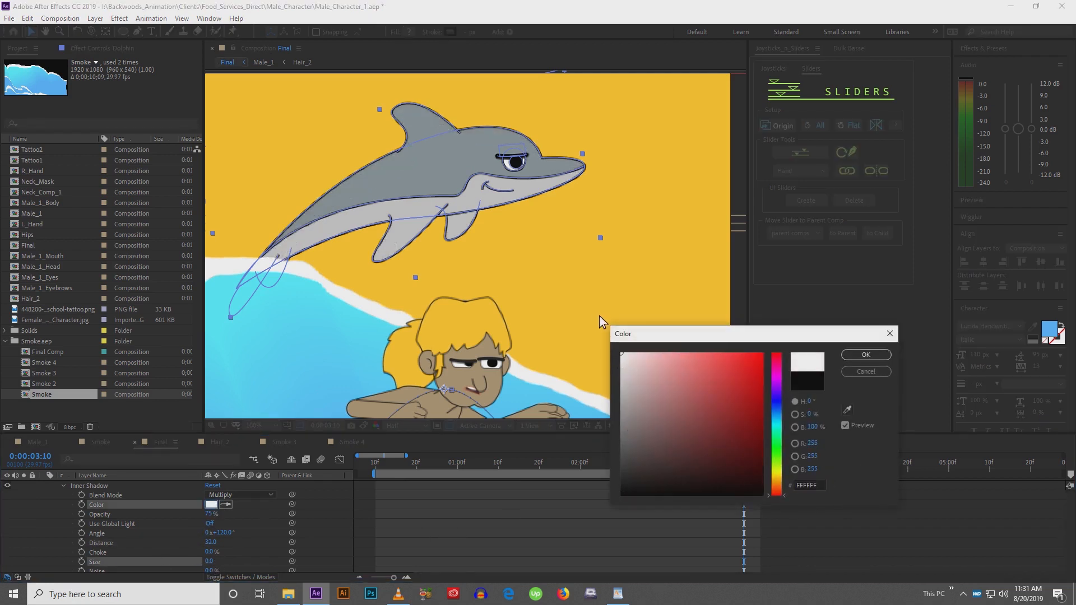
left_click(866, 355)
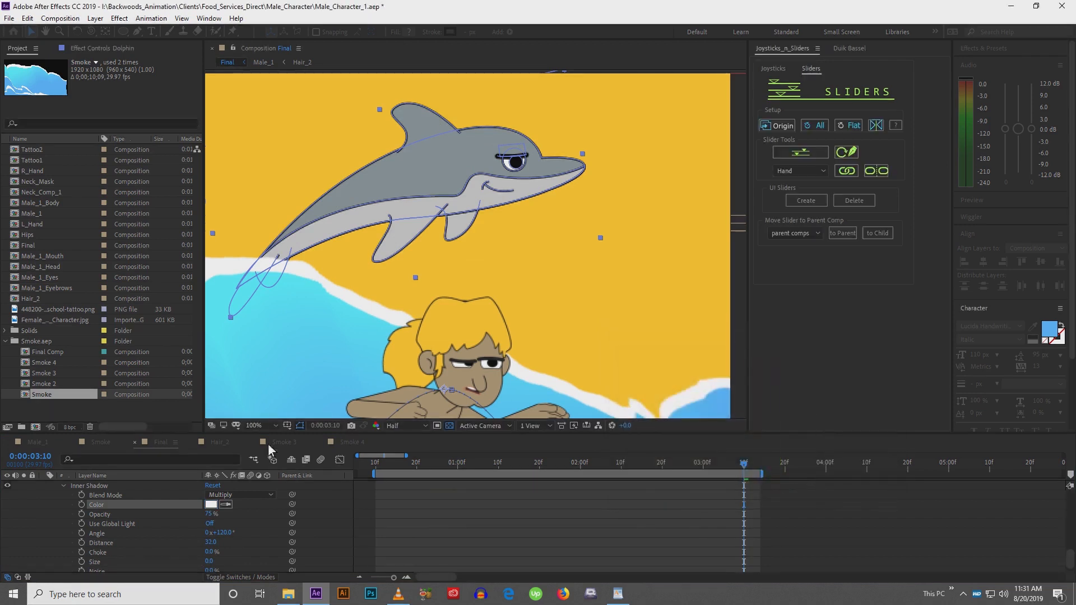
Configure the Dolphin's Inner Shadow with Overlay blend mode, a 22° angle and 100% opacity
left_click(256, 495)
left_click(256, 298)
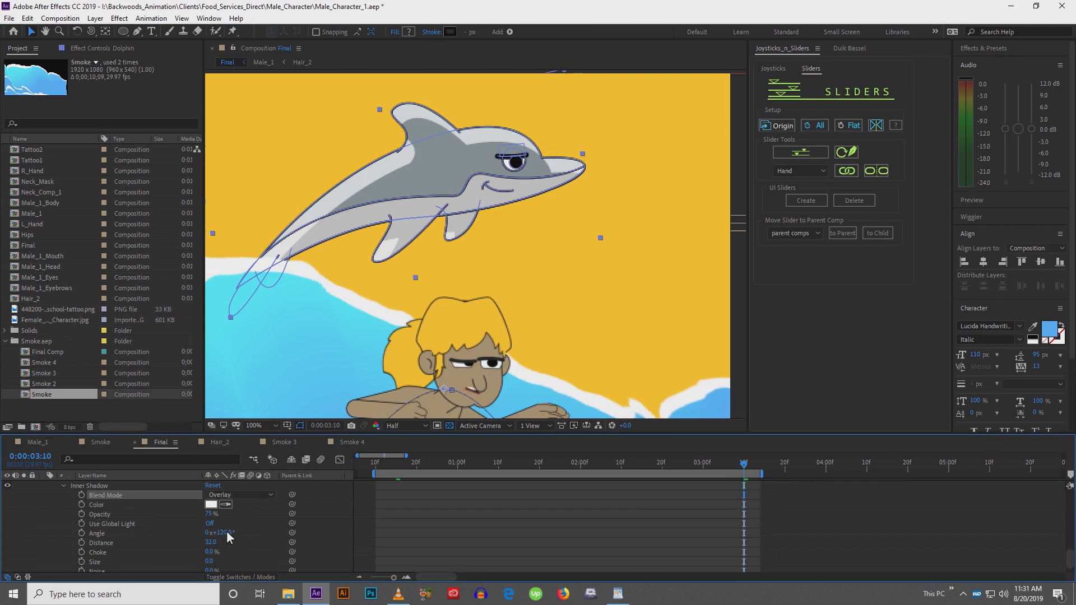
mouse_move(227, 531)
left_mouse_down()
mouse_move(242, 530)
mouse_move(150, 511)
left_mouse_up()
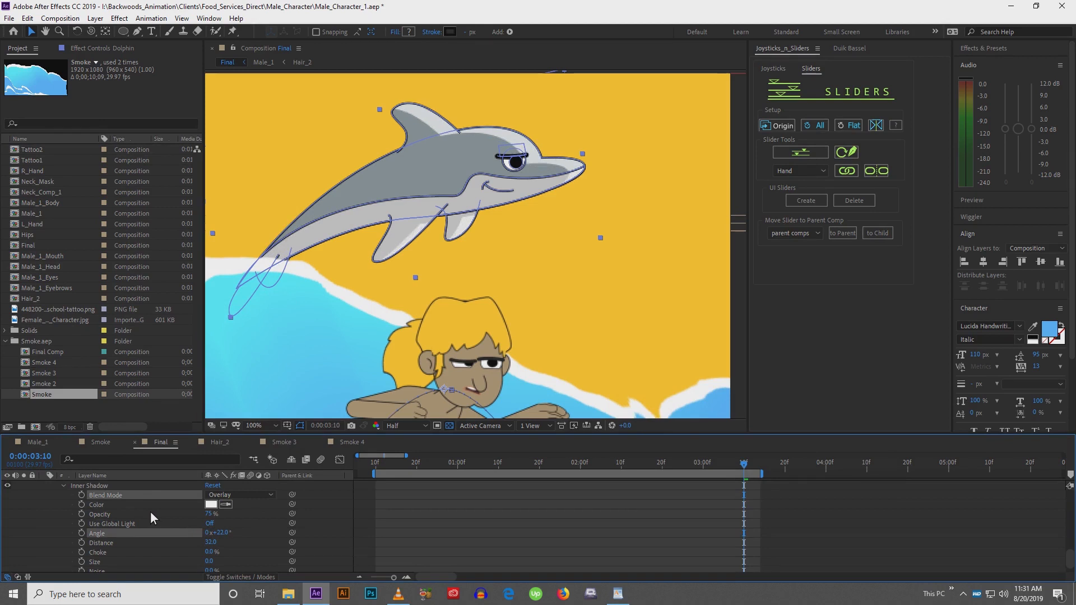
left_click(432, 567)
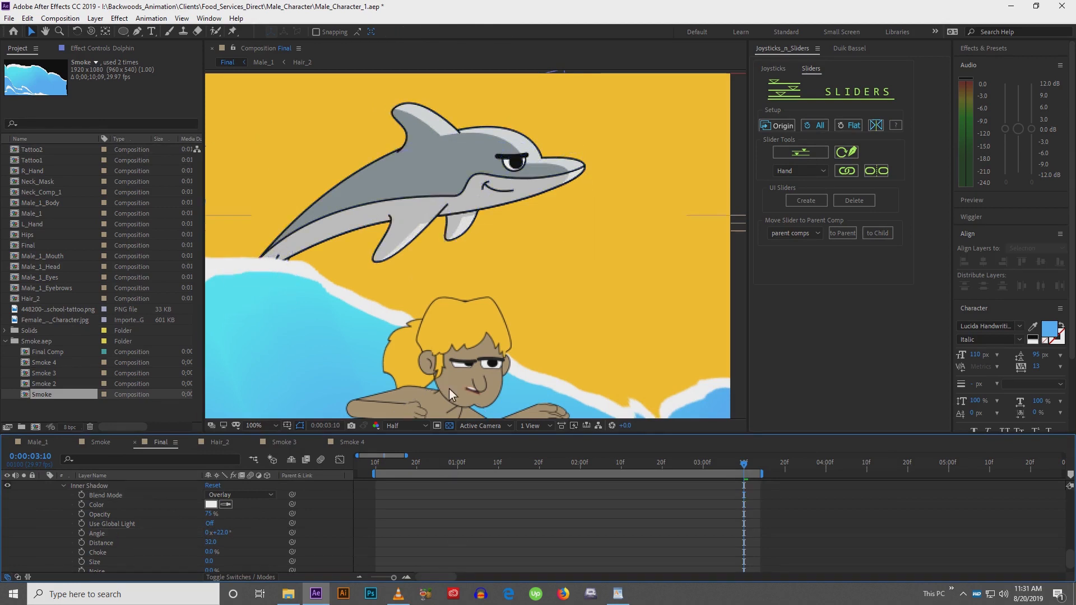
scroll(517, 317, "down", 2)
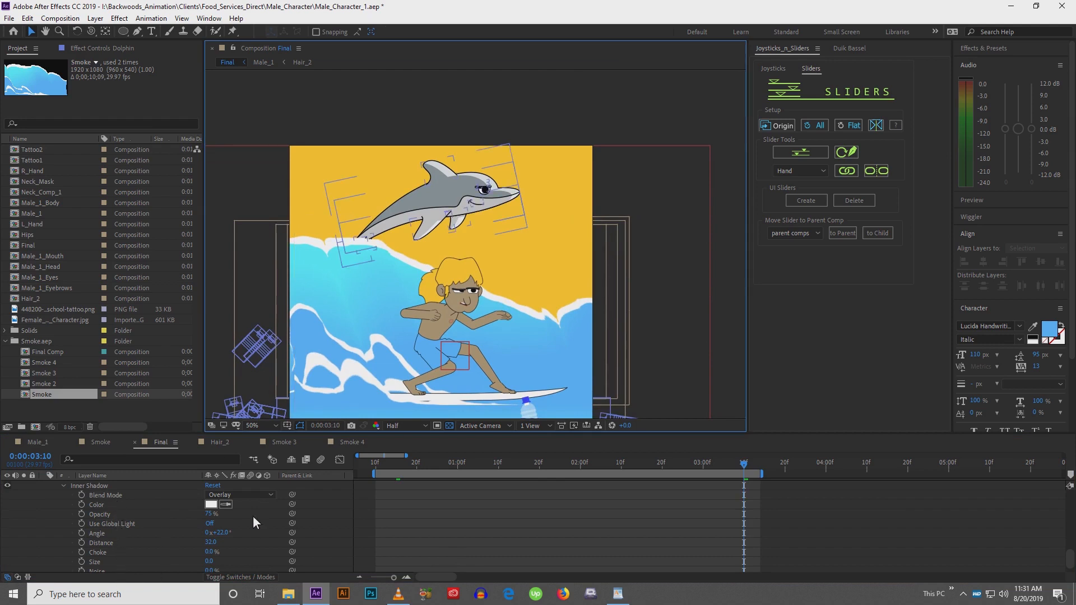
left_click_drag(210, 513, 270, 517)
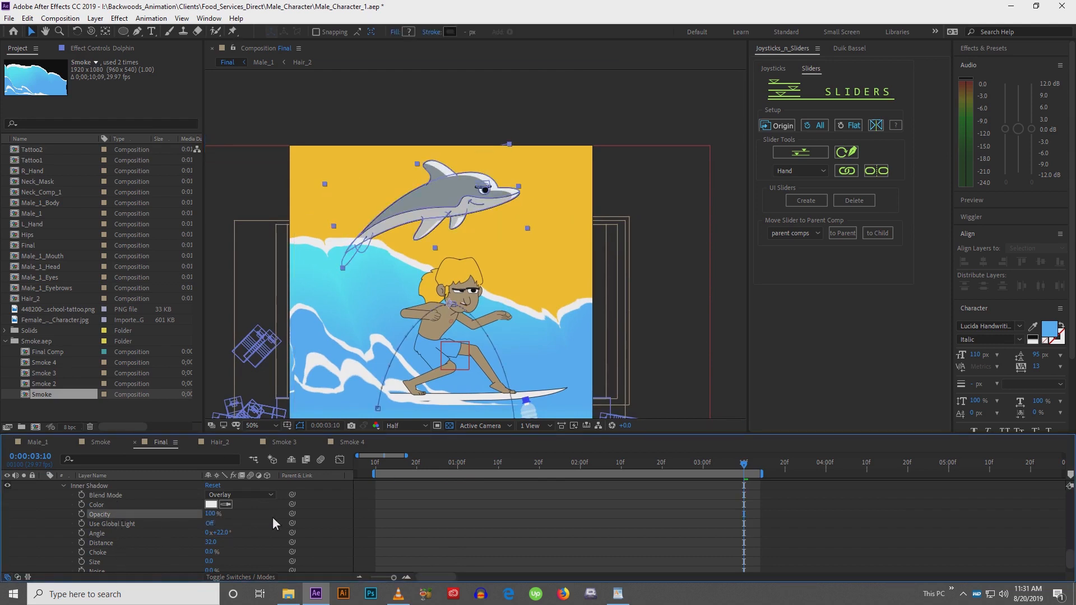
left_click(421, 509)
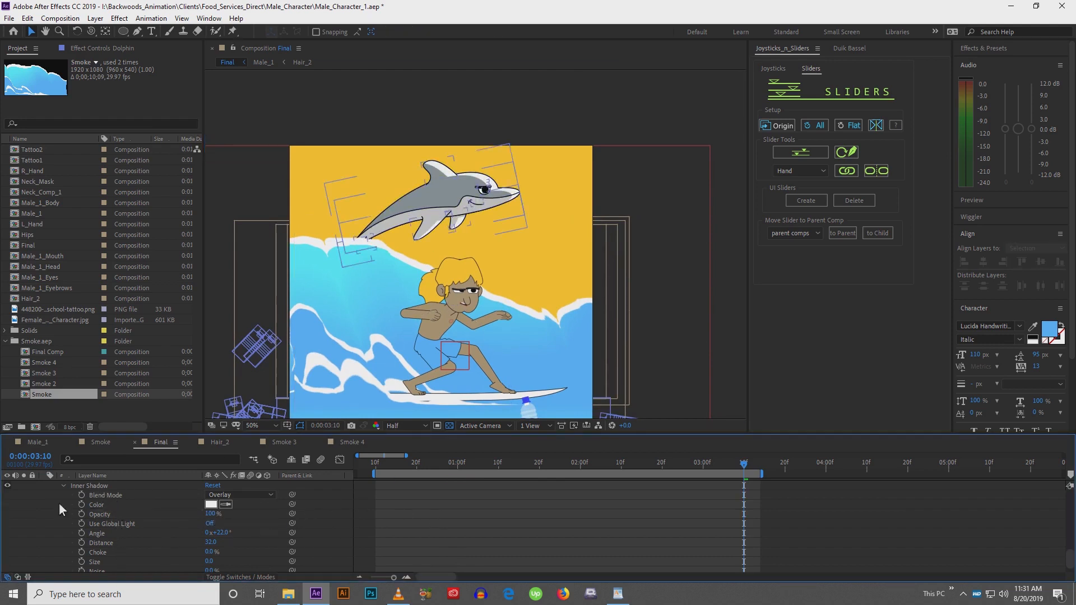
Copy the Dolphin's Inner Shadow style and paste it onto the Dolphin 2 and Male_1 layers
scroll(97, 527, "up", 2)
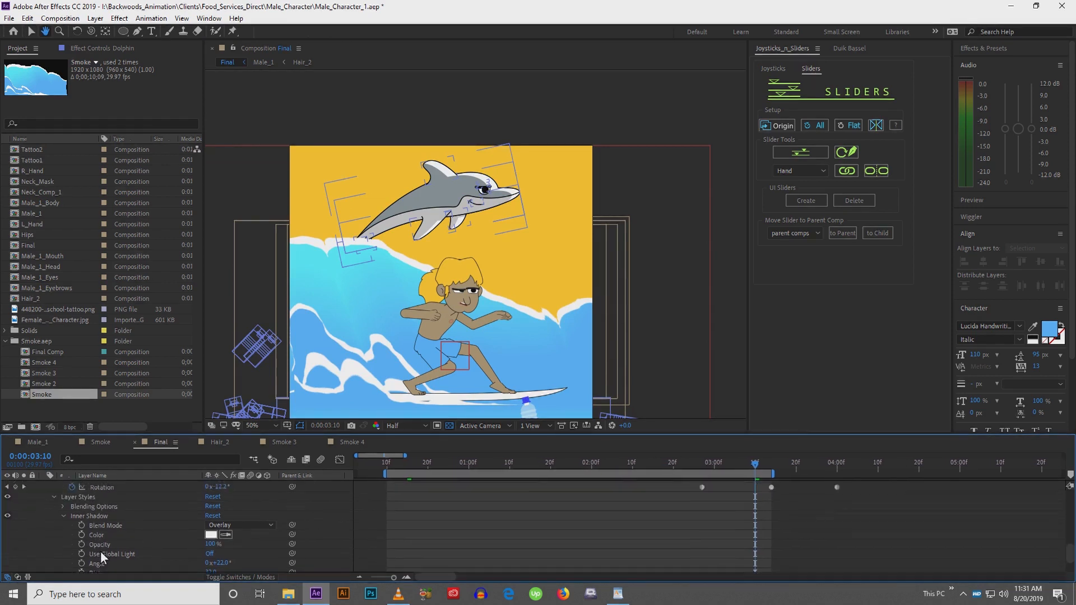
scroll(99, 550, "up", 1)
left_click(92, 538)
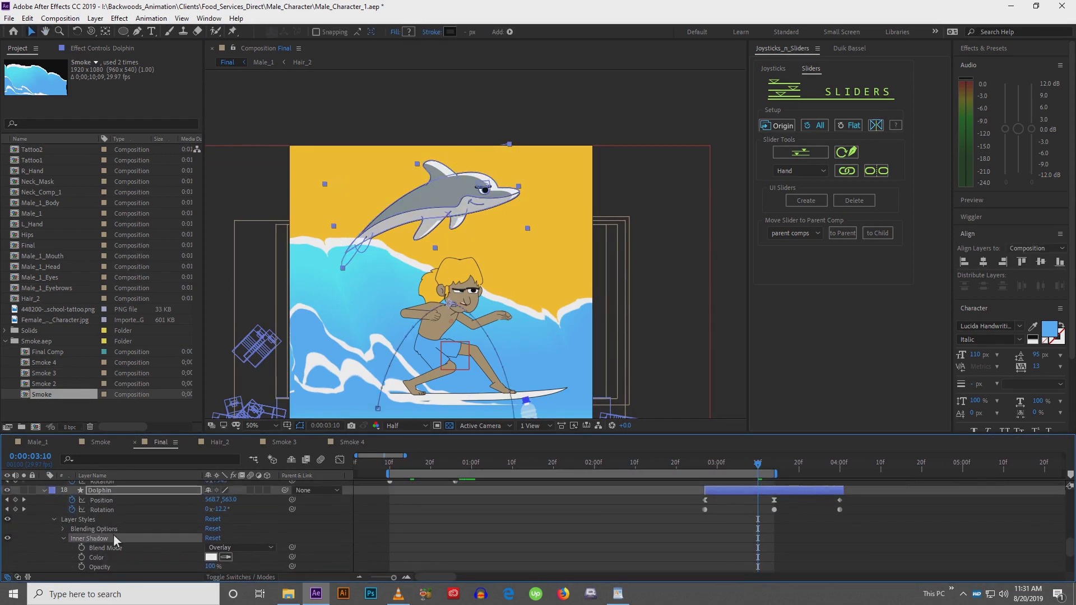
left_click(44, 491)
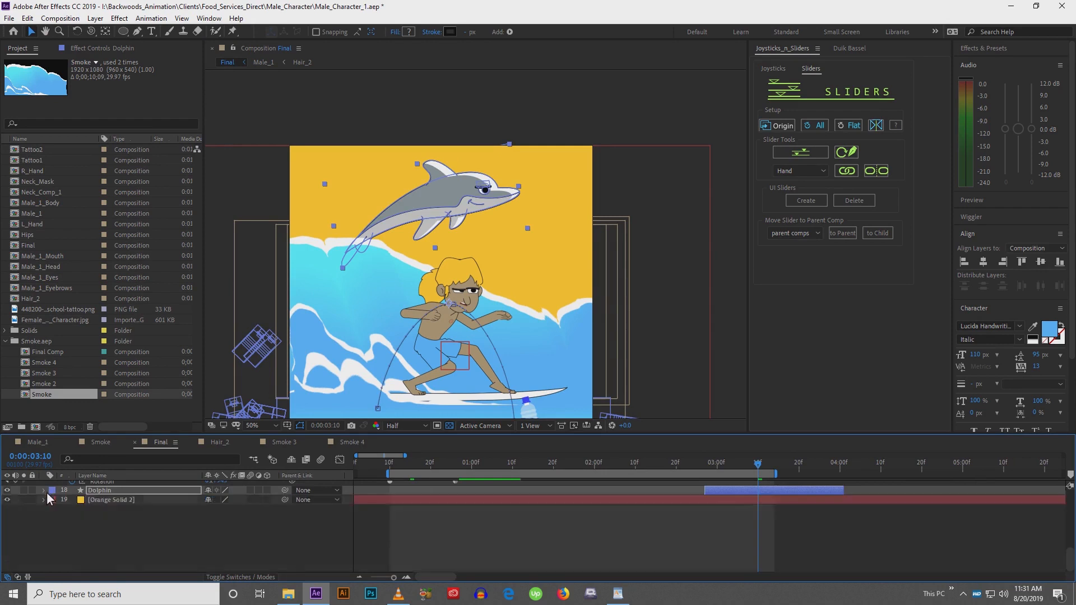
left_click(385, 528)
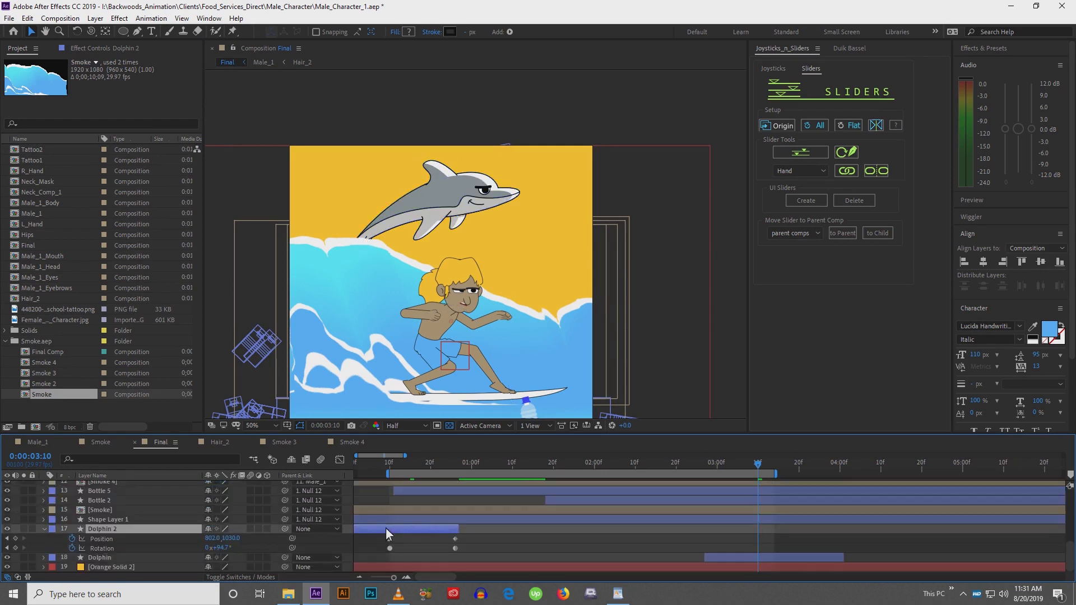
left_click(423, 462)
key("ctrl+v")
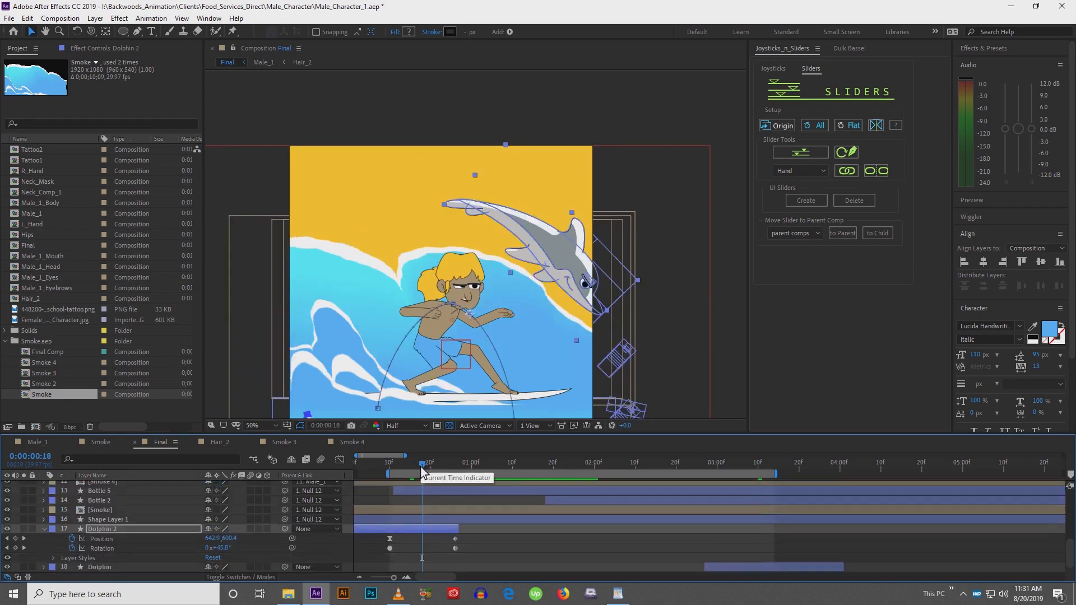
scroll(143, 505, "up", 3)
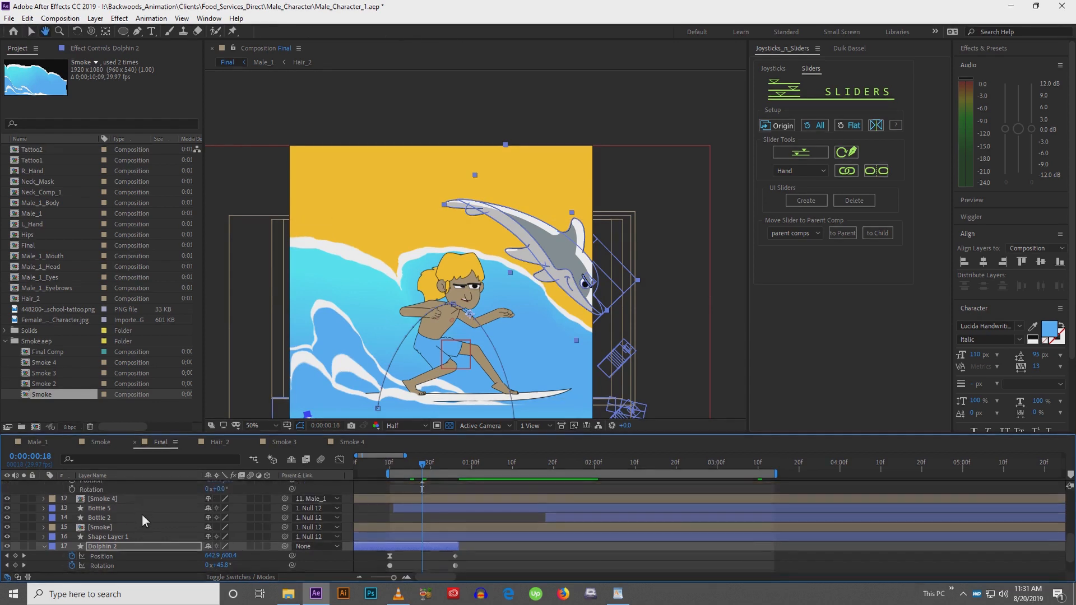
left_click(133, 516)
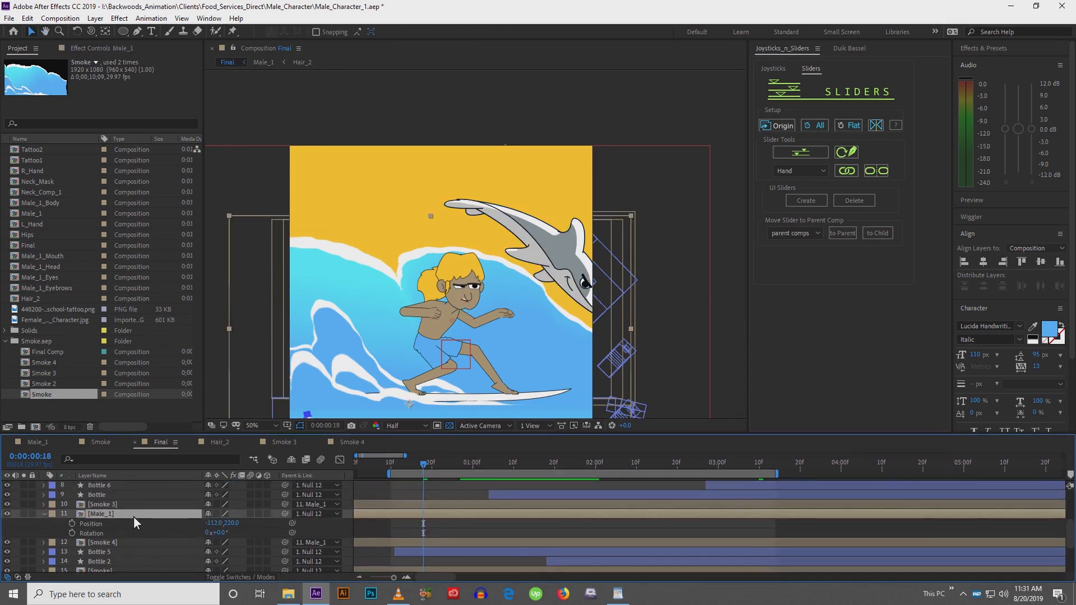
key("ctrl+v")
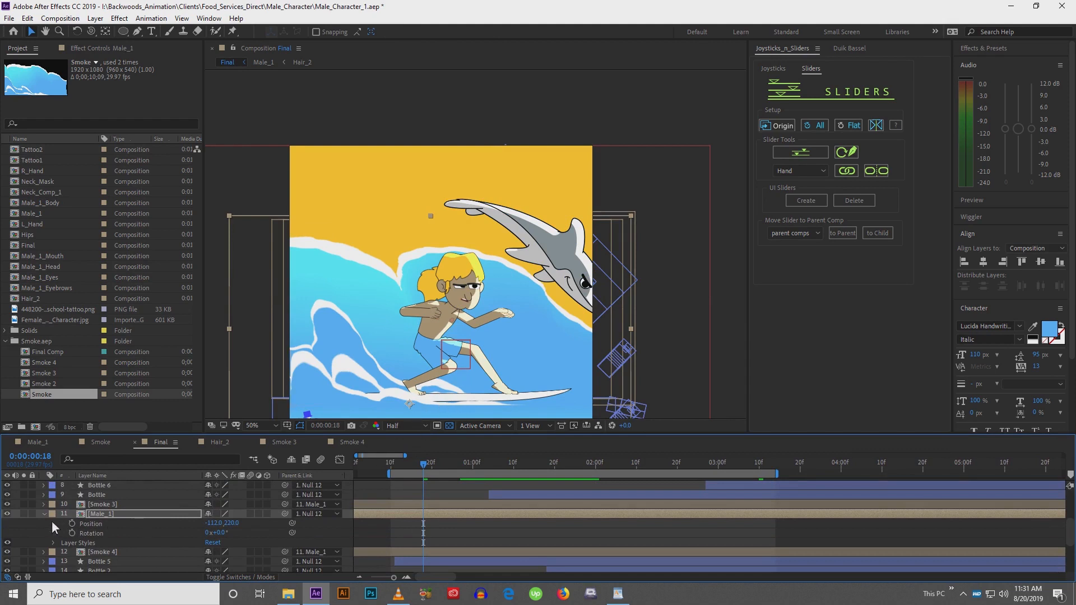
Set the Male_1 Inner Shadow distance to 13 and its angle to 0°
left_click(52, 542)
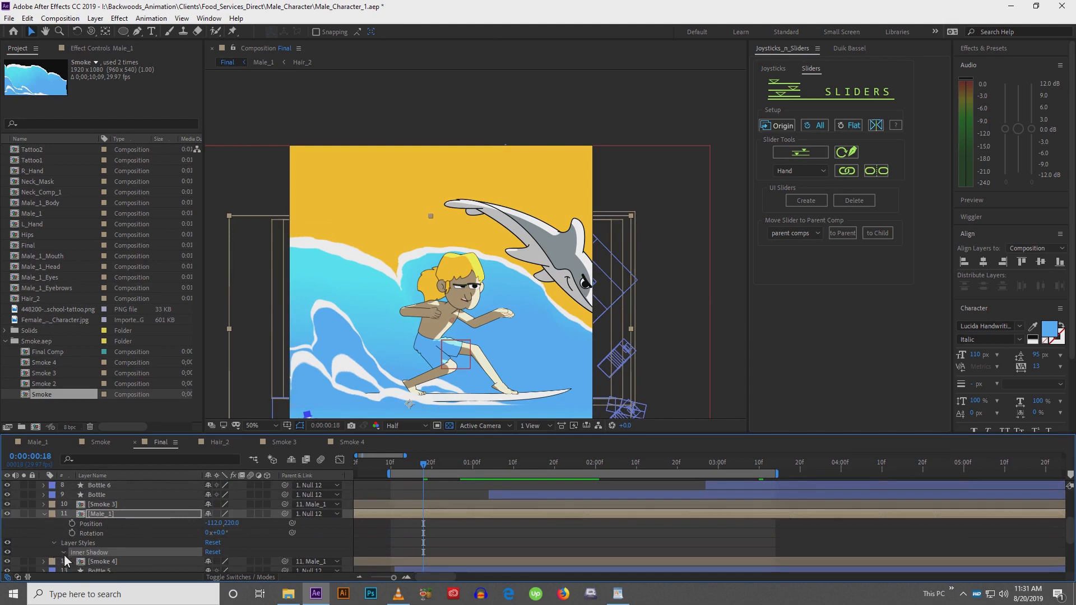
left_click(64, 554)
scroll(463, 311, "up", 2)
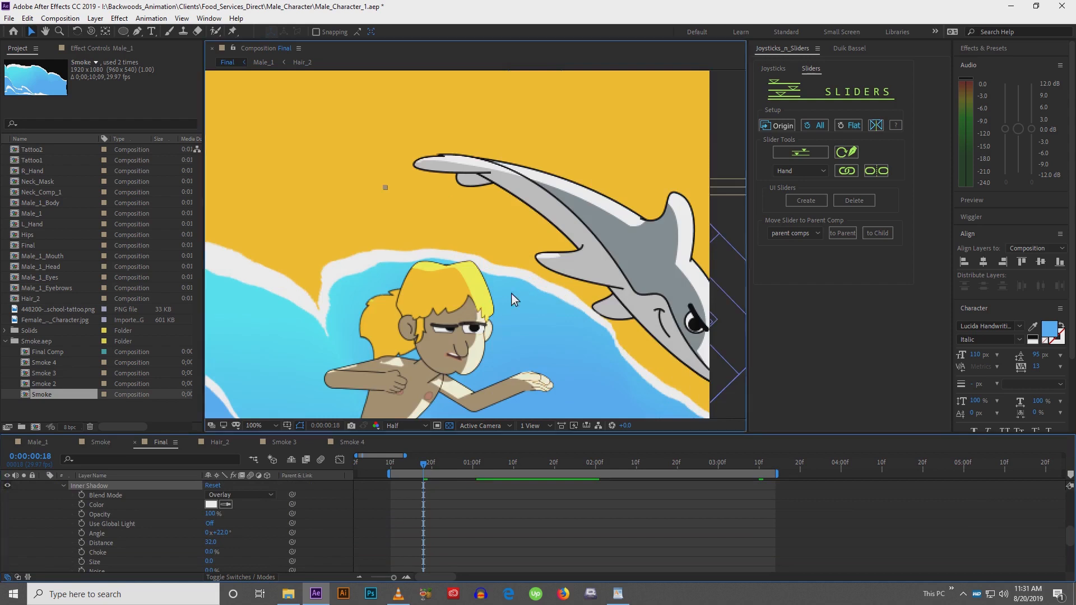
left_click_drag(511, 294, 516, 144)
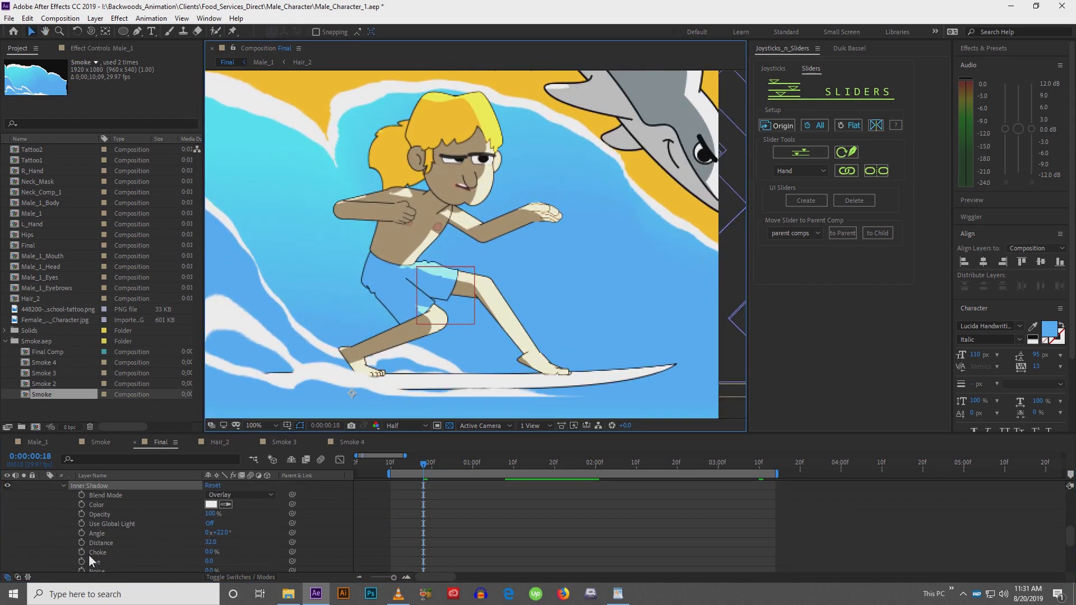
left_click_drag(209, 544, 200, 543)
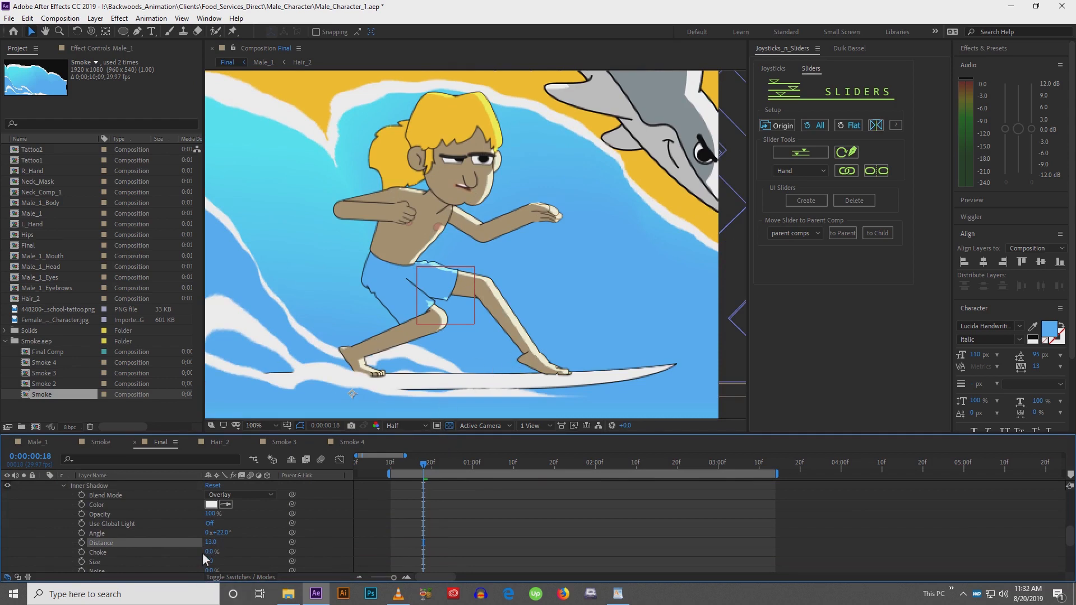
mouse_move(224, 536)
left_mouse_down()
mouse_move(237, 536)
mouse_move(210, 535)
mouse_move(219, 535)
left_mouse_up()
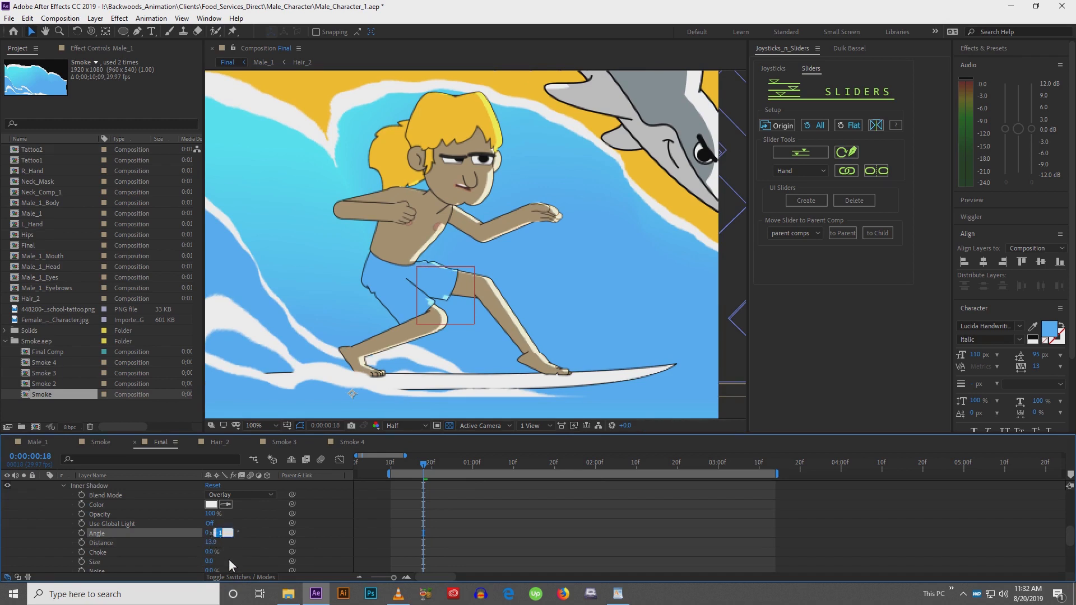
type("0")
key("Return")
left_click(466, 537)
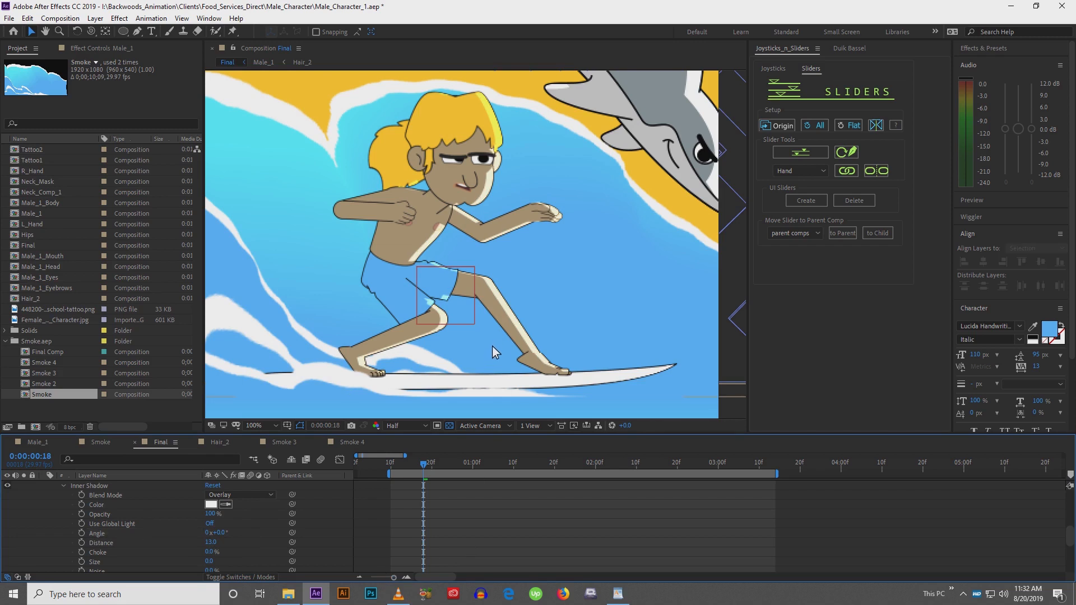
Zoom out and play a preview of the Final composition
key("comma")
key("comma")
key("space")
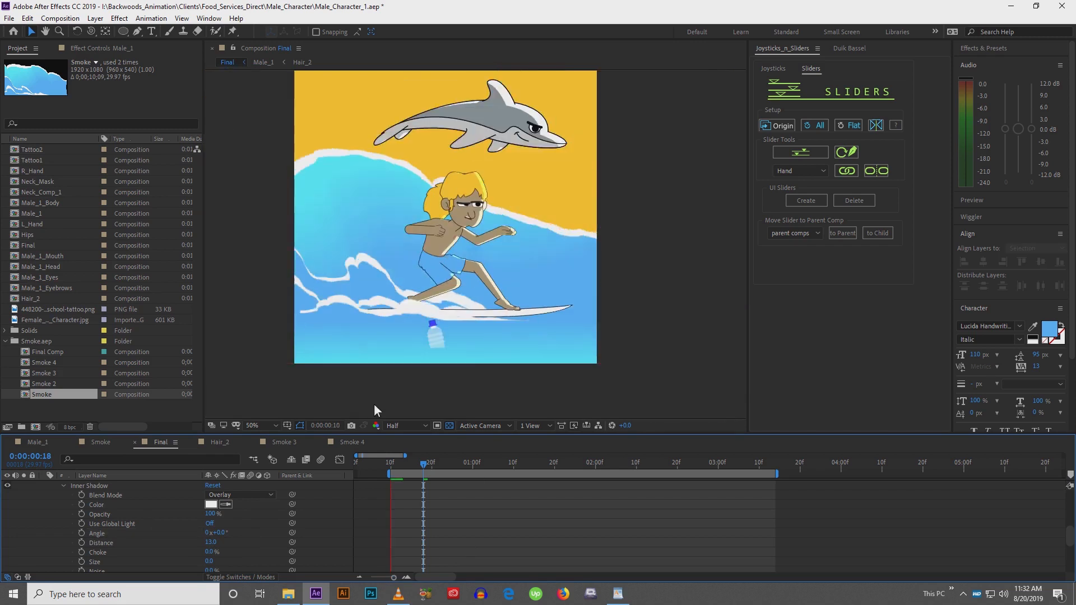
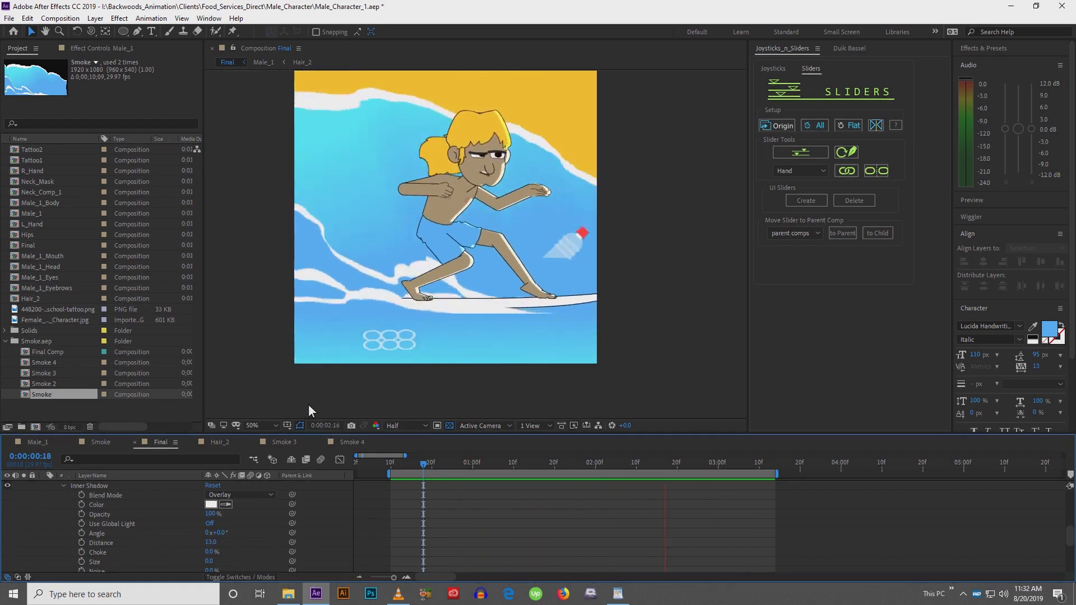
Stop playback, collapse the Male_1 layer properties and scrub through the Final timeline
key("space")
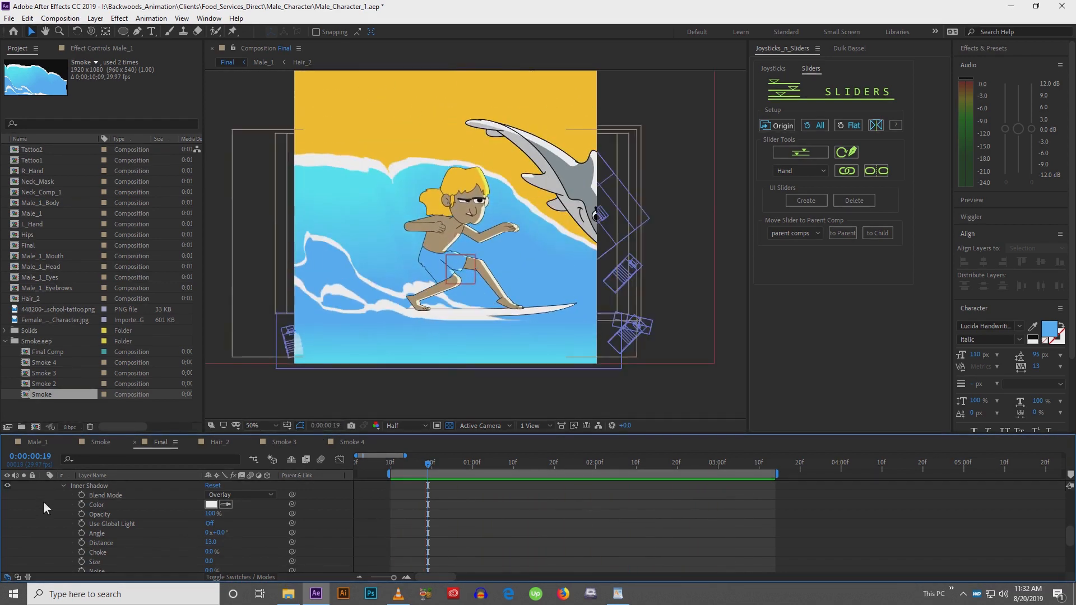
scroll(50, 532, "up", 5)
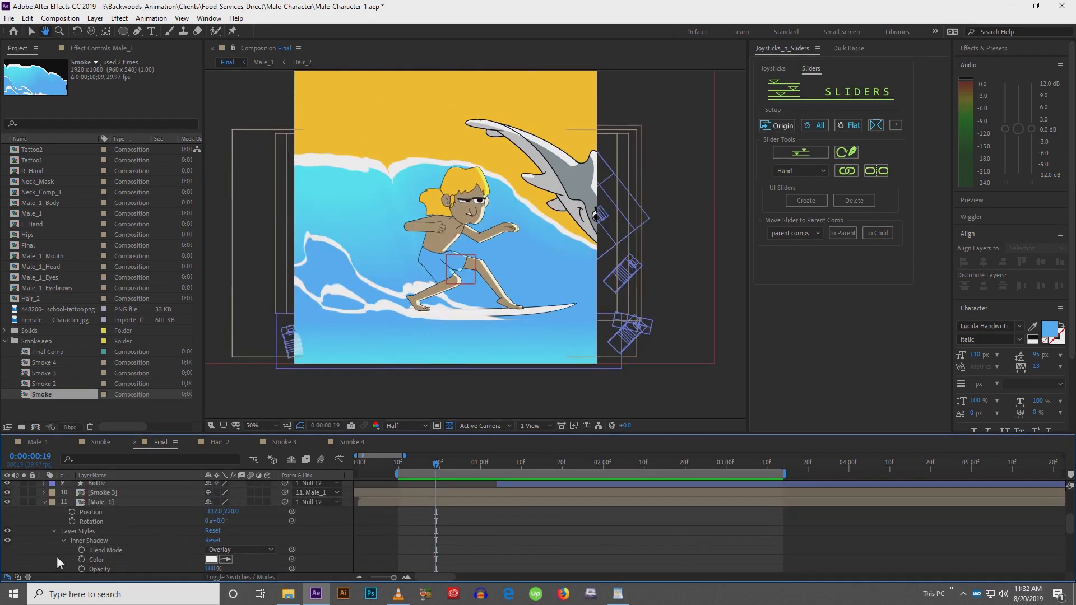
left_click(46, 494)
left_click(44, 504)
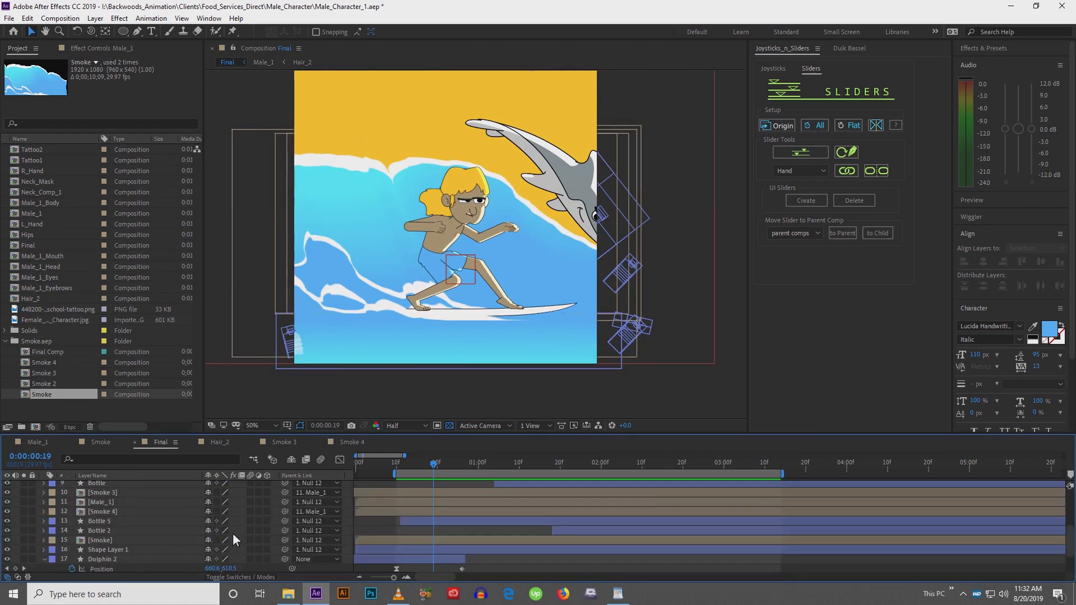
left_click_drag(371, 469, 454, 481)
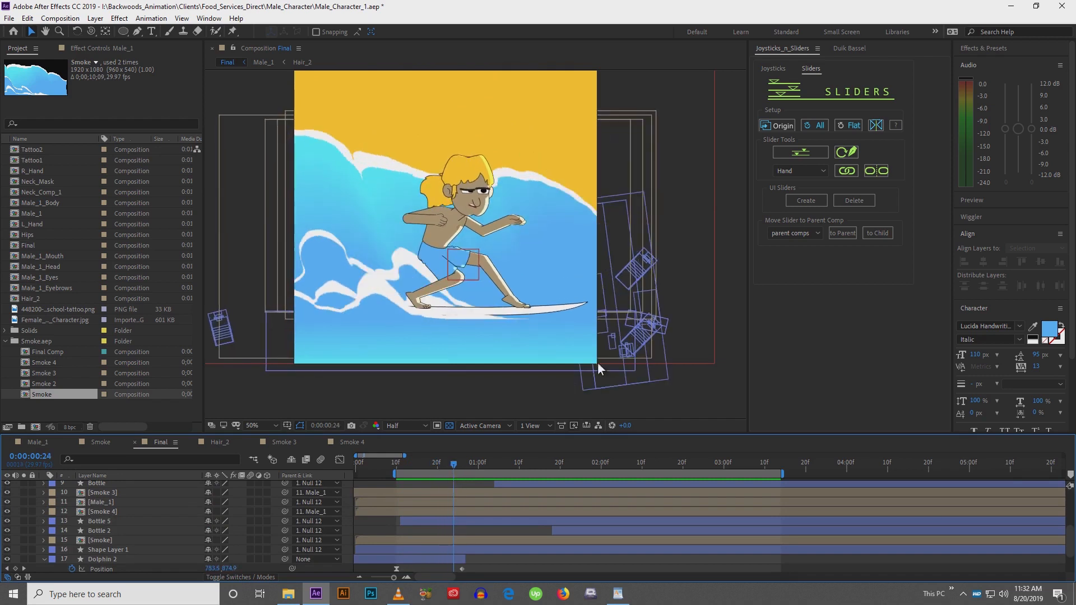
left_click(1049, 330)
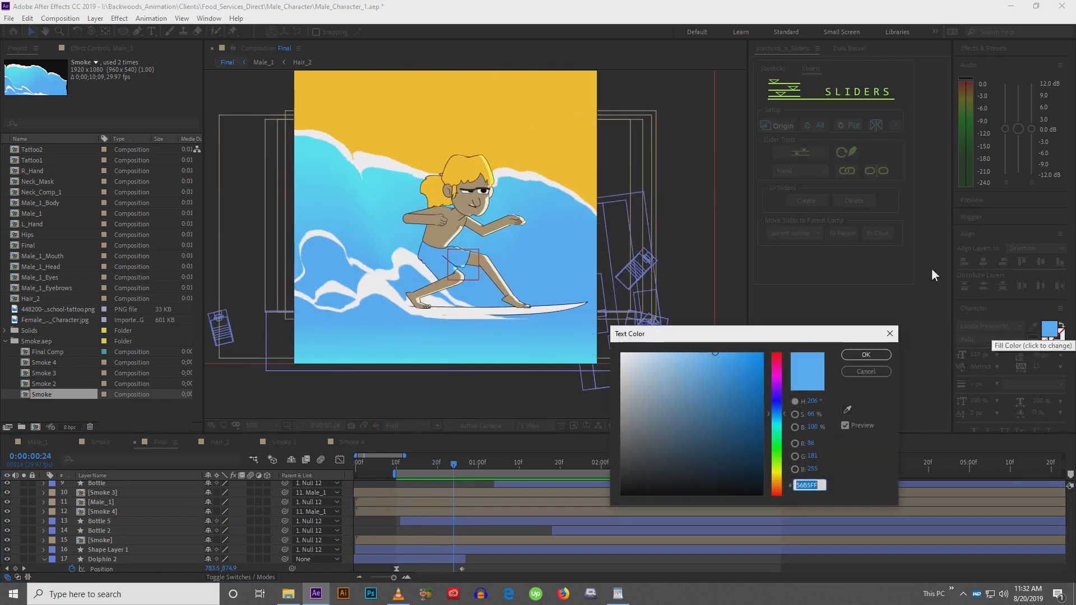
left_click(778, 443)
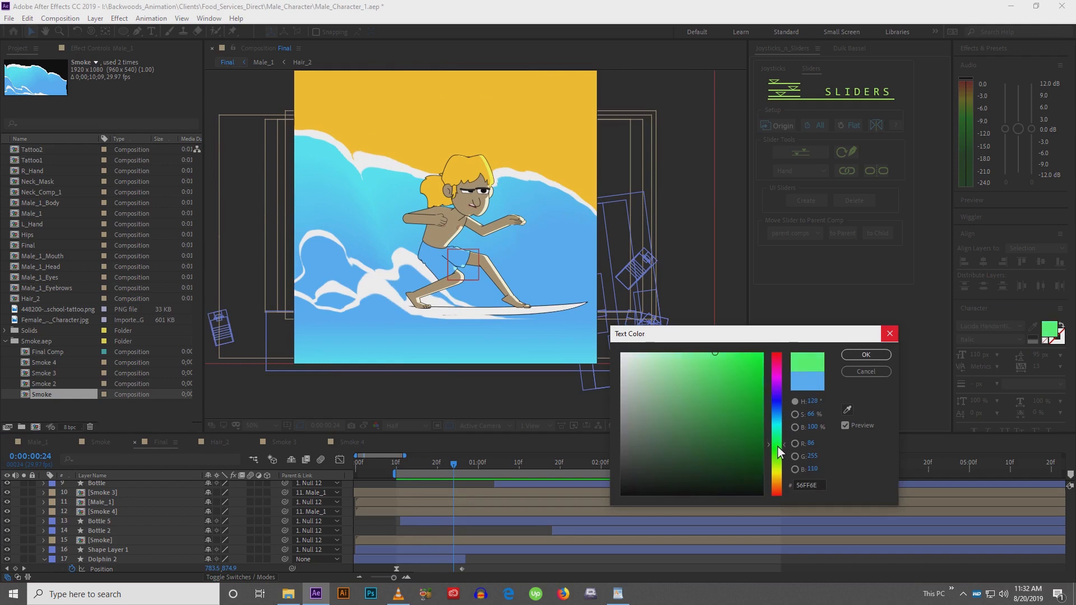
left_click_drag(778, 446, 777, 452)
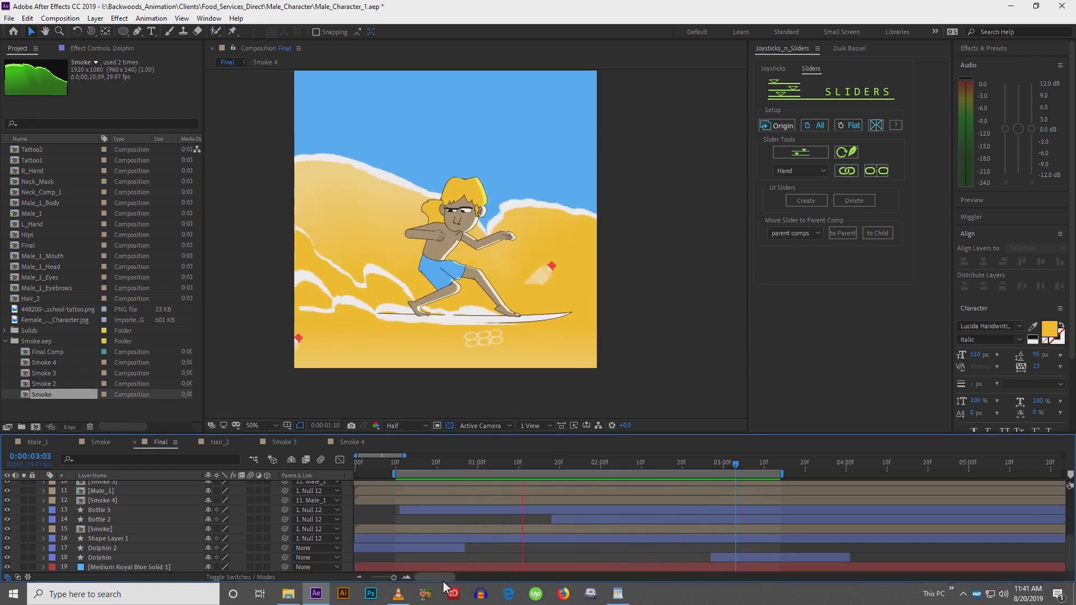
Shift the Dolphin 2 layer and its keyframes later in the timeline, with the playhead at frame 16
left_click(414, 549)
left_click(395, 462)
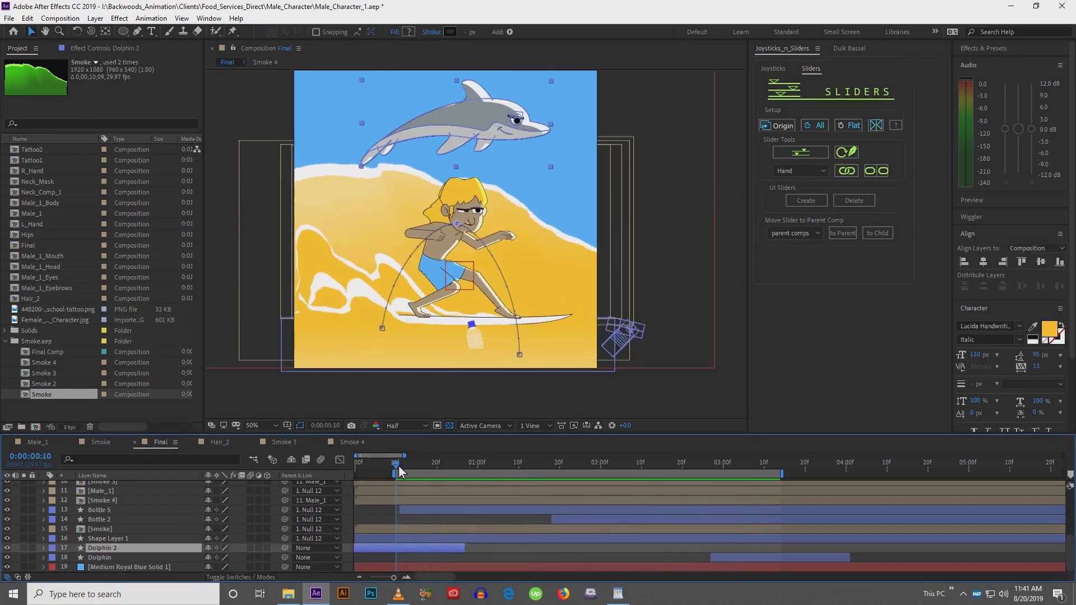
left_click_drag(398, 470, 421, 470)
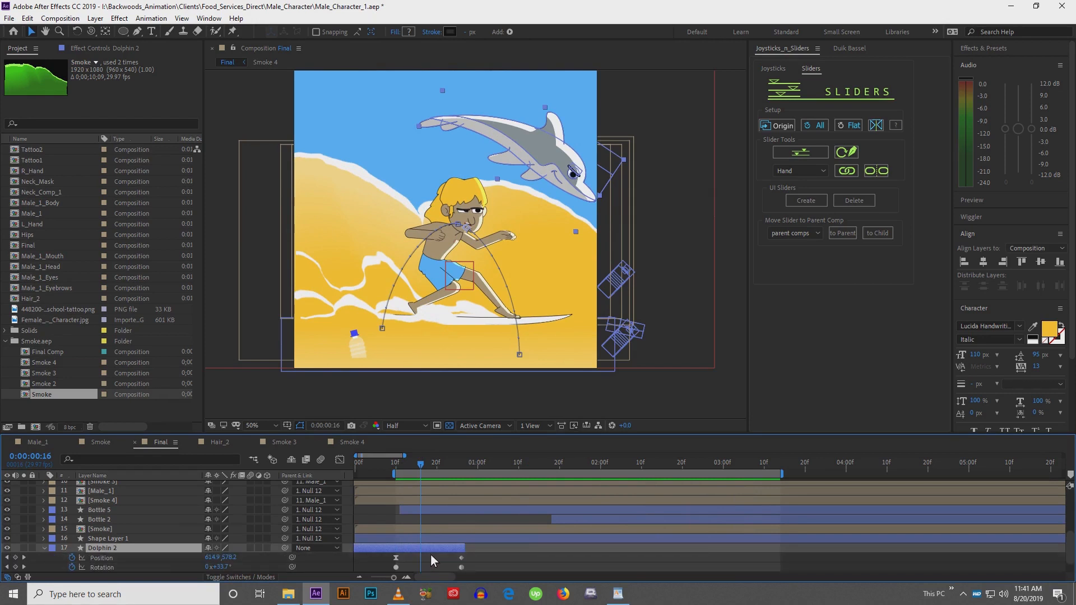
key("u")
key("v")
left_click_drag(433, 530, 503, 525)
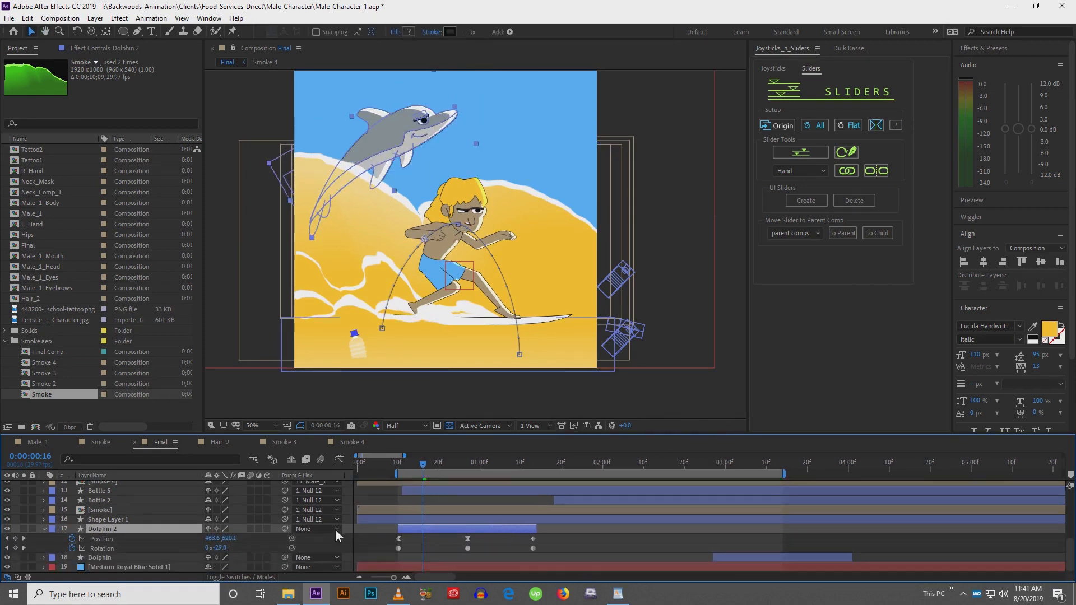
Solo the Dolphin 2 layer and zoom the viewer in on the dolphin
left_click(24, 529)
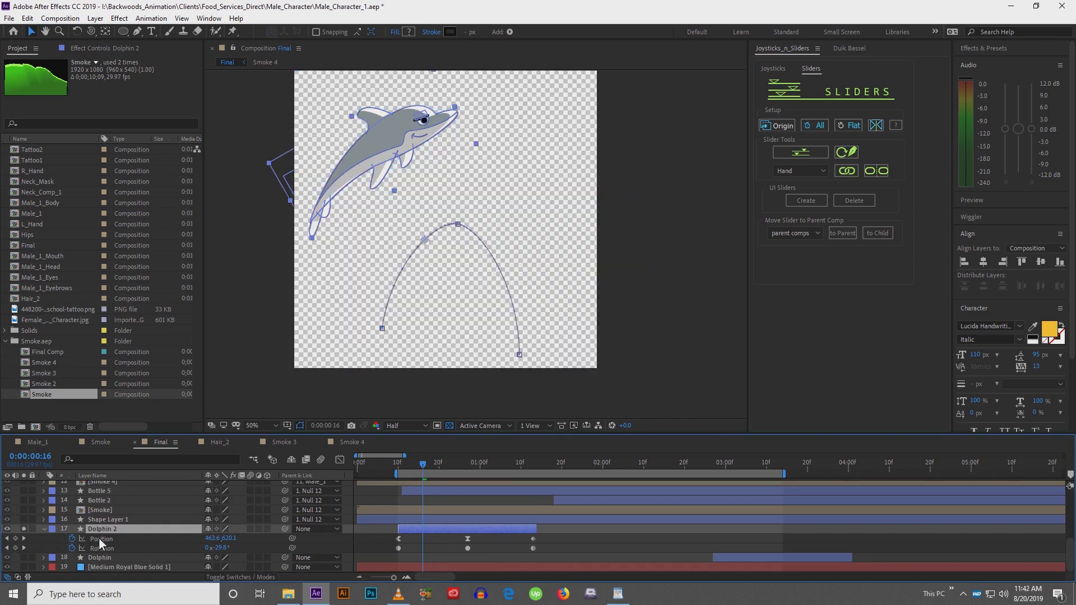
key("h")
left_click_drag(352, 218, 358, 238)
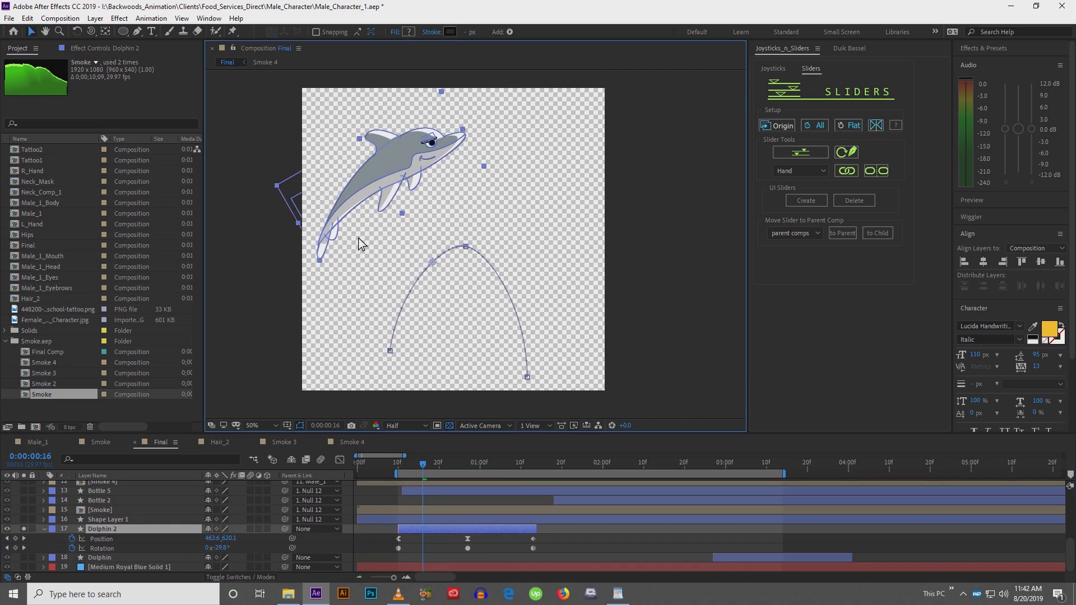
scroll(358, 238, "up", 1)
left_click_drag(385, 145, 442, 231)
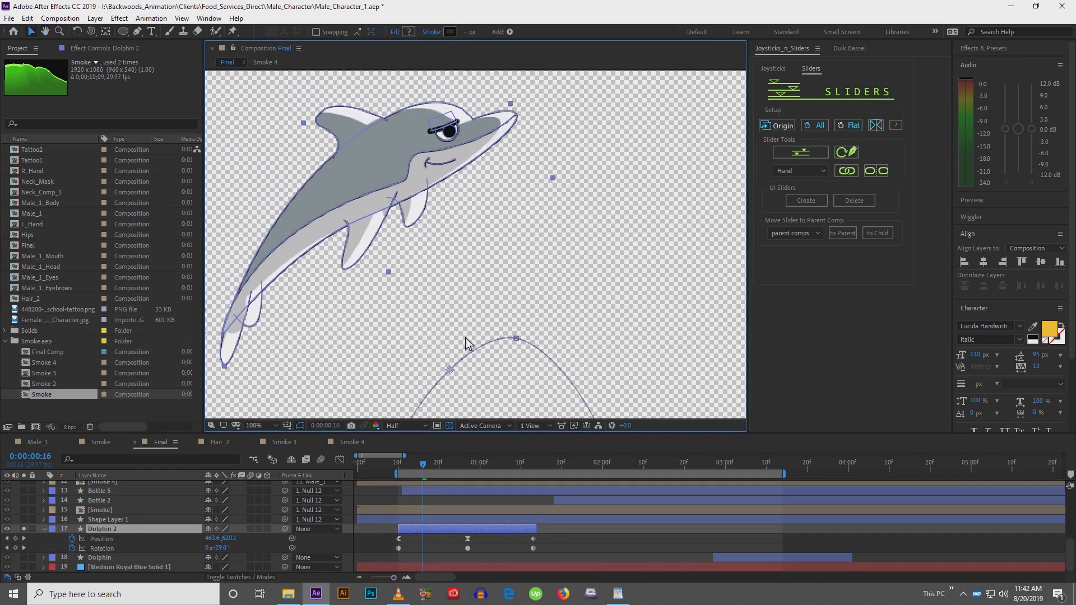
left_click_drag(465, 337, 428, 329)
key("v")
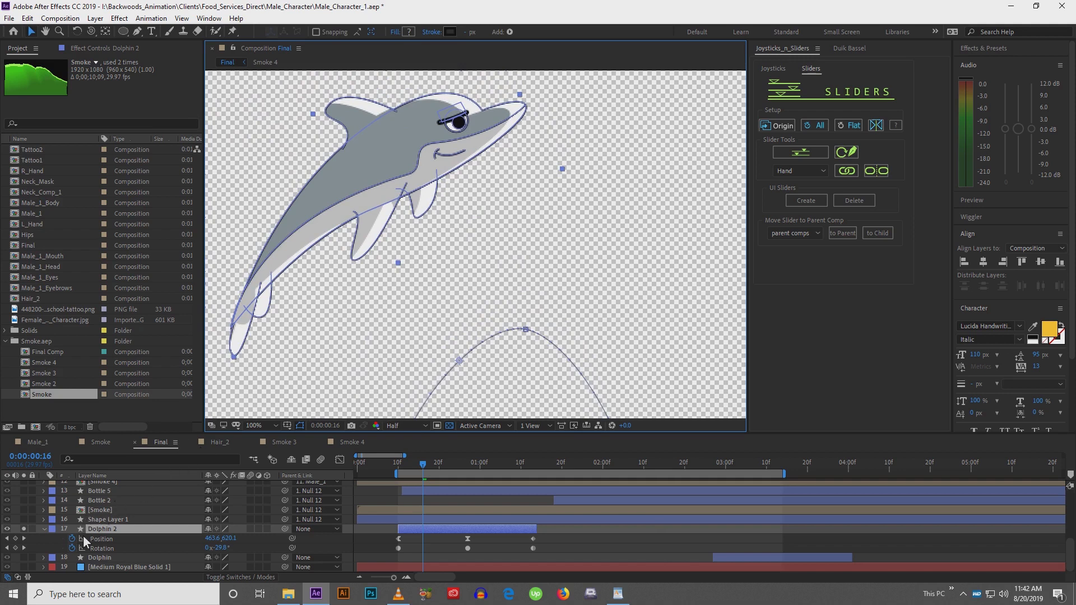
Expand Dolphin 2's contents and set a Path keyframe on Shape 10
left_click(45, 531)
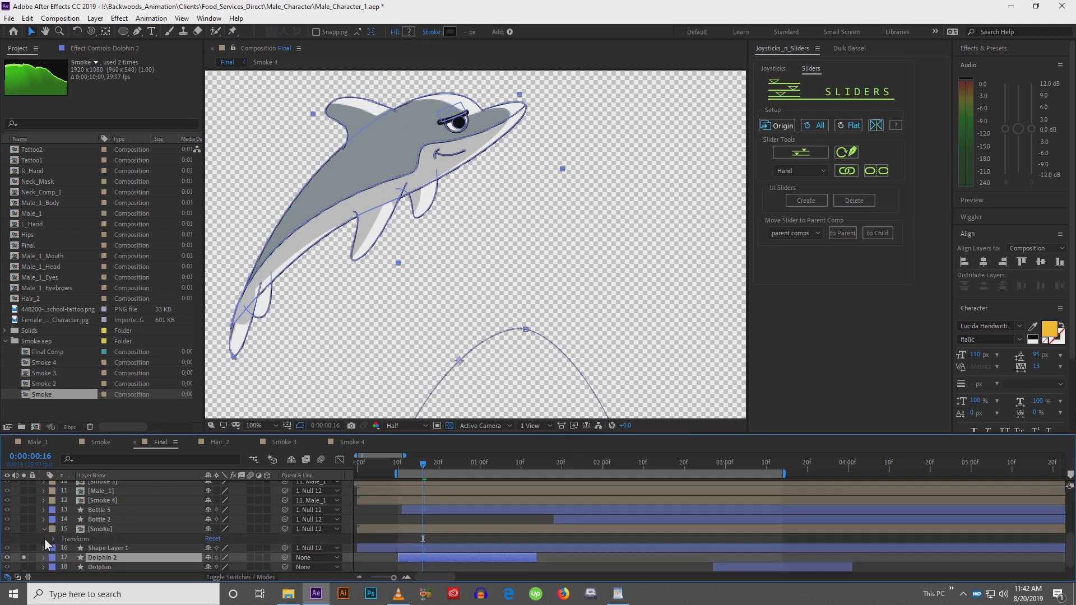
left_click(44, 551)
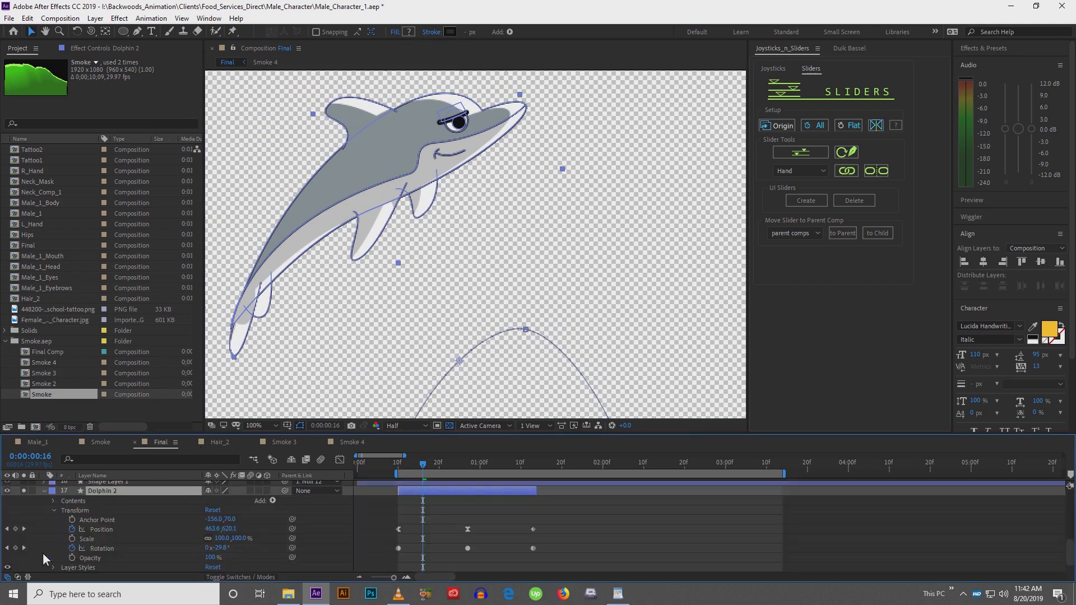
left_click(52, 501)
left_click(69, 498)
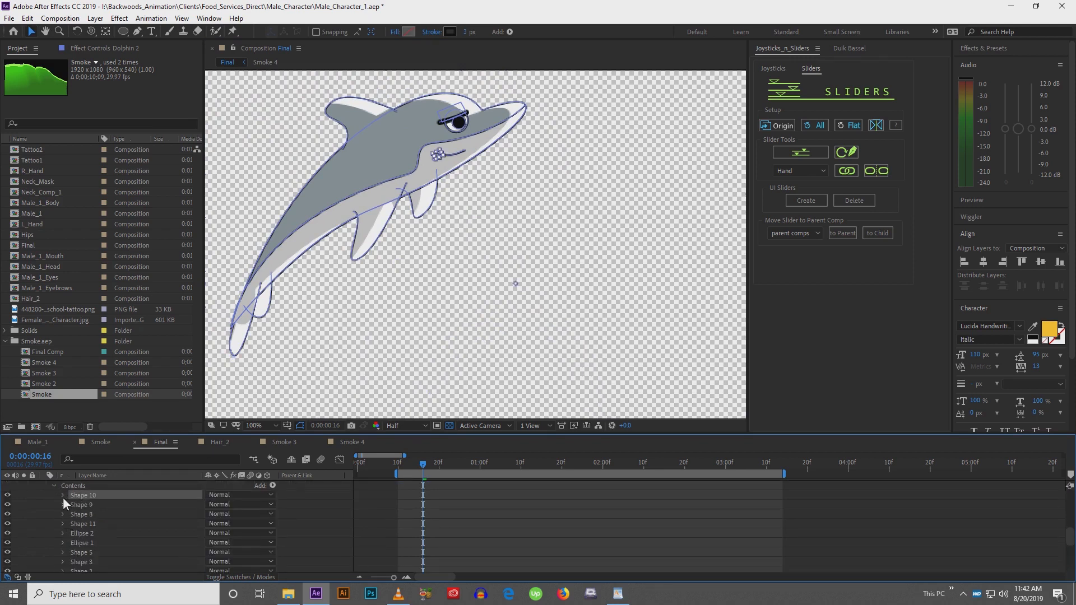
left_click(62, 497)
left_click(73, 506)
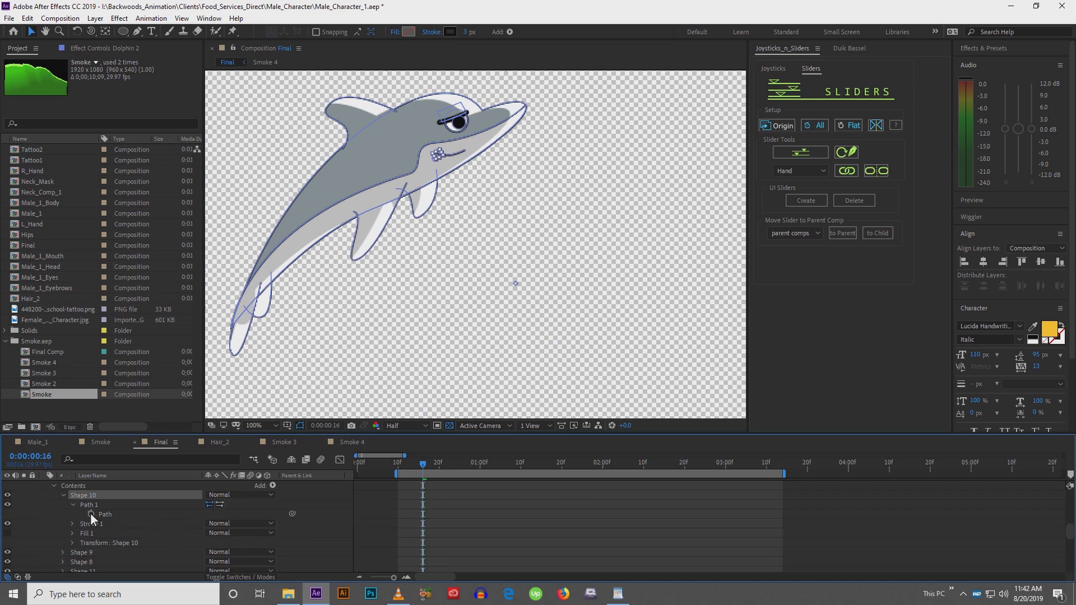
left_click(90, 514)
Set Path keyframes on Shape 9 and Shape 8 of the Dolphin 2 layer
left_click(63, 553)
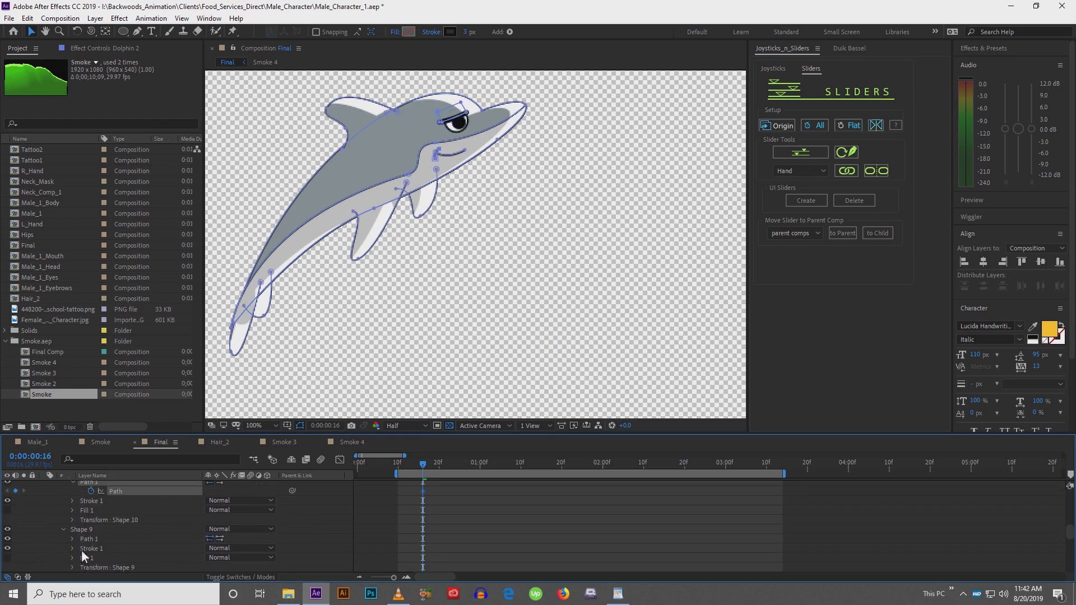
left_click(72, 539)
left_click(90, 548)
scroll(67, 533, "down", 3)
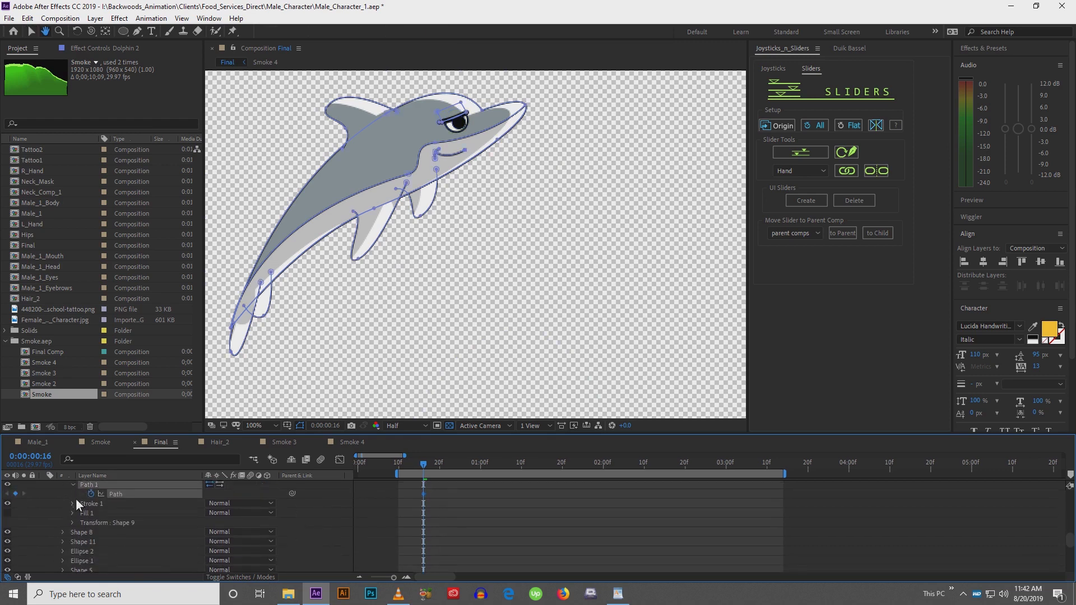
left_click(63, 532)
left_click(72, 540)
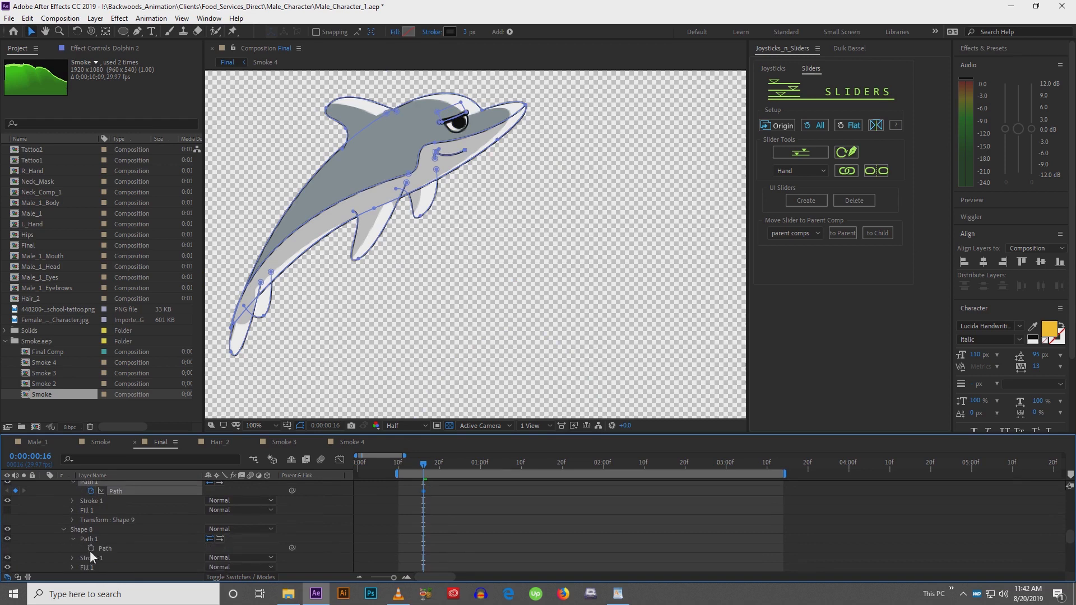
left_click(91, 548)
Set a Path keyframe on Shape 11 and collapse the group
scroll(62, 543, "down", 3)
left_click(64, 542)
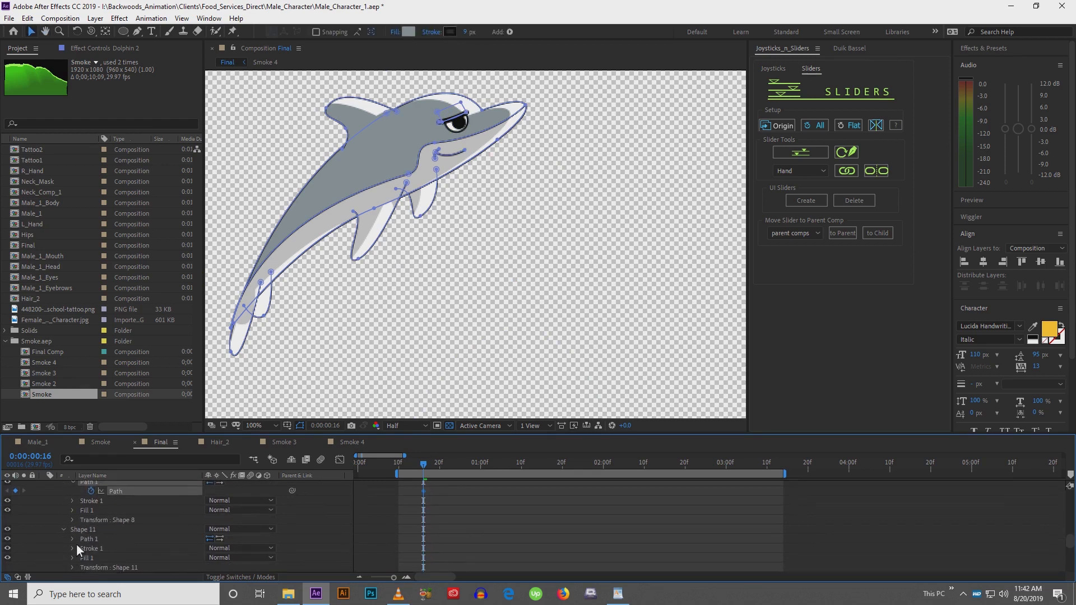
left_click(74, 540)
left_click(91, 549)
scroll(64, 532, "down", 1)
scroll(63, 530, "down", 3)
left_click(62, 529)
scroll(33, 532, "down", 2)
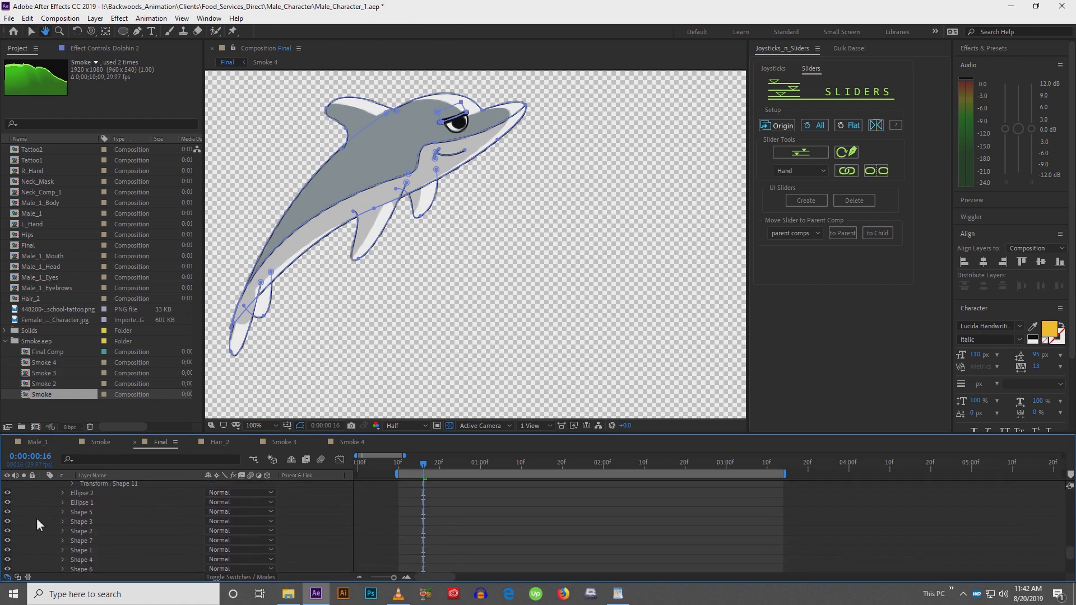
Set a Position keyframe in Ellipse 2's transform
left_click(82, 494)
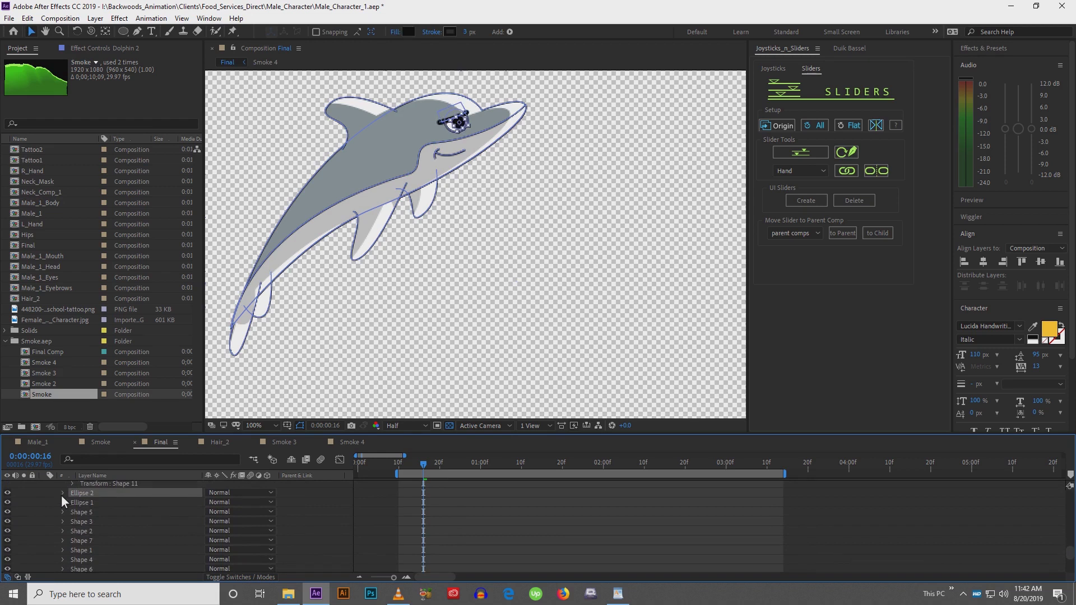
left_click(63, 493)
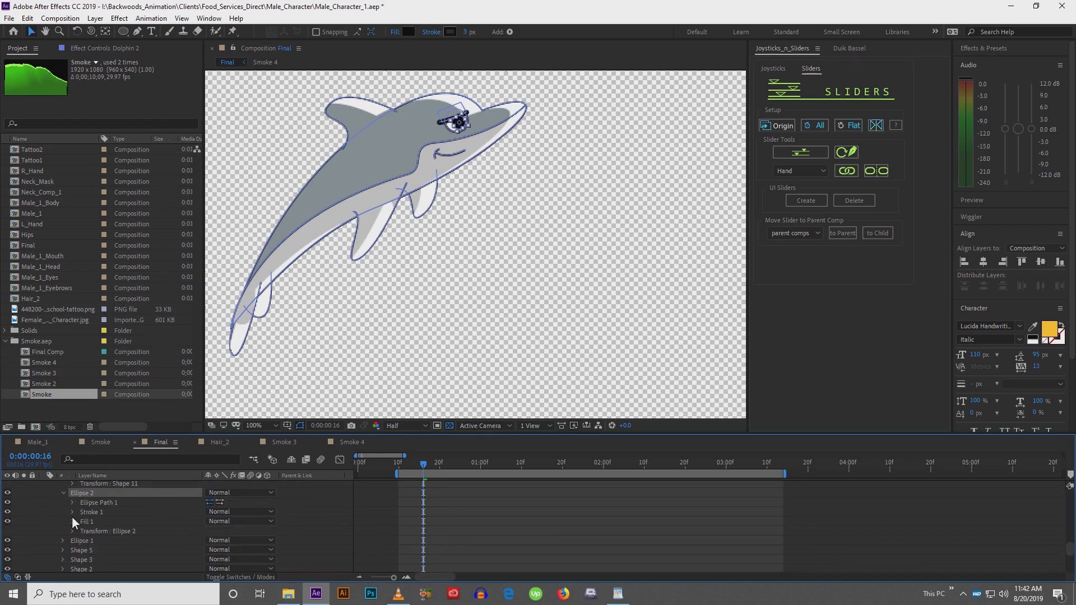
left_click(71, 532)
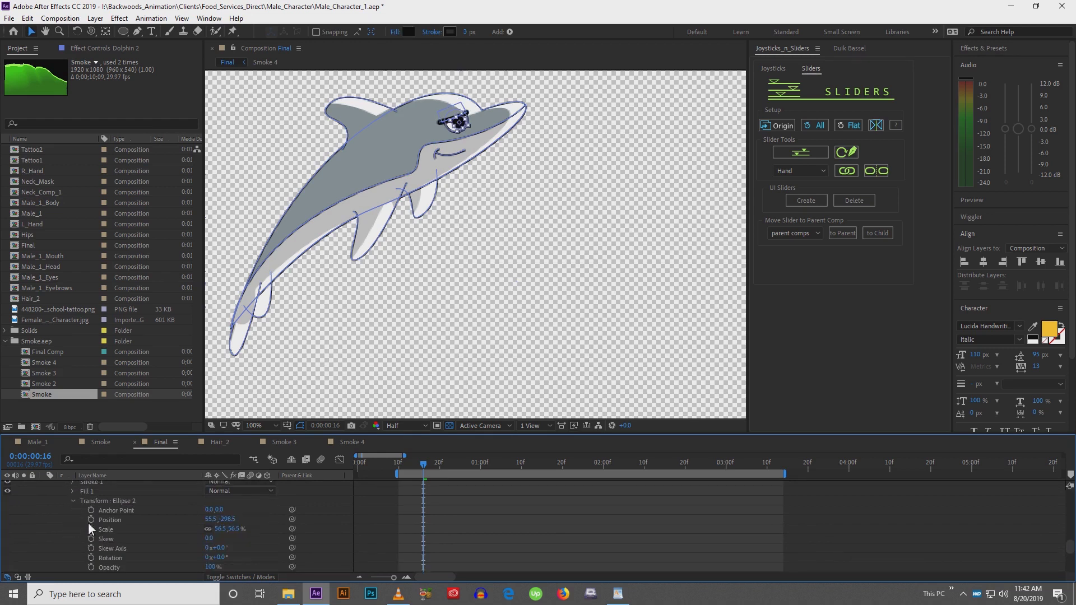
left_click(91, 520)
key("space")
left_click_drag(68, 547, 68, 503)
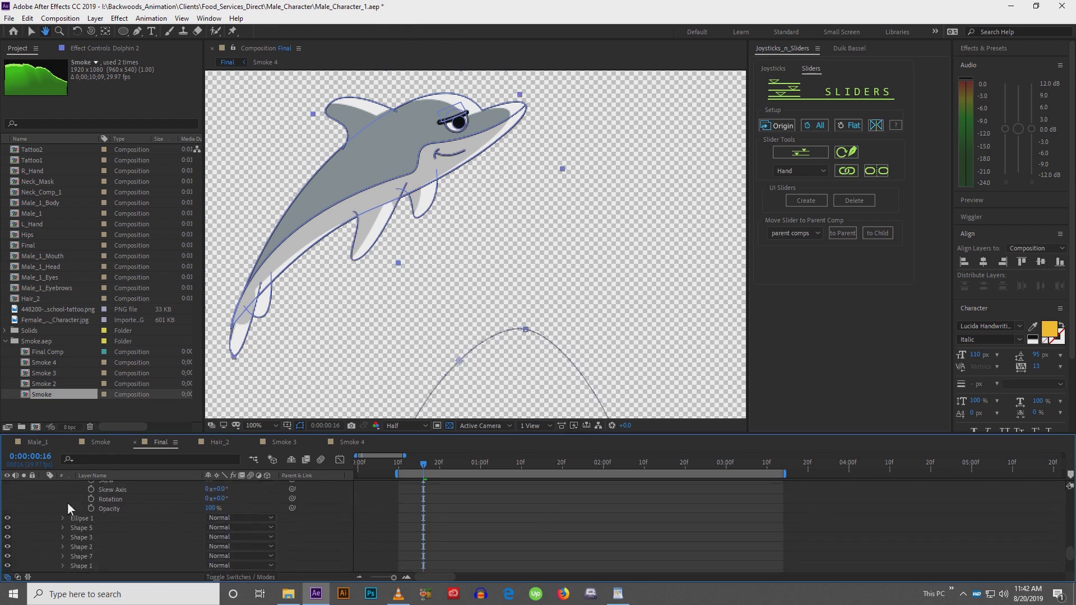
Set a Position keyframe in Ellipse 1's transform
left_click(64, 519)
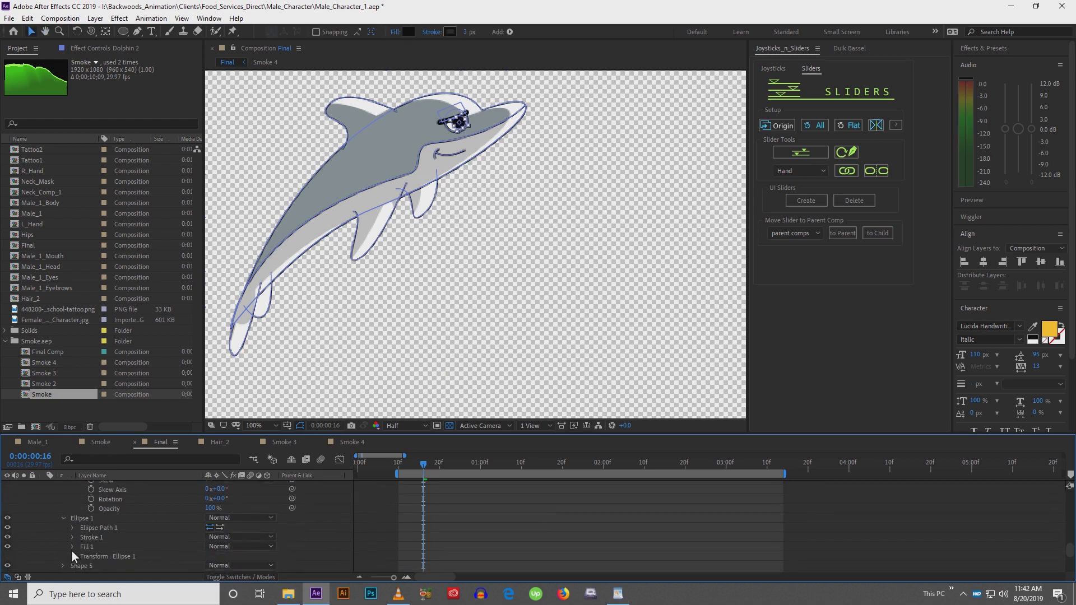
left_click(72, 556)
left_click(91, 520)
key("space")
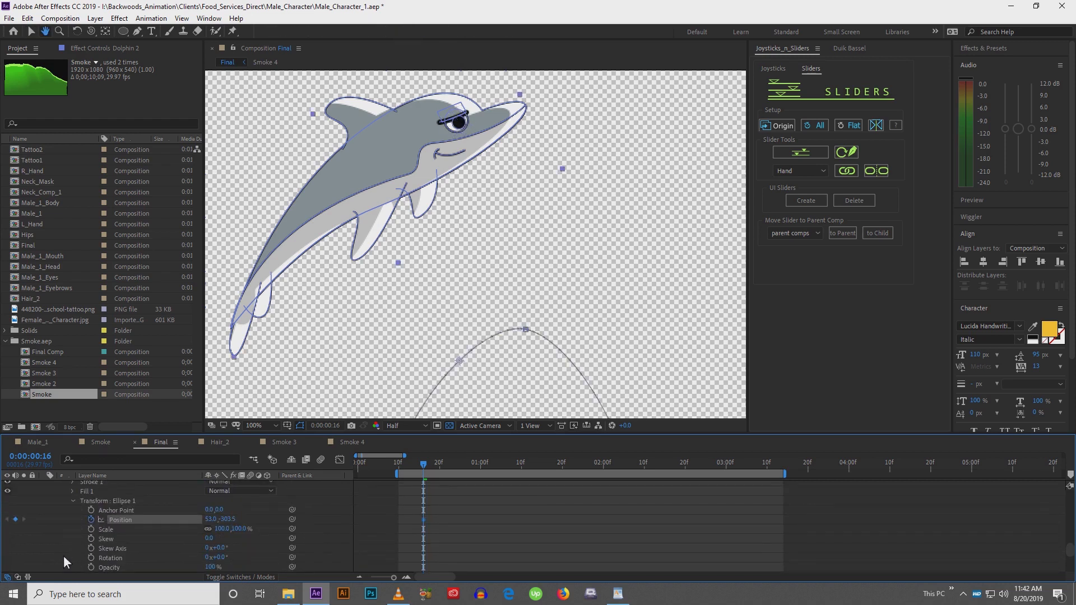
left_click_drag(64, 556, 85, 484)
Set Path keyframes on Shape 5 and Shape 3 of the dolphin
left_click(64, 504)
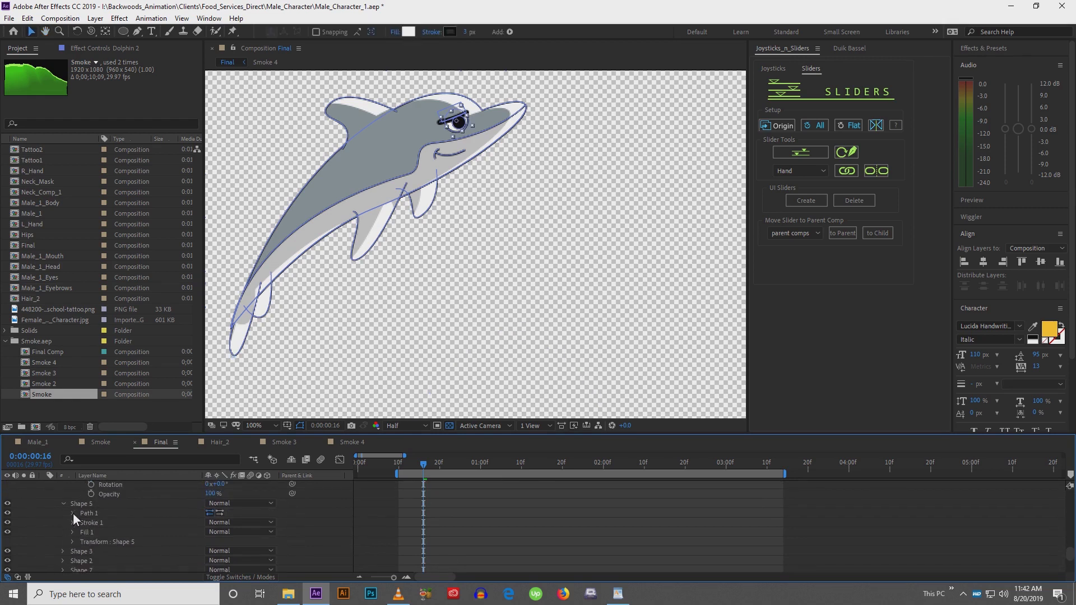
left_click(72, 513)
left_click(90, 523)
left_click(62, 562)
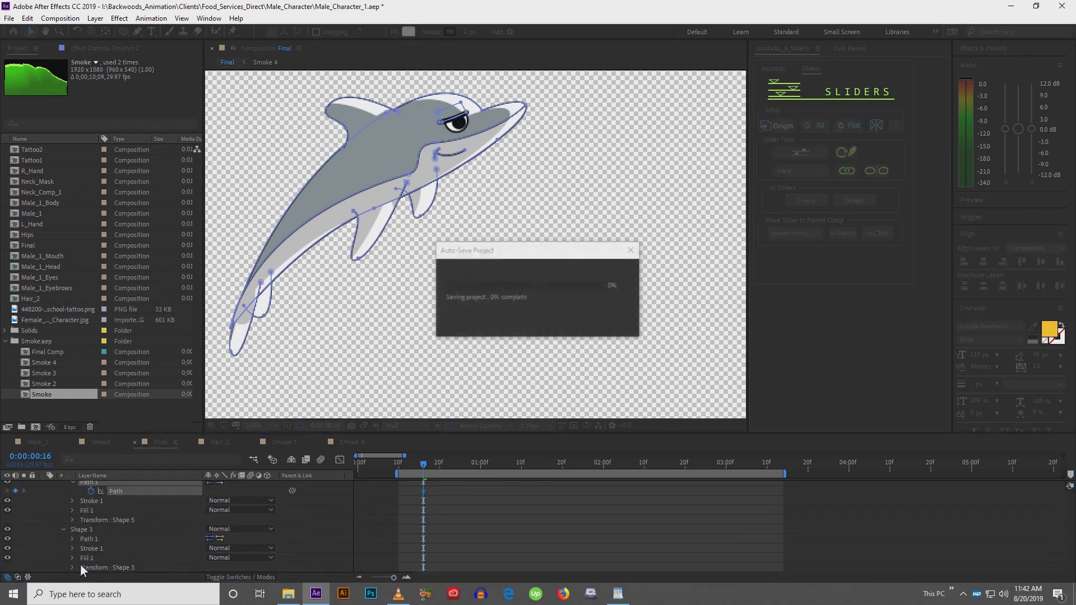
left_click(72, 540)
left_click(90, 549)
left_click_drag(70, 554, 82, 506)
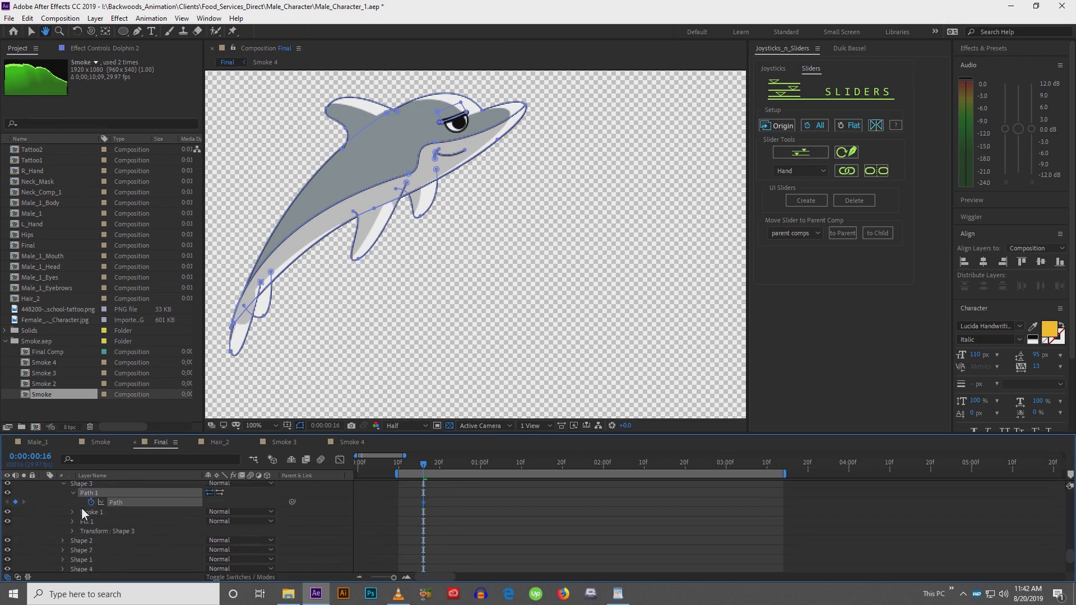
Set Path keyframes on Shape 2 and Shape 7 of the dolphin
left_click(63, 540)
left_click(73, 539)
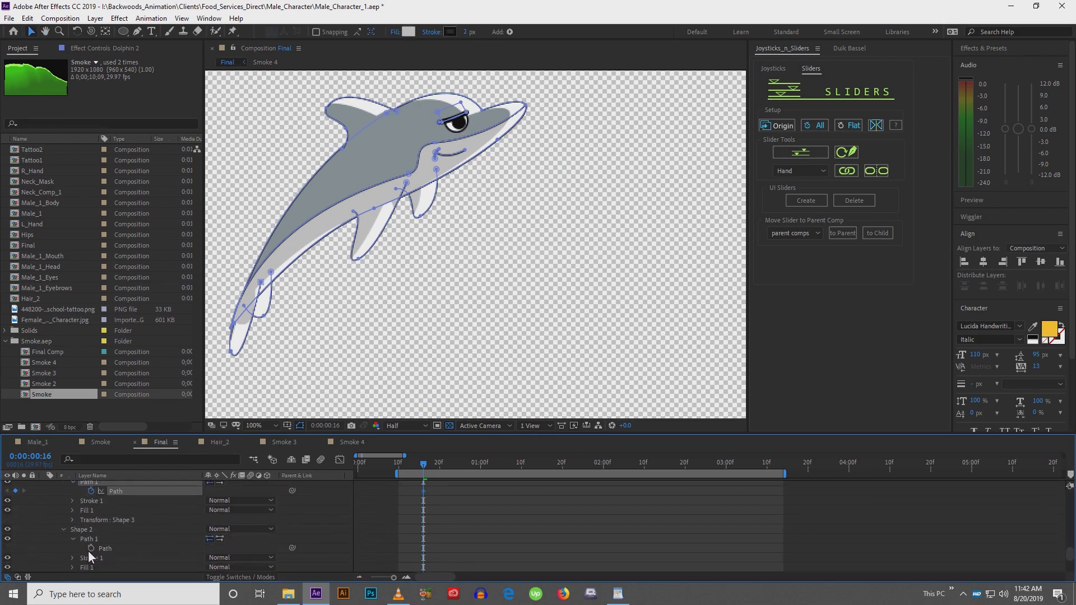
left_click(91, 549)
left_click_drag(66, 552, 71, 517)
left_click(63, 552)
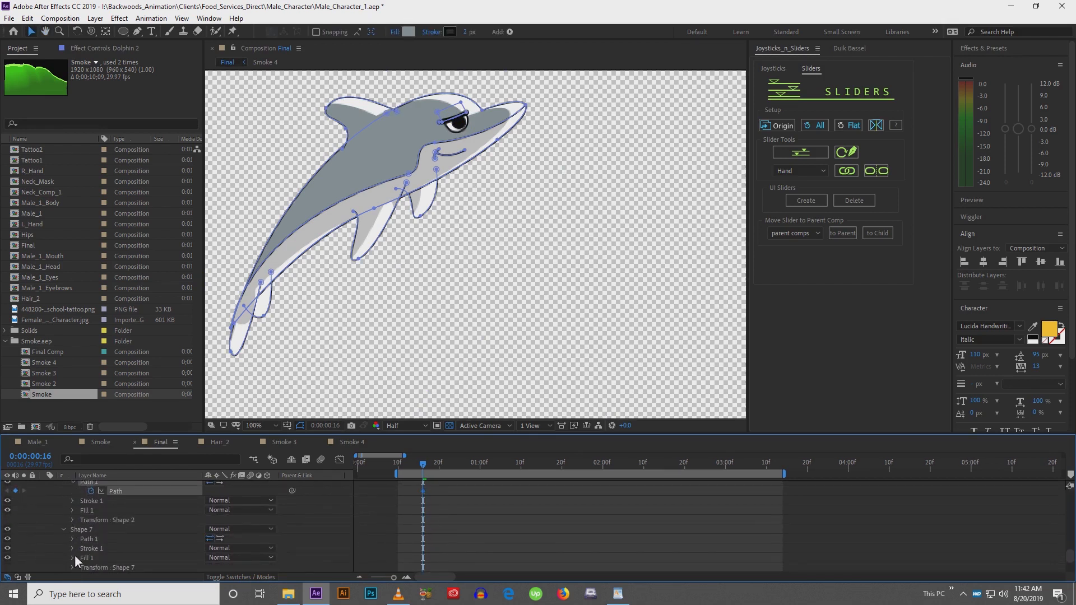
left_click(73, 539)
left_click(90, 549)
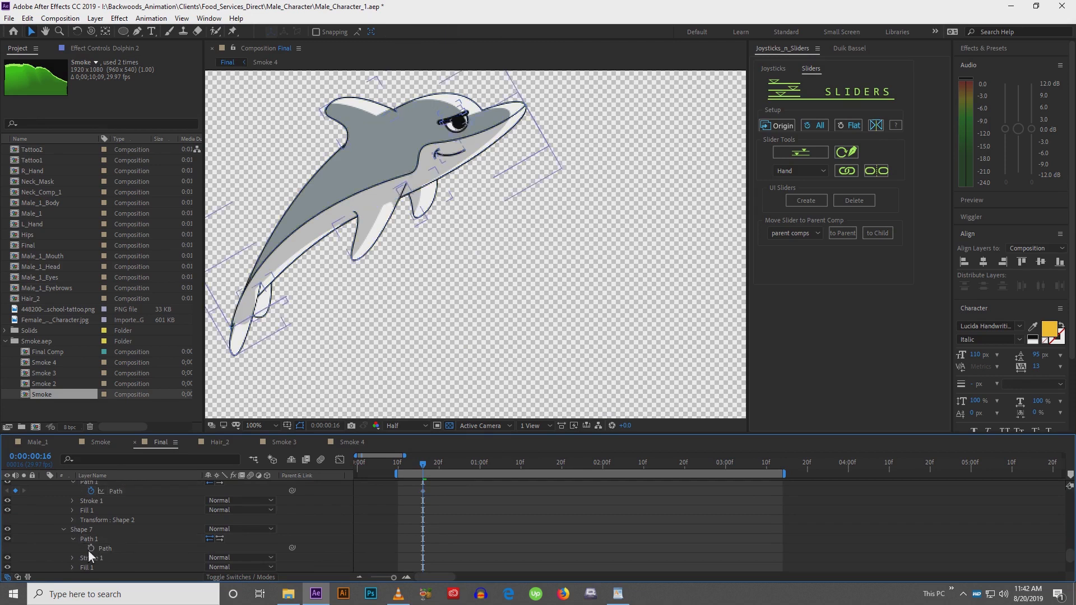
Set Path keyframes on Shape 1 and Shape 4 of the dolphin
left_click_drag(87, 536, 76, 489)
left_click(63, 541)
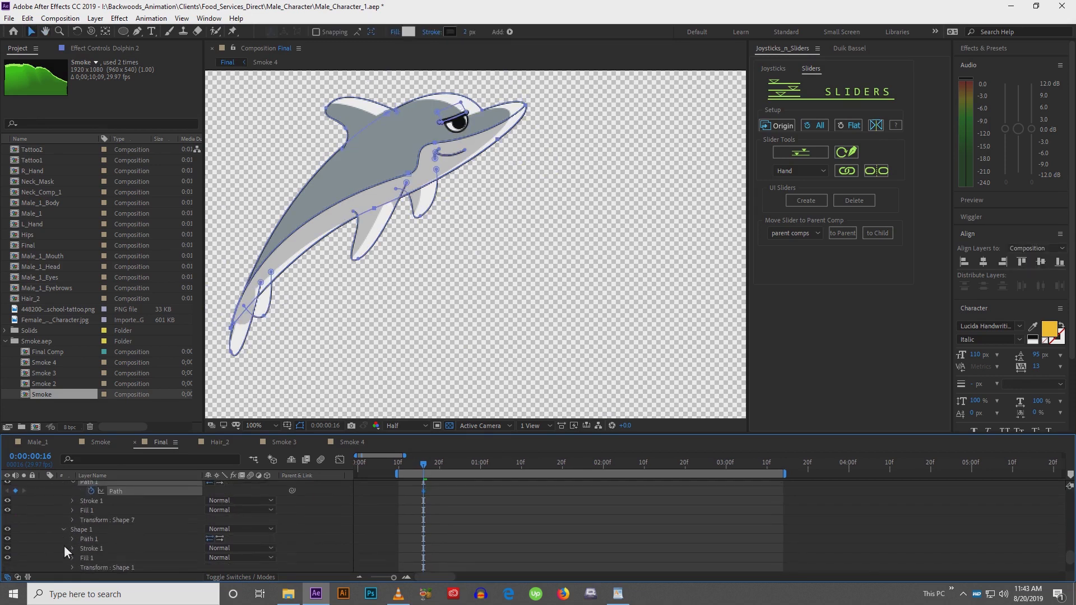
left_click(73, 539)
left_click(91, 549)
scroll(84, 538, "down", 2)
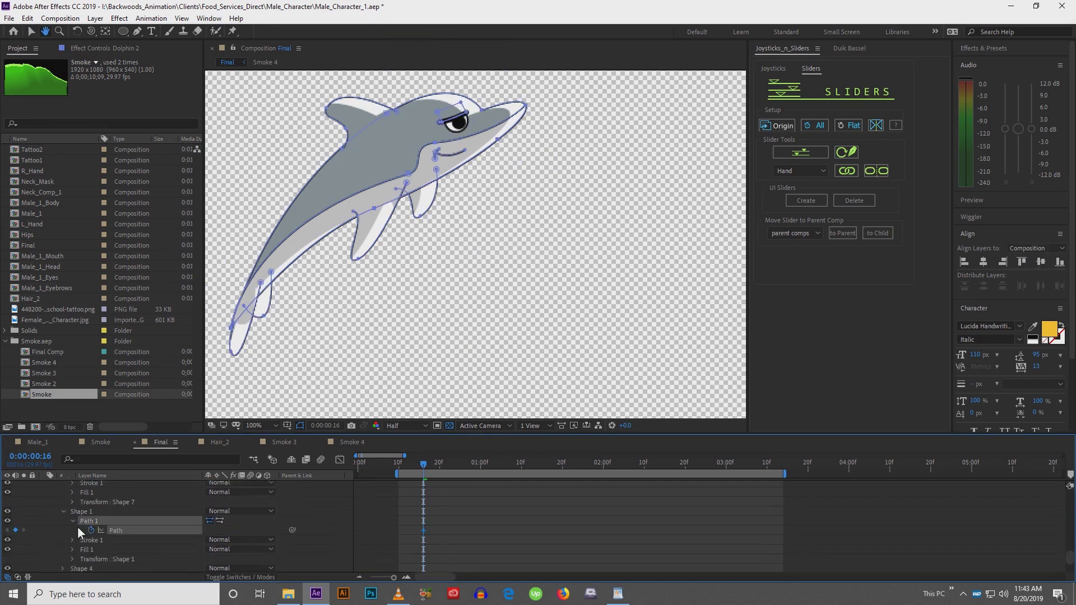
left_click(64, 548)
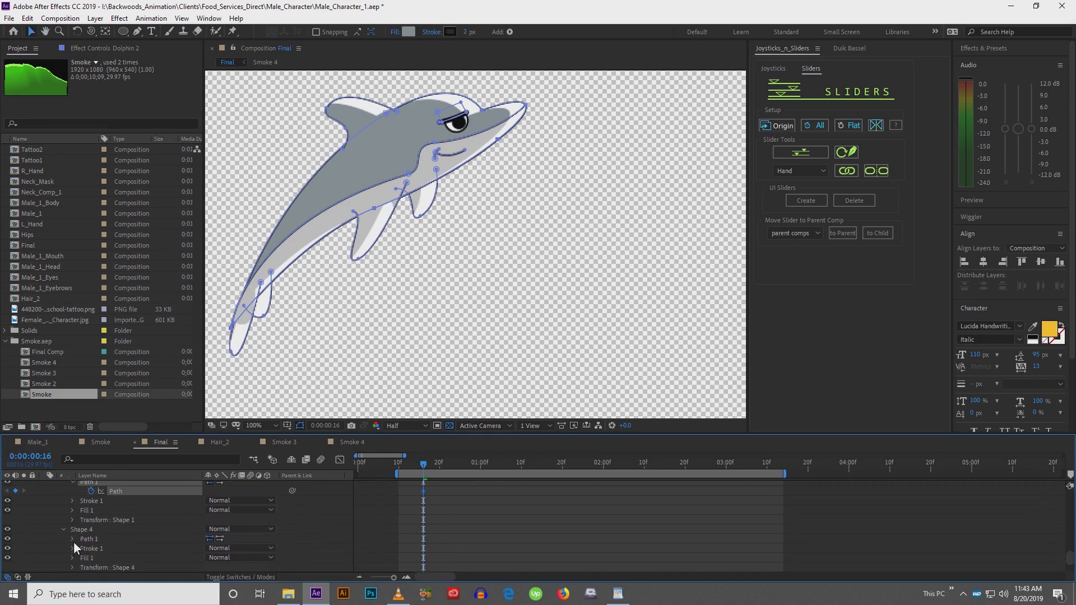
left_click(73, 539)
left_click(92, 548)
Set a Path keyframe on Shape 6 of the dolphin
scroll(90, 522, "down", 3)
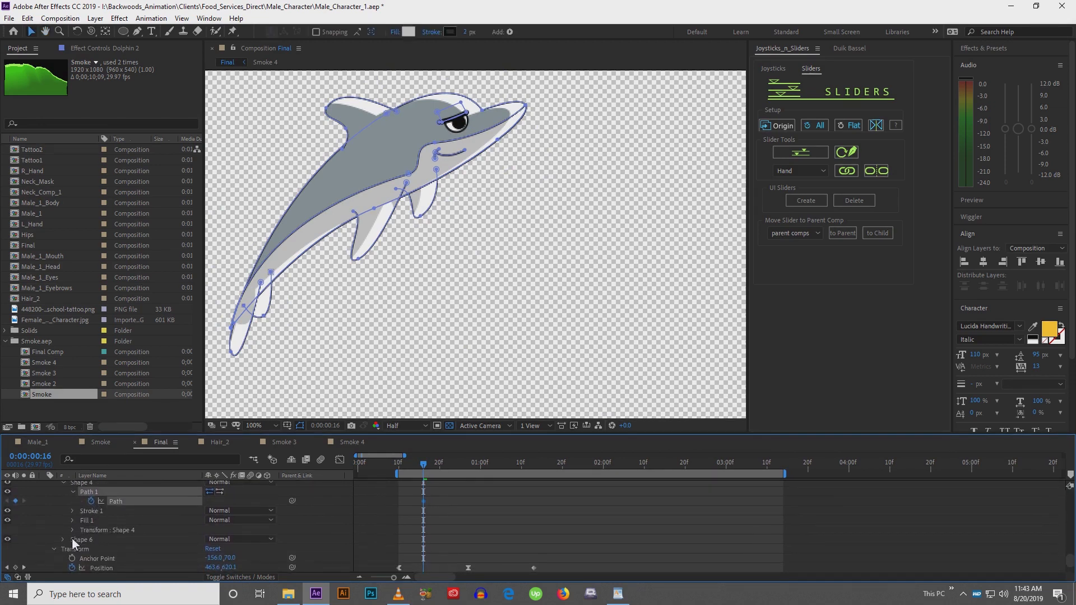
left_click(63, 540)
left_click(74, 540)
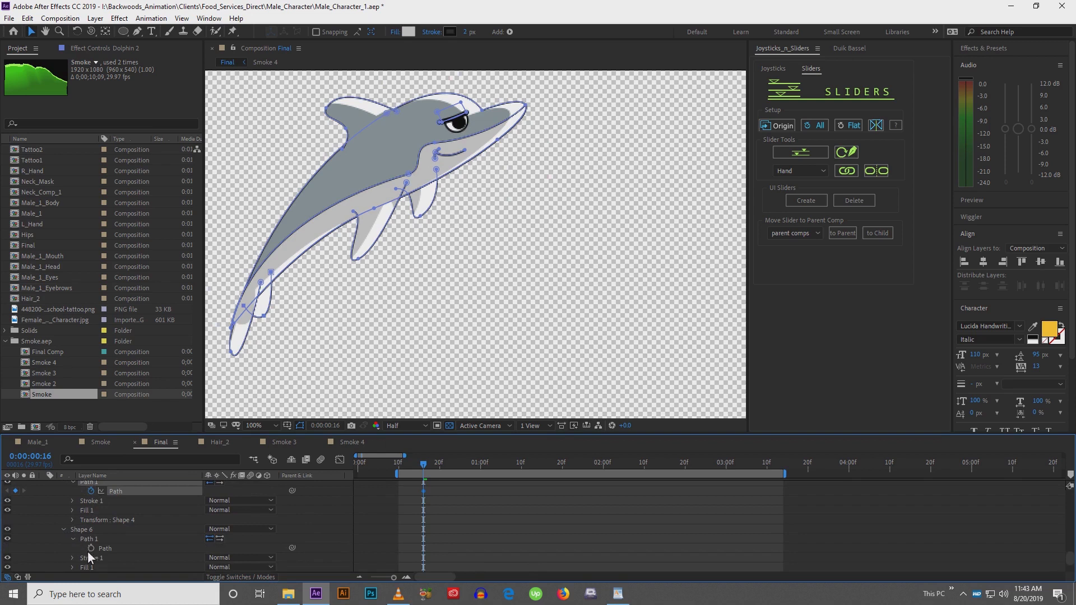
left_click(91, 548)
Select the Dolphin 2 layer together with its keyframed properties in the timeline
left_click(401, 526)
left_click_drag(403, 520, 413, 558)
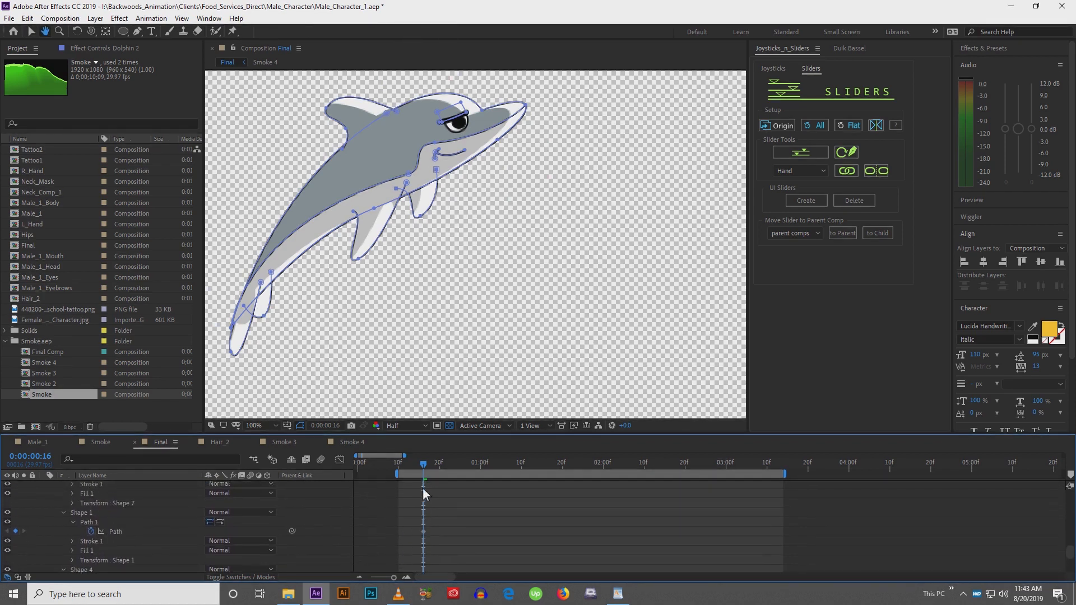
left_click_drag(423, 489, 454, 529)
scroll(452, 528, "down", 6)
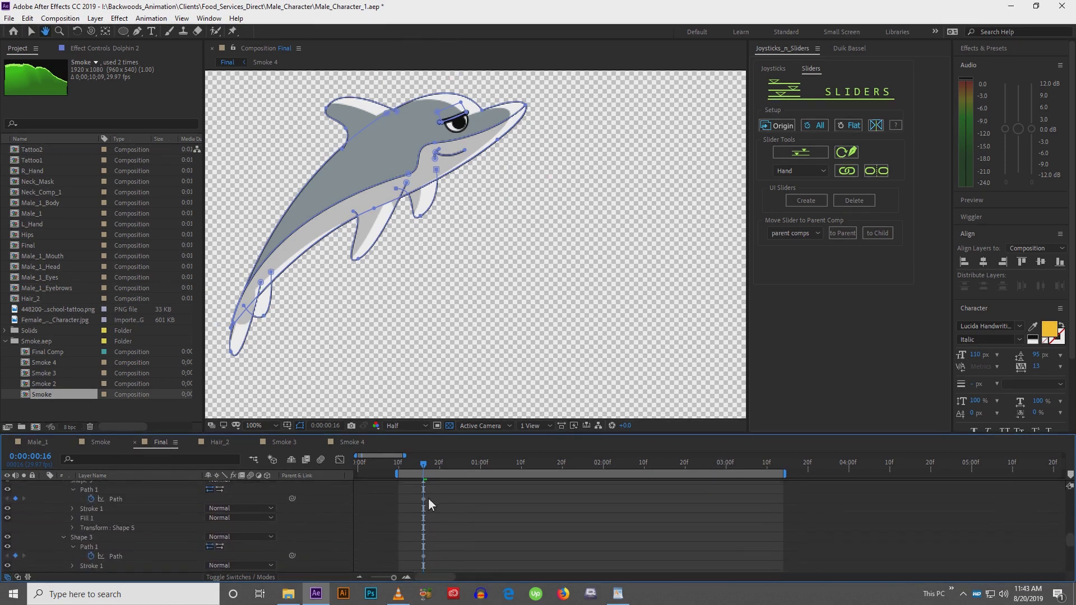
scroll(452, 499, "up", 10)
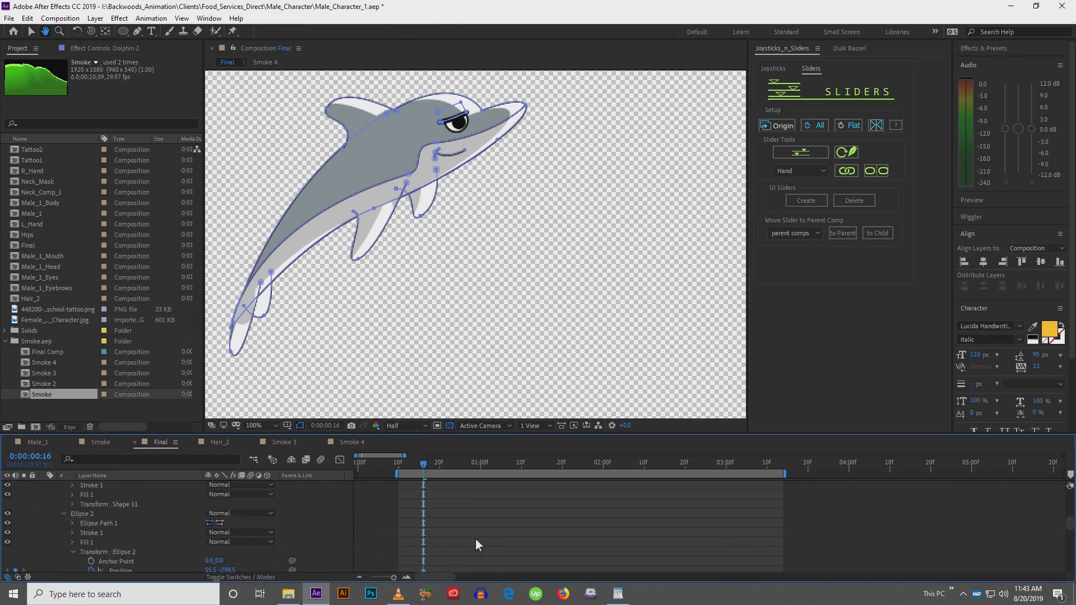
scroll(476, 515, "up", 3)
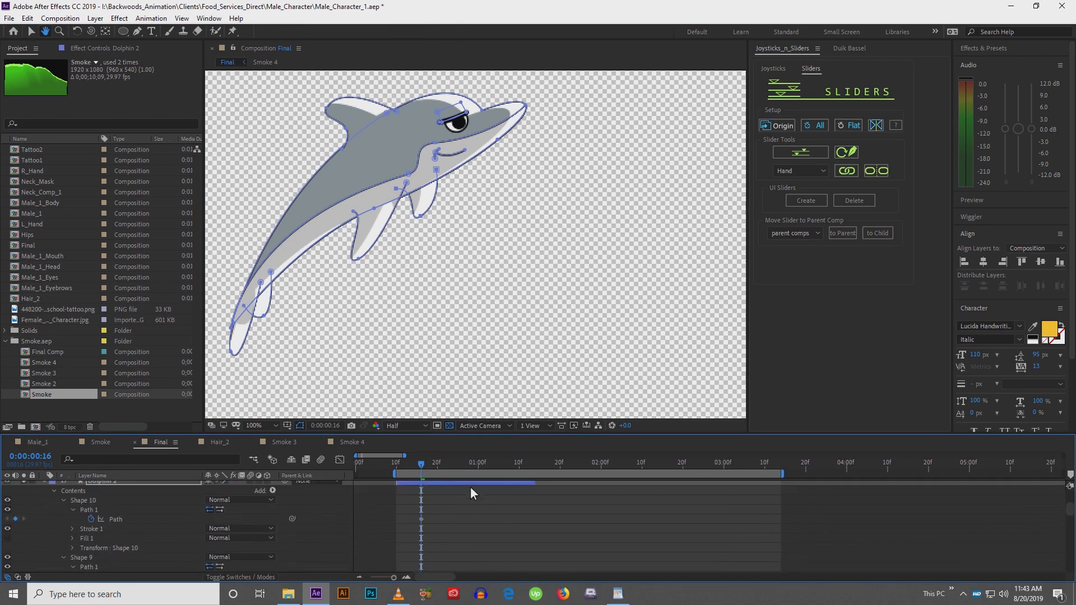
key("v")
left_click(470, 482)
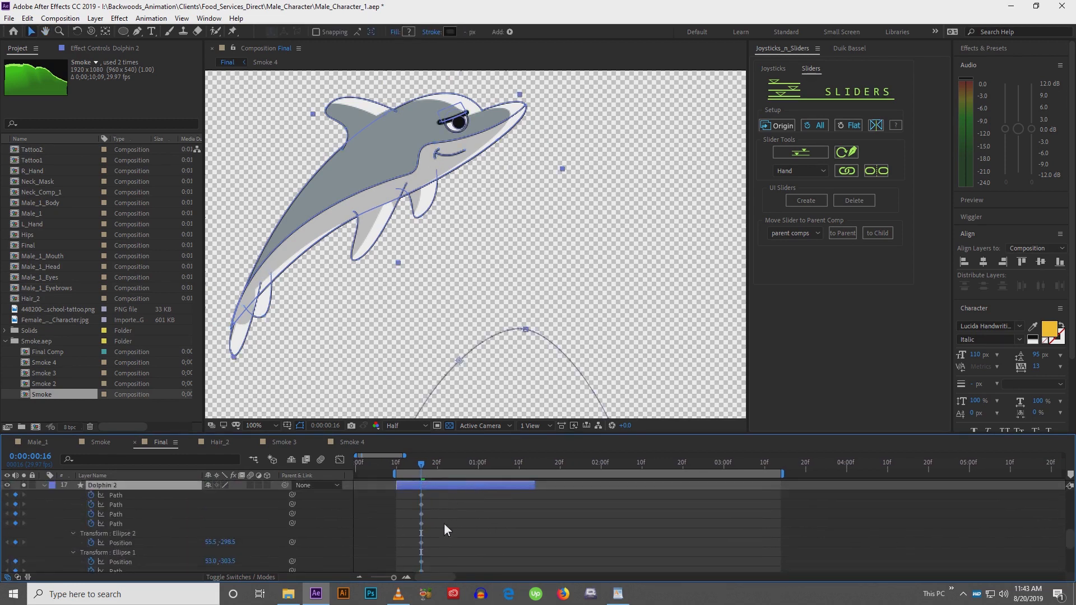
scroll(444, 523, "down", 12)
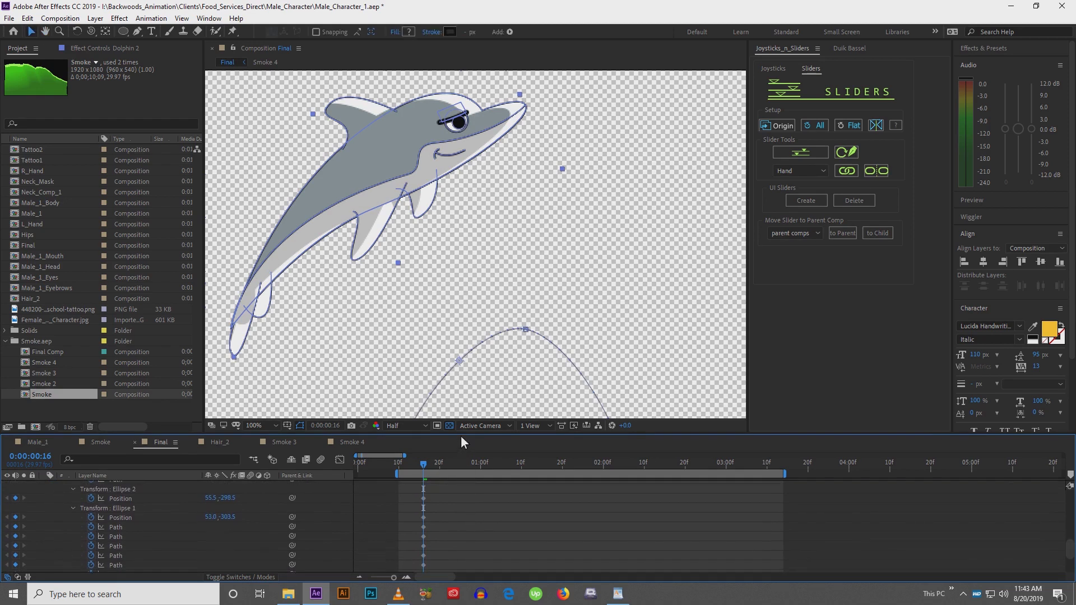
At 0:00:01:02, drag the dolphin's tail tip upward to bend its outline path
left_click_drag(462, 435, 461, 377)
scroll(445, 247, "down", 1)
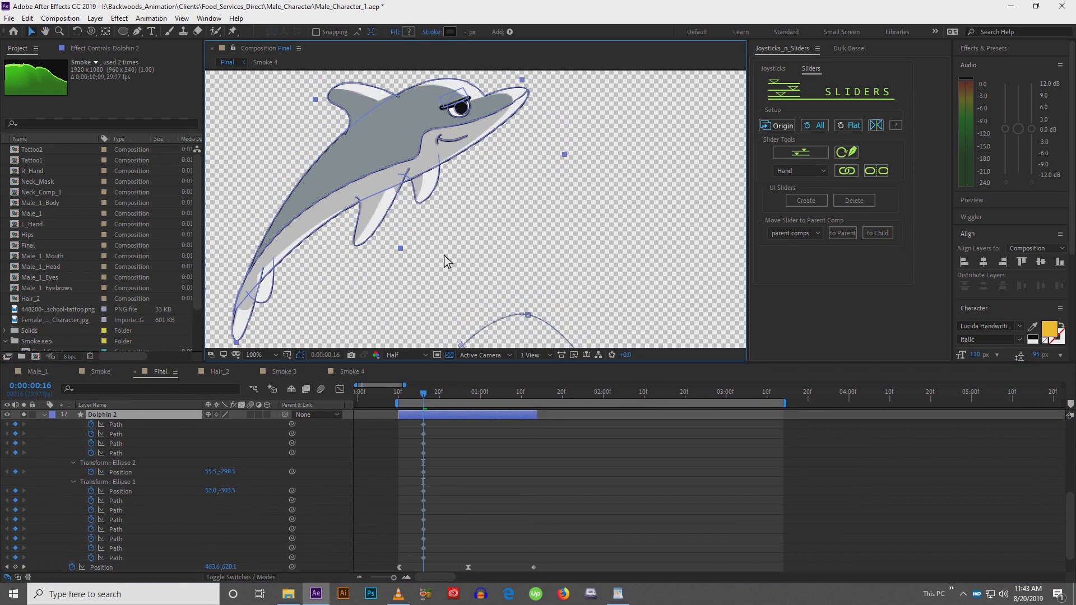
scroll(446, 244, "down", 1)
left_click_drag(427, 393, 493, 402)
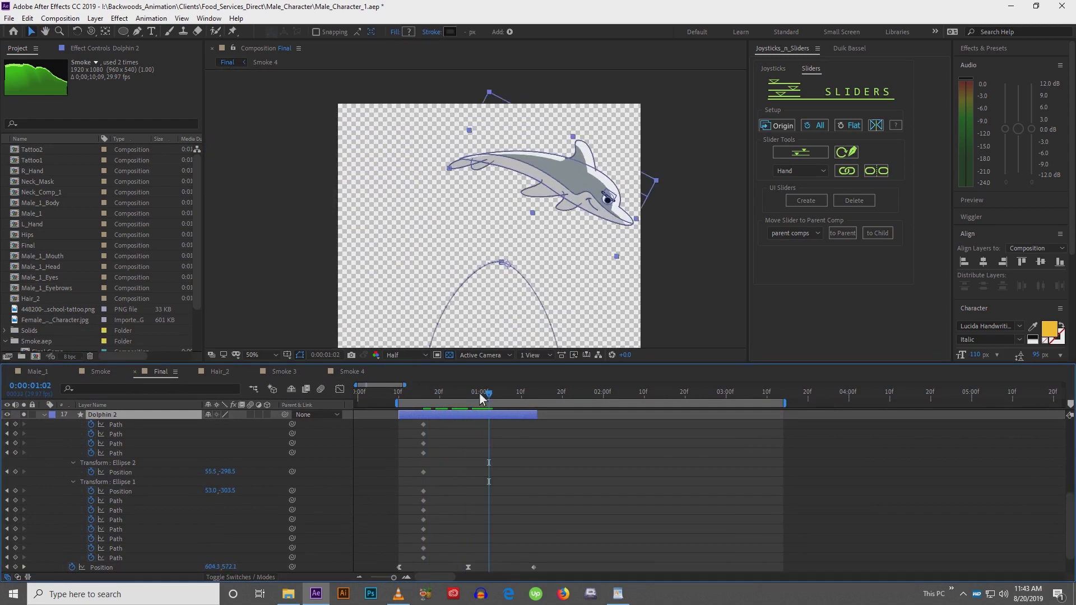
left_click_drag(534, 196, 511, 201)
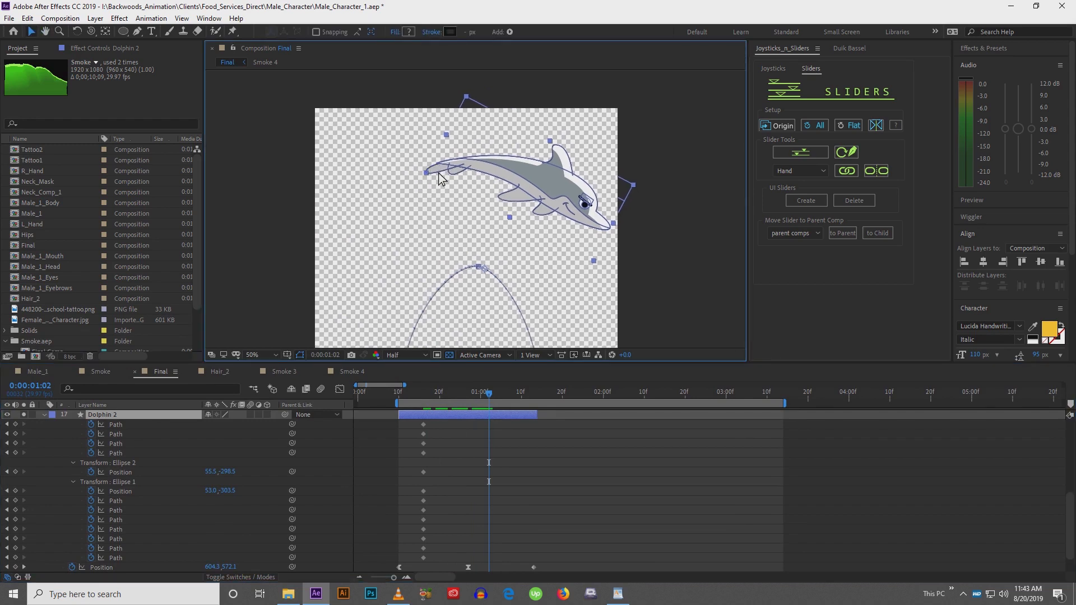
scroll(439, 174, "up", 2)
left_click_drag(480, 135, 440, 236)
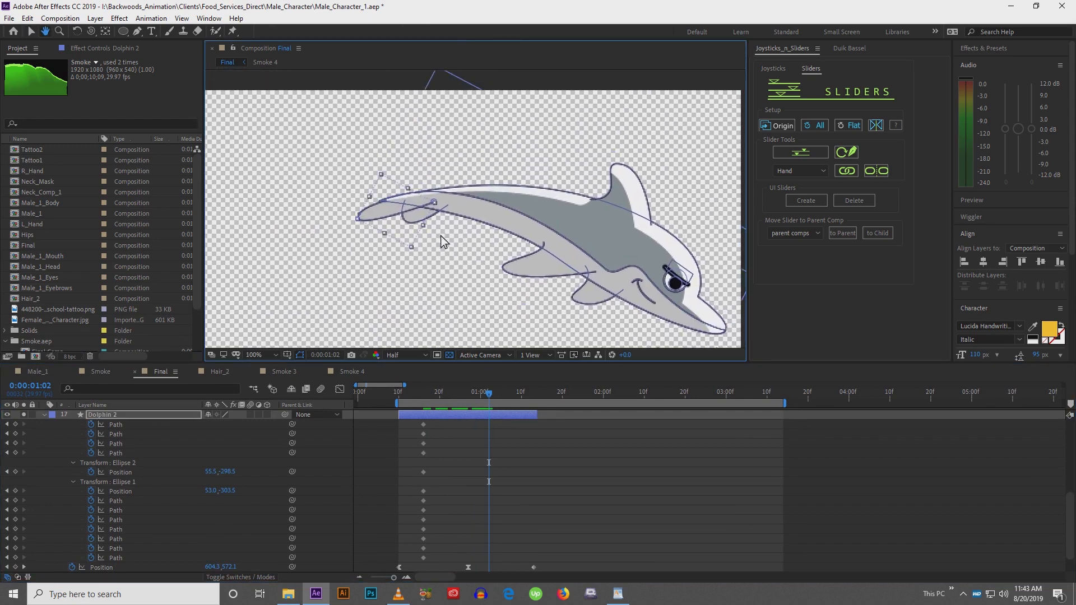
key("v")
left_click(362, 212)
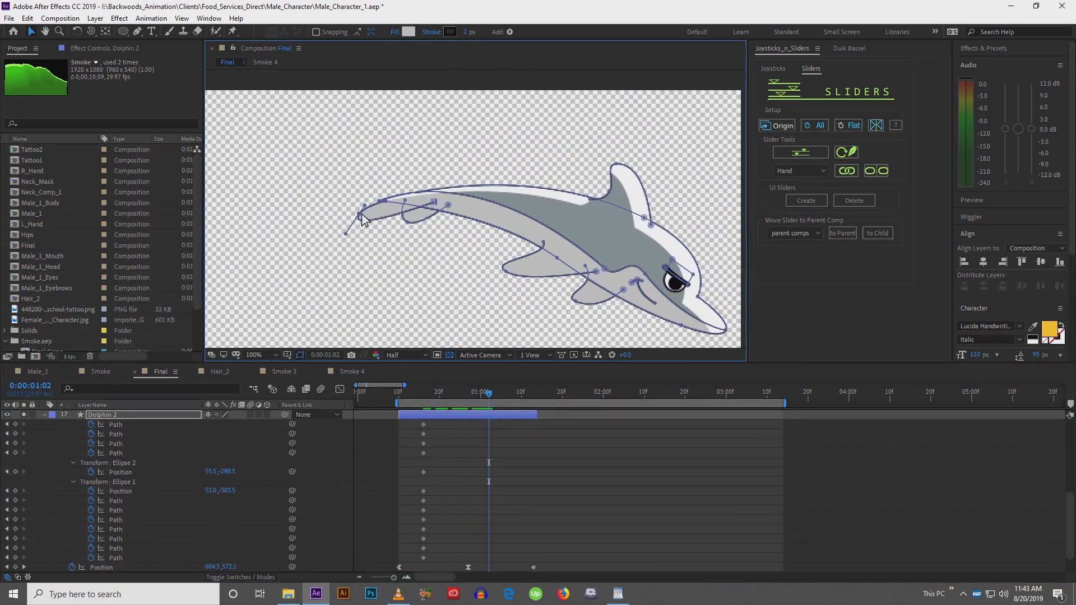
left_click_drag(365, 207, 381, 178)
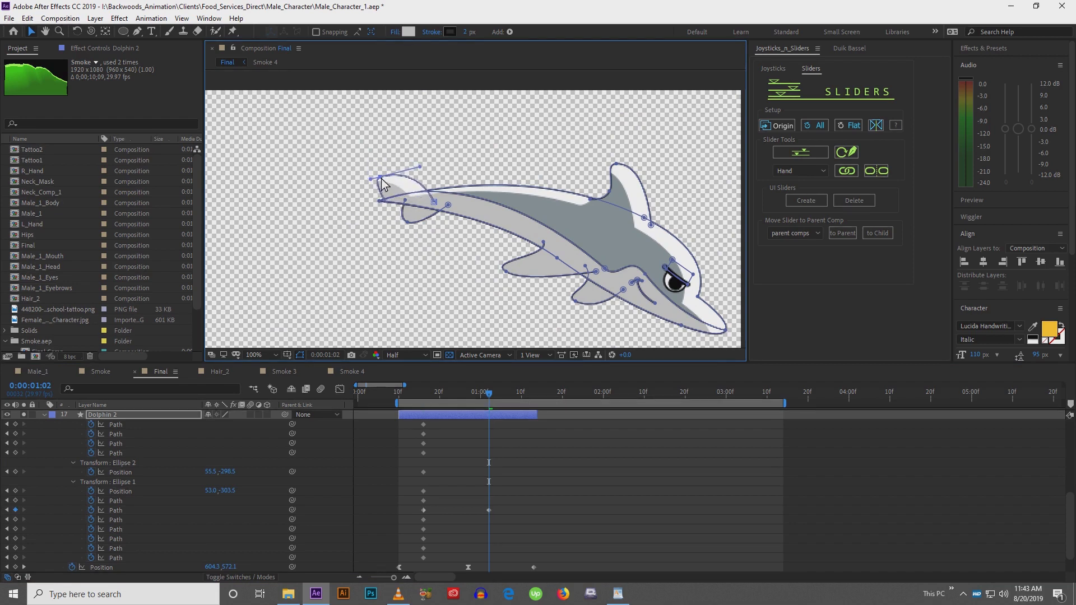
Adjust the tail handles, undo one change, and pull the belly point upward on the dolphin outline
left_click(383, 206)
left_click_drag(434, 205, 365, 180)
key("ctrl+z")
left_click_drag(431, 195, 432, 192)
left_click_drag(605, 269, 621, 225)
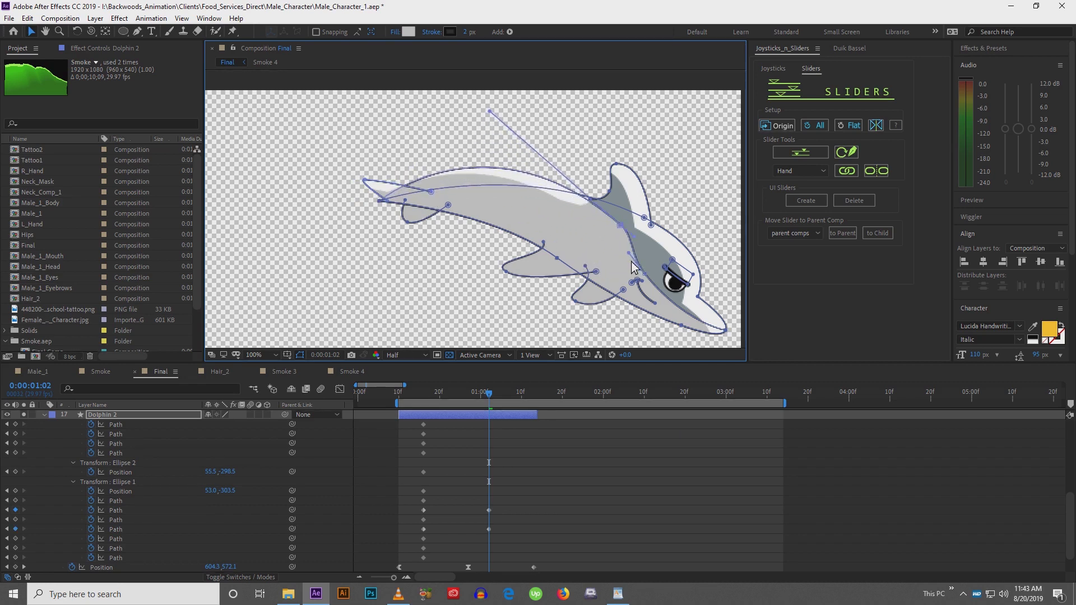
Reshape the dolphin's snout, eye area and back curve points into the bent pose
key("space")
mouse_move(637, 262)
left_mouse_down()
mouse_move(575, 240)
mouse_move(602, 231)
left_mouse_up()
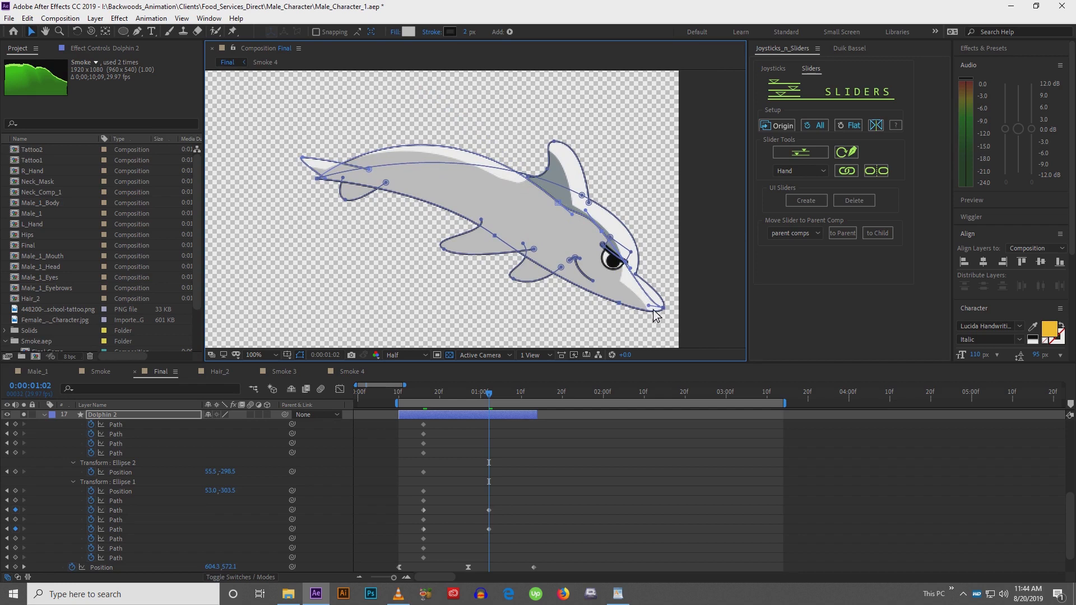
left_click_drag(649, 307, 666, 296)
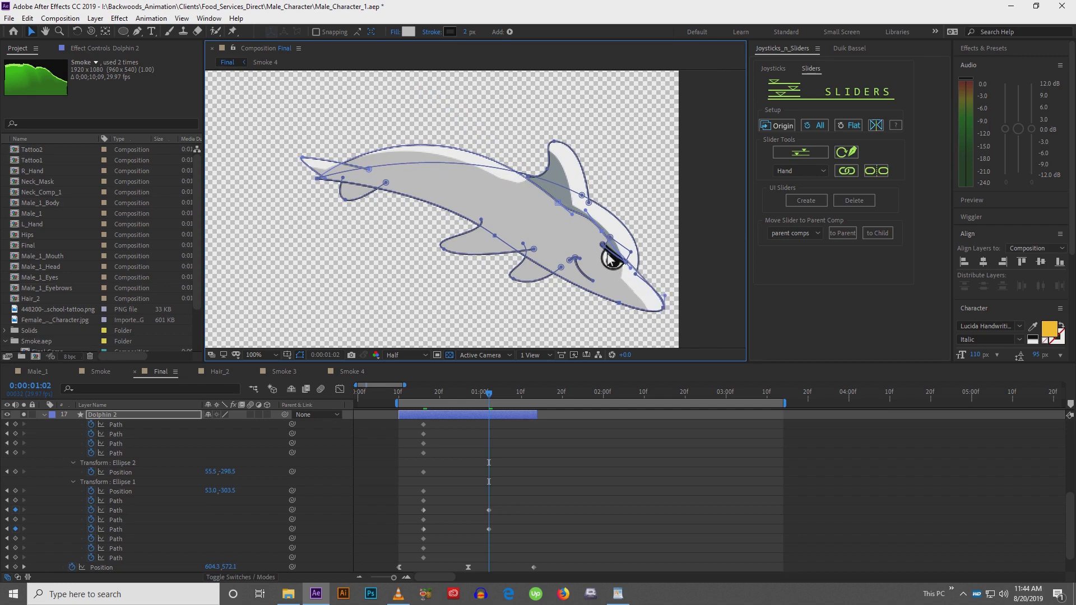
mouse_move(599, 236)
left_mouse_down()
mouse_move(626, 284)
mouse_move(641, 283)
left_mouse_up()
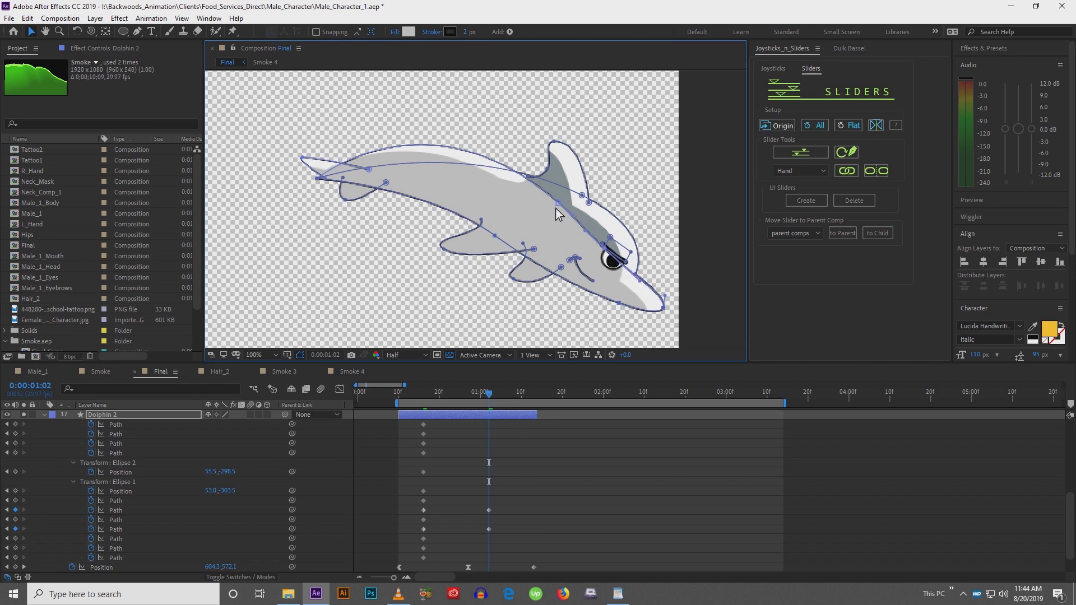
left_click_drag(556, 208, 564, 216)
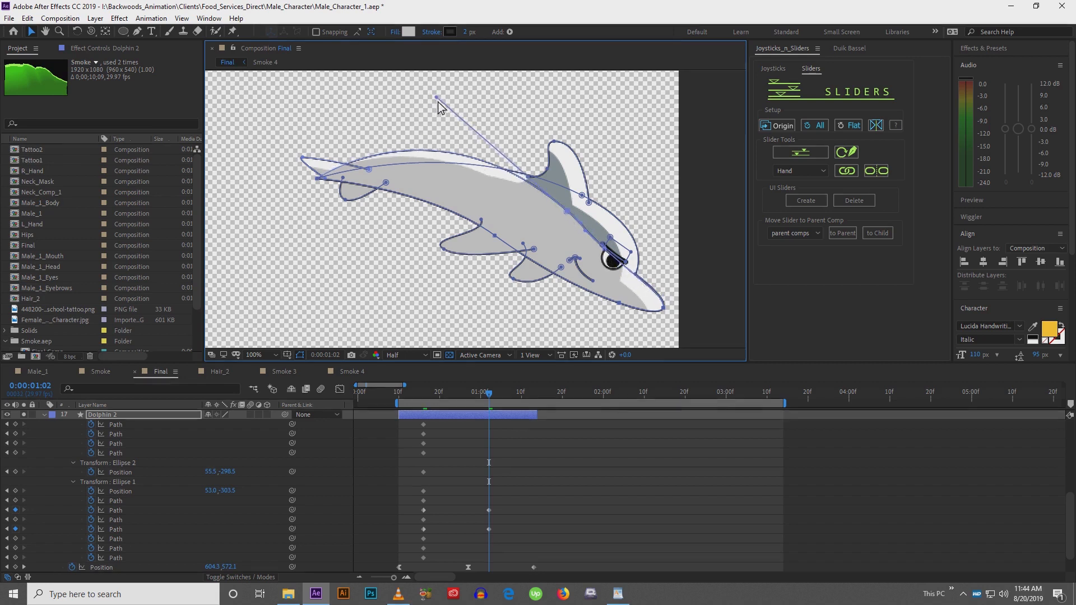
left_click_drag(437, 99, 450, 137)
left_click_drag(526, 199, 508, 172)
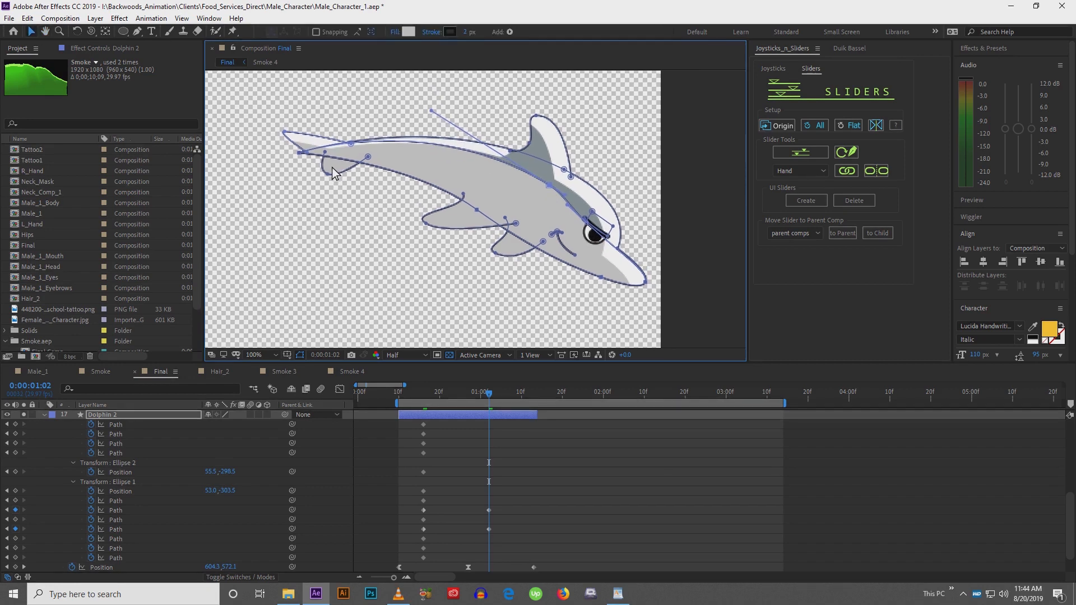
left_click_drag(339, 176, 389, 193)
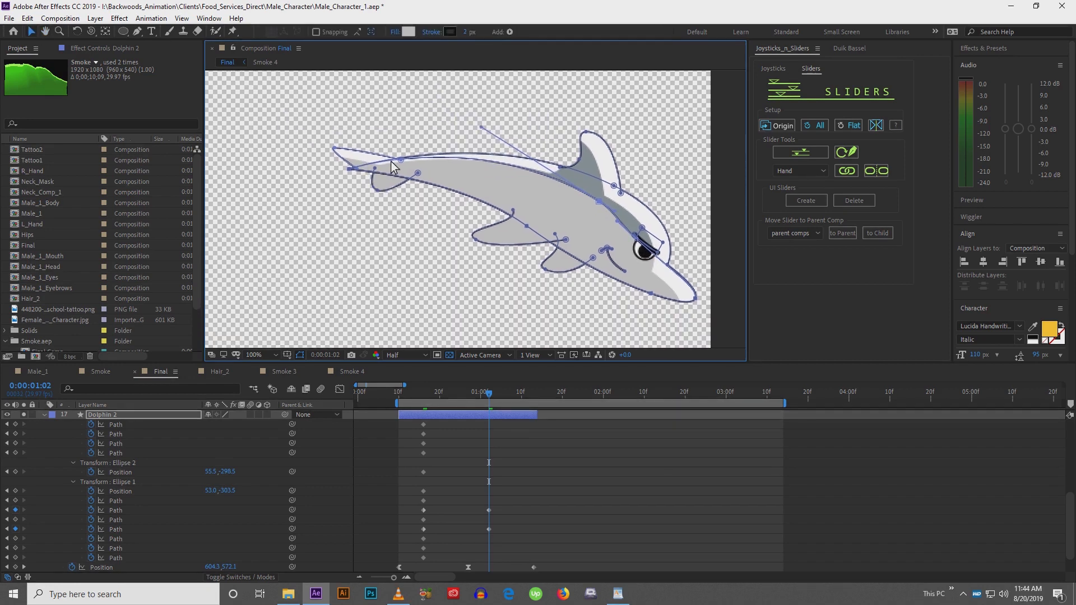
Pull the tail fin point downward and try moving a body point, undoing that last move
left_click(335, 149)
left_click_drag(336, 149, 355, 205)
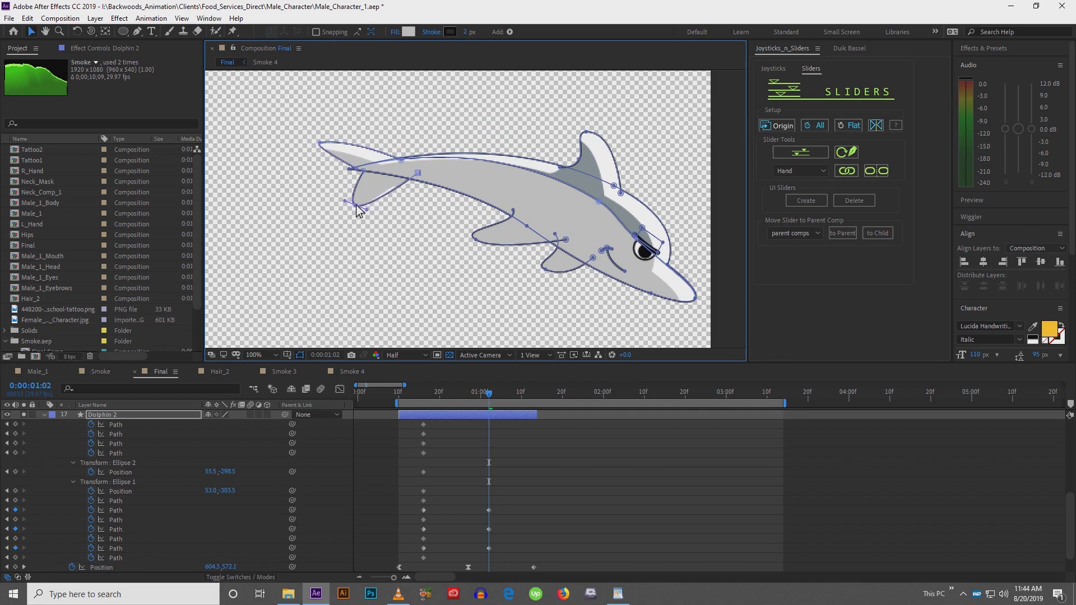
left_click_drag(416, 174, 410, 178)
left_click_drag(476, 240, 552, 201)
key("ctrl+z")
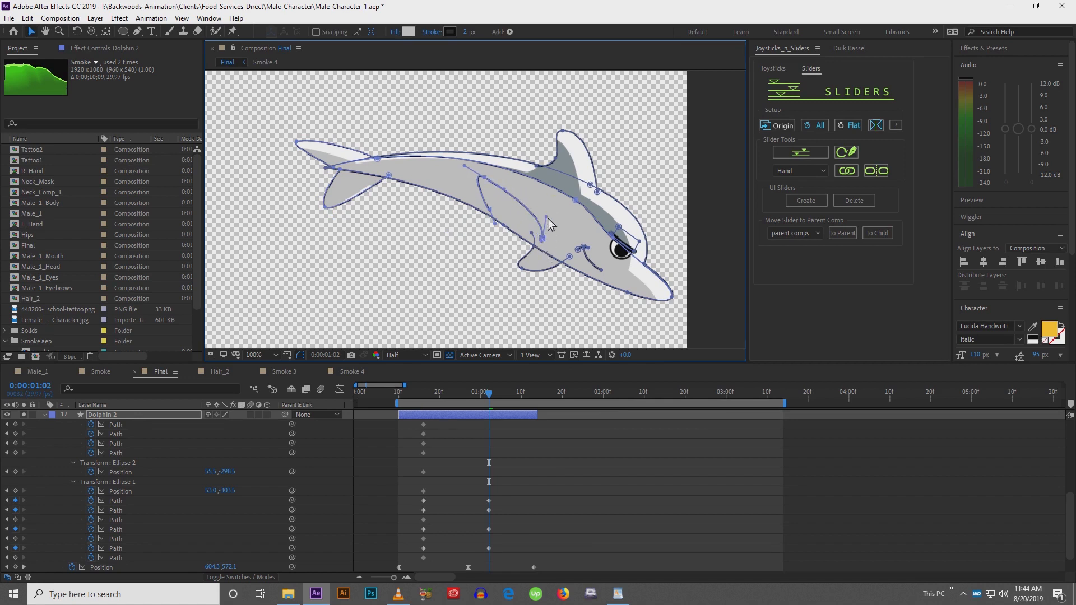
Reshape the dorsal fin points and handles to follow the bent body
left_click_drag(544, 237, 553, 213)
left_click_drag(485, 177, 515, 153)
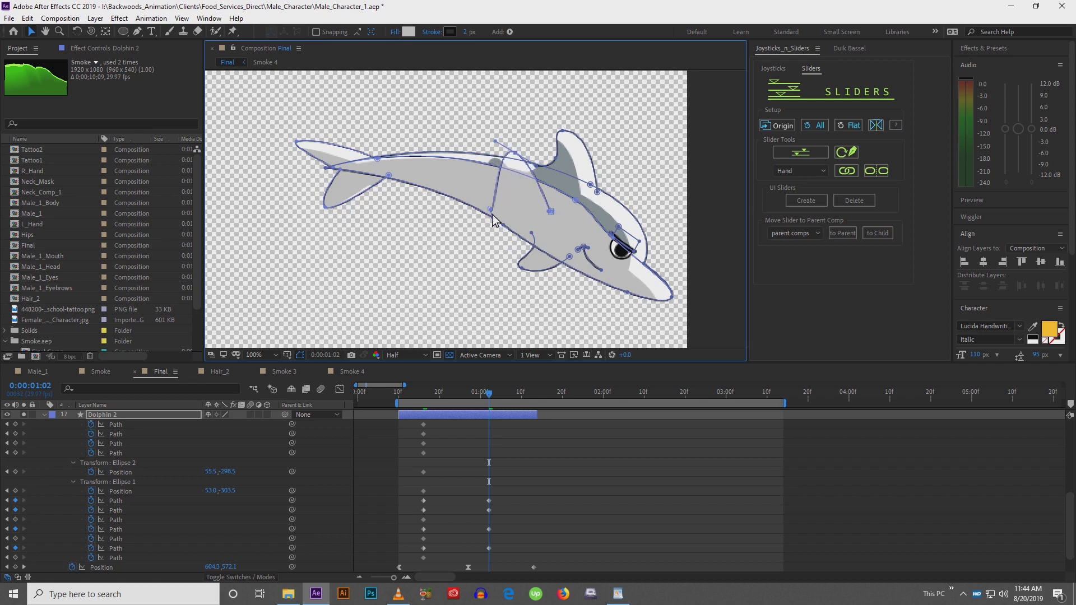
left_click_drag(491, 211, 504, 191)
mouse_move(516, 154)
left_mouse_down()
mouse_move(539, 150)
mouse_move(530, 159)
mouse_move(536, 151)
mouse_move(502, 149)
left_mouse_up()
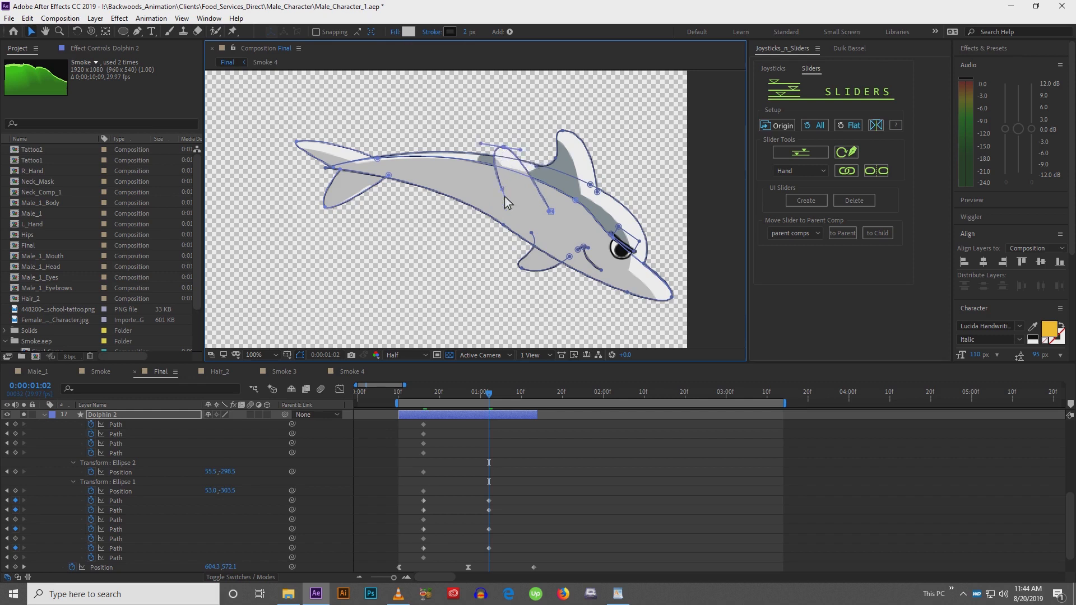
left_click_drag(505, 197, 497, 152)
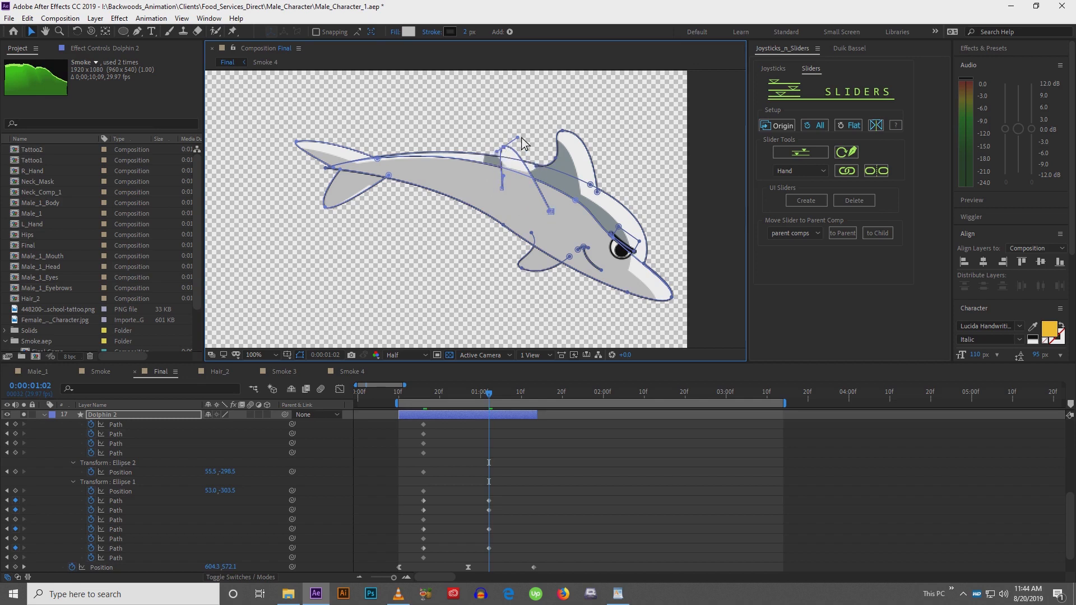
left_click_drag(518, 138, 526, 134)
Reshape the pectoral flipper points so the fin angles backward under the body
key("space")
left_click_drag(559, 174, 520, 146)
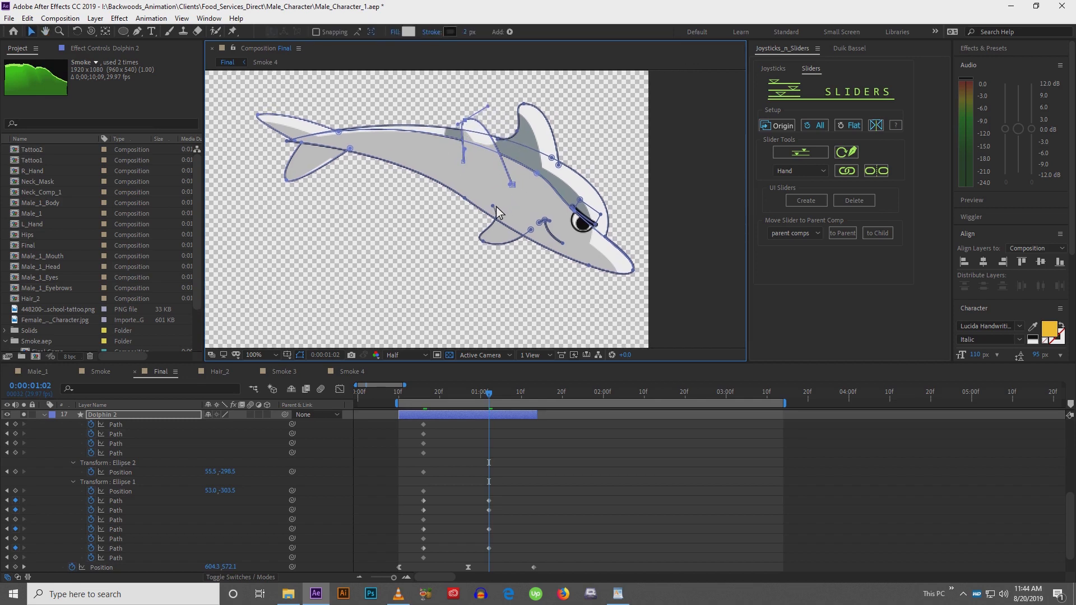
left_click_drag(493, 207, 474, 202)
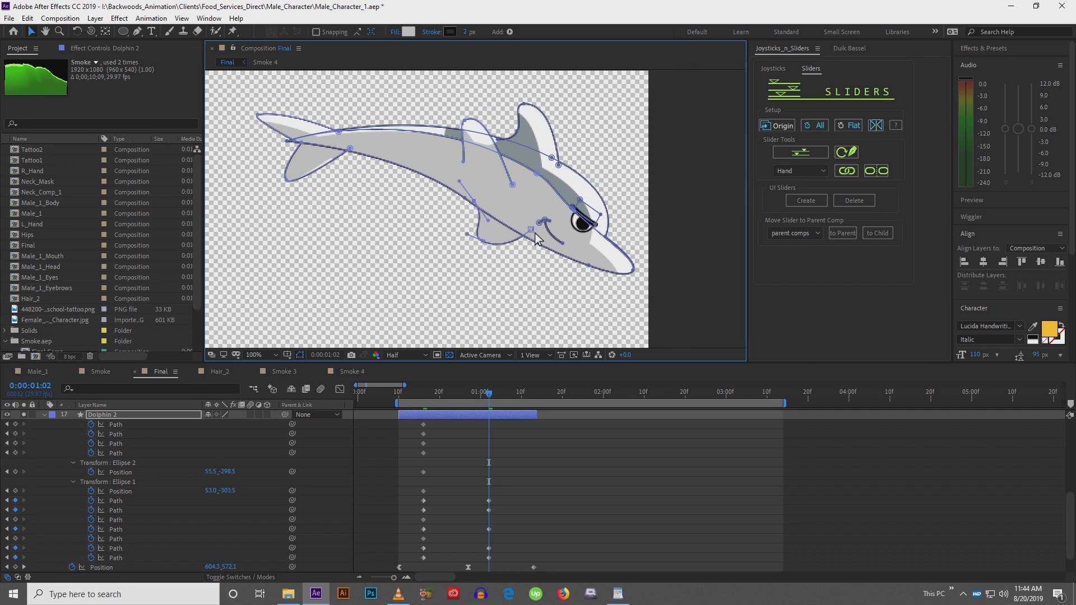
left_click_drag(532, 230, 466, 254)
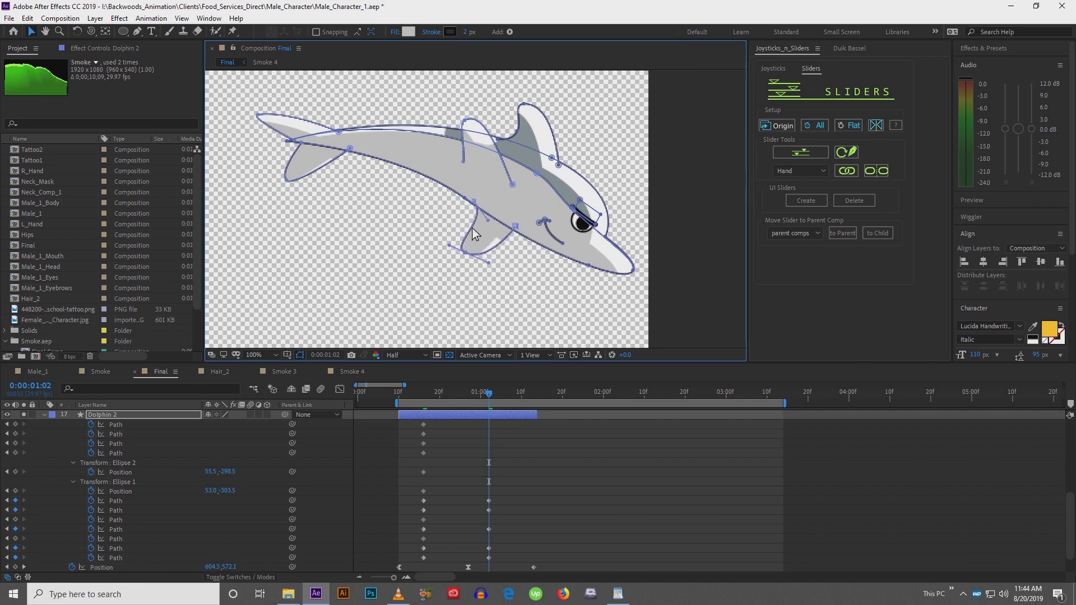
left_click_drag(474, 202, 464, 198)
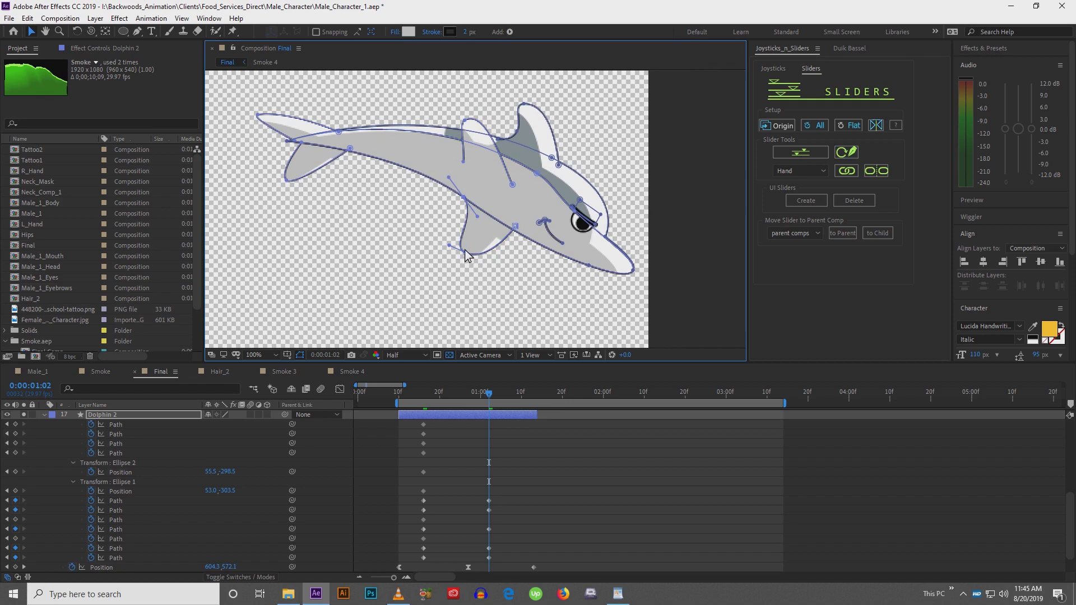
left_click_drag(465, 253, 456, 244)
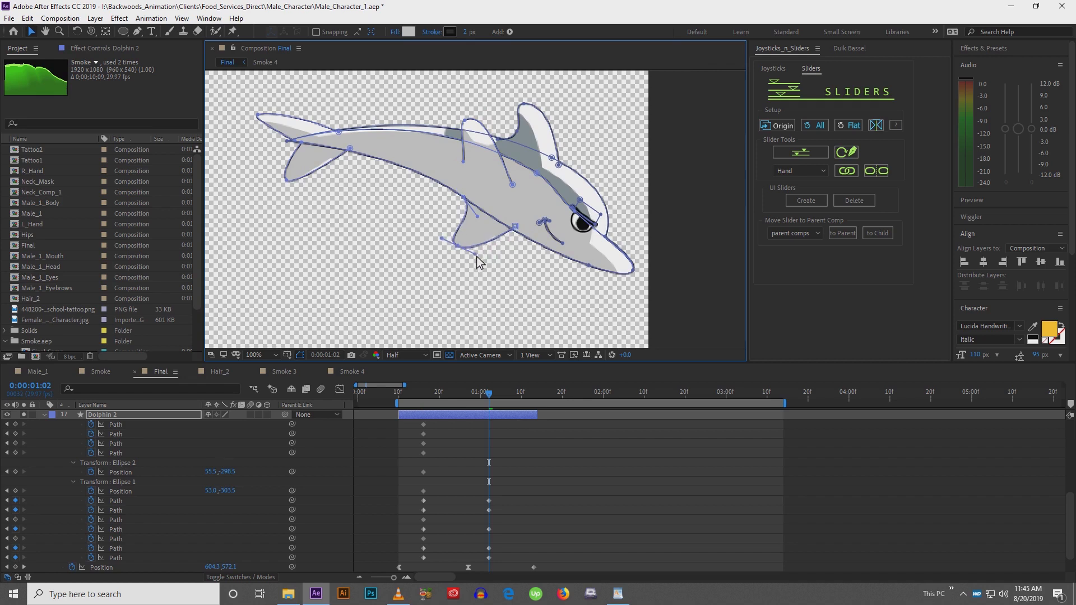
left_click_drag(500, 215, 481, 224)
left_click(446, 130)
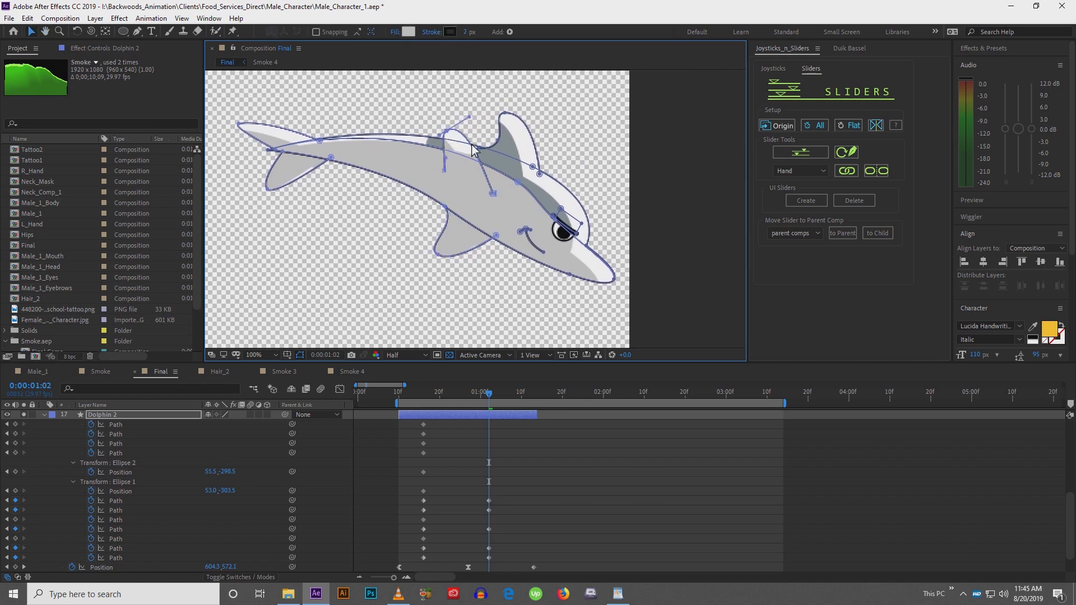
Pull the dorsal fin's tip and handle points upward to lengthen the fin
left_click(493, 196)
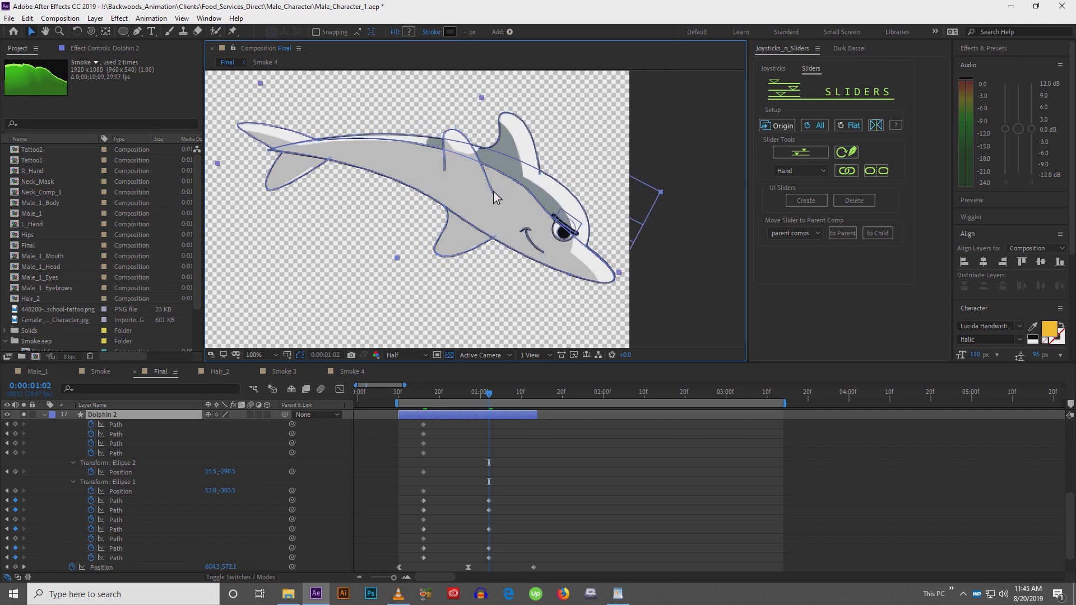
key("Escape")
left_click_drag(446, 131, 443, 116)
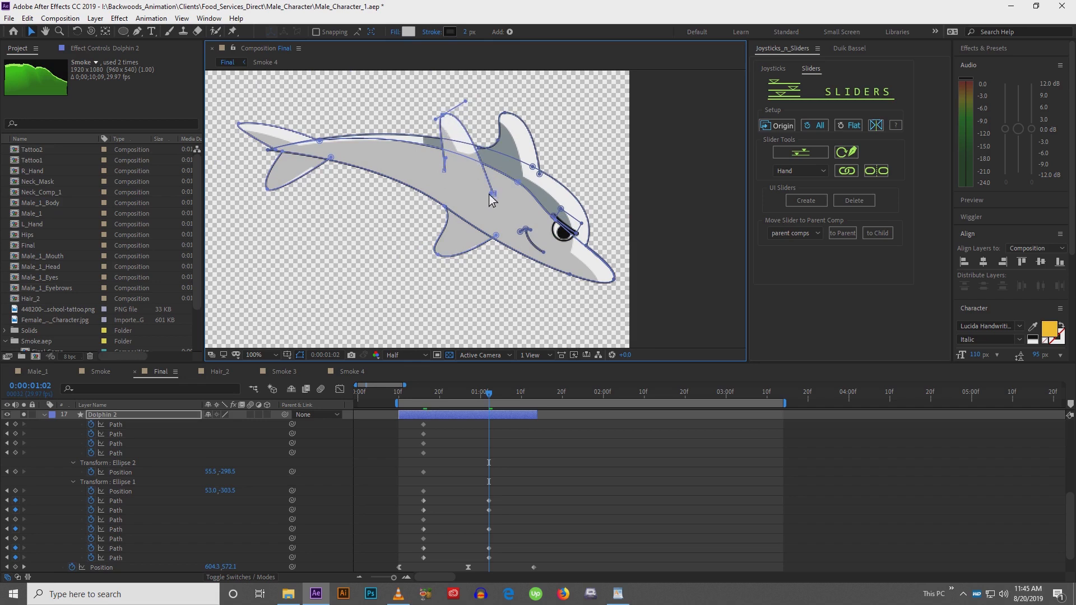
left_click_drag(490, 195, 455, 110)
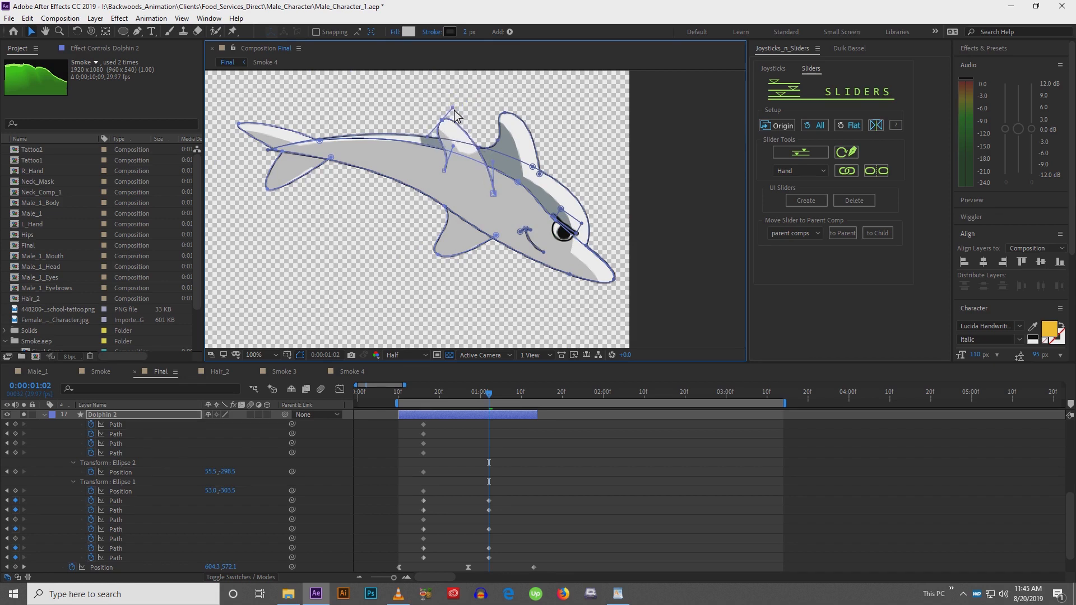
Reshape the second fin near the head so it leans back with the bent body
left_click_drag(547, 201, 519, 174)
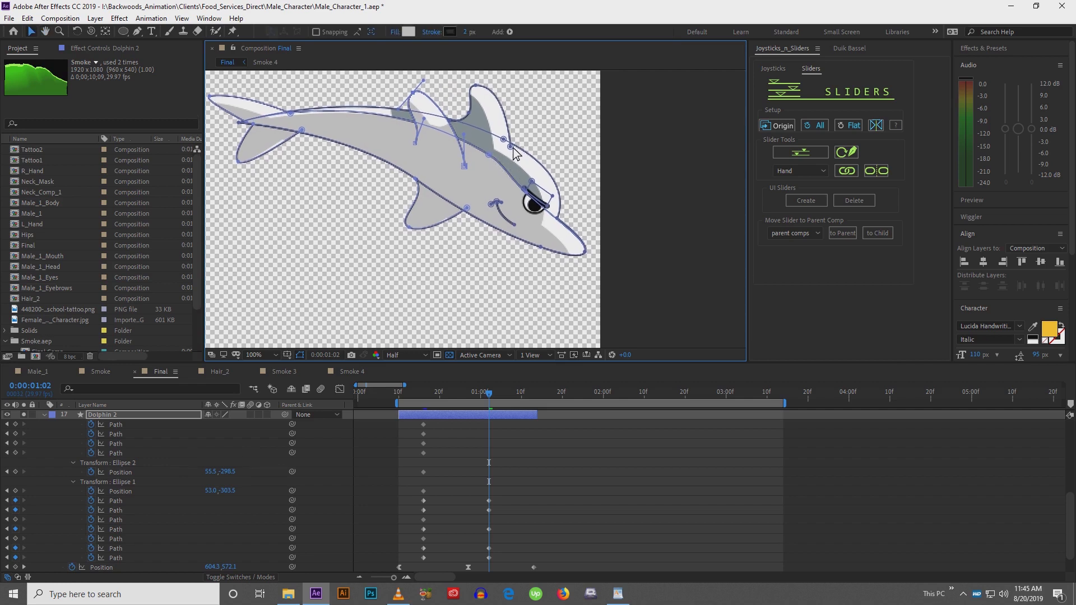
left_click(511, 147)
left_click_drag(511, 151, 499, 168)
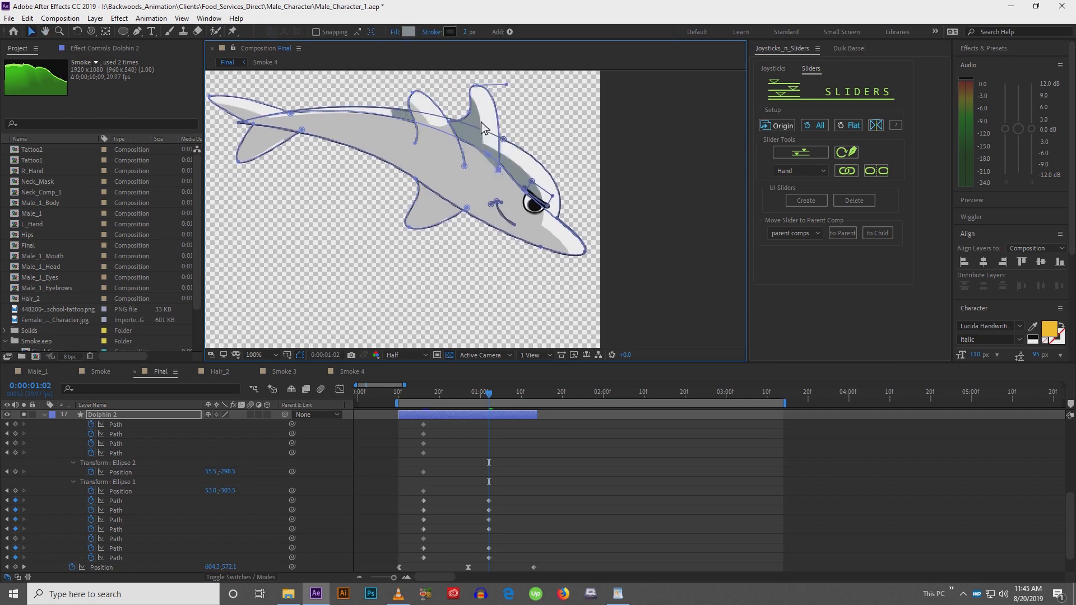
left_click_drag(478, 91, 480, 113)
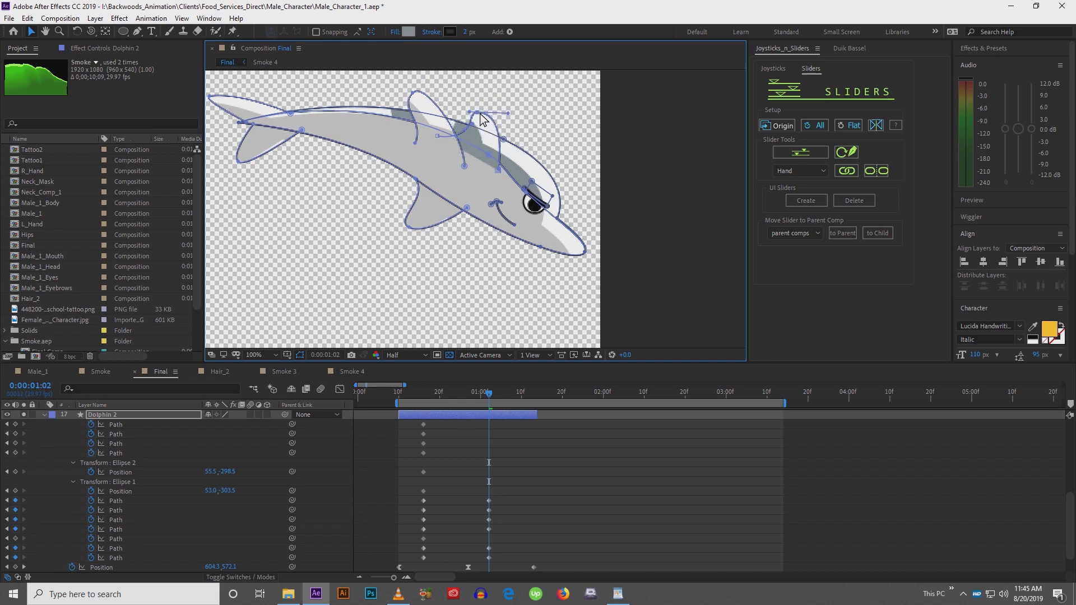
left_click_drag(507, 182, 492, 173)
Nudge the mouth and belly outline points to fit the new pose
left_click_drag(443, 254, 452, 296)
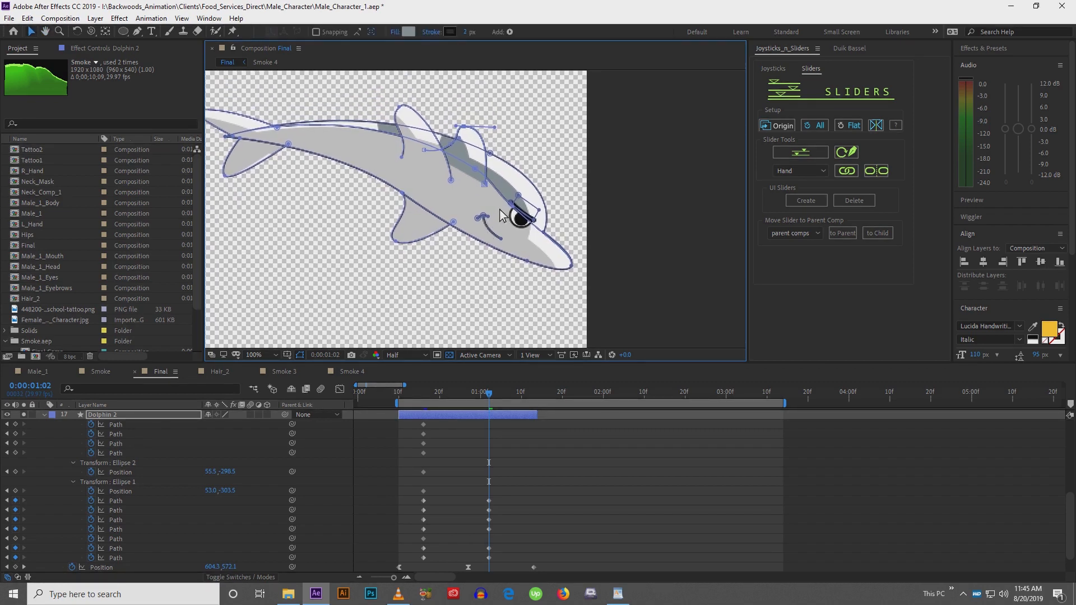
mouse_move(483, 222)
left_mouse_down()
mouse_move(512, 233)
mouse_move(486, 225)
left_mouse_up()
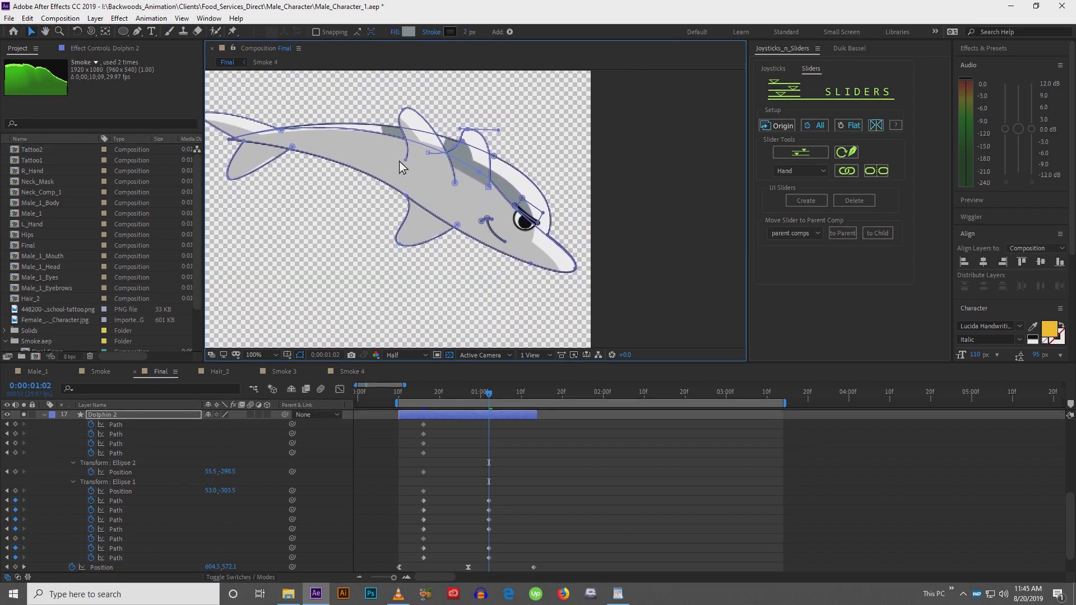
left_click_drag(405, 160, 403, 156)
left_click_drag(462, 216, 439, 202)
Move the mouth curve up and forward toward the eye
scroll(443, 241, "up", 1)
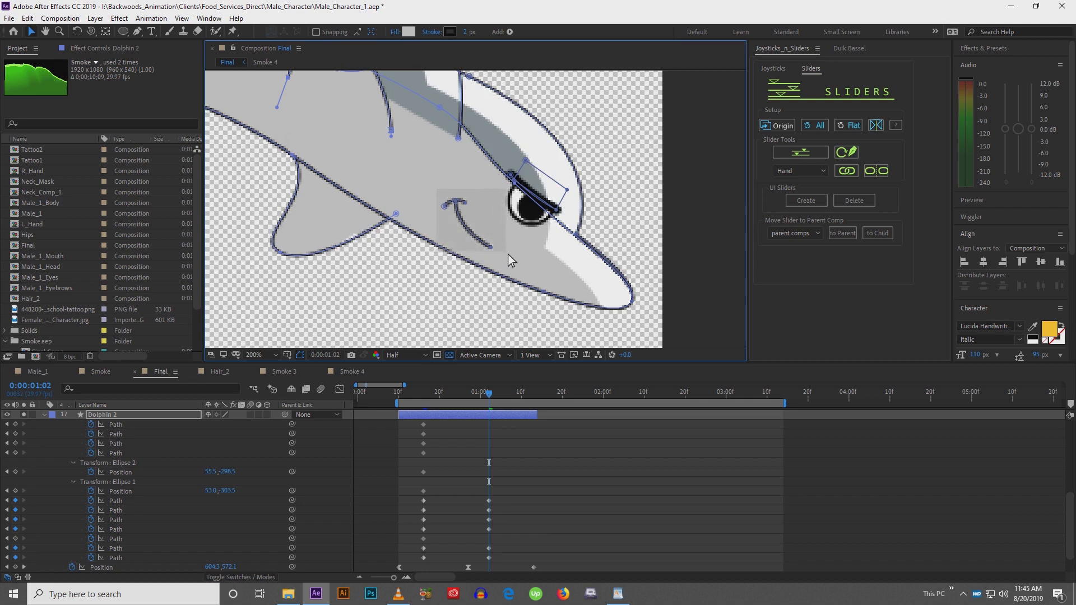
left_click(492, 249)
mouse_move(492, 247)
left_mouse_down()
mouse_move(509, 221)
mouse_move(510, 239)
left_mouse_up()
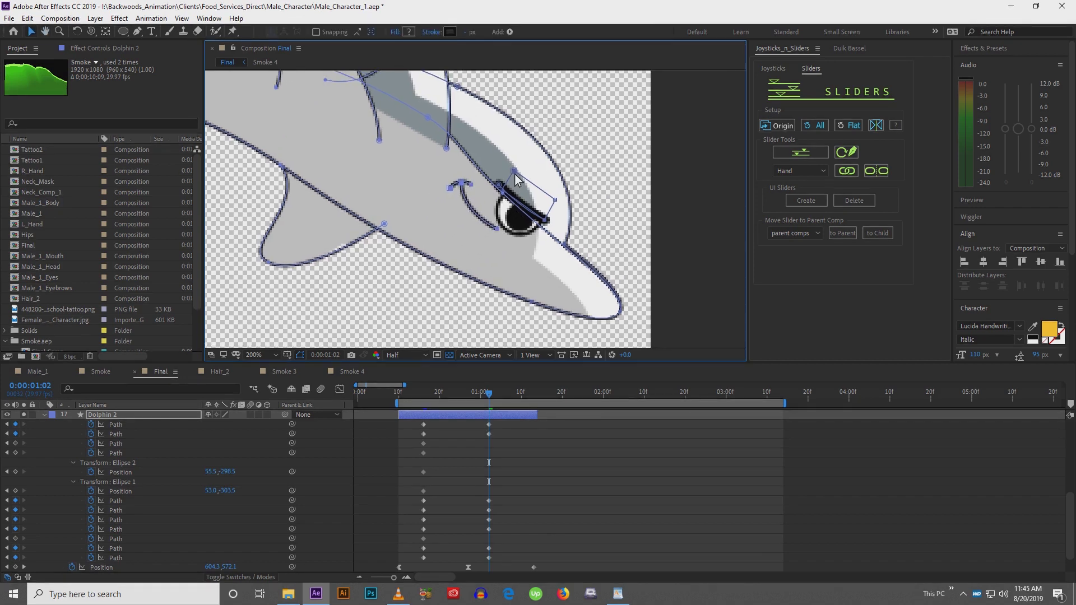
Select the eyebrow points and move the eyebrow down closer to the eye
left_click(515, 173)
left_click_drag(496, 166, 557, 202)
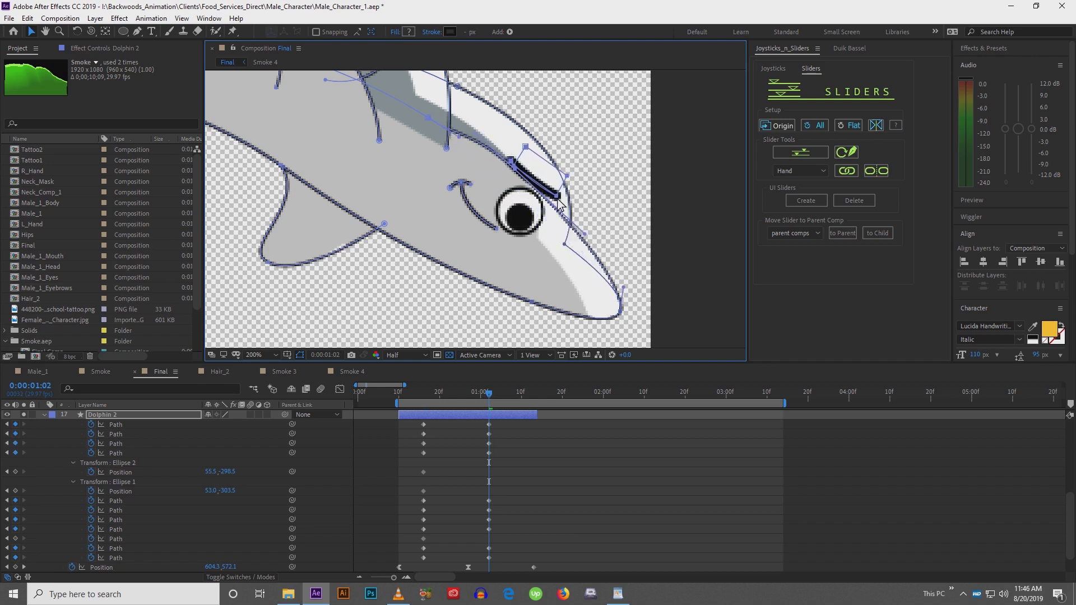
left_click(516, 176)
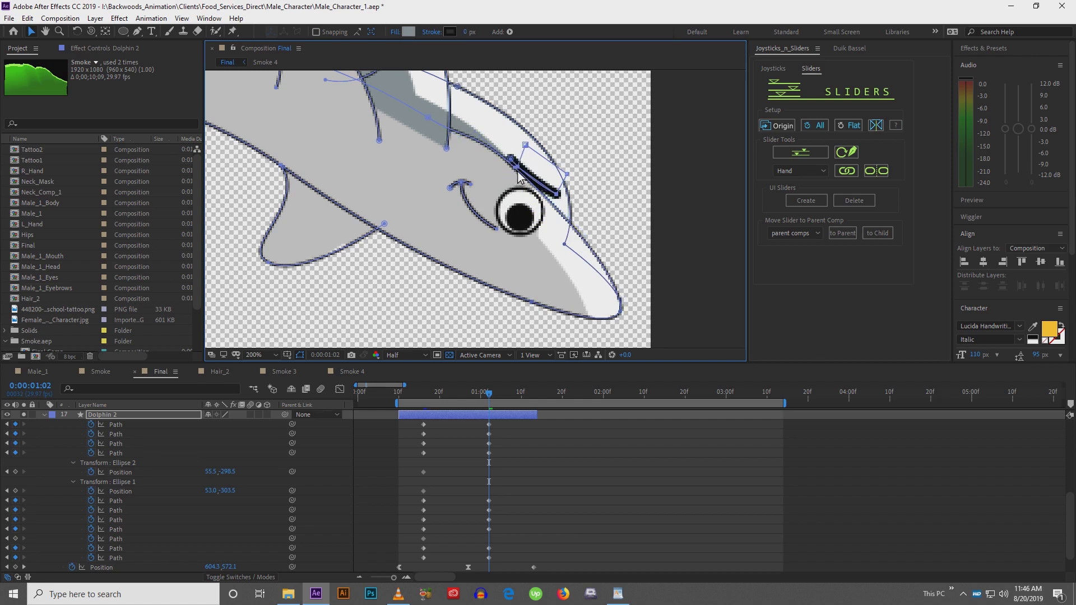
left_click(432, 125)
scroll(515, 181, "up", 4)
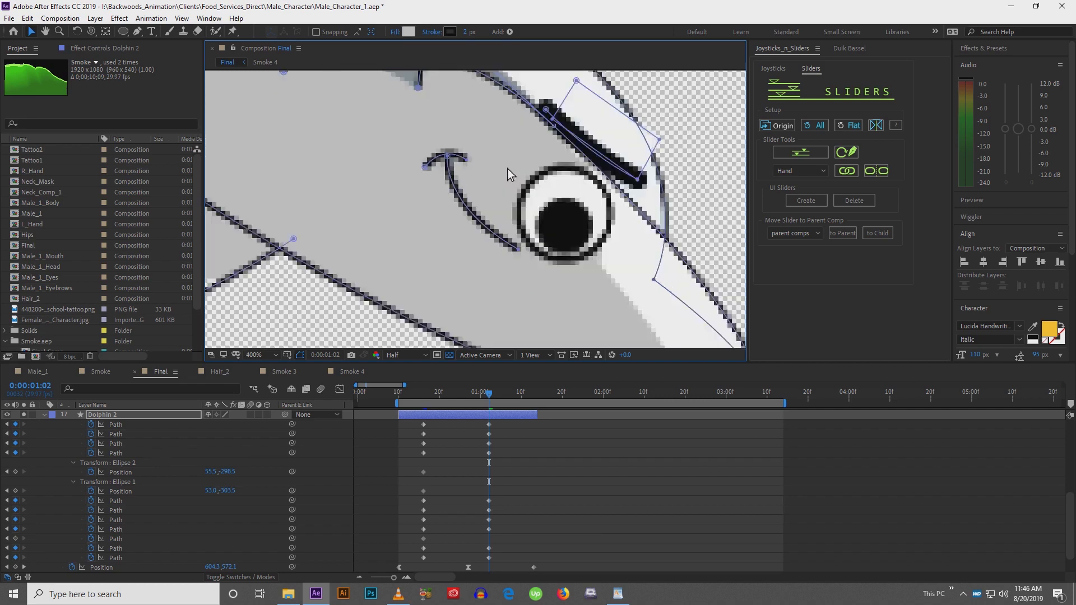
left_click_drag(539, 122, 477, 218)
scroll(526, 210, "down", 2)
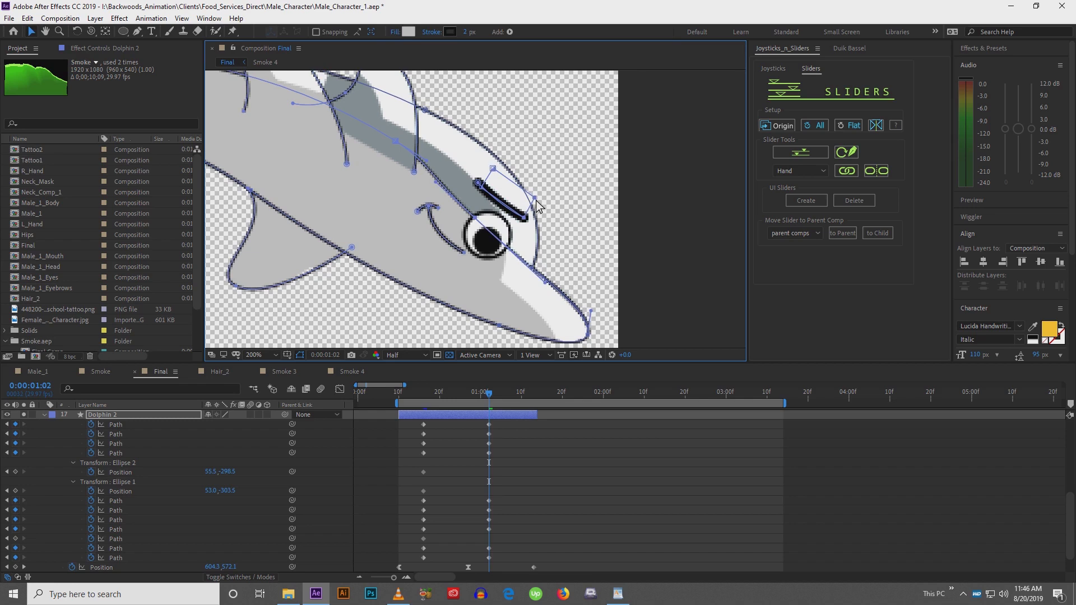
Undo a stray eyebrow point move and shift the eyebrow slightly down toward the eye
left_click_drag(536, 200, 523, 205)
key("ctrl+z")
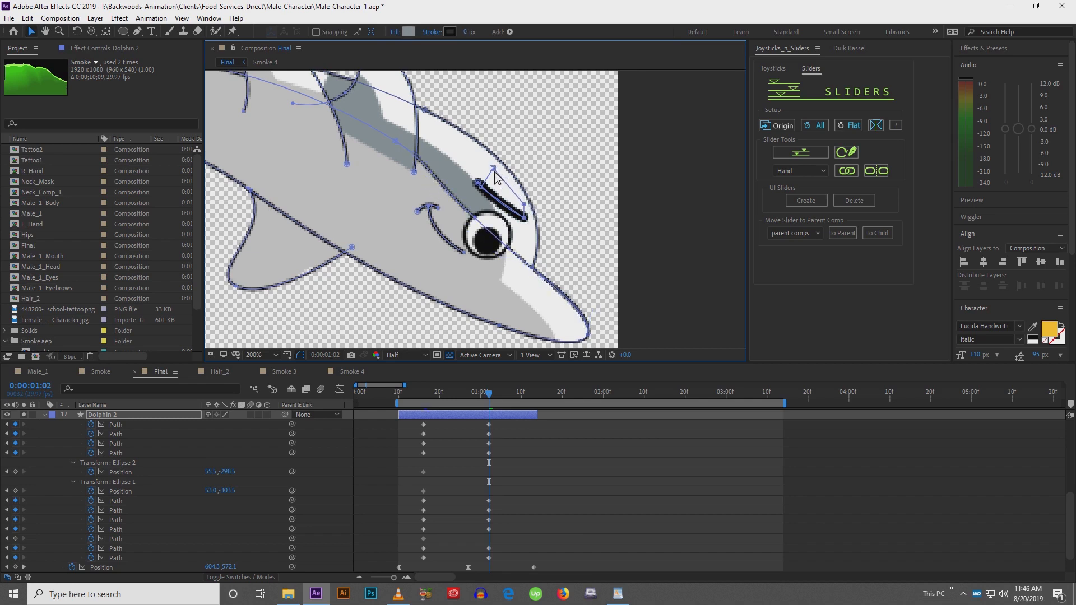
mouse_move(479, 192)
left_mouse_down()
mouse_move(487, 187)
mouse_move(500, 213)
mouse_move(491, 207)
left_mouse_up()
Select both eye ellipses and move them up under the eyebrow
double_click(485, 244)
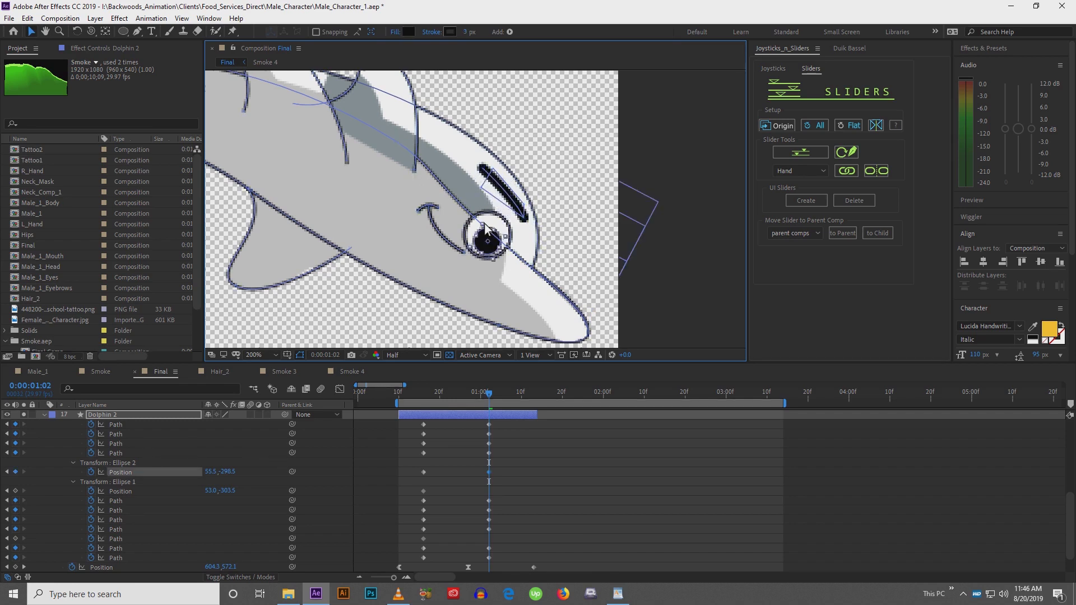
left_click(494, 226, "shift")
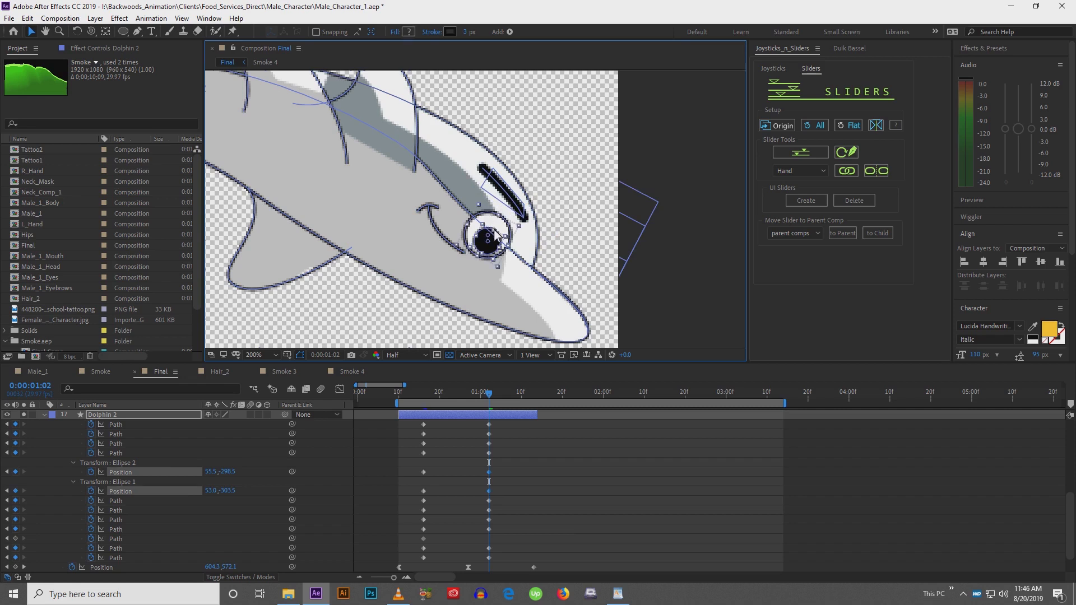
left_click_drag(488, 250, 504, 219)
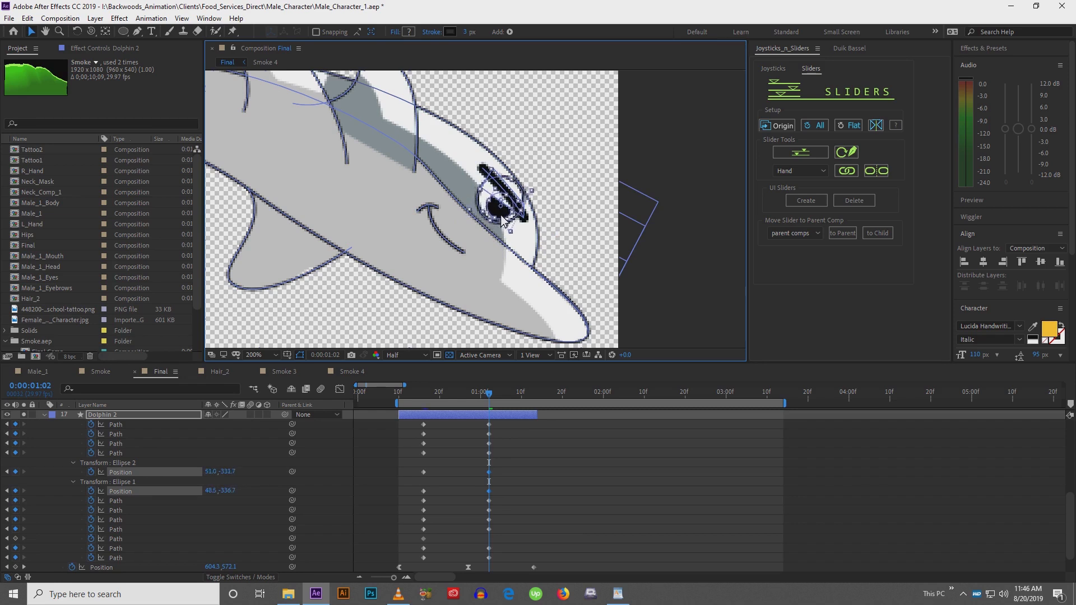
Reshape the eyebrow's points so it wraps over the top of the eye, then deselect
scroll(503, 220, "up", 3)
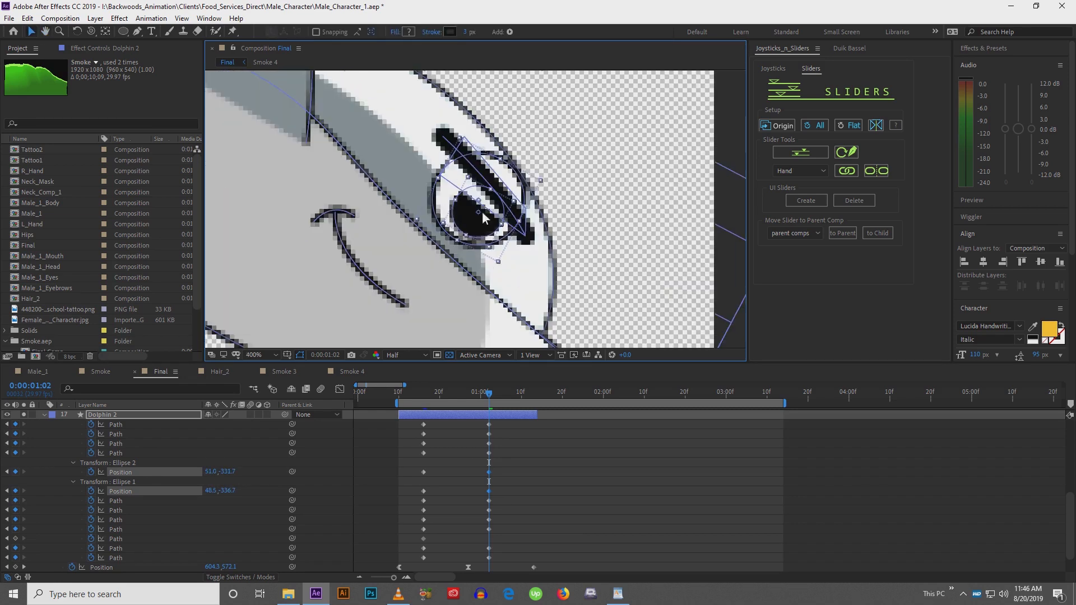
left_click(466, 143)
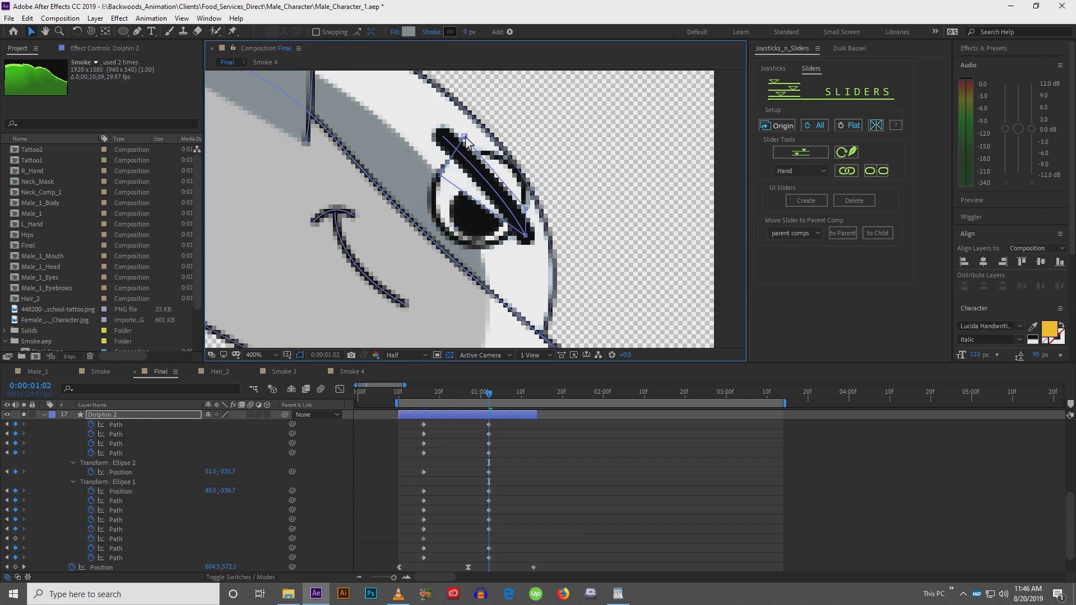
left_click_drag(465, 138, 477, 133)
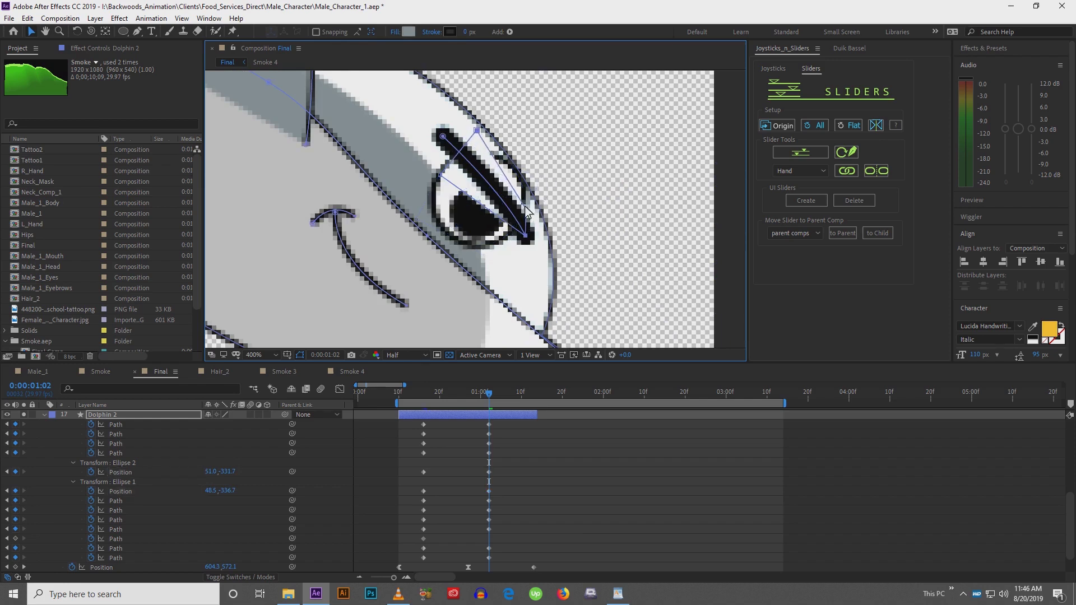
left_click_drag(525, 206, 531, 186)
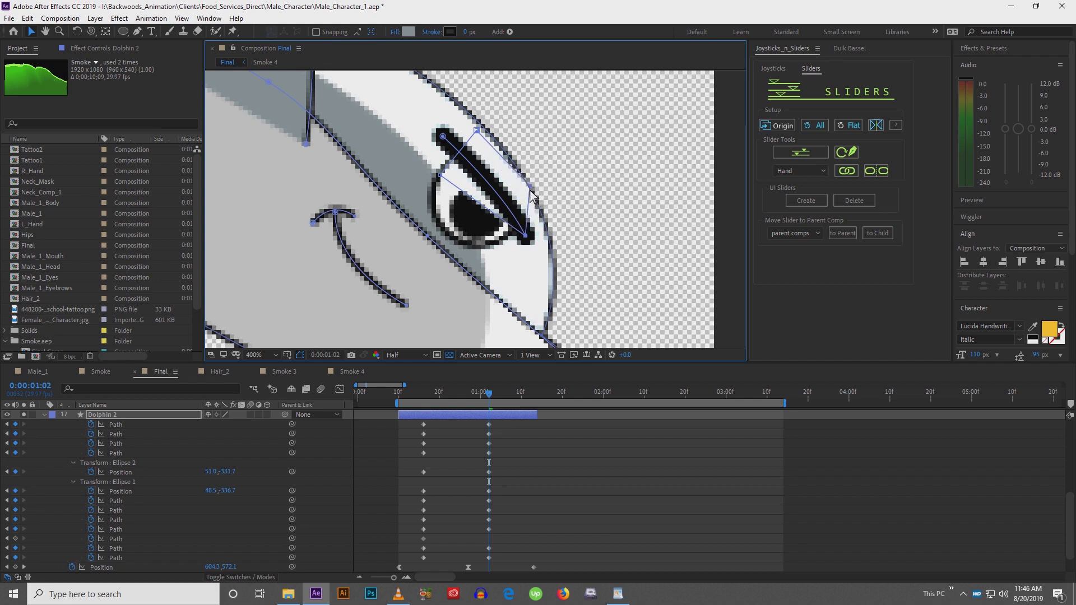
mouse_move(442, 137)
left_mouse_down()
mouse_move(451, 168)
mouse_move(458, 159)
left_mouse_up()
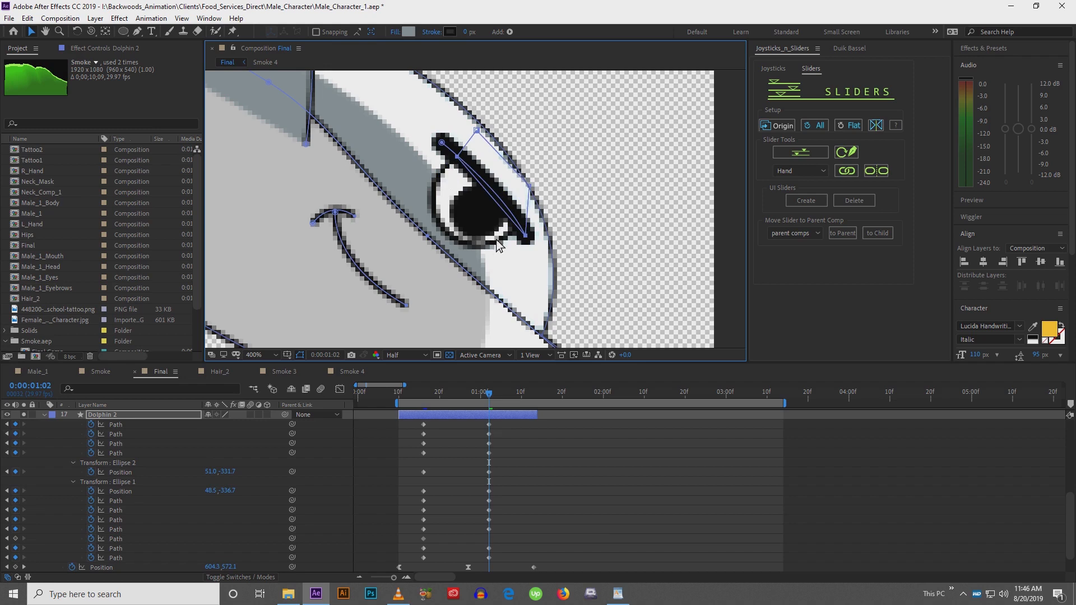
scroll(501, 247, "down", 5)
scroll(466, 310, "up", 2)
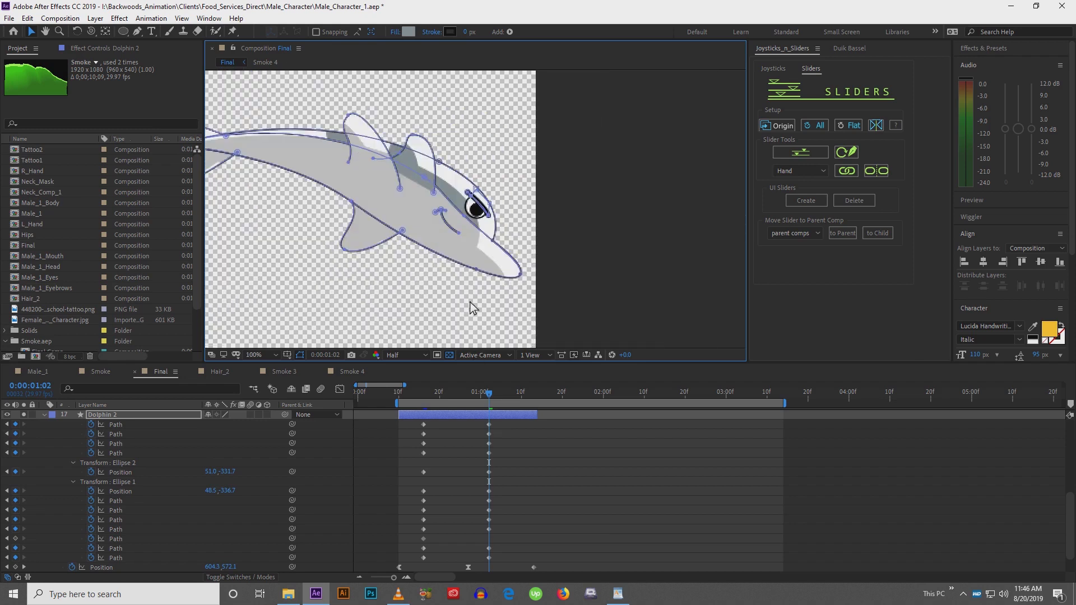
left_click(517, 475)
Scrub the timeline to review the dolphin's bending animation
left_click_drag(491, 259, 560, 270)
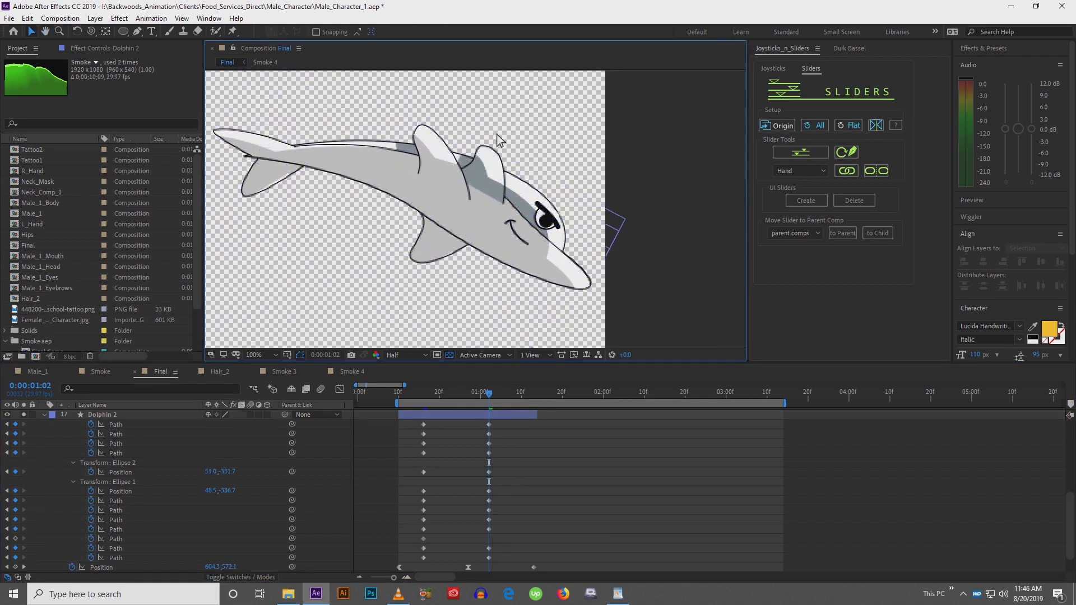
left_click_drag(489, 399, 485, 370)
left_click_drag(530, 235, 583, 250)
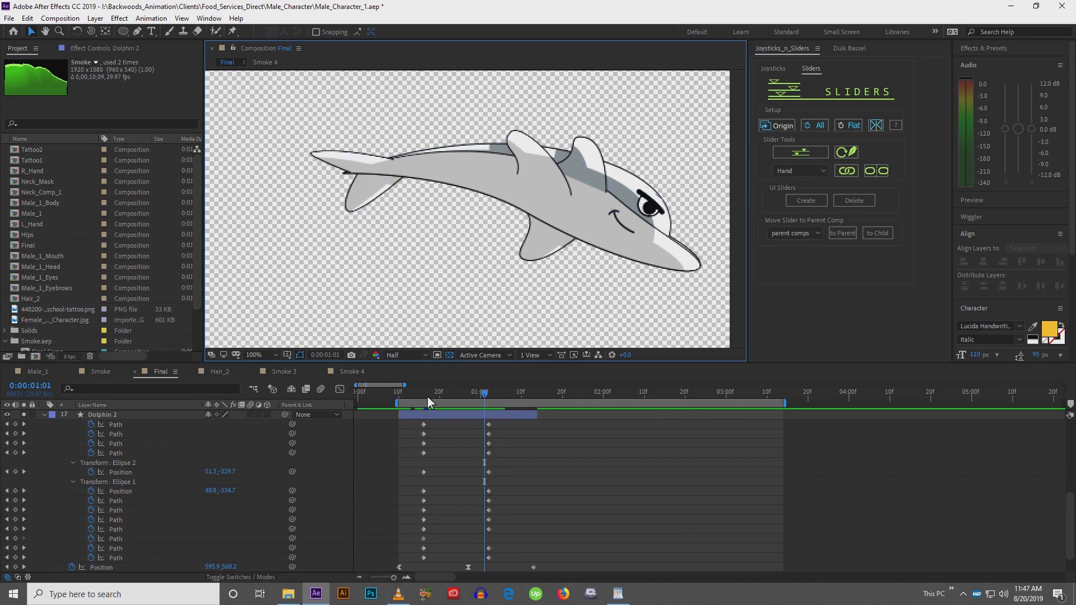
mouse_move(427, 396)
left_mouse_down()
mouse_move(506, 405)
mouse_move(415, 395)
mouse_move(473, 386)
mouse_move(496, 395)
mouse_move(406, 393)
mouse_move(491, 388)
mouse_move(447, 388)
left_mouse_up()
Select all of the dolphin's keyframes and apply Easy Ease to them
left_click(366, 139)
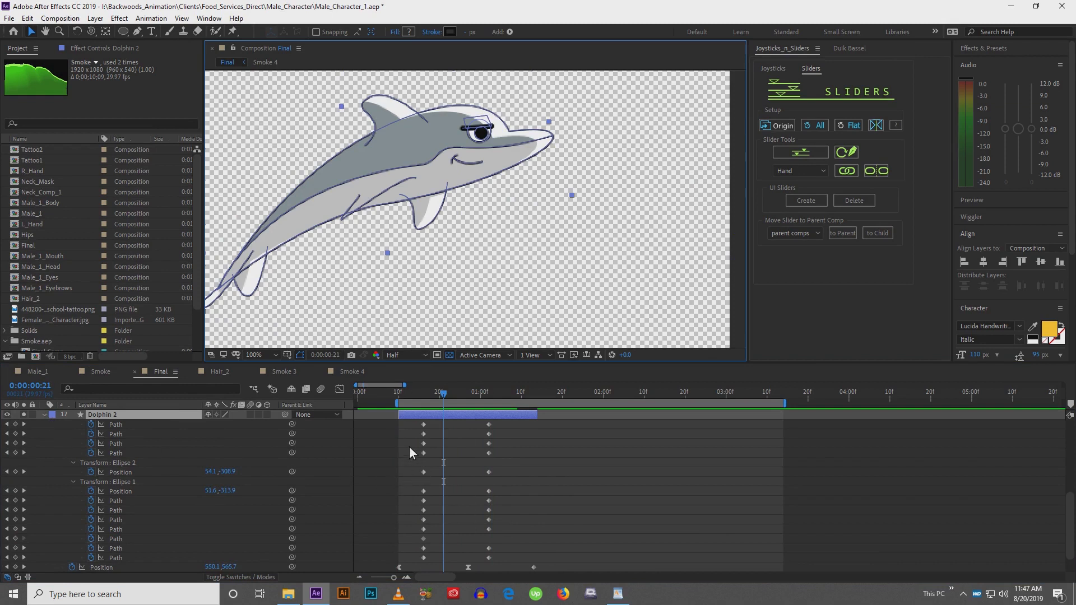
left_click_drag(411, 422, 525, 560)
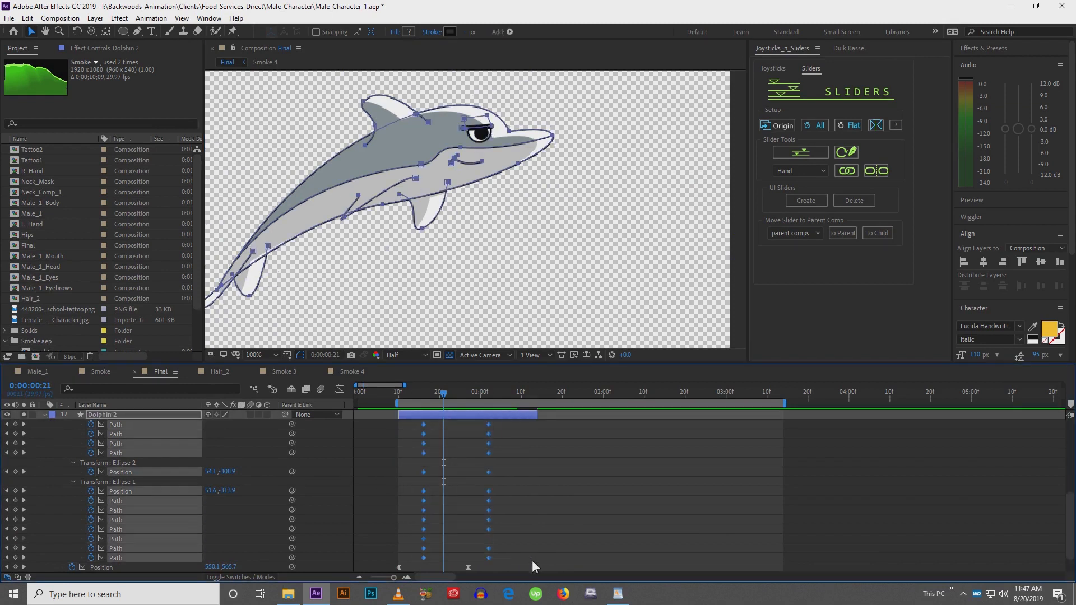
key("F9")
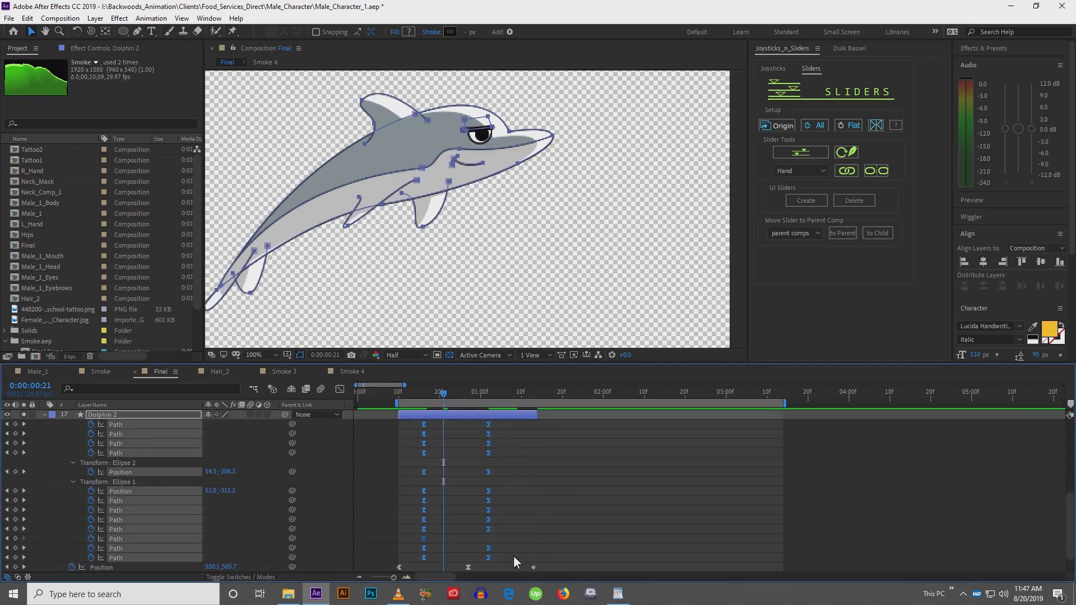
Collapse the dolphin layer's shape and ellipse groups in the timeline
left_click(44, 414)
scroll(43, 417, "up", 5)
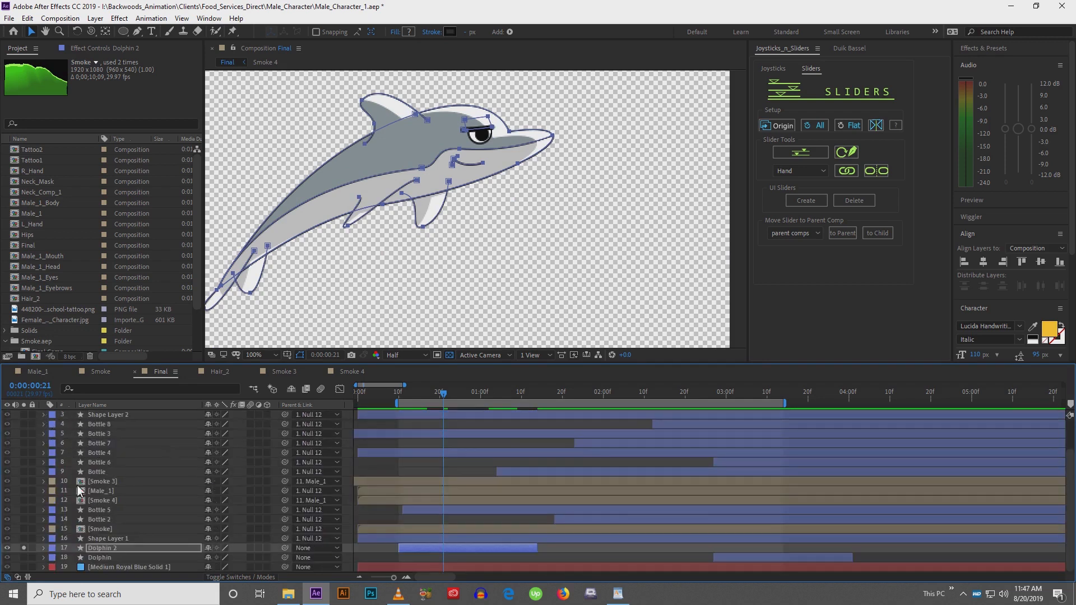
left_click(44, 548)
scroll(56, 533, "down", 5)
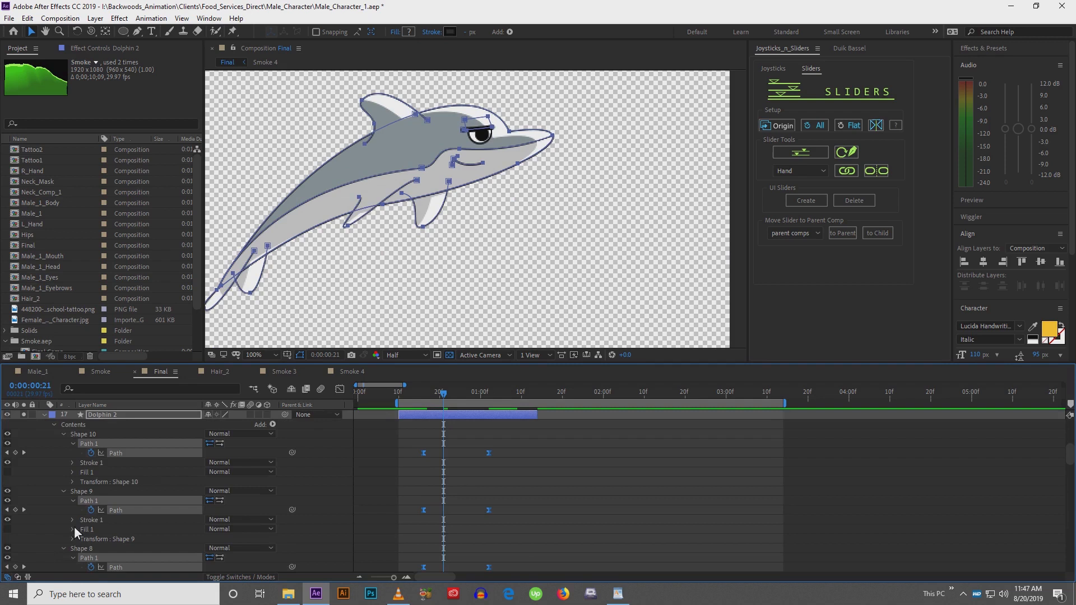
left_click(63, 435)
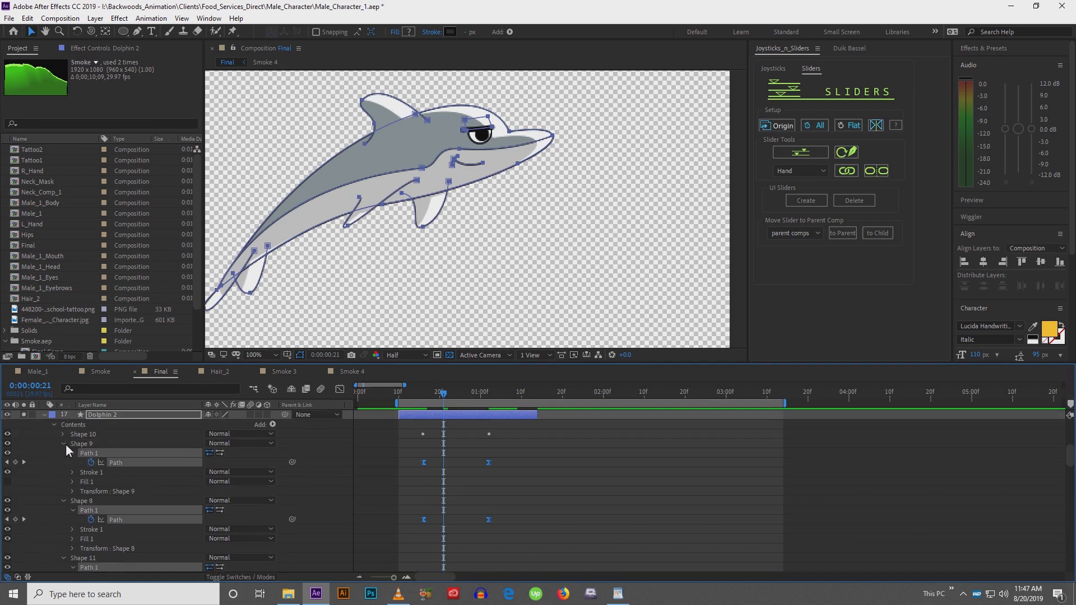
left_click(64, 444)
left_click(63, 453)
left_click(63, 463)
left_click(63, 472)
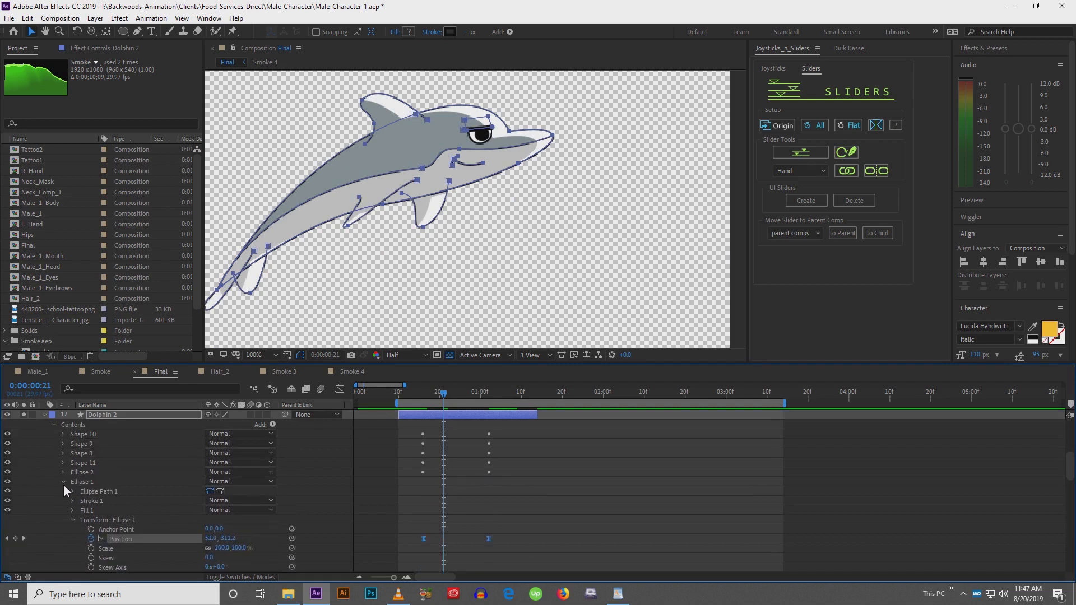
left_click(63, 482)
left_click(63, 492)
left_click(64, 502)
left_click(63, 510)
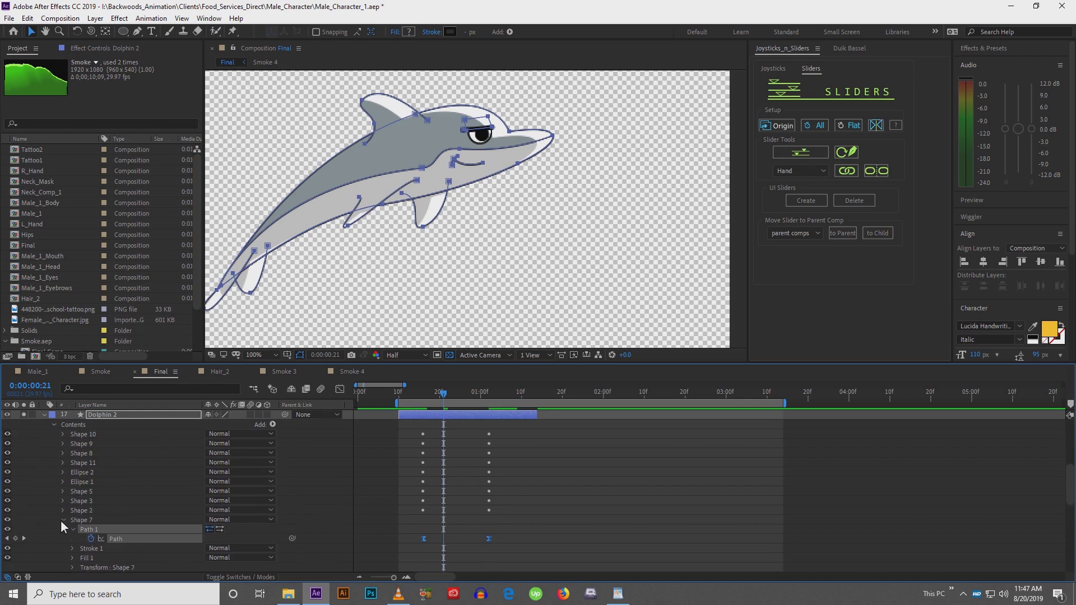
left_click(64, 520)
left_click(64, 529)
left_click(63, 539)
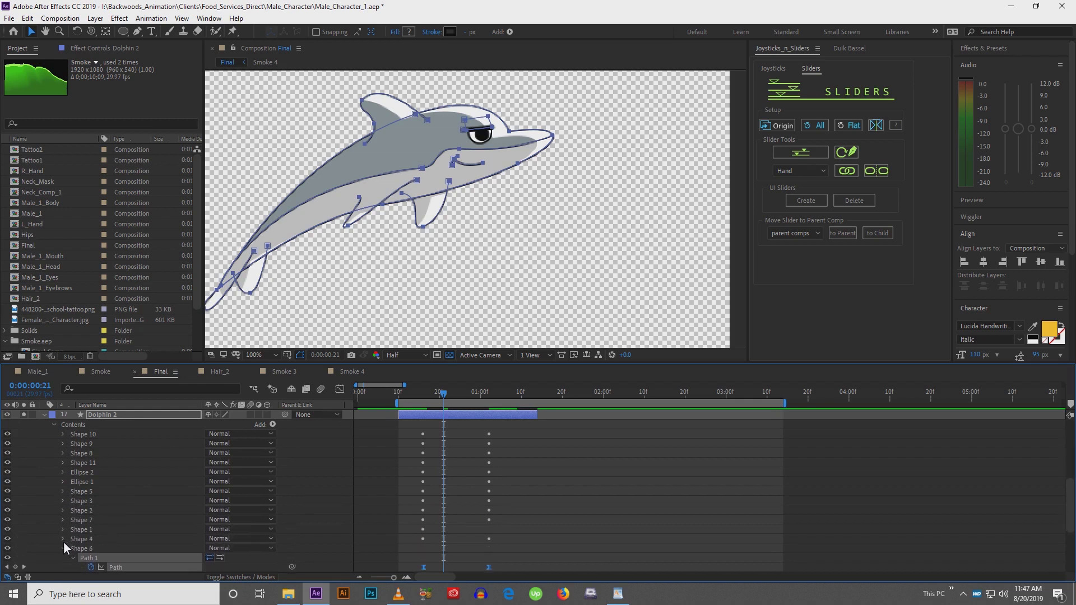
left_click(64, 549)
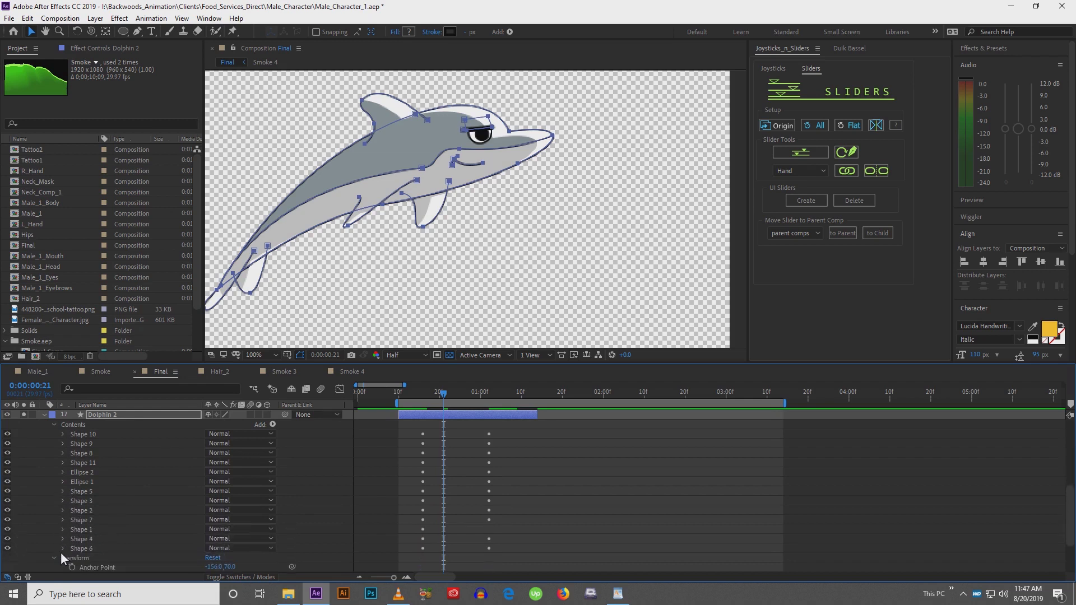
Move Shape 2 to the bottom of the dolphin's shape stack and deselect
left_click(384, 118)
left_click_drag(82, 512, 82, 554)
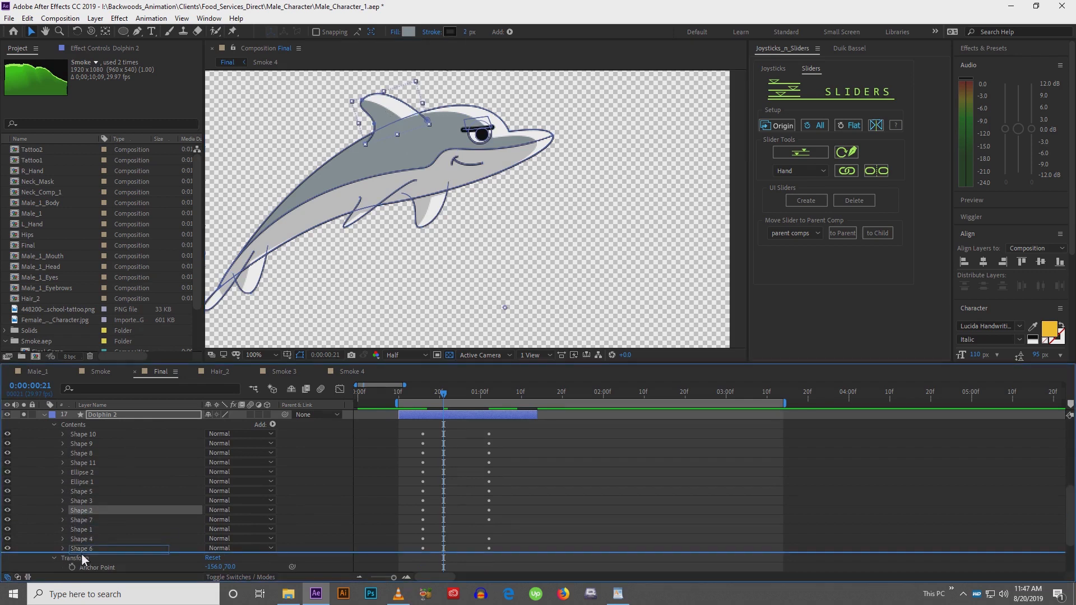
left_click(548, 513)
scroll(500, 264, "down", 2)
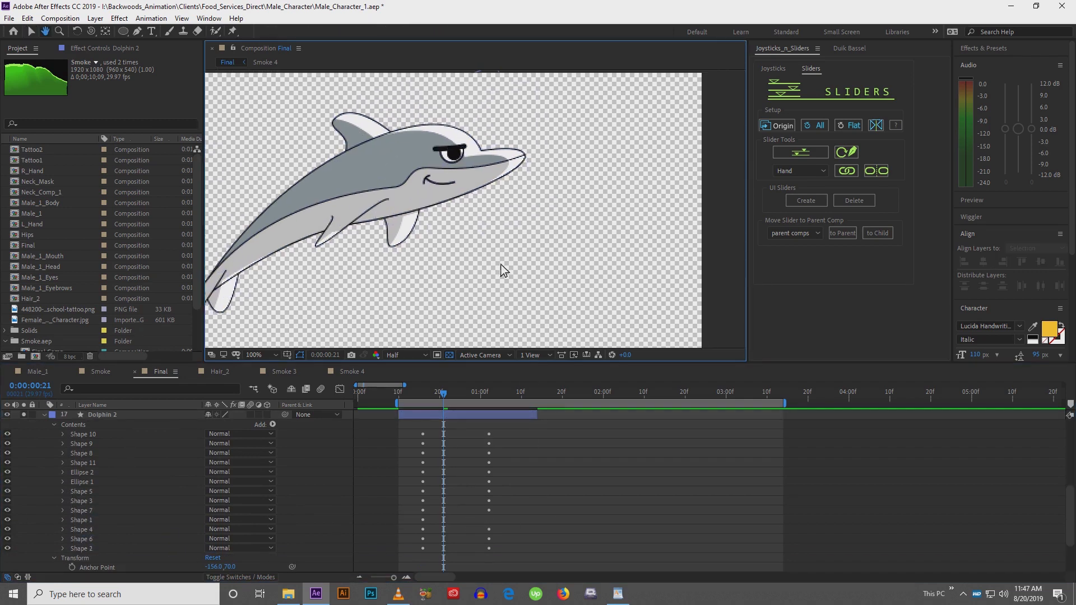
Play back and scrub the composition to review the dolphin's motion
key("space")
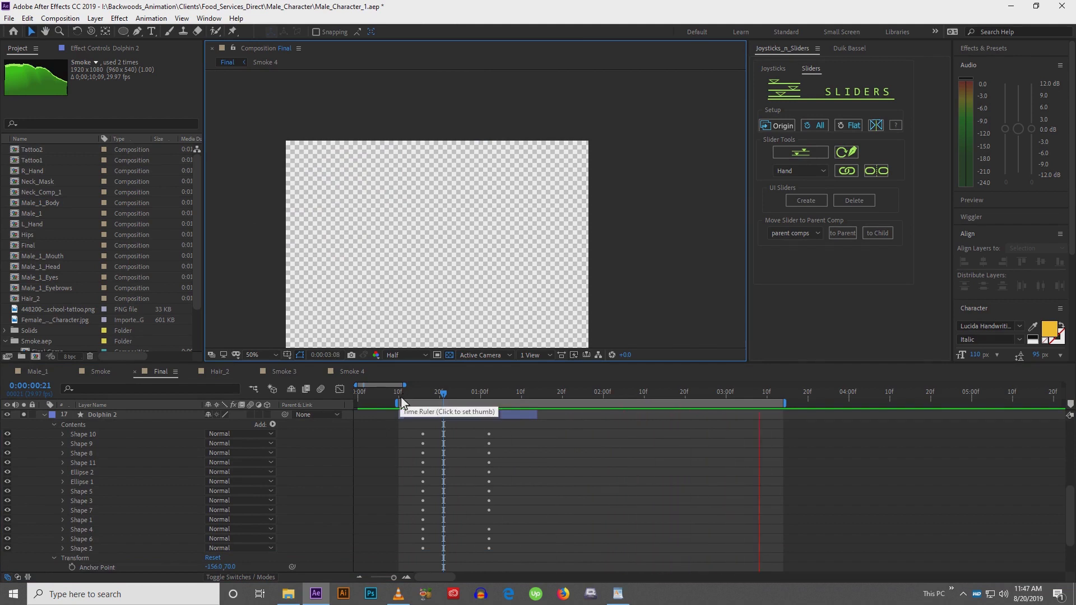
mouse_move(401, 402)
left_mouse_down()
mouse_move(496, 402)
mouse_move(419, 396)
left_mouse_up()
left_click(423, 415)
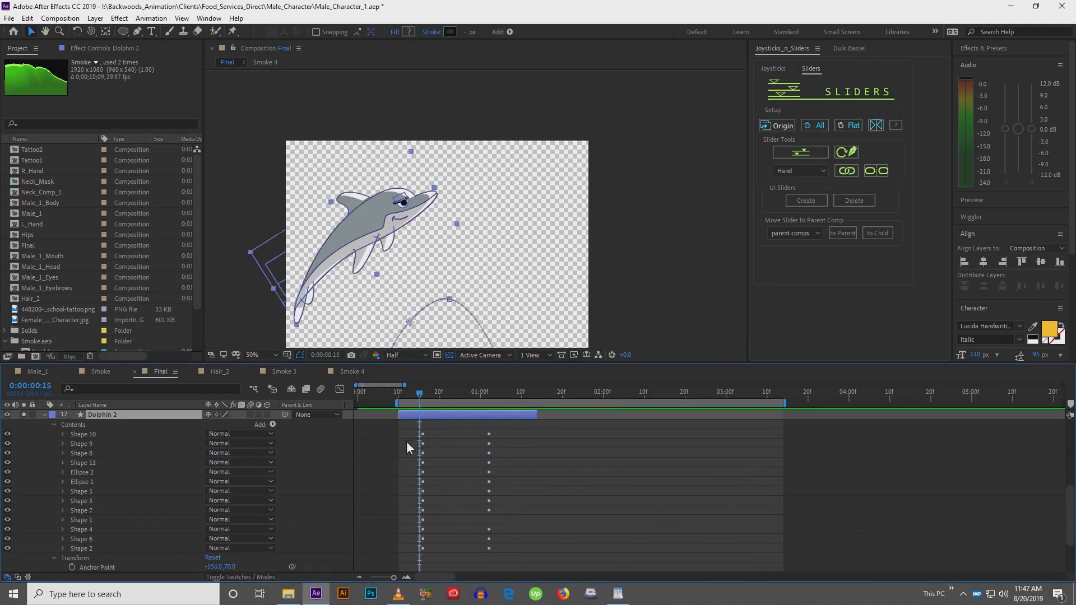
Reveal the dolphin's animated properties, select its first column of keyframes and scrub through the motion
key("u")
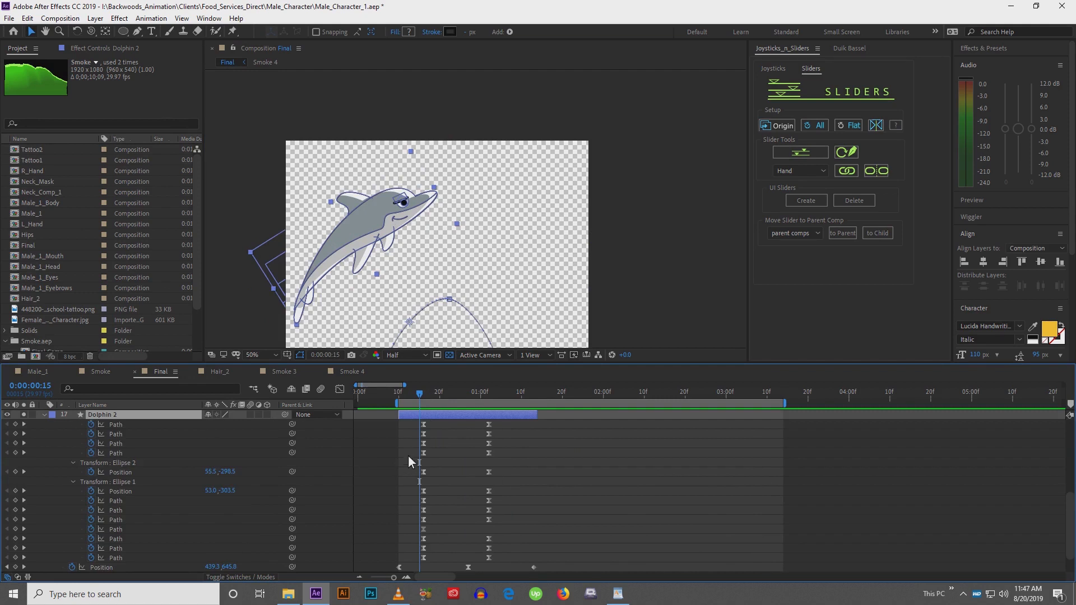
left_click_drag(408, 425, 405, 560)
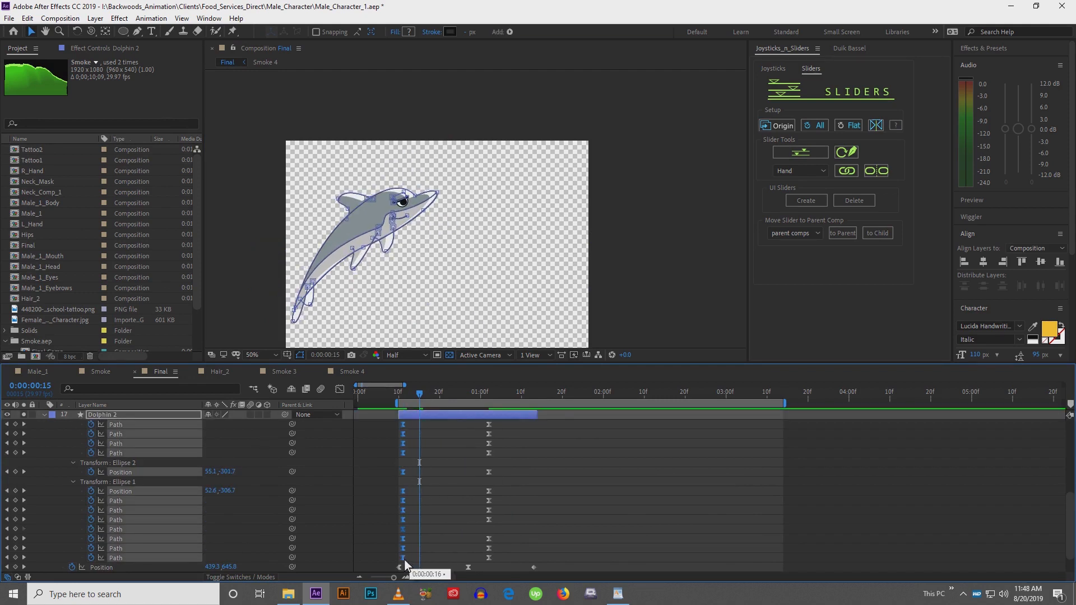
left_click(403, 394)
left_click_drag(406, 395, 476, 395)
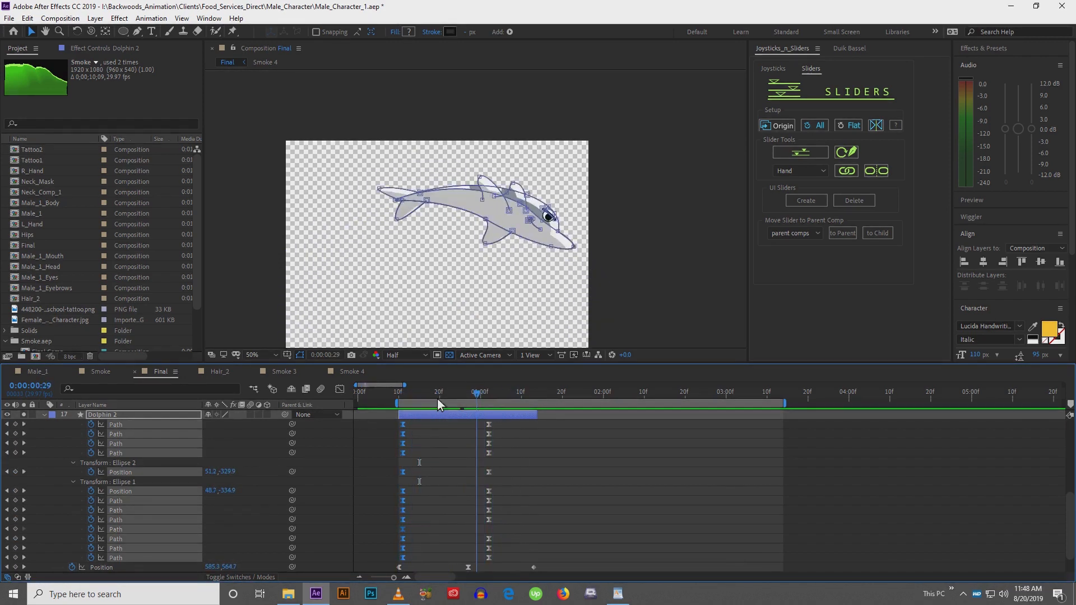
Unsolo the Dolphin 2 layer and collapse its properties
left_click(25, 414)
left_click(45, 415)
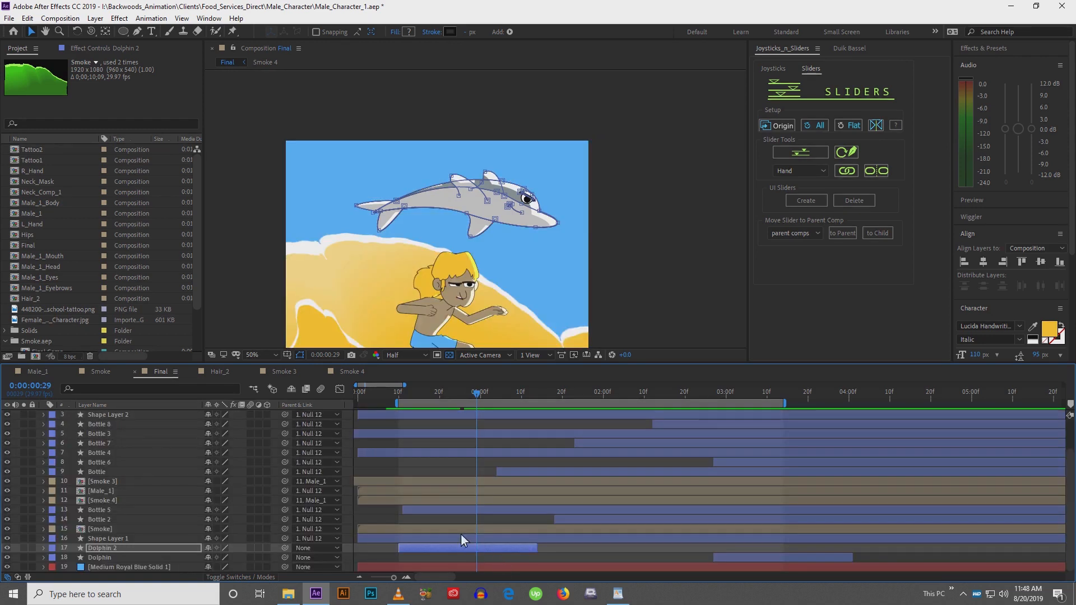
Shift the Dolphin 2 layer and its keyframes earlier in the timeline
left_click_drag(459, 546, 416, 547)
key("u")
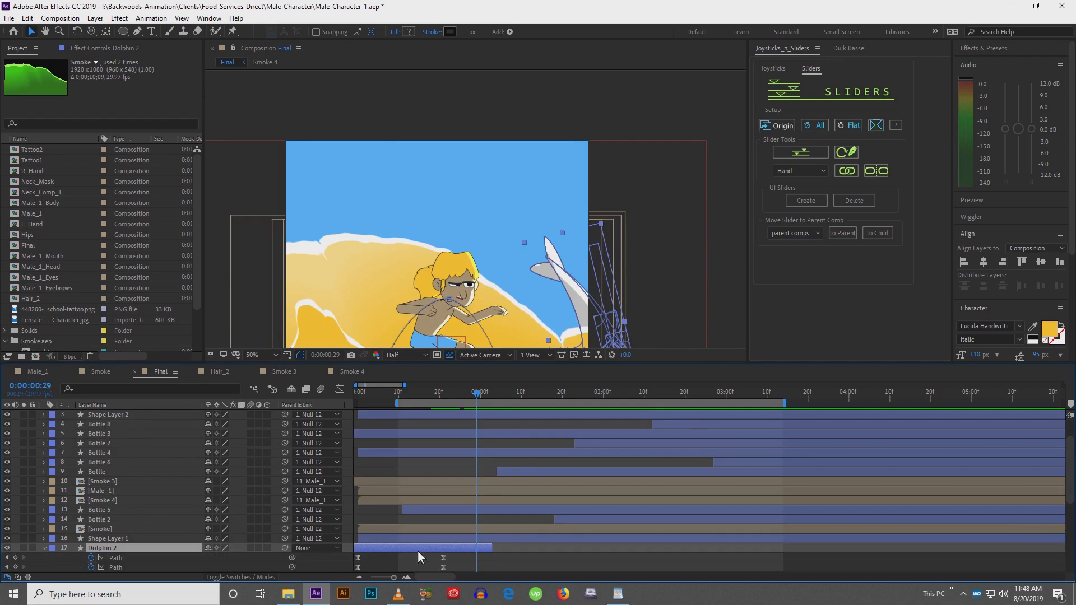
scroll(426, 524, "down", 3)
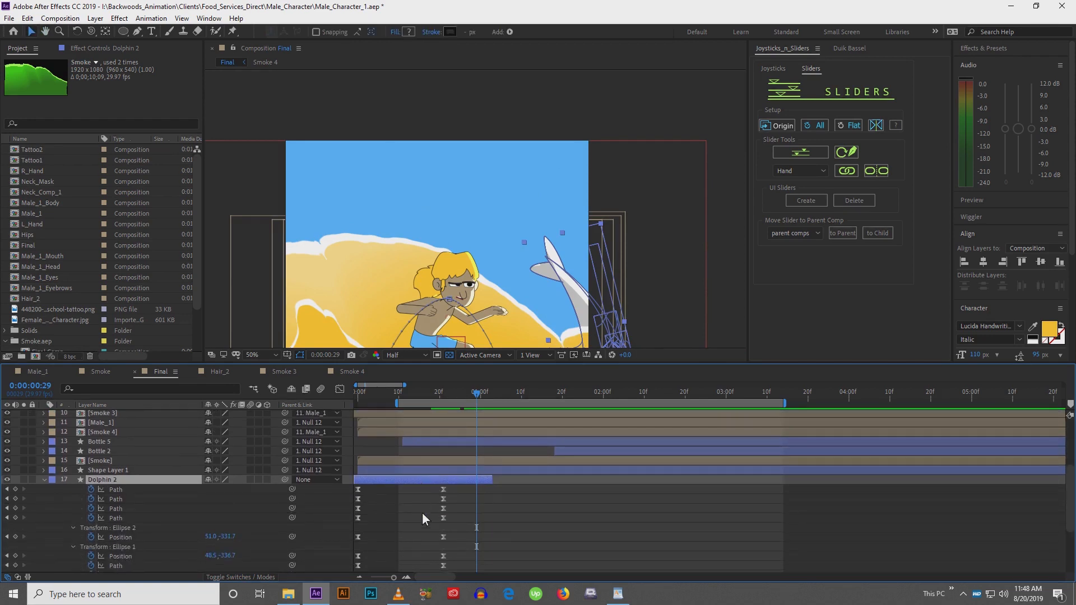
scroll(428, 476, "down", 5)
left_click(399, 397)
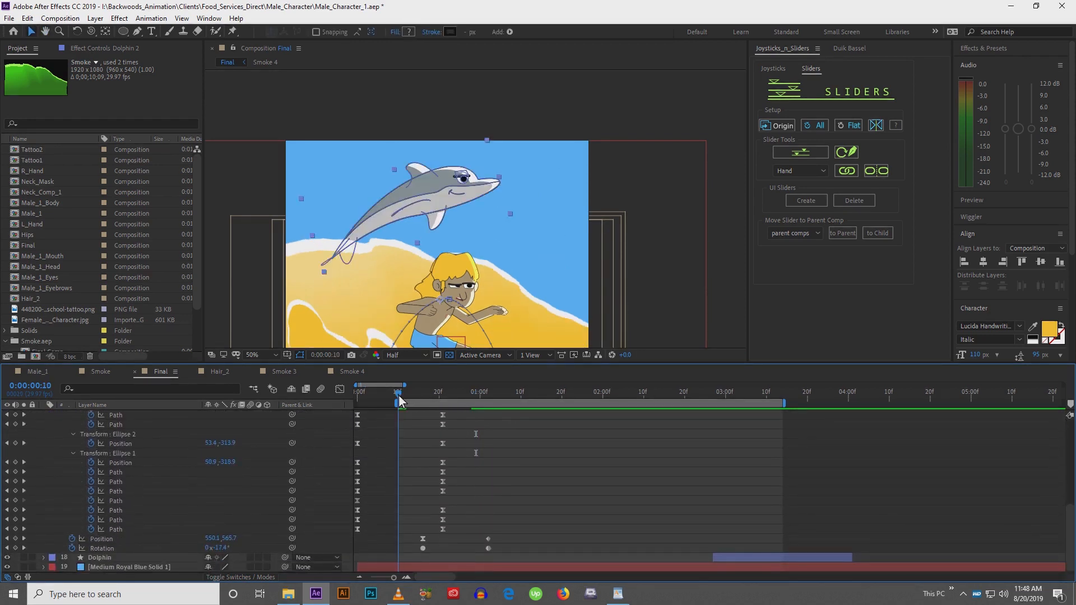
scroll(402, 476, "up", 3)
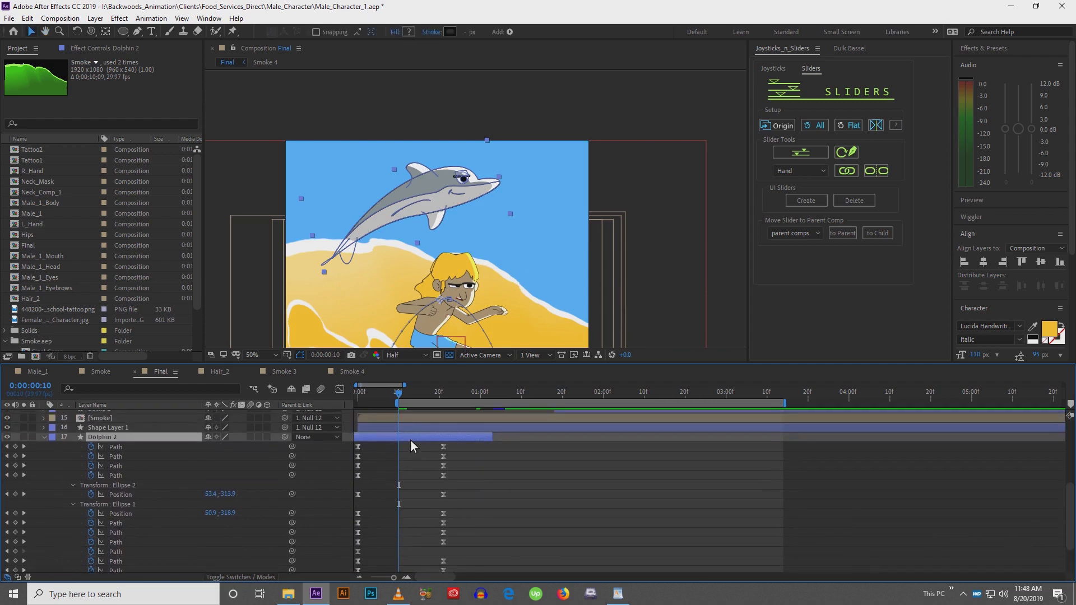
left_click_drag(410, 440, 393, 440)
scroll(392, 476, "down", 3)
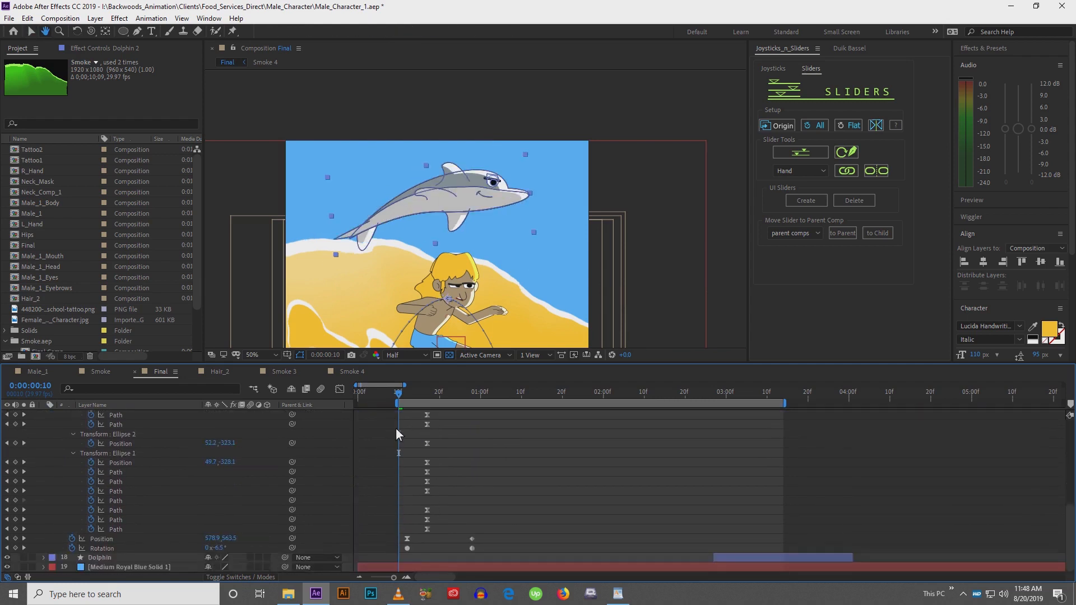
Duplicate the Dolphin 2 layer and move the copy later, to about 3 seconds into the timeline
key("v")
scroll(410, 448, "up", 3)
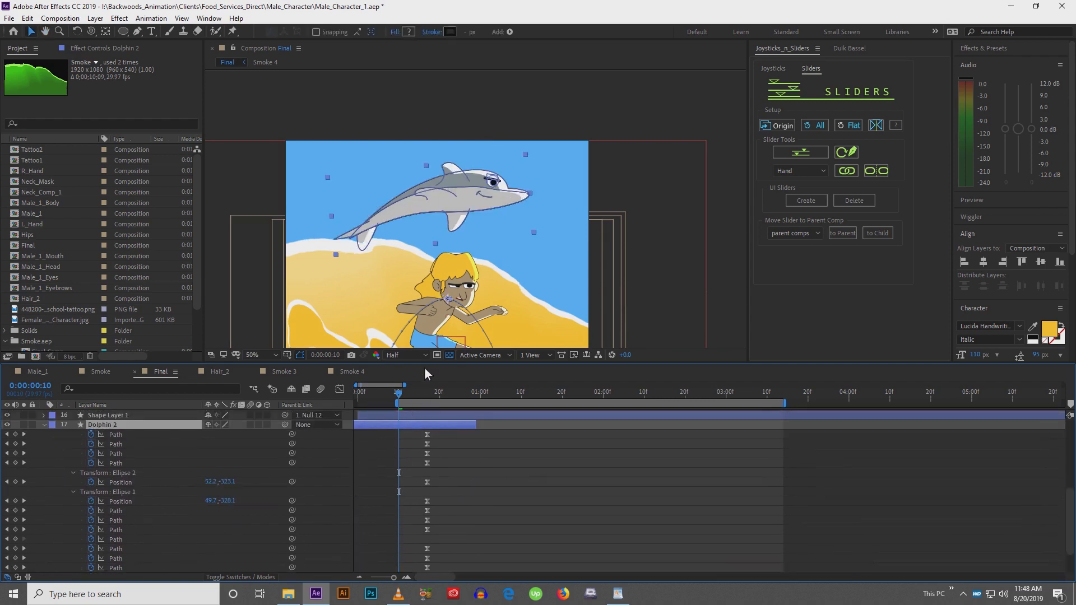
left_click_drag(424, 363, 425, 382)
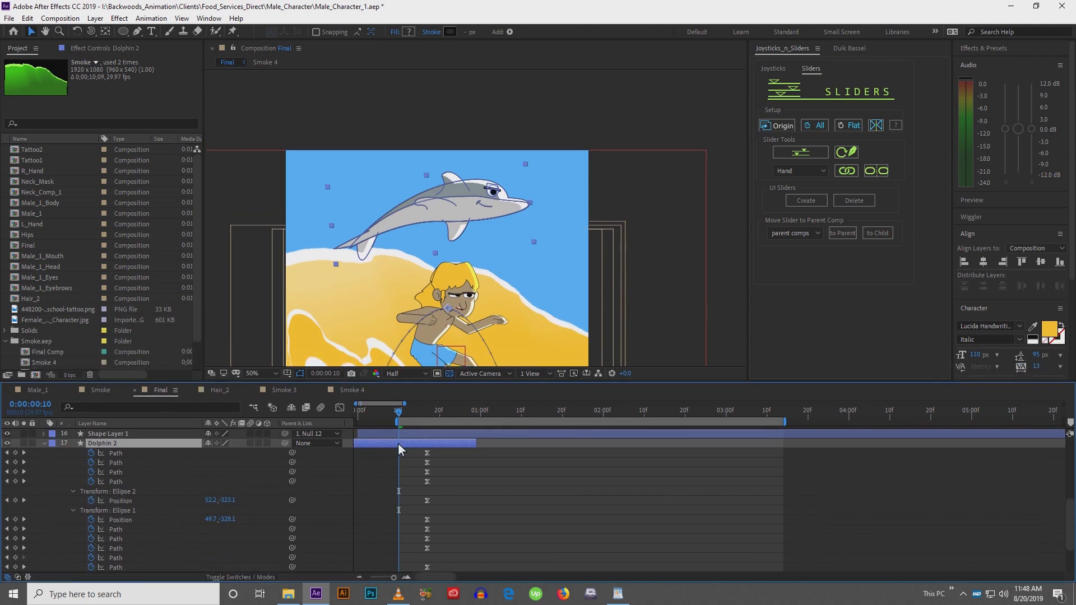
key("u")
key("p")
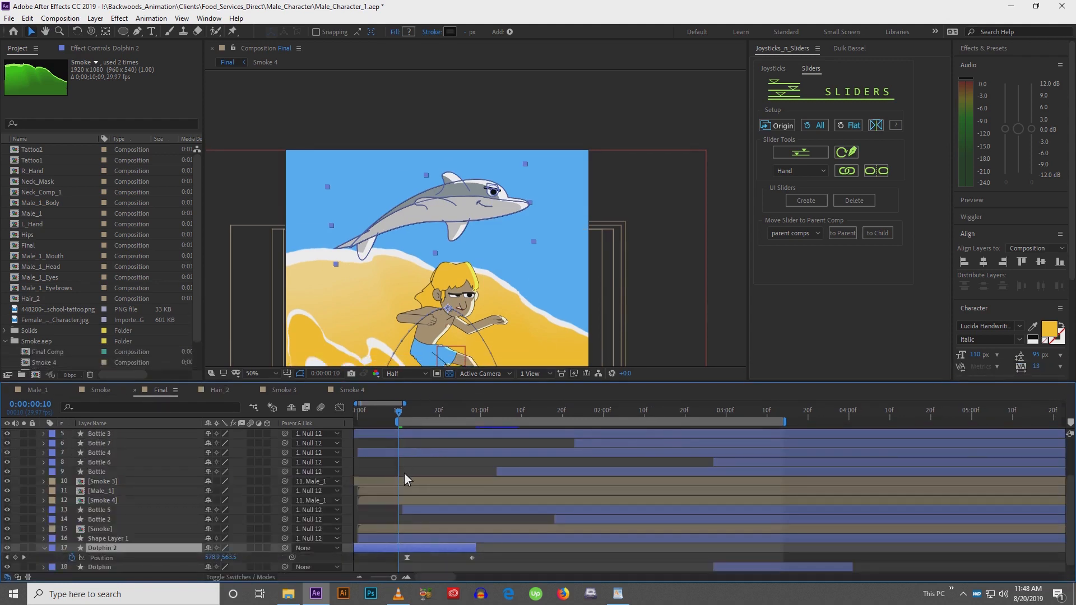
left_click_drag(423, 554, 724, 517)
key("ctrl+d")
key("p")
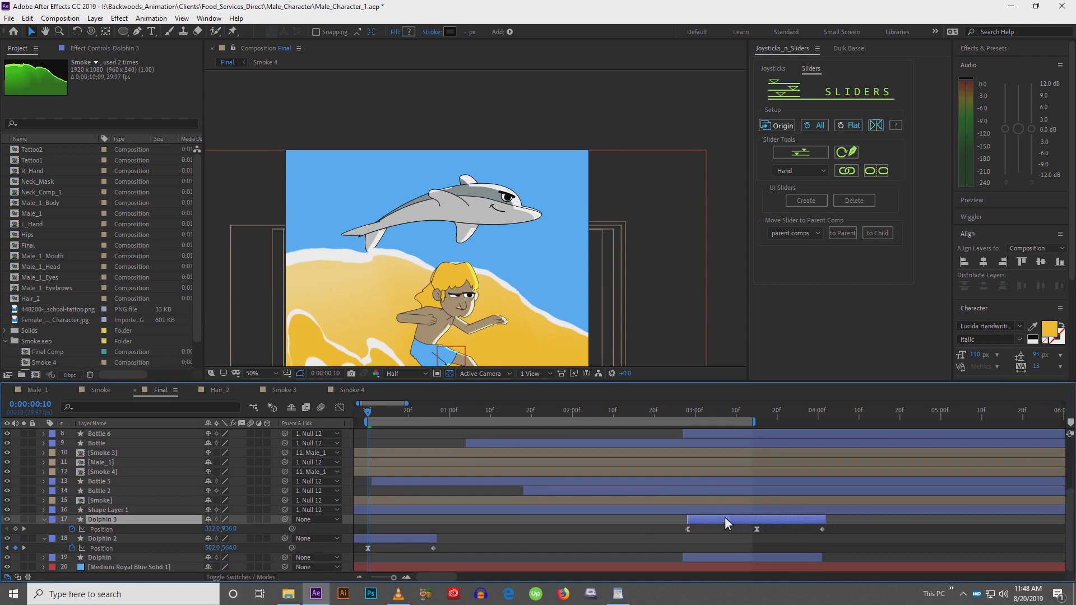
Delete the original Dolphin layer
left_click(721, 559)
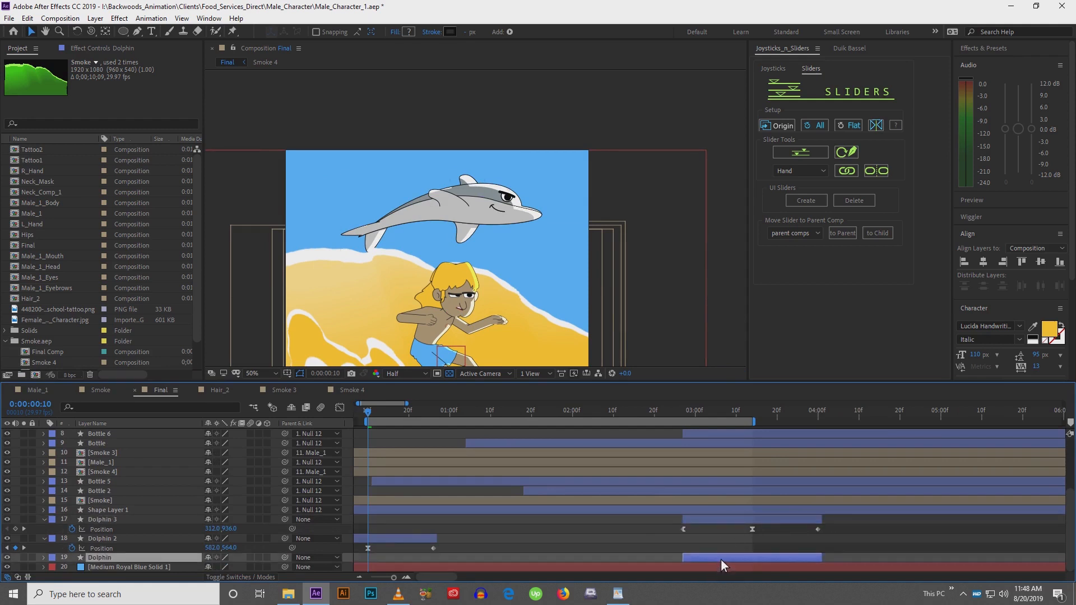
key("Delete")
Play back the full scene to review the dolphins' timing
key("space")
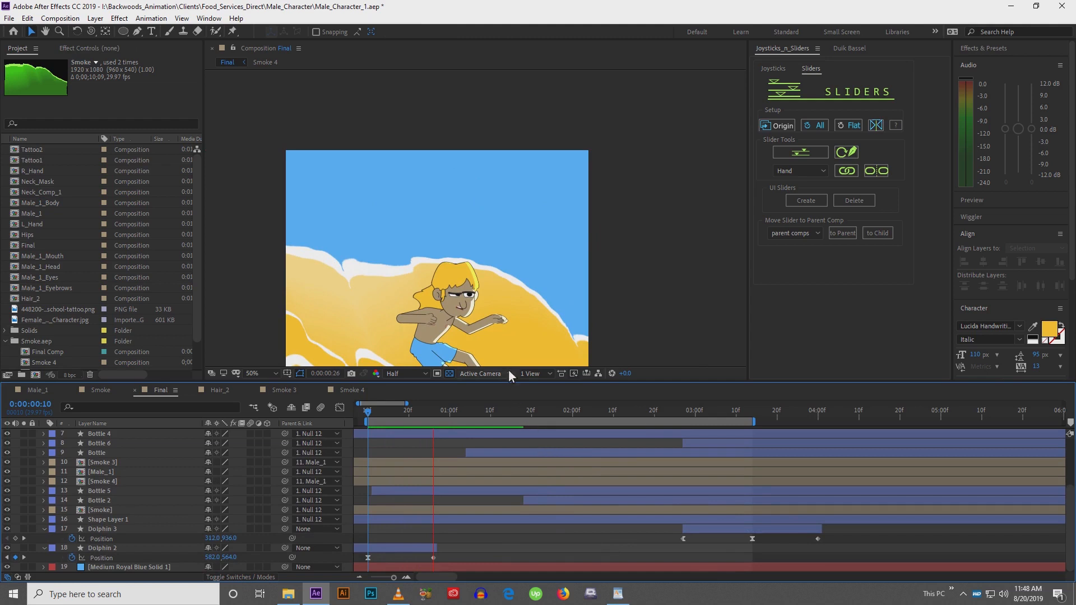
left_click(644, 272)
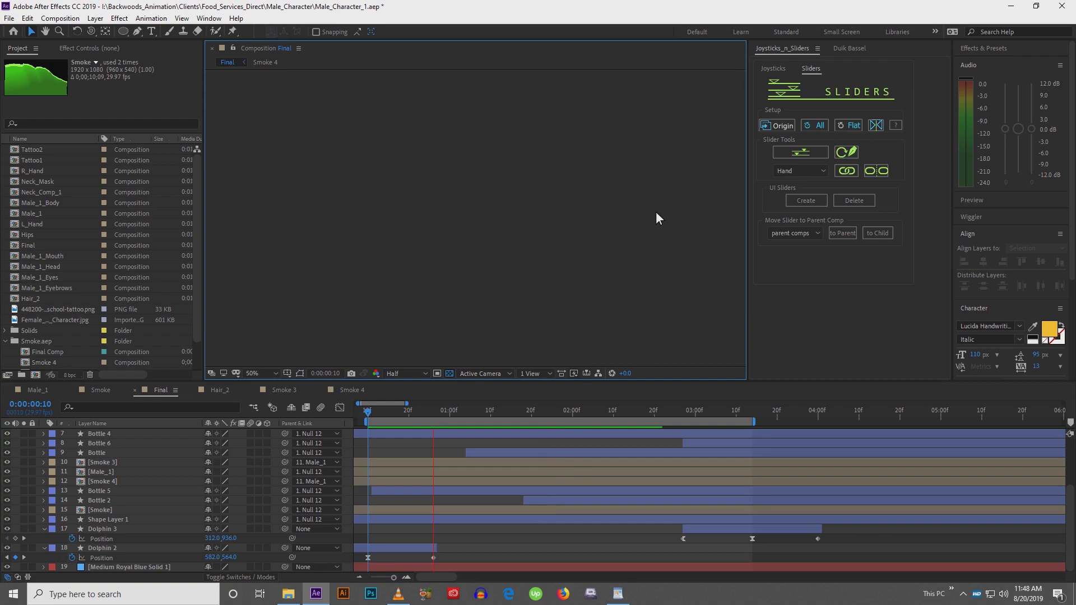
key("space")
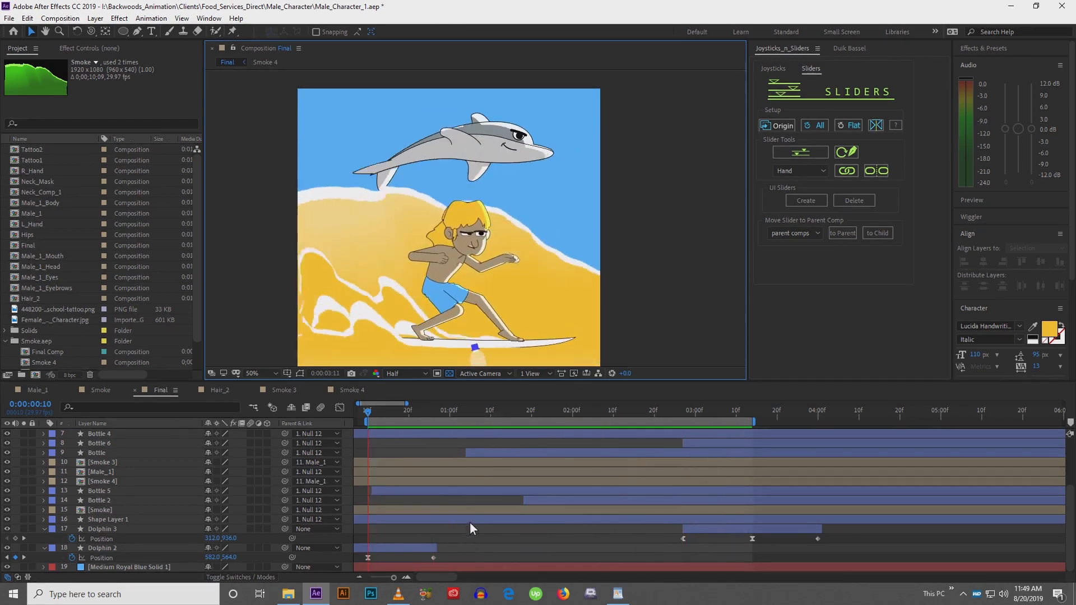
key("space")
left_click(463, 547)
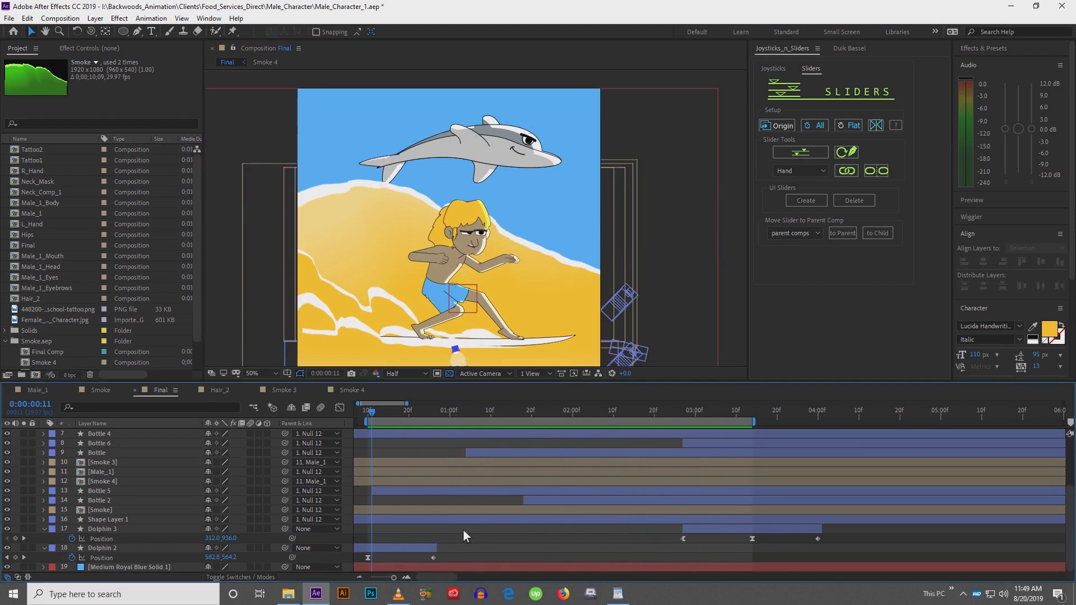
left_click_drag(442, 281, 443, 276)
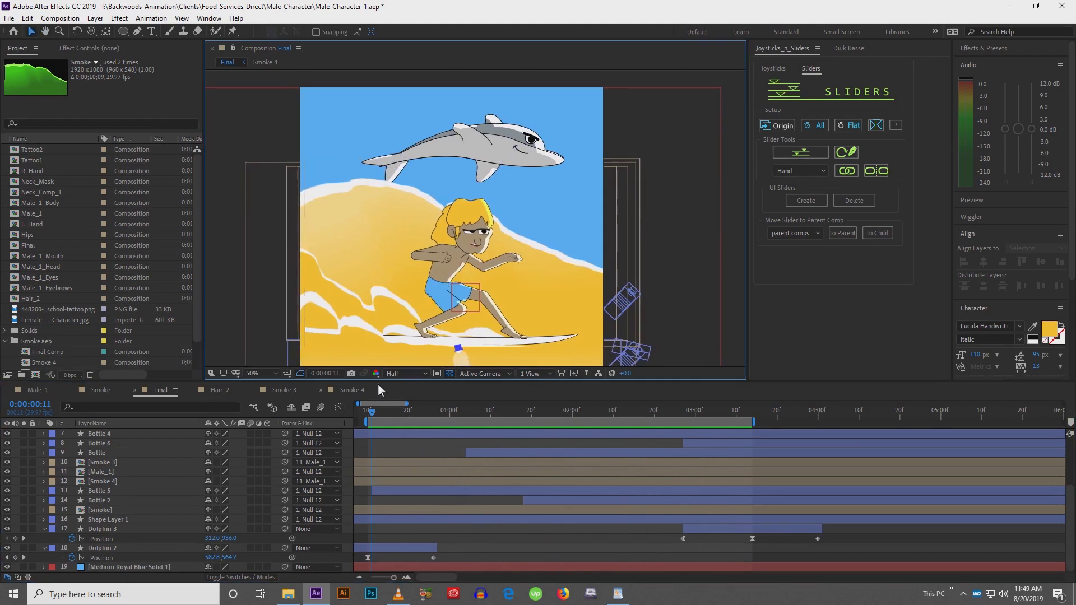
left_click_drag(372, 414, 402, 422)
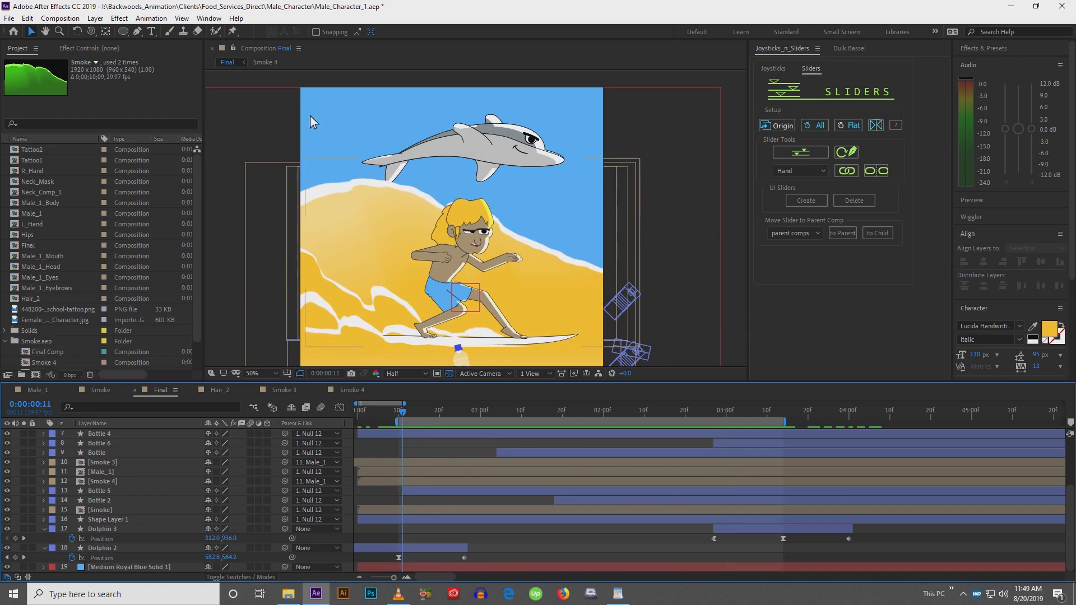
Draw a closed shading shape over the dolphin's back with the Pen tool
left_click(137, 31)
scroll(441, 169, "up", 4)
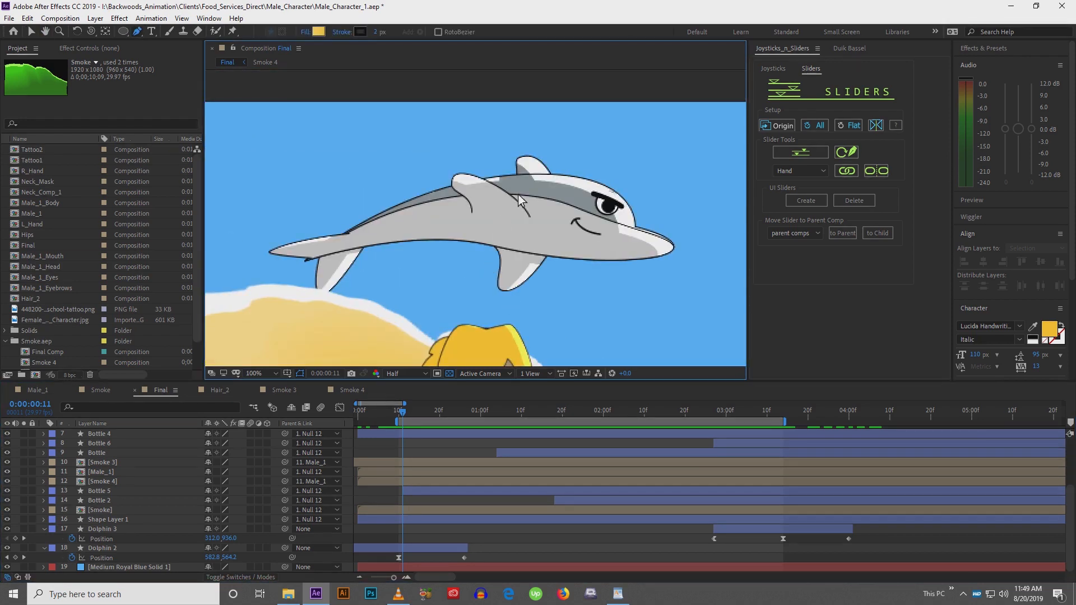
left_click(532, 214)
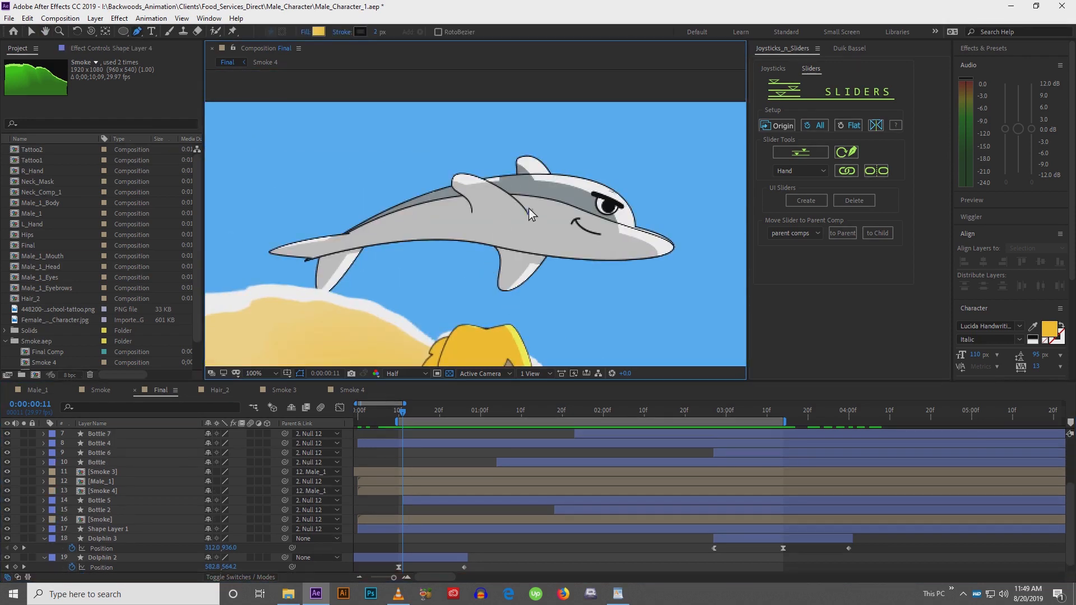
left_click(464, 175)
left_click_drag(465, 175, 454, 176)
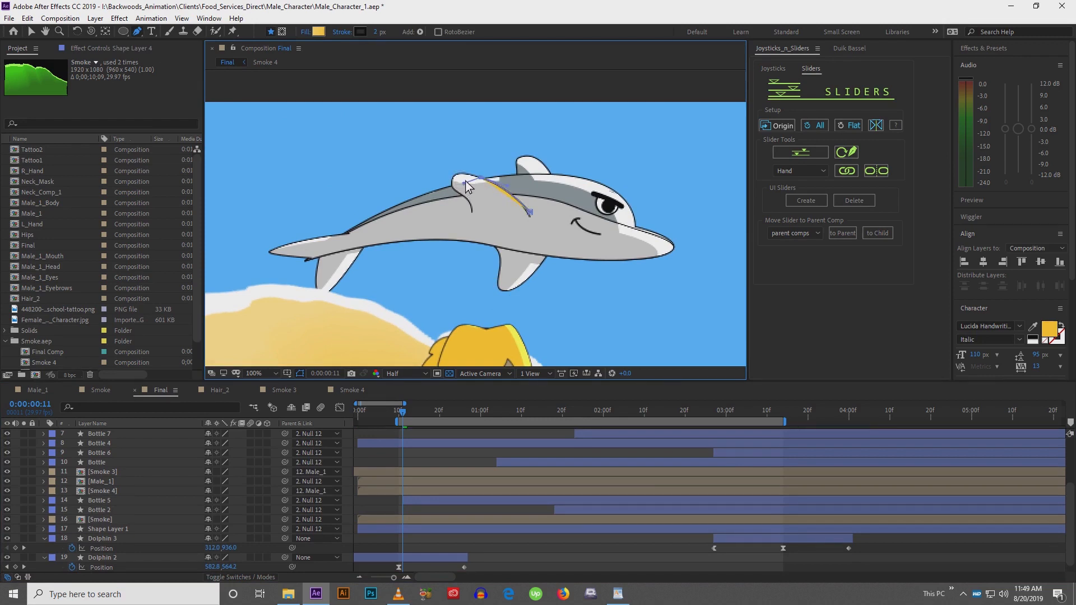
left_click_drag(427, 200, 399, 222)
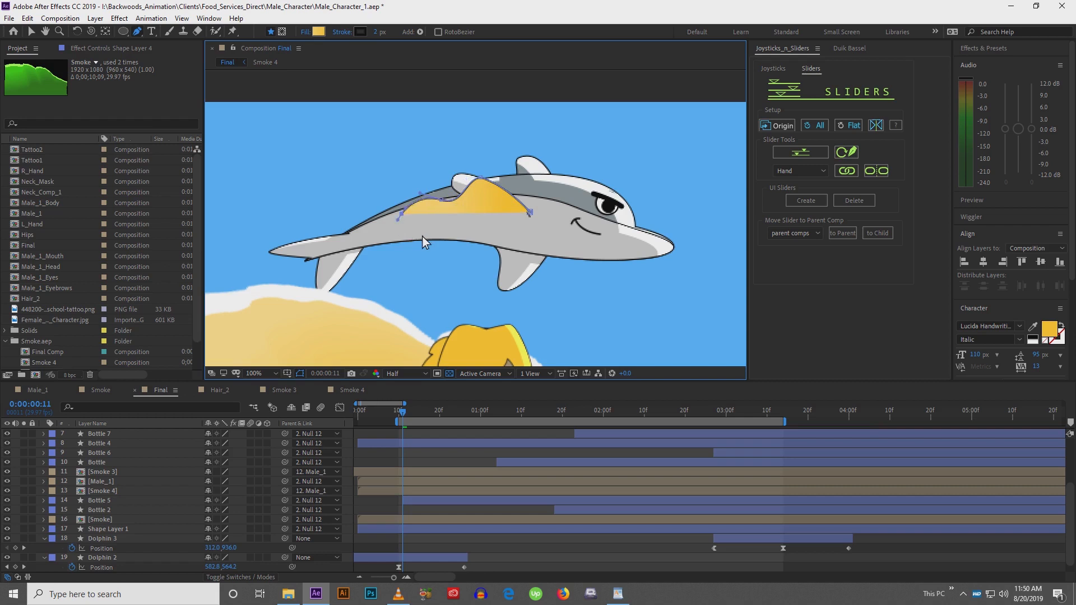
left_click(440, 228)
left_click_drag(483, 221, 513, 220)
left_click(531, 215)
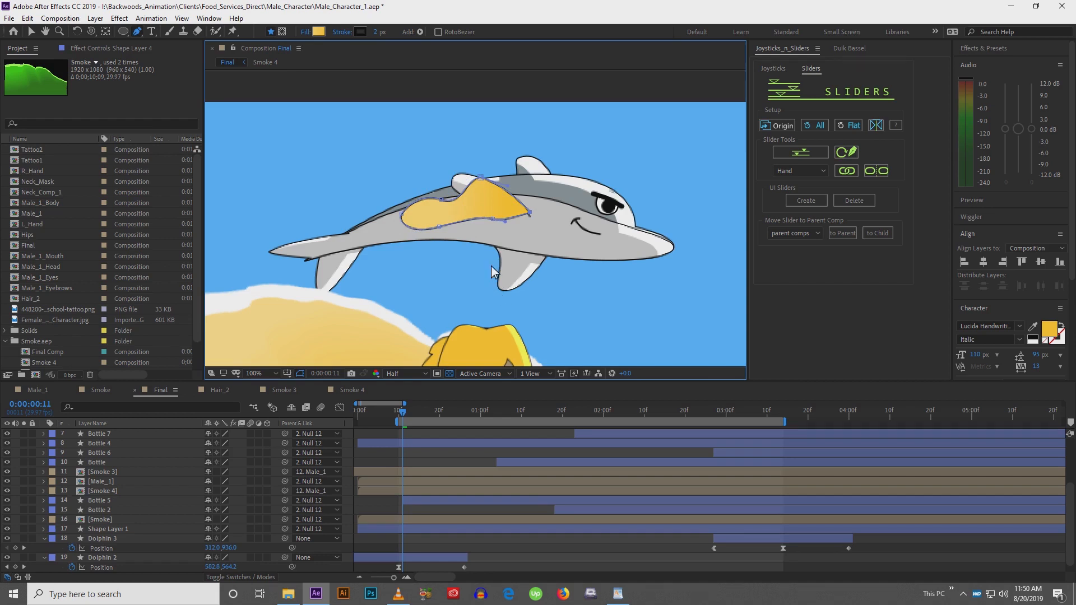
Delete the newly drawn shading shape layer
left_click_drag(491, 266, 477, 275)
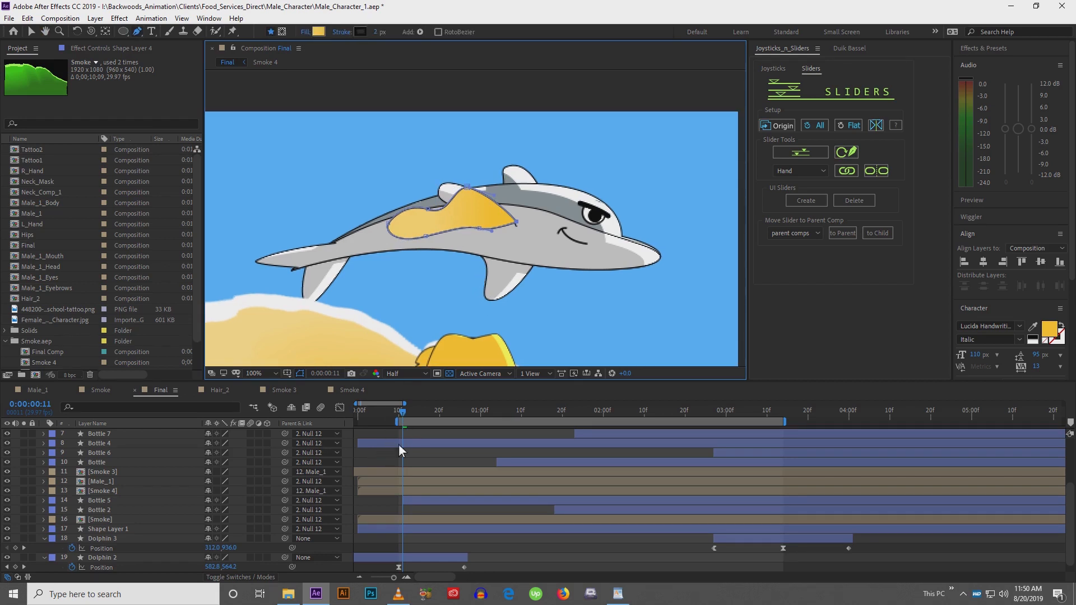
scroll(392, 490, "up", 4)
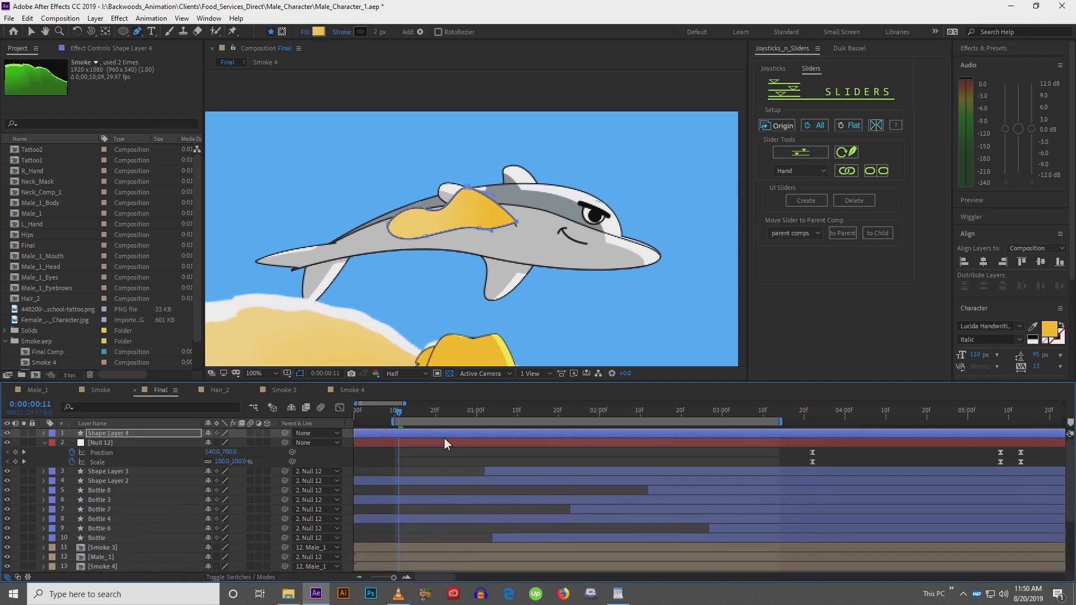
left_click(444, 436)
key("Delete")
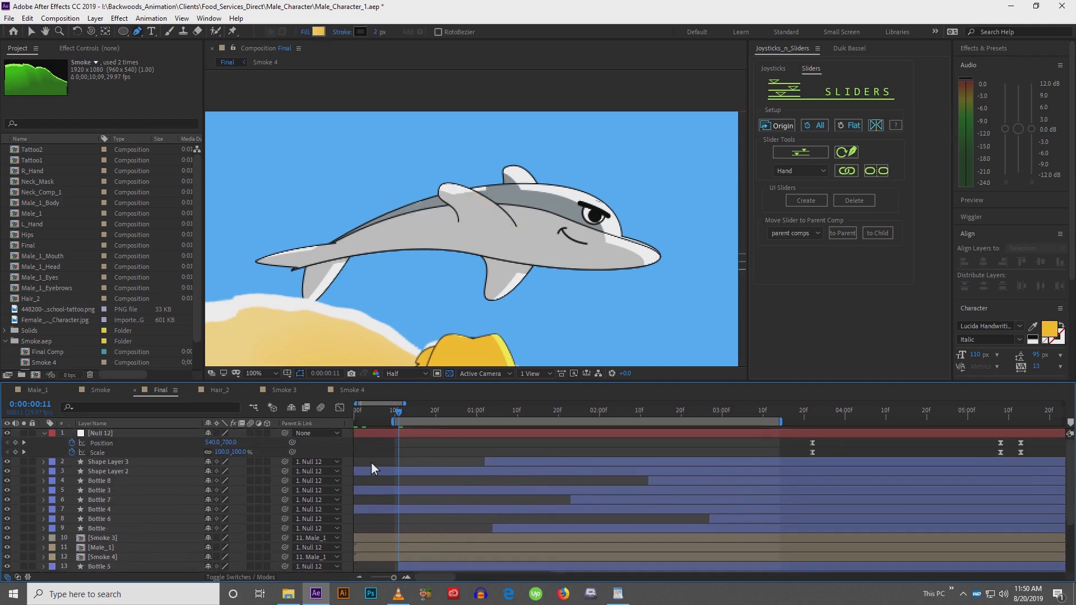
Play back the scene again to check the result
scroll(460, 337, "down", 1)
key("space")
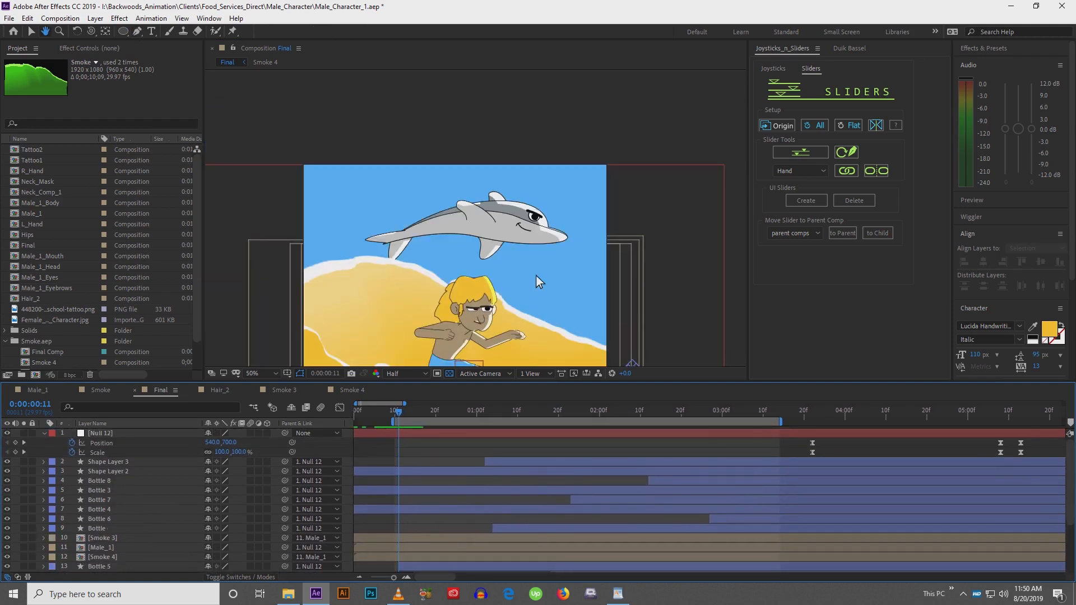
left_click_drag(537, 272, 546, 174)
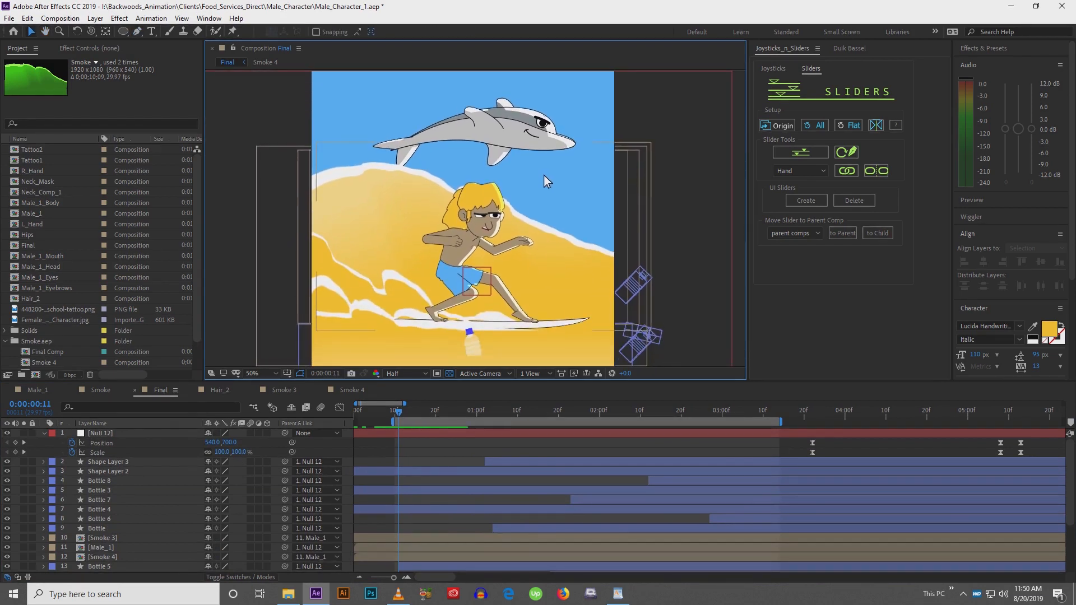
key("space")
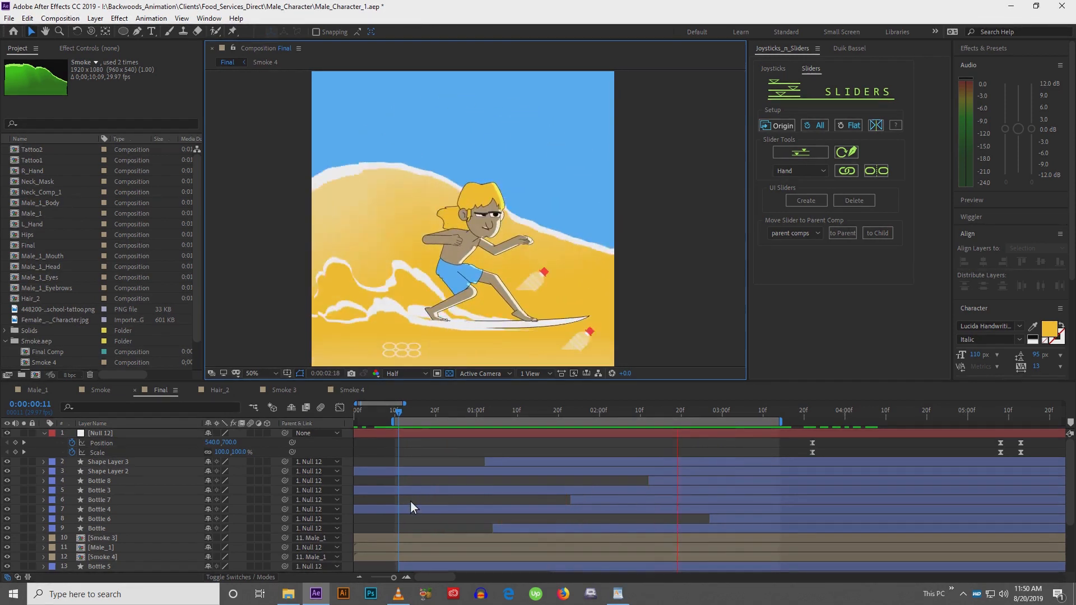
Duplicate the Dolphin 2 layer
key("space")
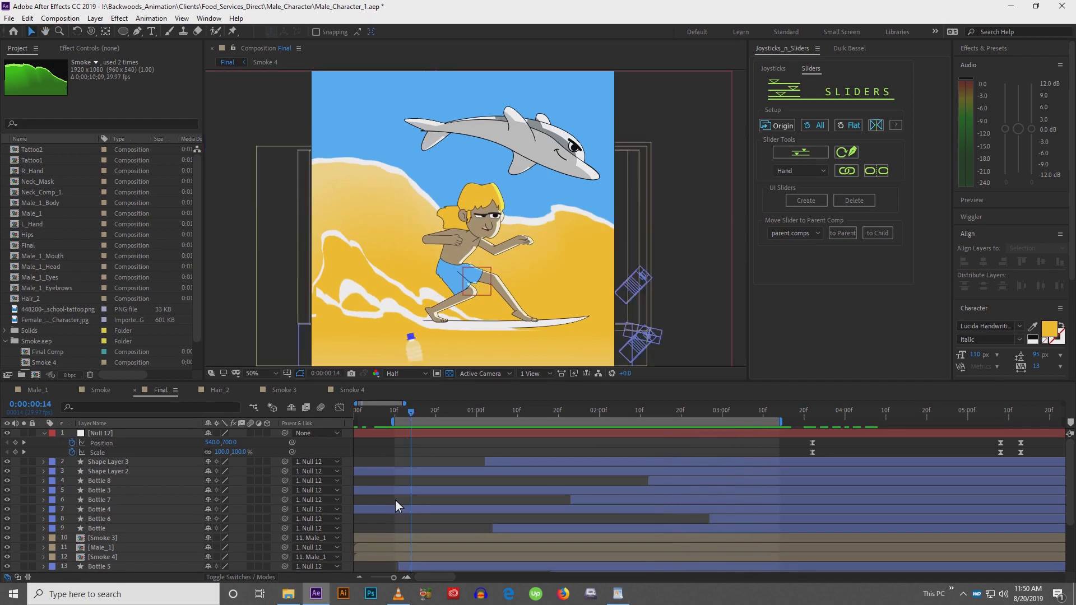
left_click(395, 500)
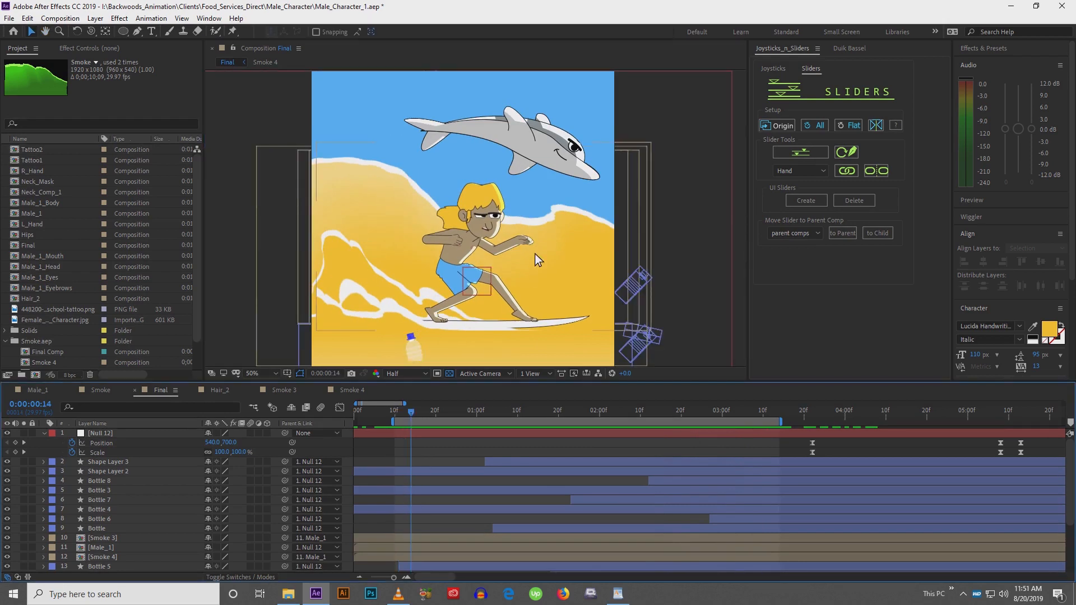
left_click_drag(534, 256, 529, 241)
scroll(439, 477, "down", 4)
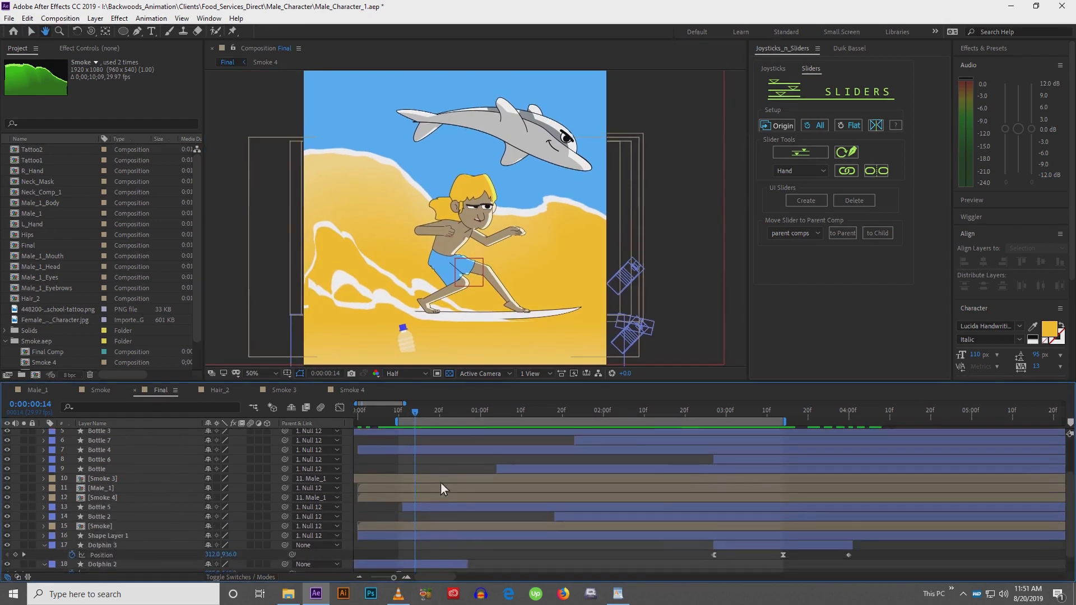
key("v")
left_click(405, 548)
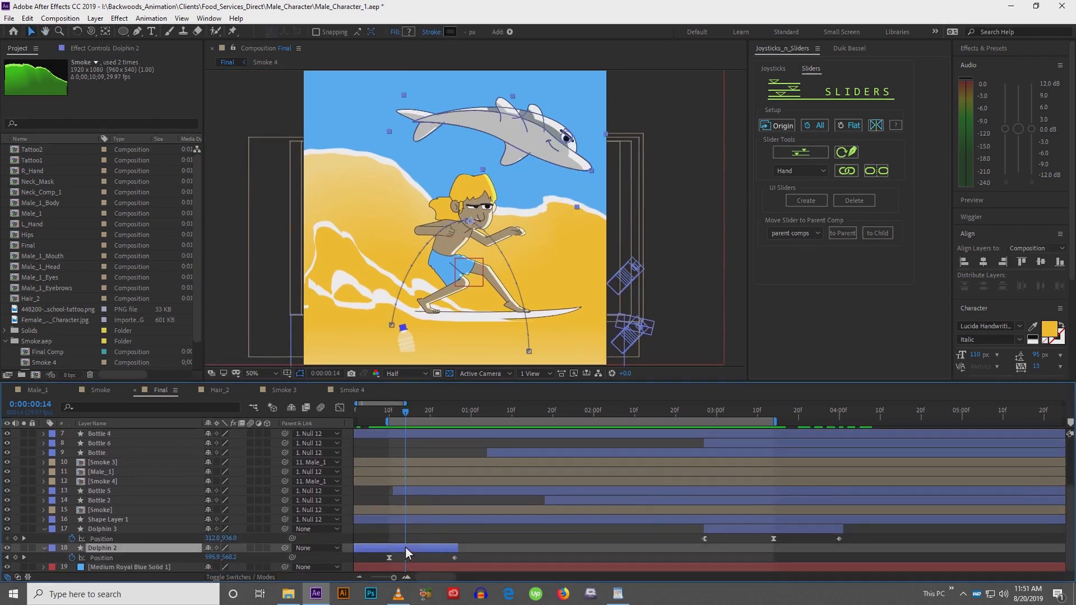
key("ctrl+d")
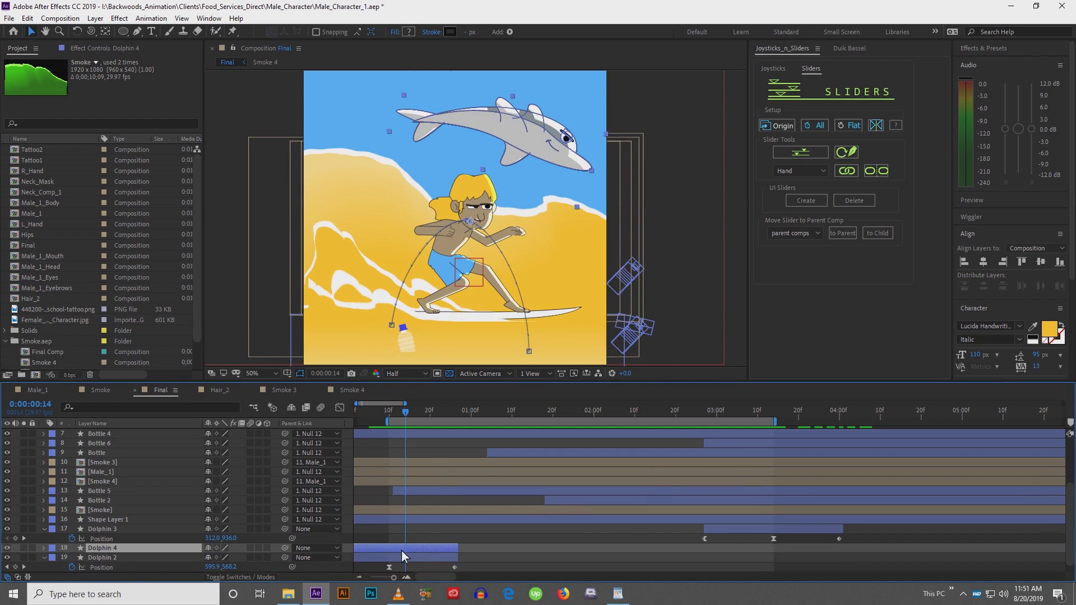
Shift the duplicated dolphin layer later in time and reveal its animated properties
left_click_drag(401, 550, 510, 548)
key("u")
scroll(478, 491, "down", 3)
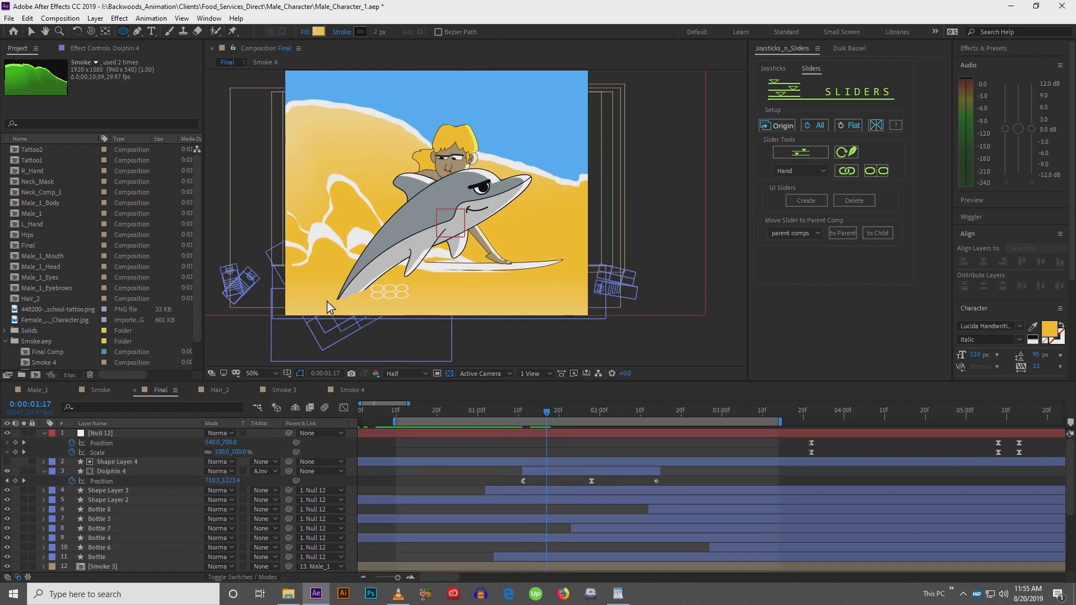
Draw a wide flat ellipse beneath the dolphin and give it a solid black fill
left_click_drag(324, 302, 543, 314)
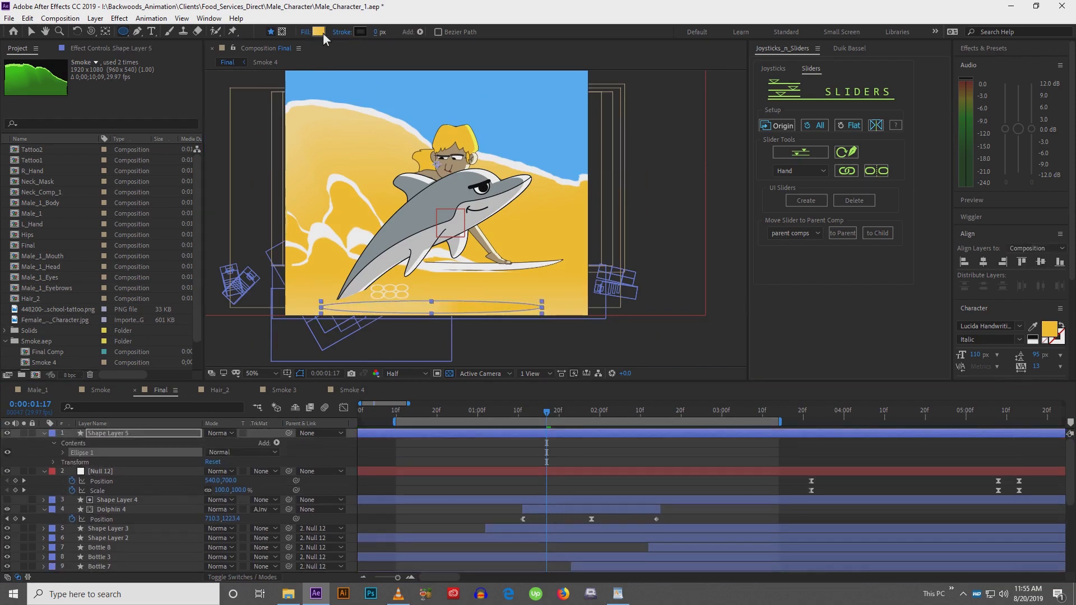
left_click(304, 31)
left_click(493, 257)
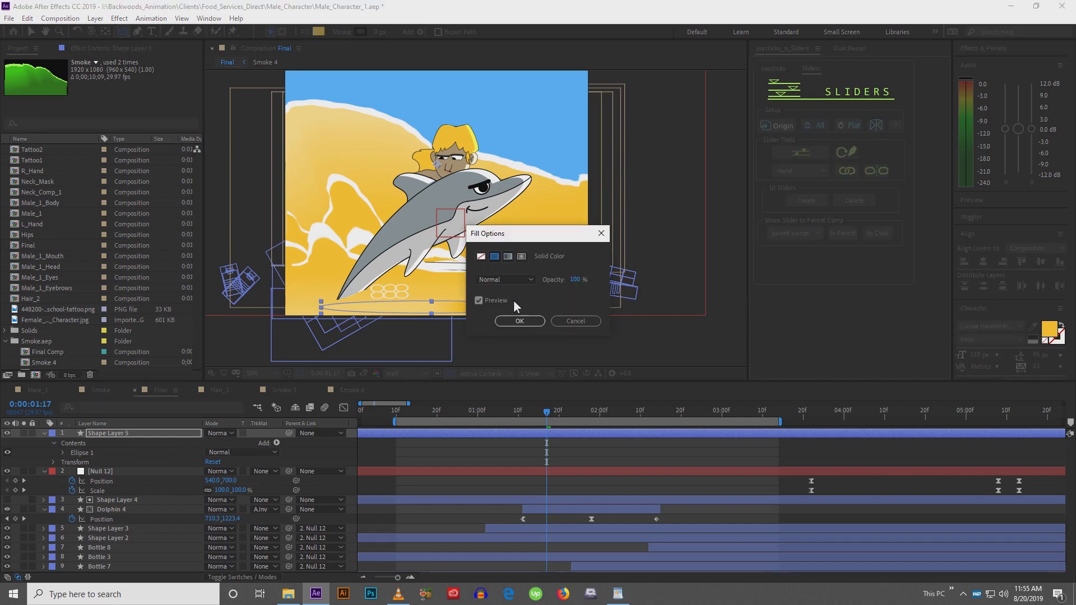
left_click(520, 321)
left_click(323, 32)
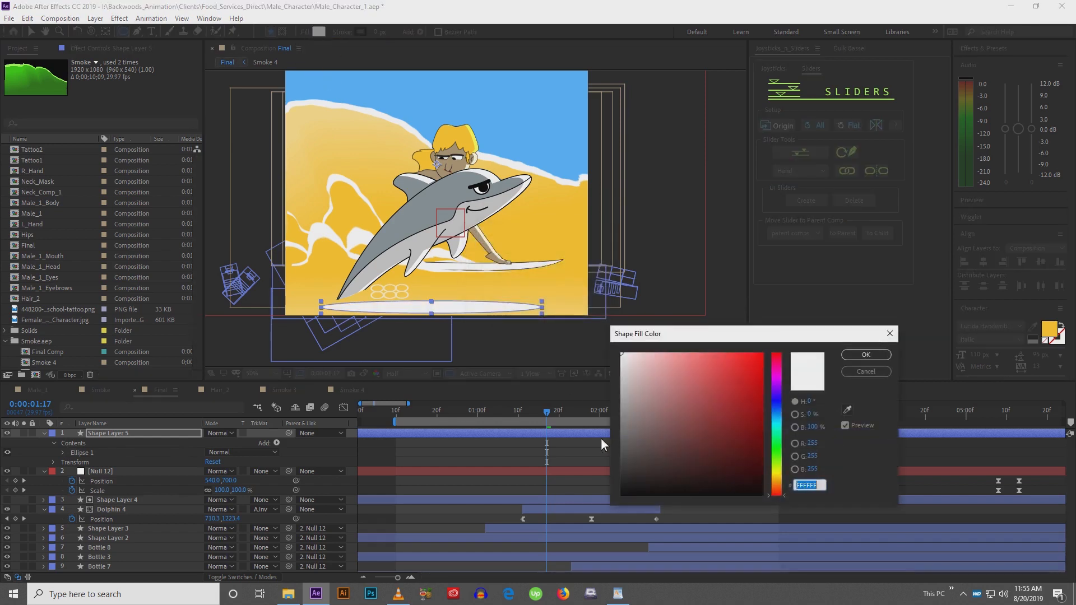
left_click_drag(623, 487, 603, 502)
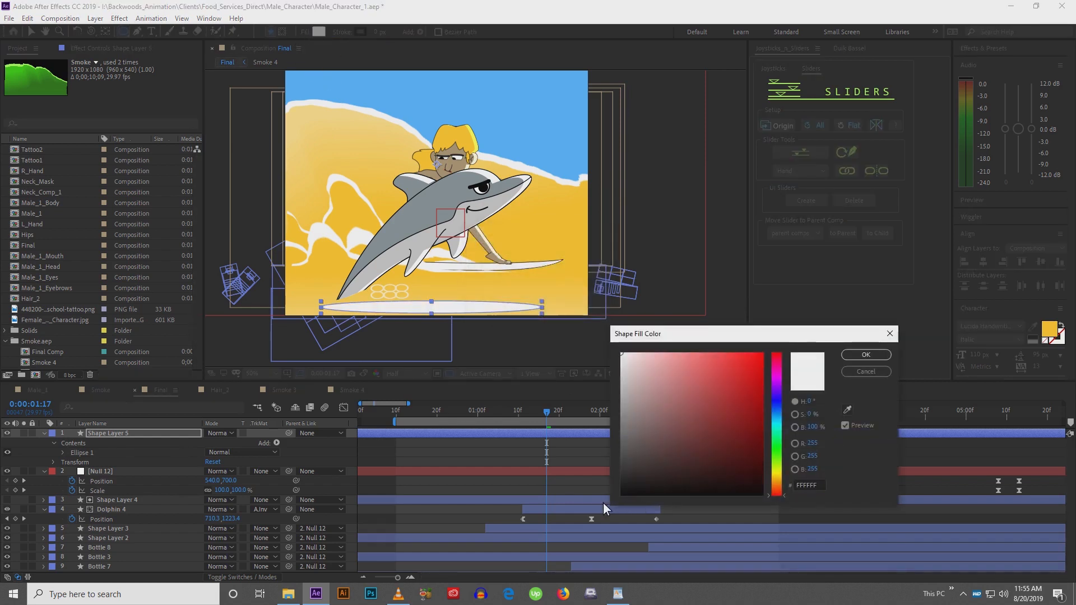
left_click(867, 352)
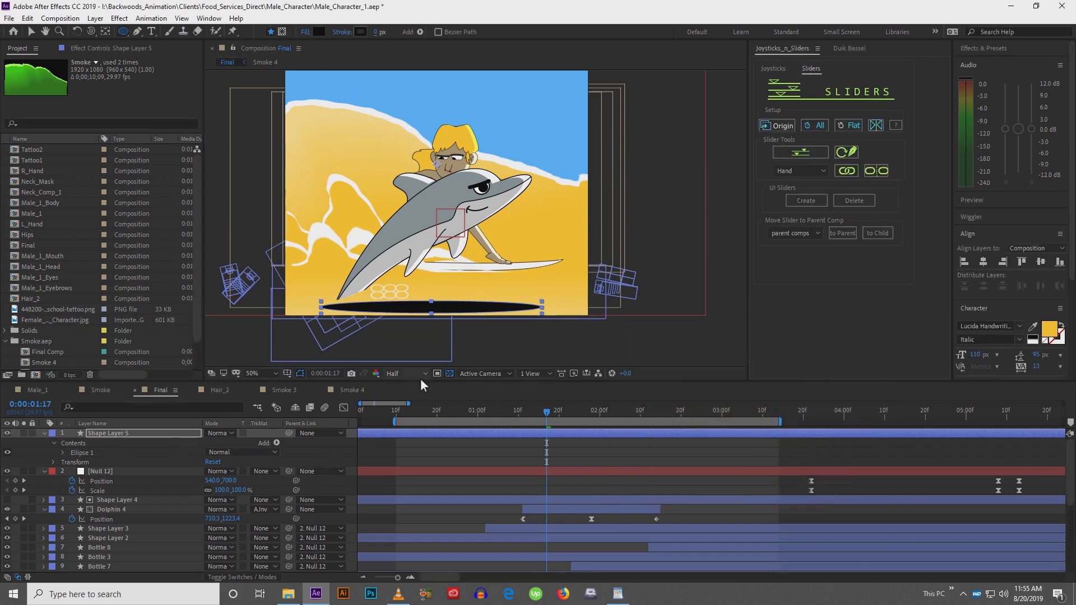
Set the ellipse shadow layer's opacity to 40%
left_click(176, 432)
key("t")
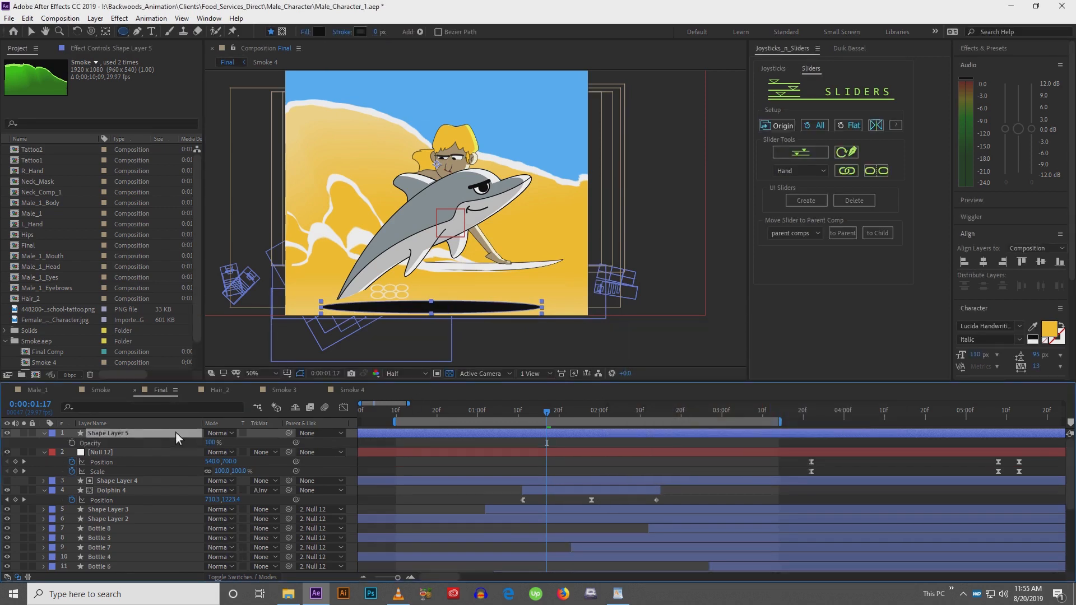
left_click_drag(210, 446, 207, 436)
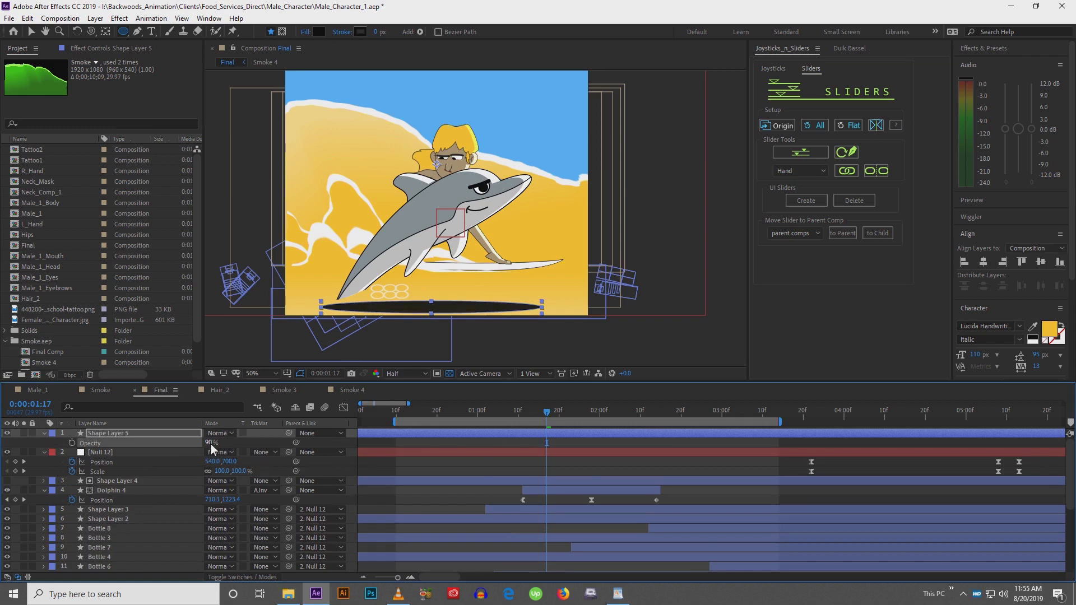
type("40")
key("Return")
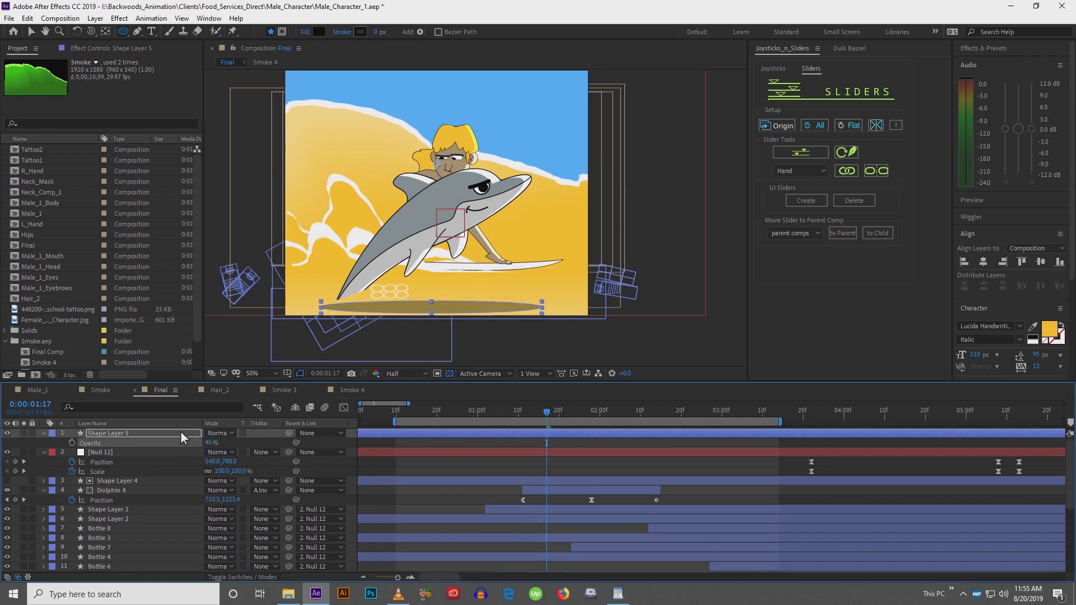
Move the shadow layer below Dolphin 4 and narrow the ellipse slightly
left_click_drag(180, 431, 180, 500)
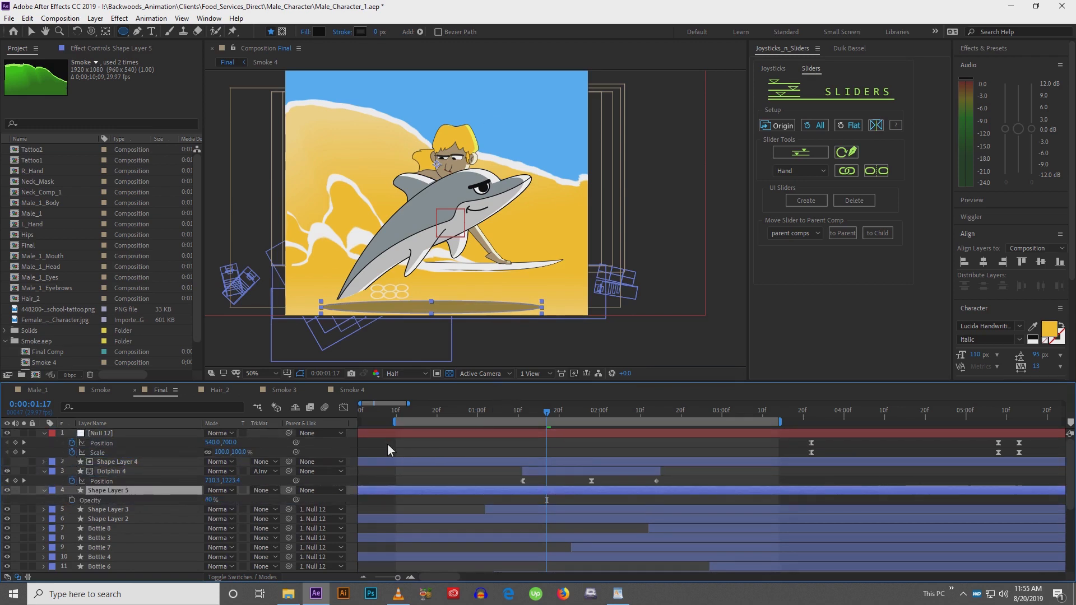
key("v")
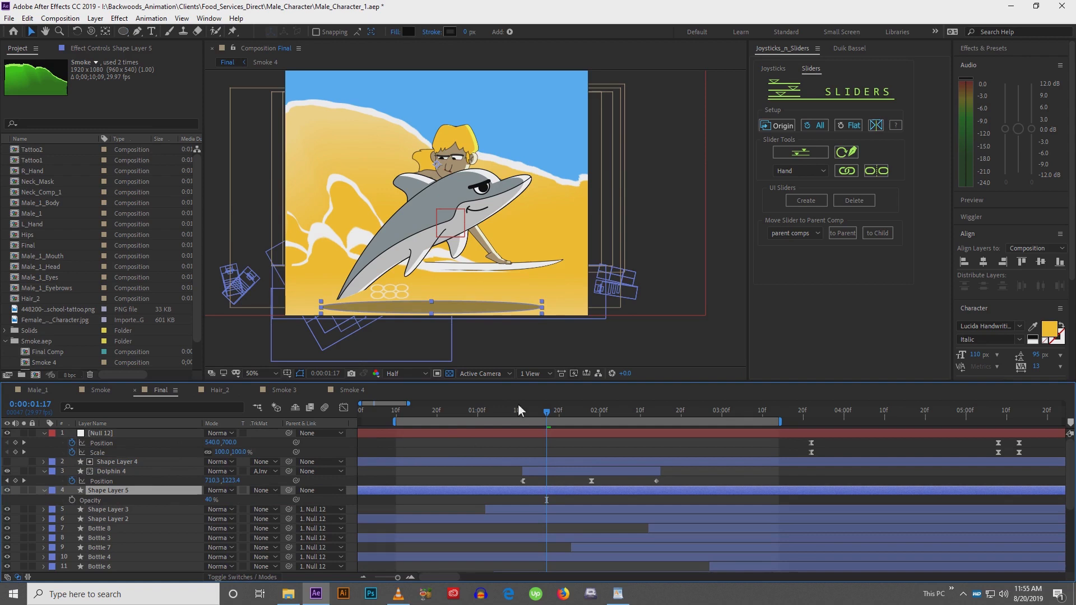
left_click(427, 313)
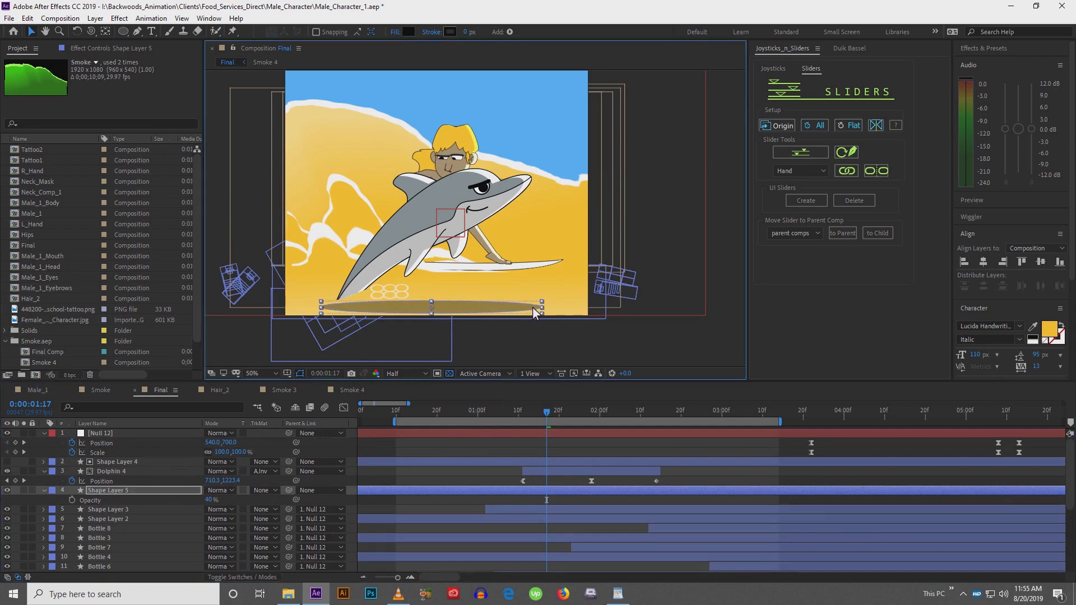
left_click_drag(541, 309, 519, 309)
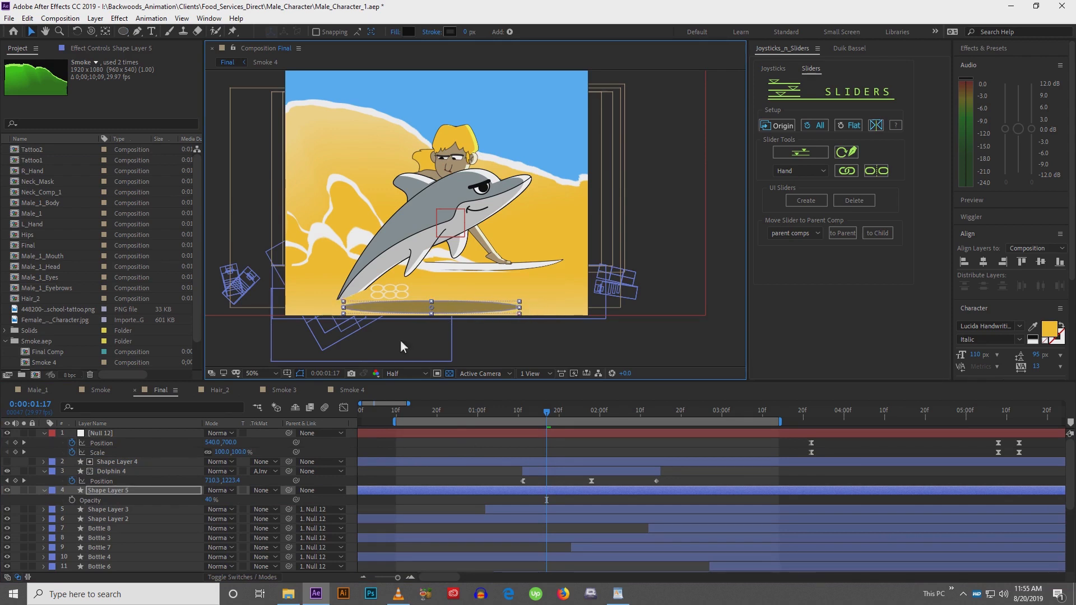
Remove Dolphin 4's track matte and turn on Shape Layer 4's visibility
left_click(116, 473)
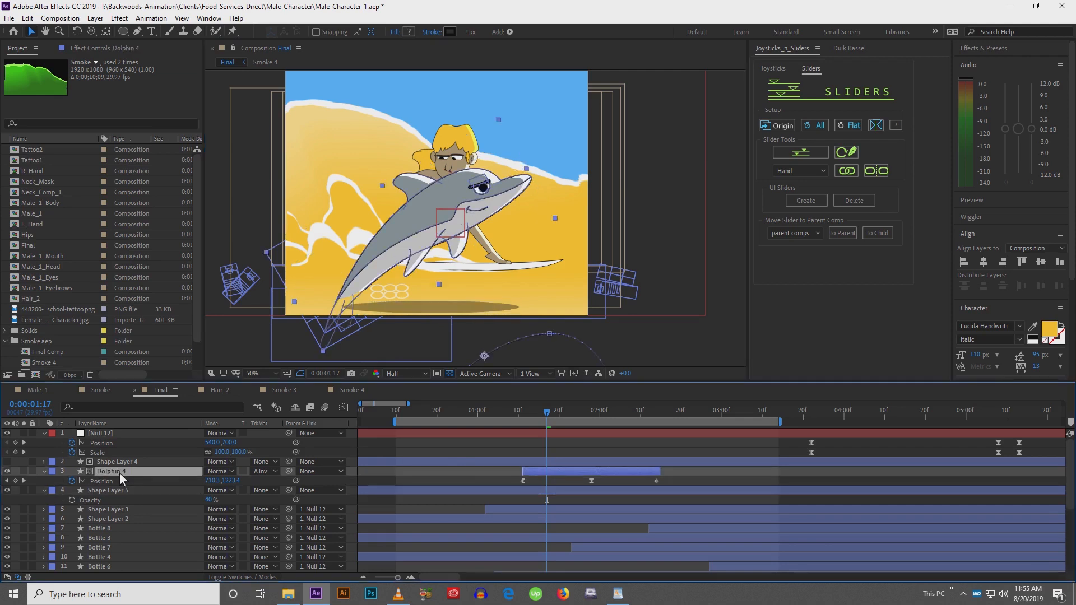
left_click(265, 471)
left_click(297, 482)
left_click(8, 462)
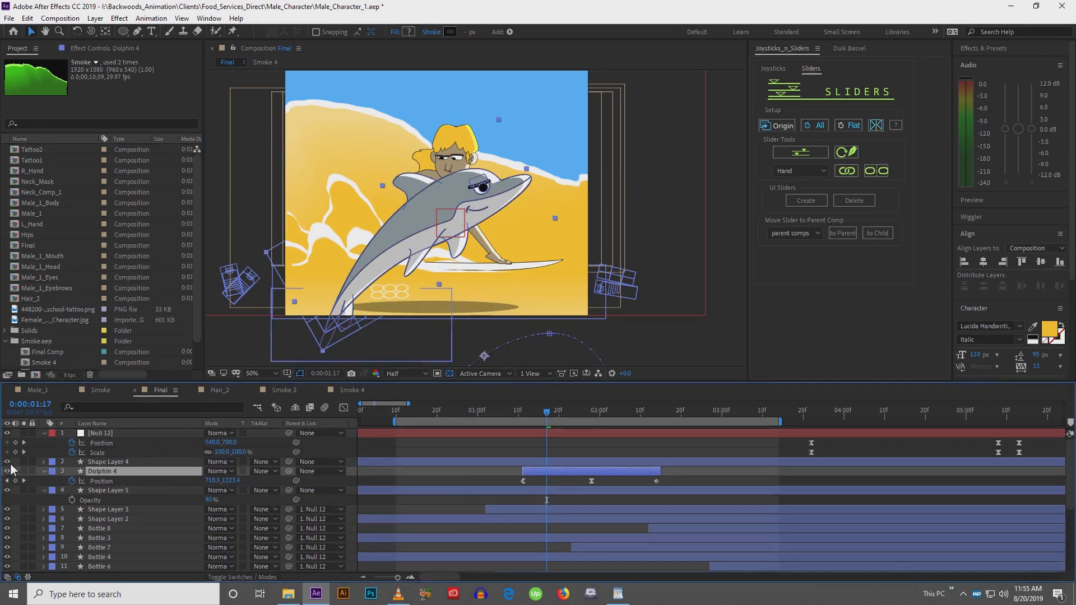
left_click(381, 475)
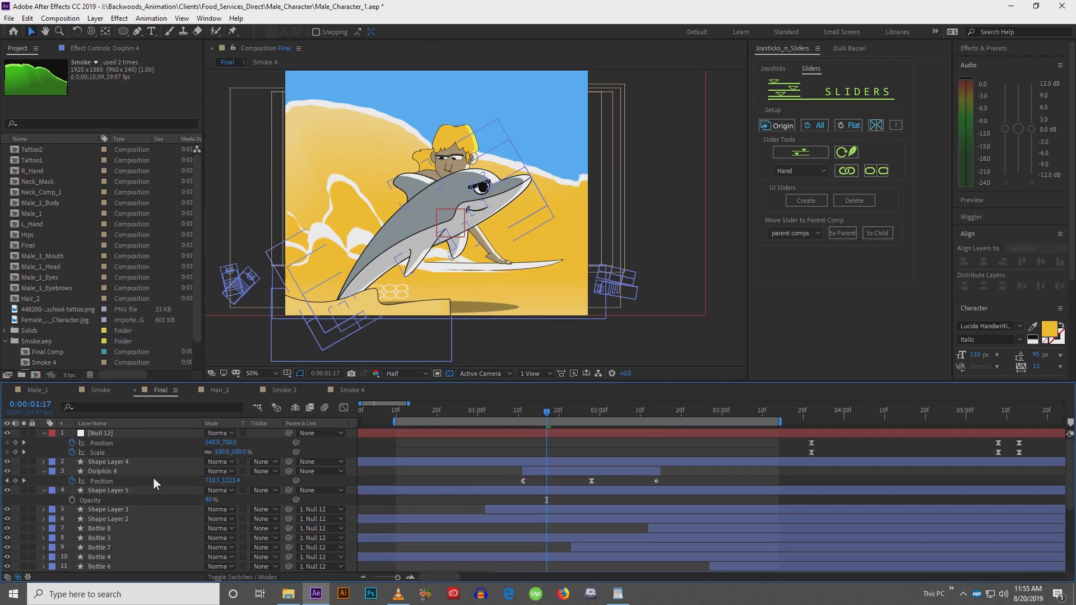
Change Shape Layer 4's fill from a linear gradient to a solid color
left_click(108, 472)
left_click(115, 463)
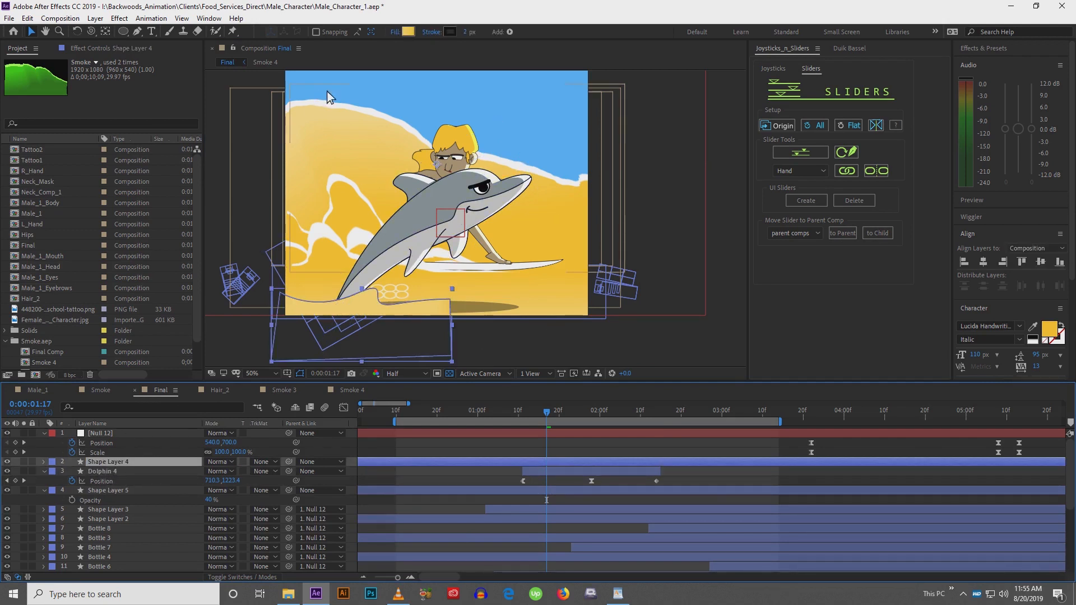
left_click(412, 32)
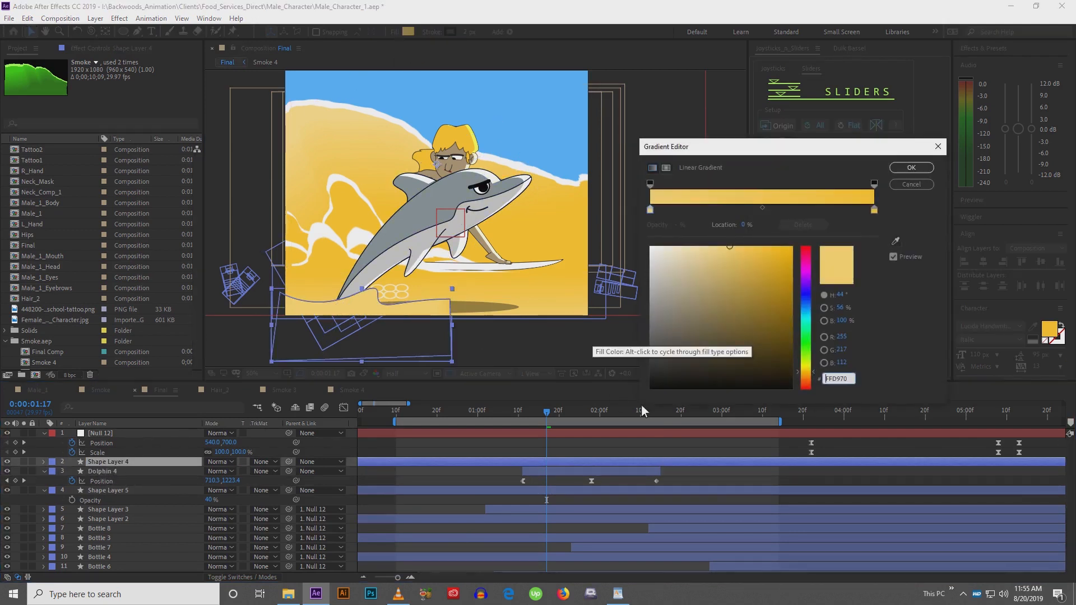
left_click(896, 241)
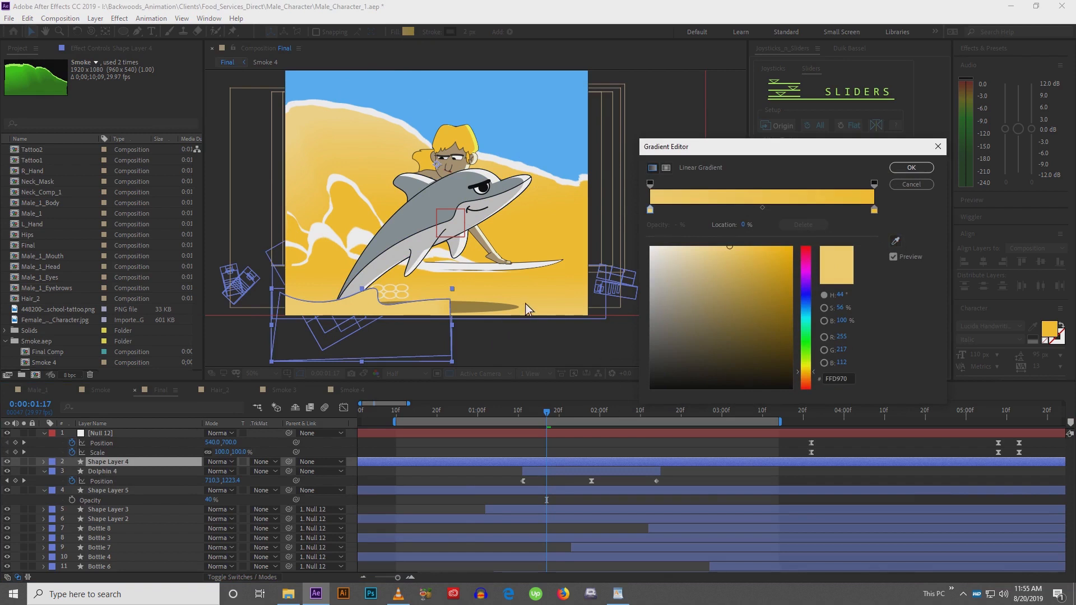
left_click(910, 185)
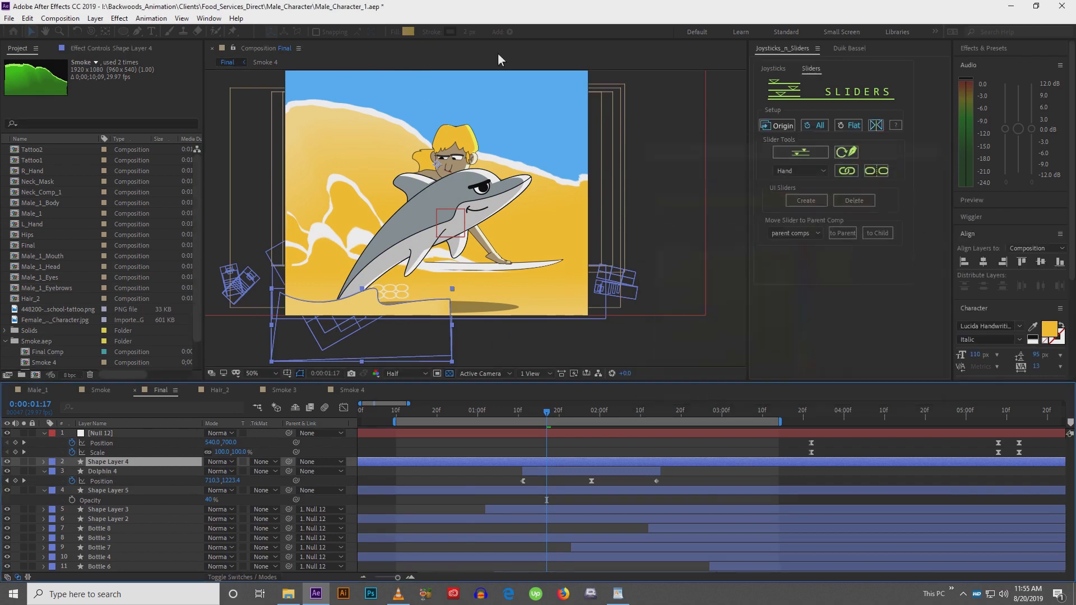
left_click(393, 33)
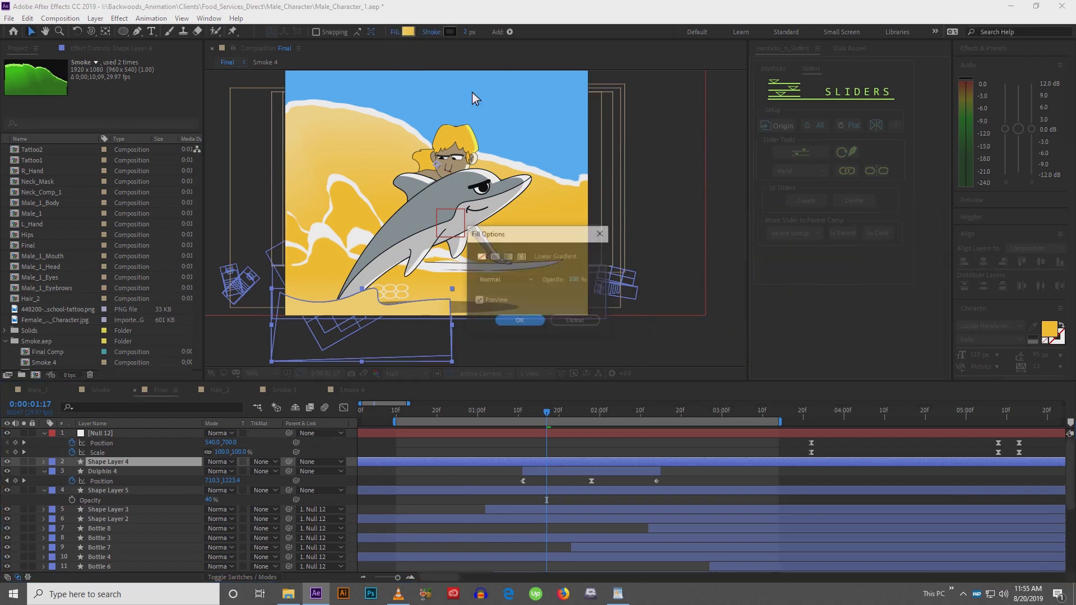
left_click(495, 257)
left_click(523, 322)
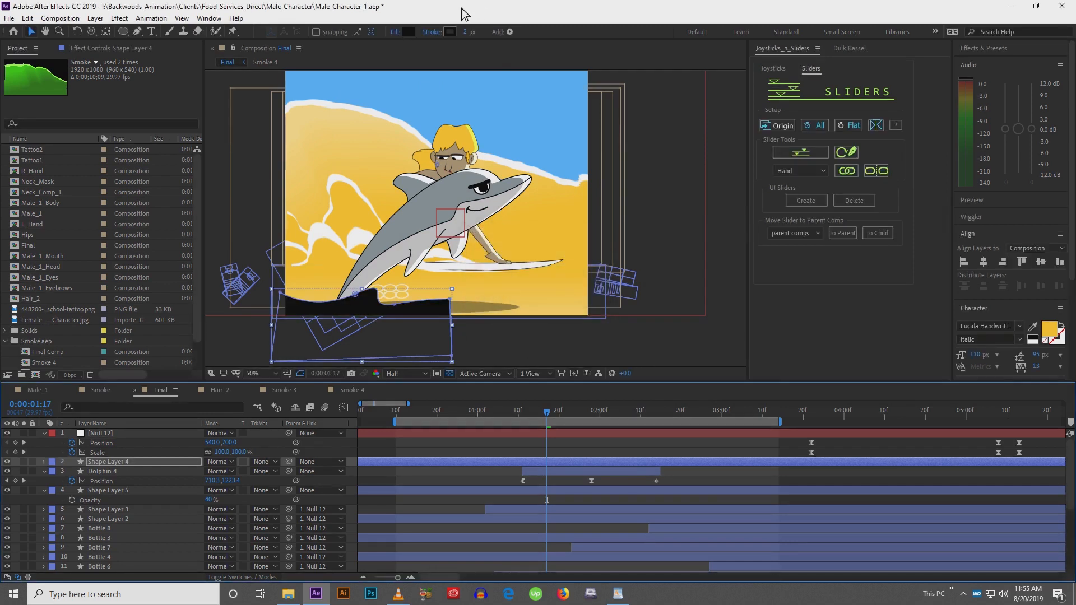
Sample the sand's yellow as Shape Layer 4's fill color and set its stroke width to 0 px
left_click(409, 31)
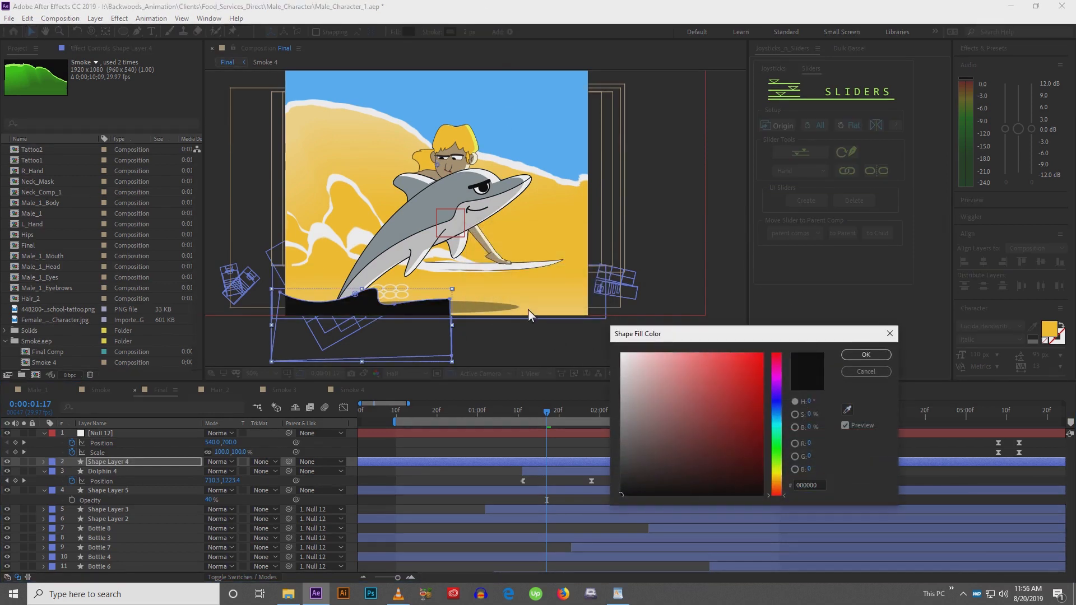
left_click(848, 410)
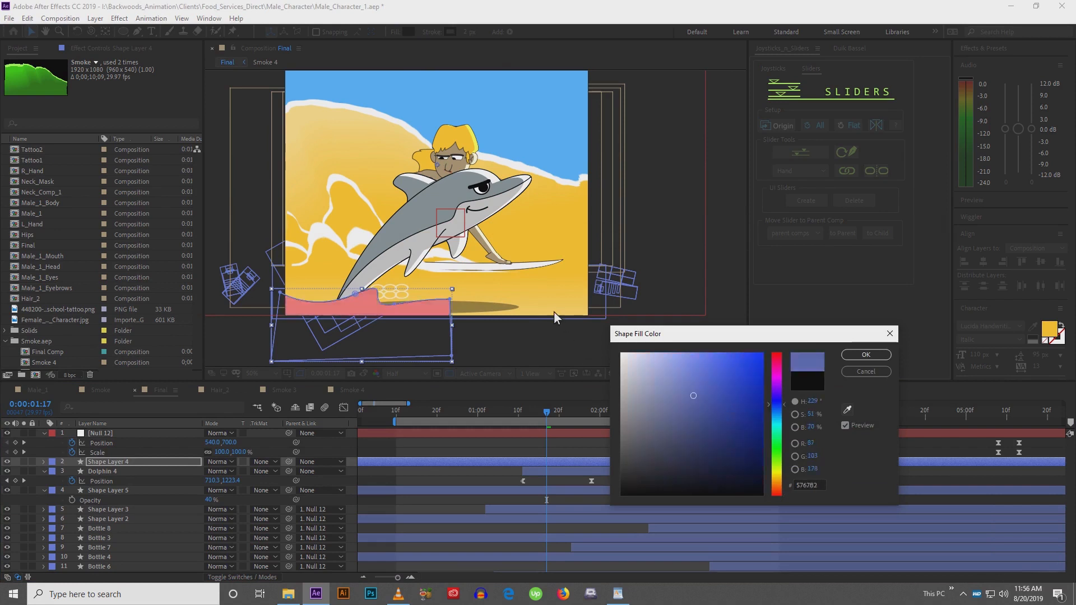
left_click(533, 308)
left_click(846, 353)
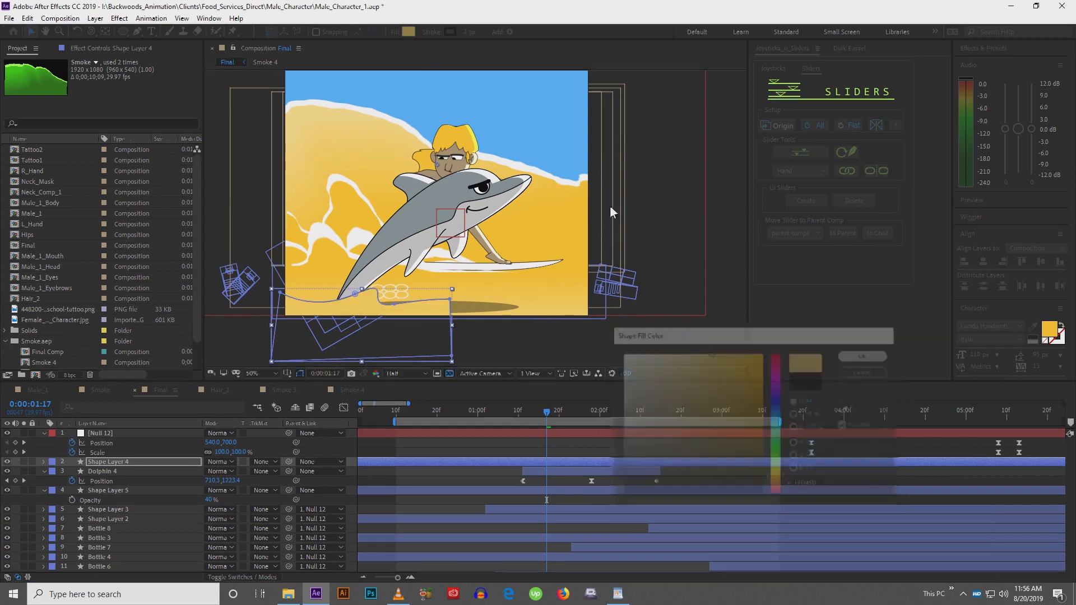
left_click_drag(466, 32, 404, 44)
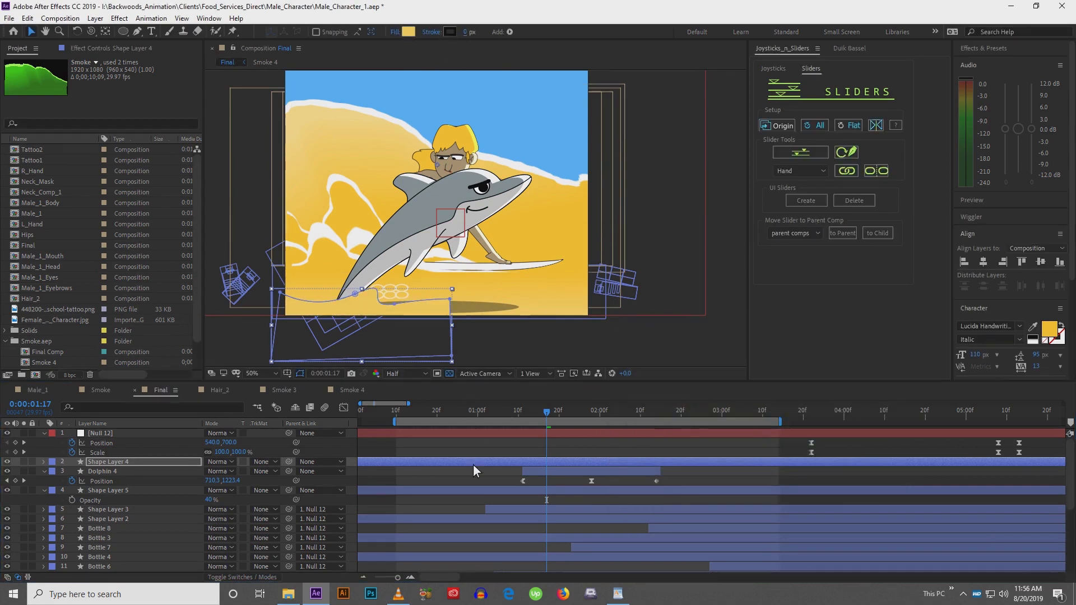
Reshape Shape Layer 4 by moving its right-side corner points out past the frame's right edge
left_click(473, 483)
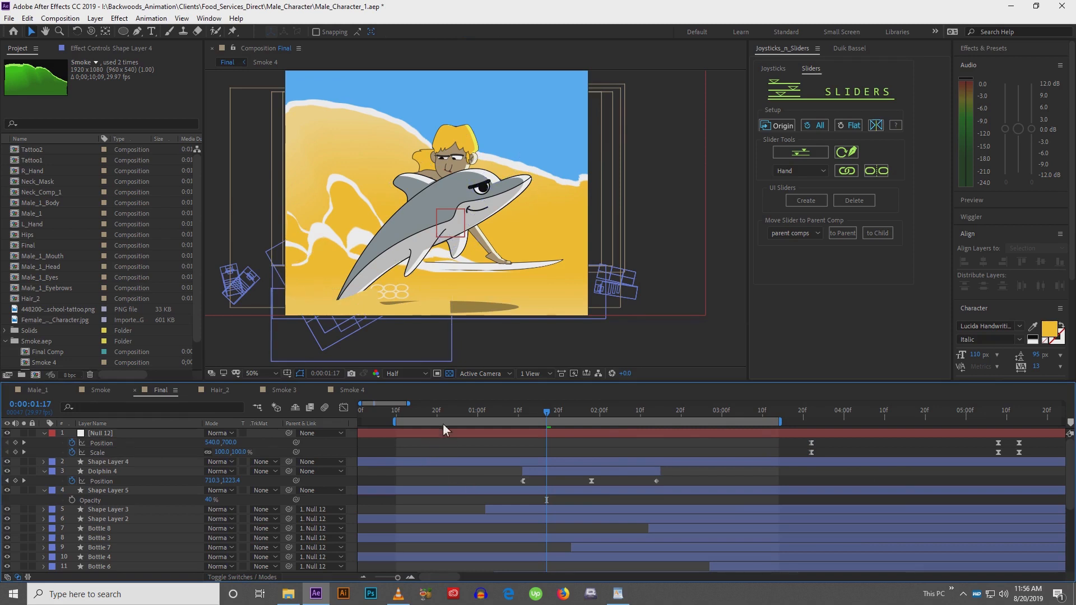
left_click(451, 310)
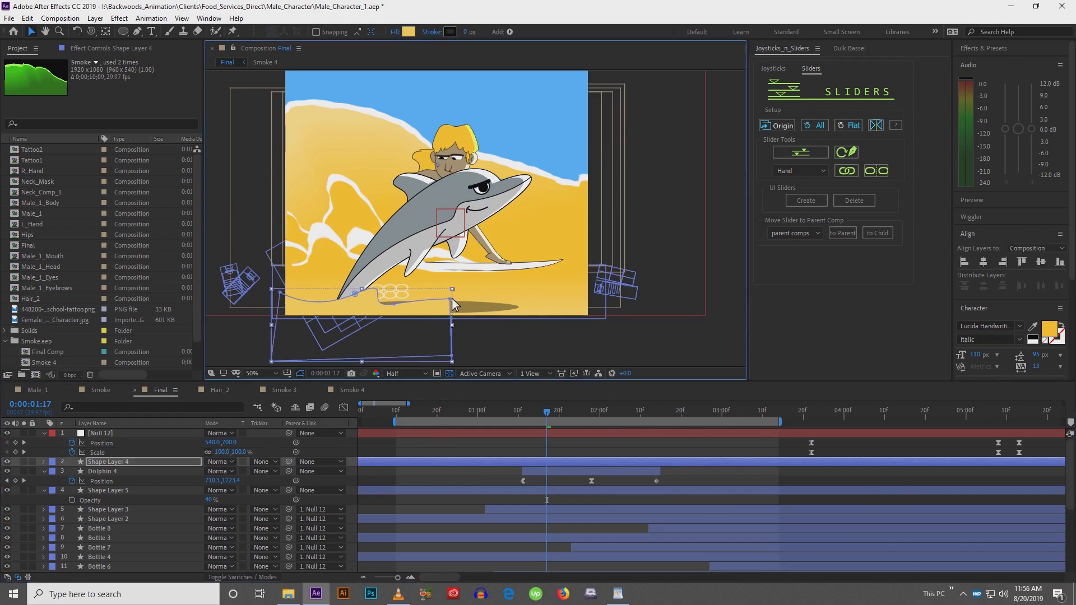
left_click_drag(452, 298, 591, 308)
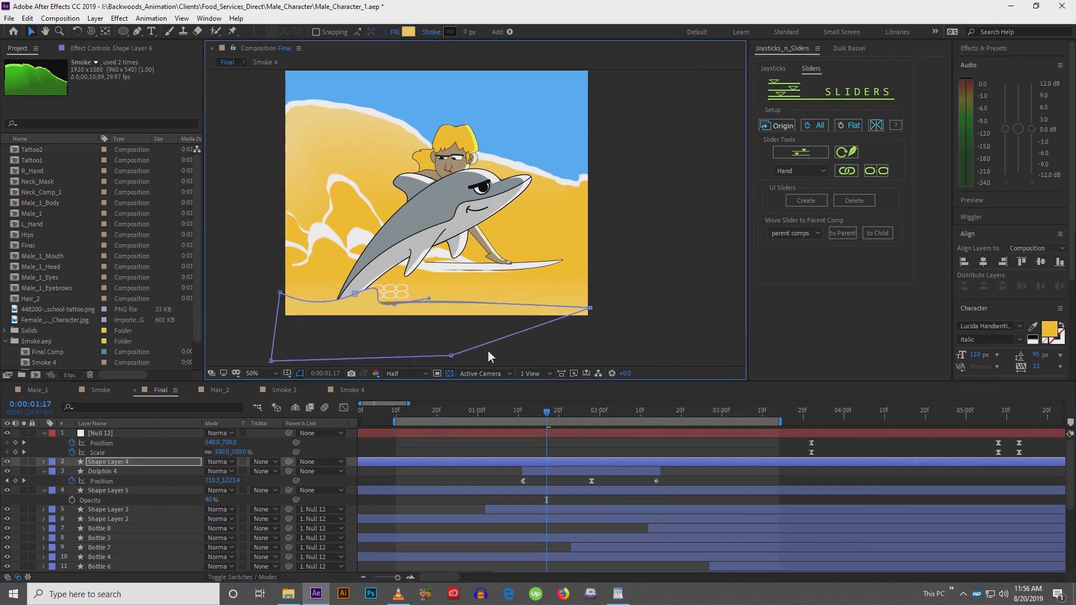
left_click_drag(452, 357, 600, 349)
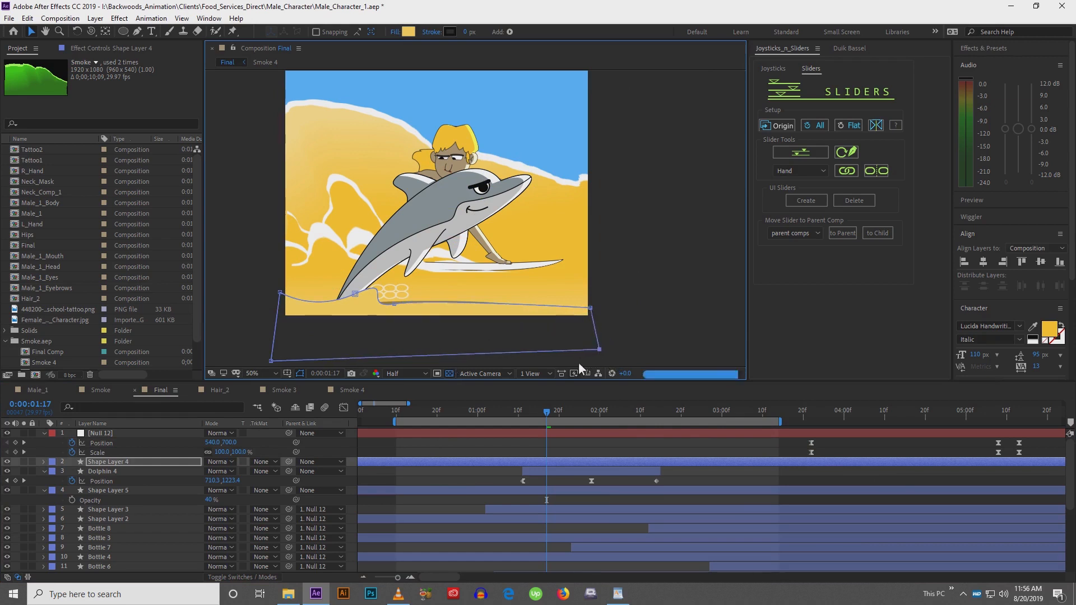
Move Shape Layer 5's anchor point down onto the oval shadow and set Position and Scale keyframes at 0:00:01:11
left_click(489, 476)
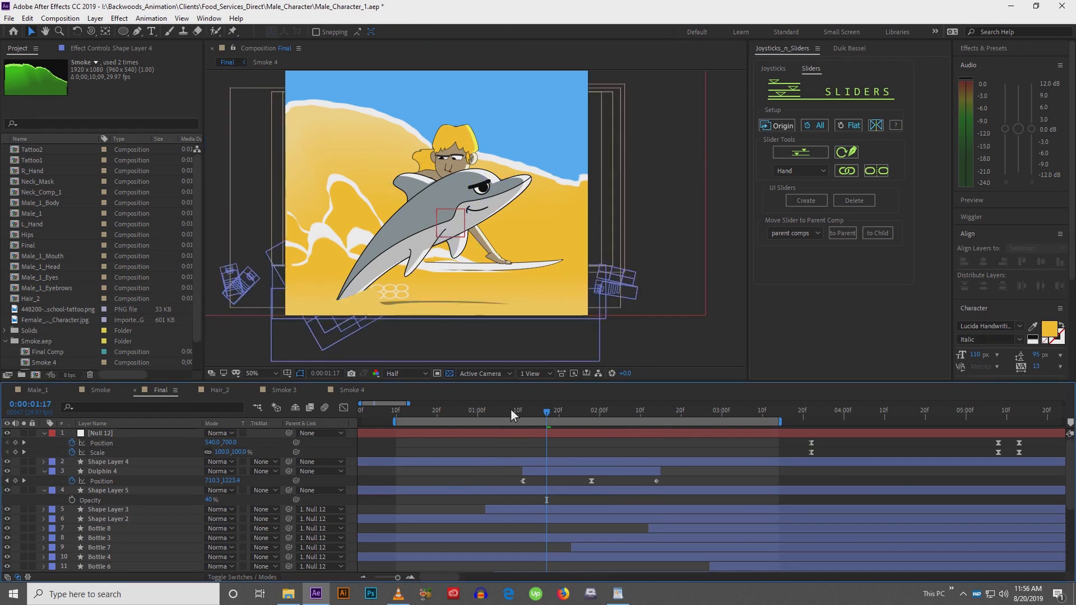
left_click_drag(516, 415, 527, 415)
left_click_drag(536, 415, 522, 419)
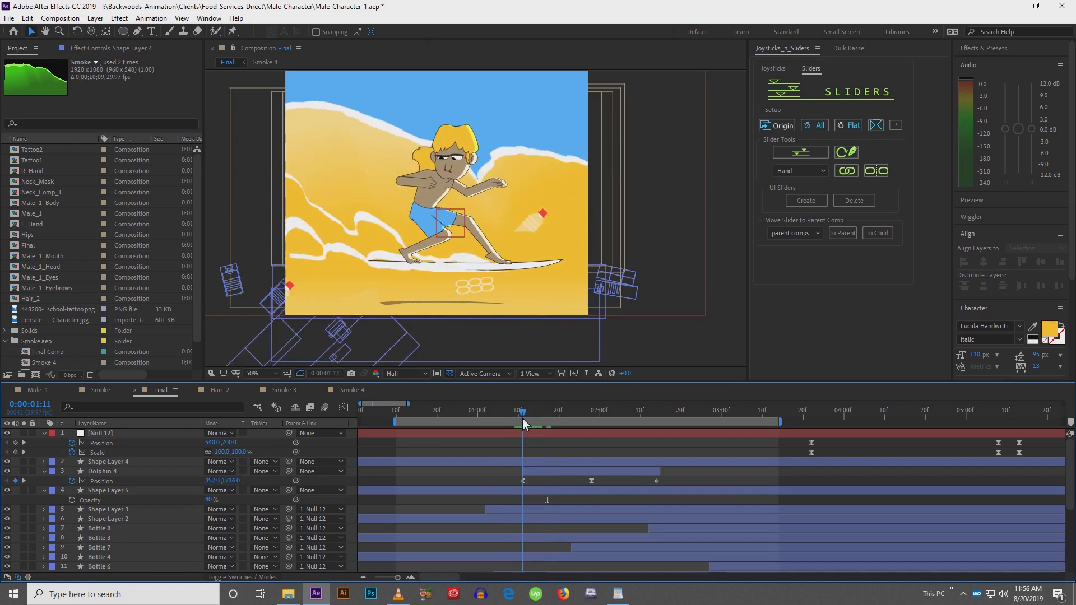
left_click(531, 491)
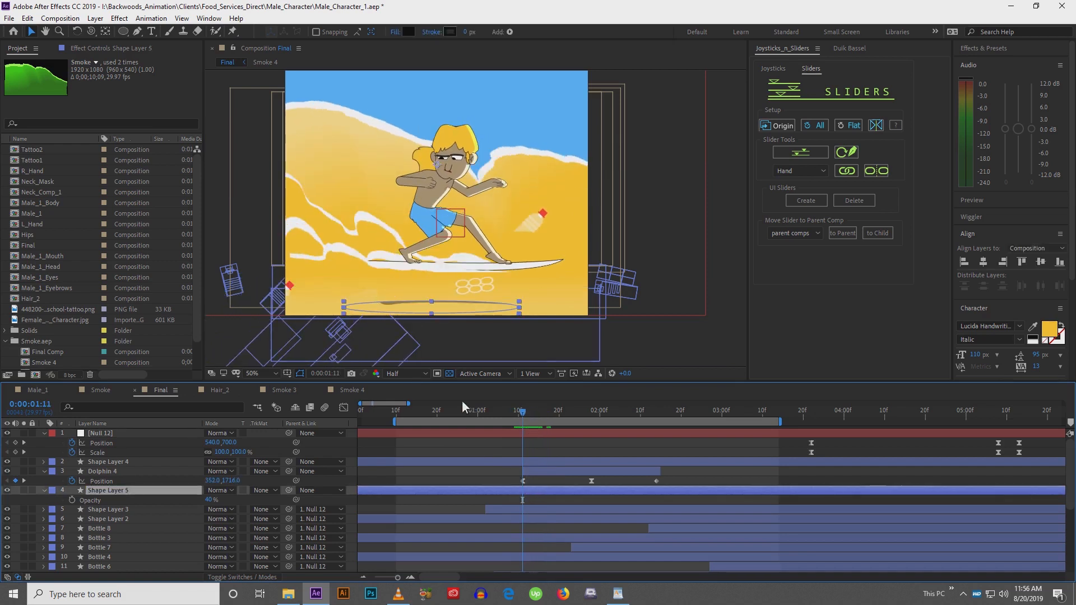
left_click(400, 309)
left_click_drag(387, 314, 385, 314)
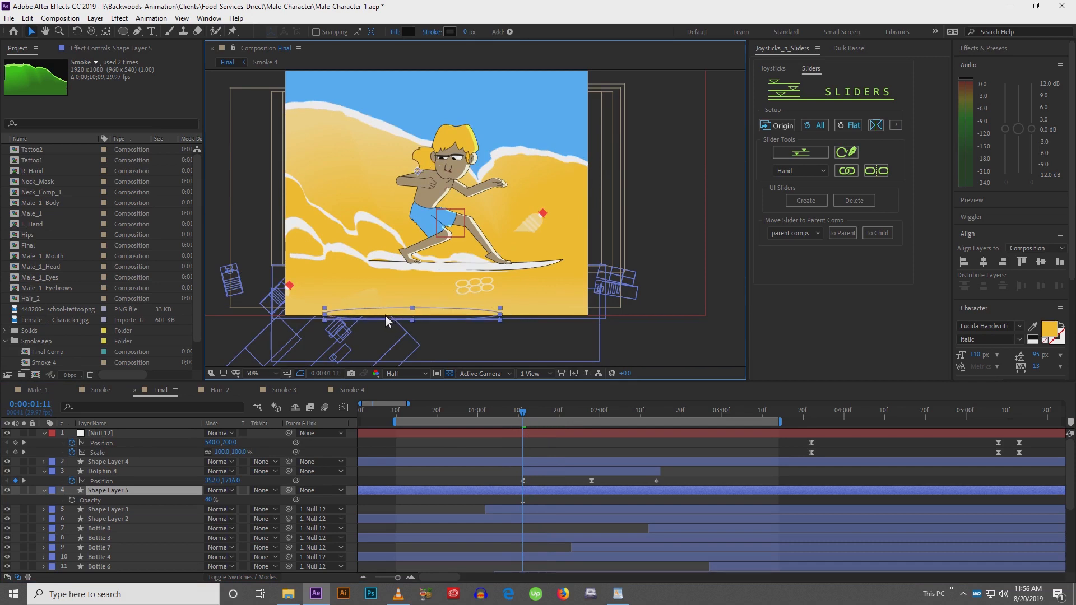
key("p")
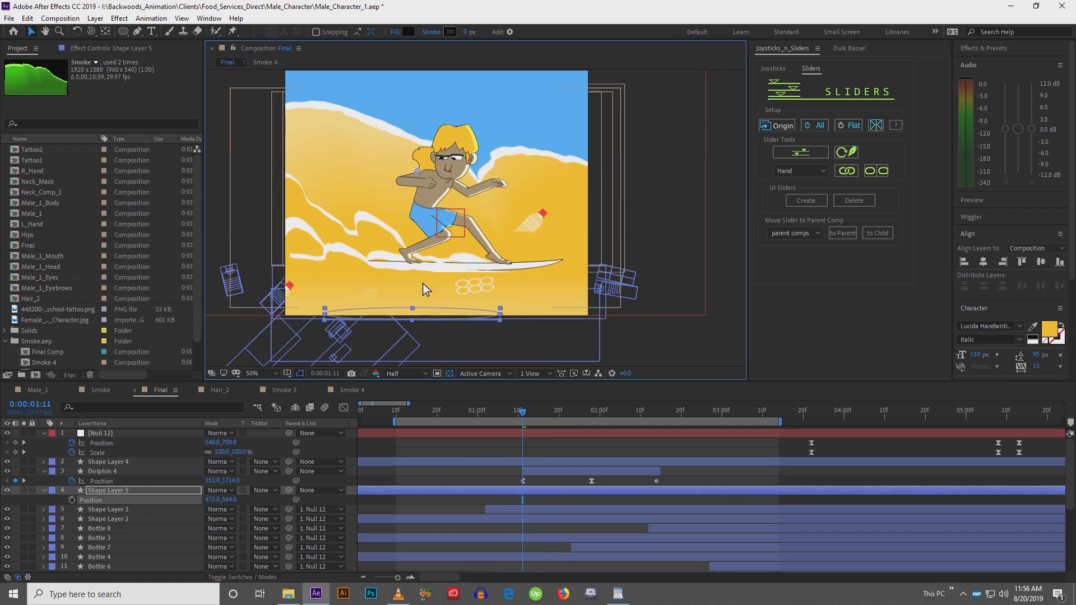
key("y")
left_click_drag(417, 171, 412, 316)
key("shift+s")
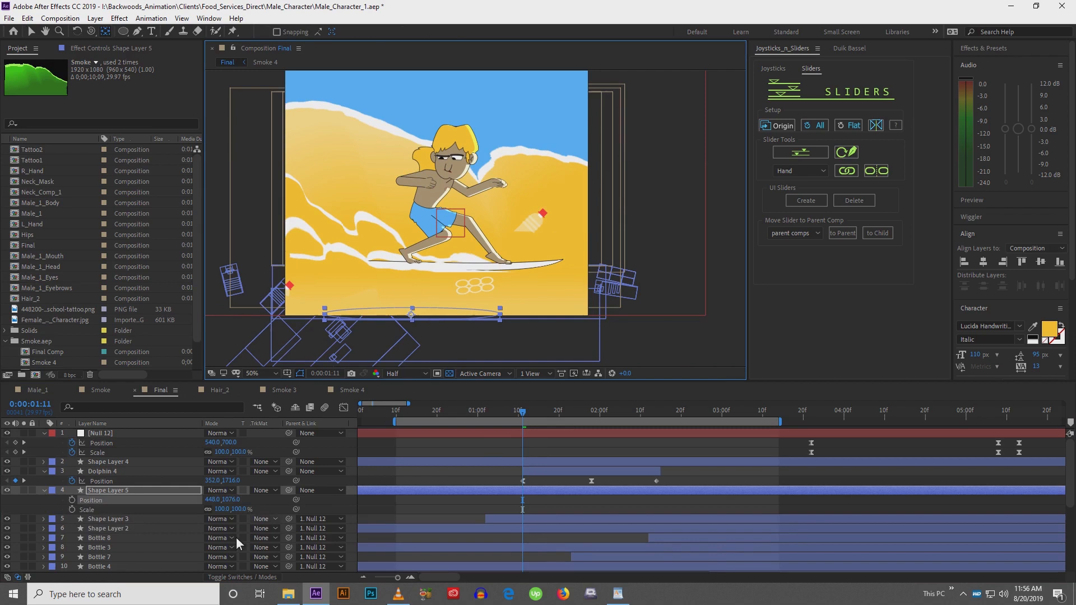
left_click(72, 500)
left_click(73, 510)
left_click(119, 490)
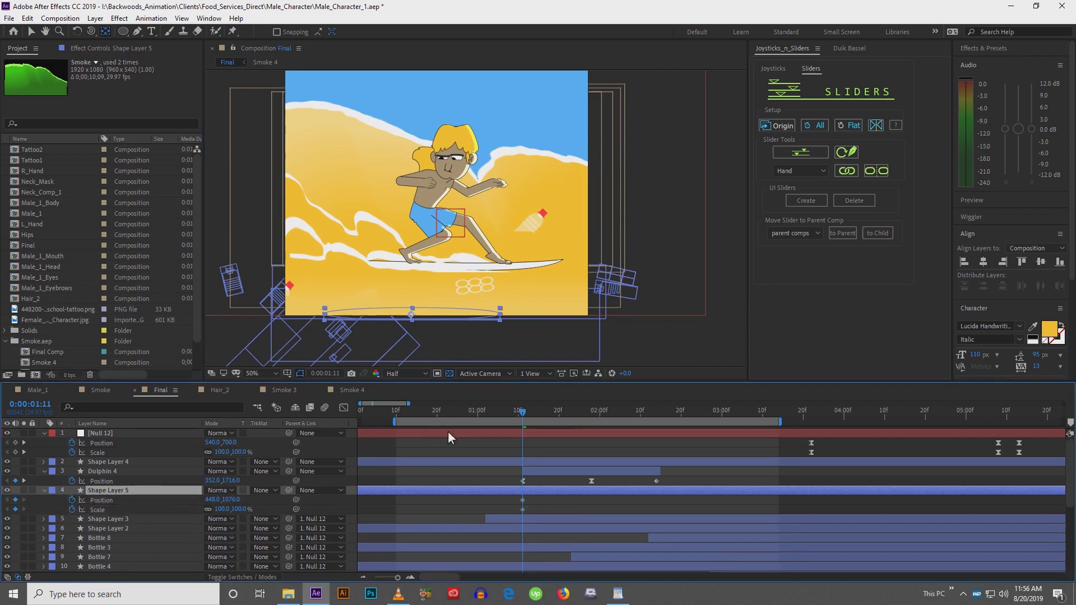
Keyframe the oval shadow's position at 0:00:01:24 and 0:00:01:16 so it follows the jumping dolphin
left_click_drag(528, 417, 577, 418)
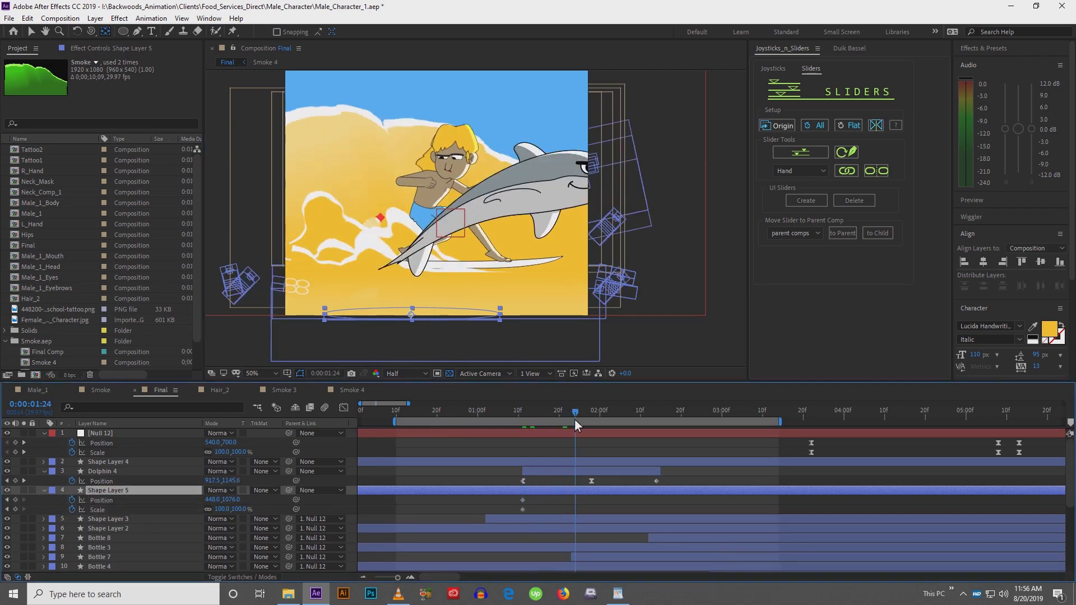
key("v")
left_click_drag(439, 315, 623, 299)
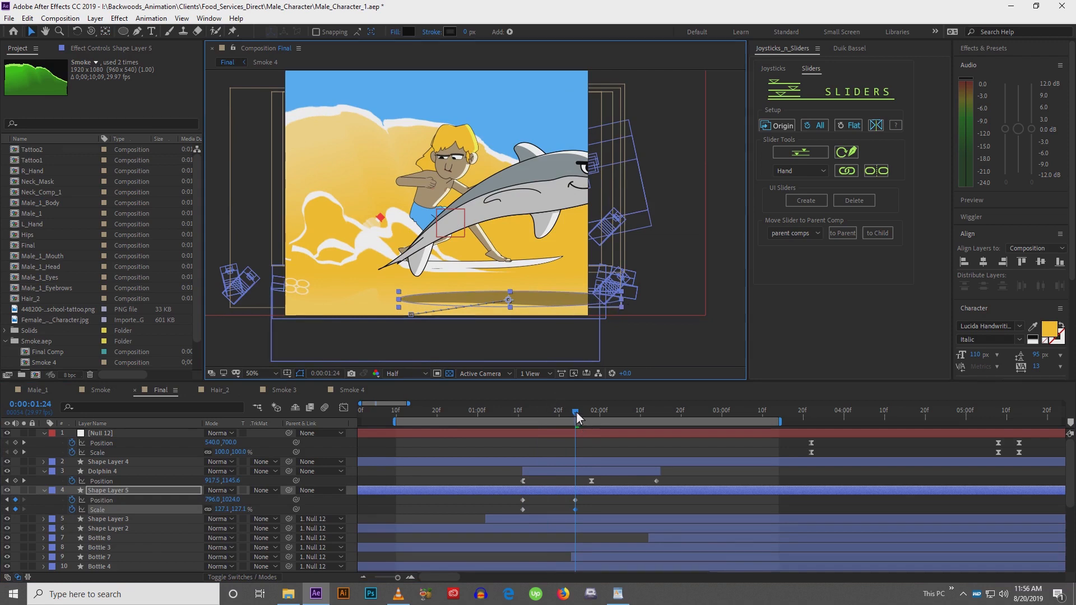
left_click_drag(576, 413, 542, 405)
left_click_drag(409, 316, 486, 301)
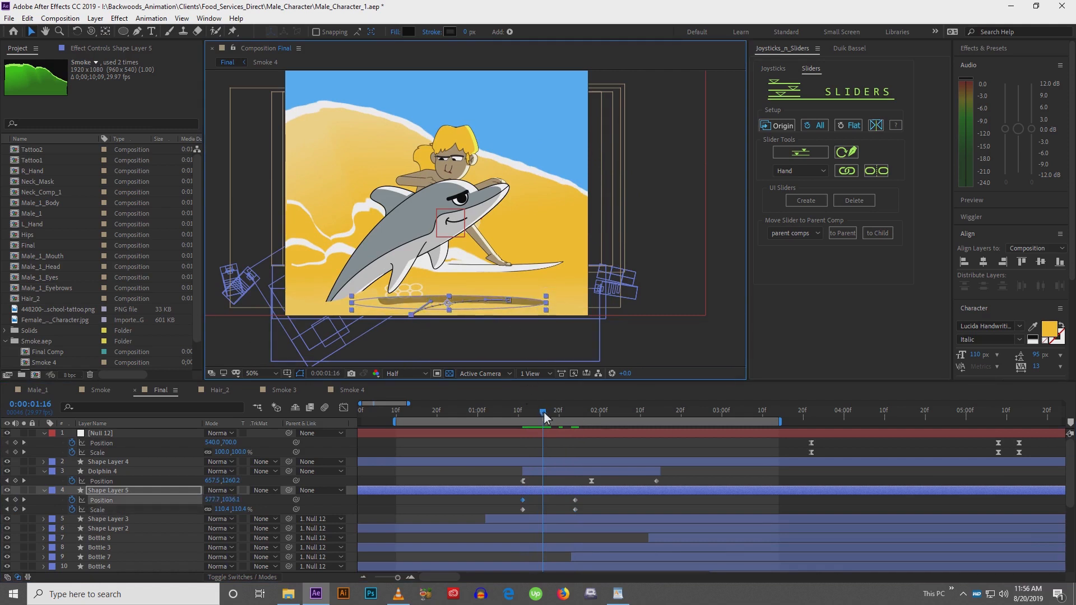
At 0:00:02:12, move the shadow past the frame's right edge and resize it to about -75.5% scale
left_click_drag(543, 412, 649, 431)
left_click_drag(541, 300, 728, 314)
key("ctrl+shift+KP_Add")
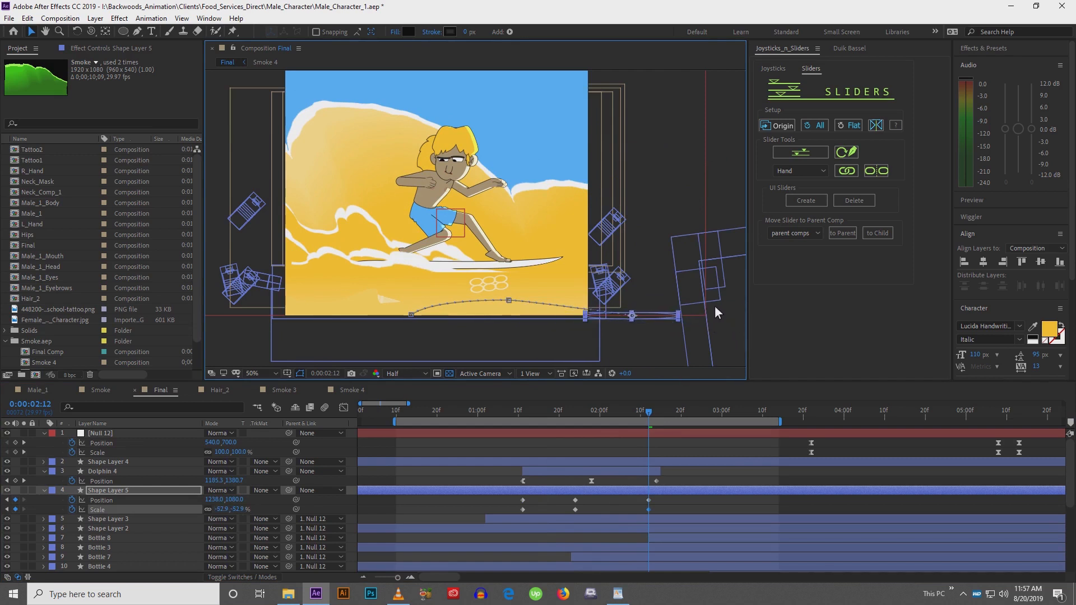
left_click_drag(598, 321, 552, 317)
left_click_drag(634, 308, 652, 304)
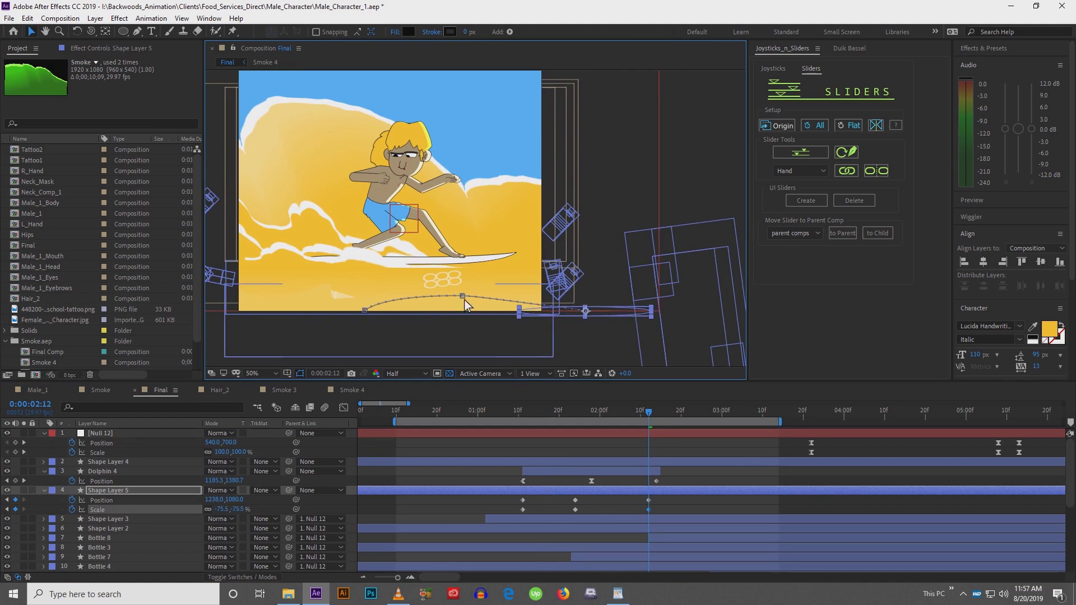
left_click_drag(464, 298, 537, 297)
Apply Easy Ease to Shape Layer 5's Position and Scale keyframes and preview the animation
left_click_drag(523, 504, 655, 511)
key("F9")
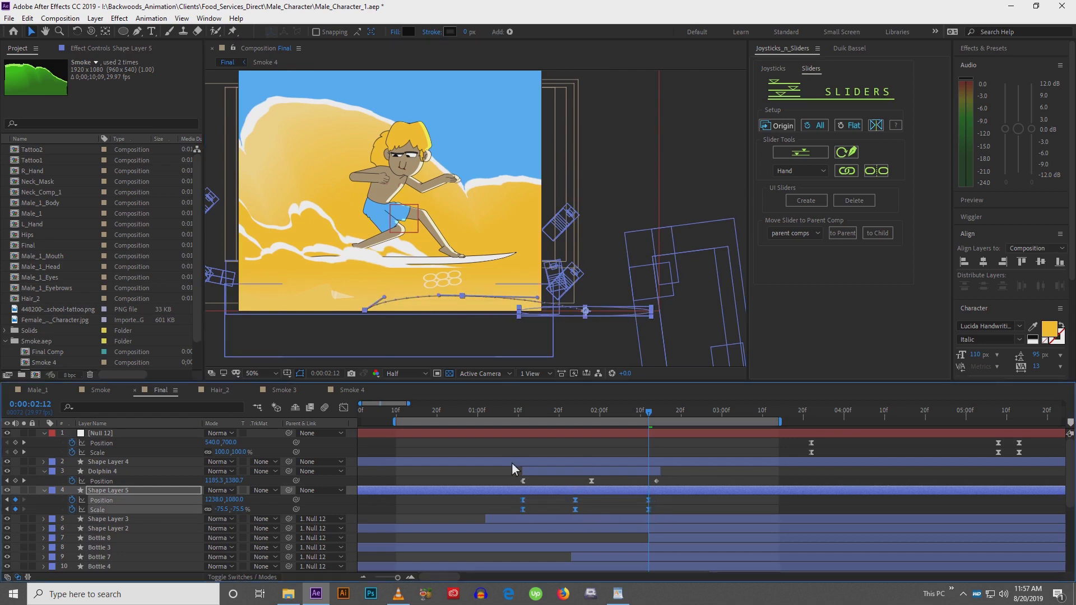
left_click(506, 475)
key("h")
left_click_drag(400, 258, 464, 285)
key("space")
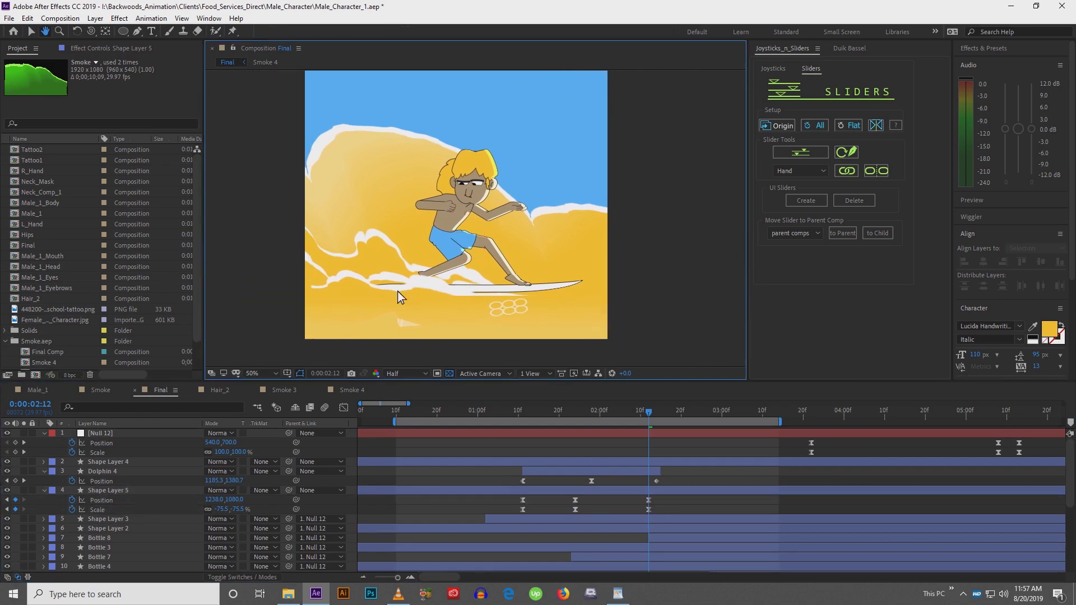
key("v")
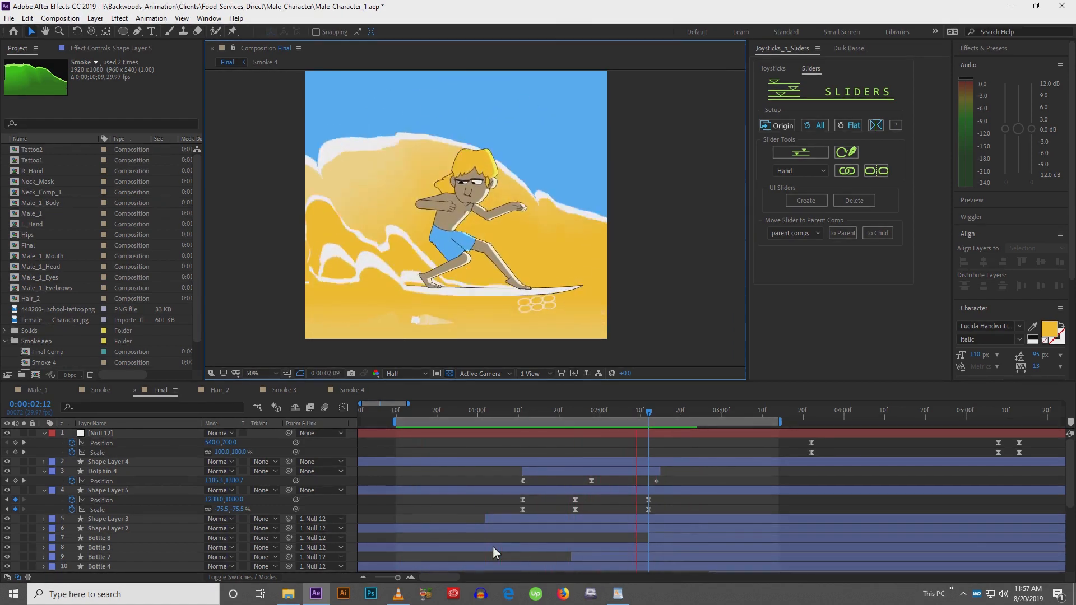
key("space")
At 0:00:02:12, nudge the shadow further right and set its scale to -109.5%
left_click(537, 413)
left_click_drag(540, 412, 648, 415)
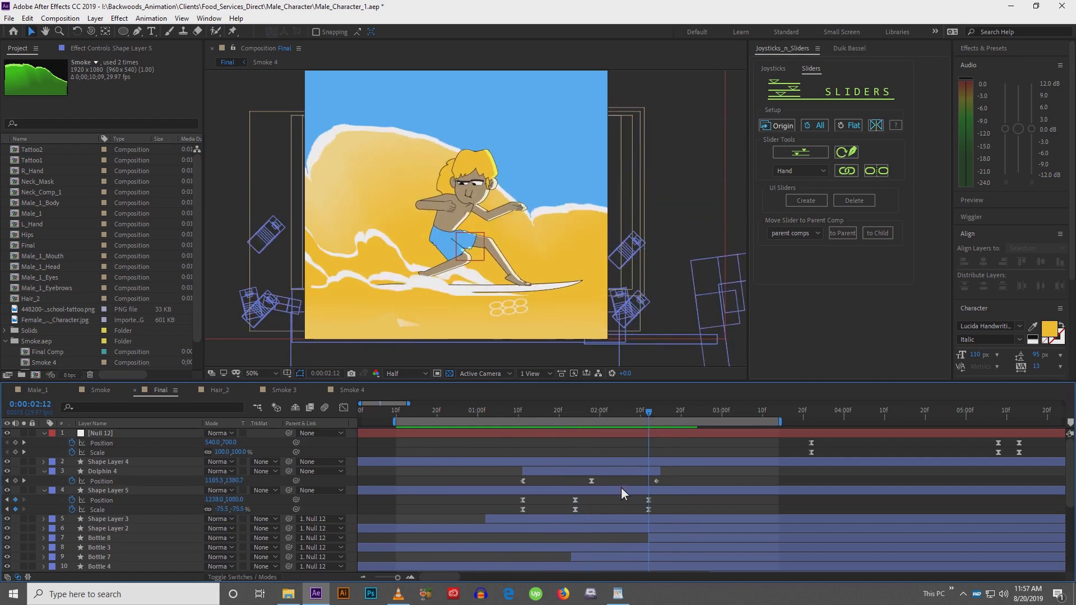
left_click(621, 491)
key("shift+Right")
key("shift+Right")
key("shift+Right")
key("shift+Right")
key("shift+Right")
key("shift+Right")
key("shift+Right")
key("shift+Right")
key("shift+Right")
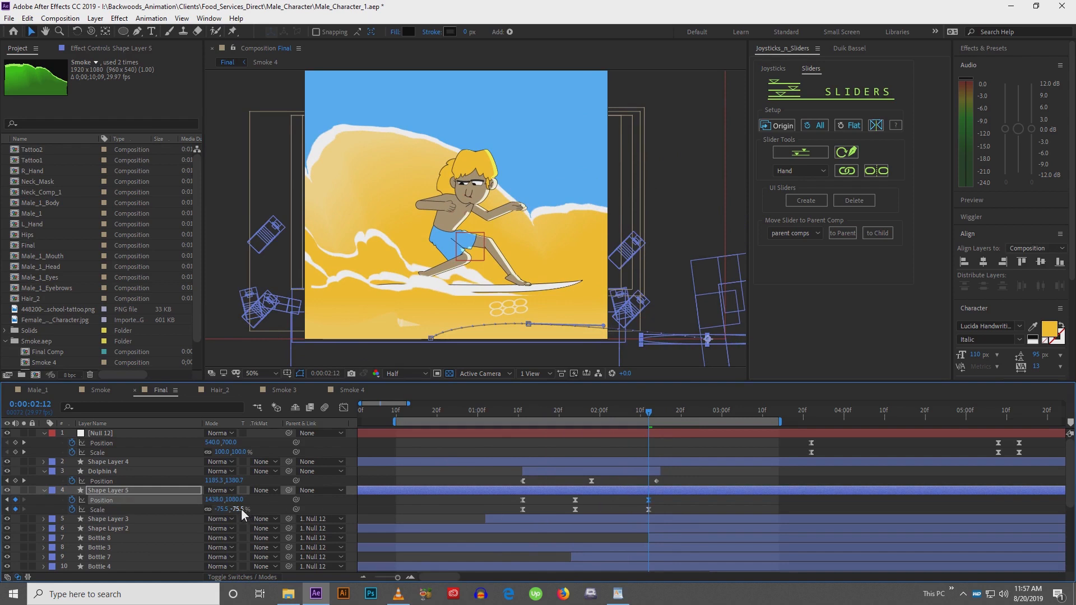
mouse_move(241, 509)
left_mouse_down()
mouse_move(251, 511)
mouse_move(224, 510)
left_mouse_up()
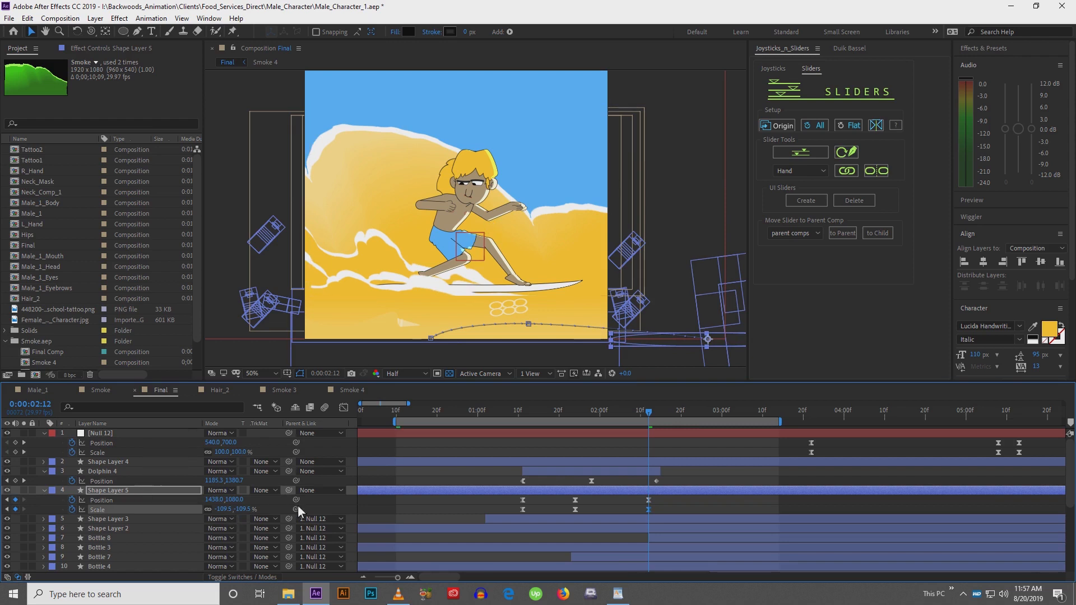
left_click(365, 509)
Draw a flat ellipse beneath the surfboard and give it a solid black fill
scroll(126, 515, "down", 3)
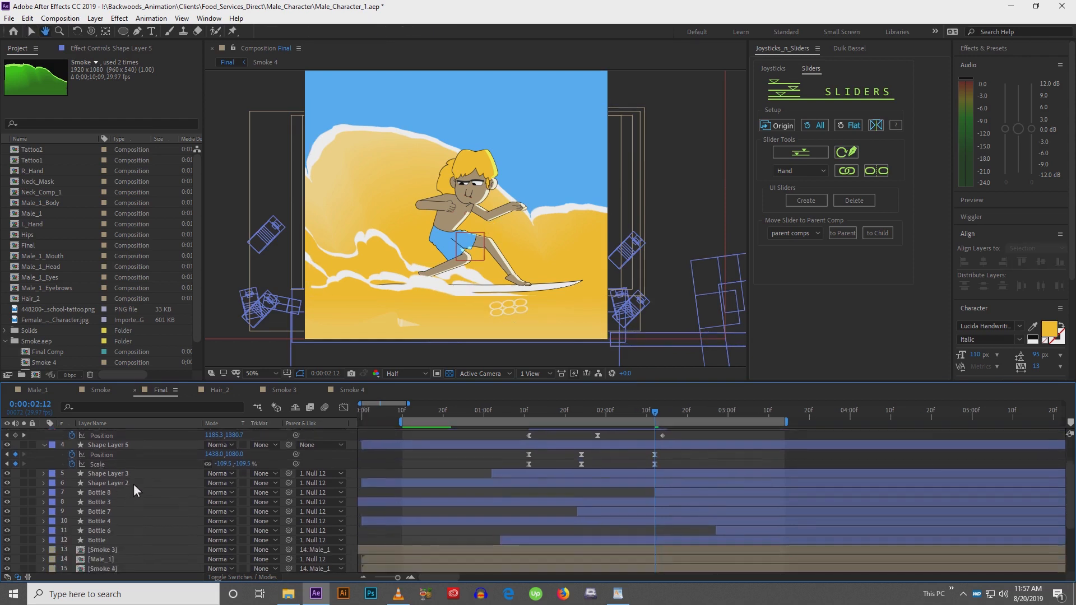
left_click(124, 31)
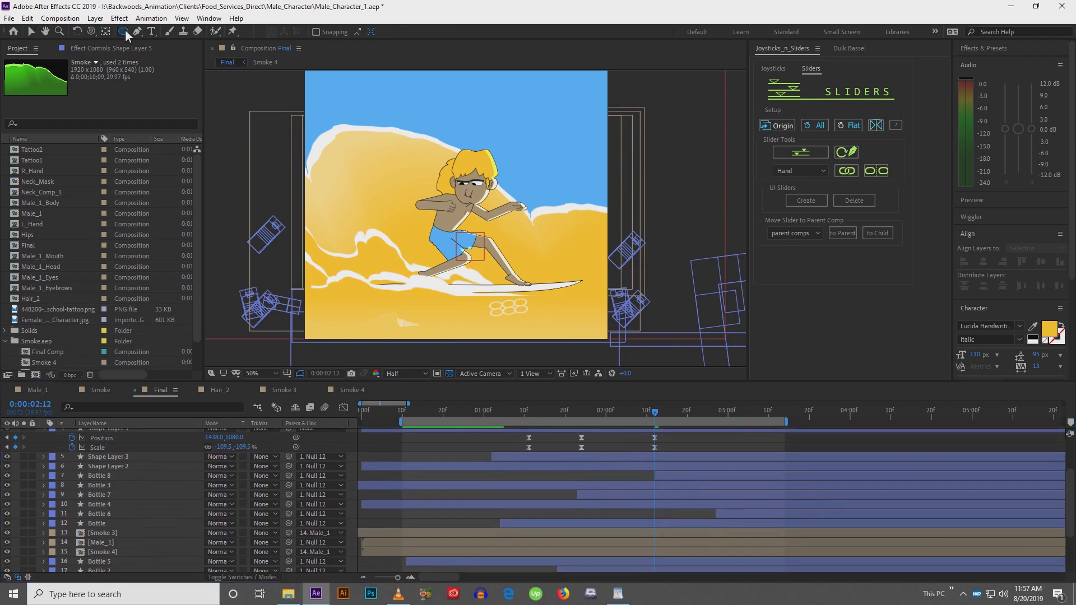
left_click_drag(376, 286, 591, 298)
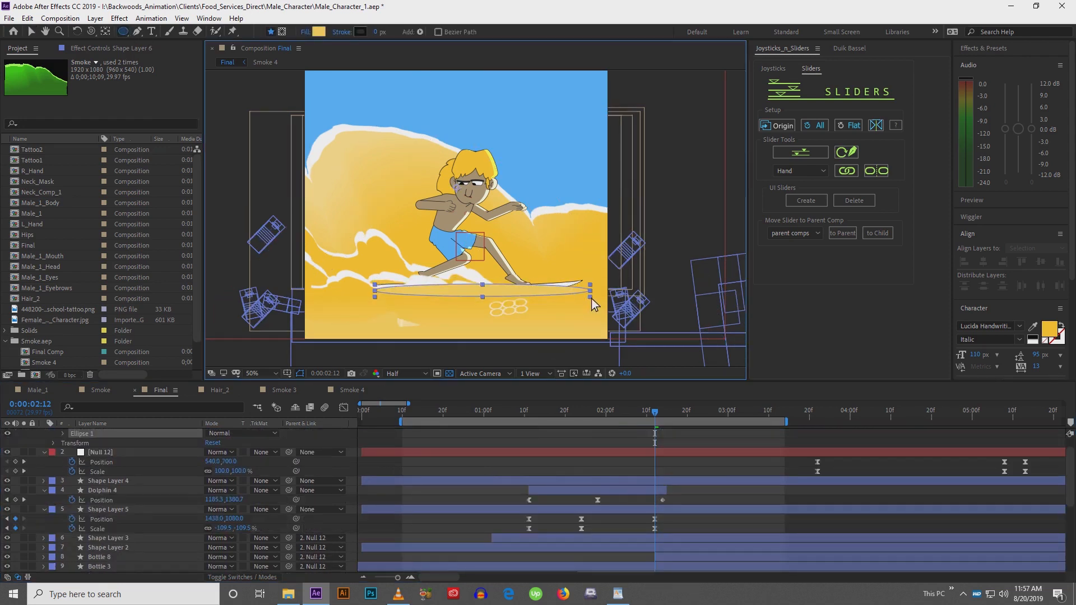
left_click(305, 31)
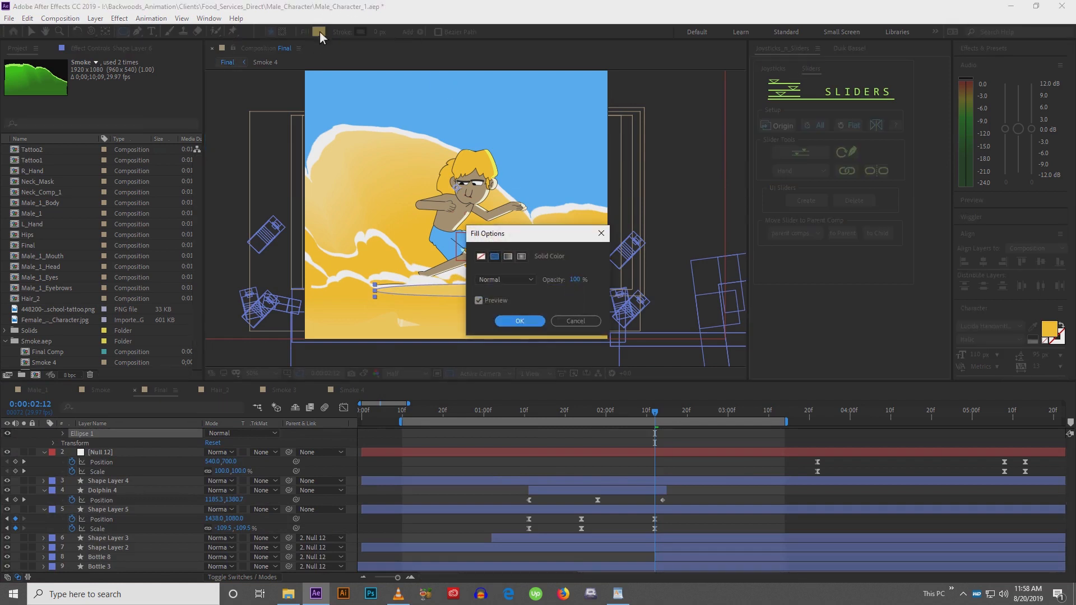
left_click(508, 322)
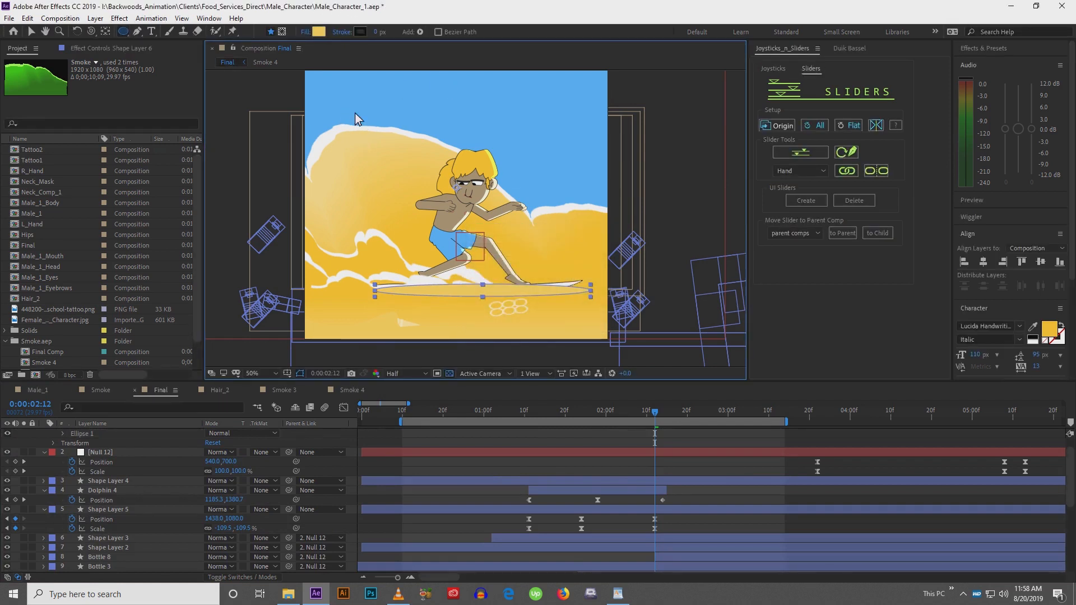
left_click(318, 33)
left_click_drag(650, 424, 605, 538)
left_click(866, 355)
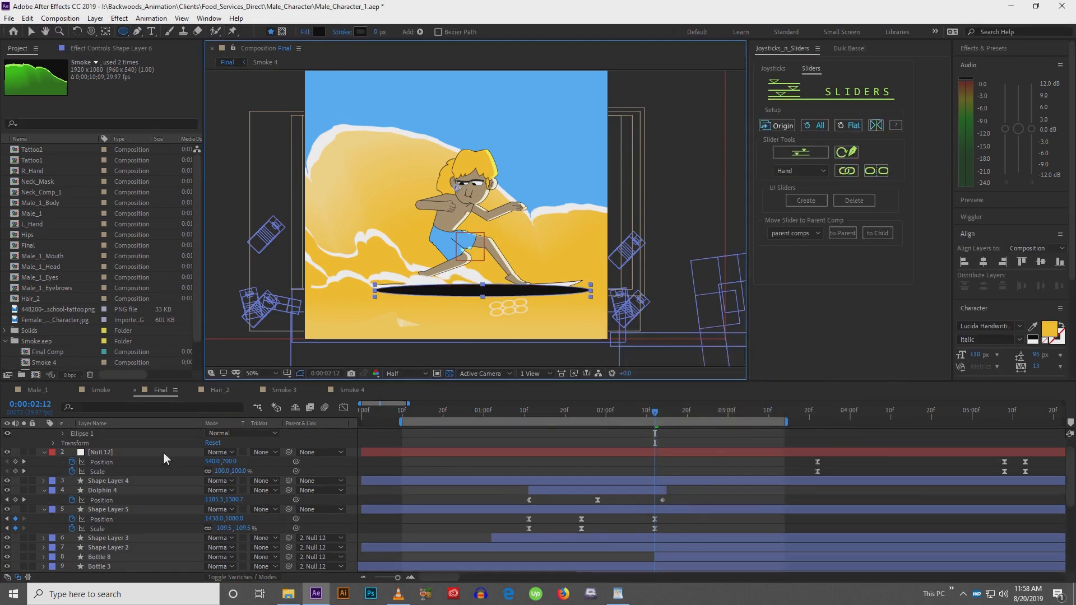
Set the new ellipse layer's opacity to 40%
scroll(163, 451, "up", 2)
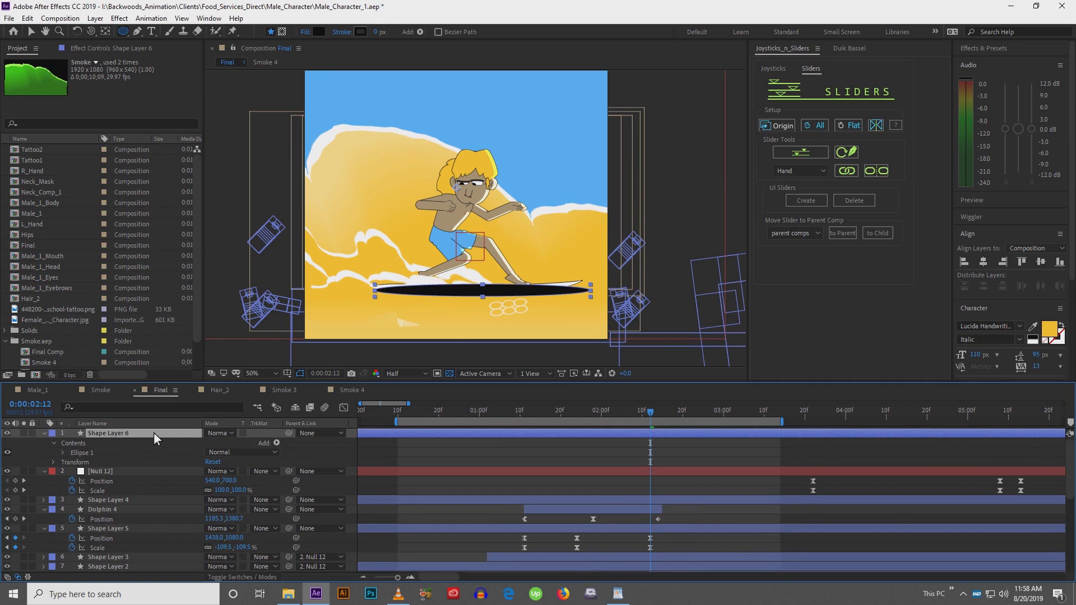
key("t")
left_click(213, 444)
type("4")
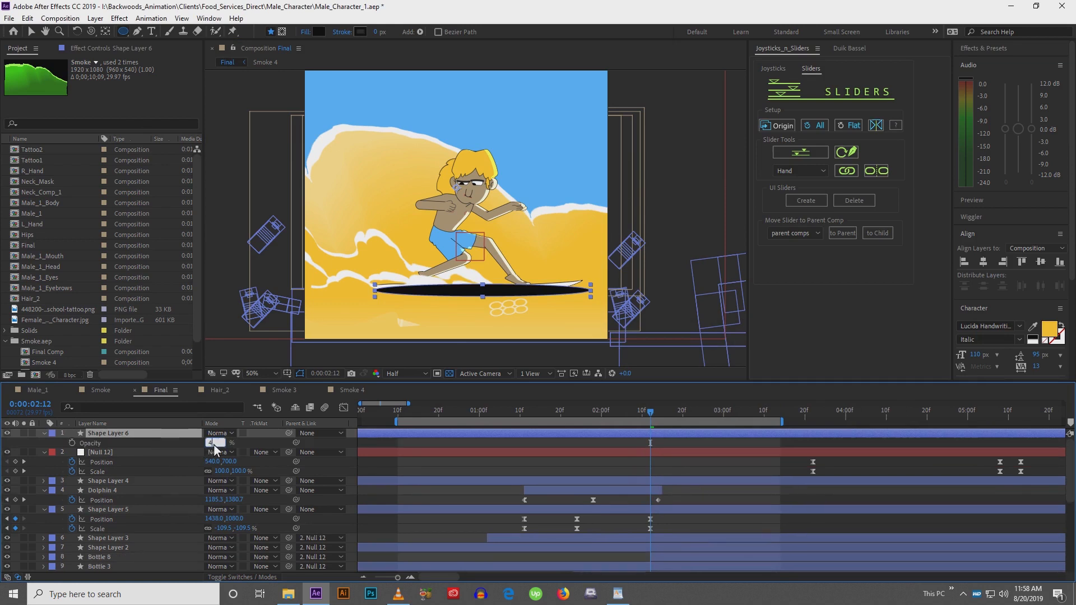
type("0")
key("Return")
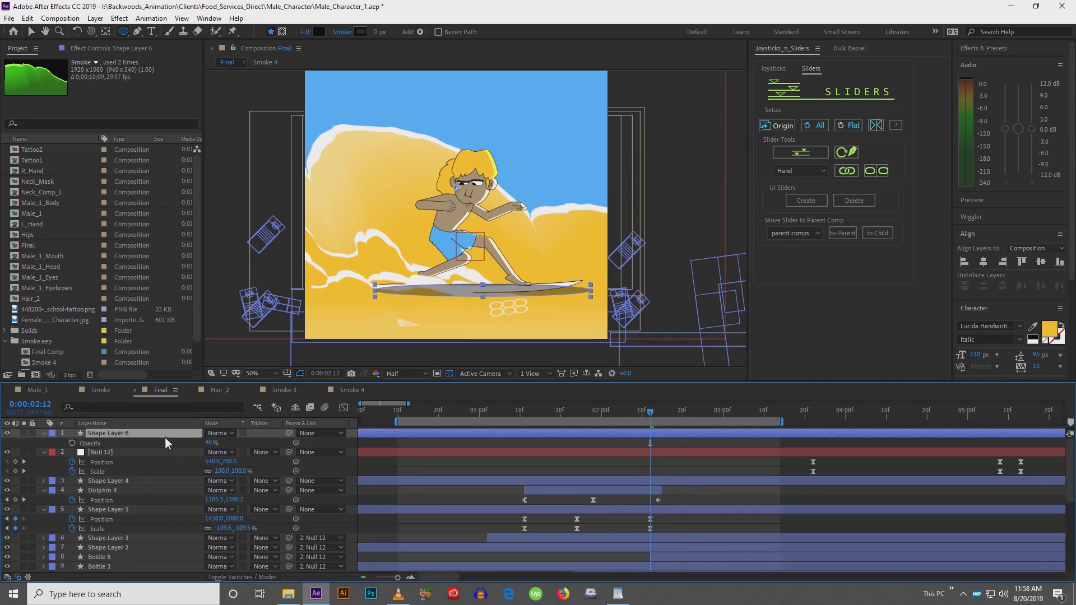
Move Shape Layer 6 down below the surfer layers and parent it to Male_1
left_click_drag(165, 436, 158, 505)
left_click(375, 522)
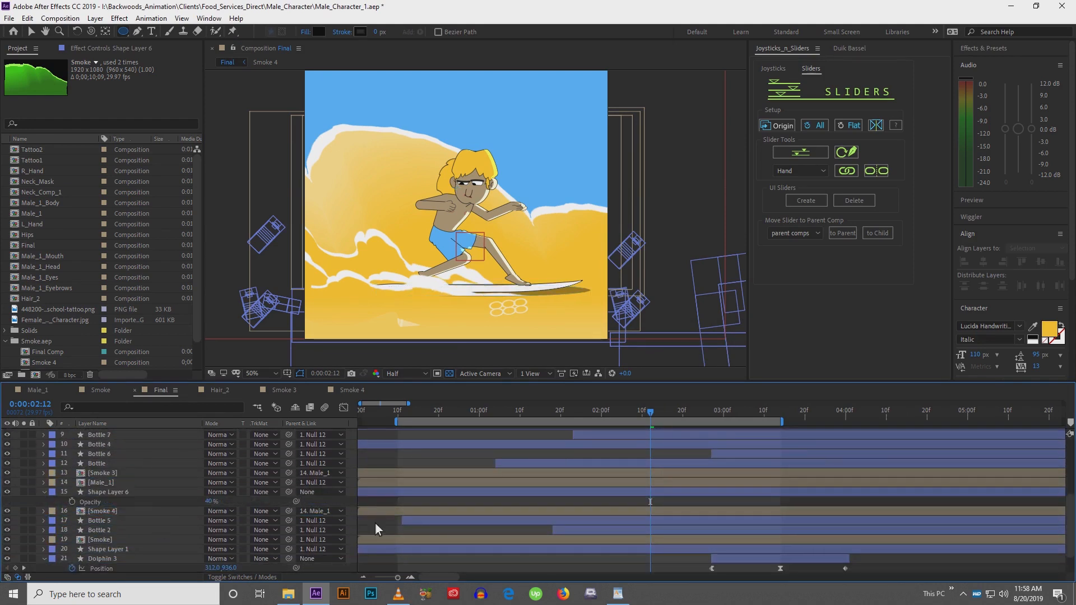
left_click(106, 492)
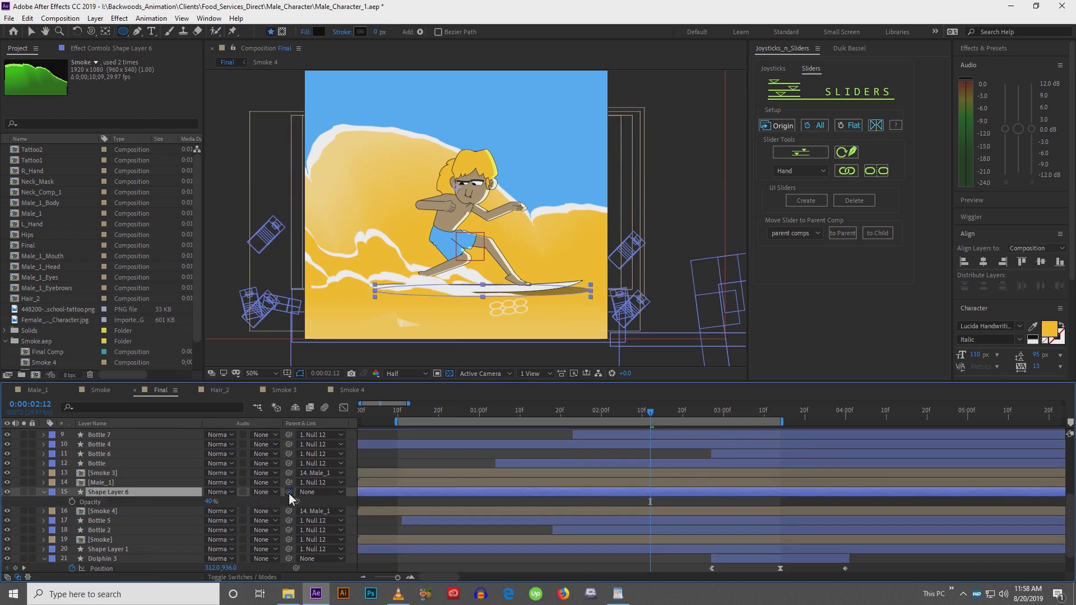
left_click_drag(288, 492, 153, 486)
Preview the animation and nudge the board shadow slightly down beneath the surfboard
key("space")
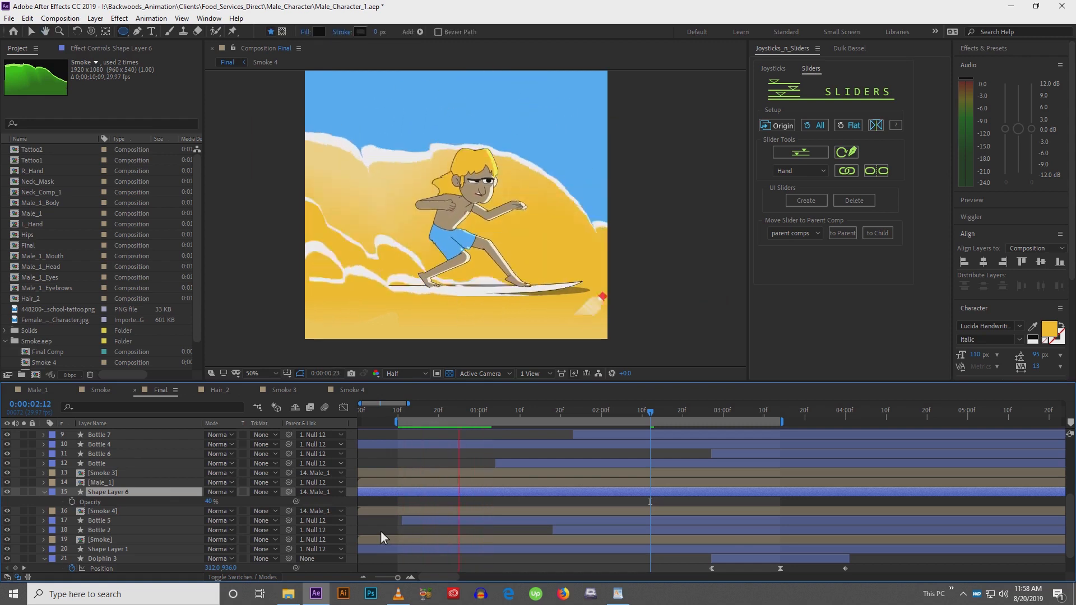
key("space")
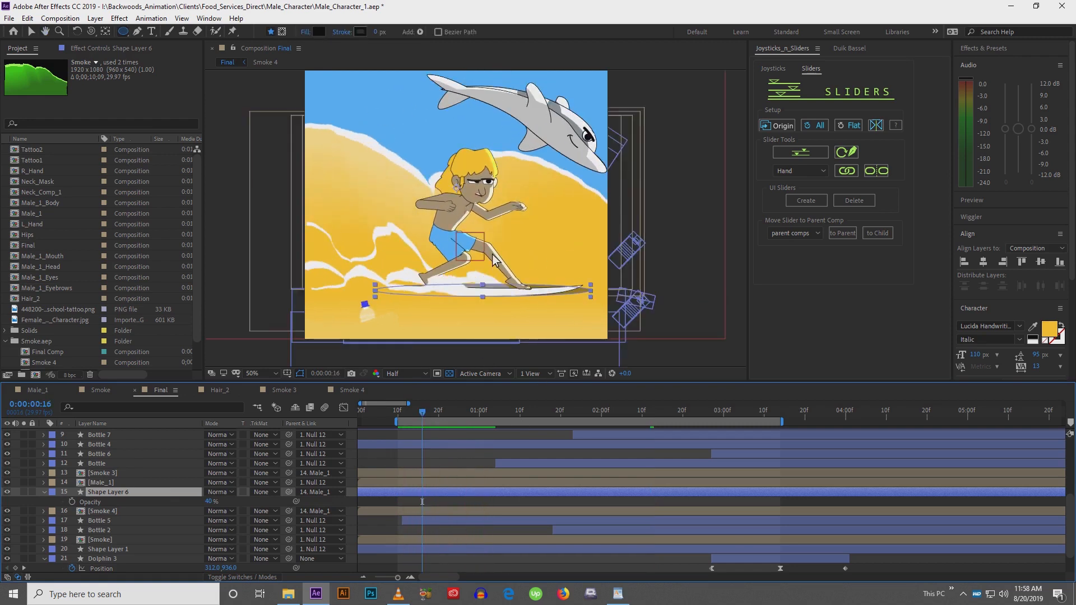
scroll(498, 264, "up", 2)
key("v")
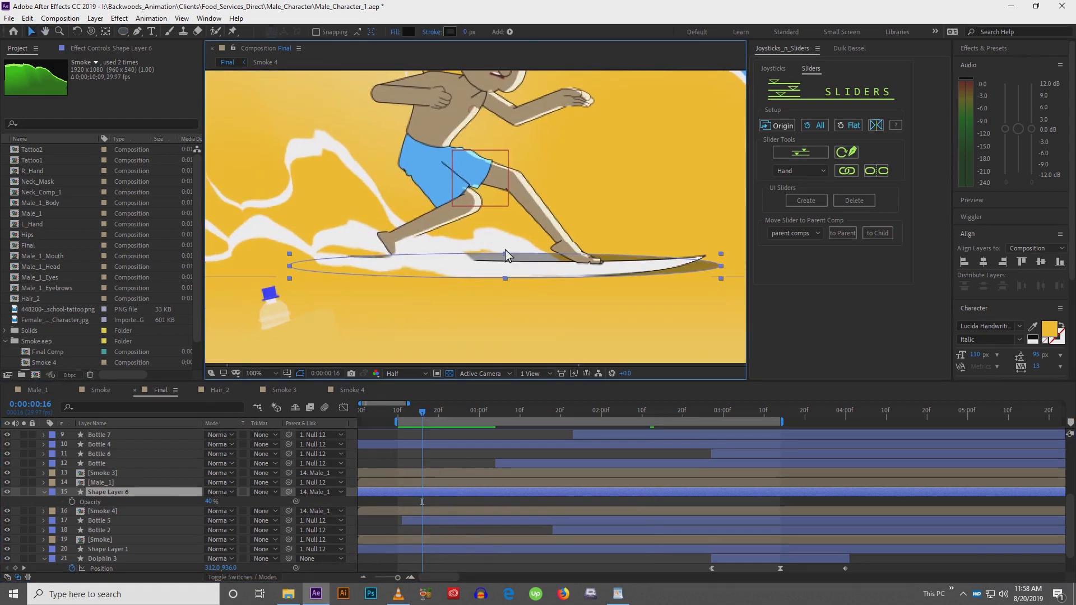
left_click(506, 255)
left_click_drag(507, 262, 516, 273)
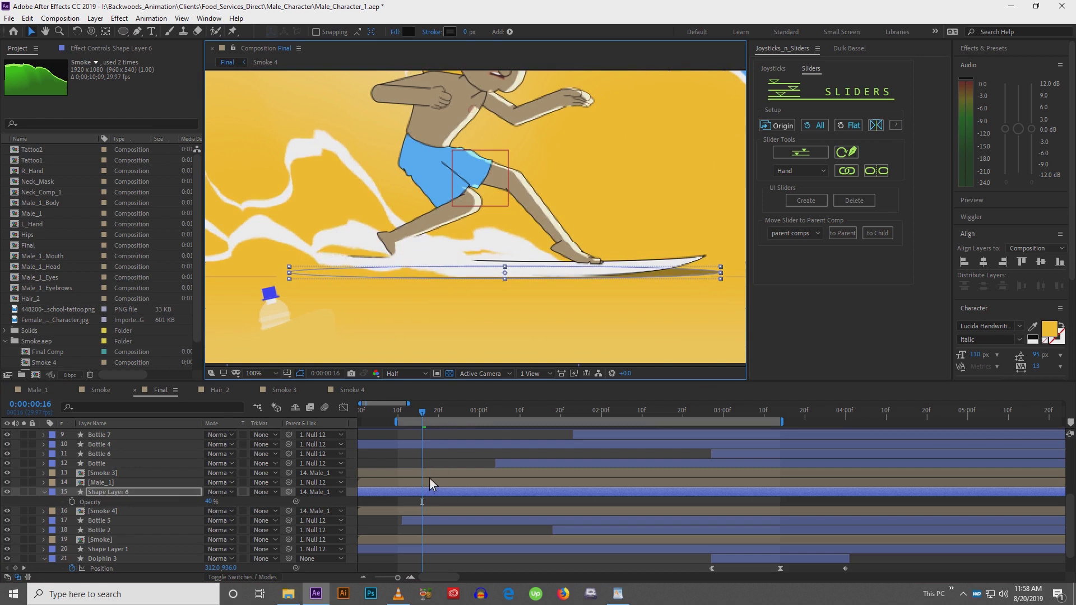
Zoom the composition view out and preview the animation
left_click(429, 476)
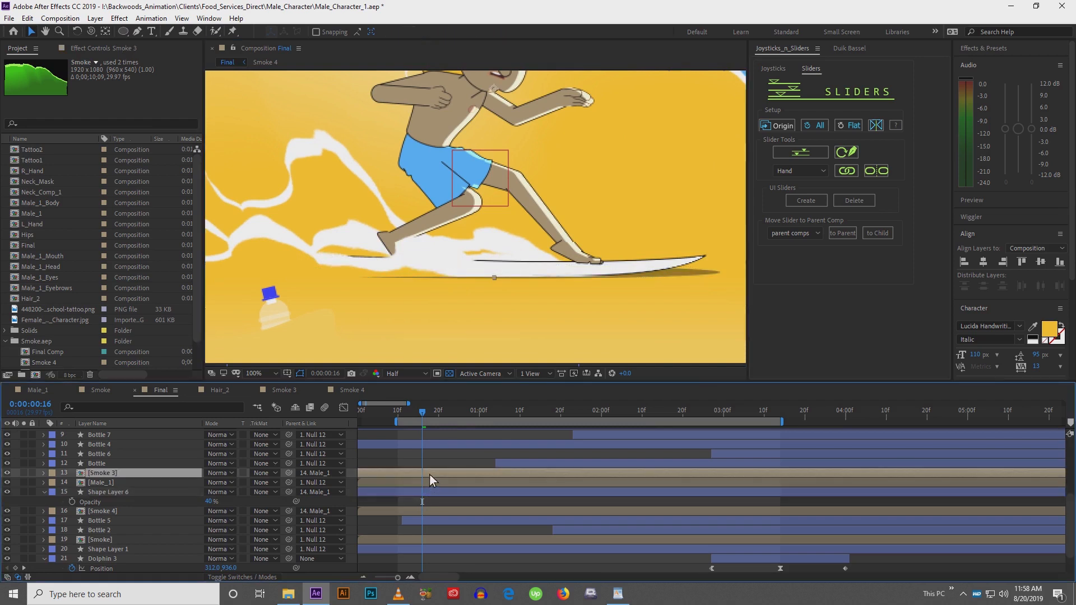
left_click(399, 528)
key("comma")
key("comma")
key("comma")
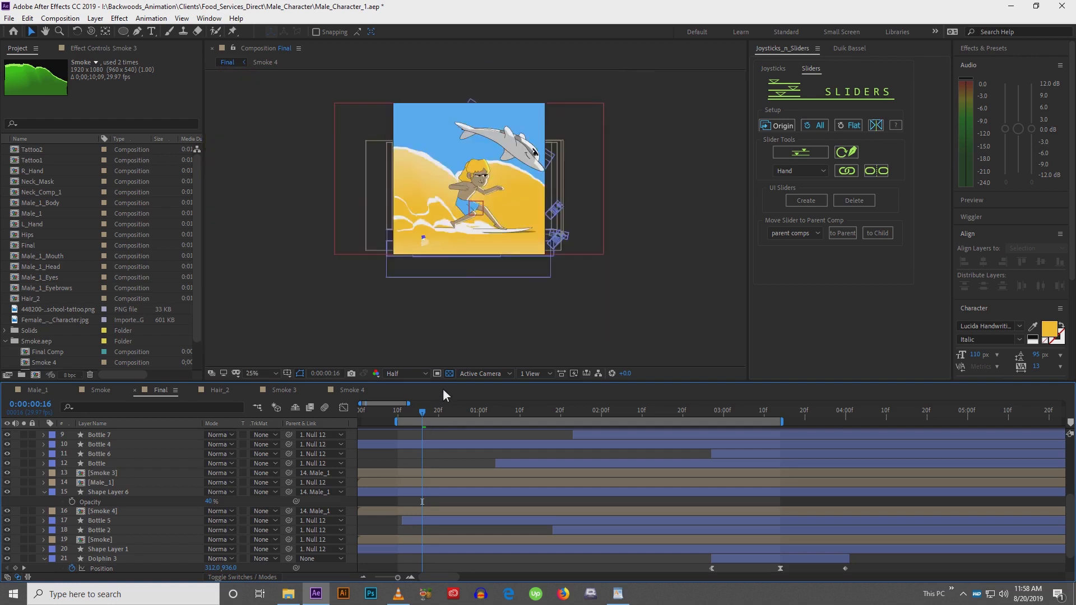
key("period")
key("period")
key("comma")
key("comma")
left_click_drag(493, 267, 500, 289)
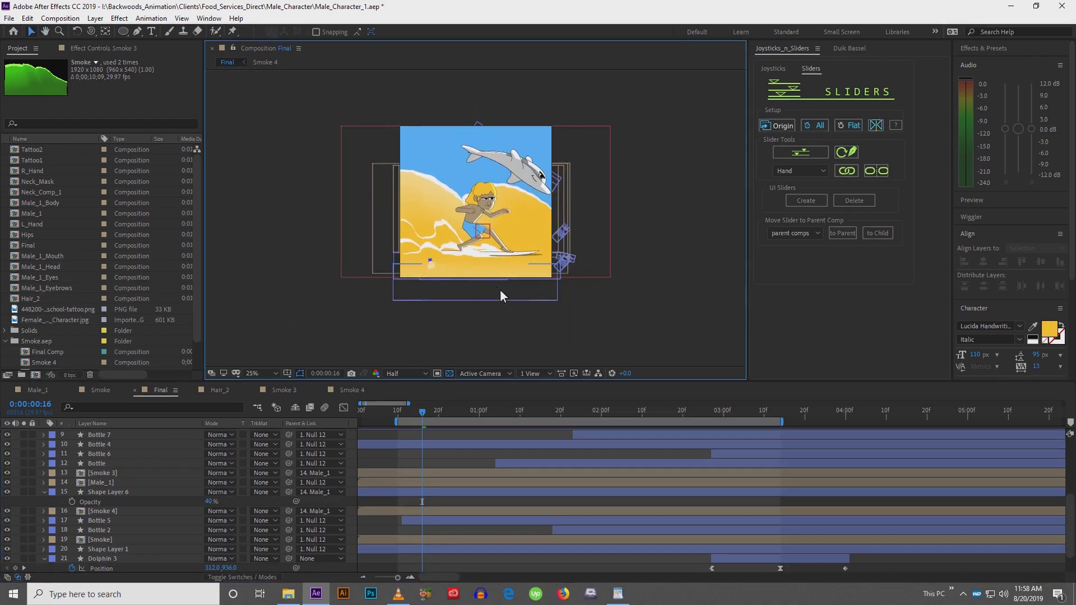
key("period")
key("space")
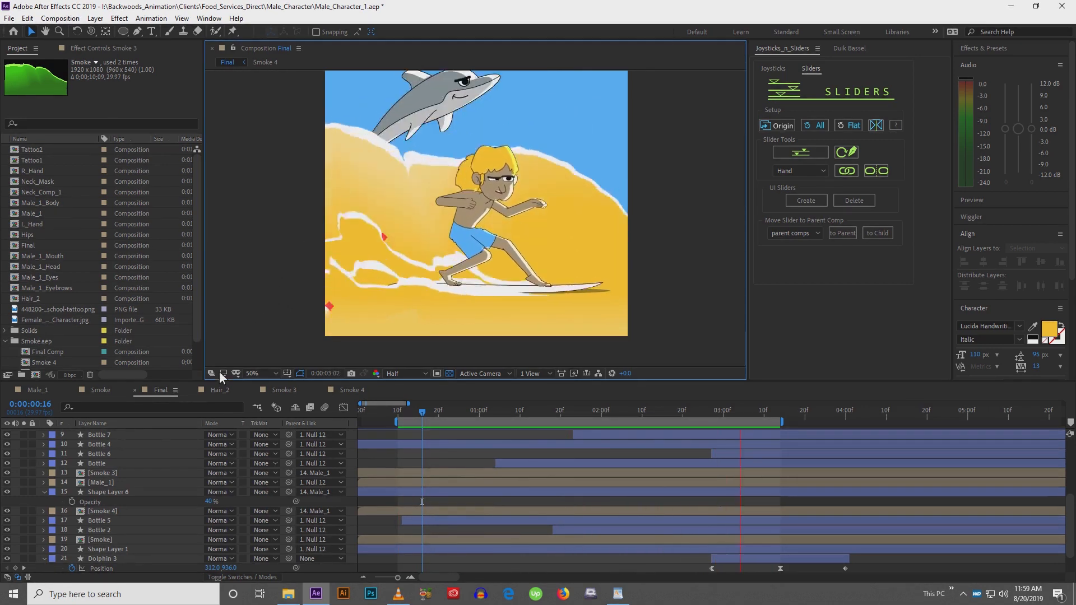
Browse the layer stack to locate the animated wave shape layers and their keyframes
left_click(126, 494)
left_click(126, 494)
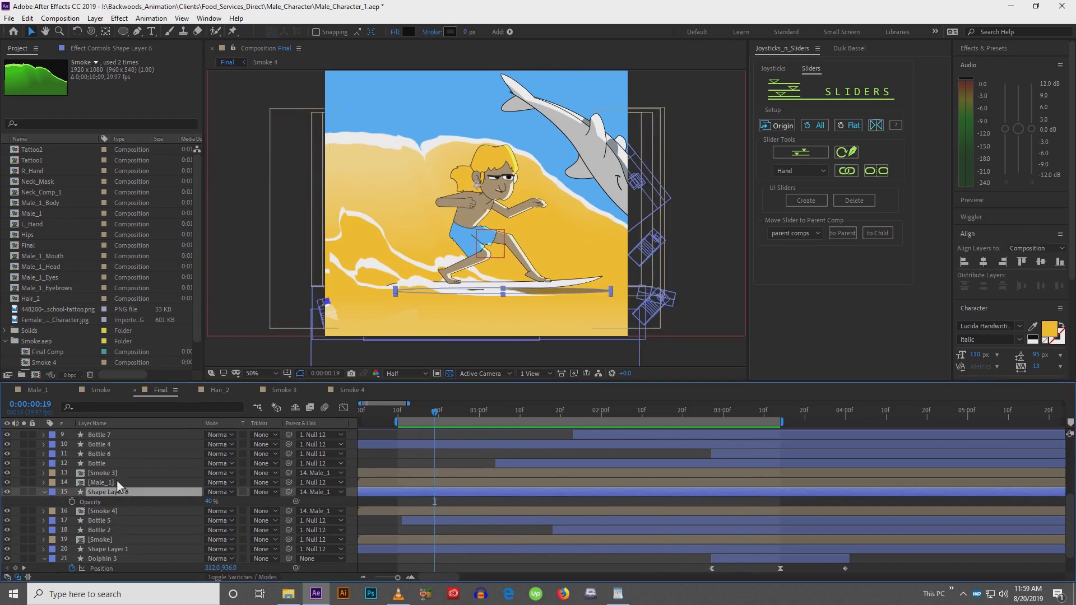
left_click(120, 511)
left_click(120, 520)
left_click(119, 549)
key("h")
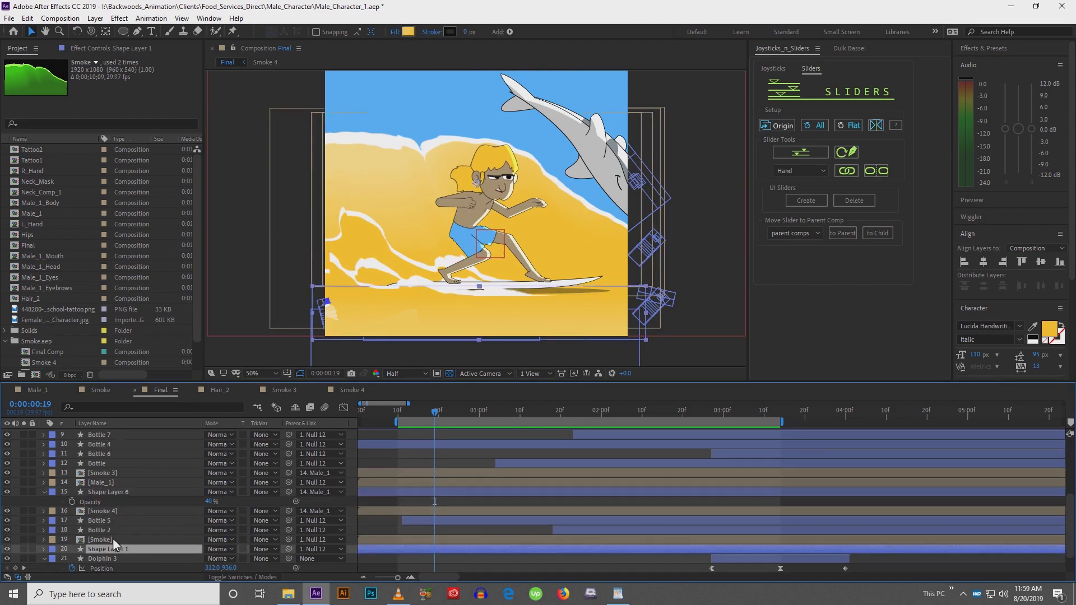
scroll(129, 560, "down", 1)
left_click_drag(128, 522, 134, 601)
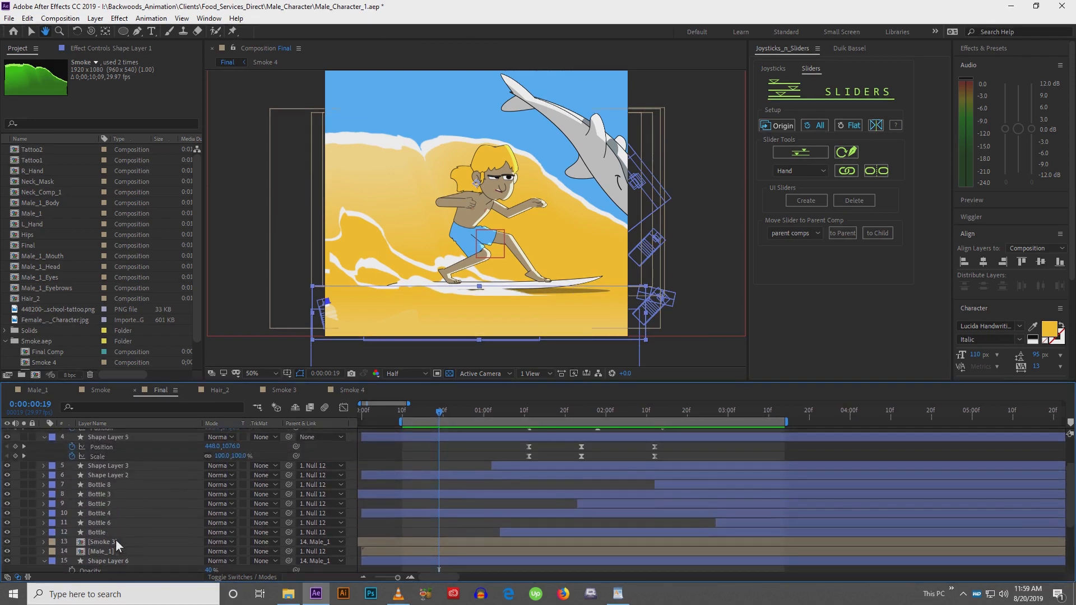
left_click(106, 478)
left_click(111, 466)
left_click_drag(112, 469, 123, 534)
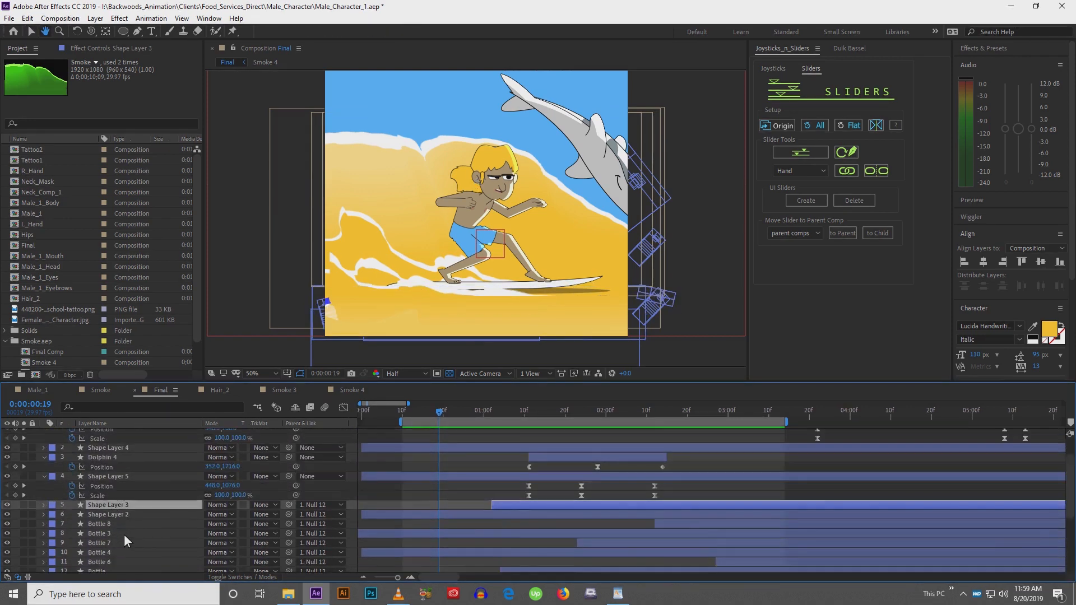
left_click(107, 463)
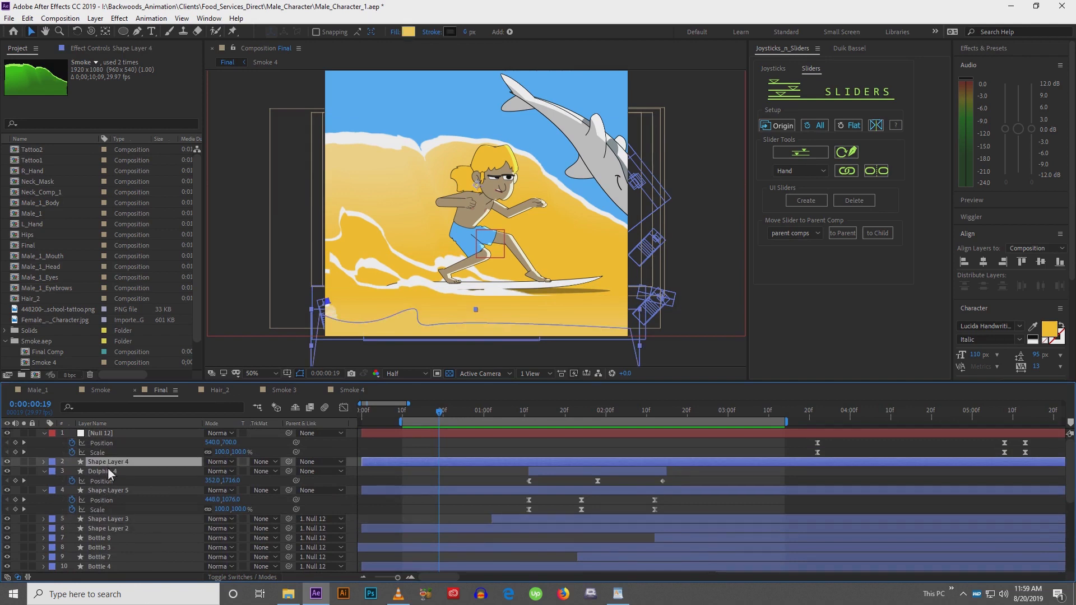
left_click(108, 472, "ctrl")
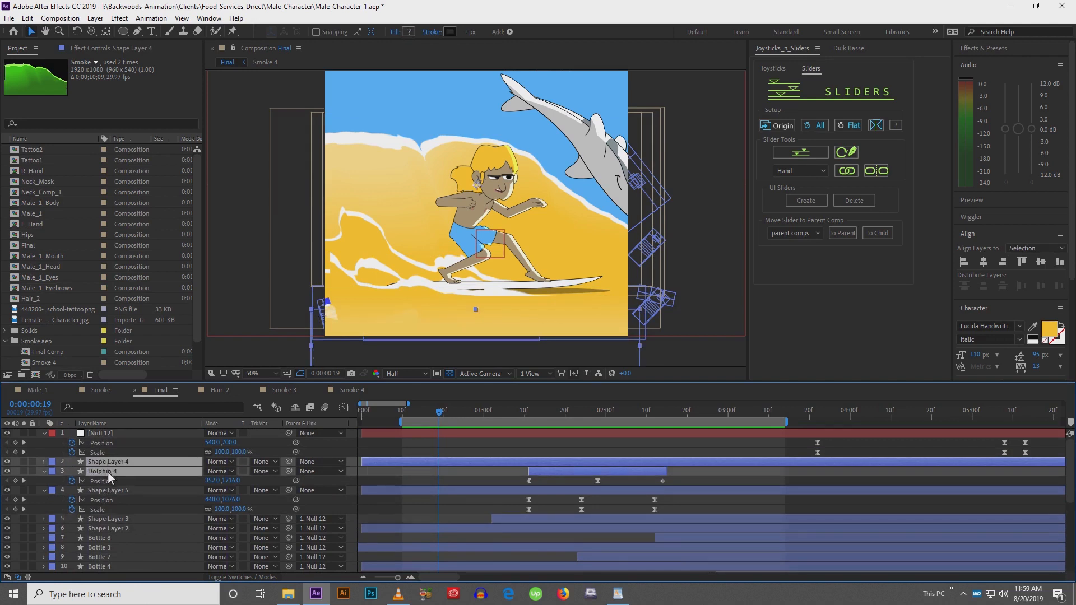
left_click(109, 491)
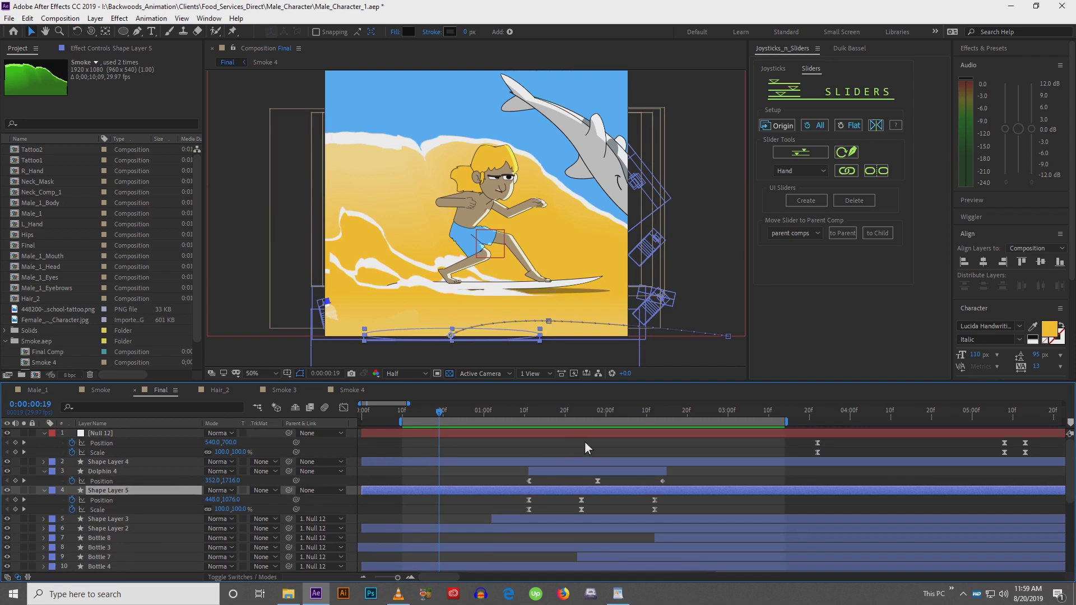
Trim Shape Layer 5's out point to 0:00:02:14, at its last keyframe
left_click(532, 409)
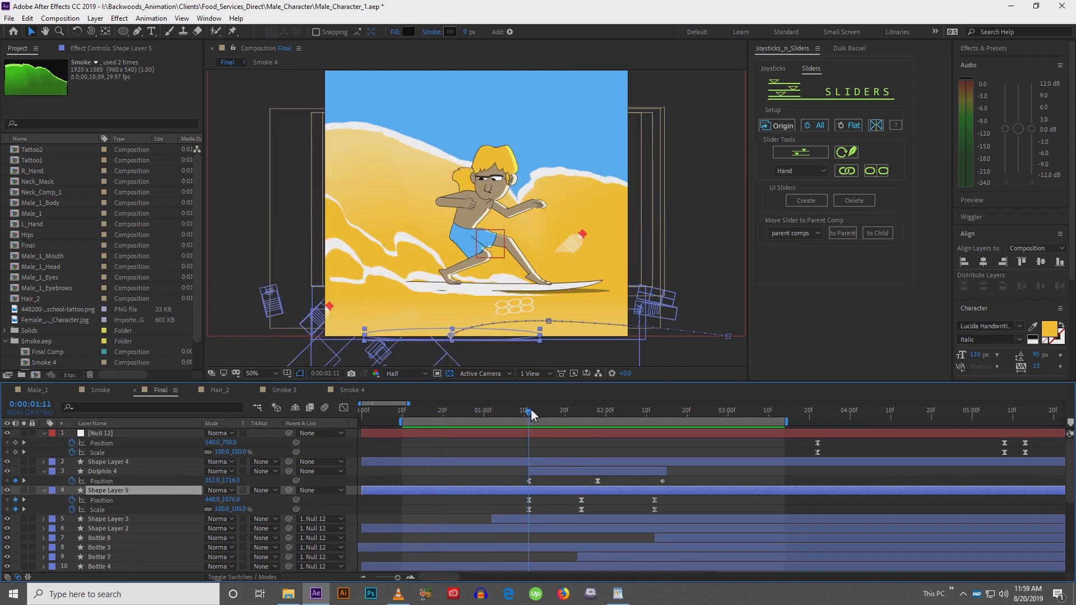
left_click(654, 409)
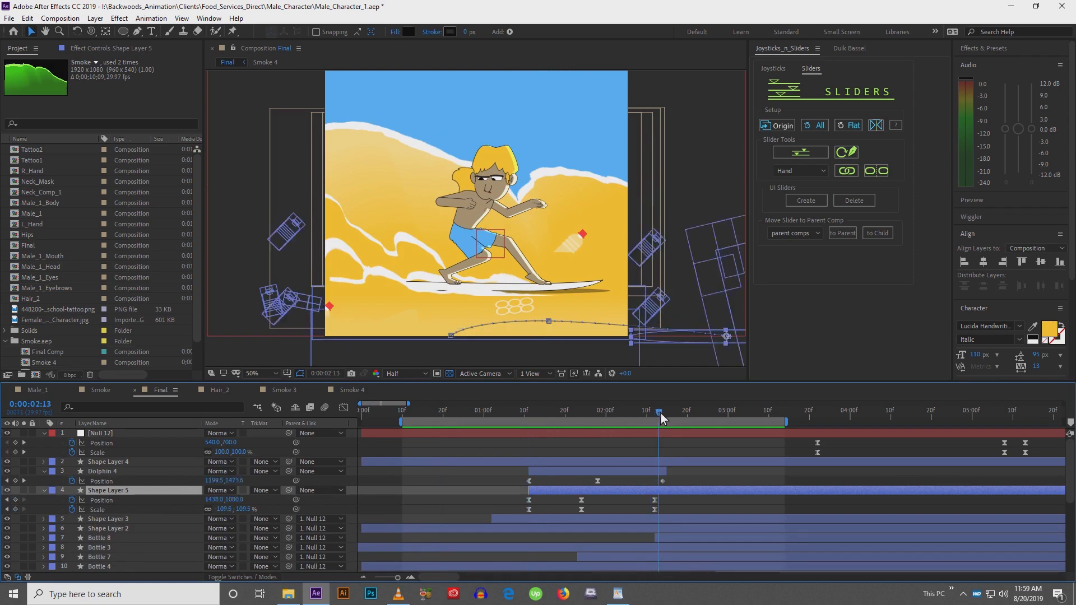
left_click(663, 414)
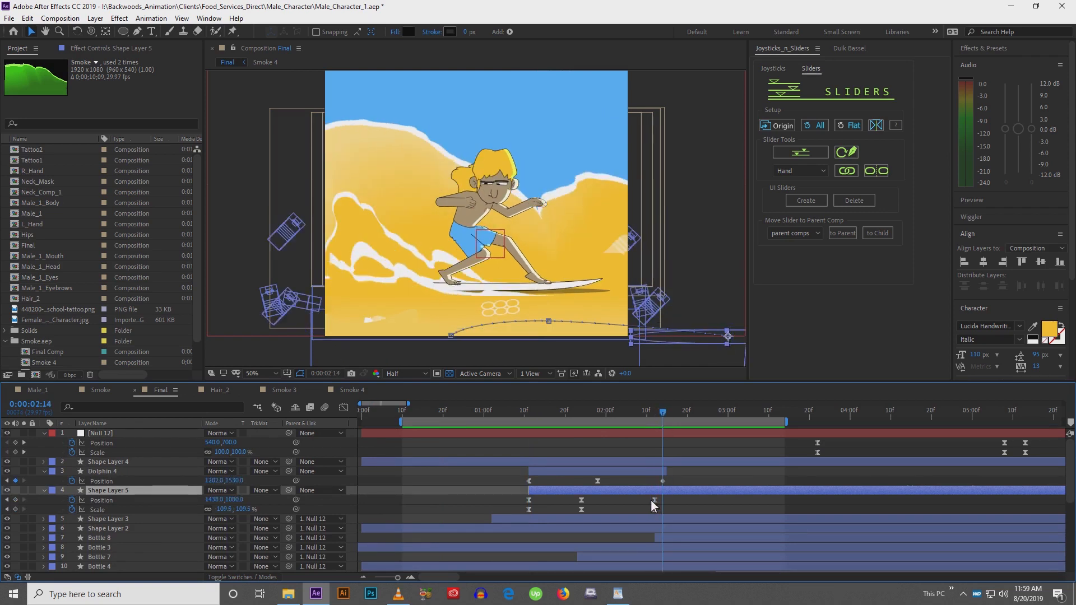
left_click_drag(647, 497, 665, 512)
key("alt+bracketright")
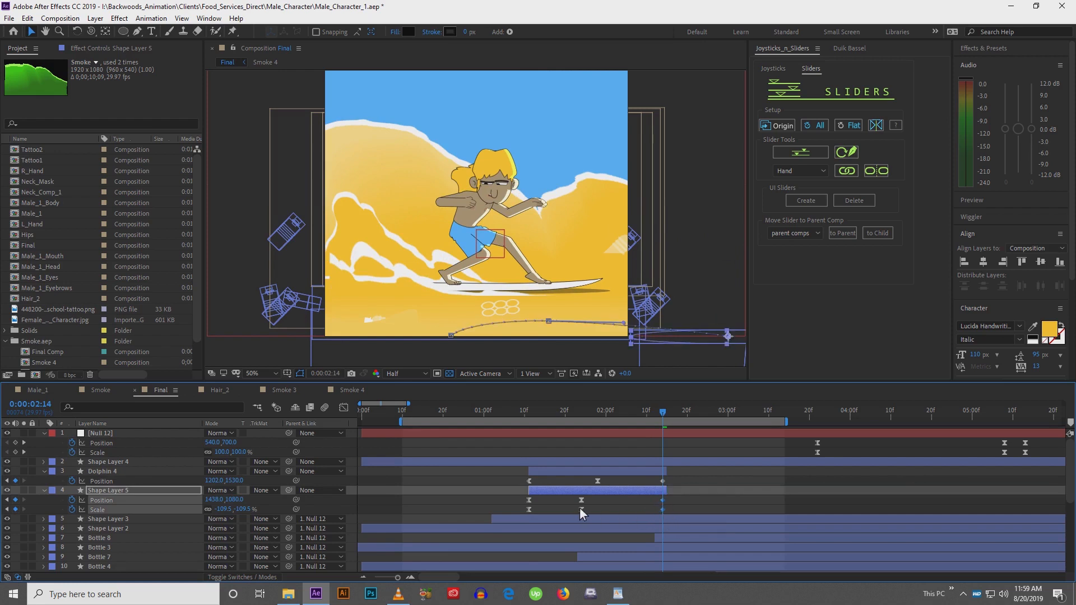
At Shape Layer 5's first keyframe, nudge its position left and down to 368,1116
left_click_drag(539, 496, 527, 515)
left_click(529, 510, "ctrl")
left_click_drag(597, 412, 529, 428)
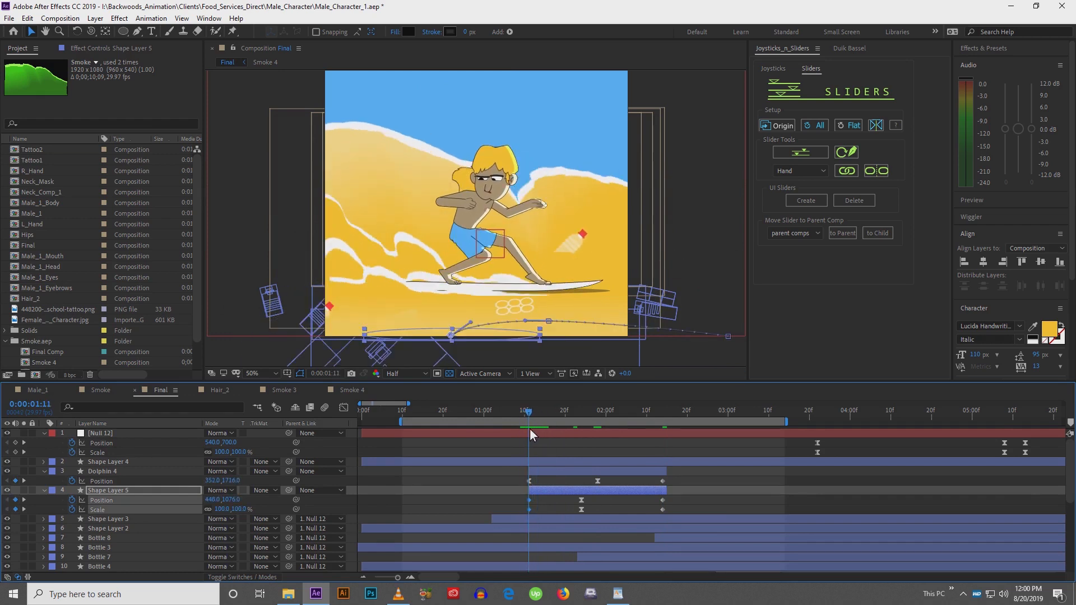
left_click(547, 492)
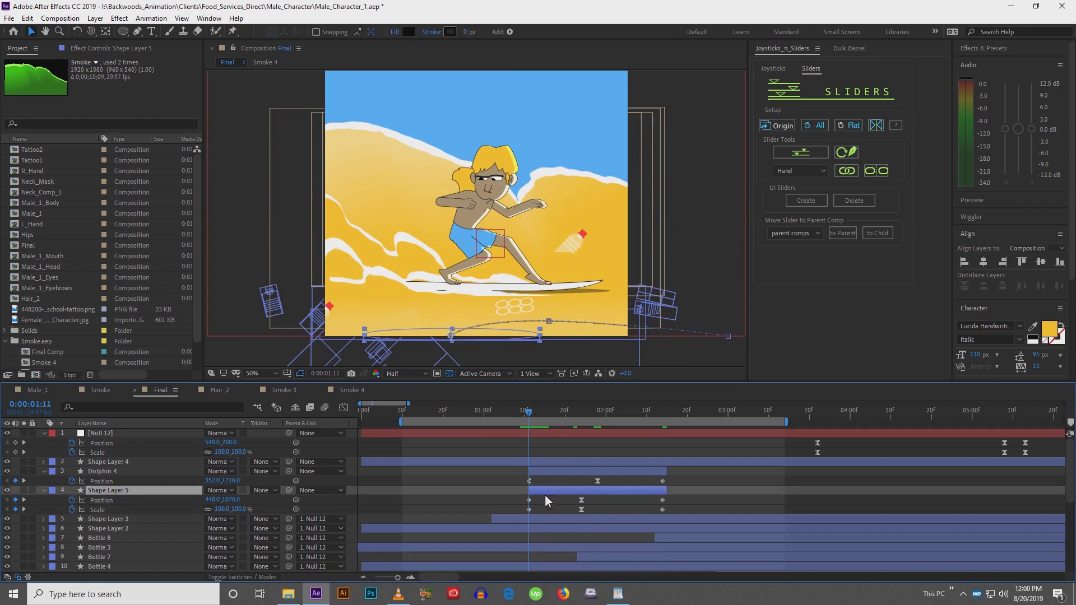
key("shift+Left")
key("shift+Left")
key("shift+Left")
key("shift+Left")
key("shift+Left")
key("shift+Left")
key("shift+Left")
key("shift+Left")
key("shift+Left")
key("shift+Left")
key("shift+Left")
key("shift+Down")
key("shift+Down")
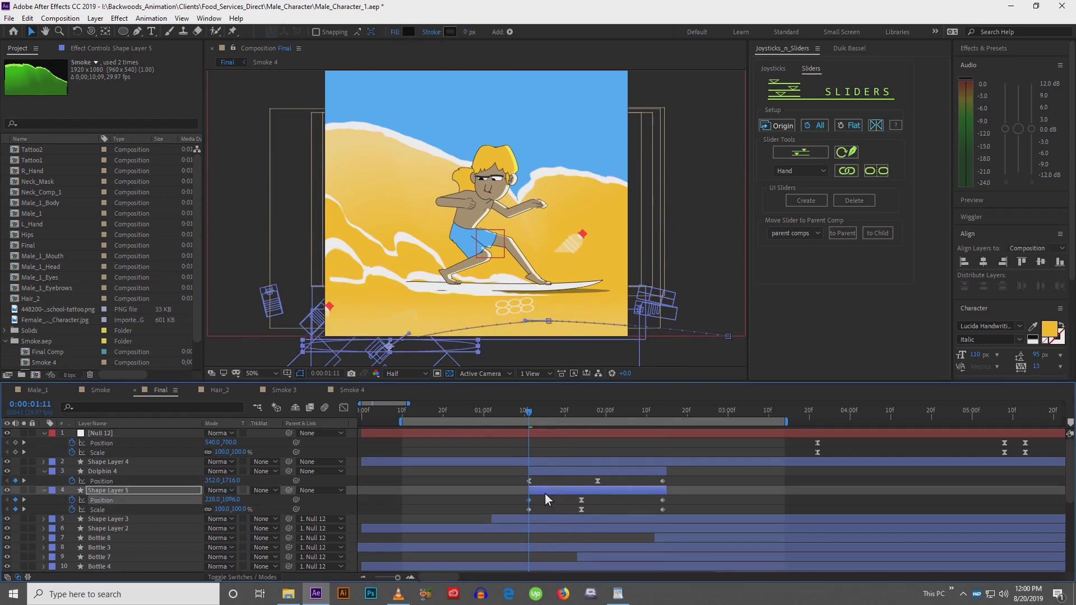
key("shift+Left")
key("shift+Left")
key("shift+Left")
key("shift+Left")
key("shift+Left")
key("shift+Left")
key("shift+Down")
key("shift+Down")
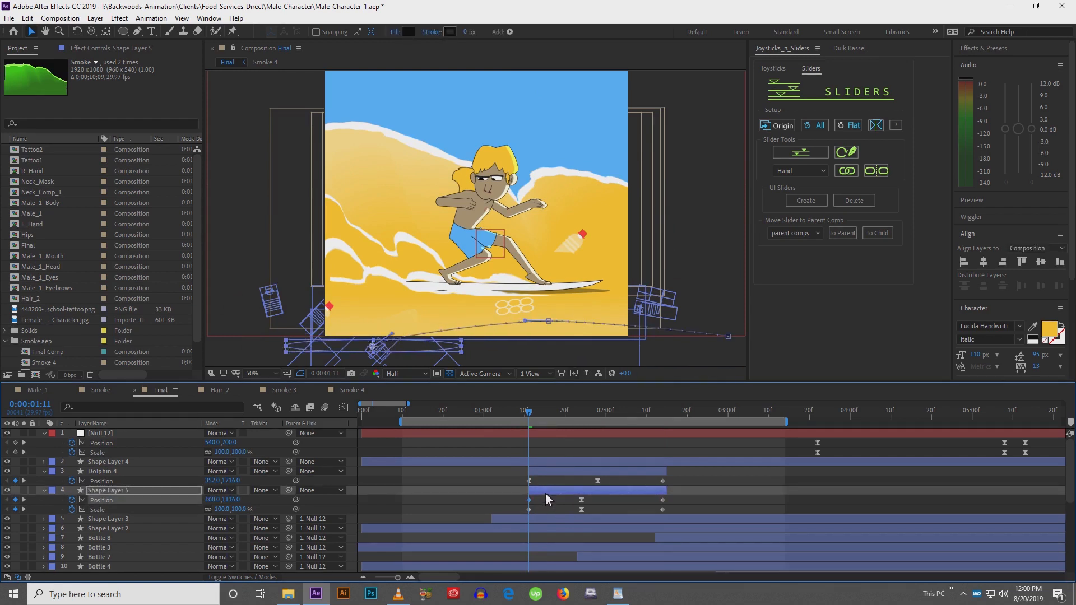
Preview the animation and enlarge the viewer to check the wave's motion
left_click_drag(532, 321, 473, 321)
key("space")
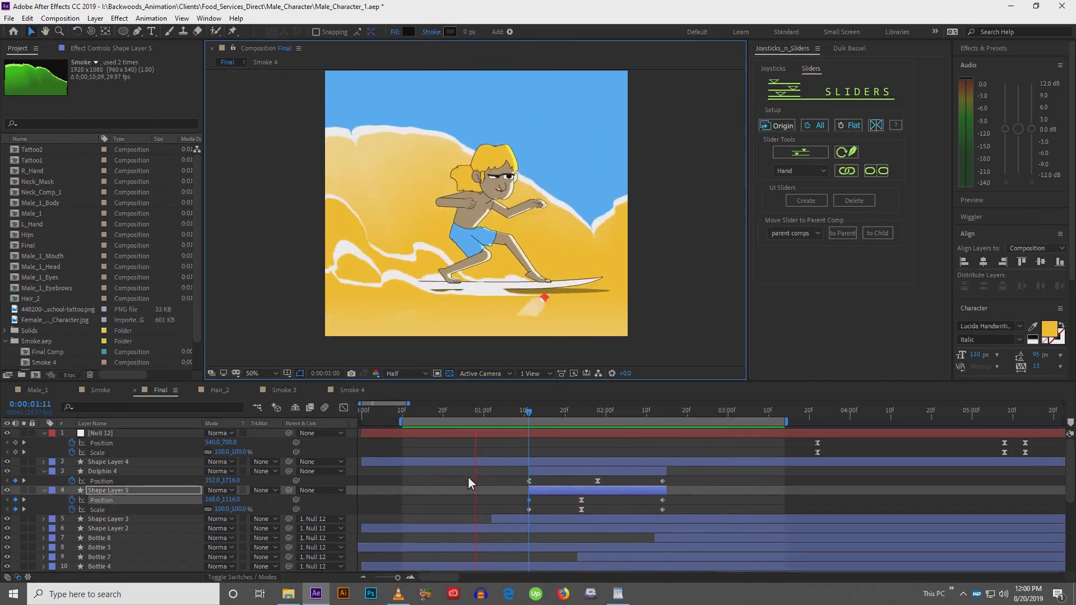
key("space")
left_click_drag(525, 307, 525, 313)
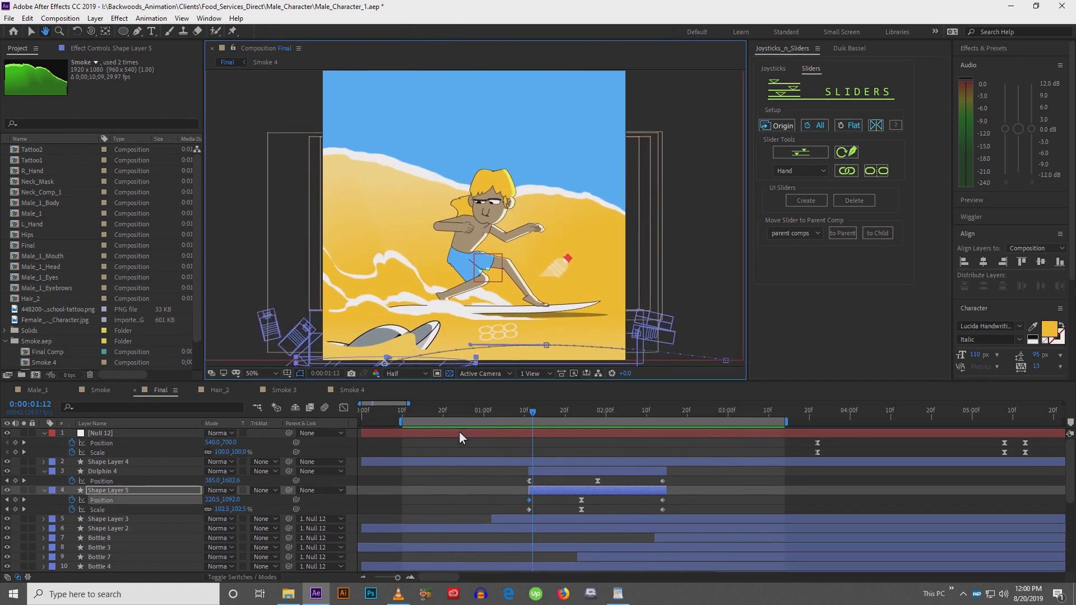
left_click_drag(456, 386, 460, 418)
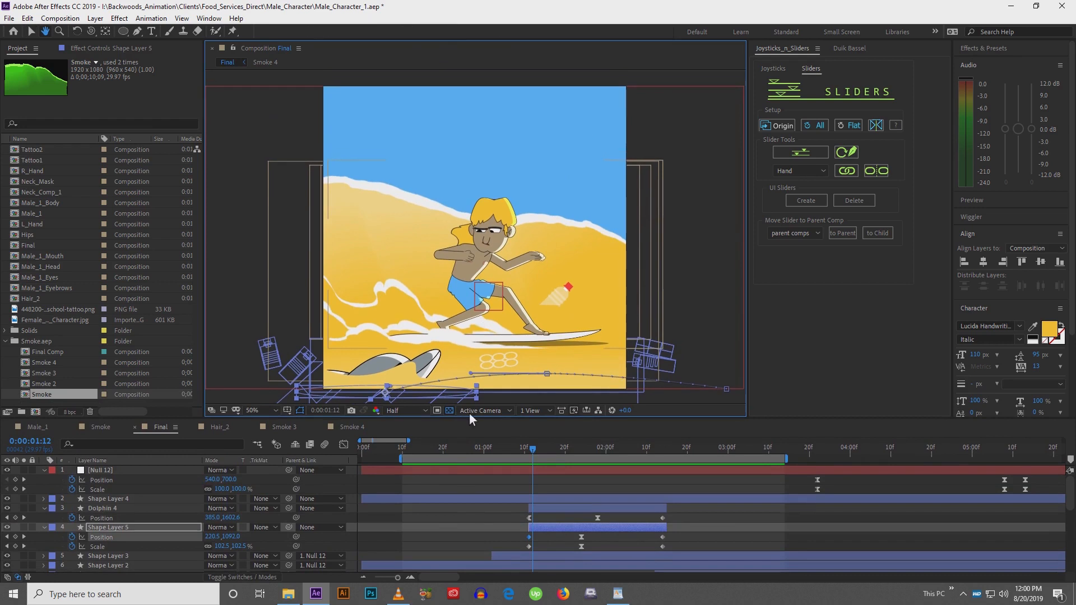
left_click(451, 517)
key("space")
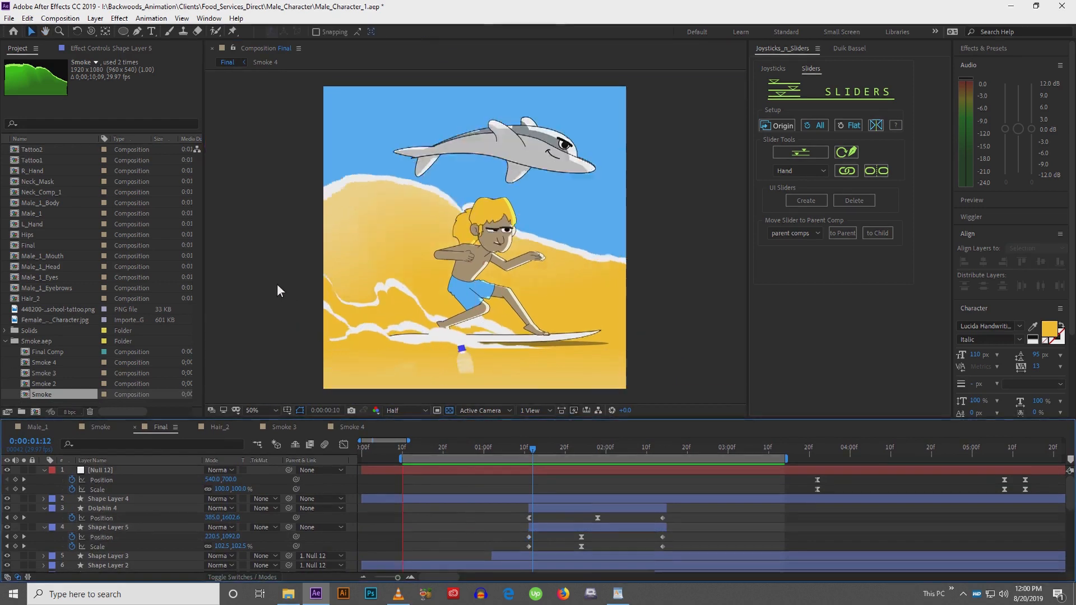